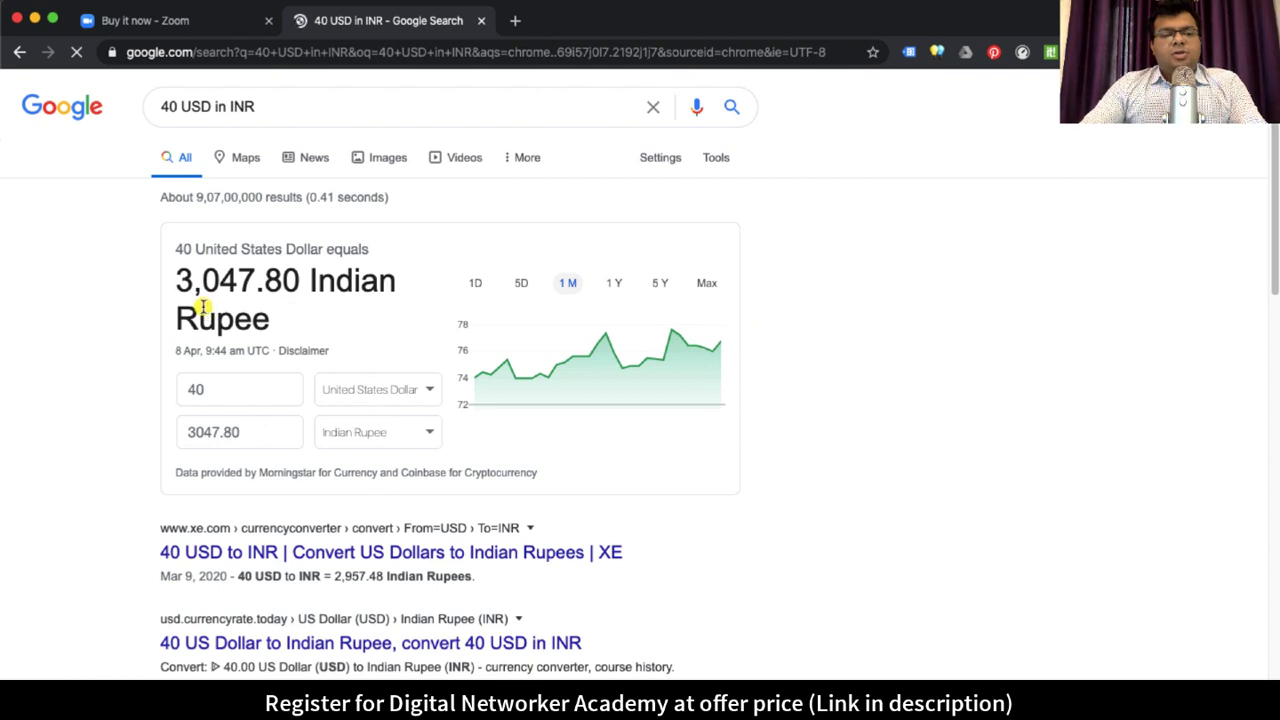
Step: Highlight the 3,047 rupee conversion result and return to the 'Buy it now - Zoom' tab
left_click_drag(180, 280, 243, 280)
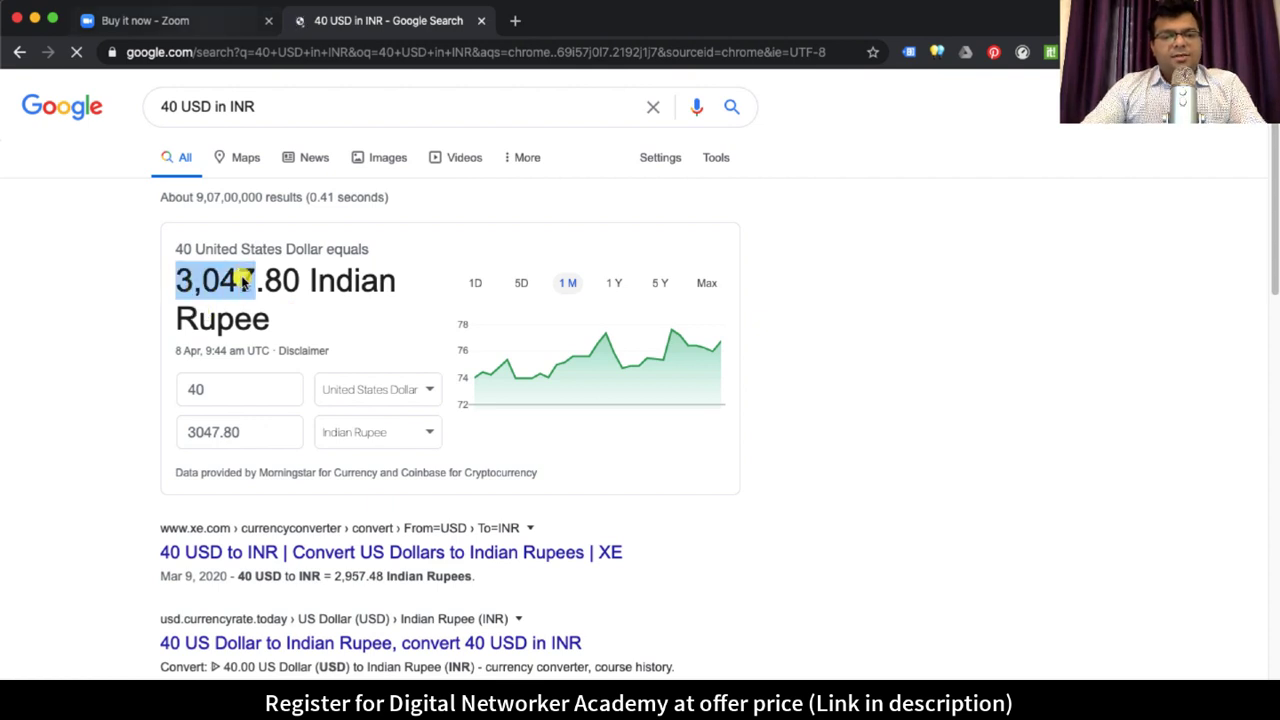
key("ctrl+shift+Tab")
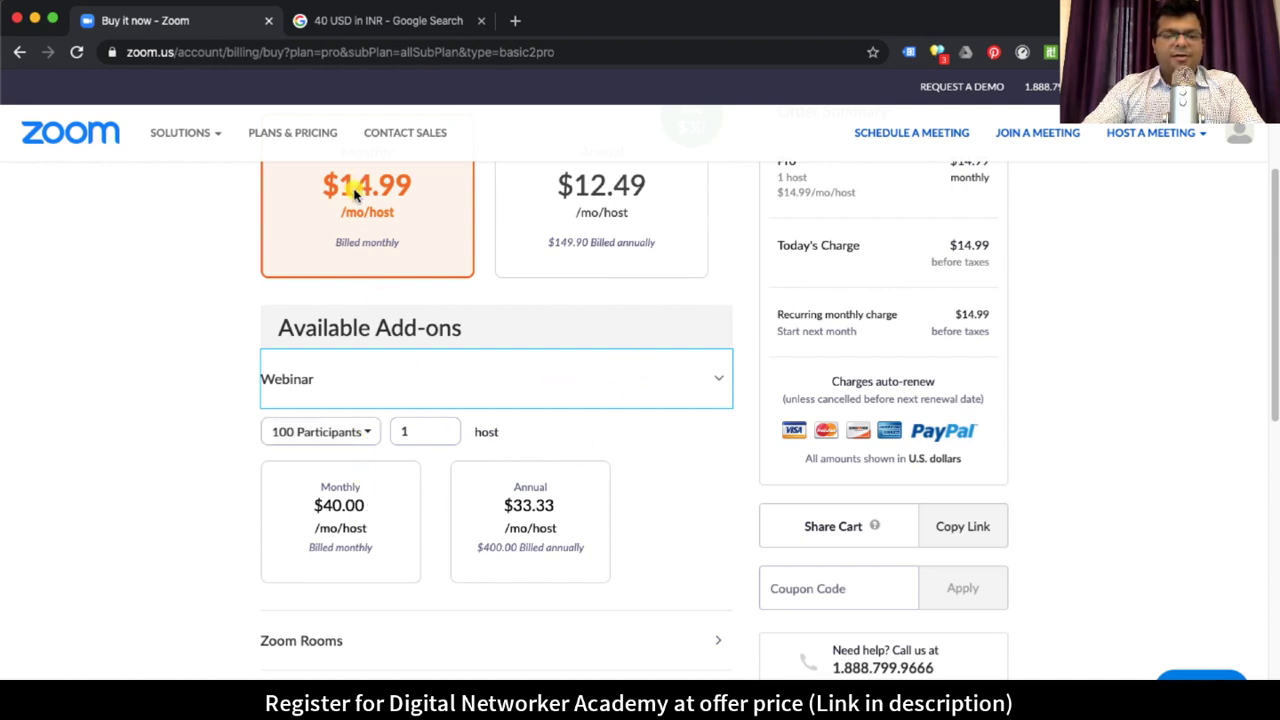
Step: Keep the 100-participant webinar tier, collapse the Webinar add-on, and close the Google tab
left_click(363, 431)
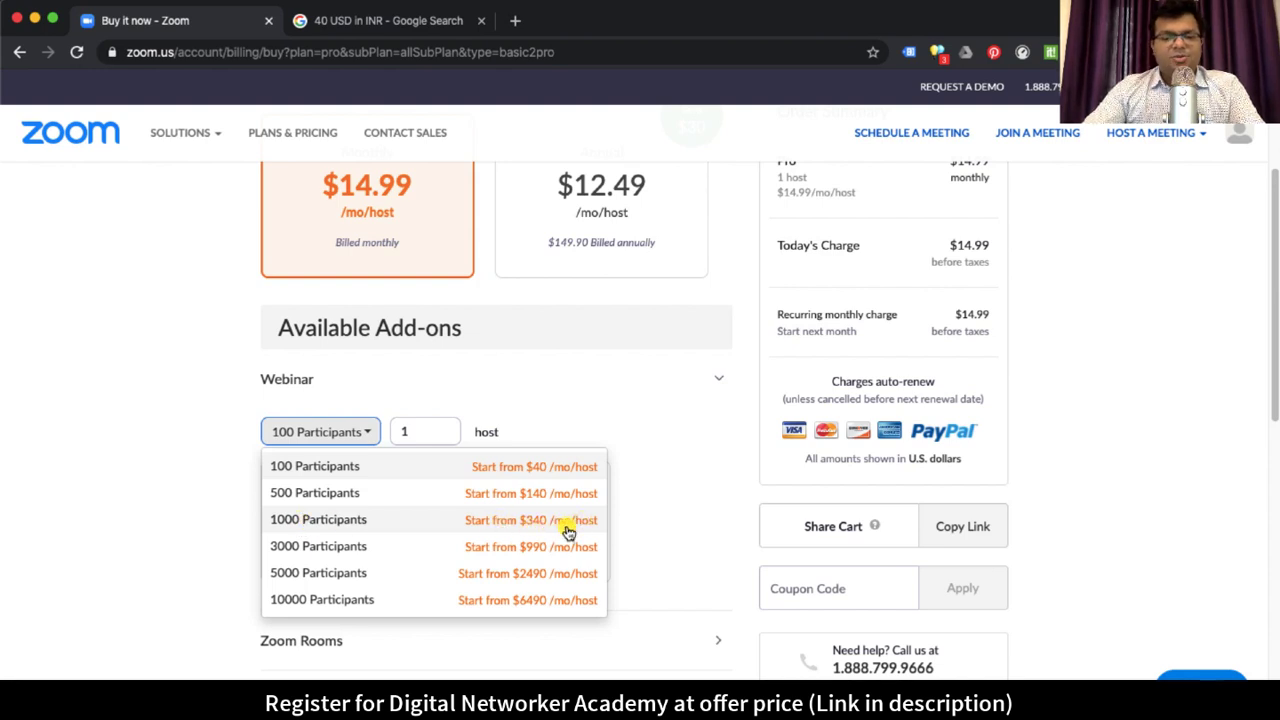
left_click(154, 491)
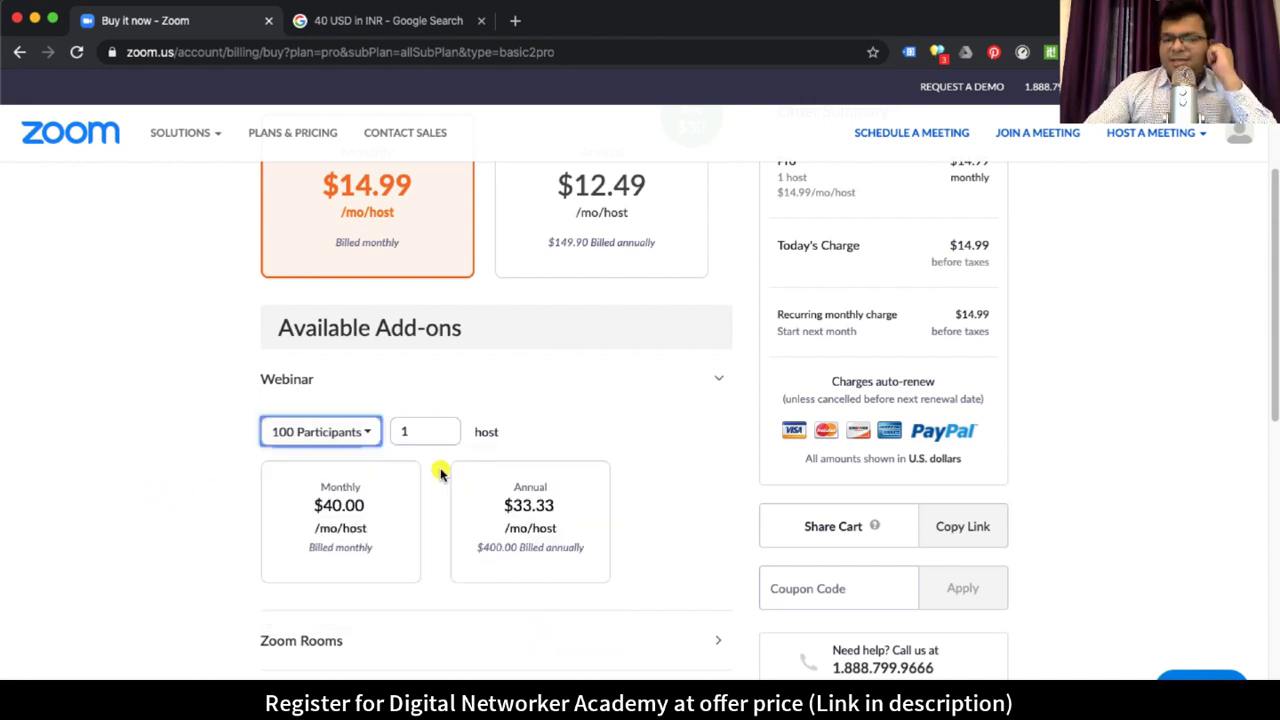
scroll(407, 540, "down", 2)
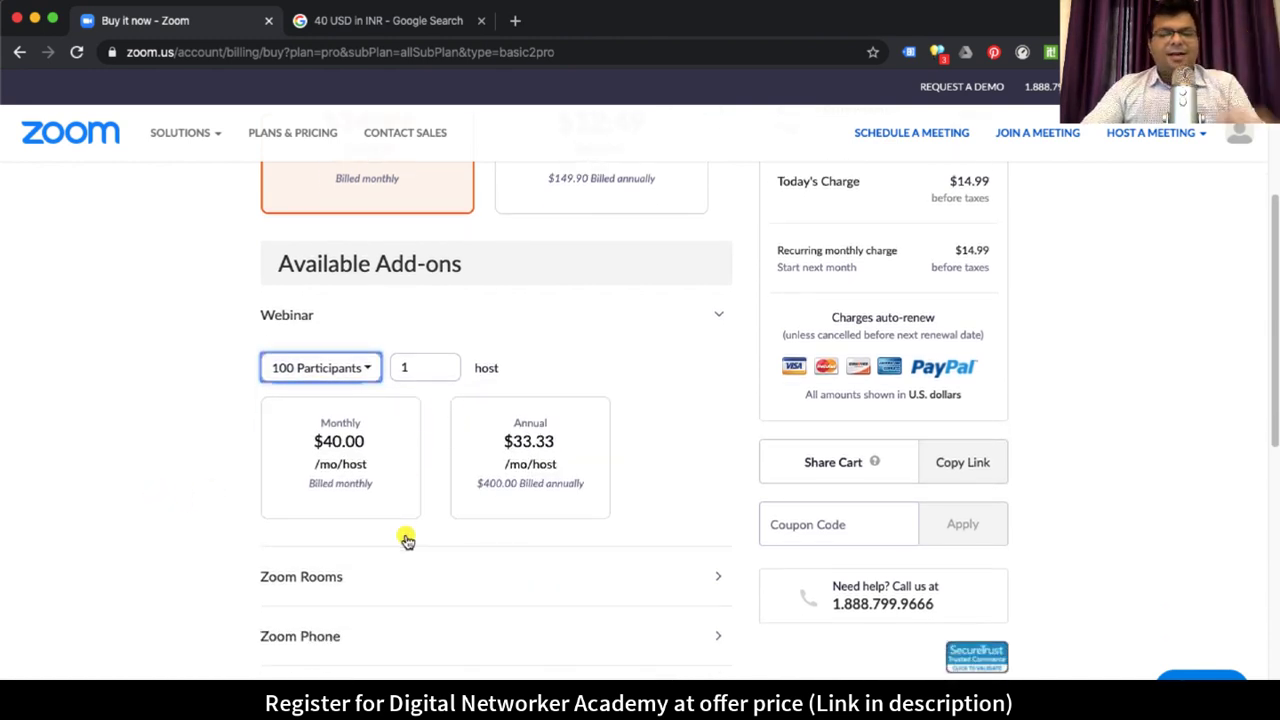
scroll(407, 540, "up", 4)
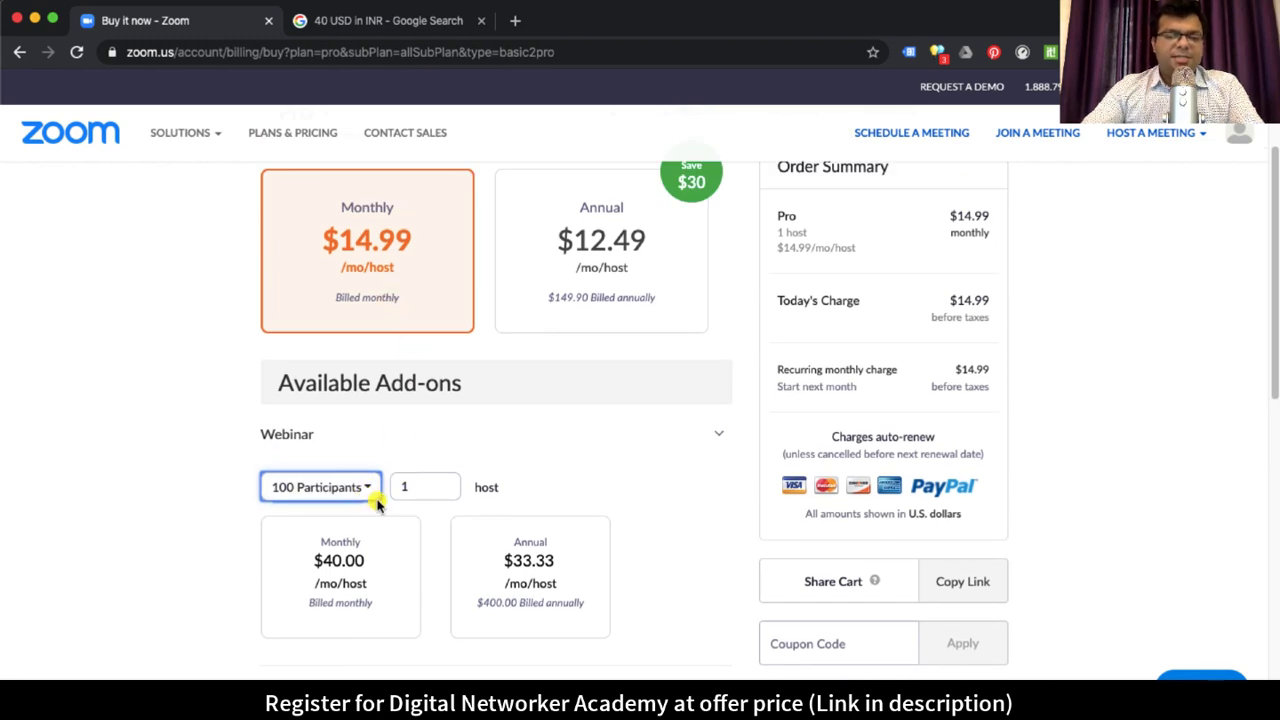
left_click(658, 448)
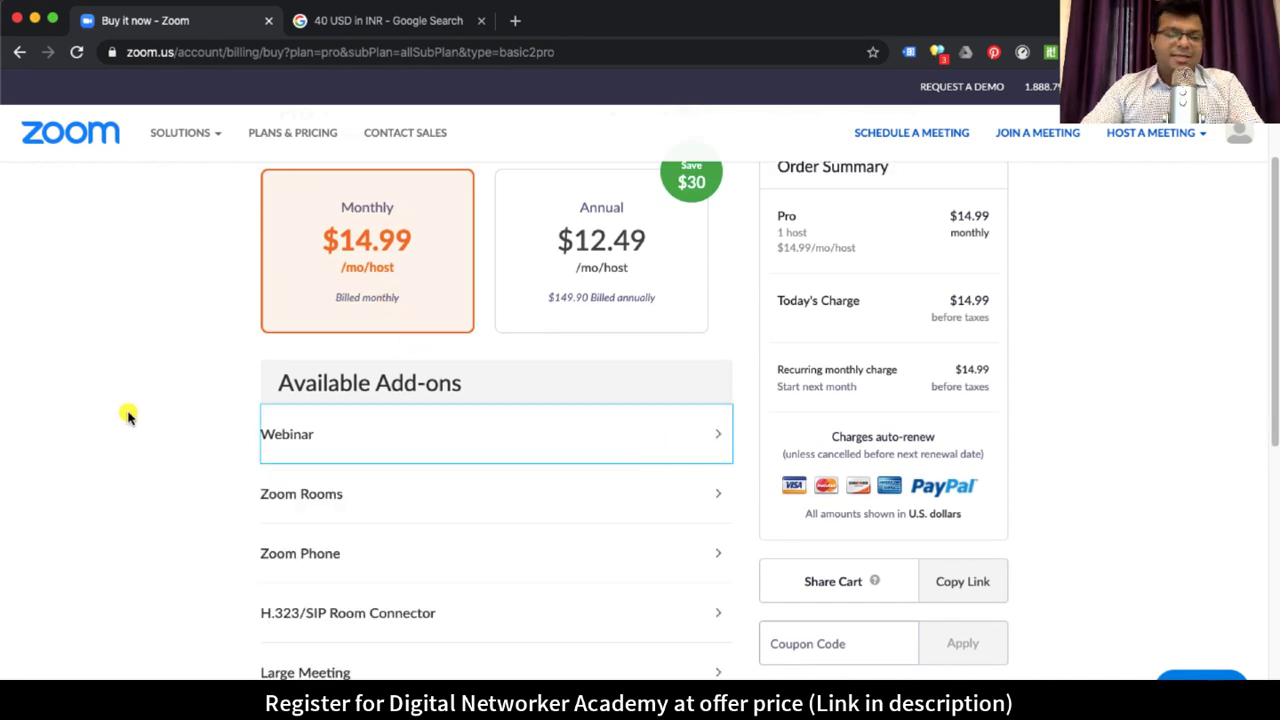
scroll(190, 230, "up", 3)
left_click(470, 24)
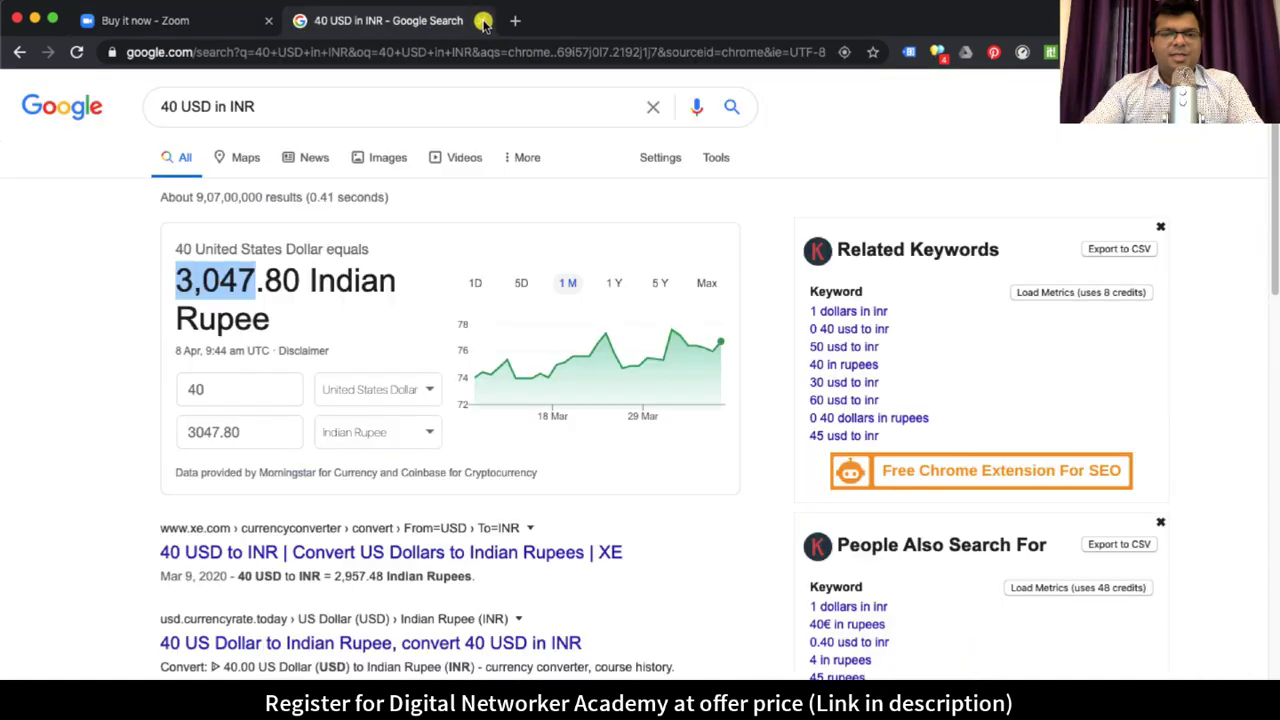
left_click(483, 21)
Step: Sign out of the basic Zoom account and go to the sign-in page
mouse_move(1247, 137)
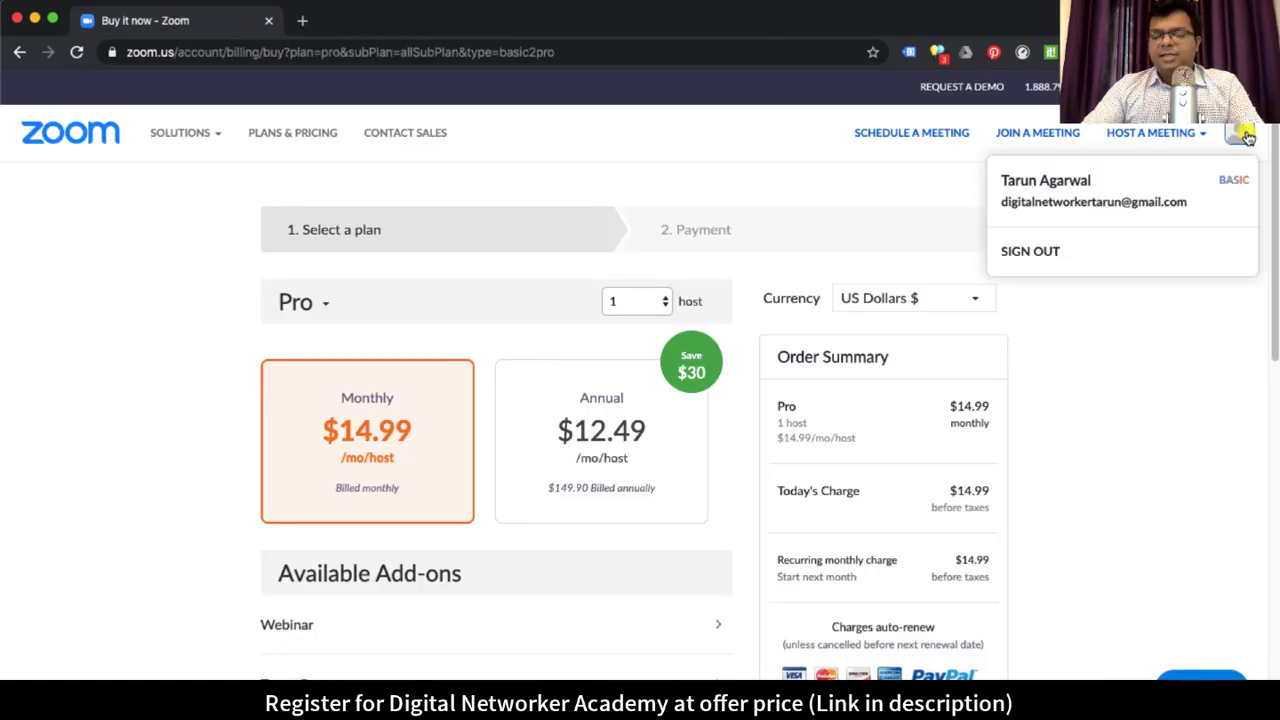
left_click(1058, 256)
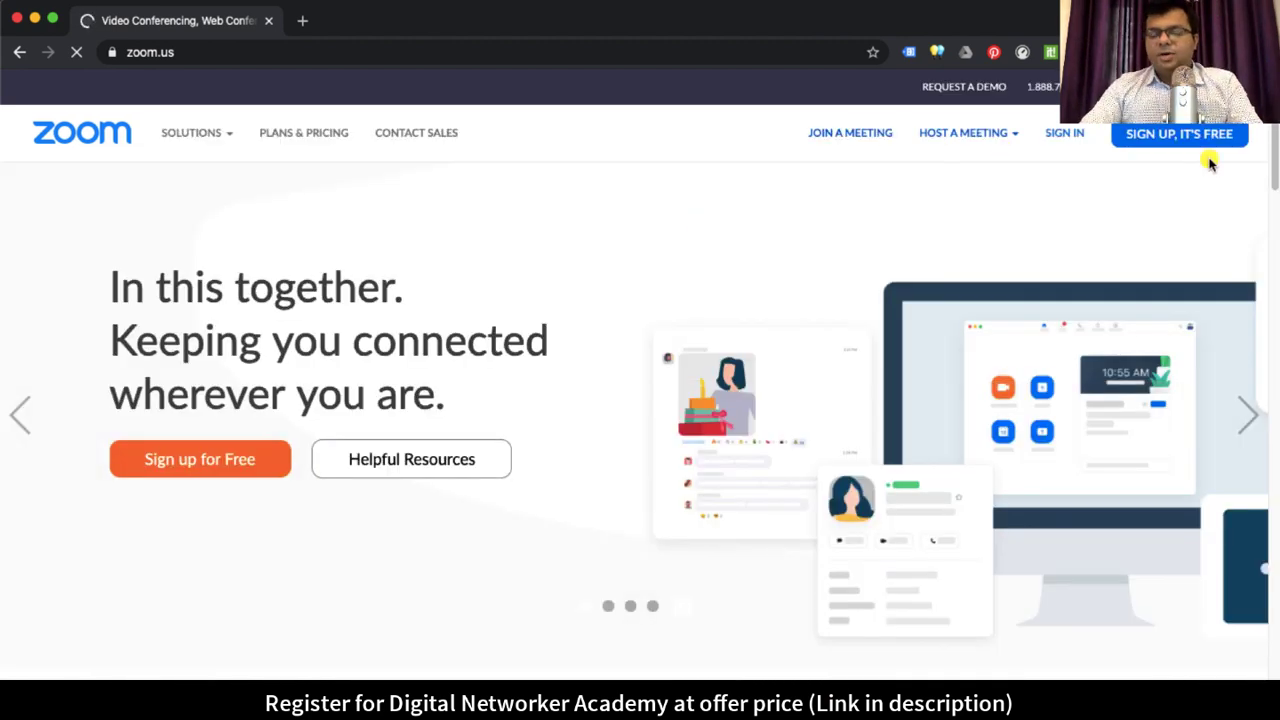
left_click(1075, 137)
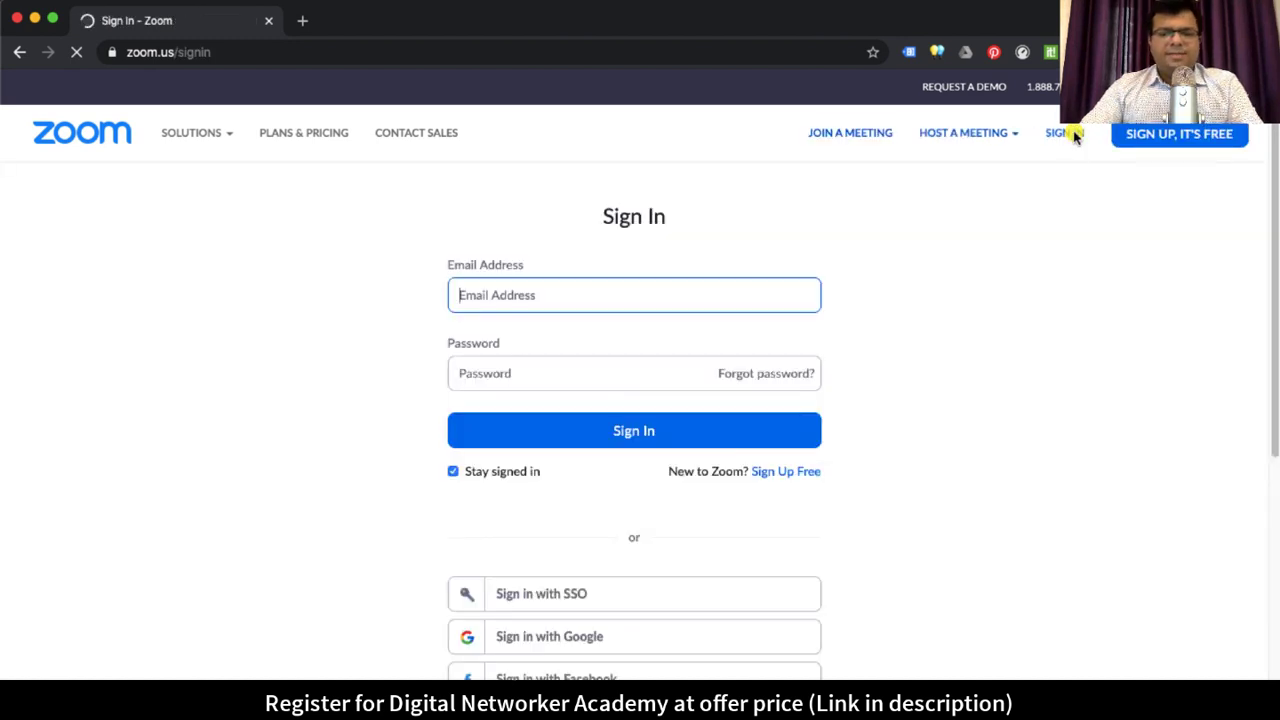
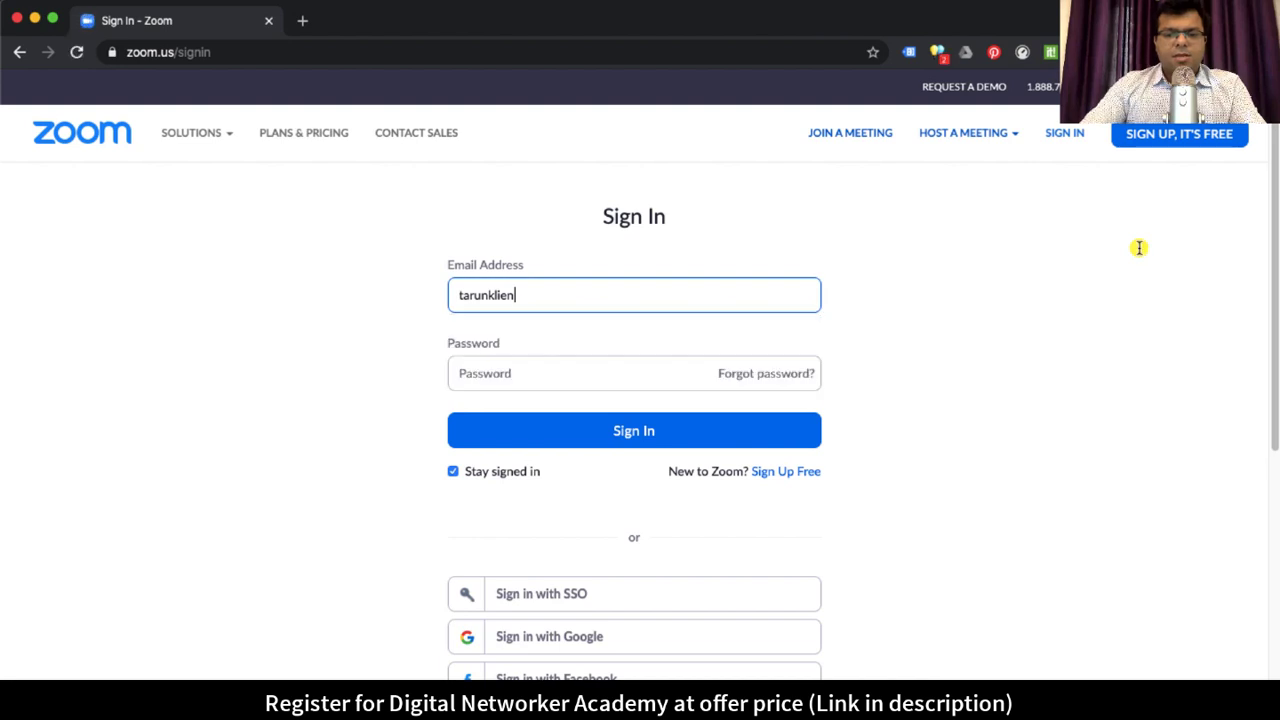
Step: Sign in with the licensed account's e-mail address and password
key("Down")
key("Return")
key("Tab")
type("•••••")
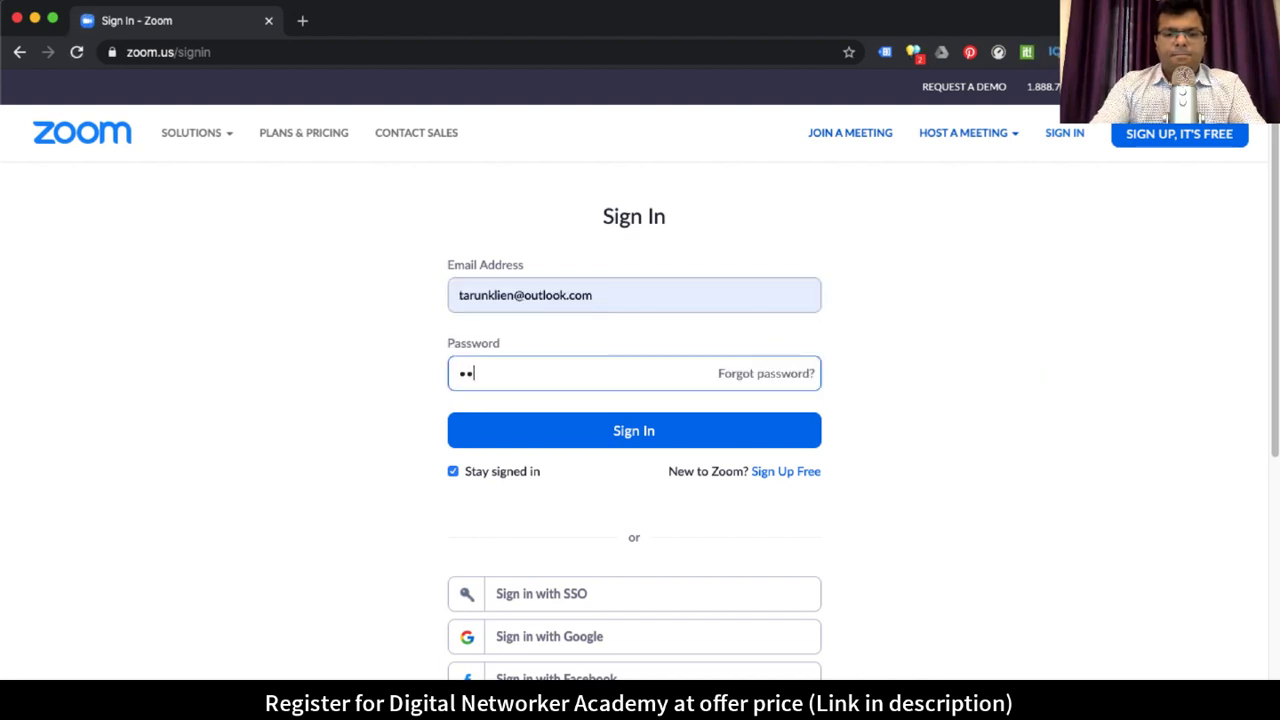
type("••••")
key("Return")
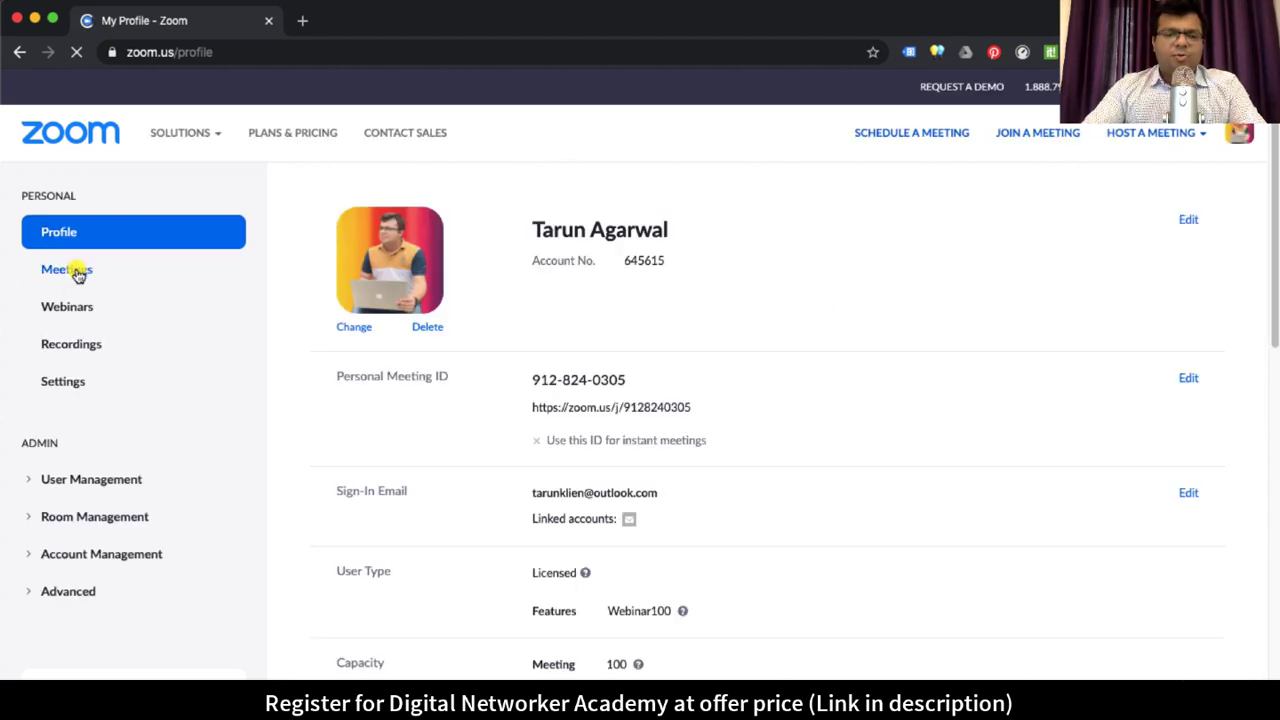
Step: Open the Meetings list from the left sidebar
left_click(78, 275)
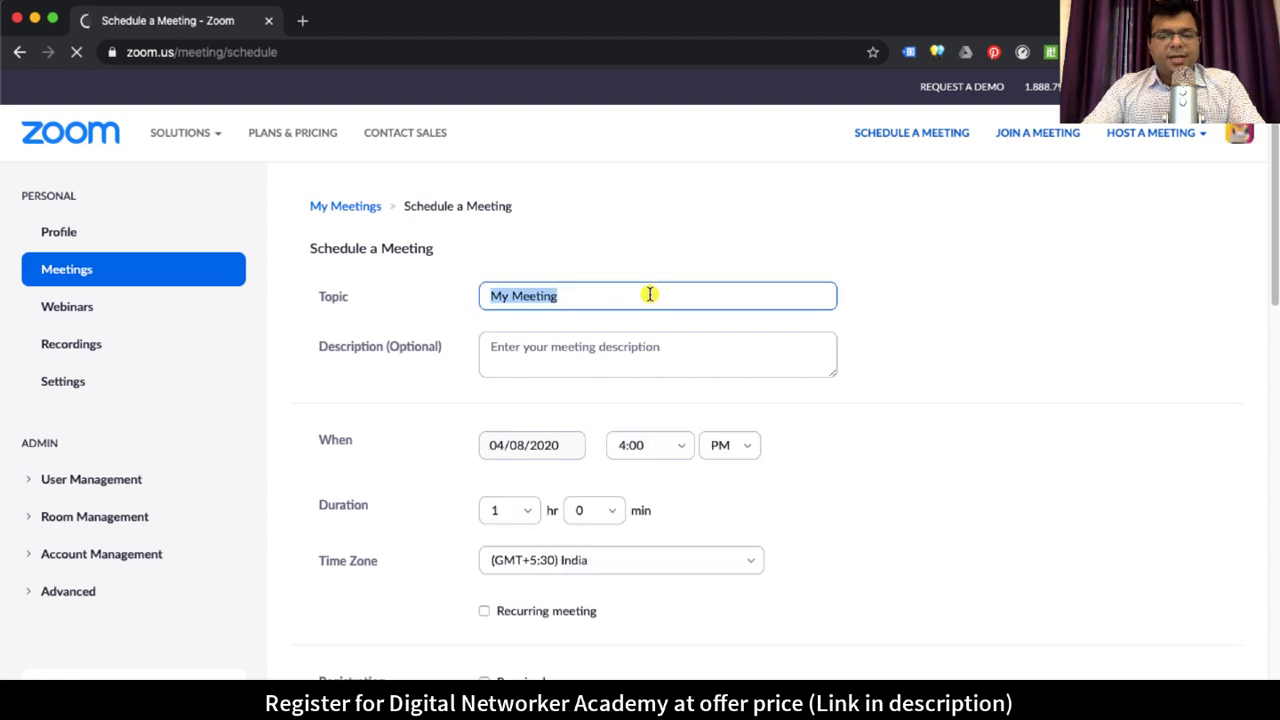
Step: Set the topic to 'Daily Team Meeting of TLF Group' and the description to 'Team Meeting'
left_click(553, 283)
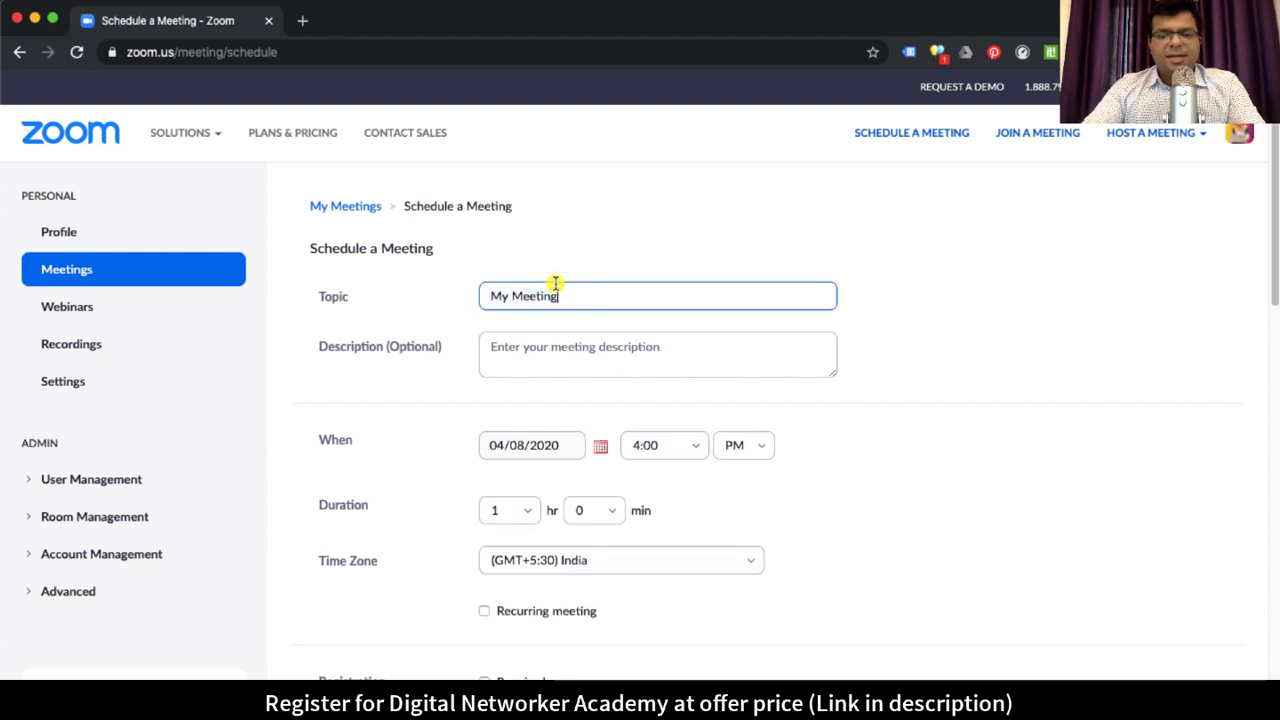
triple_click(574, 297)
type("D")
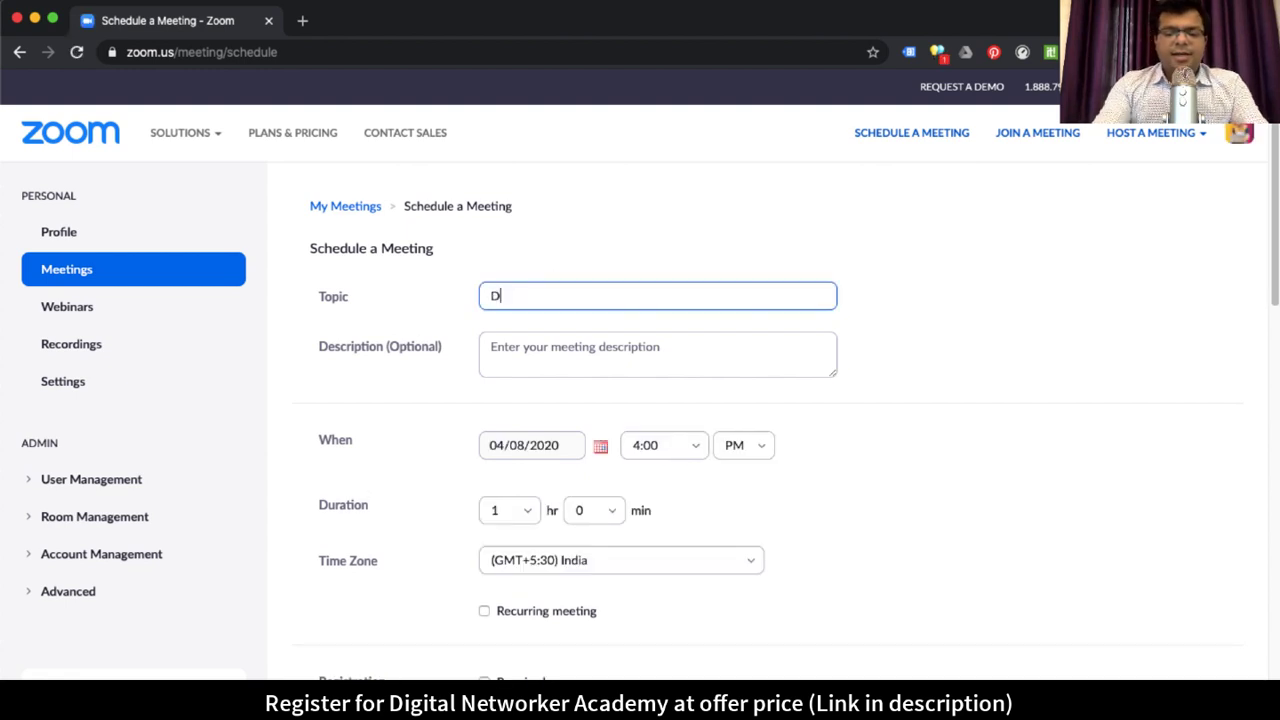
type("aily Team Meet")
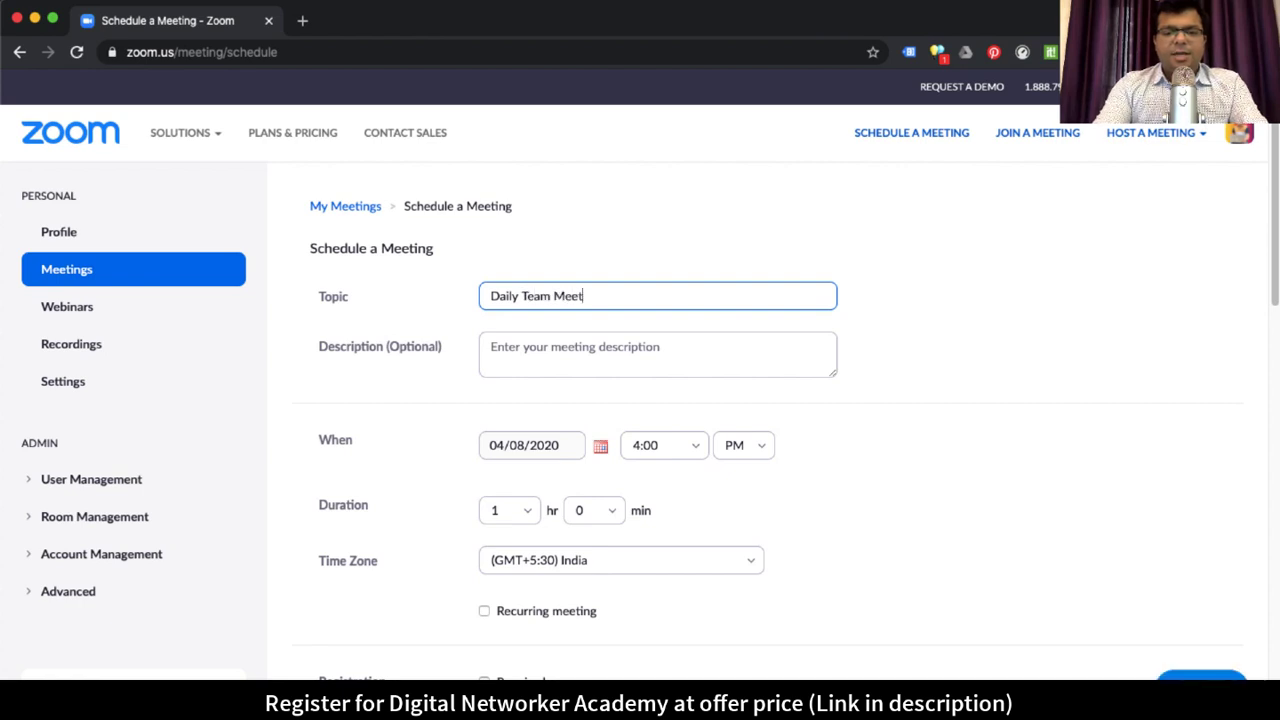
type("ing of TLF Group")
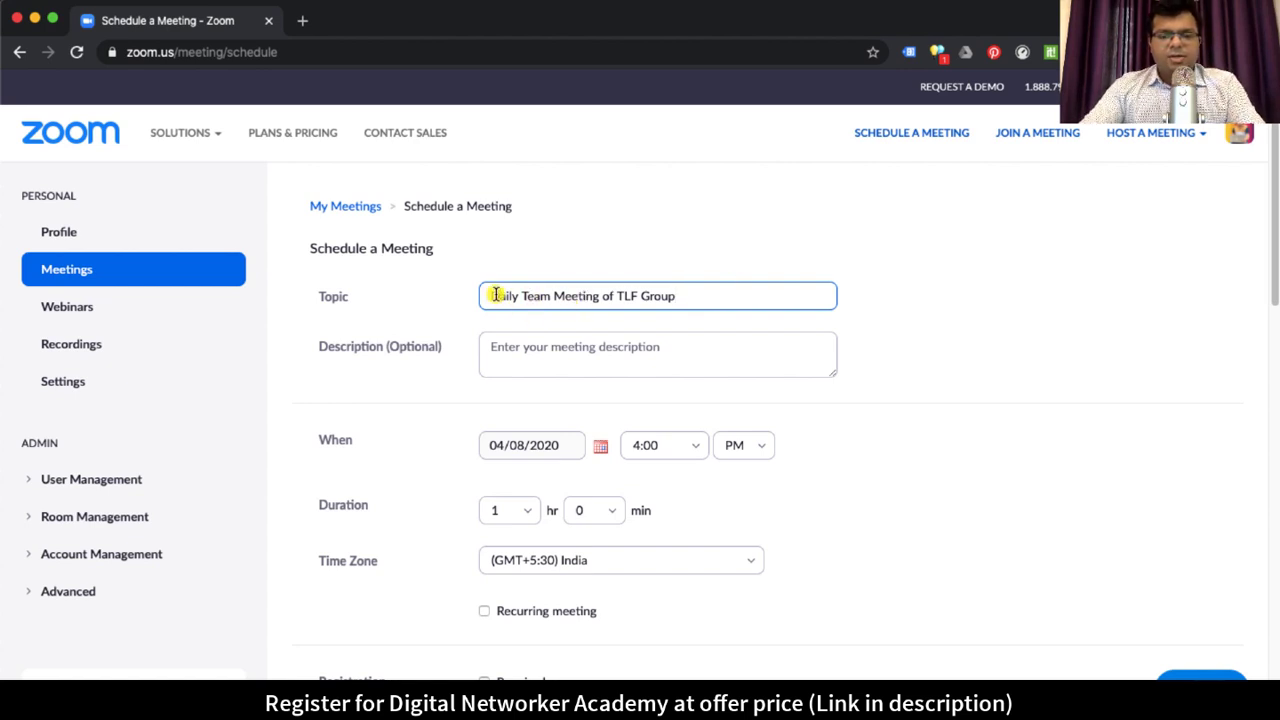
left_click_drag(496, 295, 602, 296)
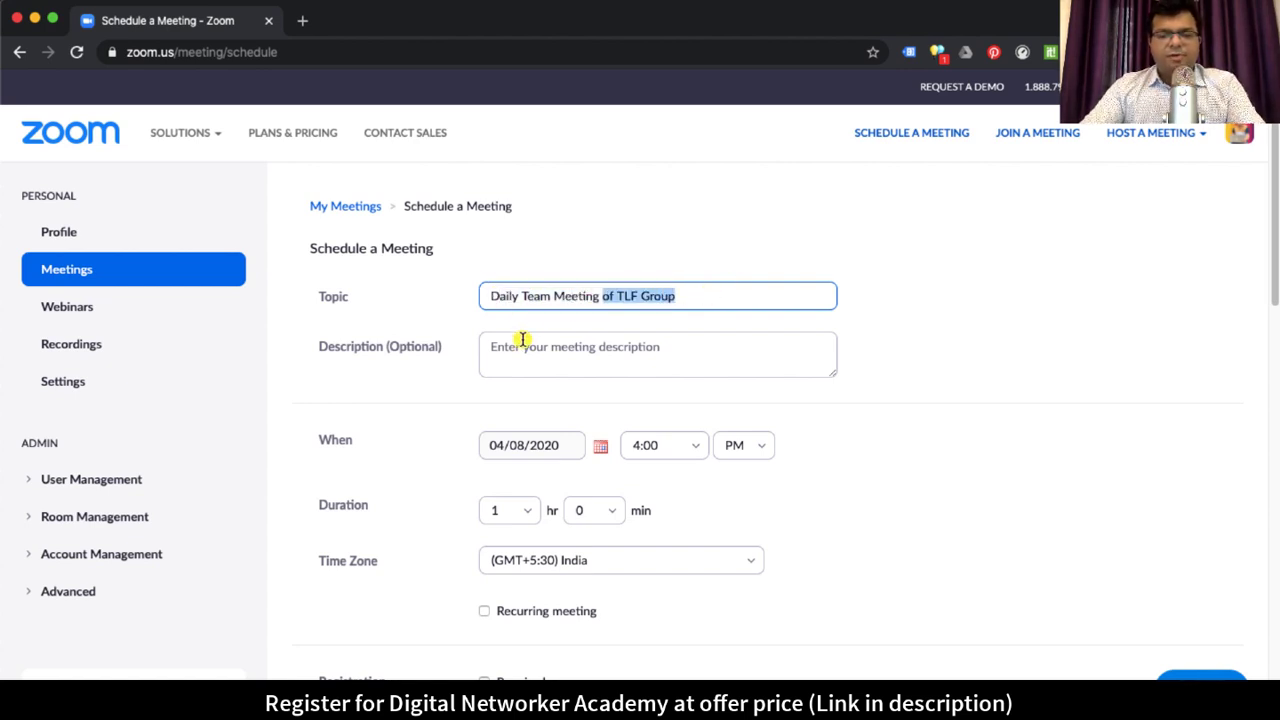
left_click(522, 341)
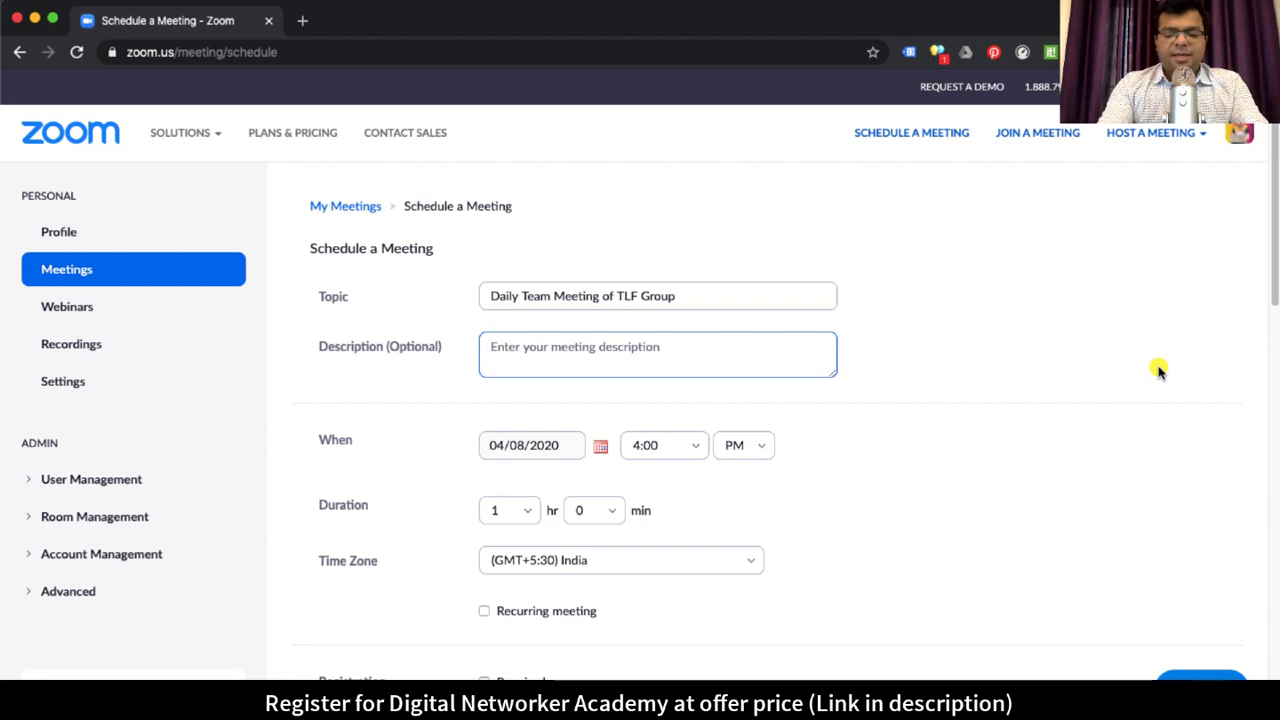
type("Team Me")
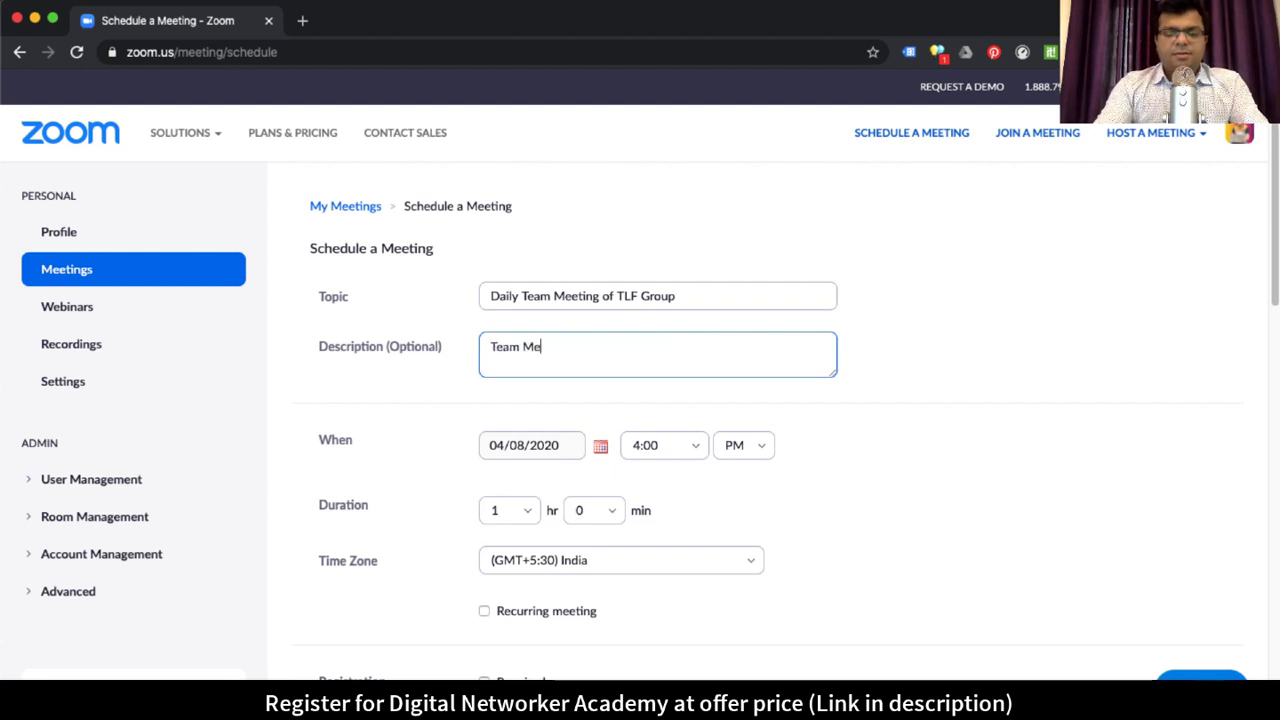
type("eting for our")
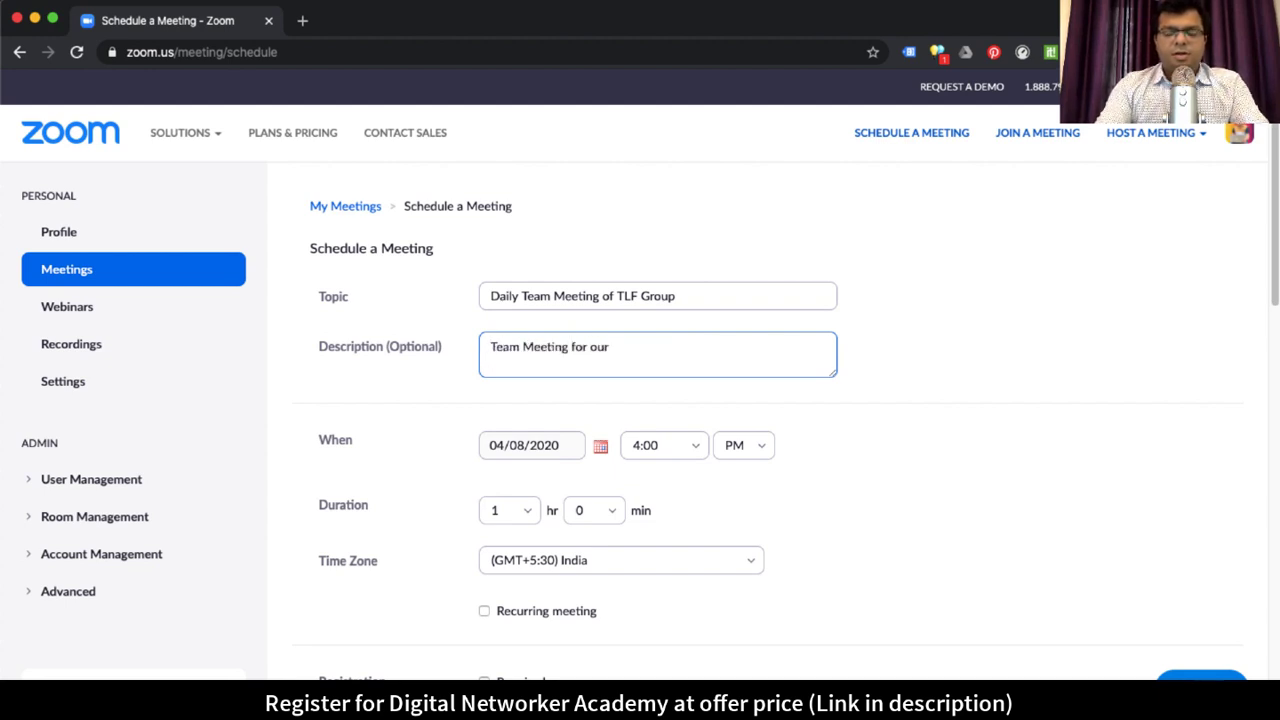
key("BackSpace")
key("BackSpace")
key("BackSpace")
key("BackSpace")
key("BackSpace")
key("BackSpace")
key("BackSpace")
key("BackSpace")
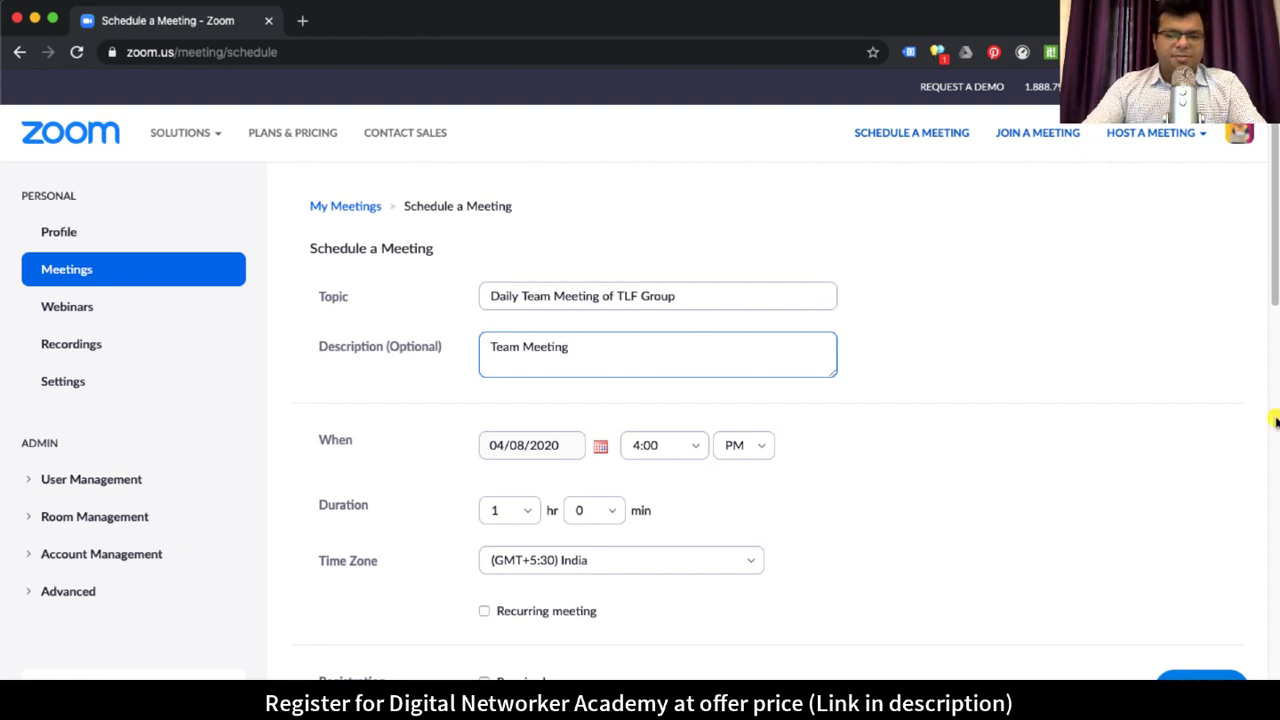
scroll(1046, 458, "down", 1)
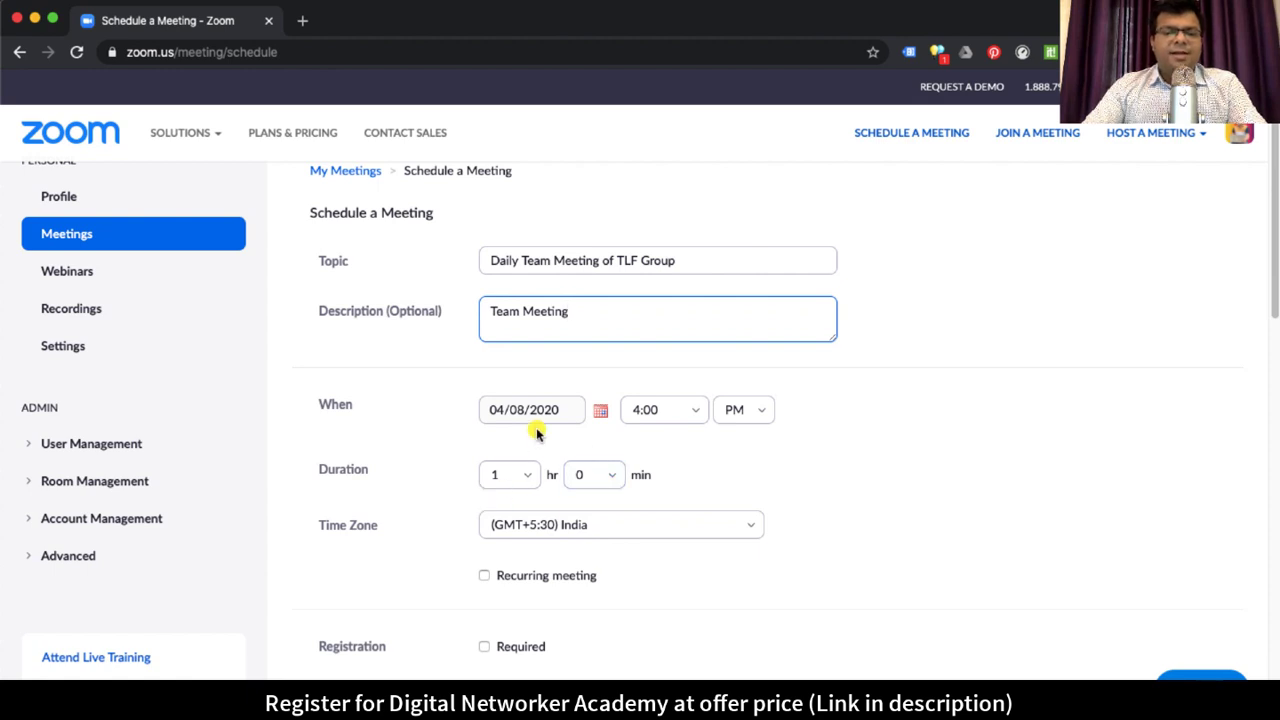
scroll(566, 435, "down", 1)
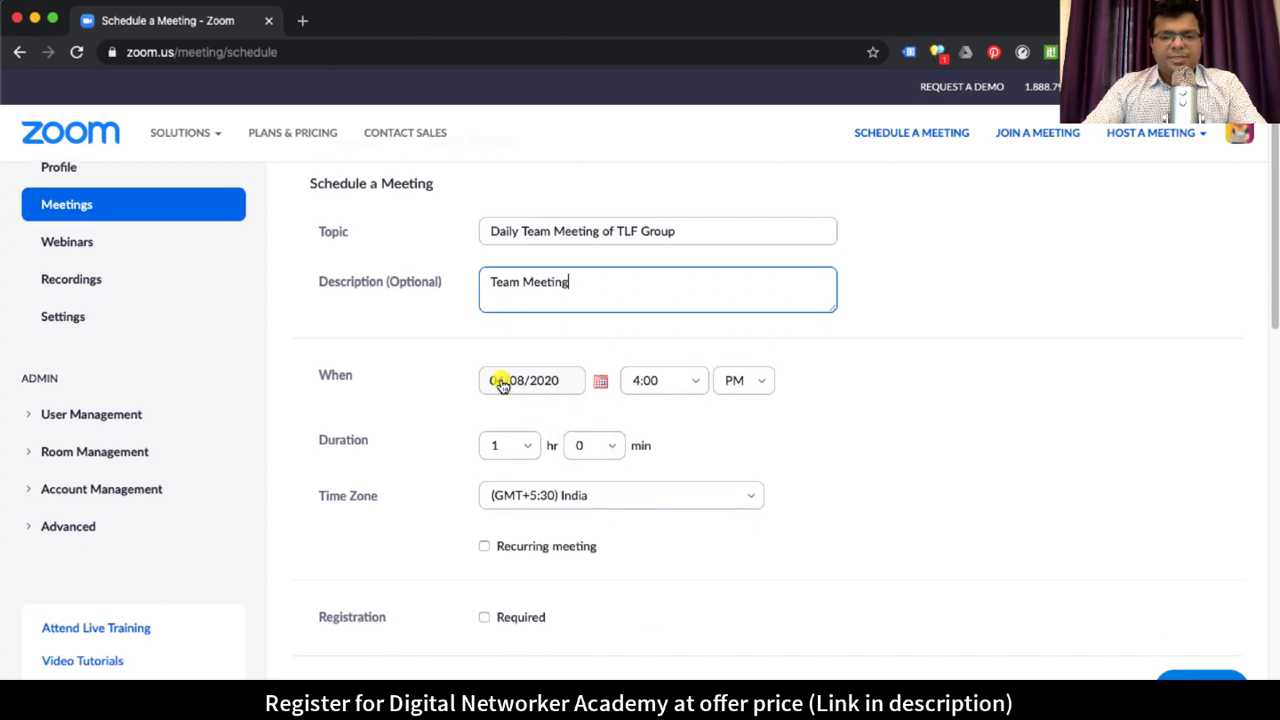
left_click(484, 546)
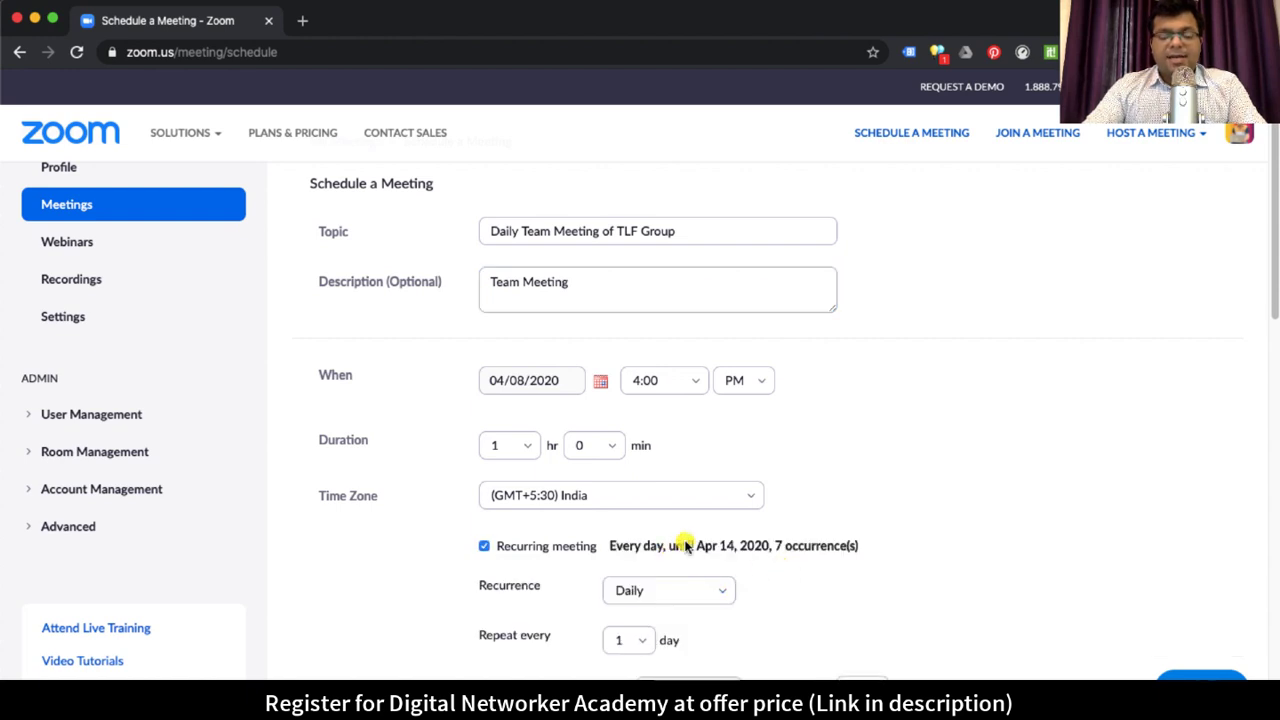
scroll(680, 543, "down", 2)
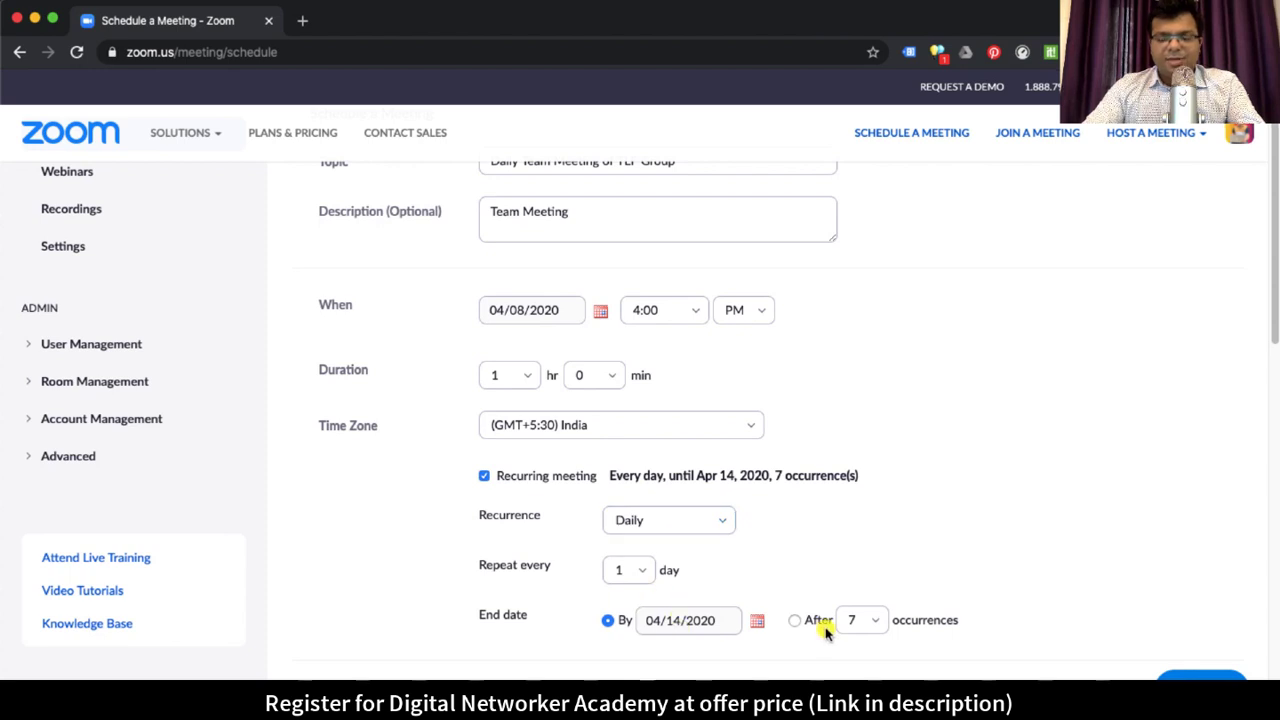
scroll(612, 545, "down", 2)
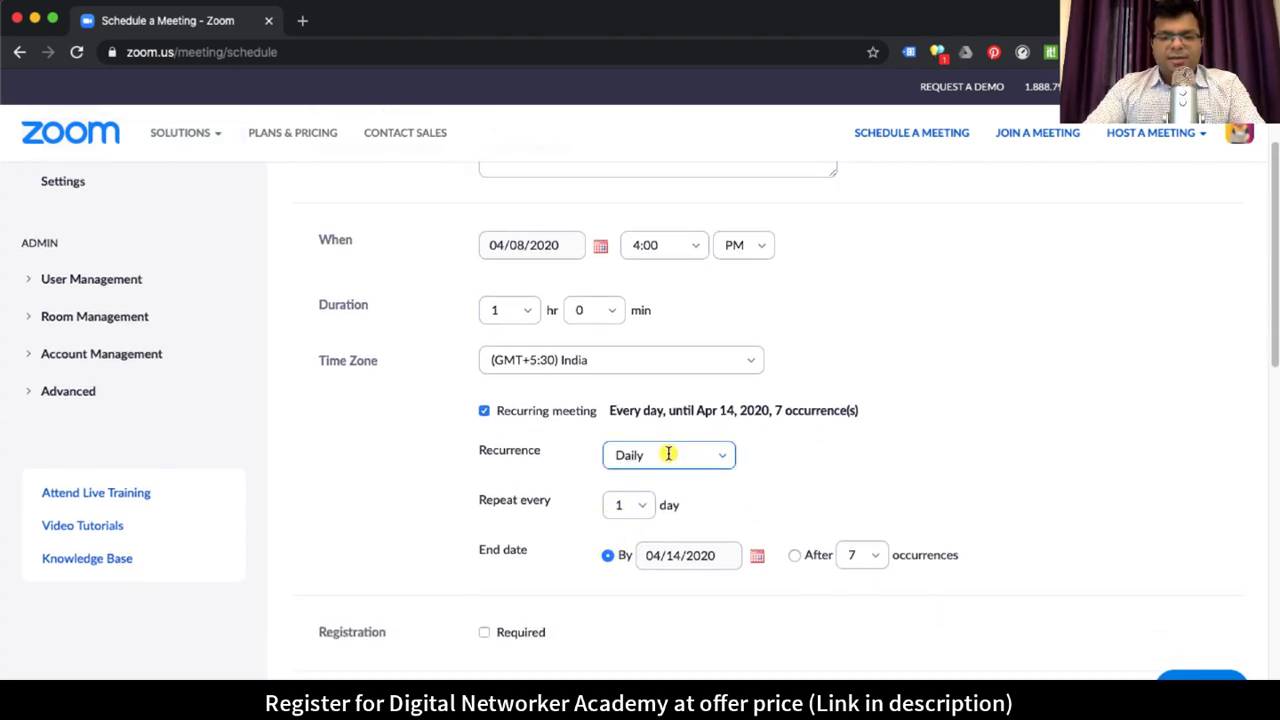
left_click(667, 454)
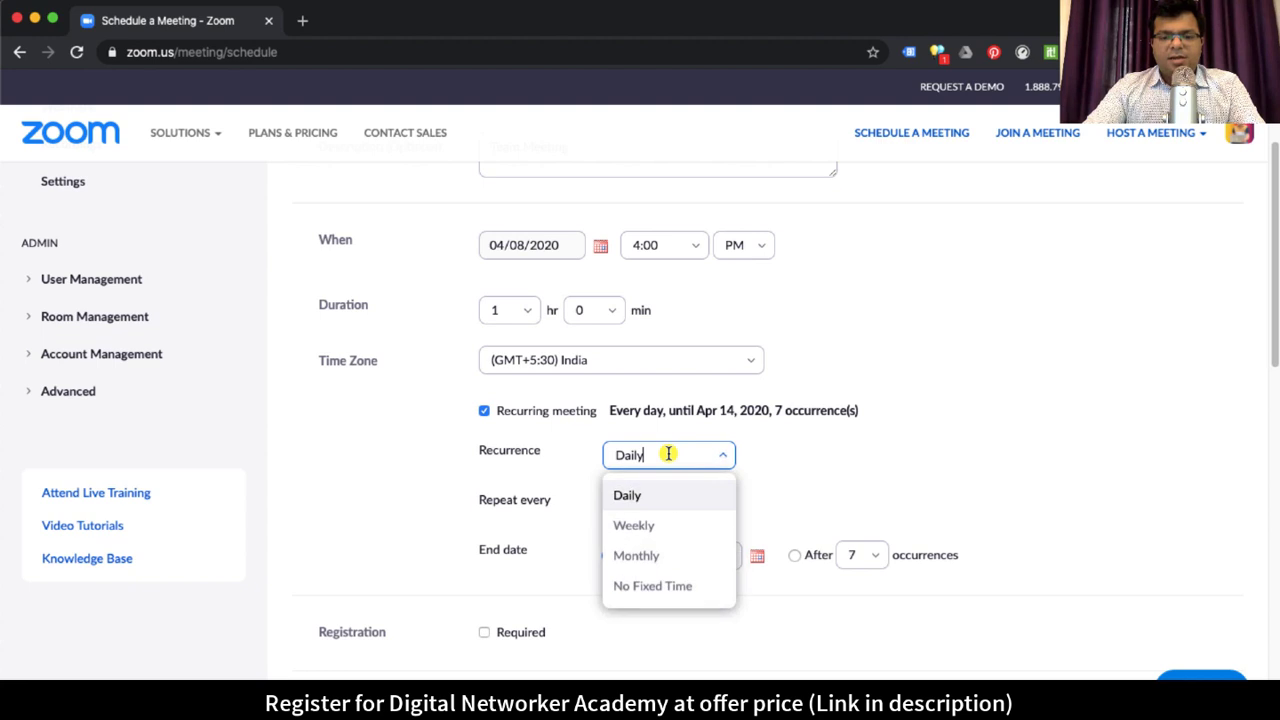
left_click(657, 588)
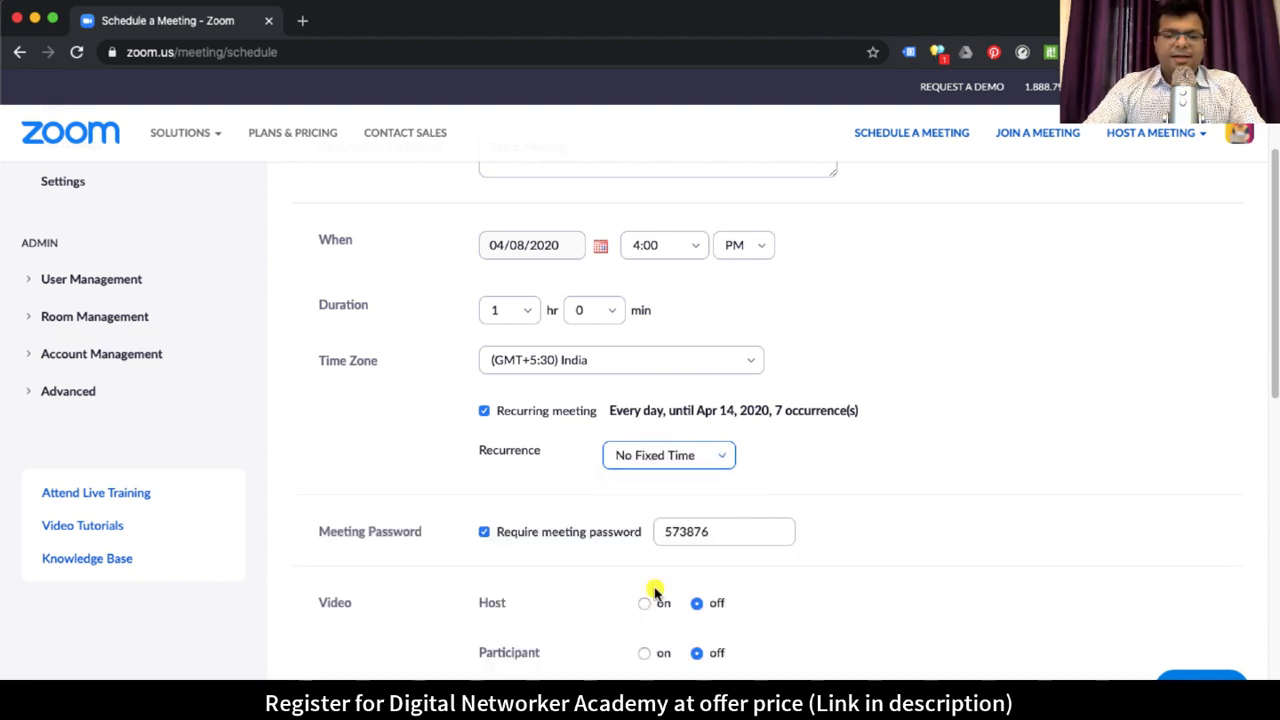
scroll(655, 592, "down", 5)
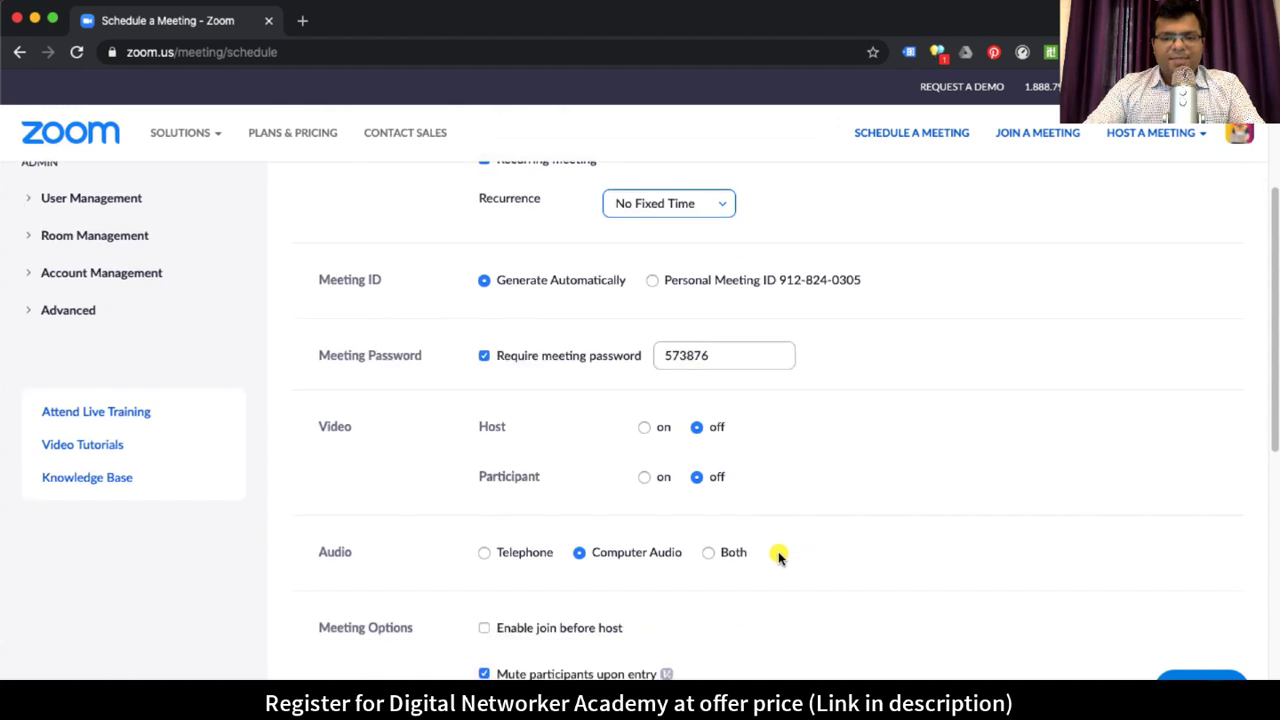
scroll(778, 554, "up", 5)
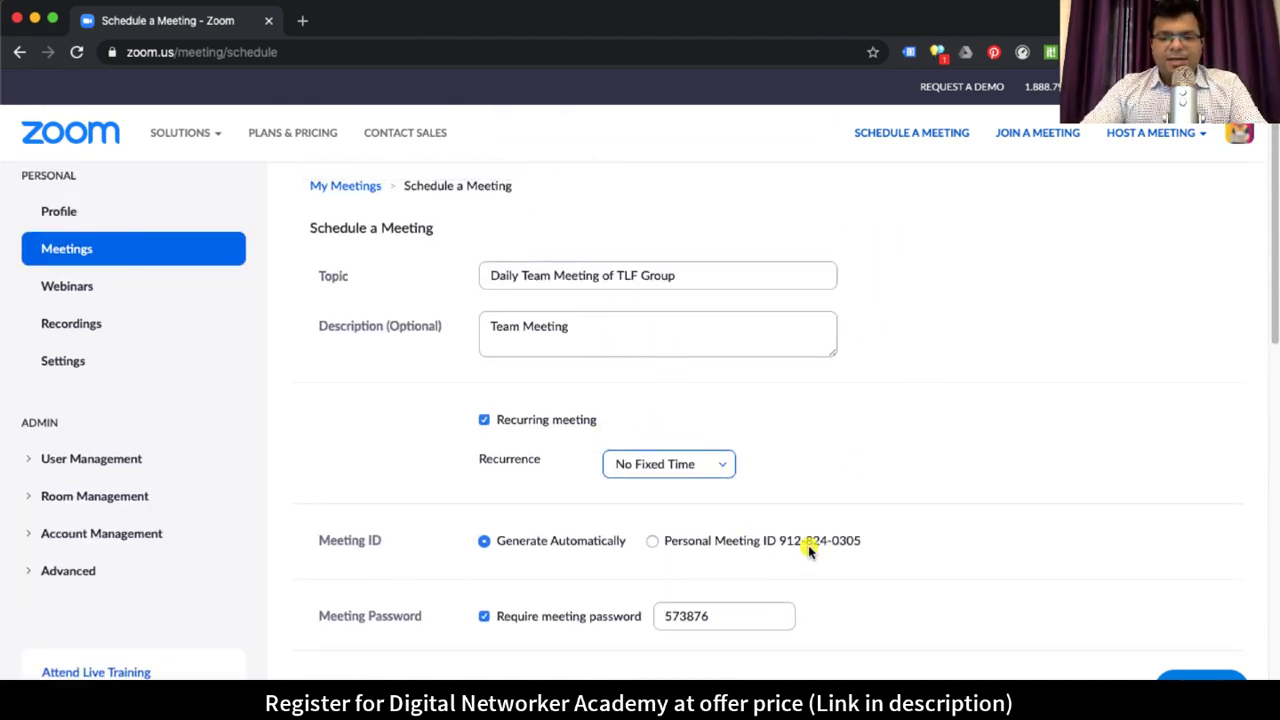
scroll(880, 369, "down", 1)
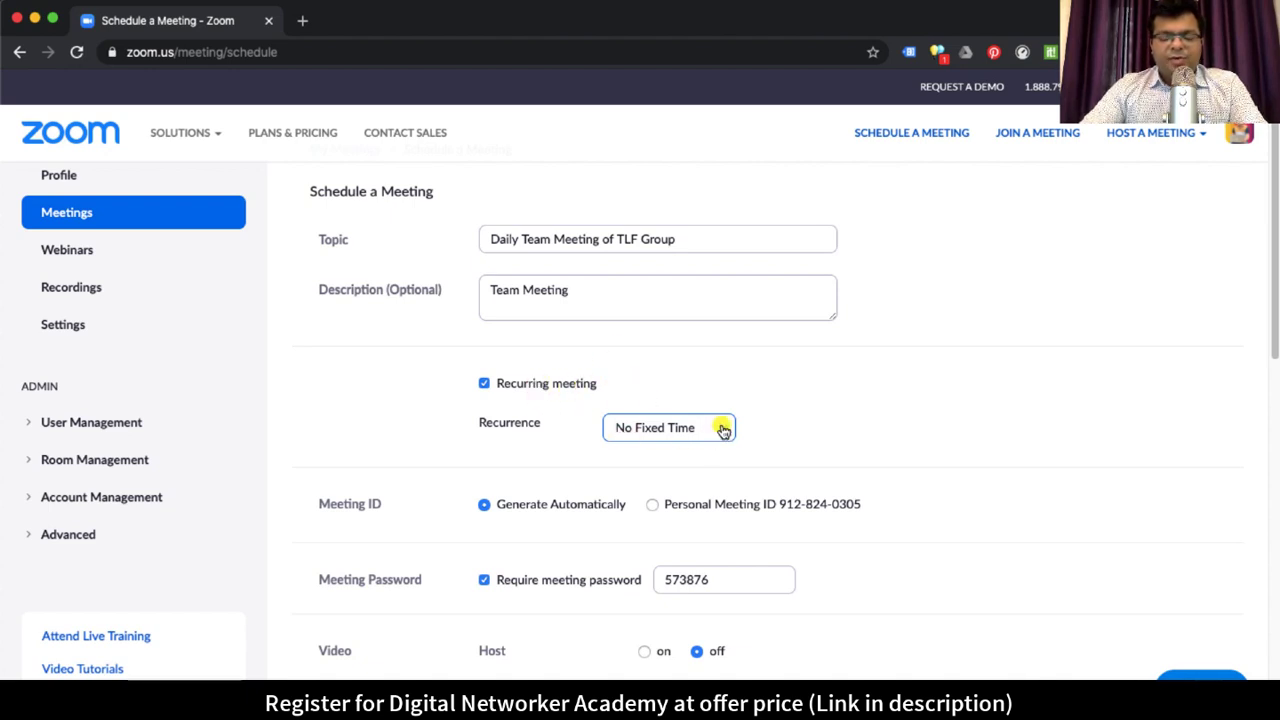
scroll(700, 435, "down", 1)
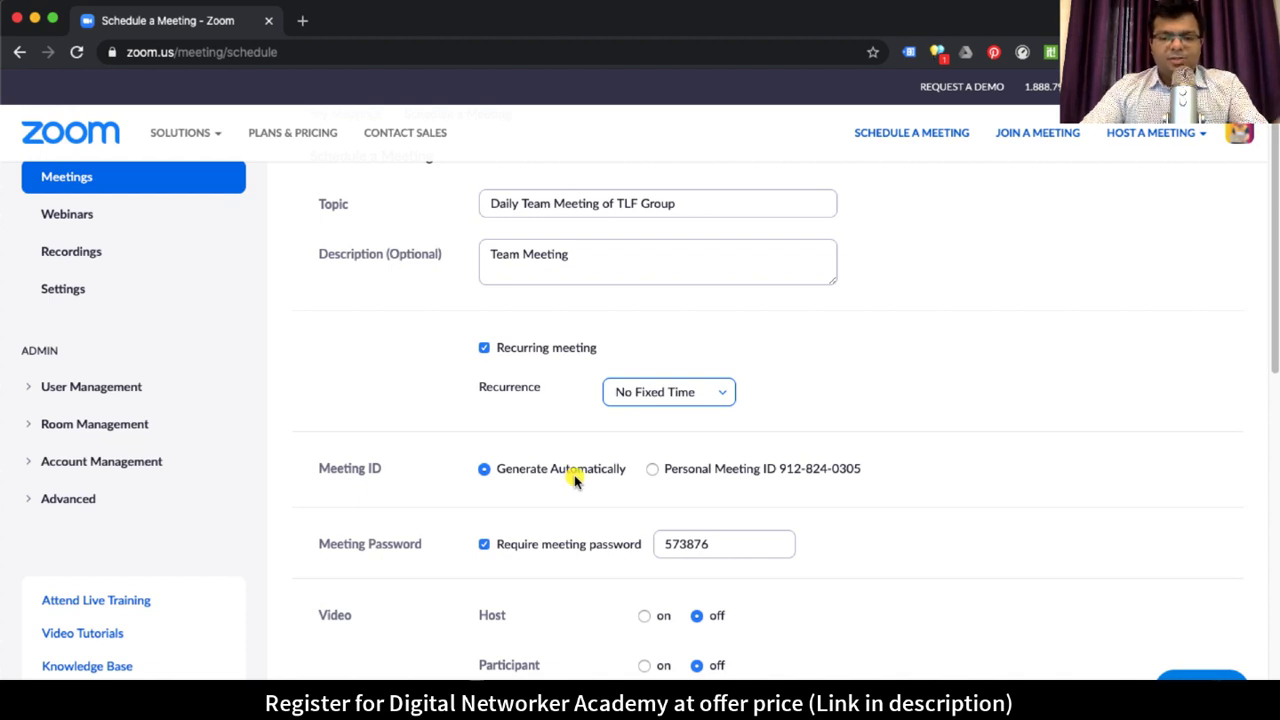
scroll(880, 491, "down", 1)
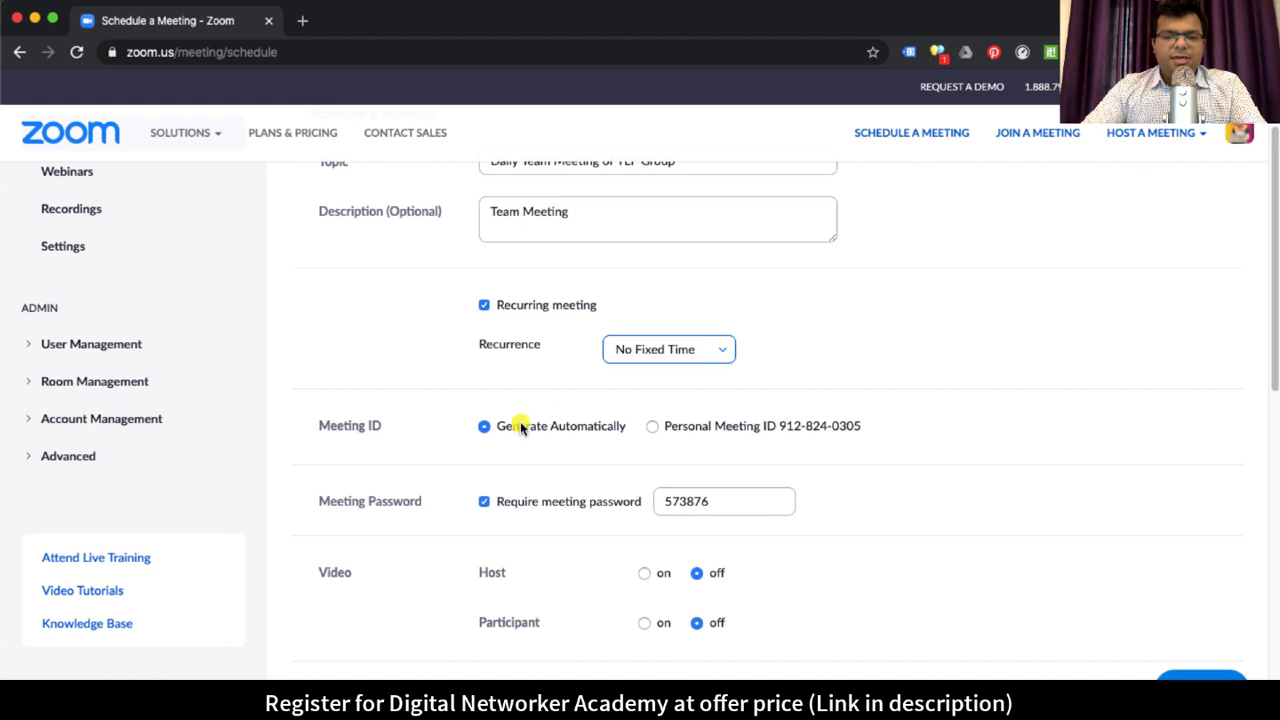
scroll(582, 432, "down", 1)
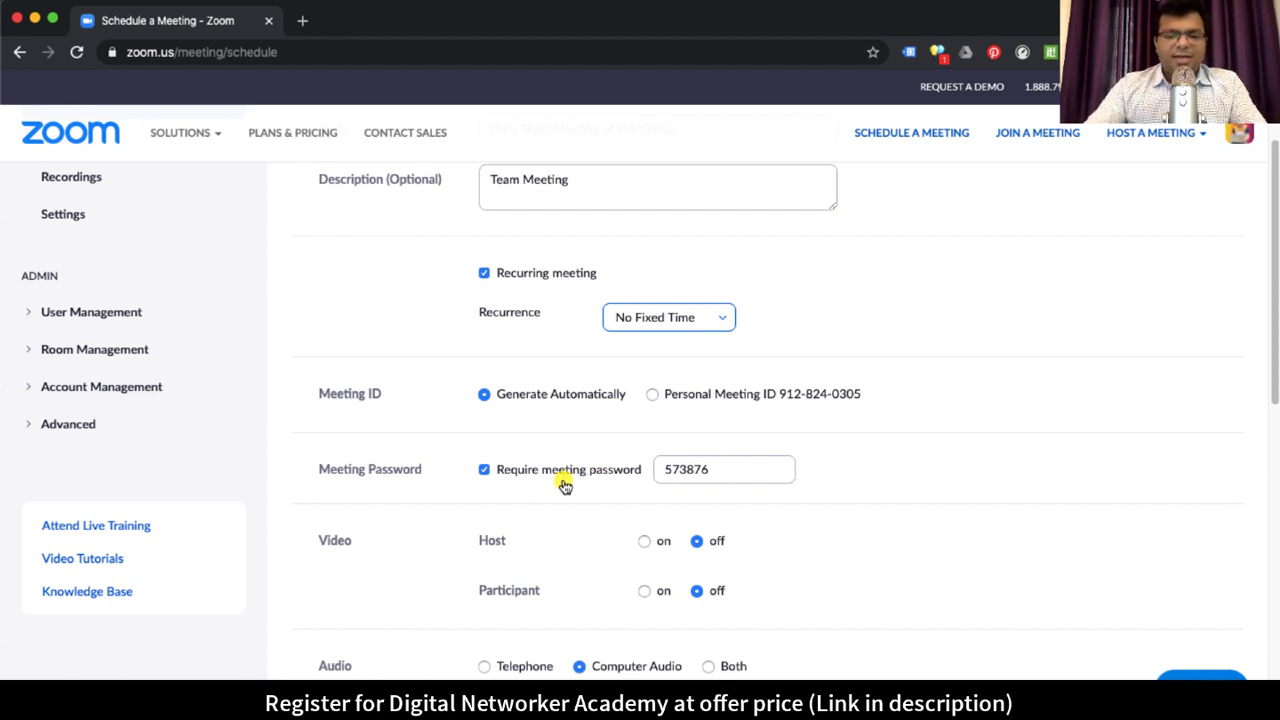
Step: Leave Require meeting password unchecked after briefly trying a new password
left_click(485, 471)
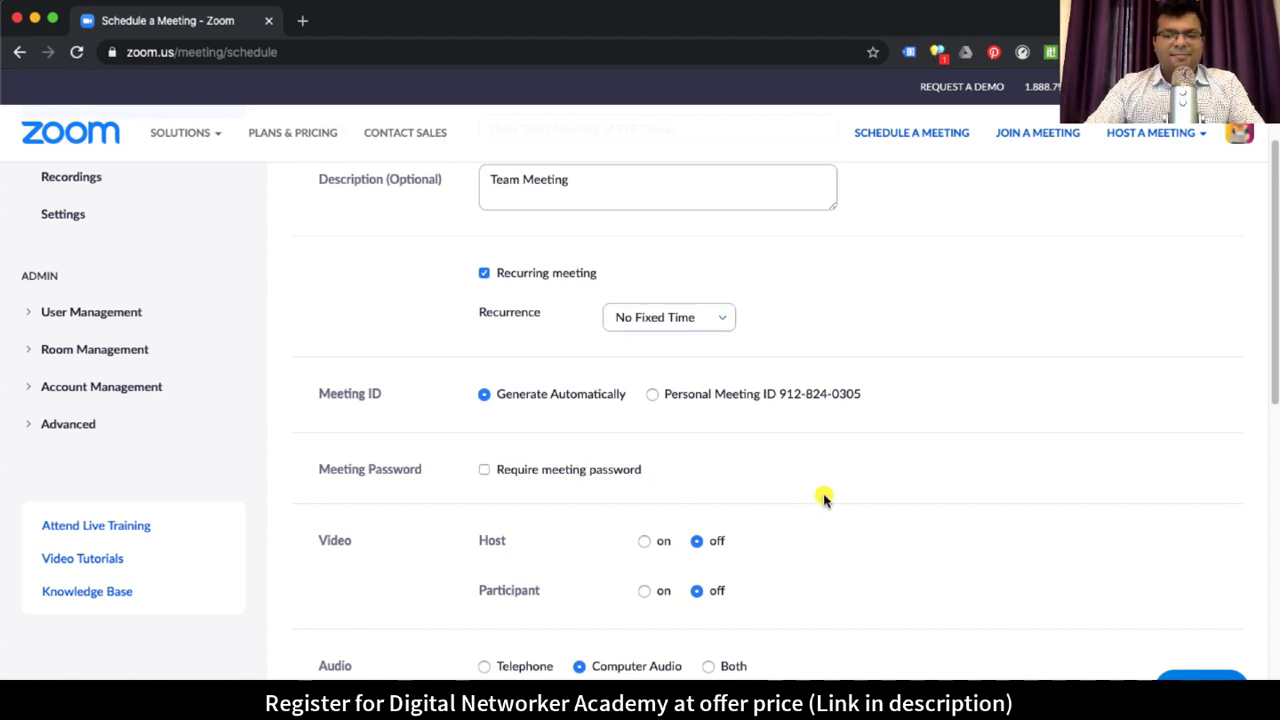
left_click(485, 470)
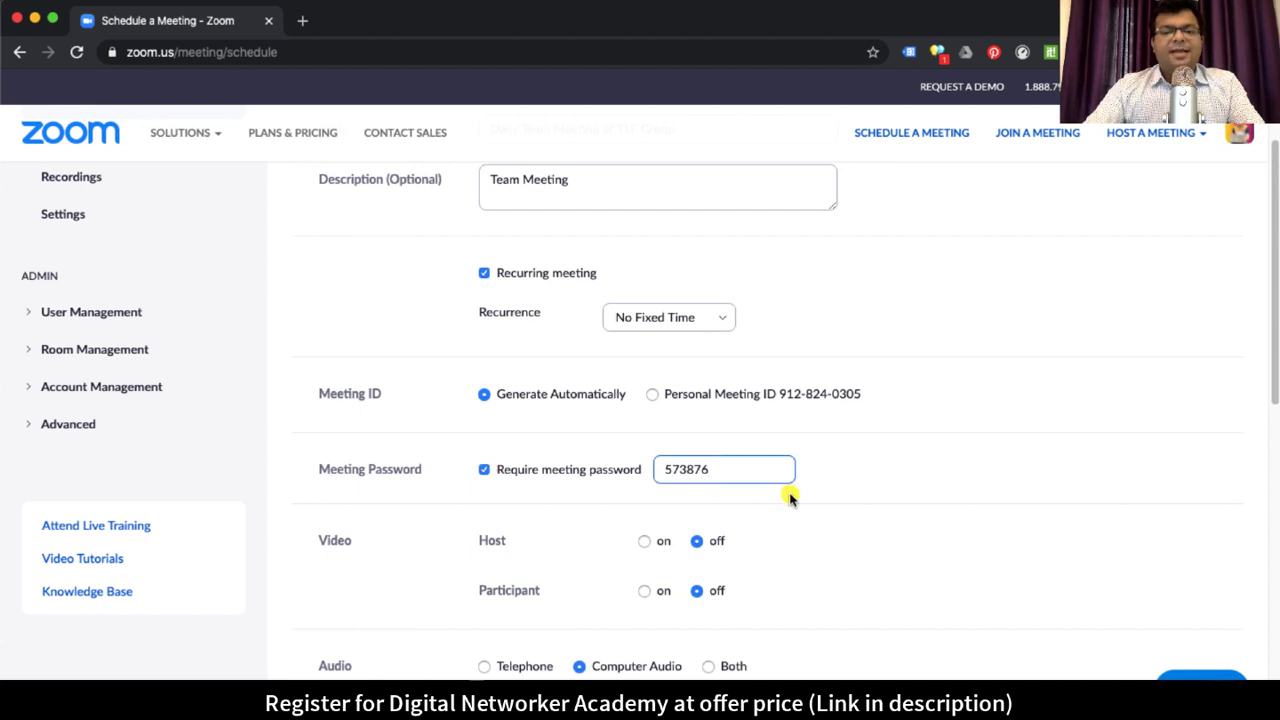
left_click_drag(722, 474, 659, 469)
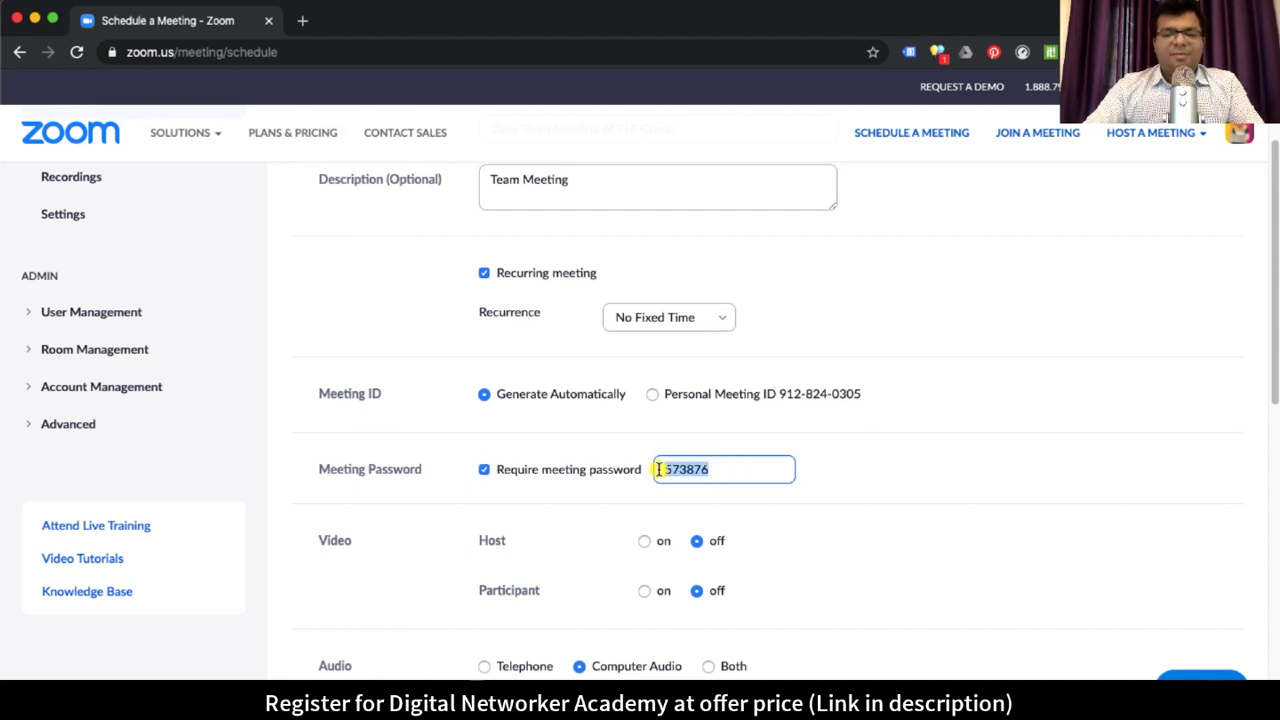
type("11")
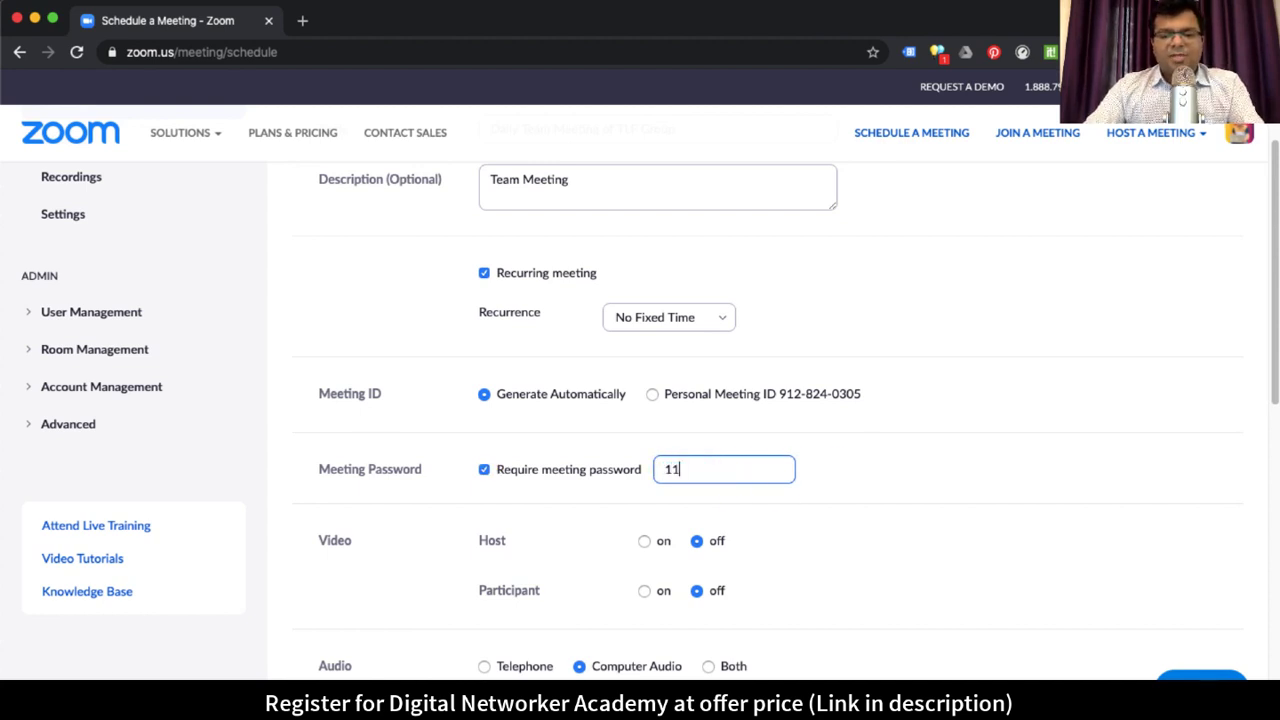
type("111")
double_click(674, 469)
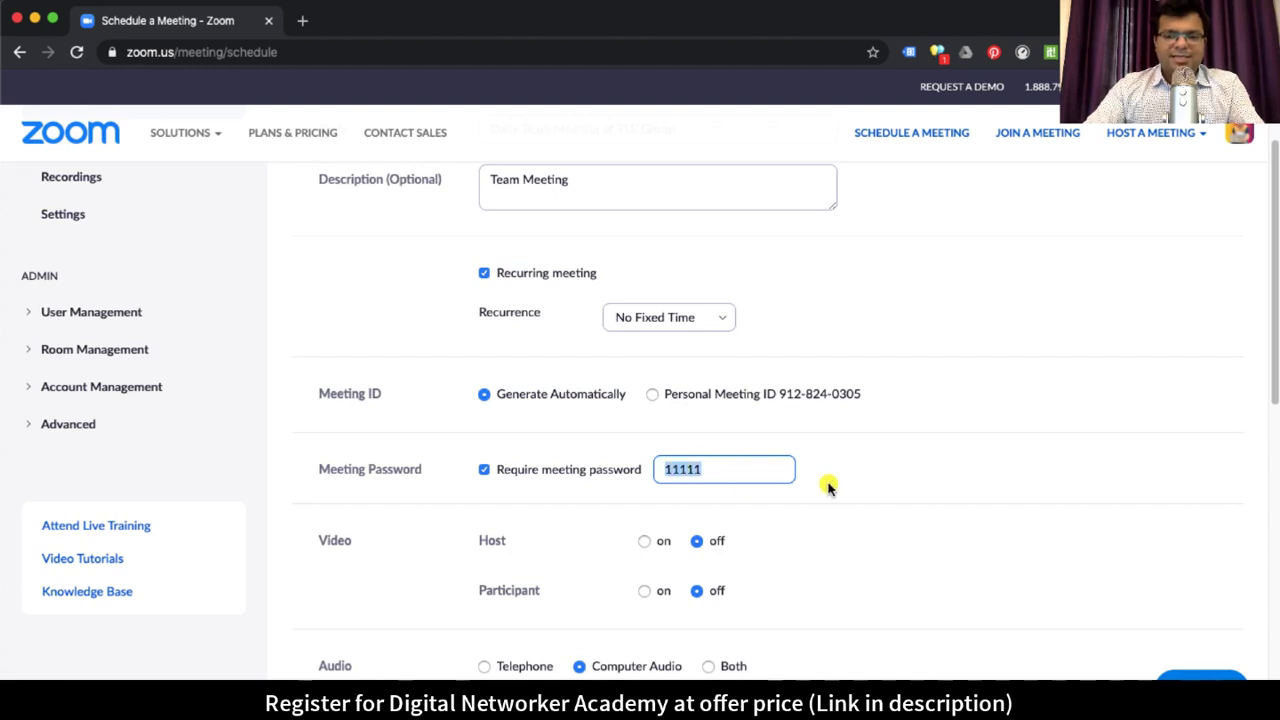
left_click(805, 472)
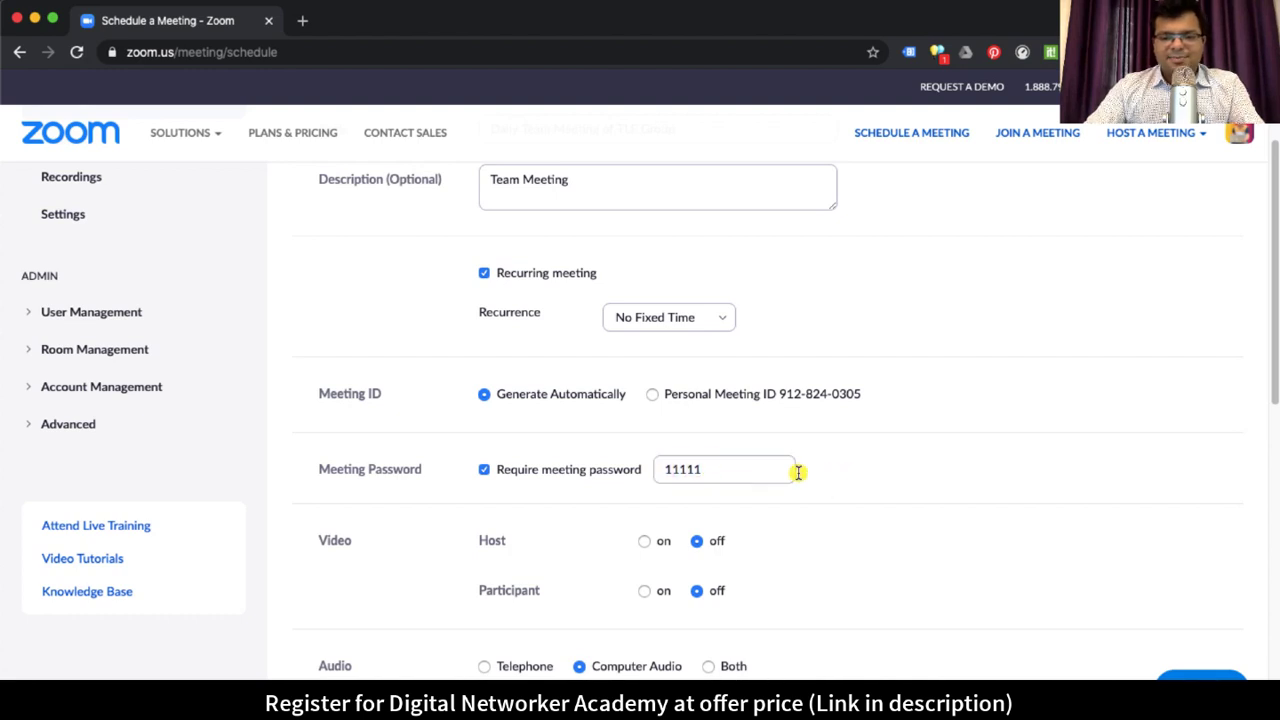
left_click(484, 470)
scroll(798, 474, "up", 3)
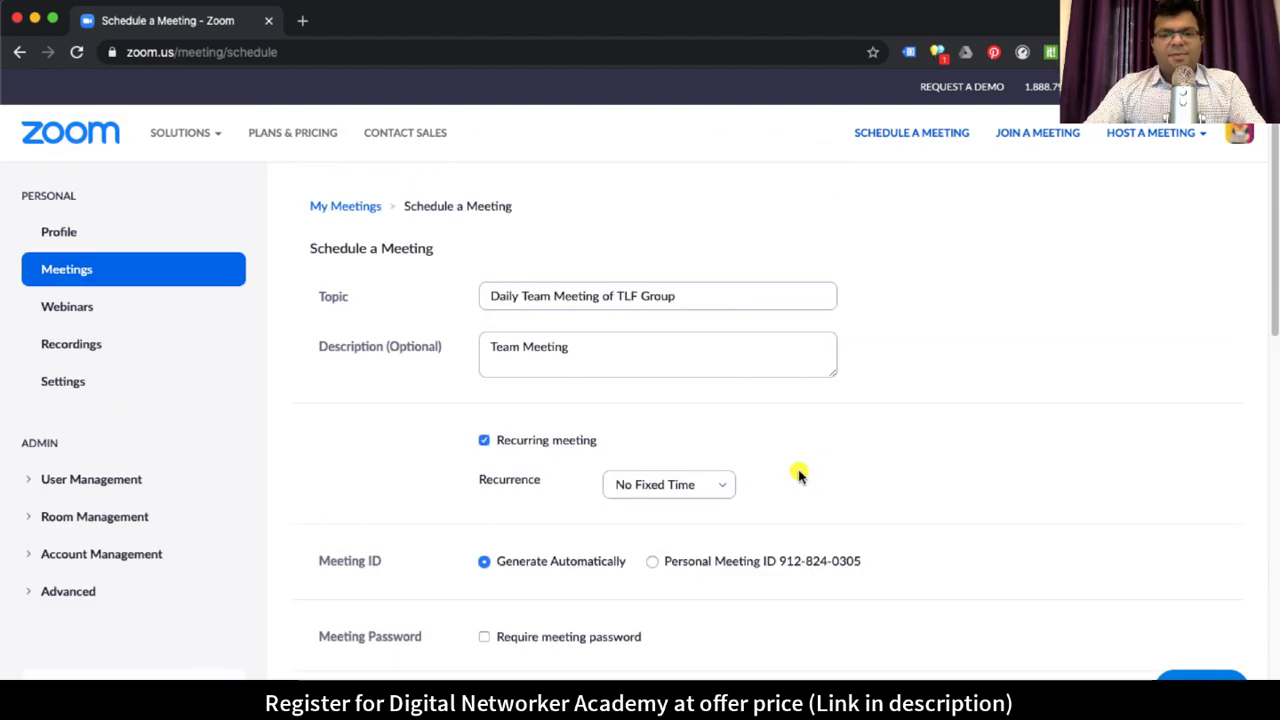
left_click_drag(491, 346, 598, 347)
left_click_drag(522, 295, 718, 293)
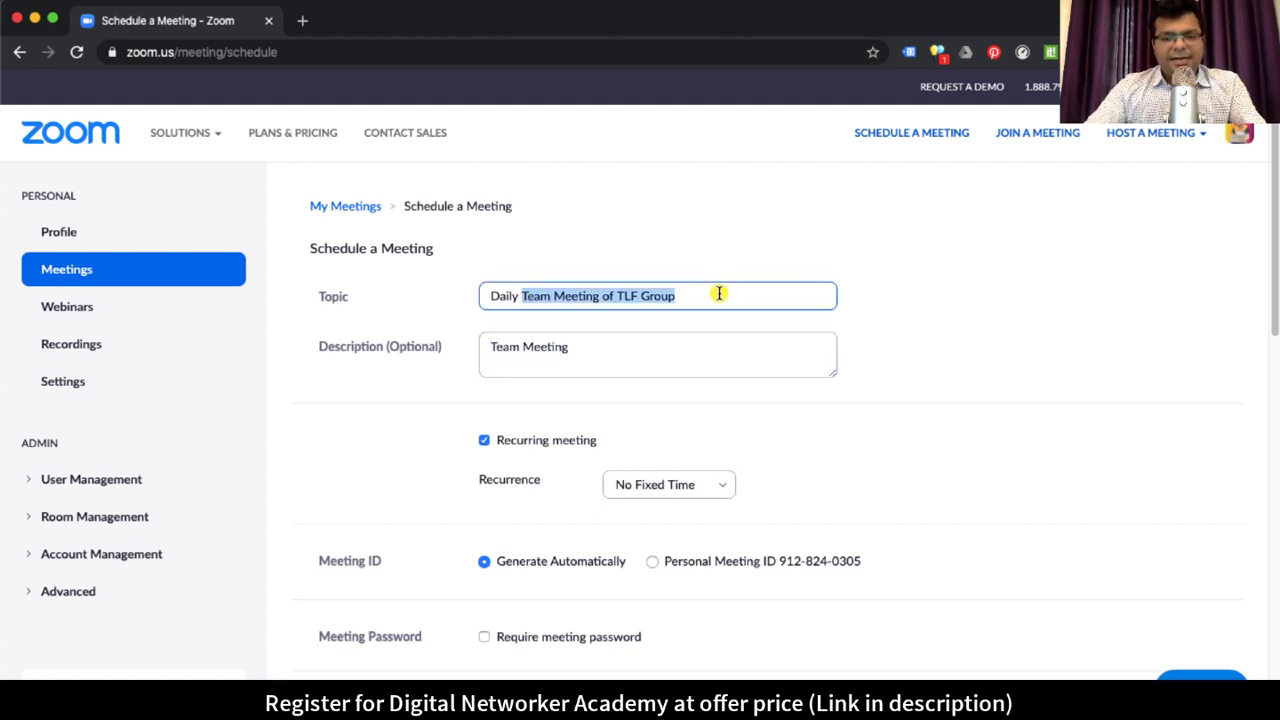
scroll(770, 420, "down", 1)
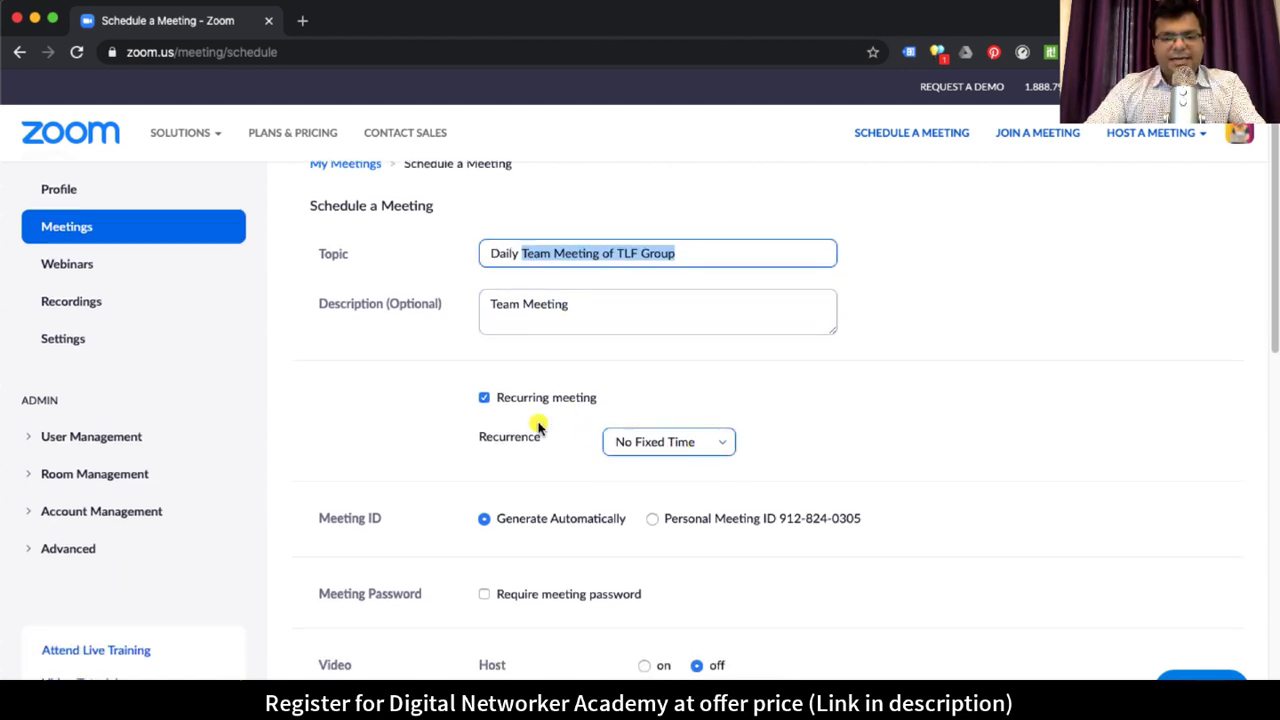
scroll(620, 470, "down", 3)
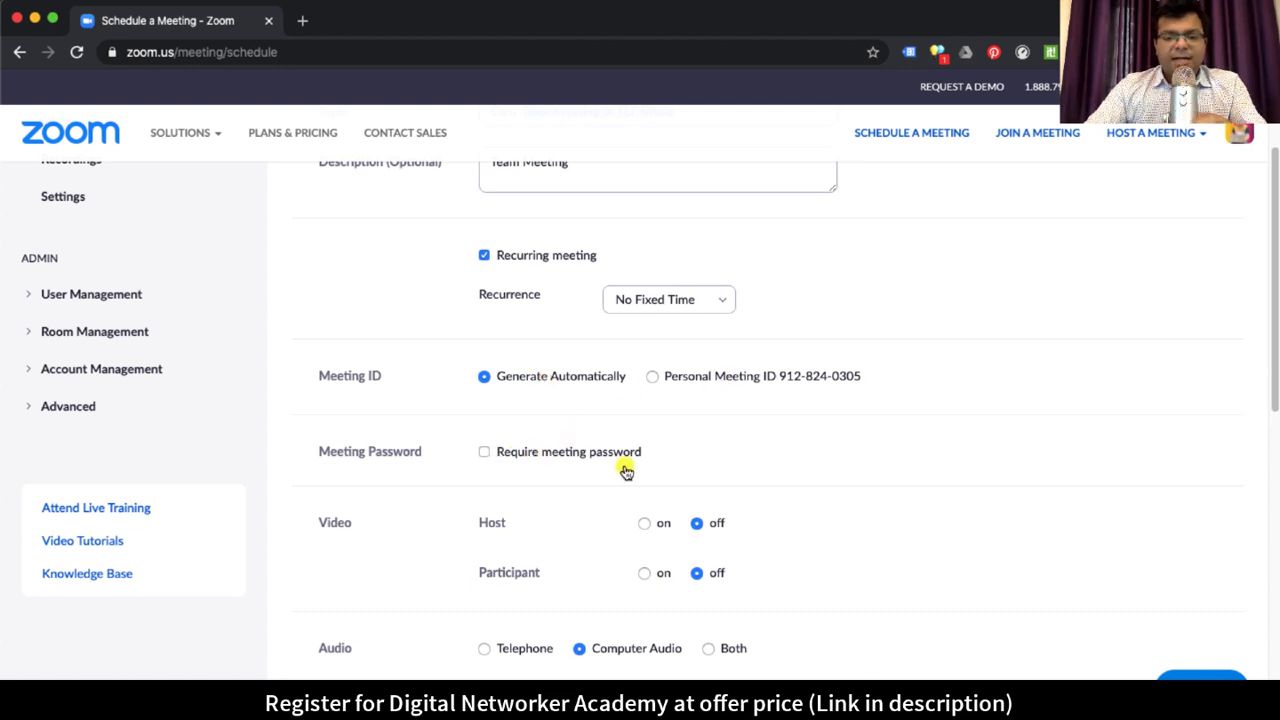
scroll(628, 470, "down", 4)
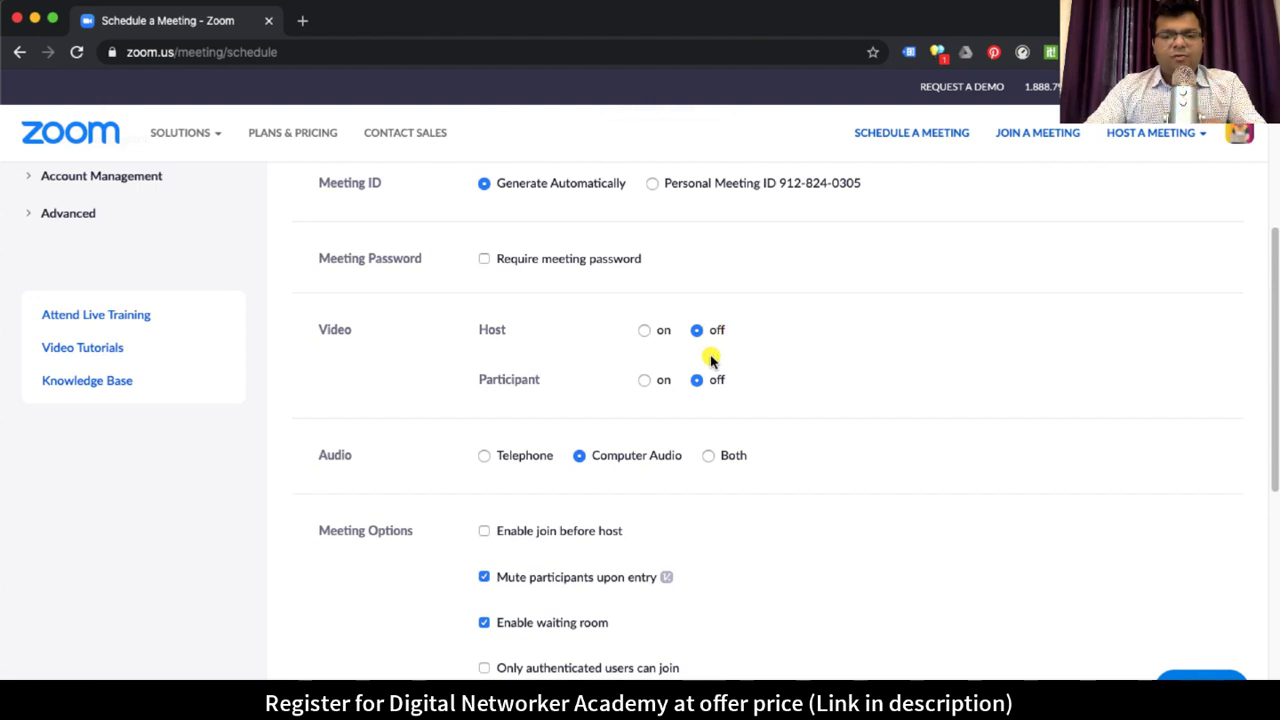
scroll(700, 405, "down", 1)
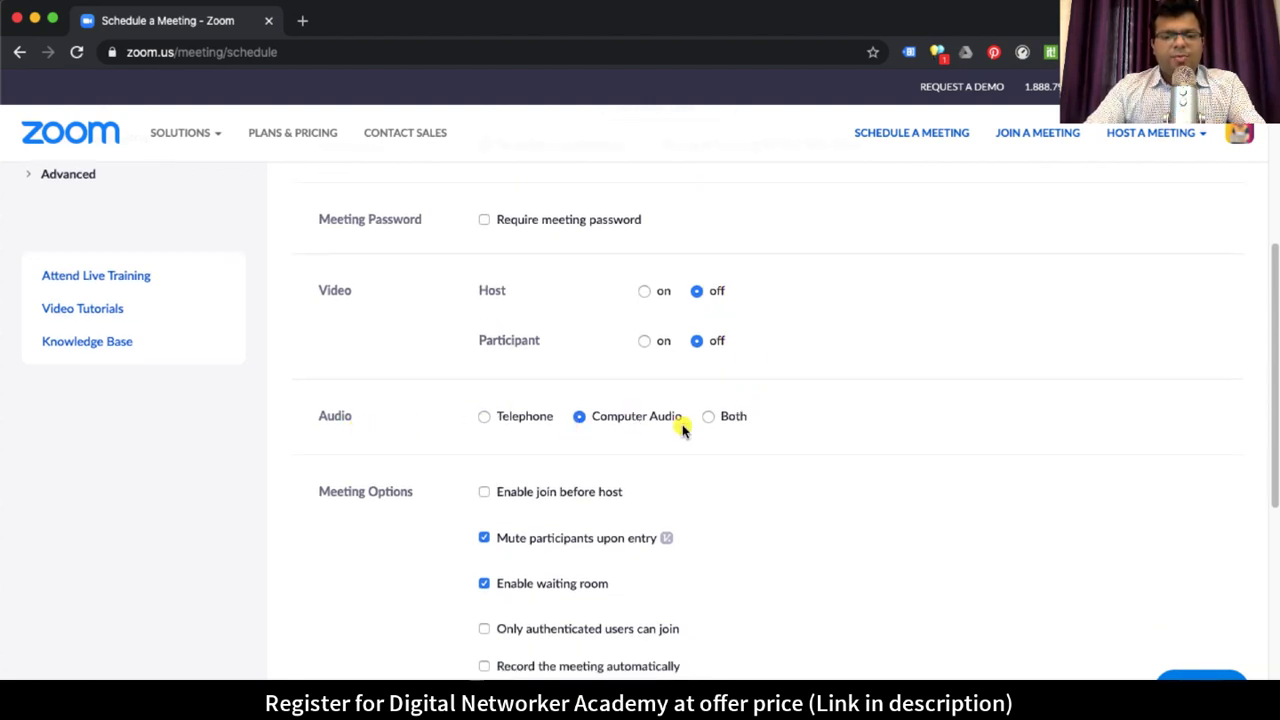
scroll(726, 425, "down", 2)
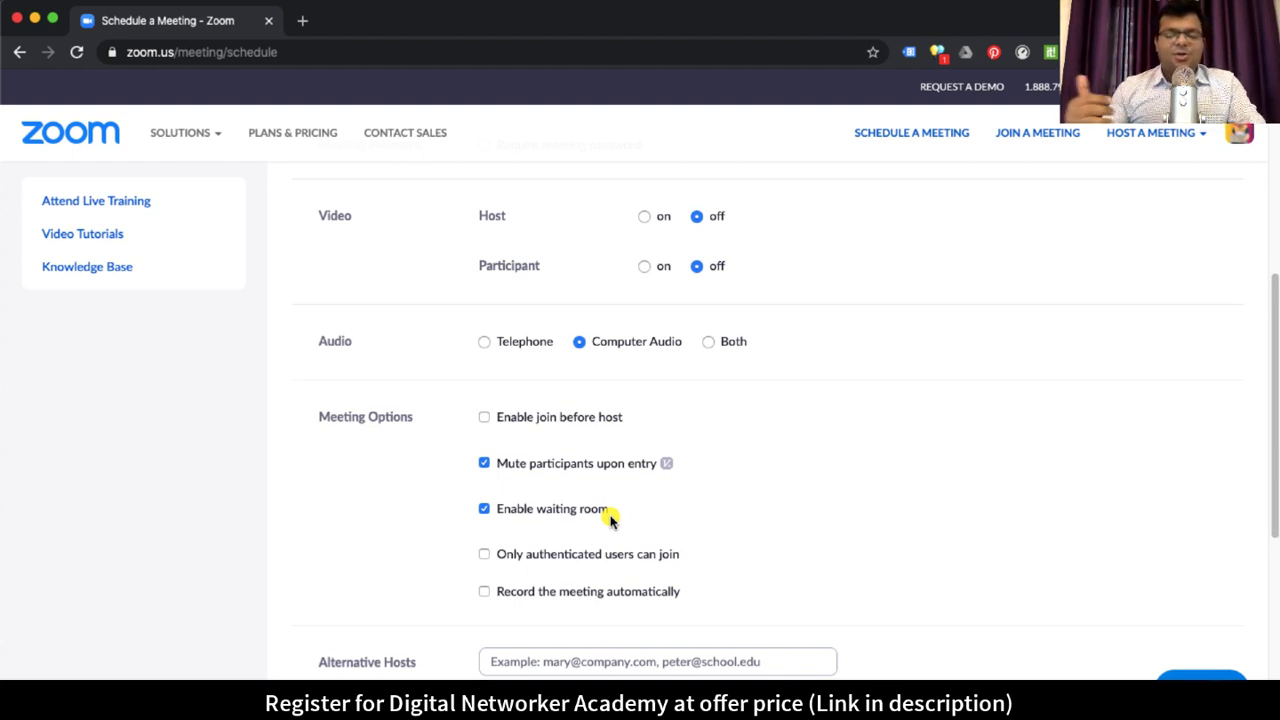
Step: Uncheck Enable waiting room and scroll the form down to the Save button
left_click(484, 510)
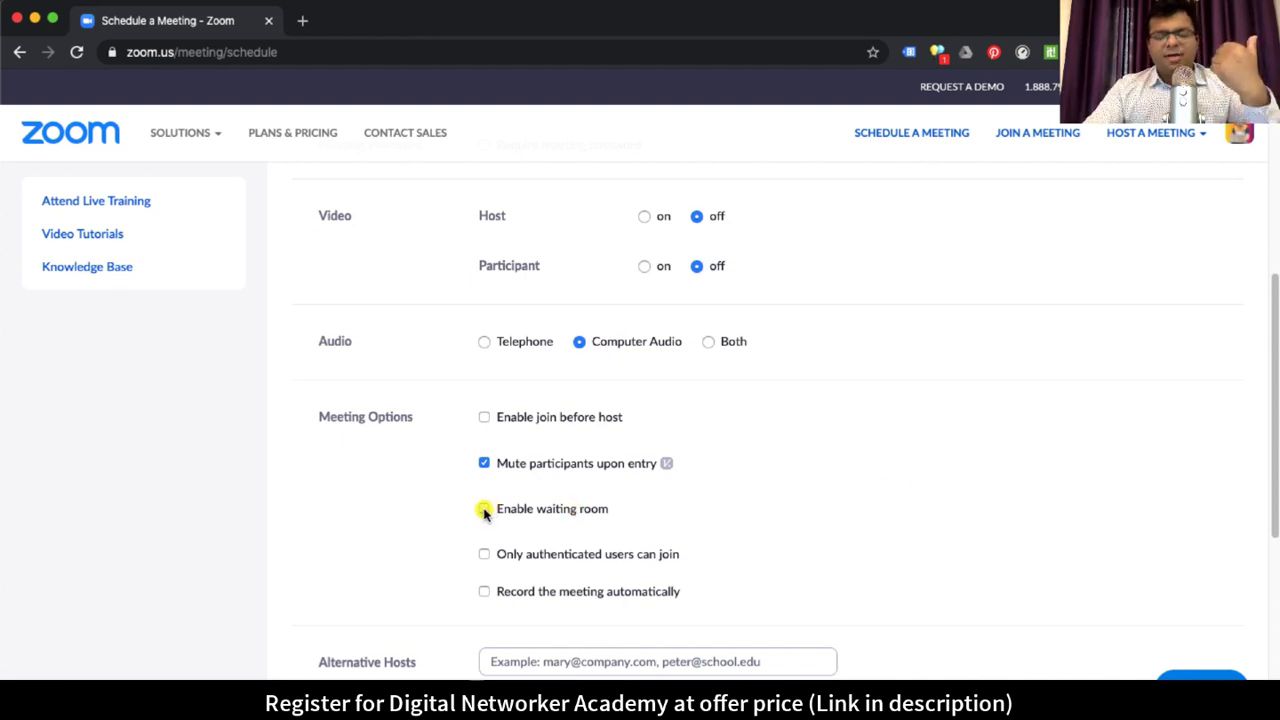
left_click(548, 510)
left_click(487, 510)
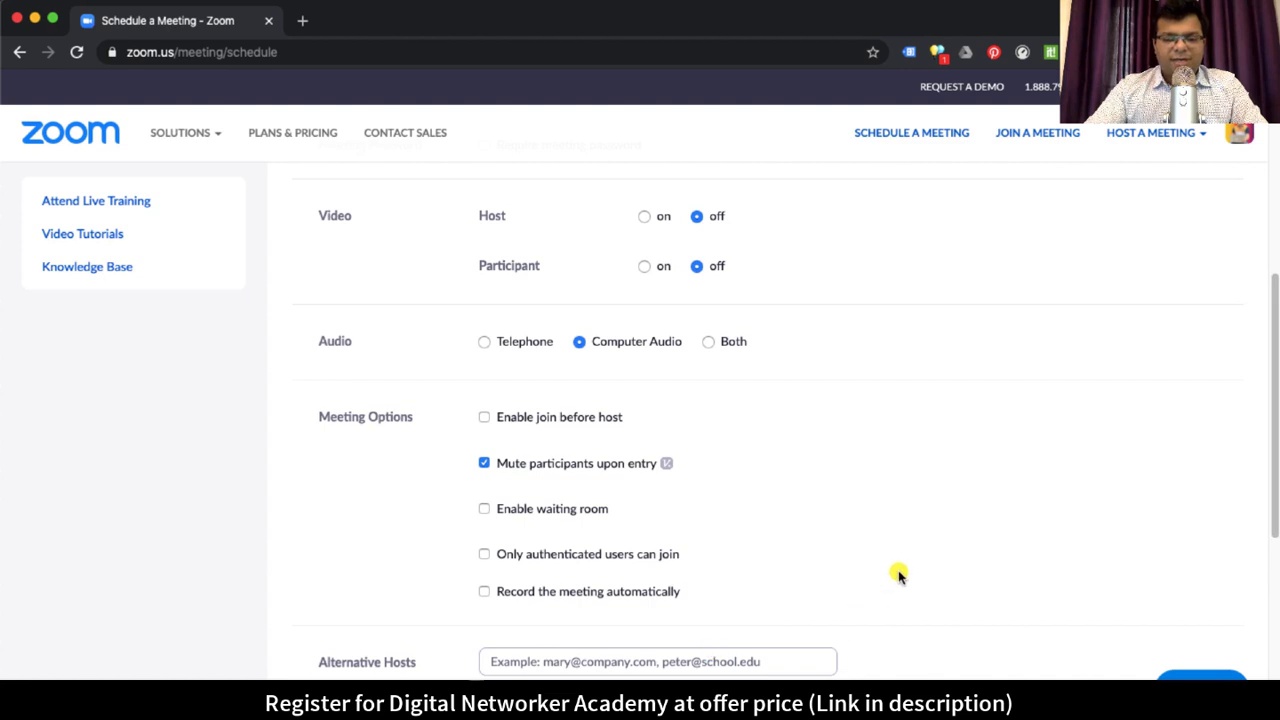
scroll(971, 537, "down", 4)
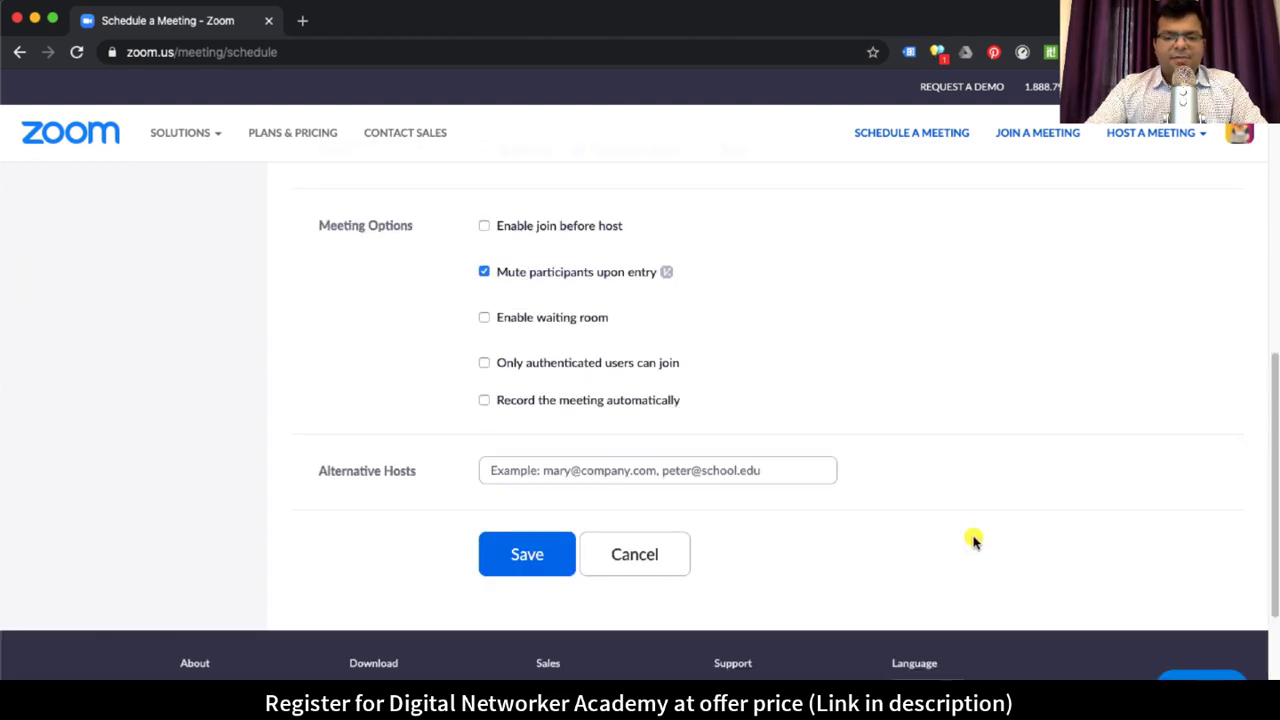
scroll(971, 537, "up", 10)
scroll(894, 537, "down", 5)
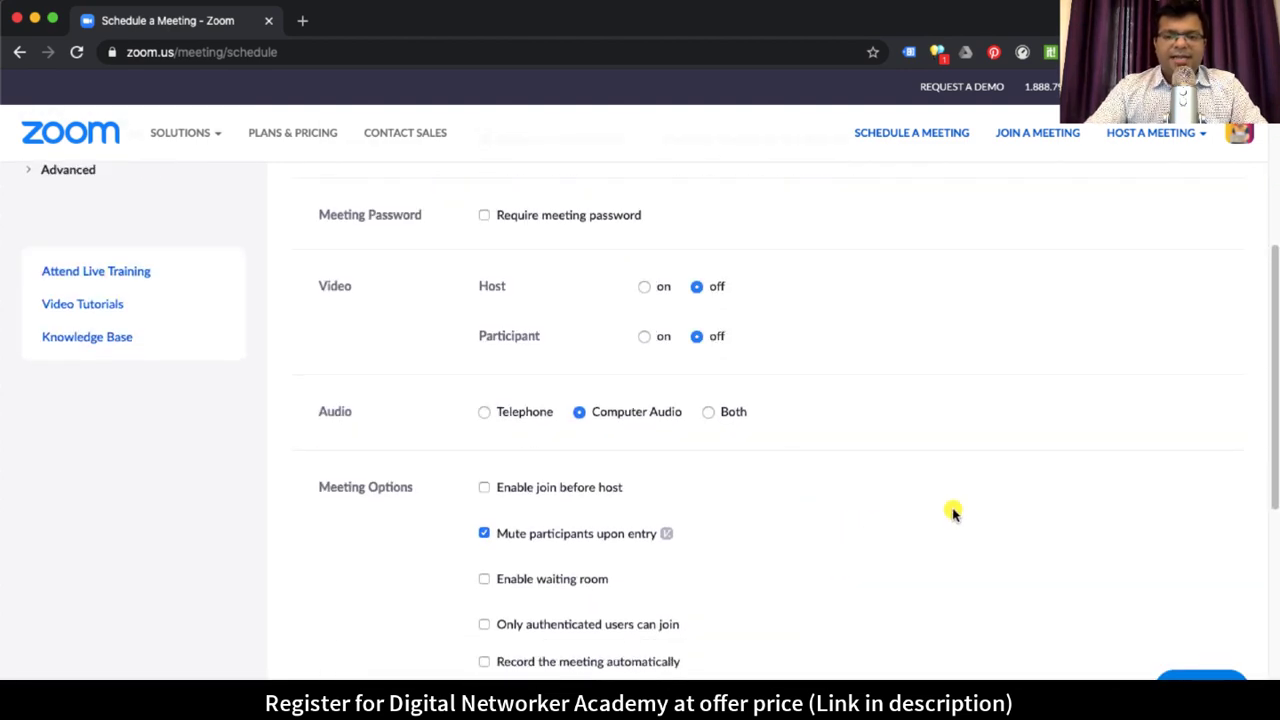
scroll(953, 513, "up", 8)
scroll(953, 513, "down", 5)
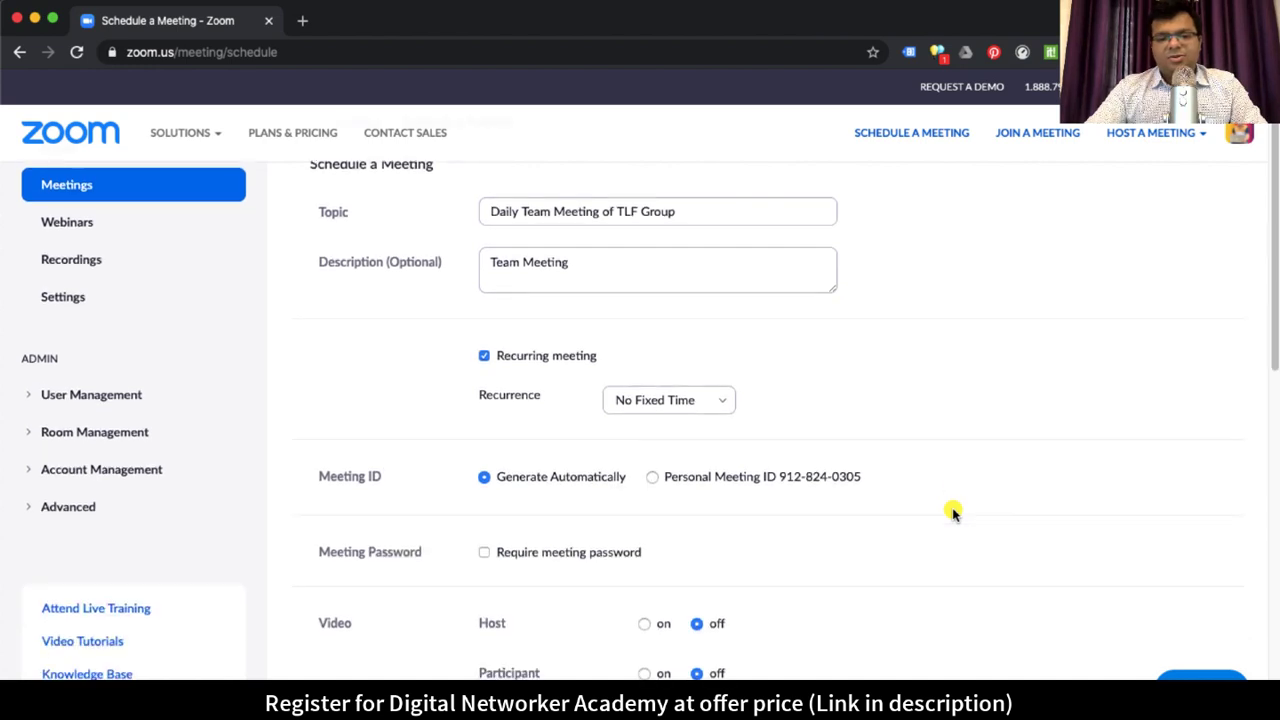
scroll(953, 513, "down", 6)
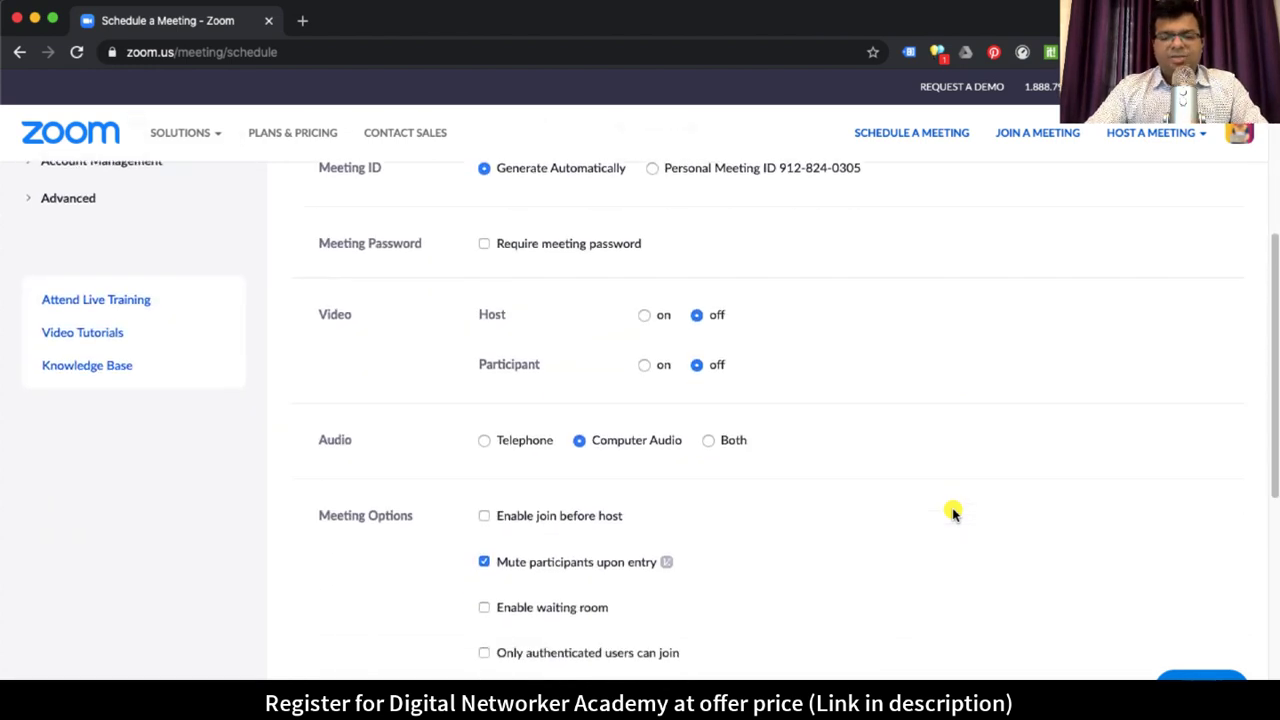
scroll(953, 513, "down", 1)
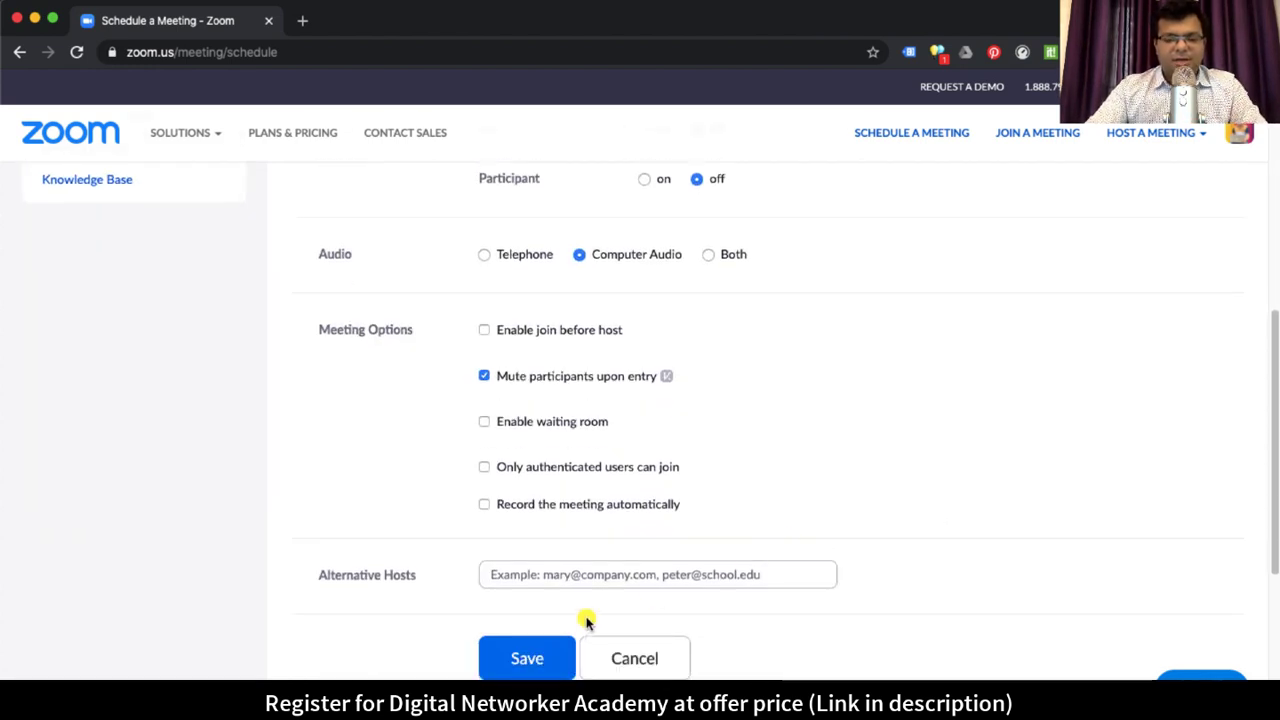
left_click(555, 659)
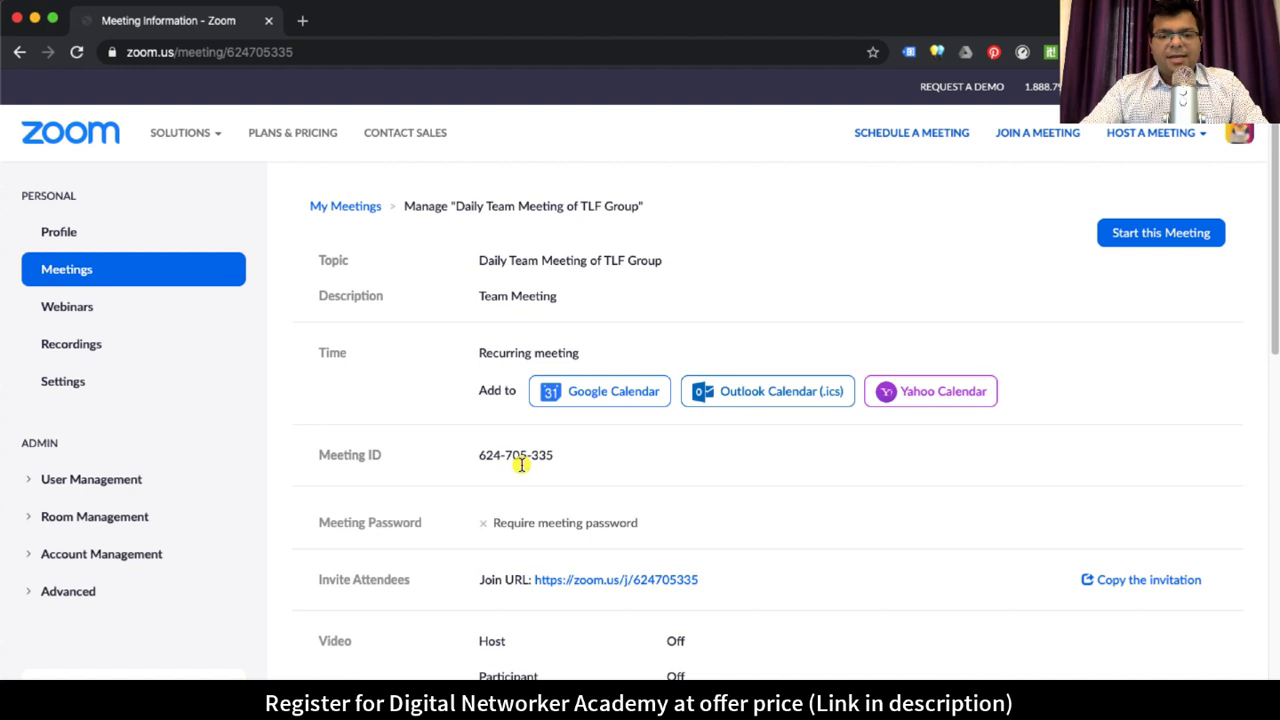
left_click_drag(482, 455, 553, 458)
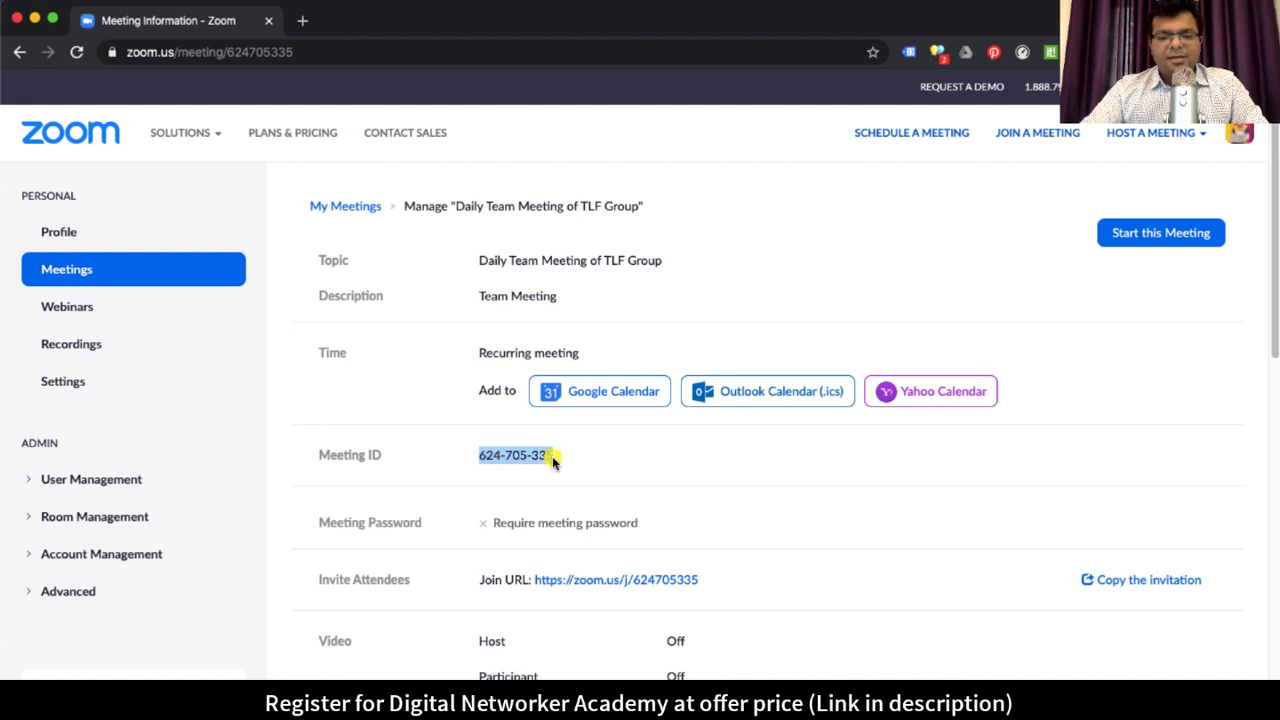
left_click(611, 459)
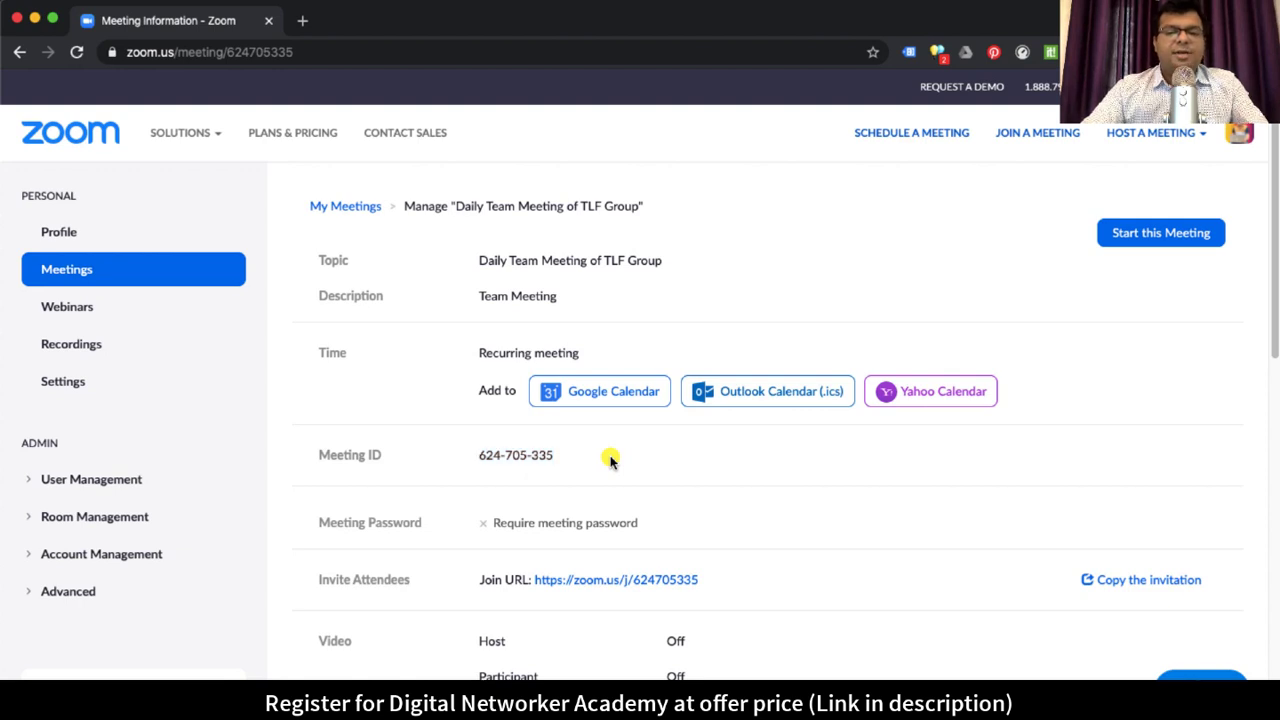
scroll(611, 459, "down", 1)
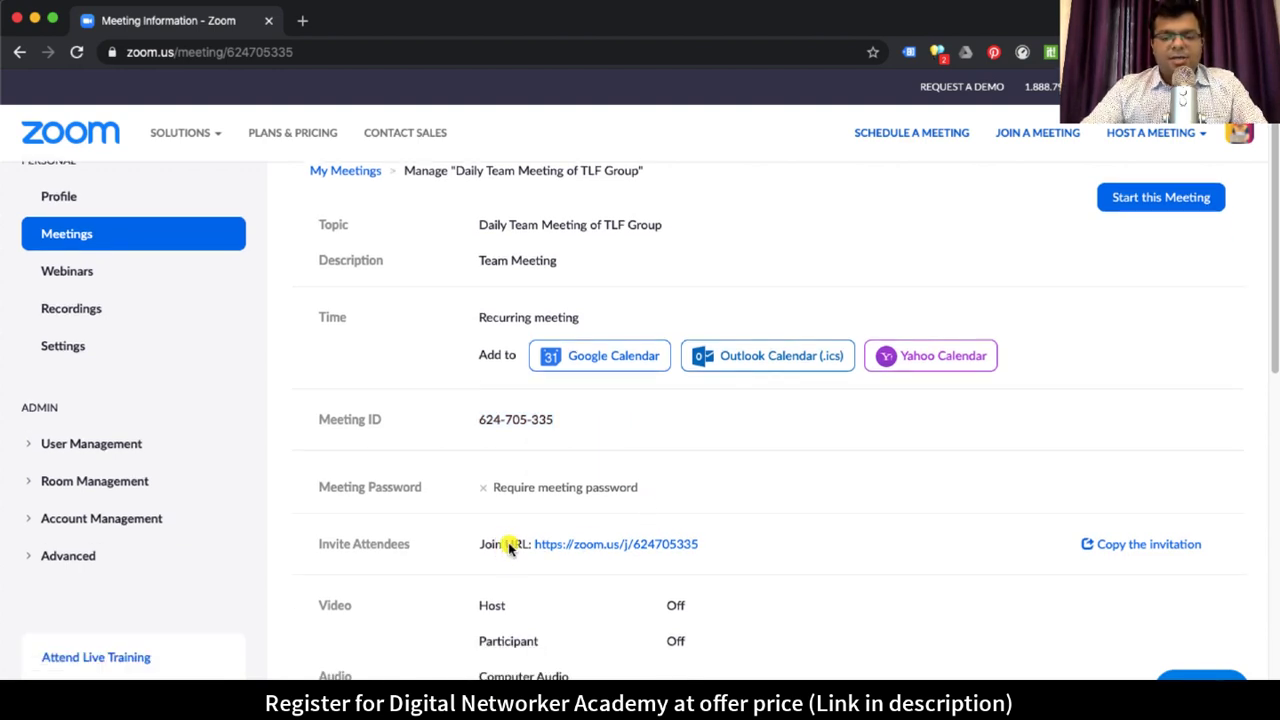
left_click_drag(508, 542, 551, 546)
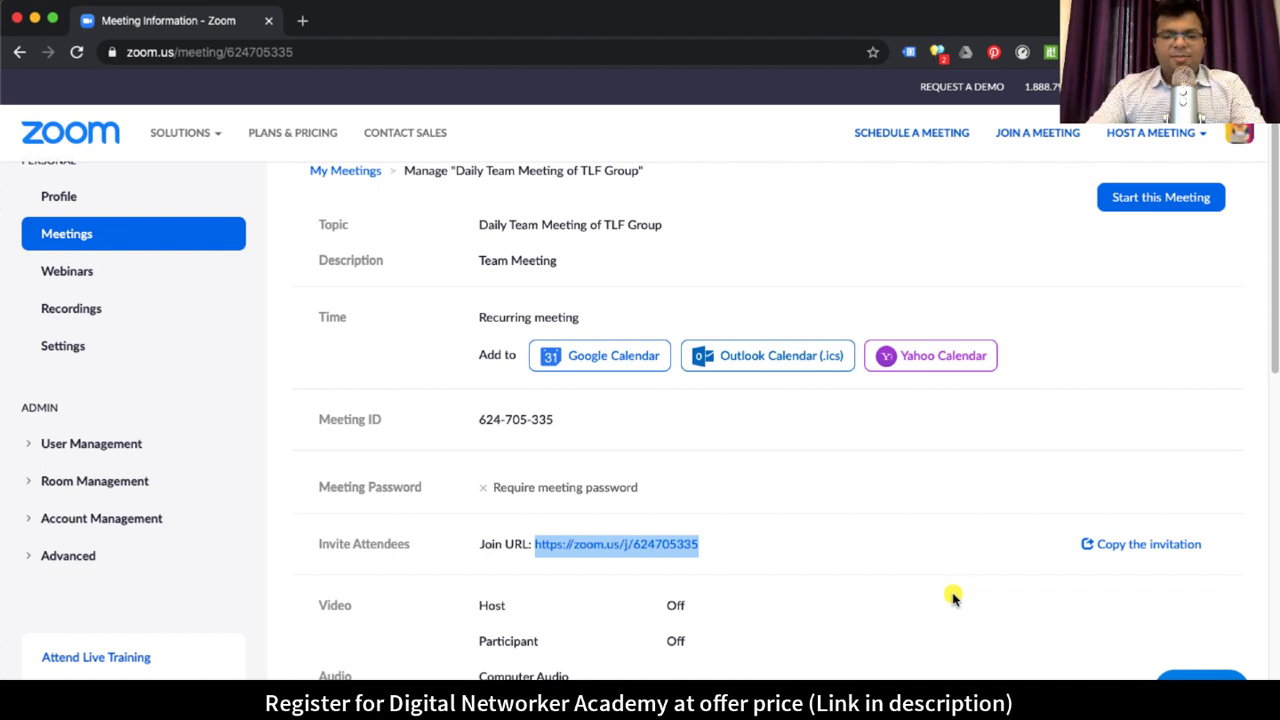
left_click_drag(706, 543, 538, 548)
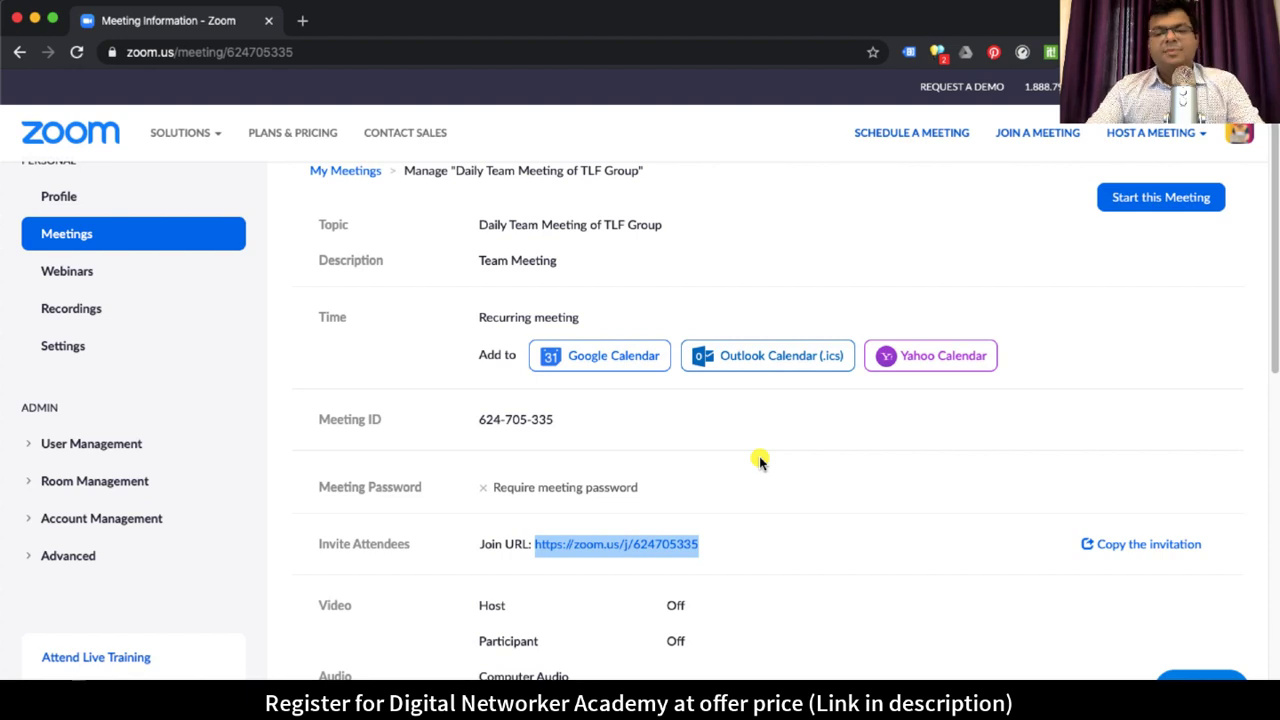
scroll(748, 562, "down", 5)
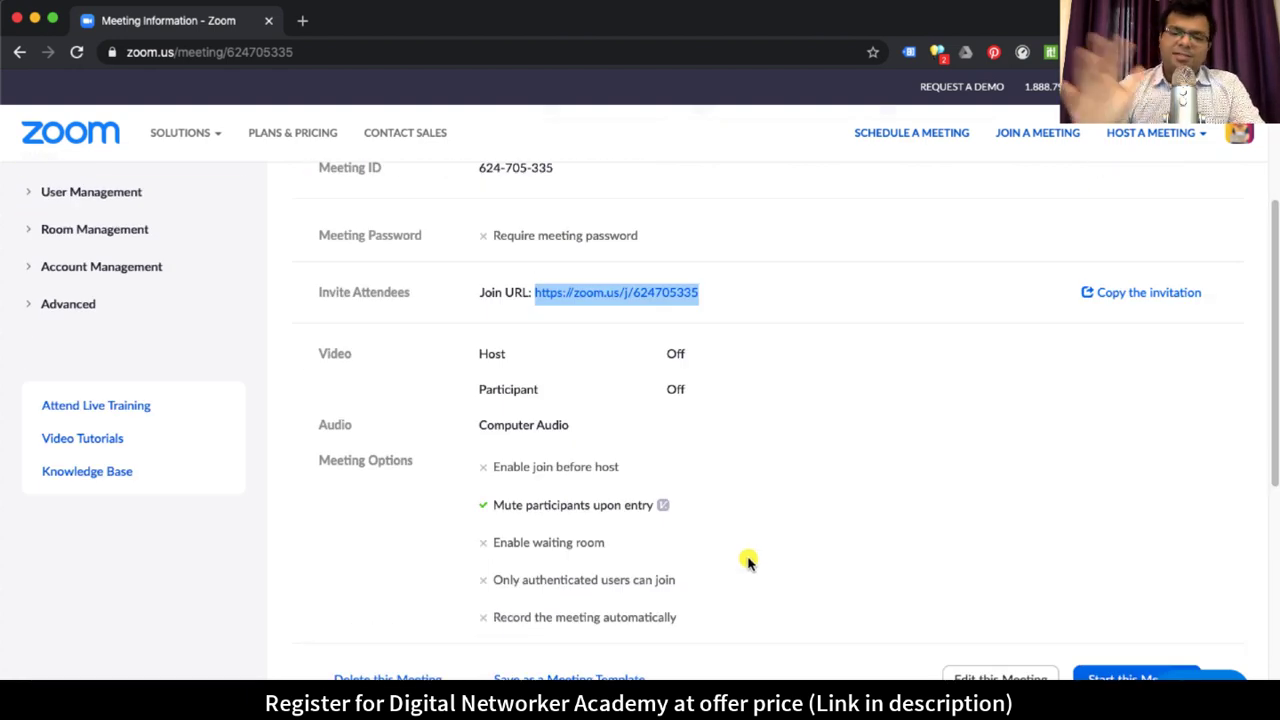
scroll(748, 562, "down", 6)
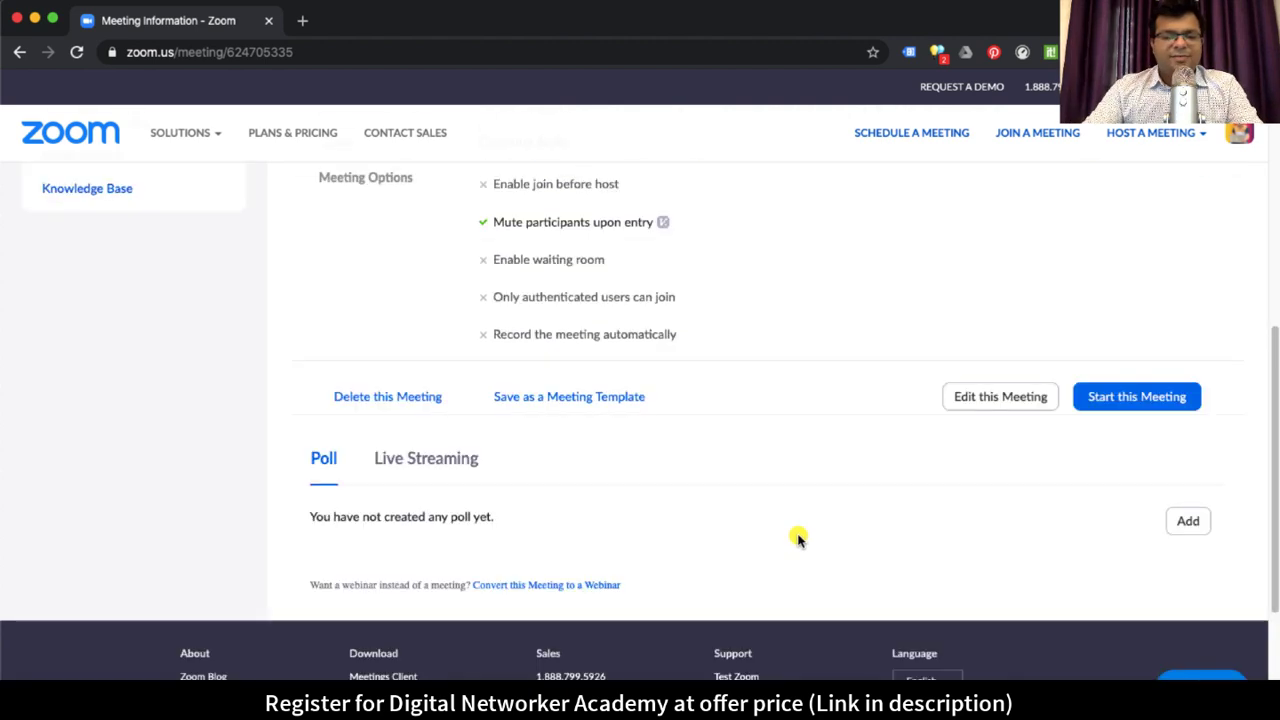
scroll(825, 523, "up", 12)
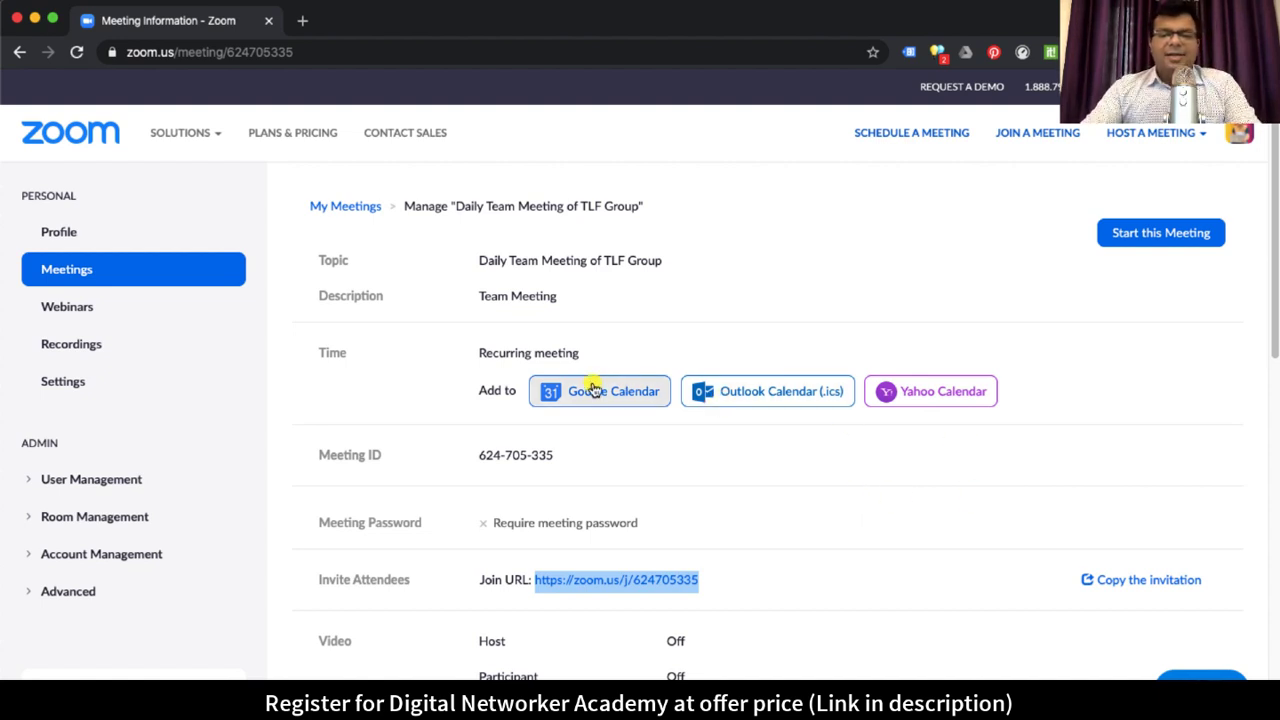
scroll(857, 553, "down", 5)
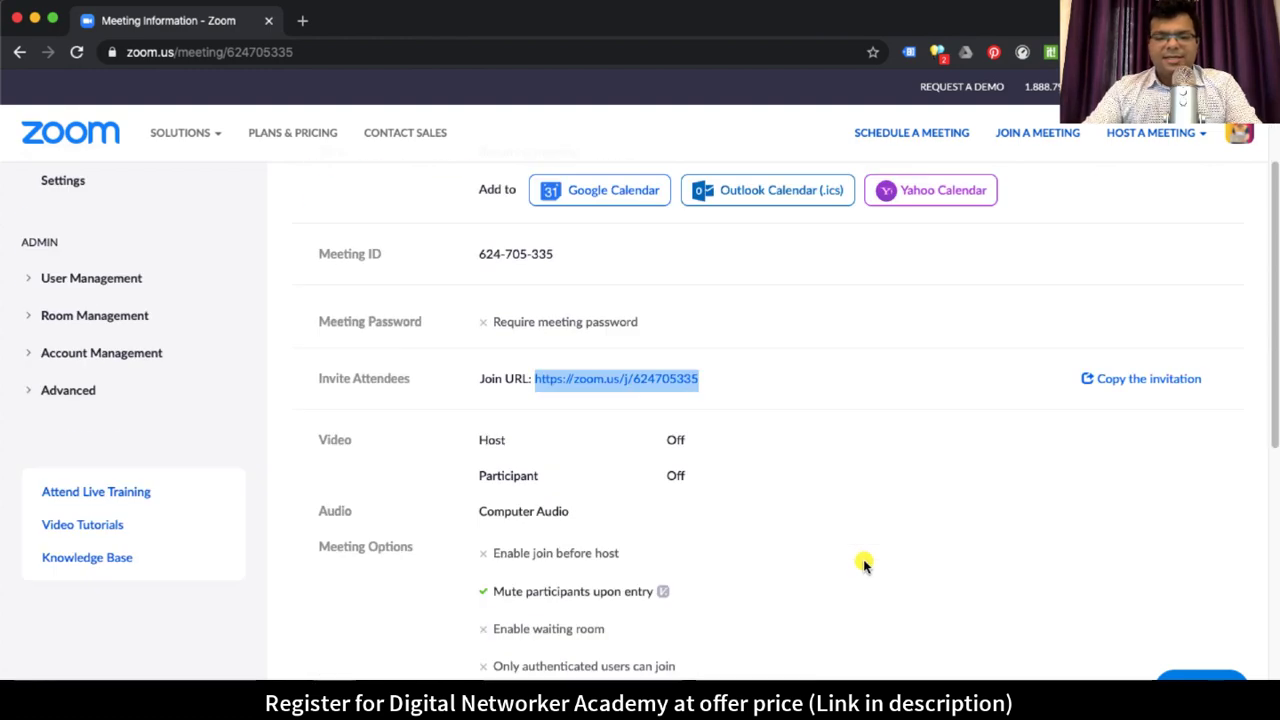
scroll(865, 565, "down", 1)
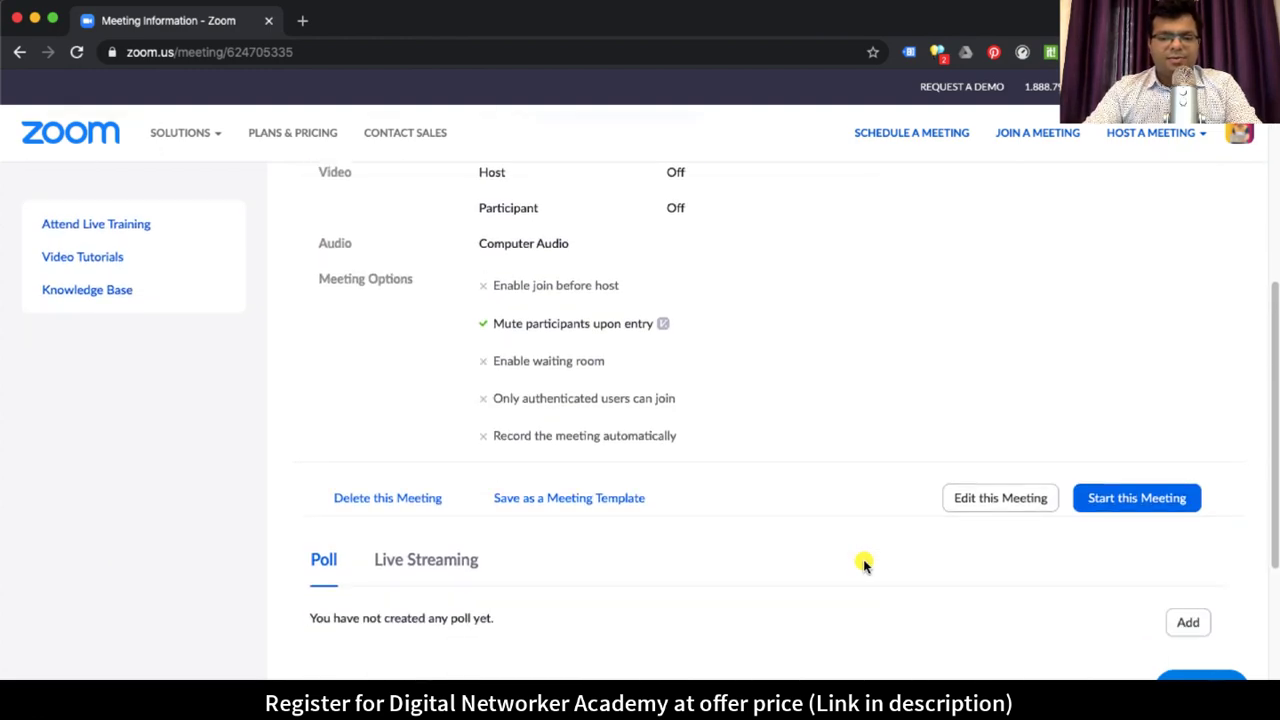
scroll(865, 565, "up", 5)
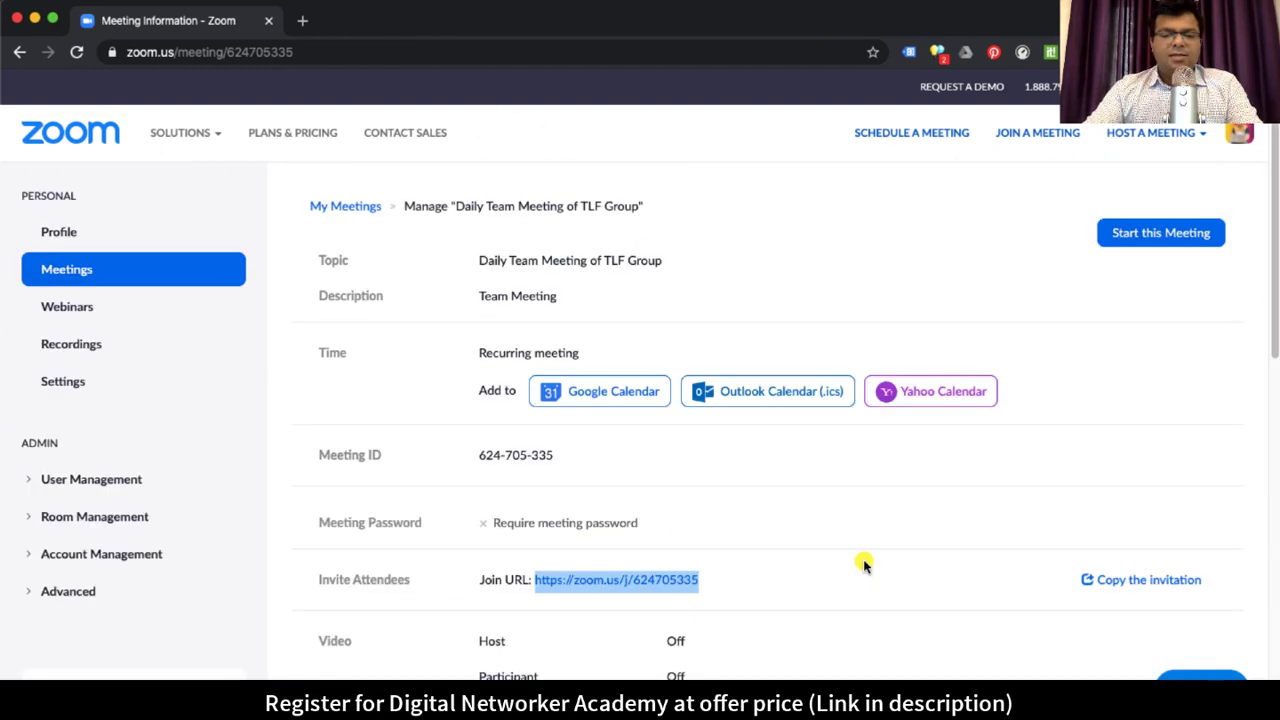
left_click(164, 52)
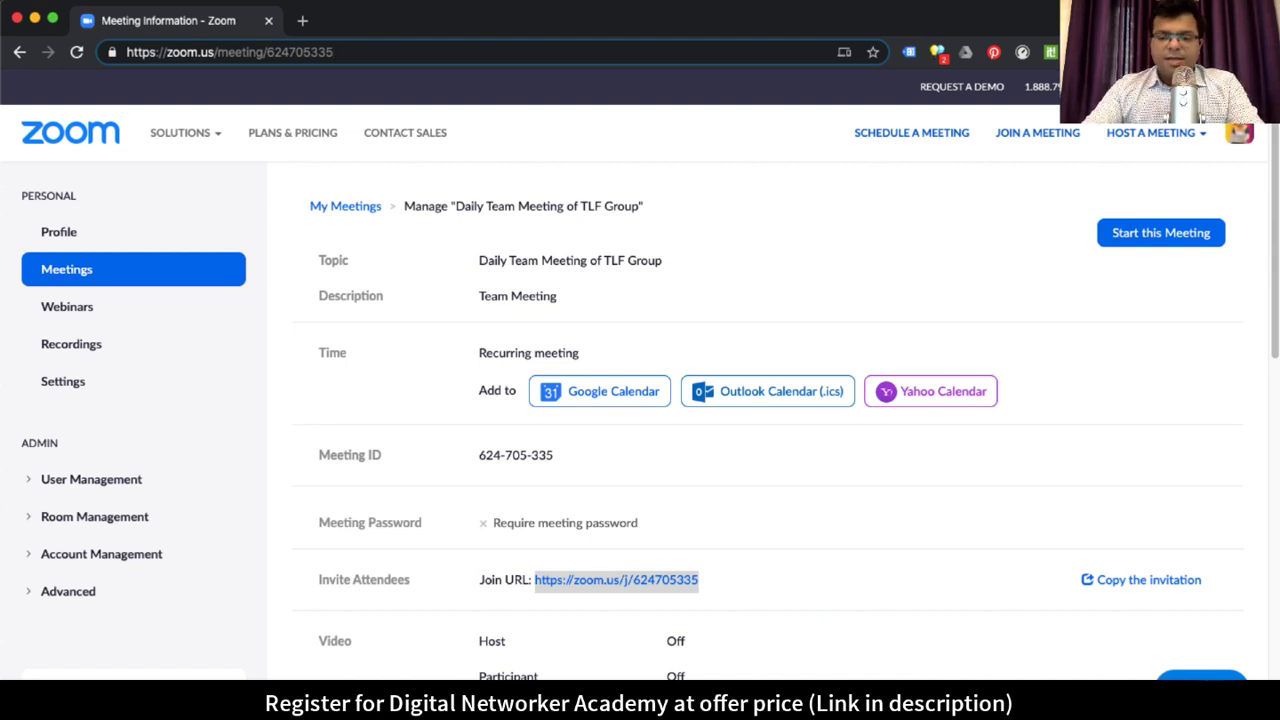
Step: Switch to the Zoom desktop app and sign out of the current account
key("super+Tab")
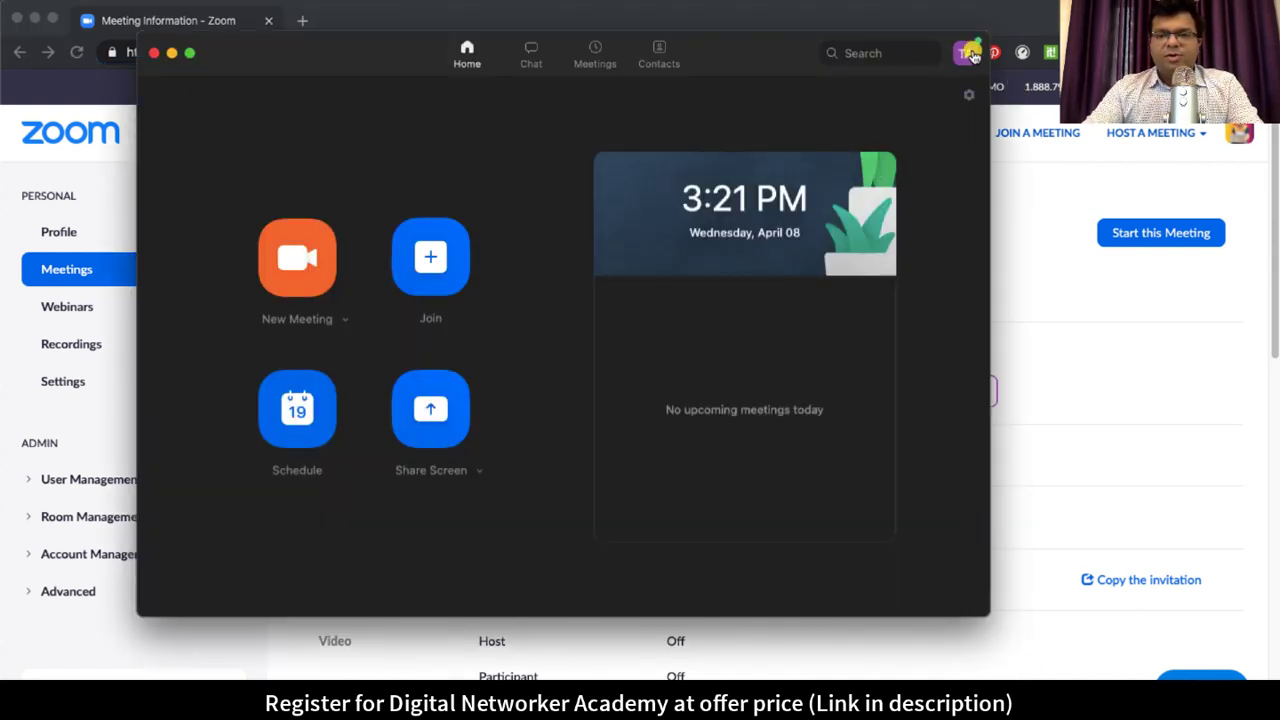
left_click(973, 55)
left_click(820, 509)
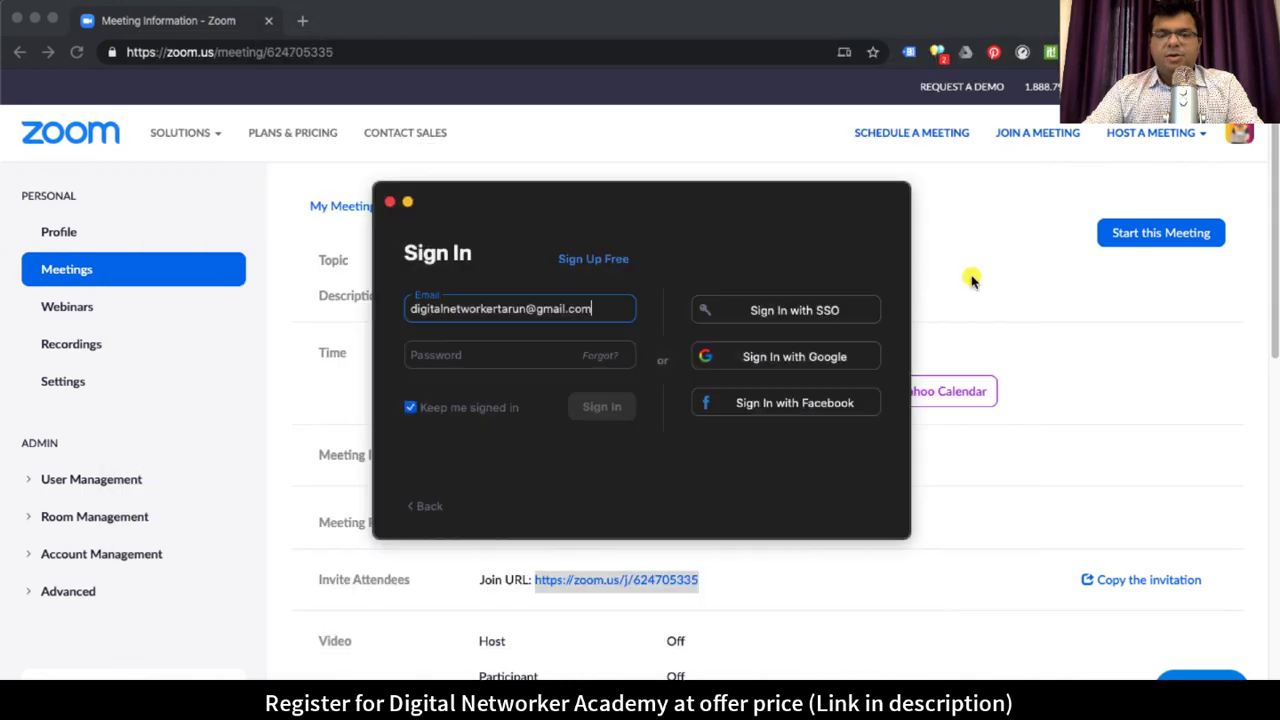
Step: Sign in with the licensed account's e-mail address and password
left_click_drag(609, 306, 386, 300)
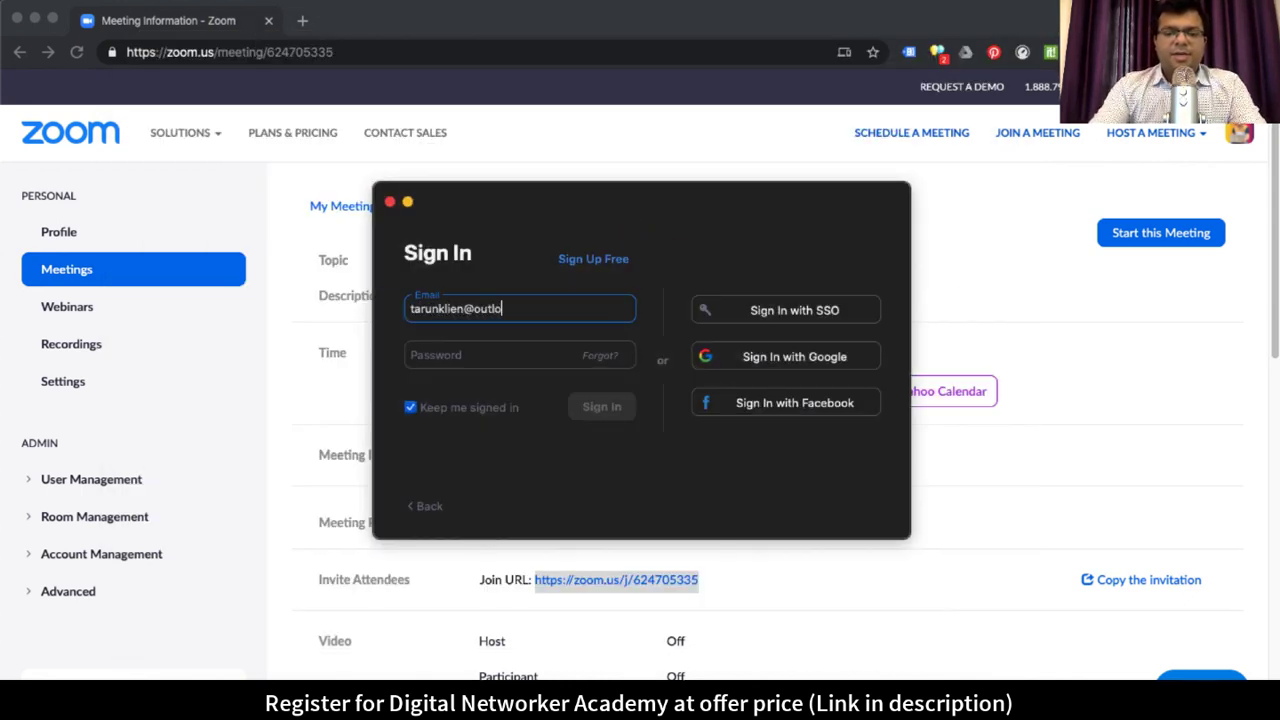
left_click(519, 354)
type("••")
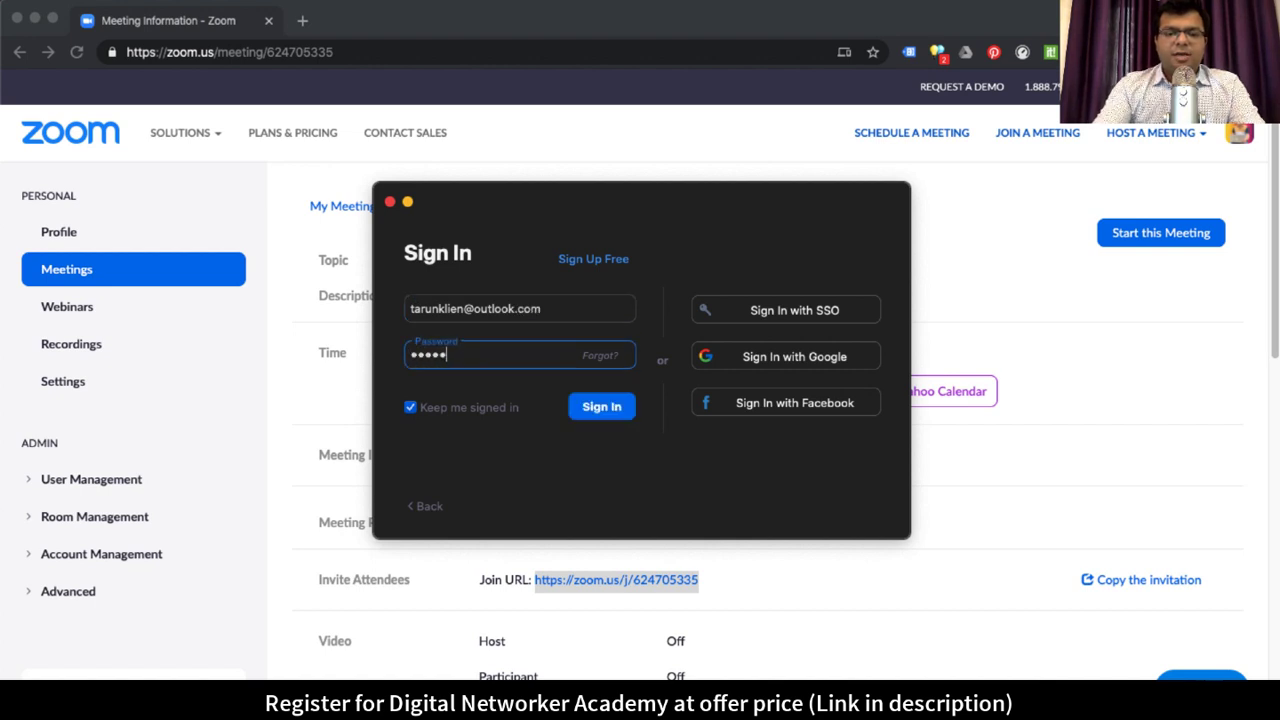
type("•••••")
key("Return")
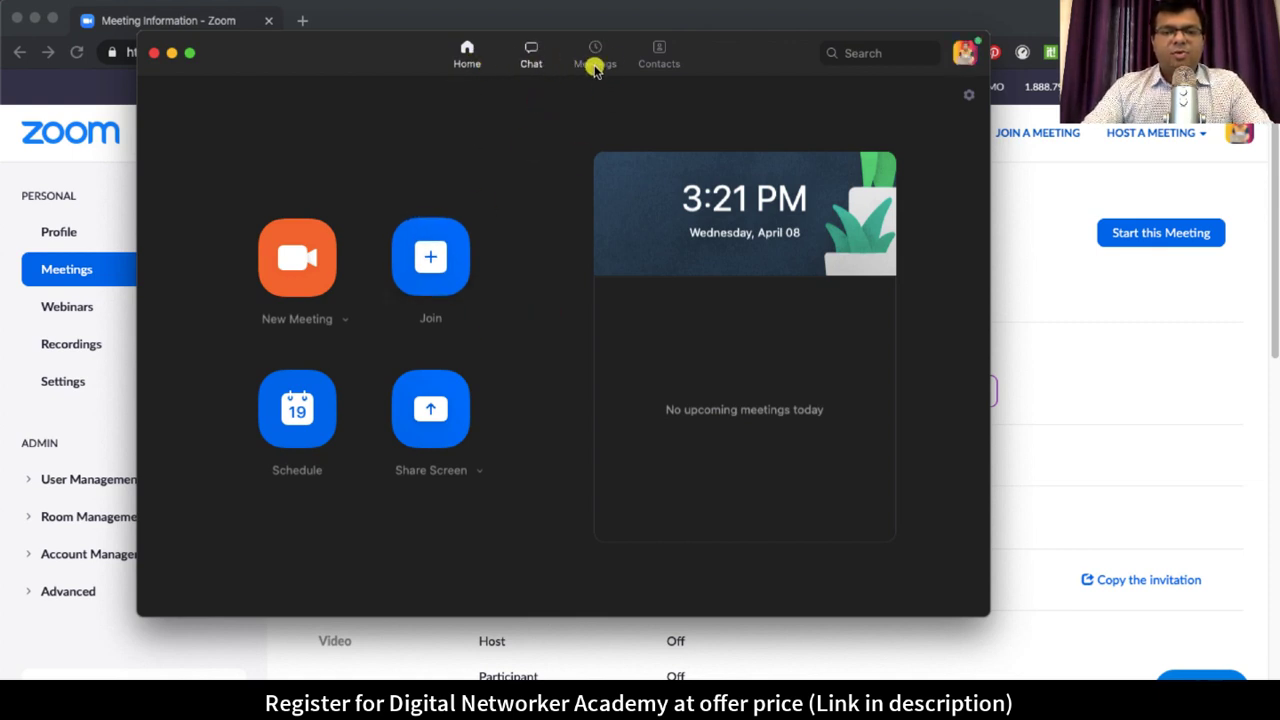
Step: Open Daily Team Meeting of TLF Group's details from the Meetings tab
left_click(598, 62)
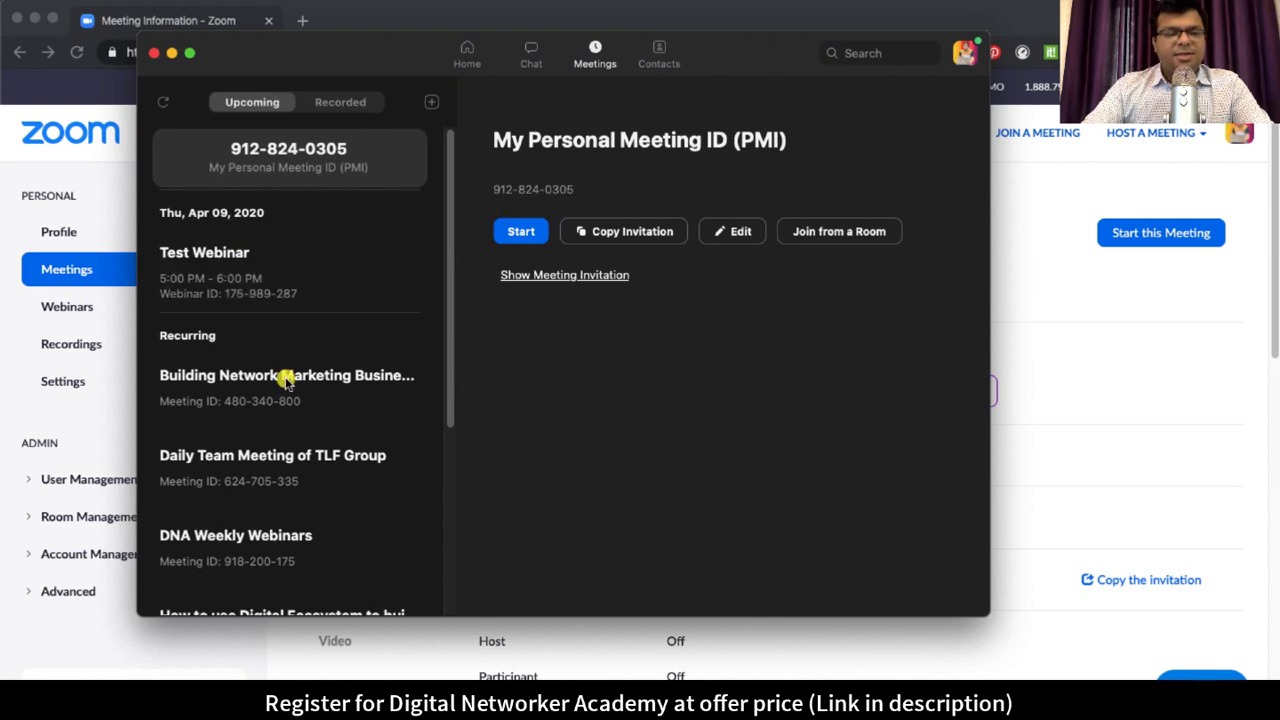
scroll(292, 385, "down", 2)
scroll(298, 397, "down", 4)
scroll(300, 397, "up", 5)
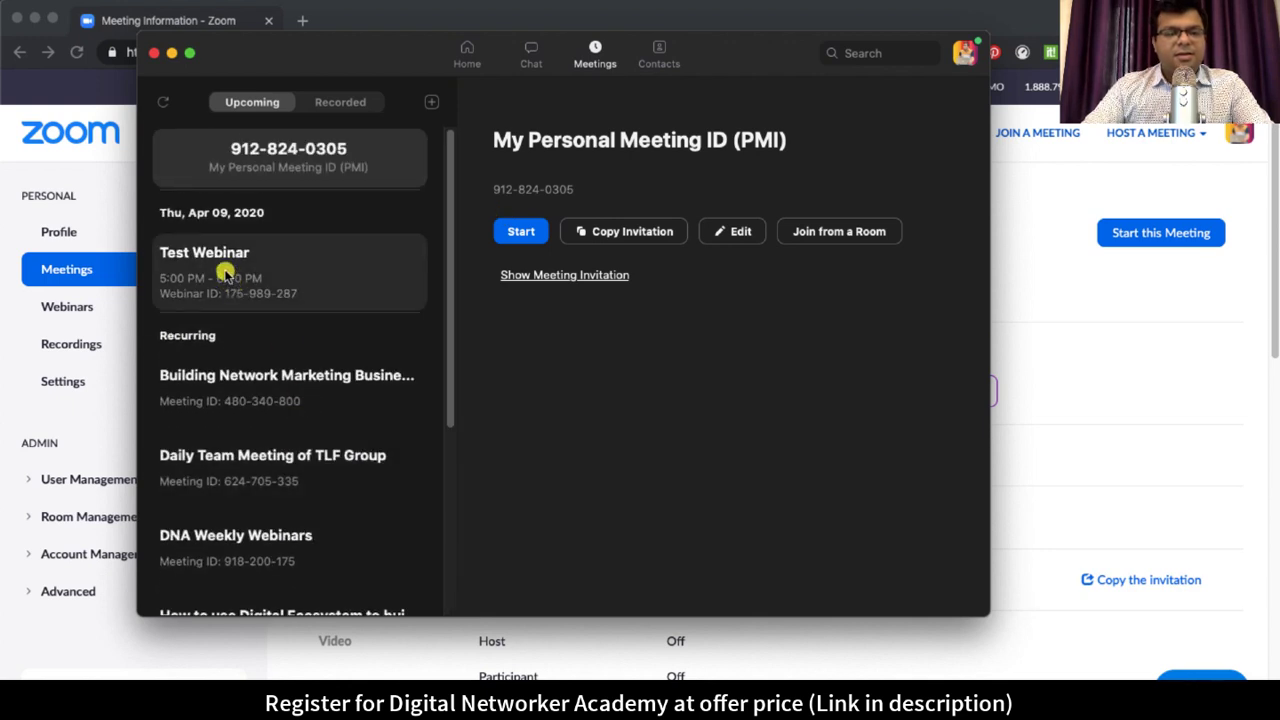
scroll(300, 330, "down", 5)
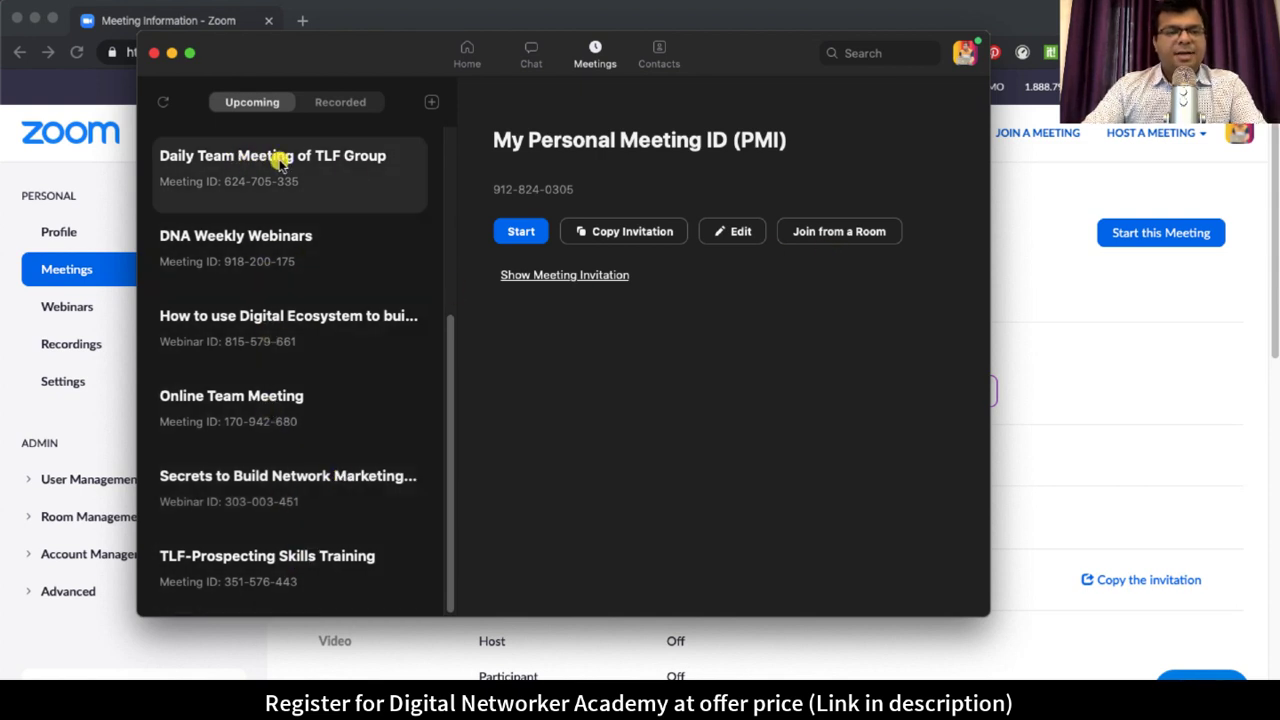
left_click(272, 166)
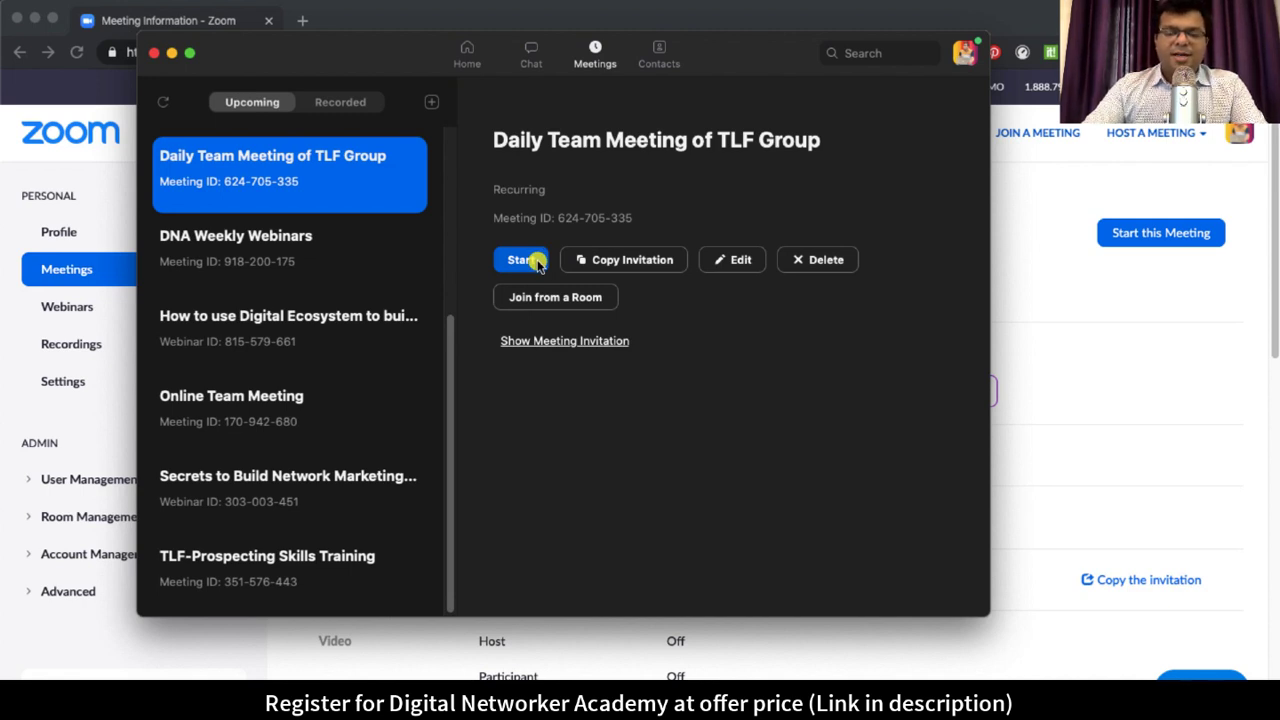
Step: Show the full meeting invitation, then close the desktop app
left_click(568, 341)
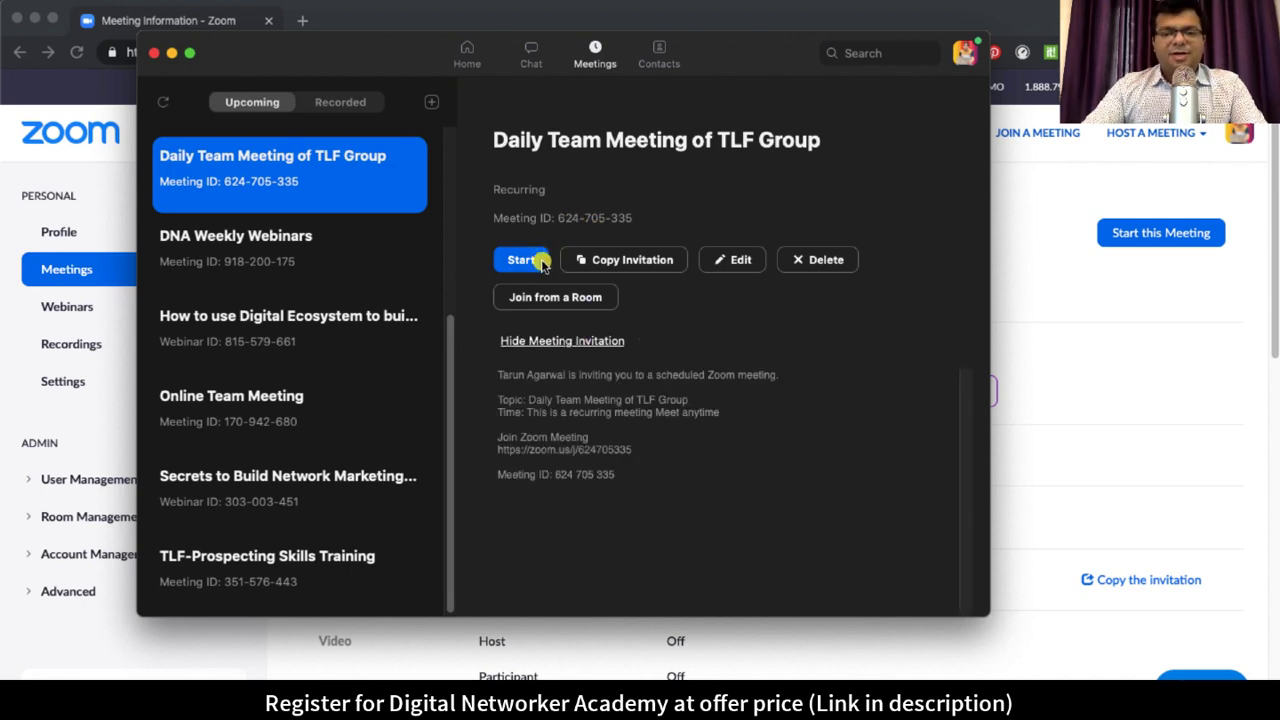
left_click_drag(558, 474, 659, 474)
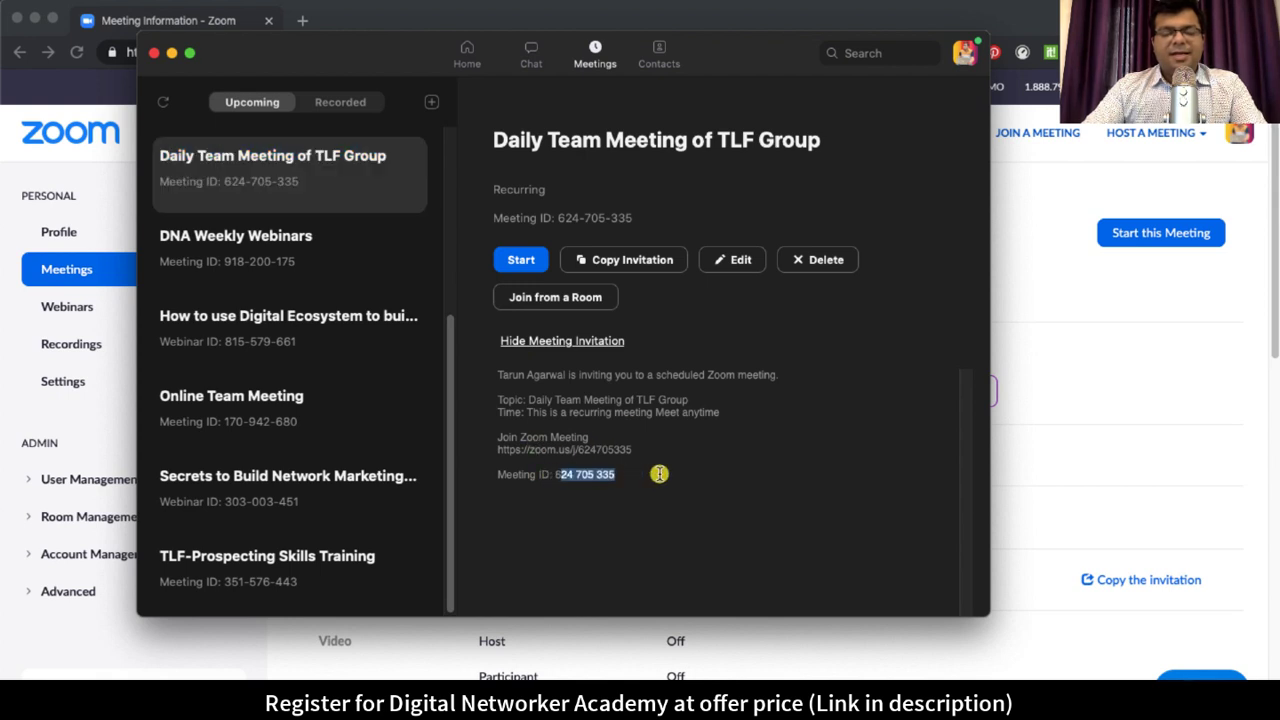
left_click(659, 474)
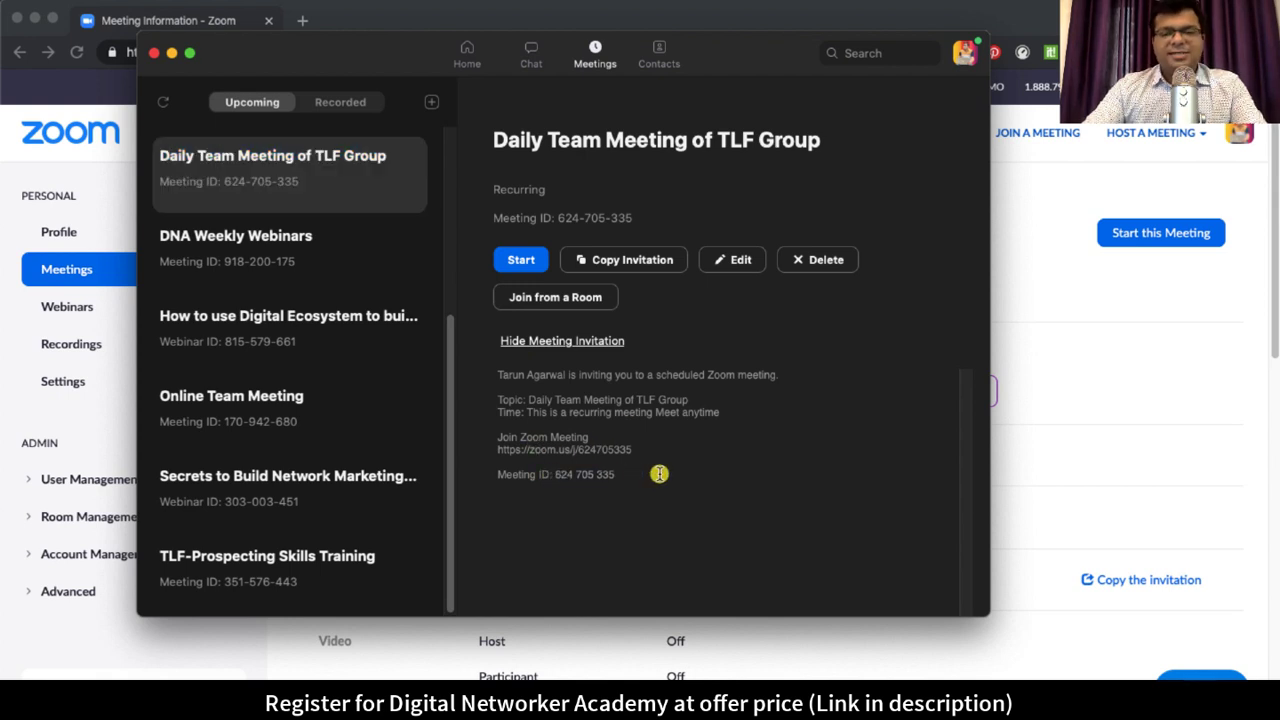
left_click(1136, 361)
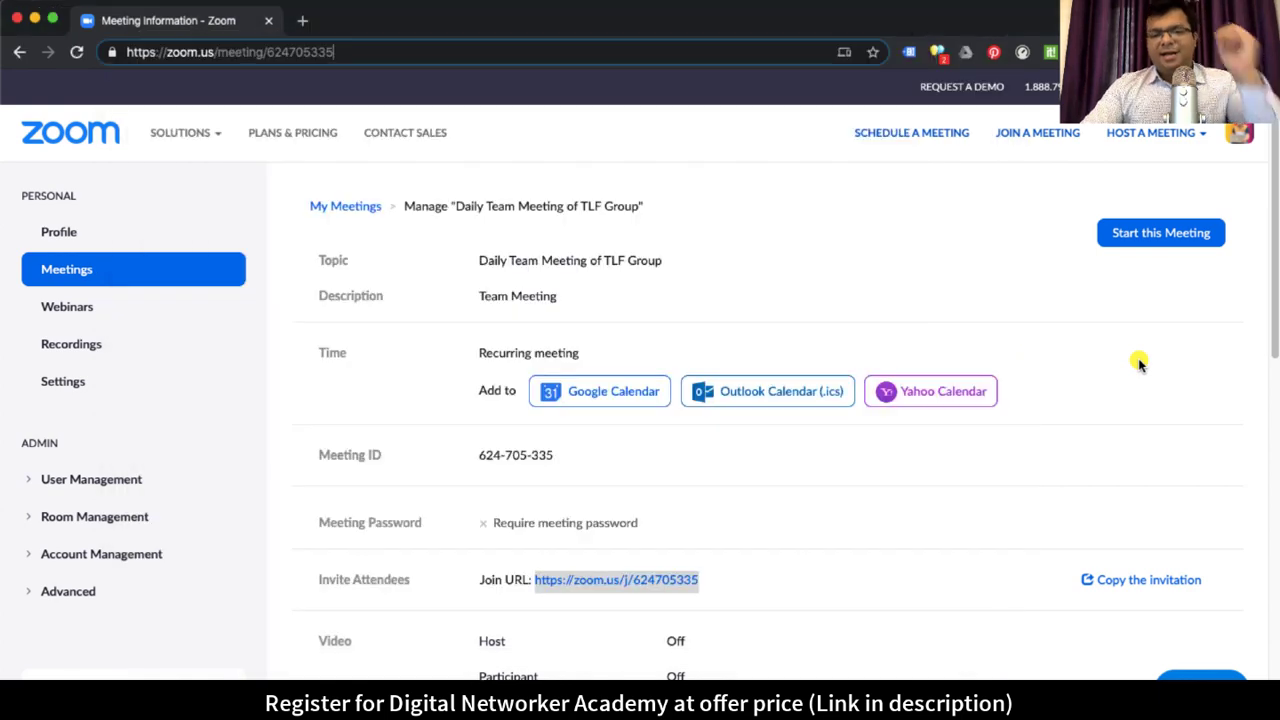
Step: Return to the Upcoming Meetings list via Meetings in the sidebar
scroll(831, 506, "down", 3)
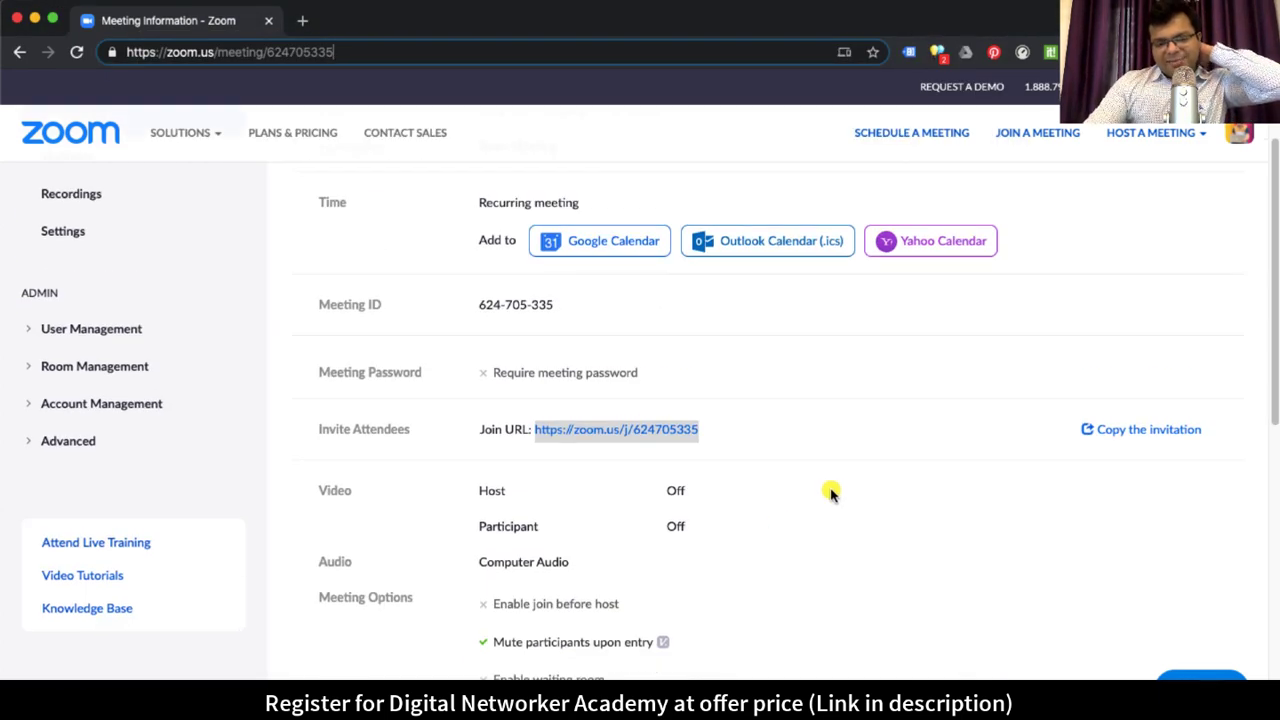
scroll(829, 491, "up", 3)
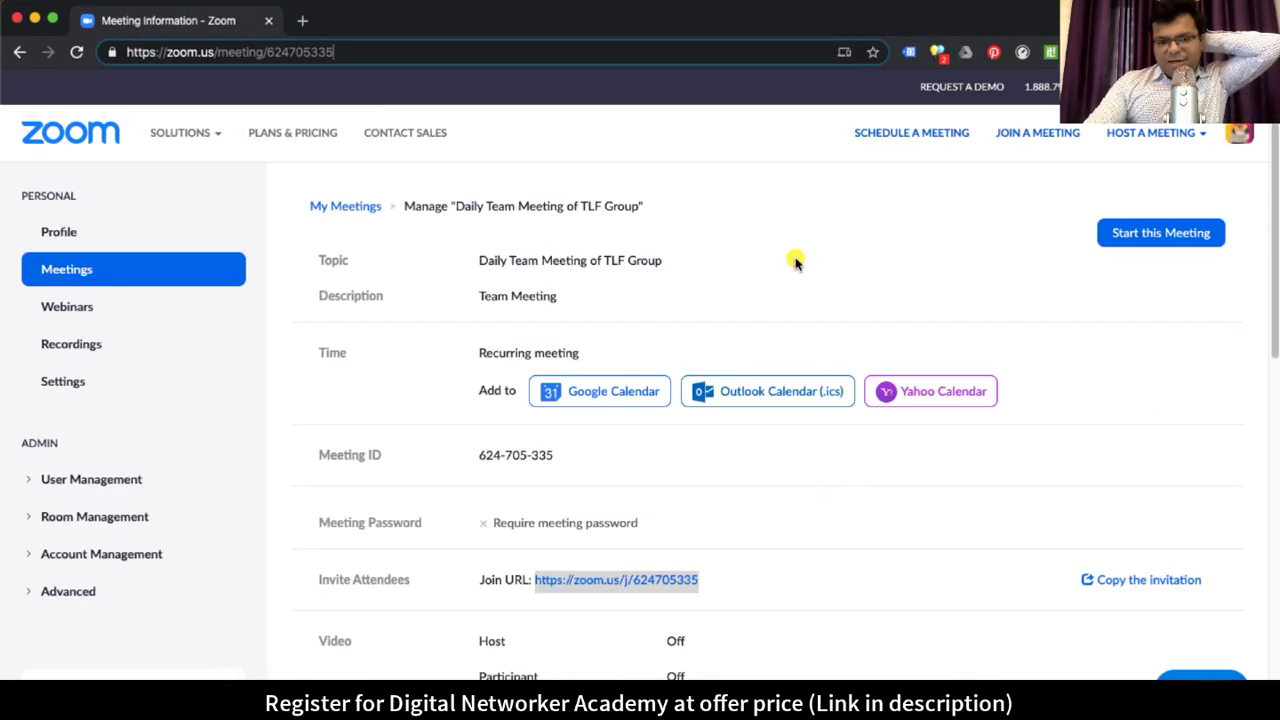
left_click(88, 269)
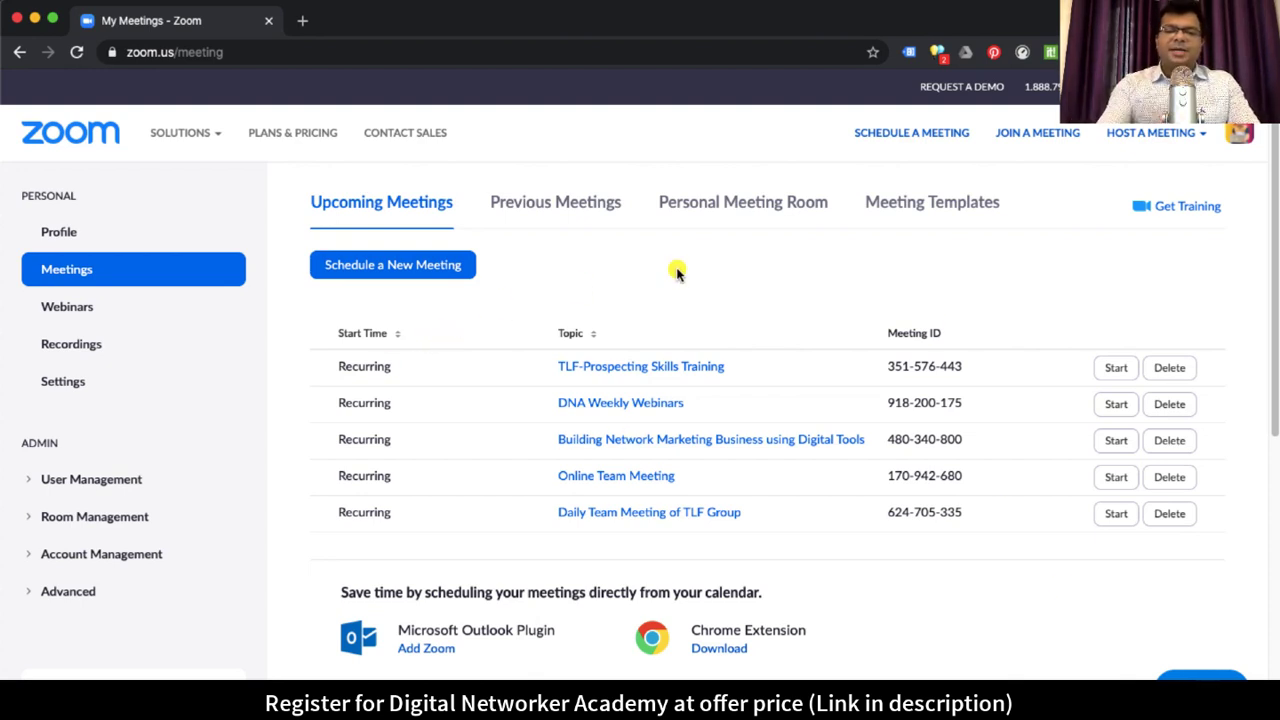
Step: Delete the Test Webinar from the Webinars list, then begin scheduling a new webinar
left_click(70, 310)
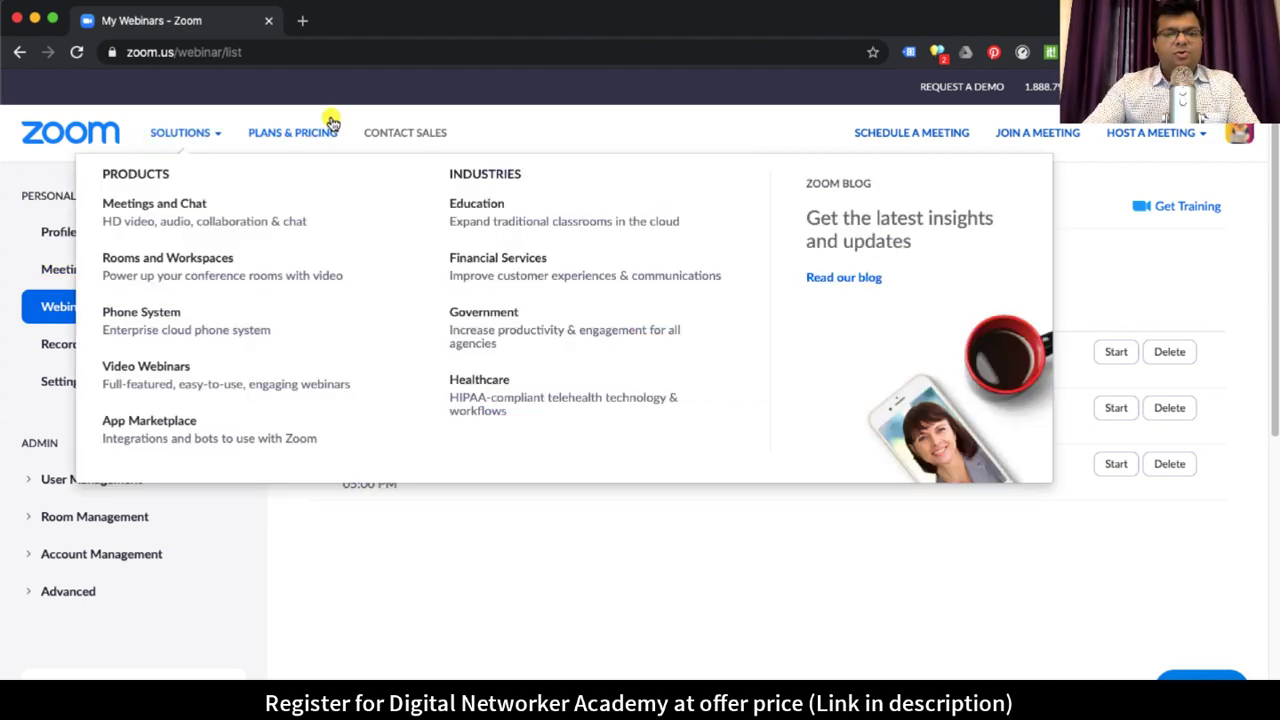
left_click(256, 52)
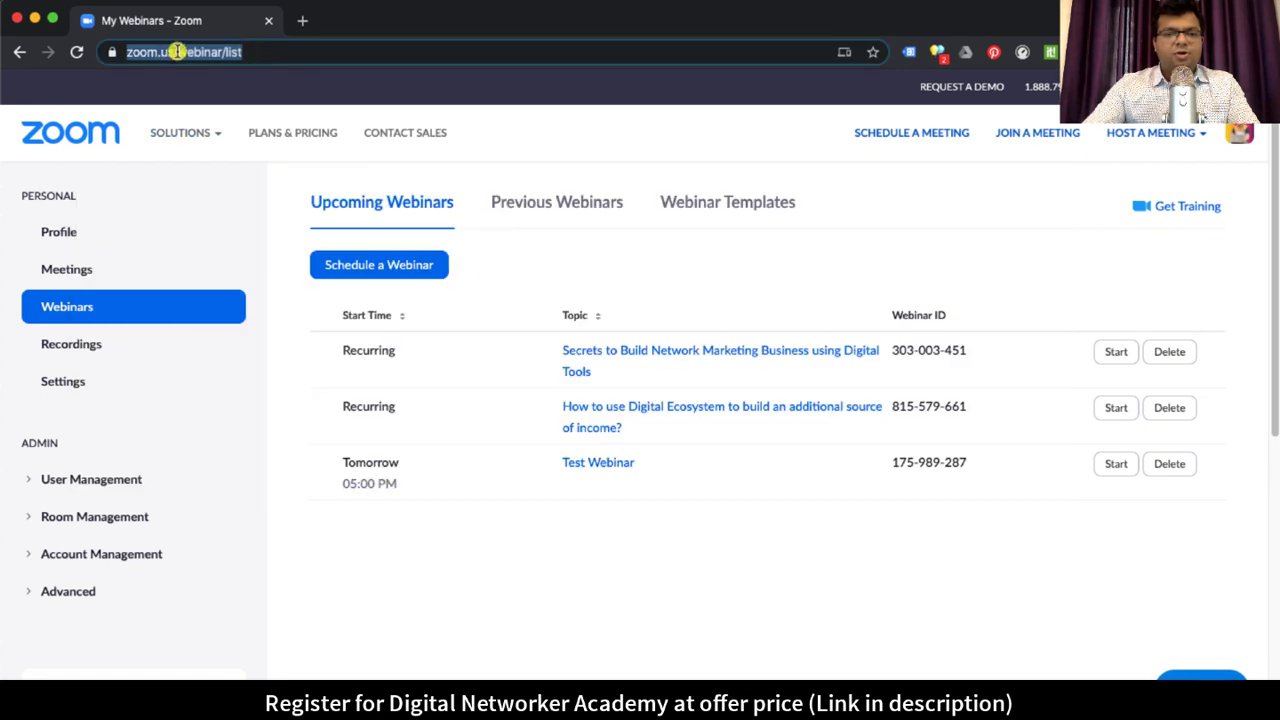
left_click(250, 55)
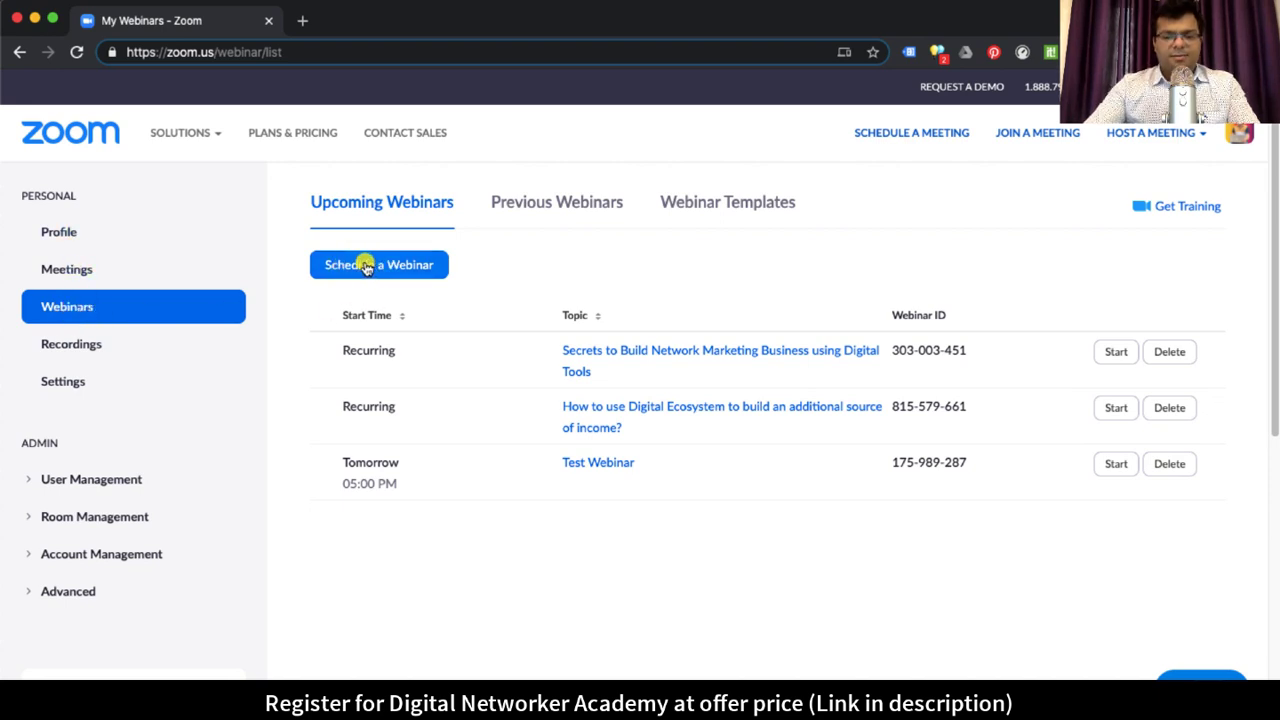
left_click(1172, 463)
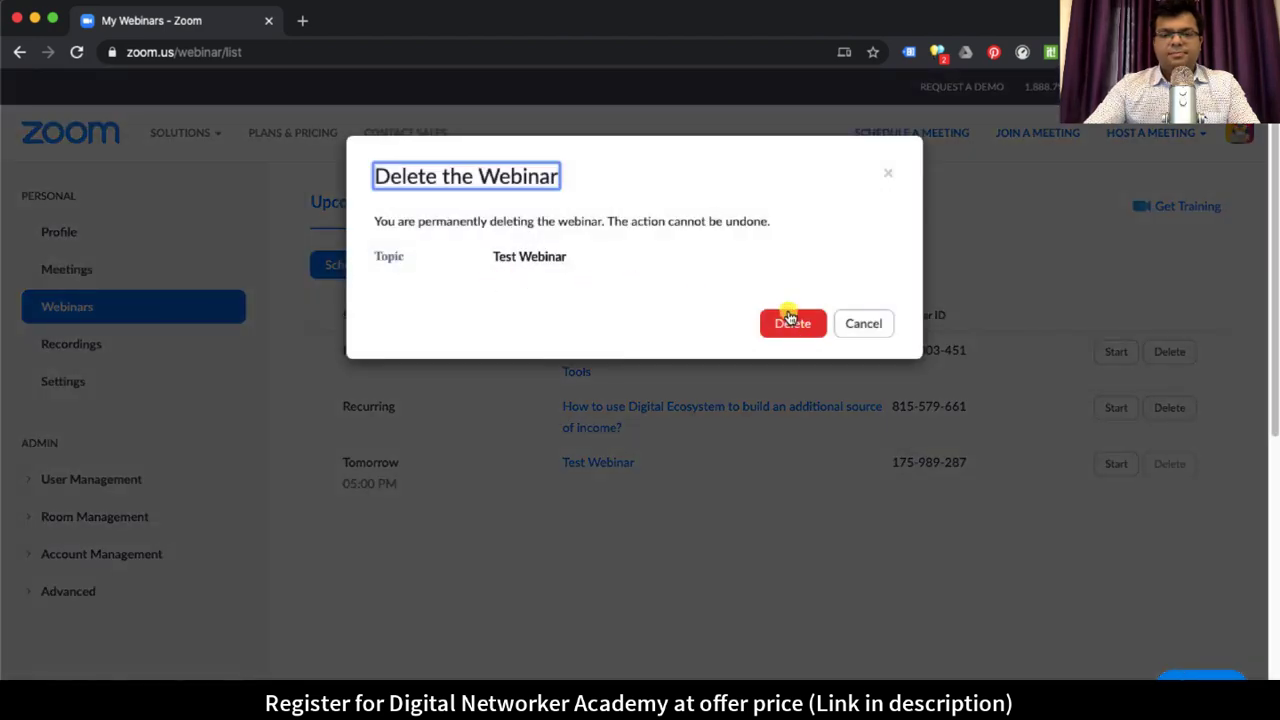
left_click(792, 320)
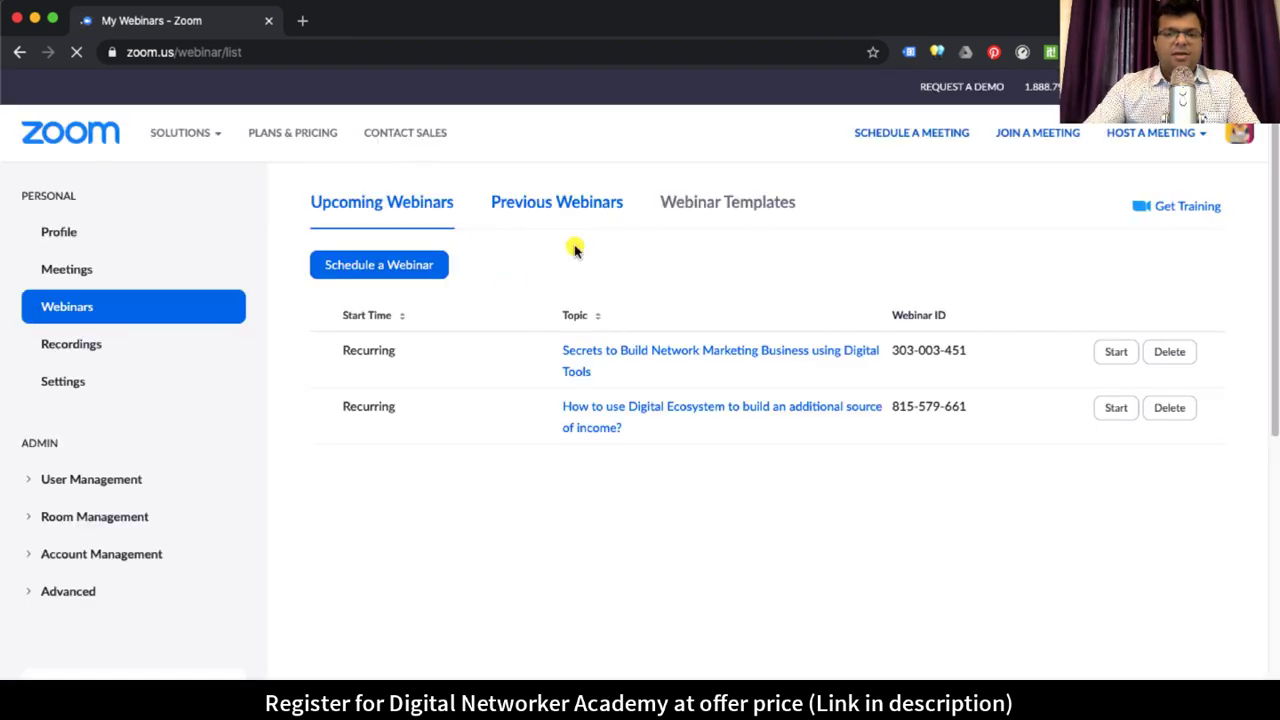
left_click(366, 268)
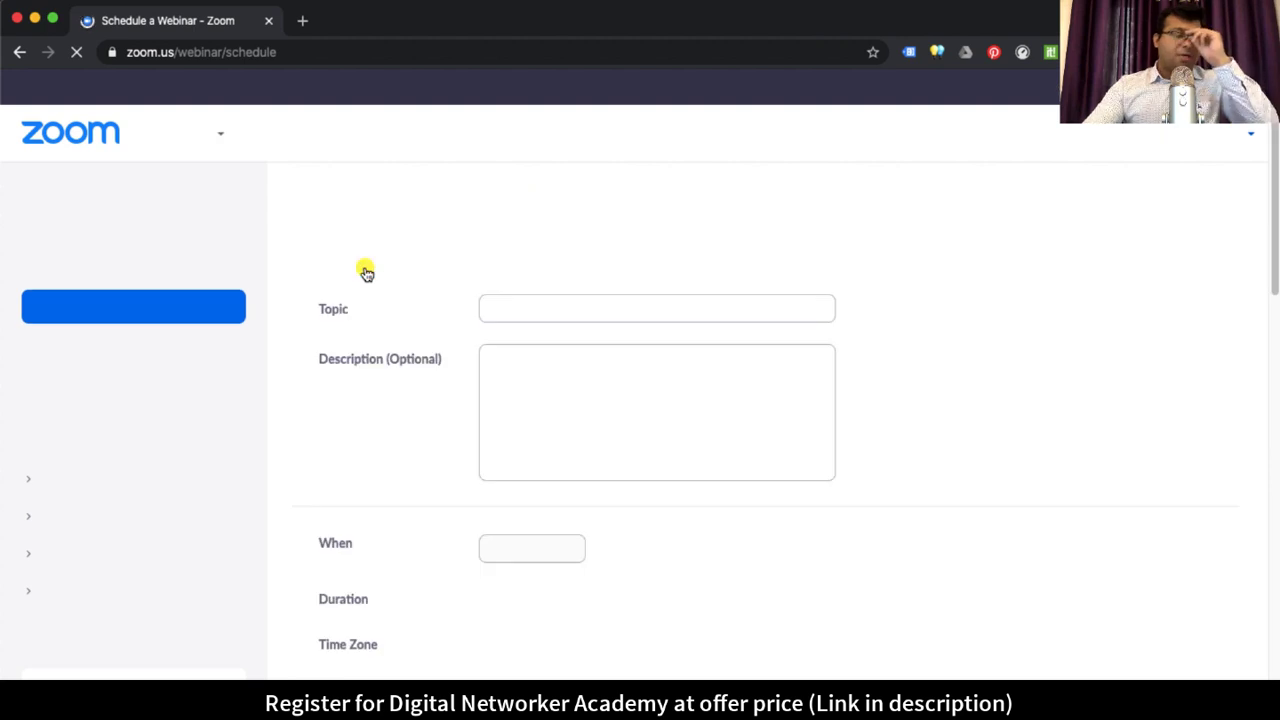
Step: Replace the topic 'My Webinar' with 'Business Opportunity Presentation'
left_click(605, 310)
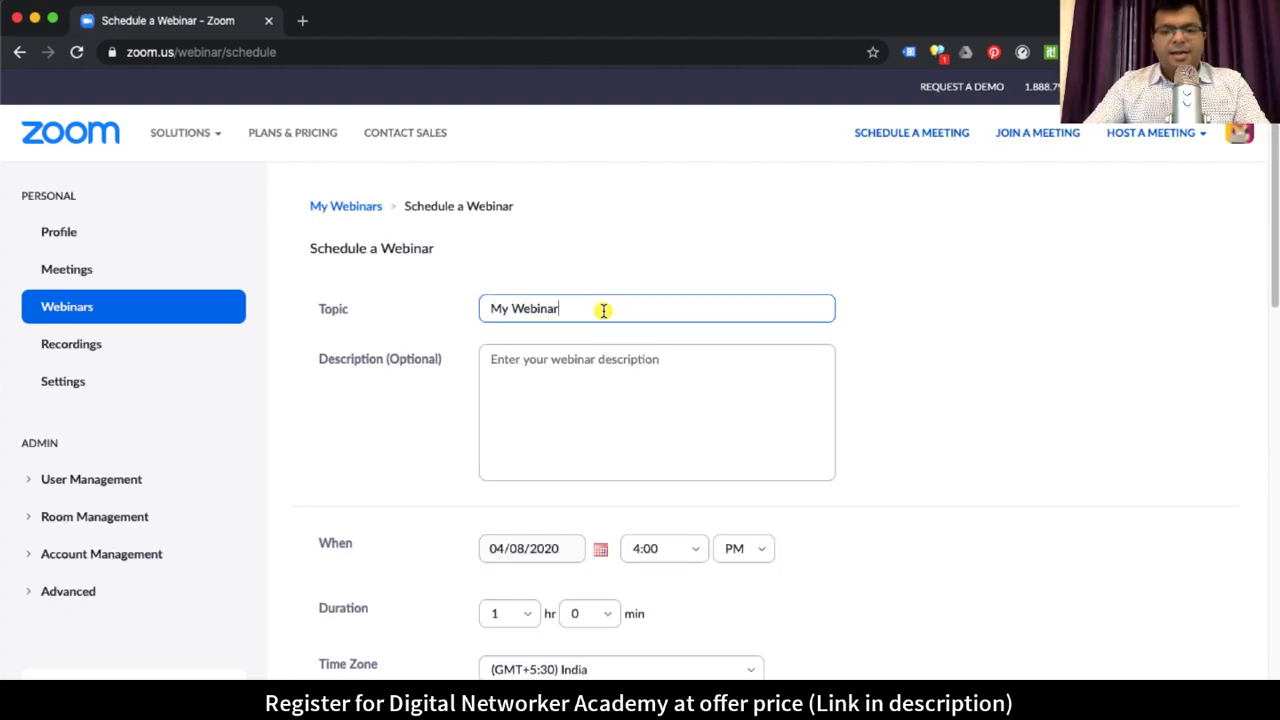
double_click(603, 309)
key("super+a")
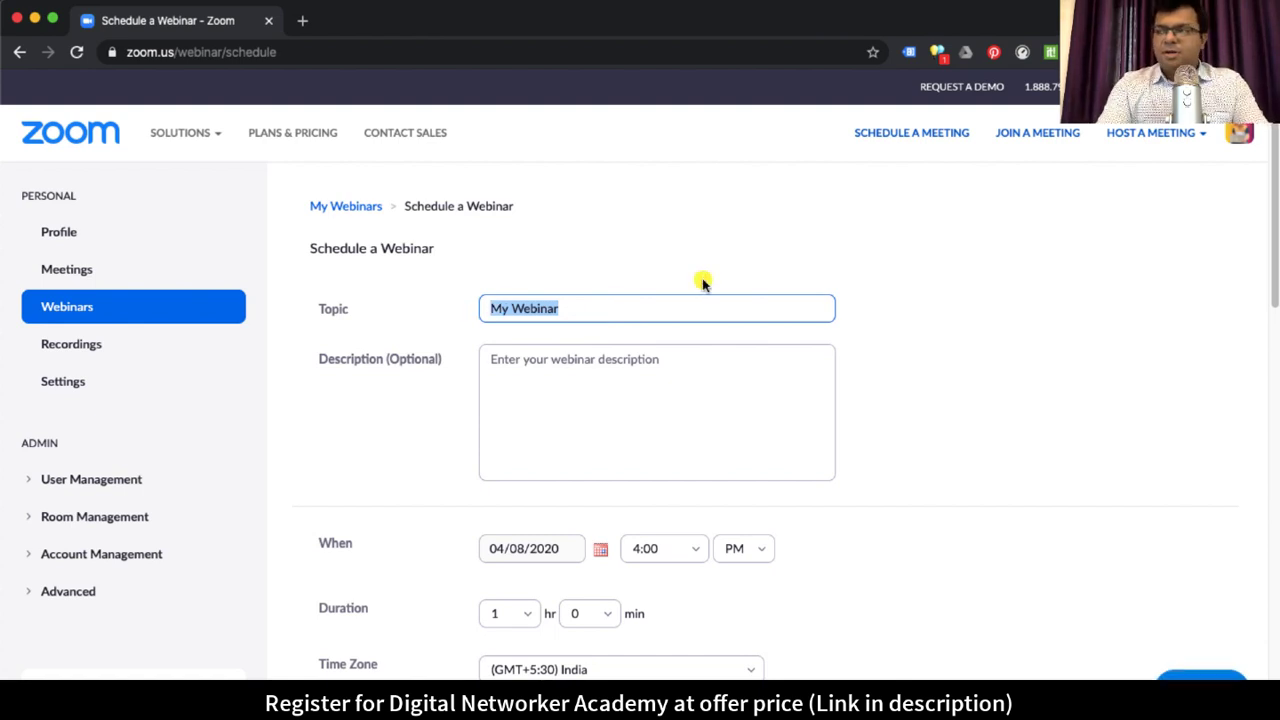
type("Business ")
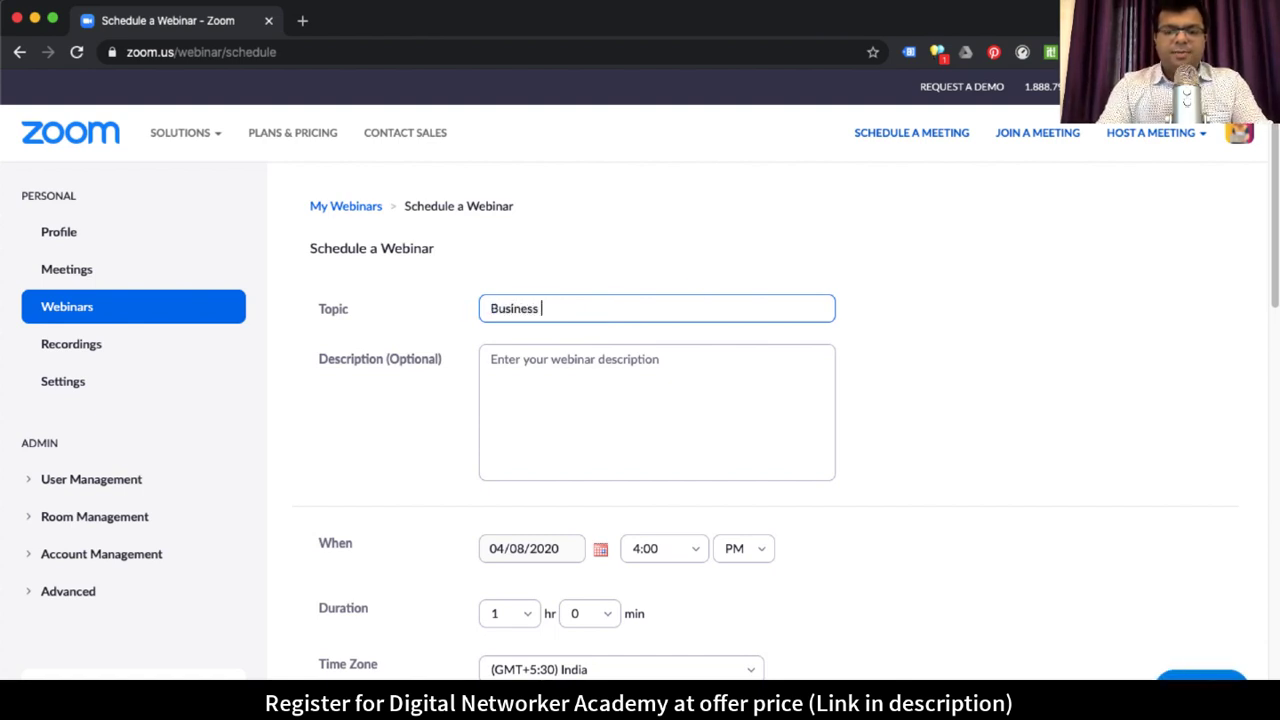
type("Opportunity ")
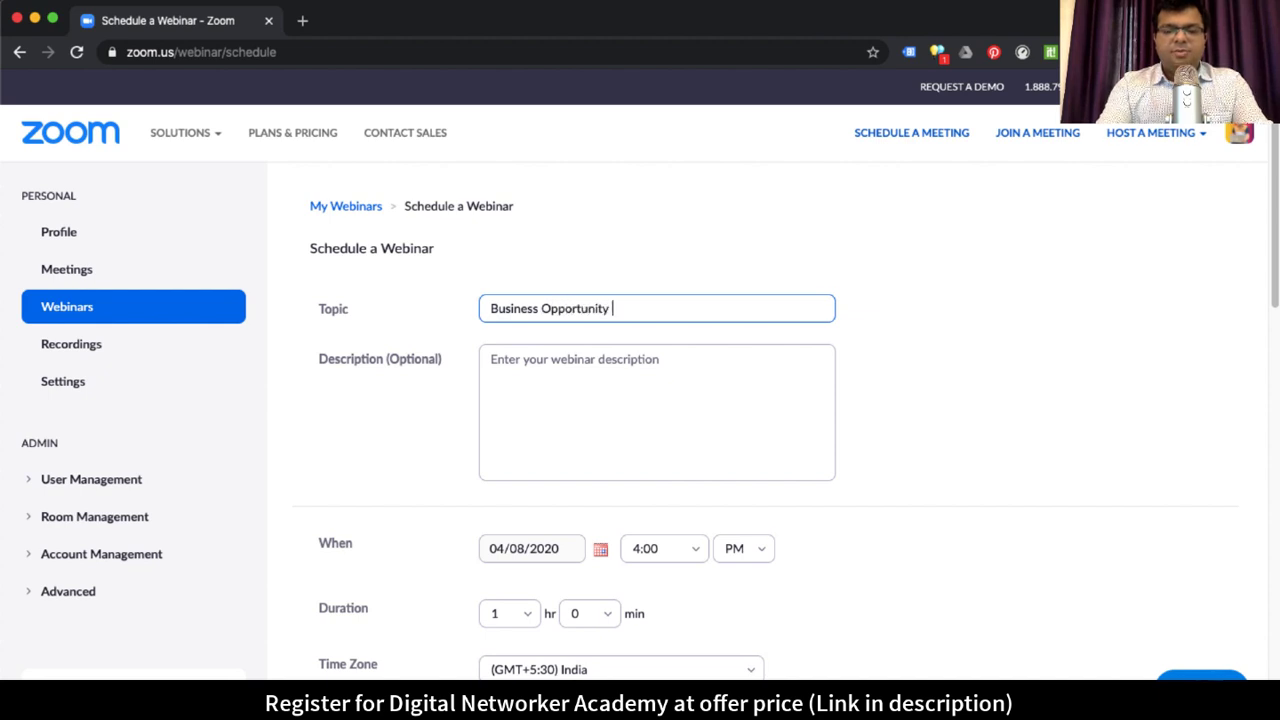
type("Presentation")
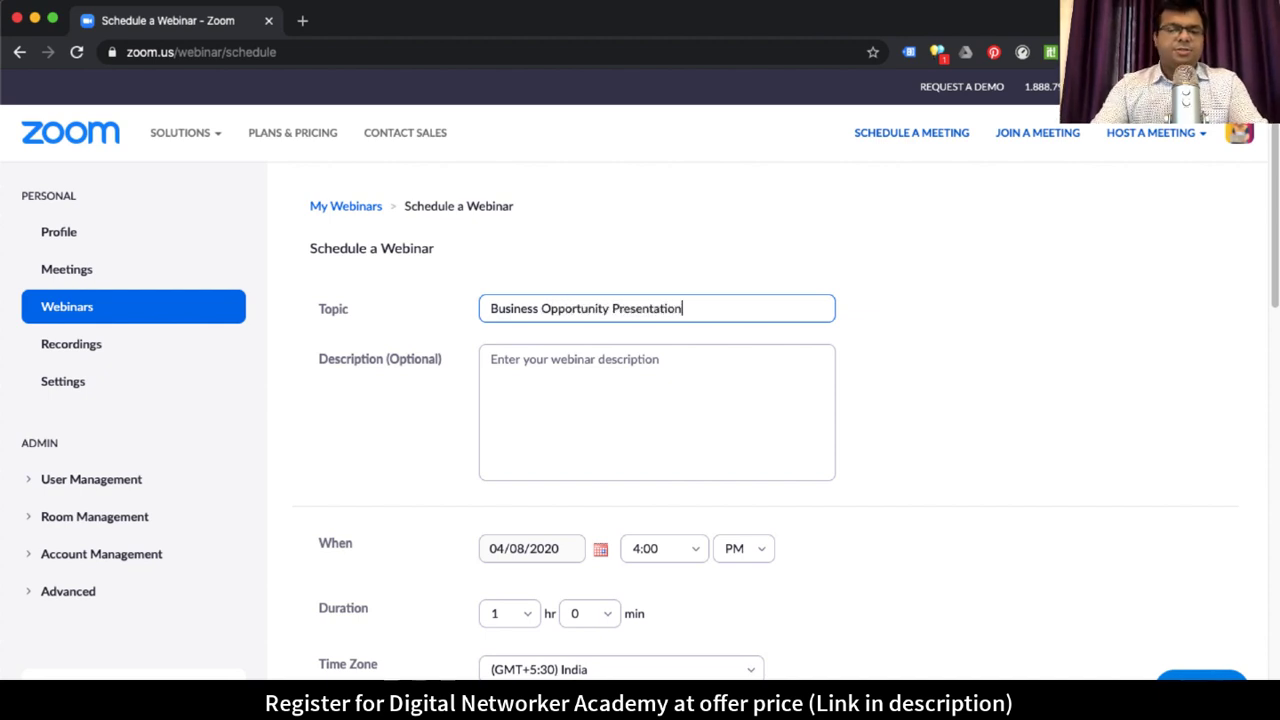
Step: Enter the description 'Business Opportunity Presentation on how to use digital ecosystem to build your online business.'
left_click(600, 368)
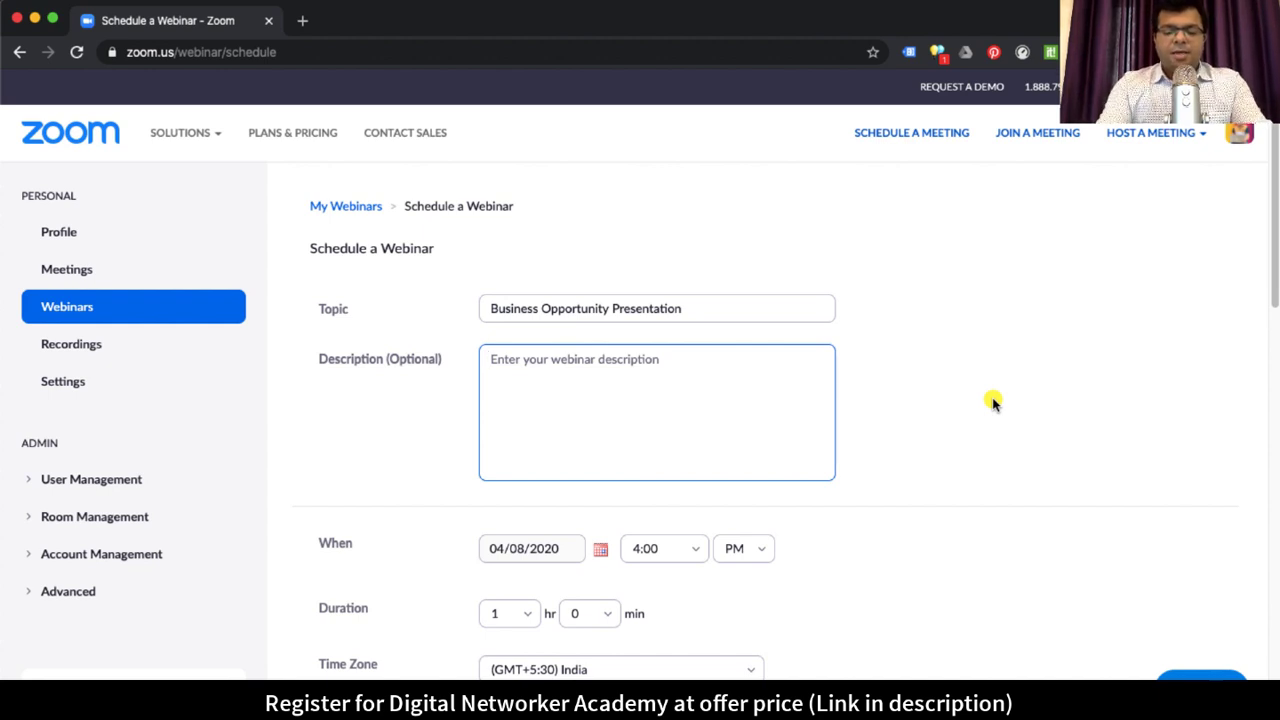
type("Business")
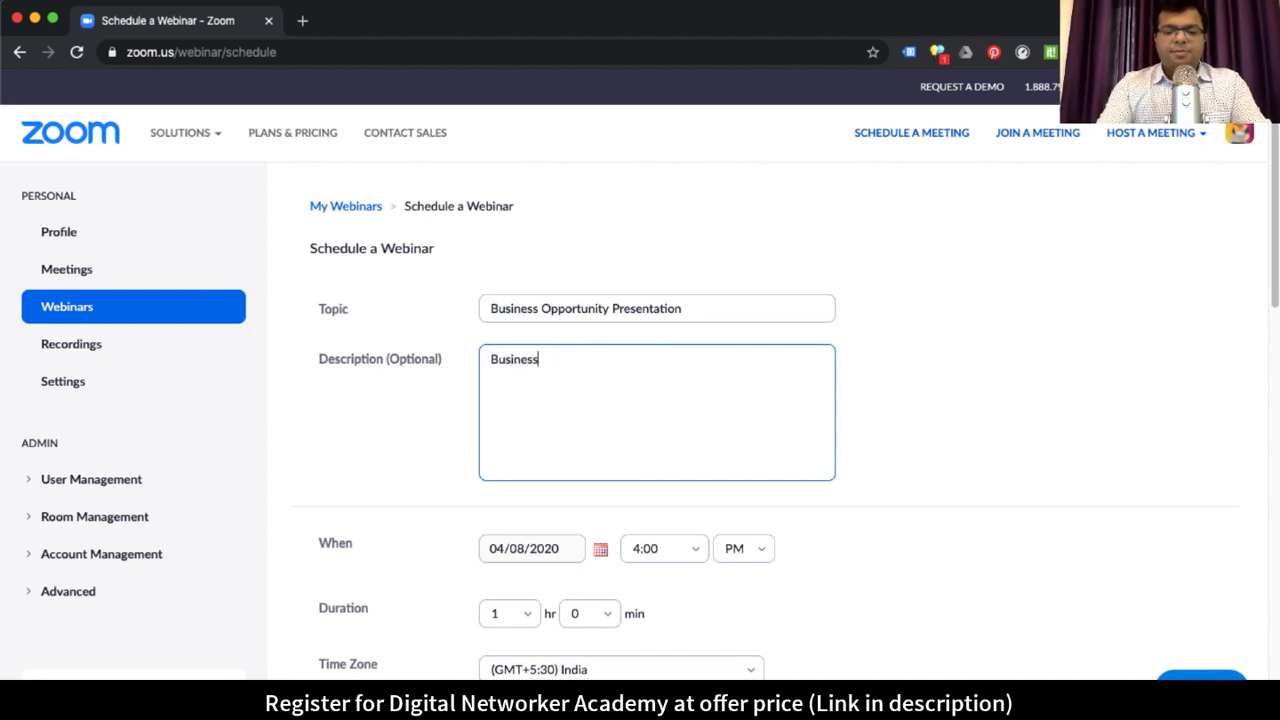
type(" Opportunity Presenratio")
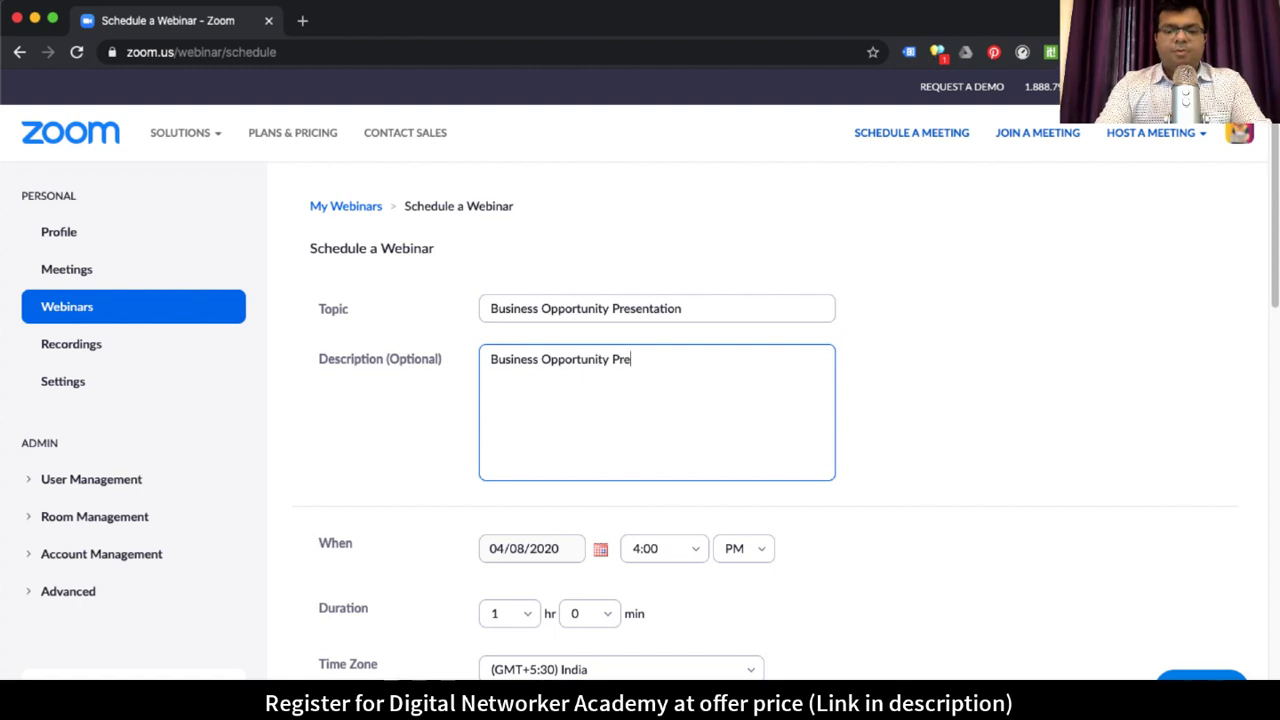
key("BackSpace")
key("BackSpace")
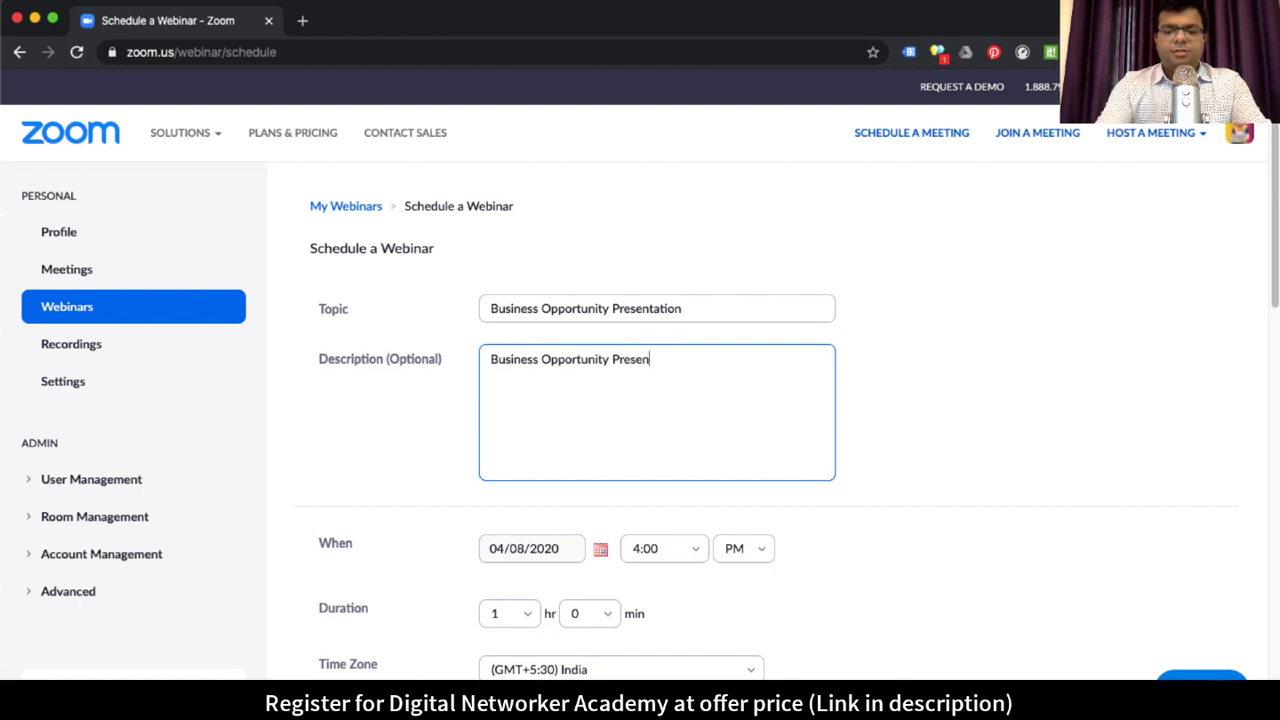
type("tation on how to ")
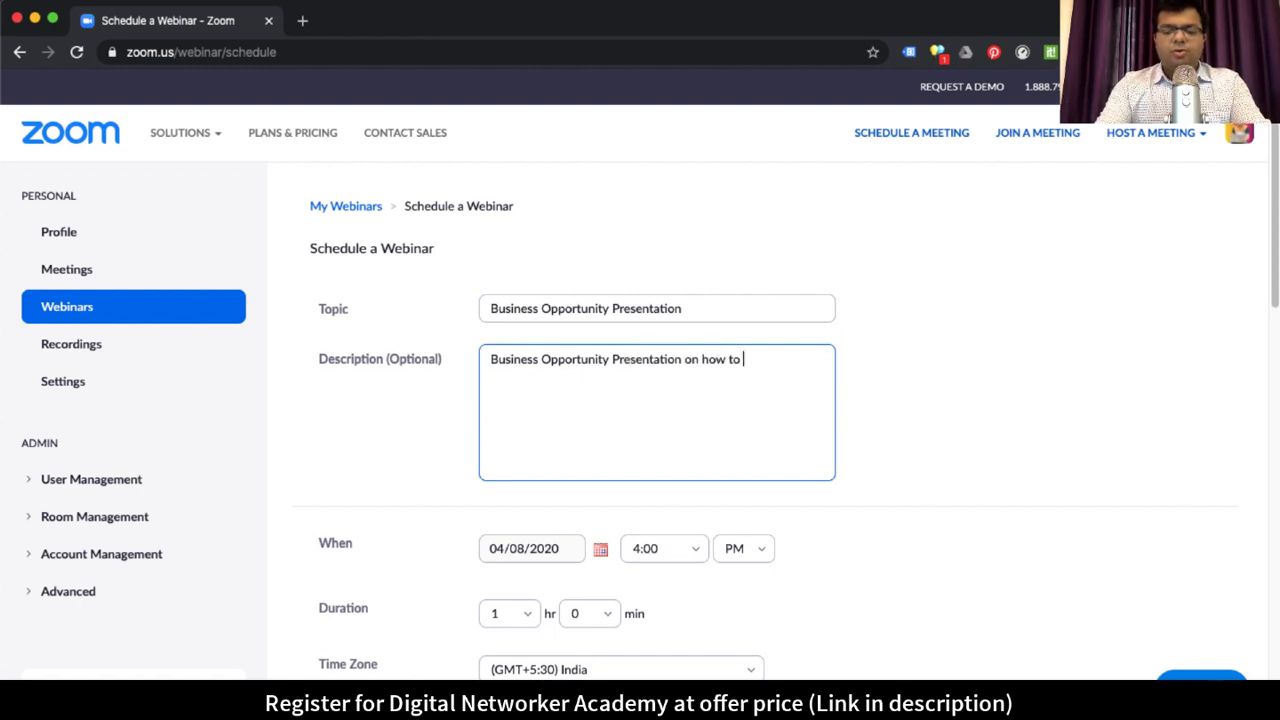
type("use digital eco")
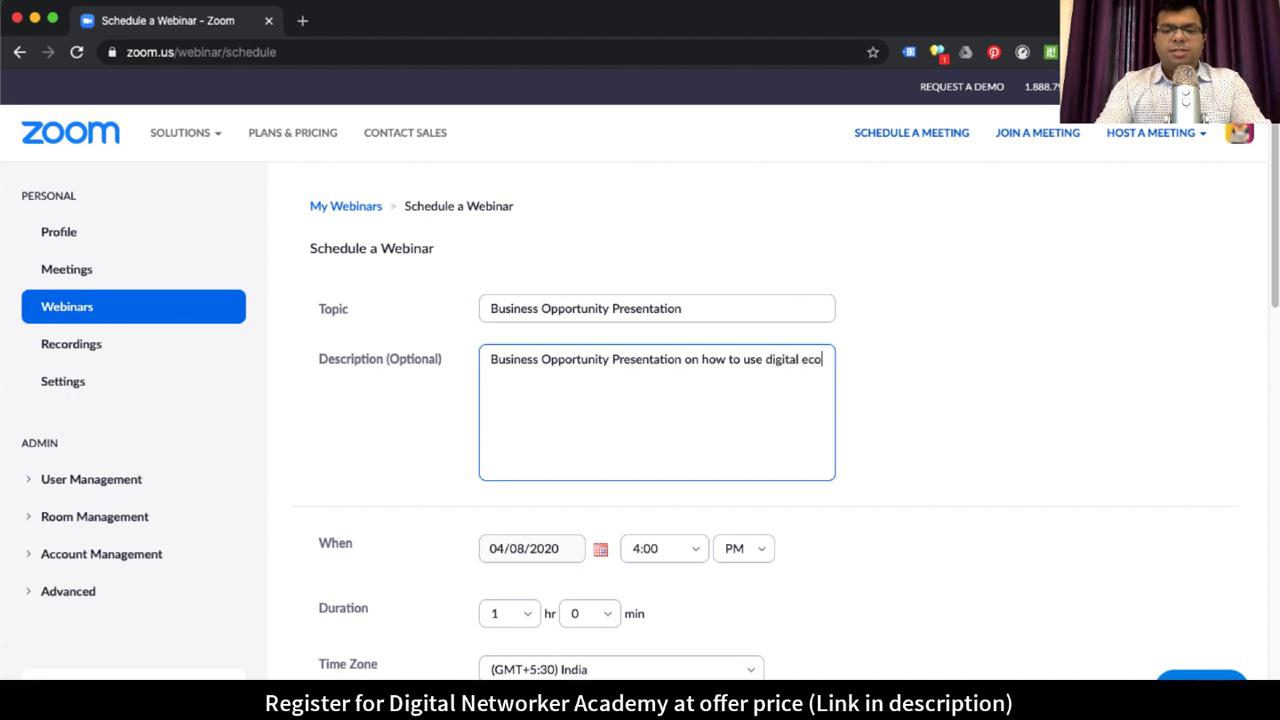
type("system to bui")
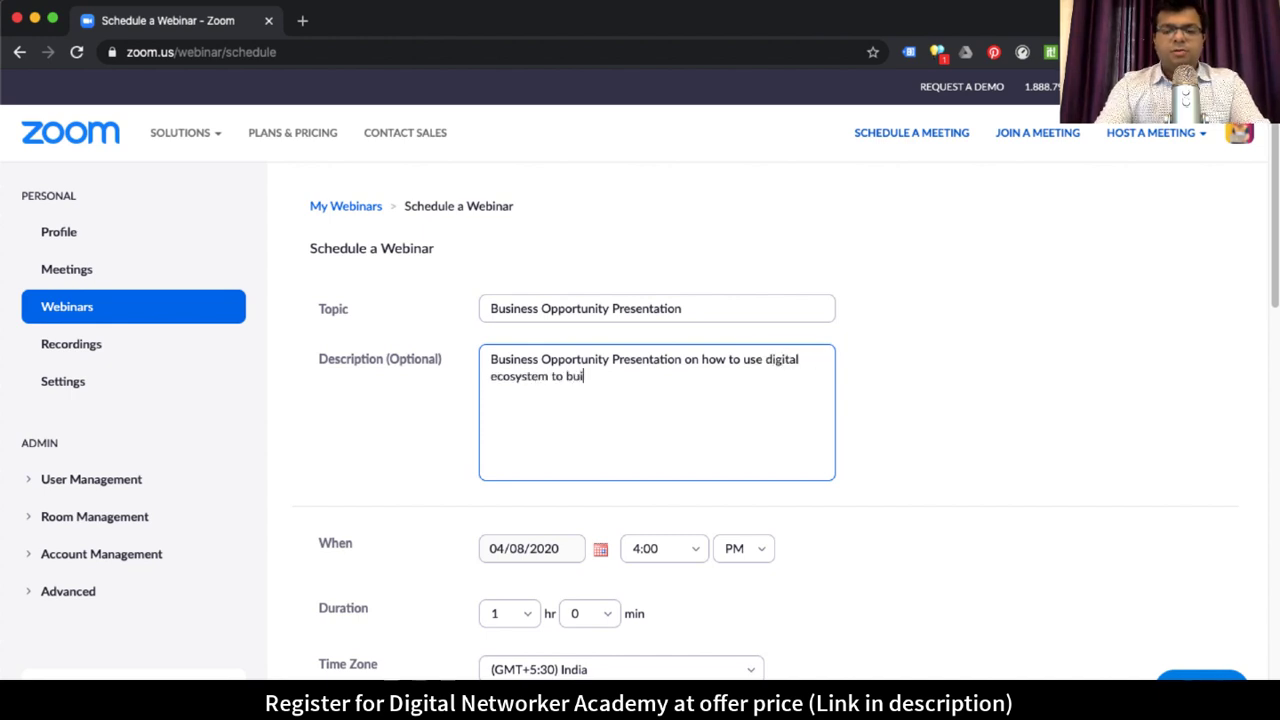
type("ld your online busine")
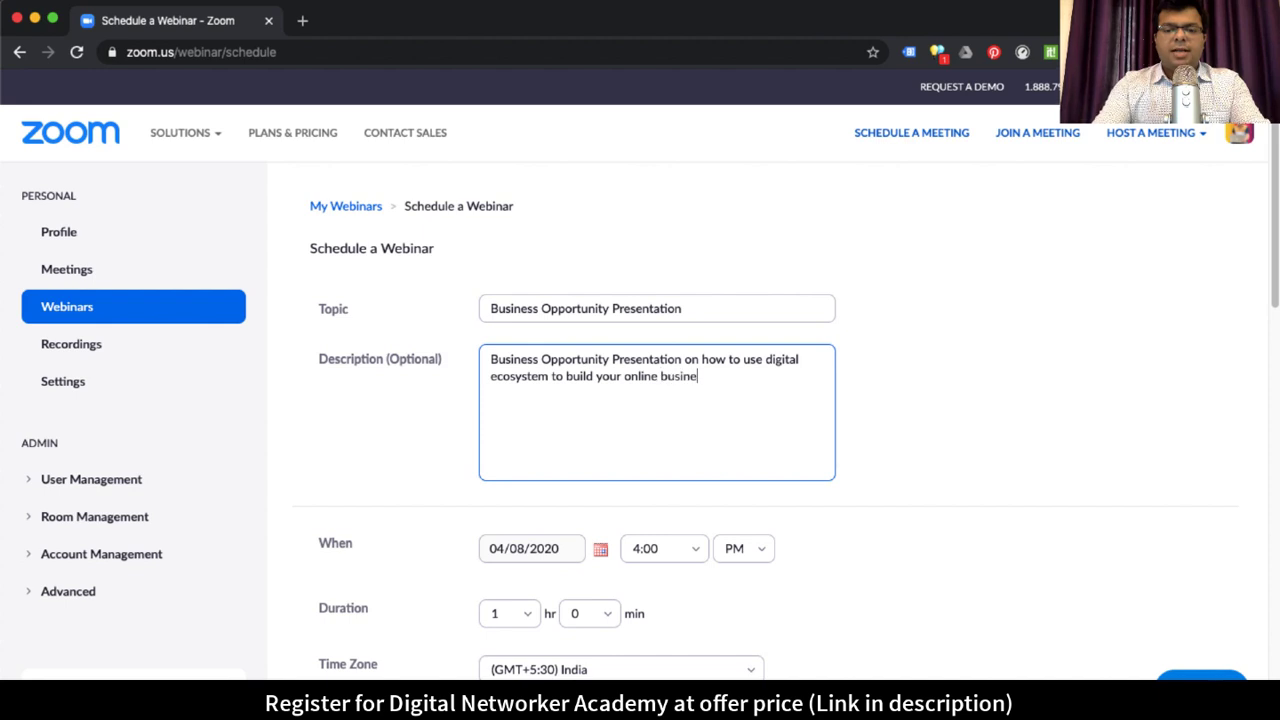
type("ss.")
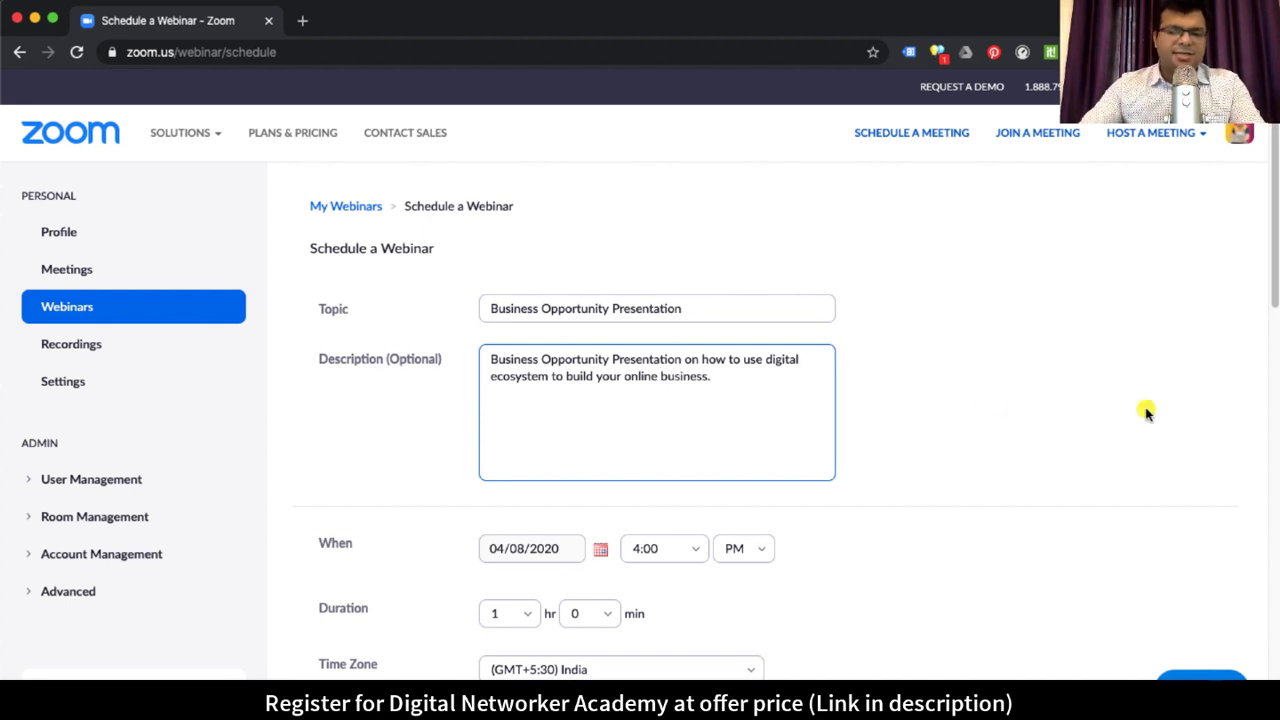
scroll(993, 484, "down", 2)
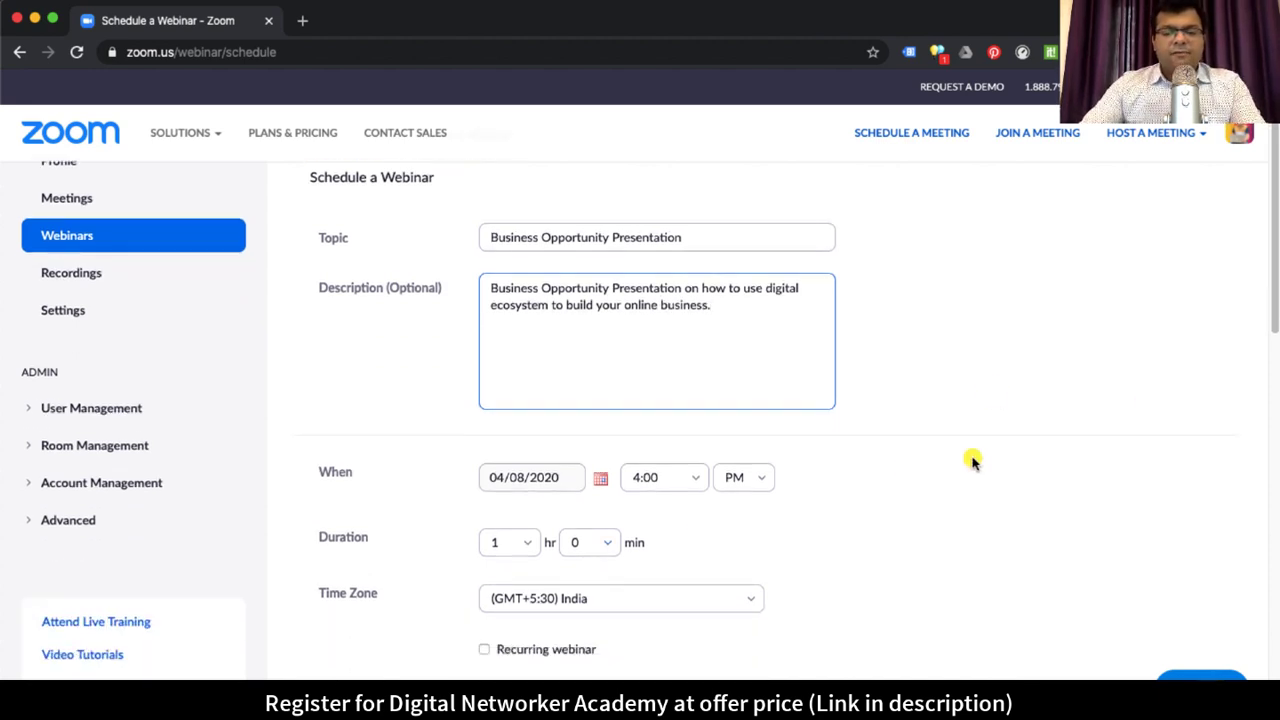
Step: Tick Recurring webinar and review the recurrence patterns, keeping Daily
scroll(968, 462, "down", 1)
key("Tab")
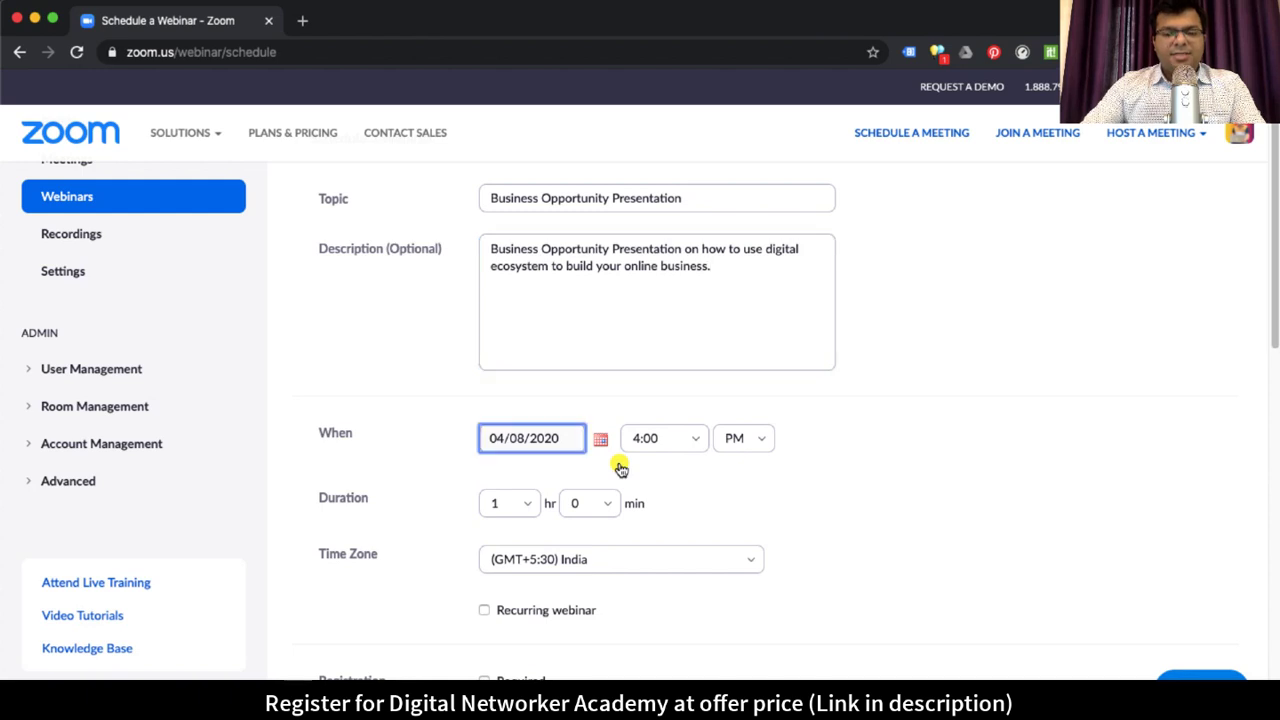
left_click(1094, 333)
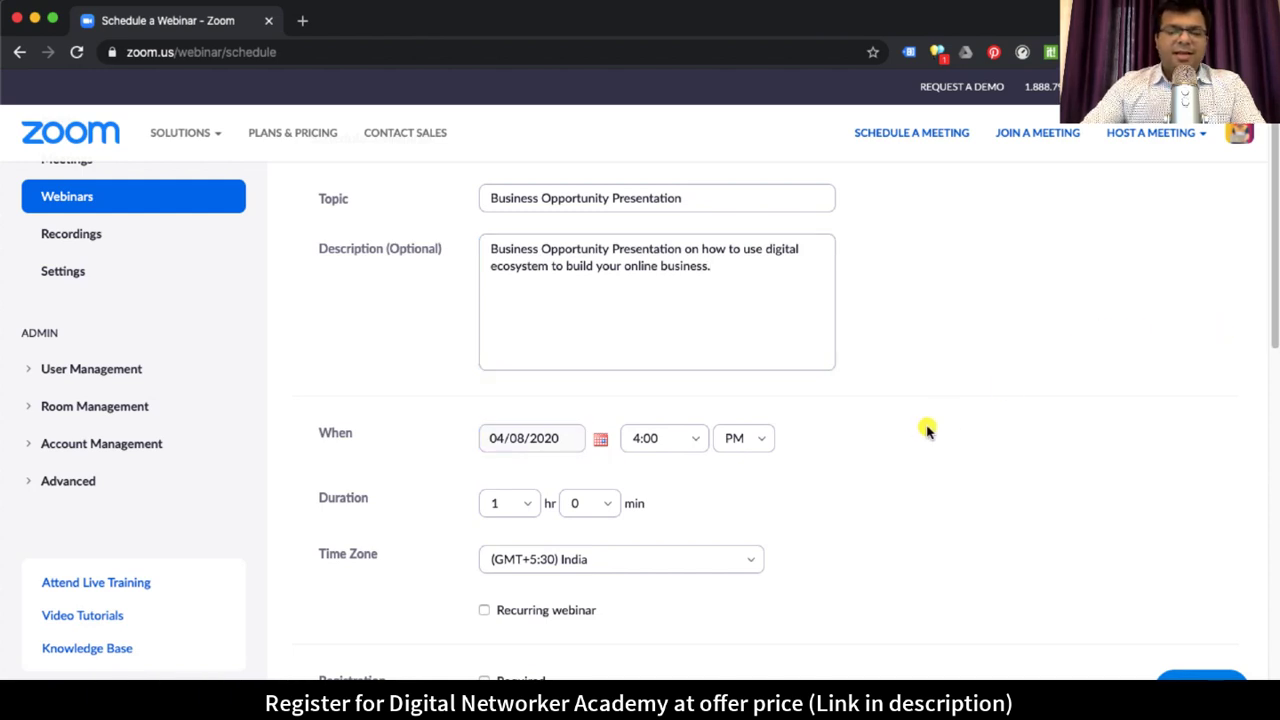
scroll(917, 426, "down", 2)
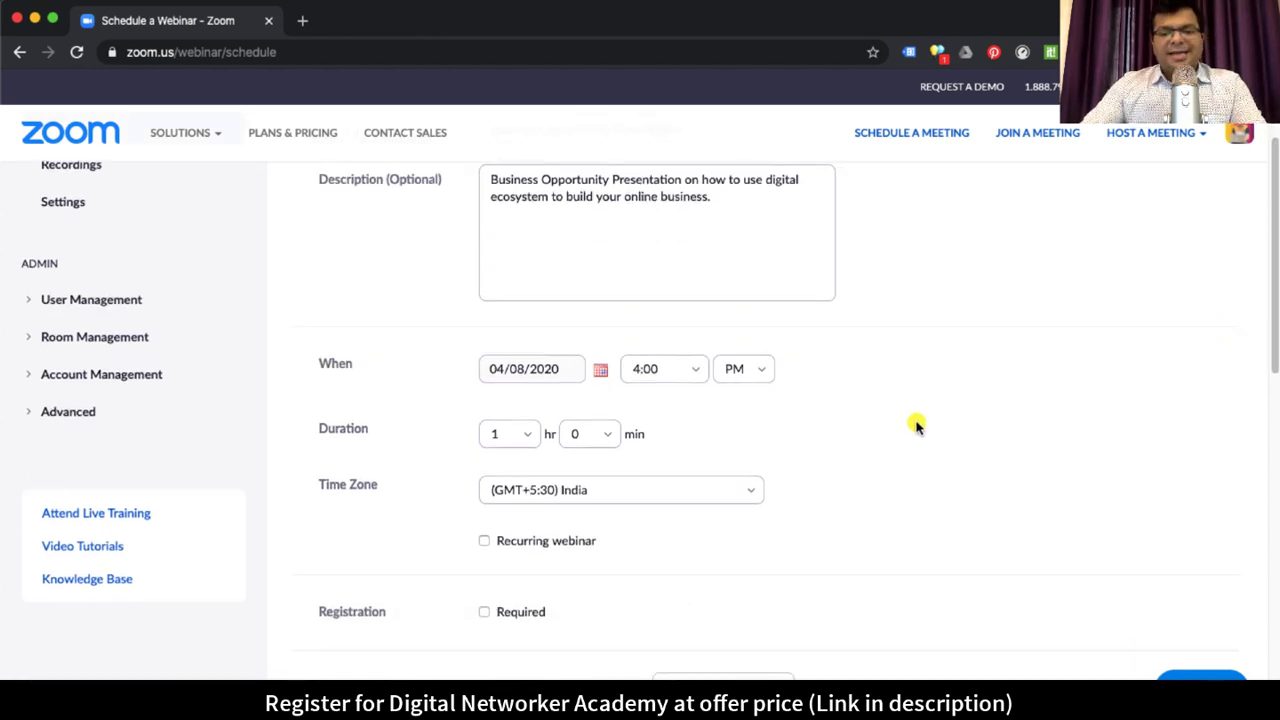
left_click(484, 541)
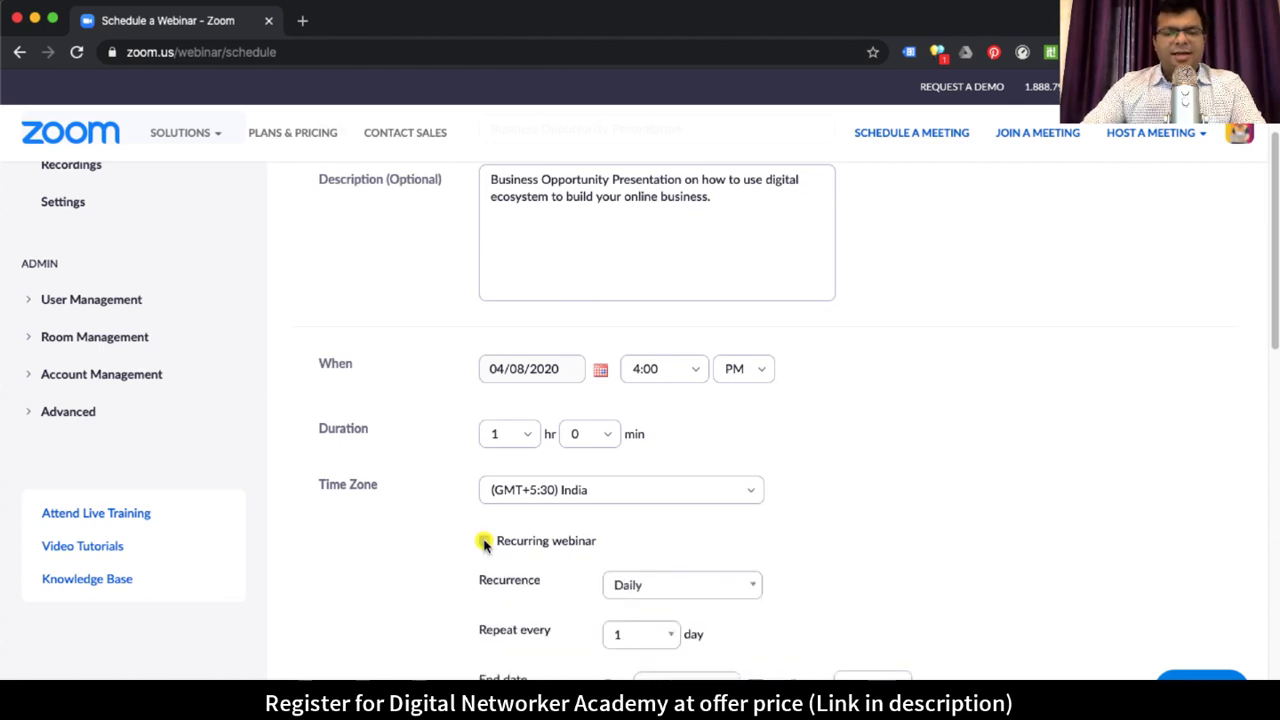
scroll(1017, 457, "down", 3)
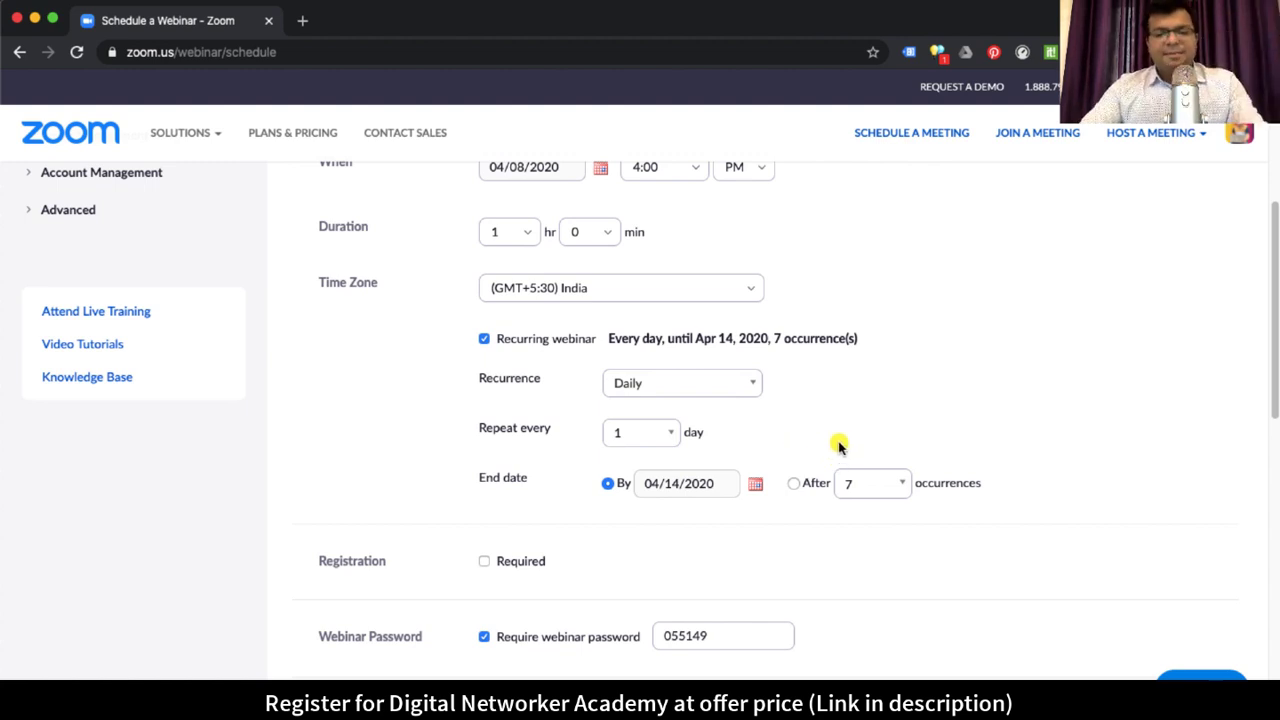
left_click(677, 387)
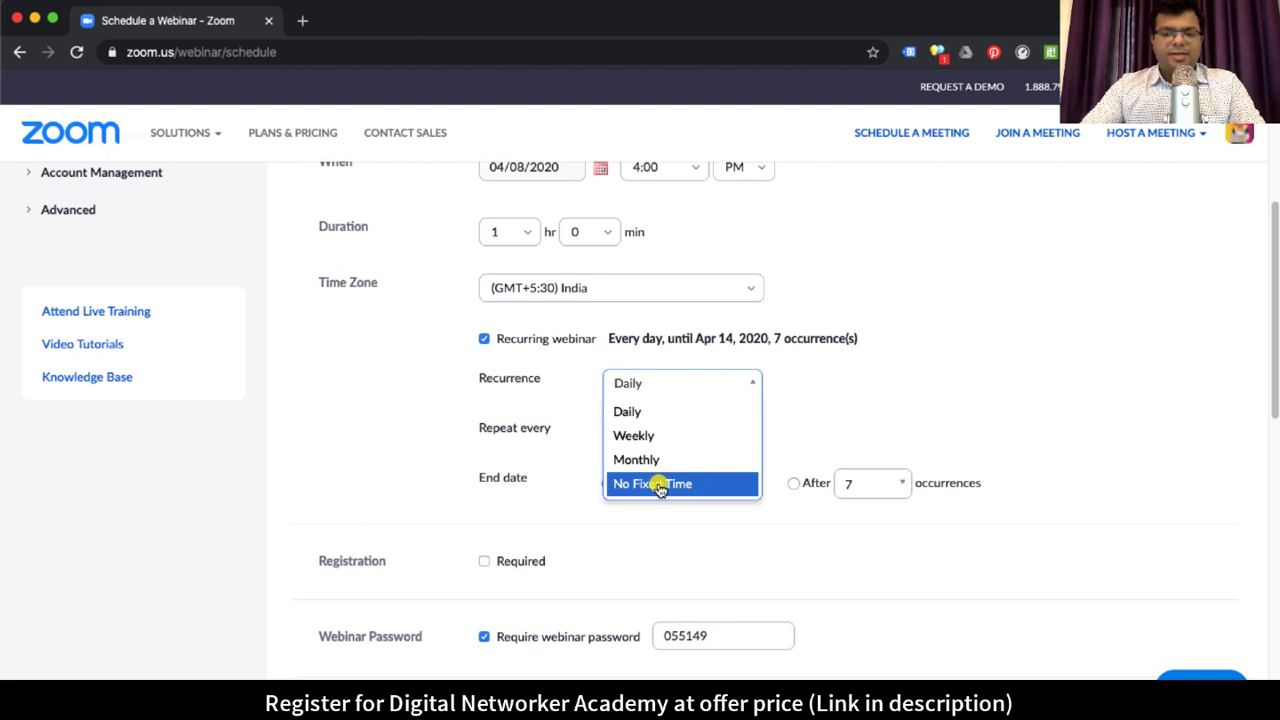
left_click(1128, 336)
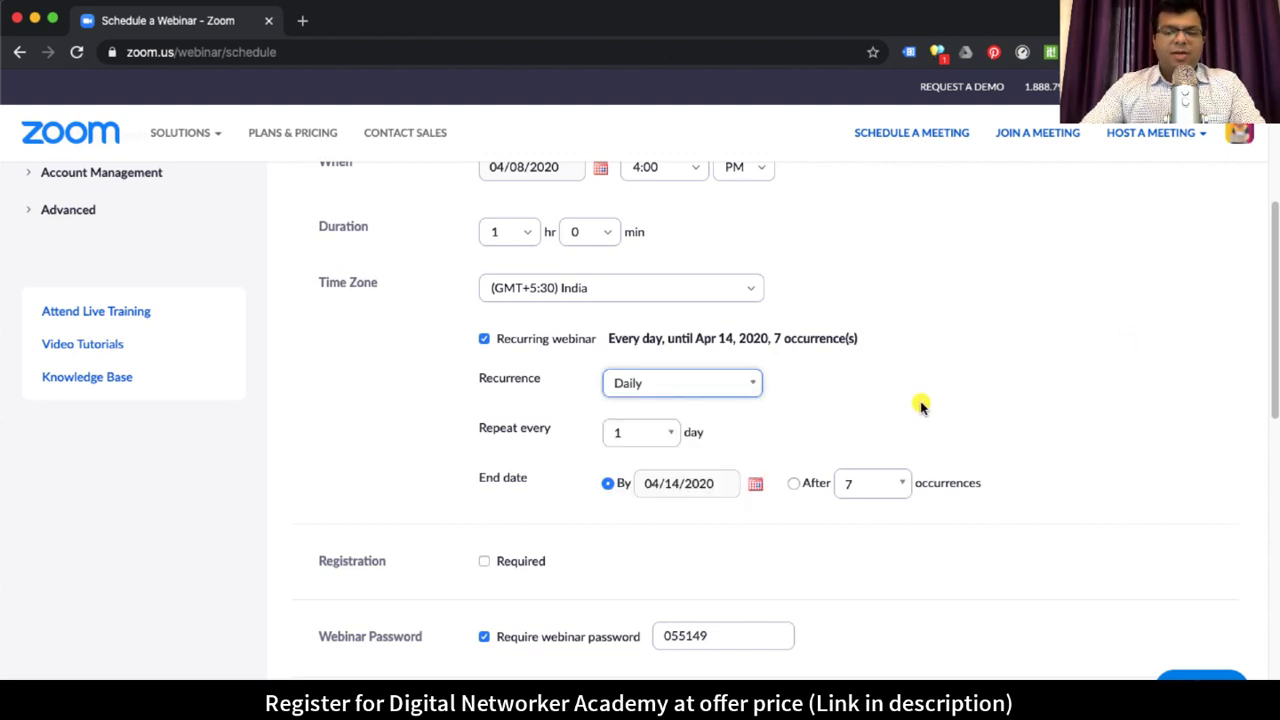
scroll(912, 396, "up", 1)
scroll(912, 396, "up", 3)
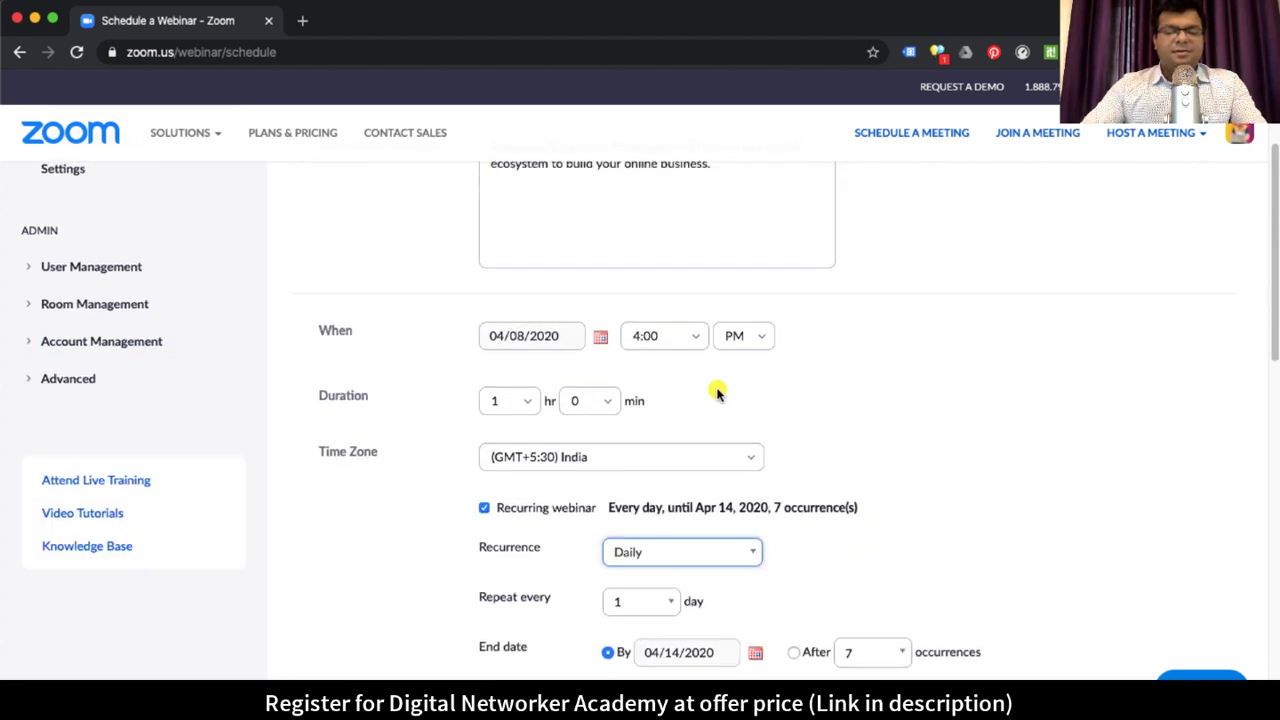
Step: Set the webinar date to 04/12/2020 with an 11:00 AM start time
left_click(600, 337)
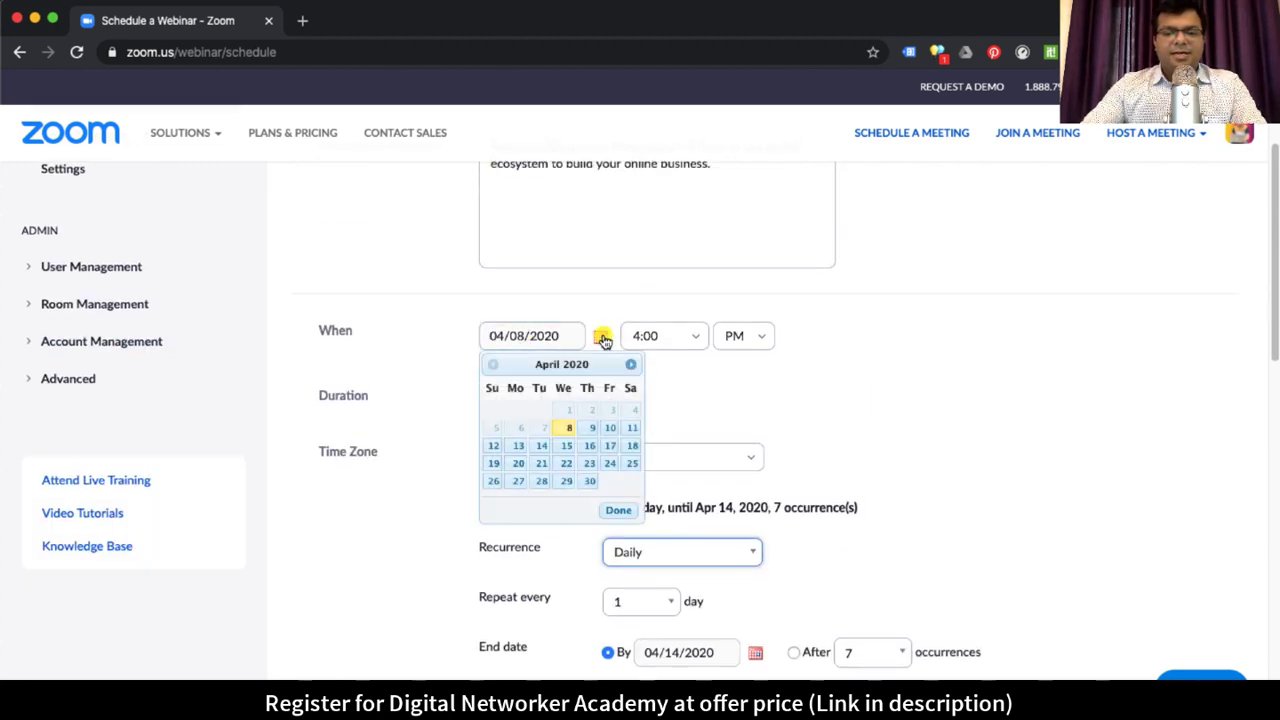
left_click(493, 446)
left_click(688, 337)
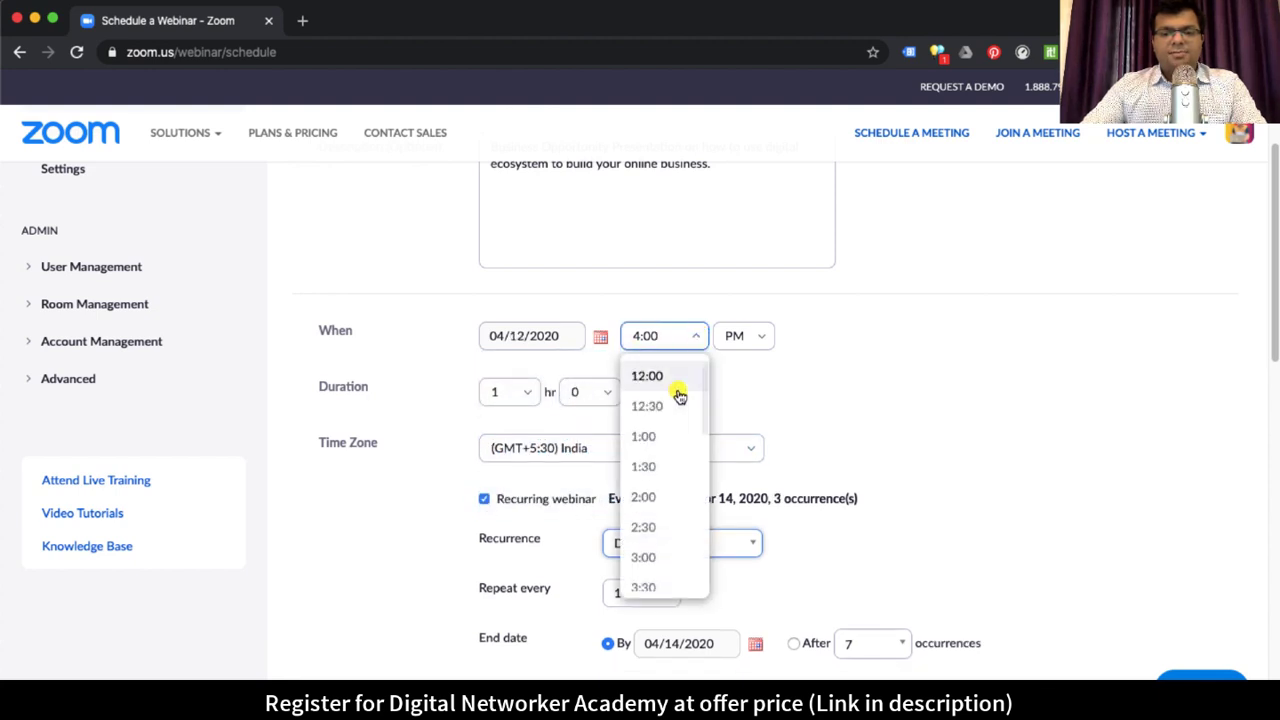
scroll(684, 430, "up", 5)
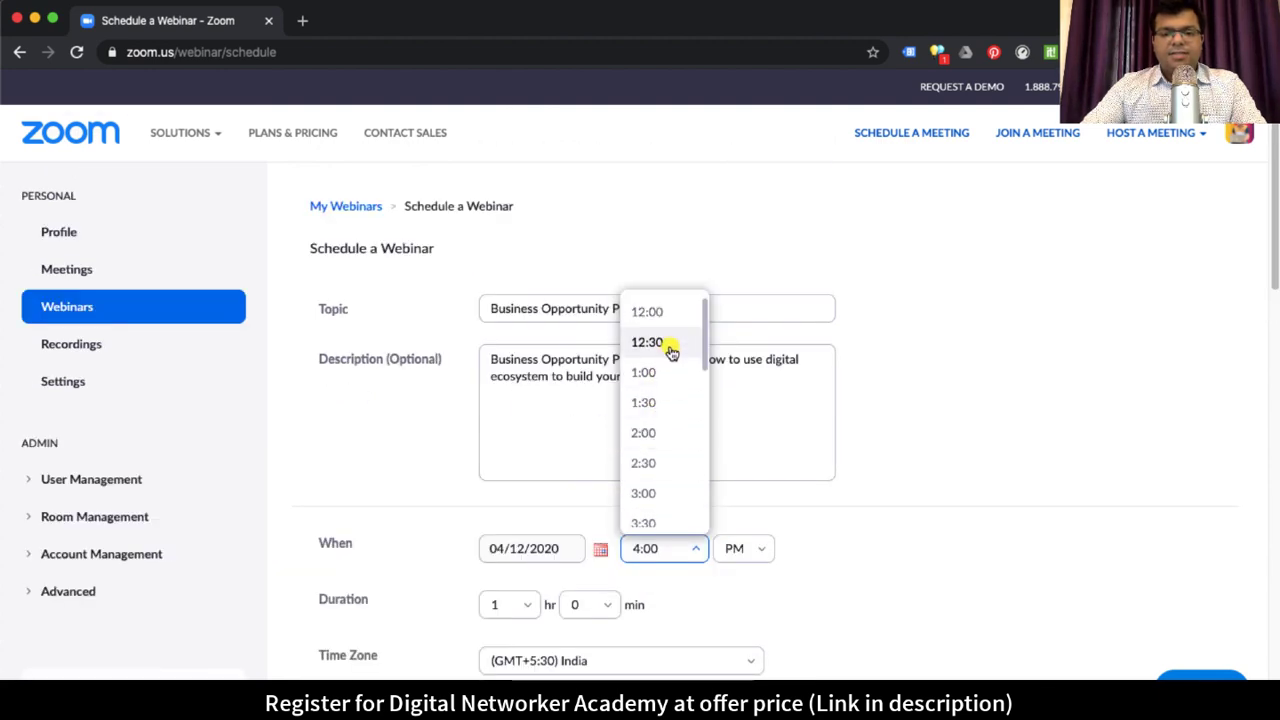
scroll(657, 477, "down", 8)
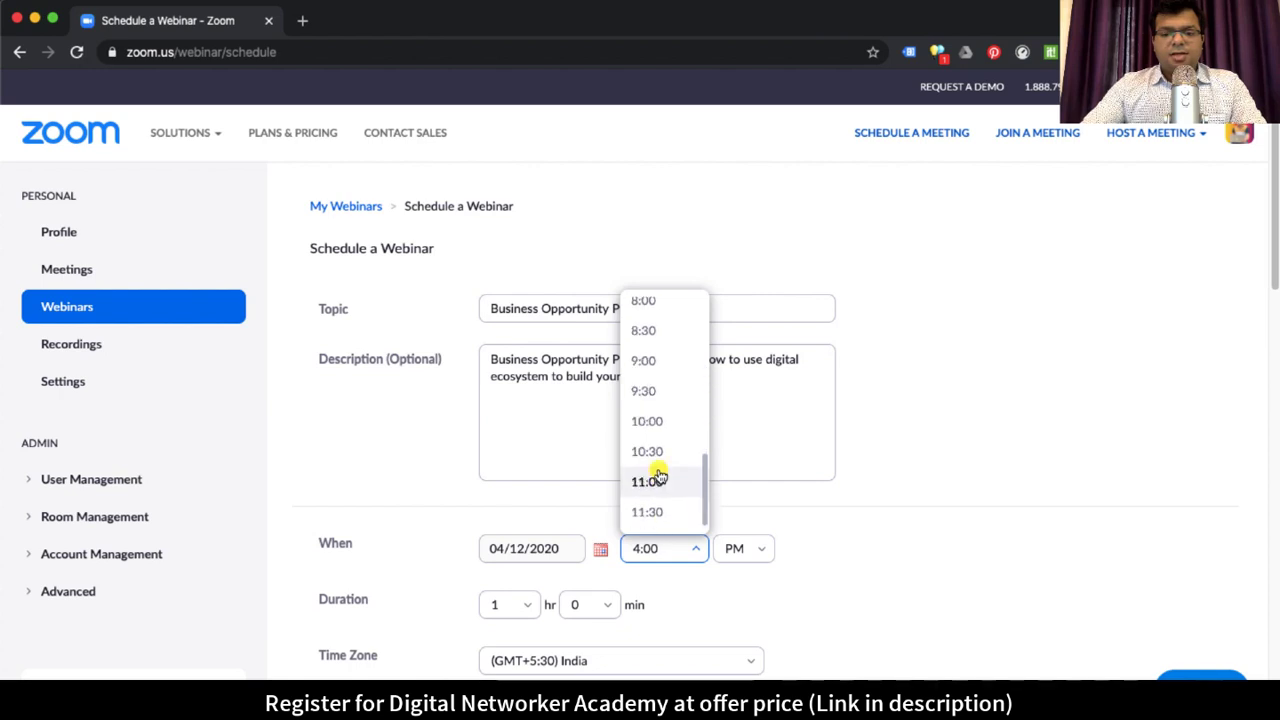
left_click(662, 484)
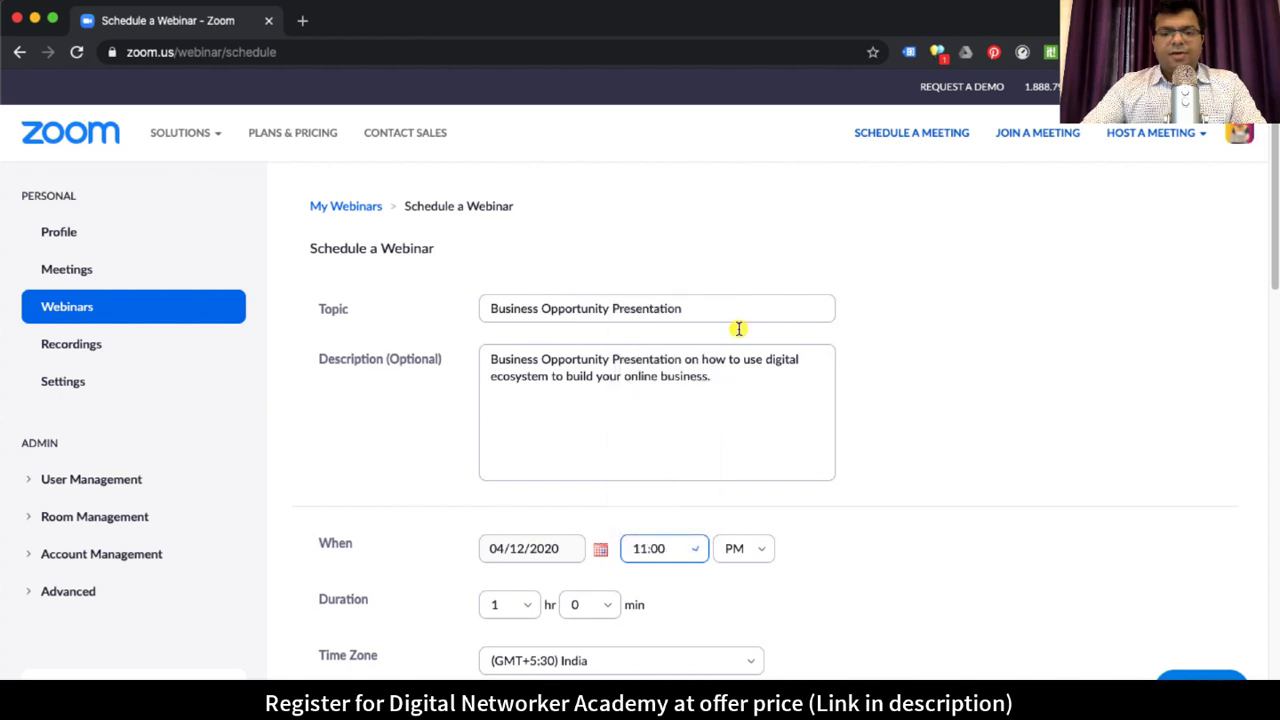
left_click(757, 558)
left_click(733, 589)
Step: Untick Recurring webinar so it runs as a single session
scroll(1020, 529, "down", 5)
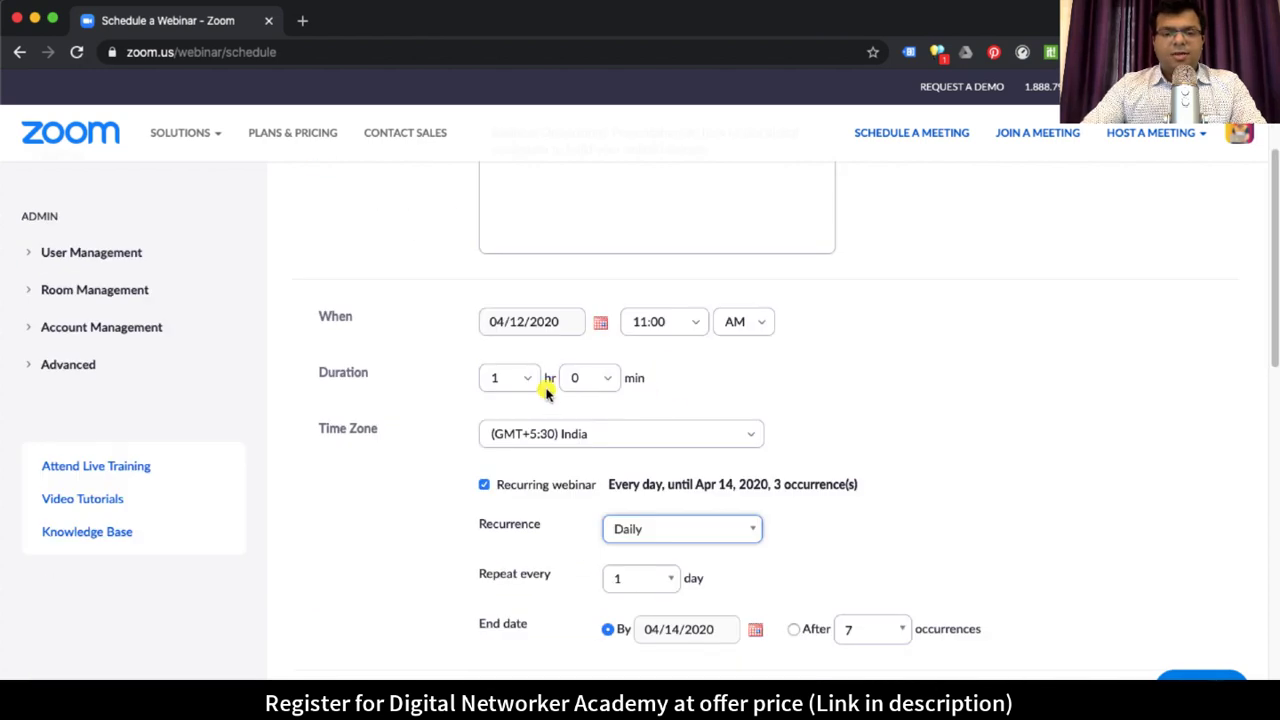
left_click(530, 322)
left_click(484, 484)
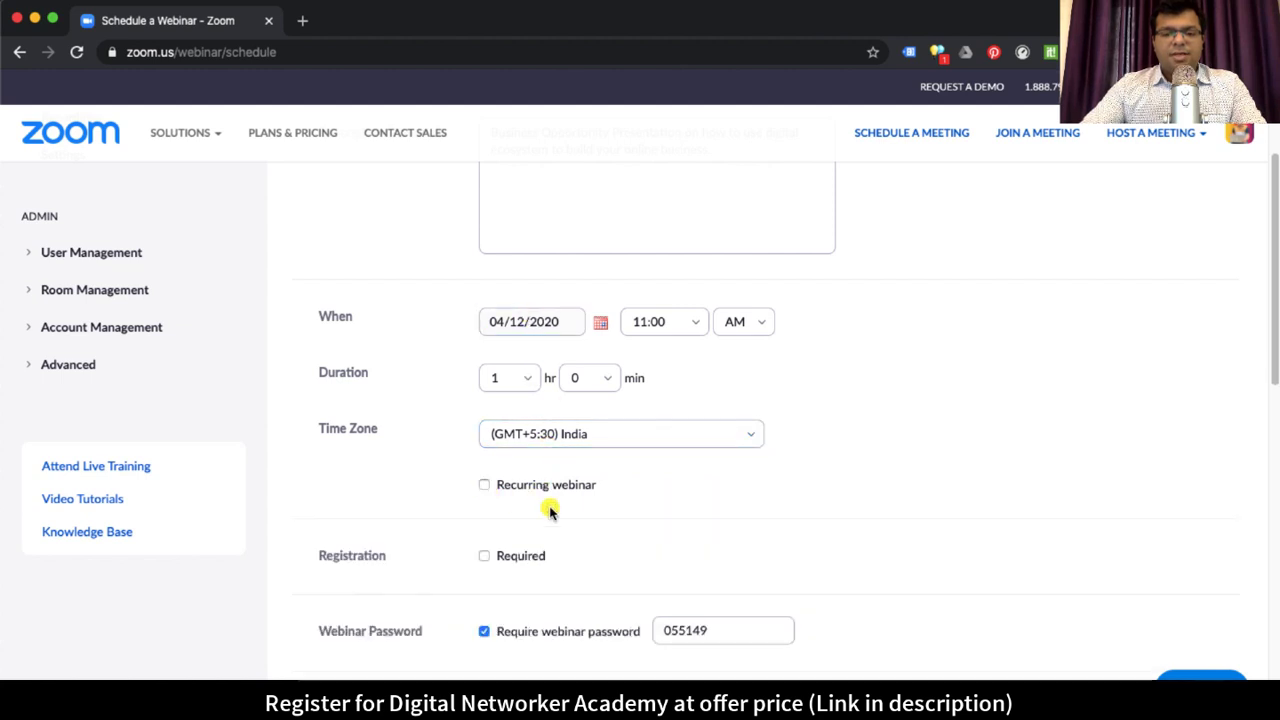
Step: Review the webinar date and the available time zones
left_click(515, 322)
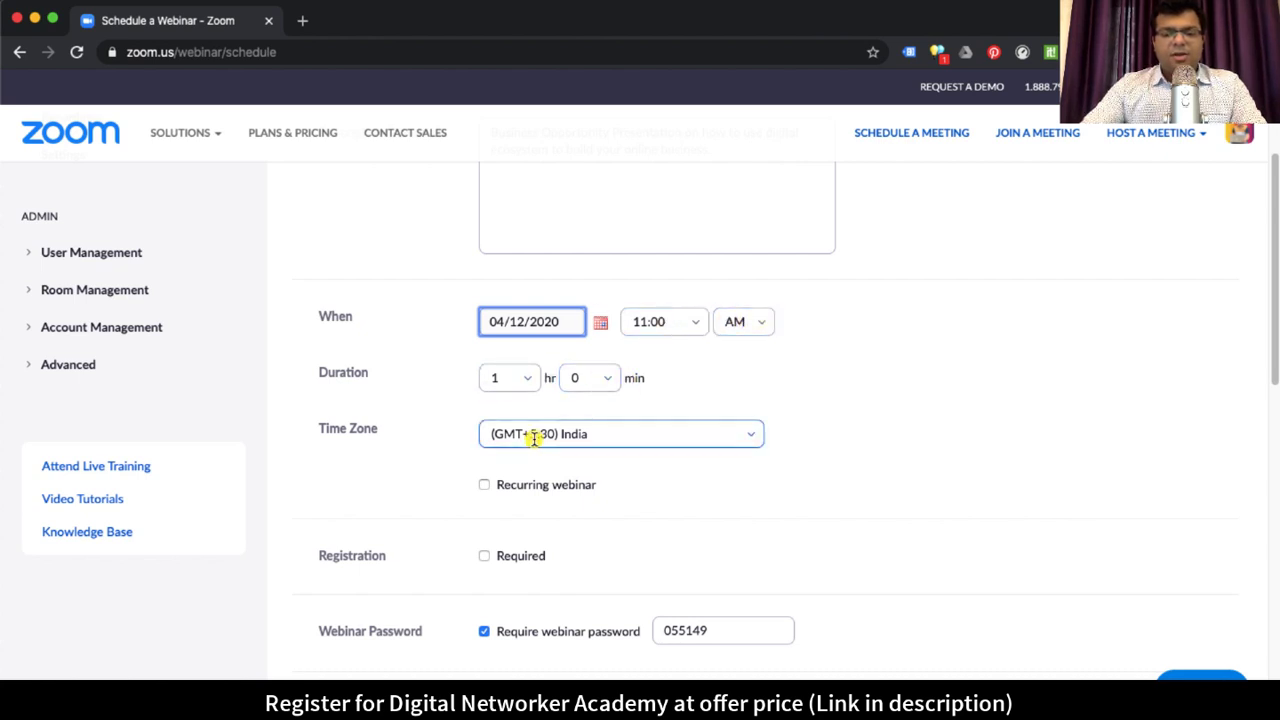
left_click(594, 435)
left_click(930, 443)
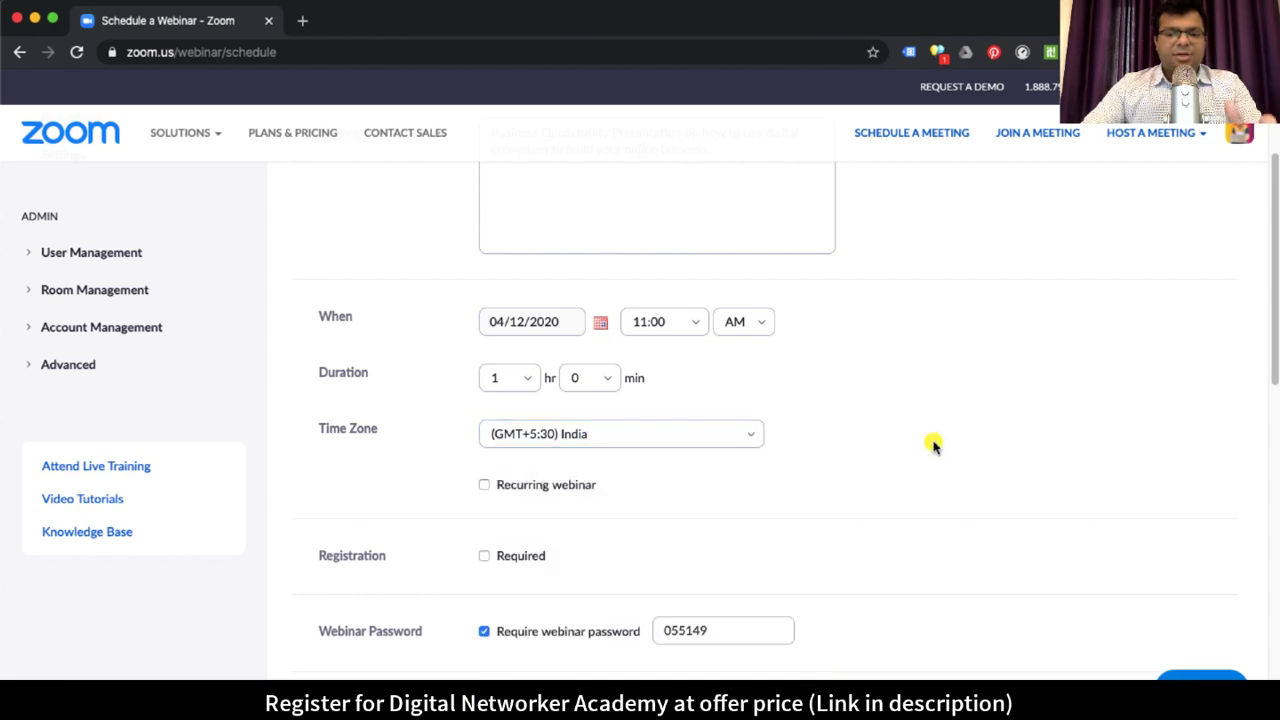
scroll(880, 466, "down", 3)
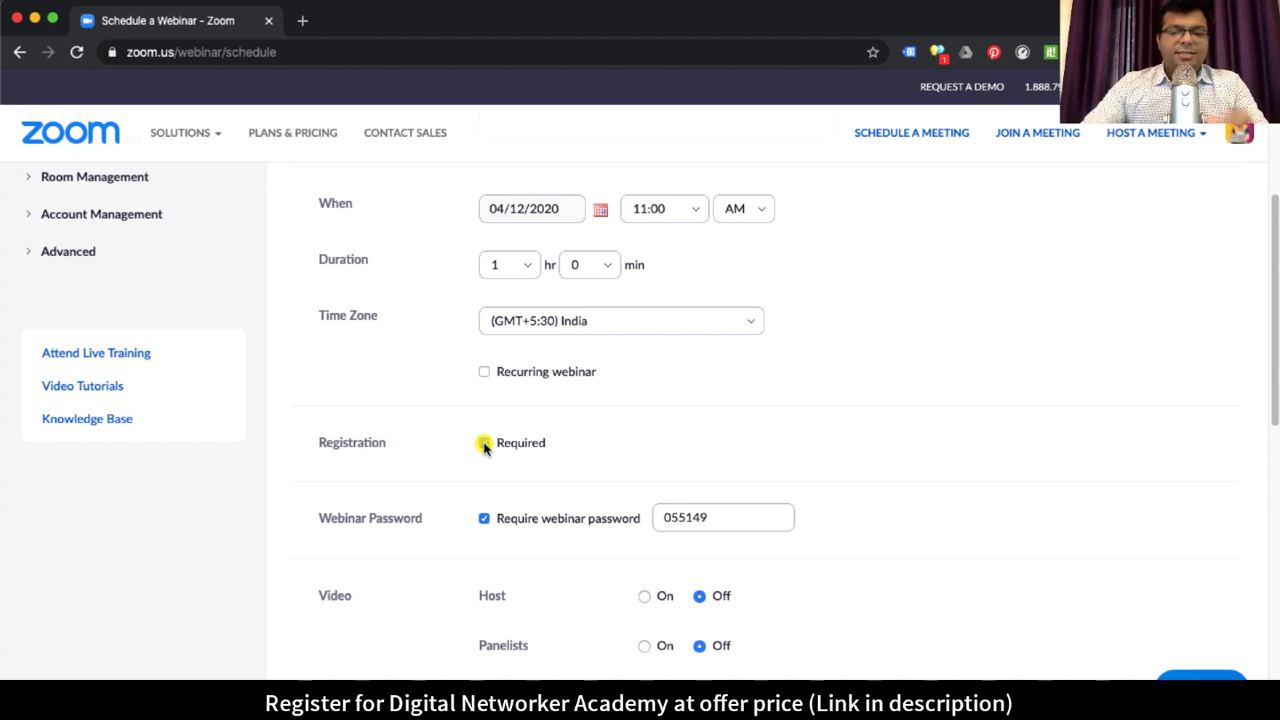
Step: Require attendee registration and uncheck 'Require webinar password'
left_click(484, 444)
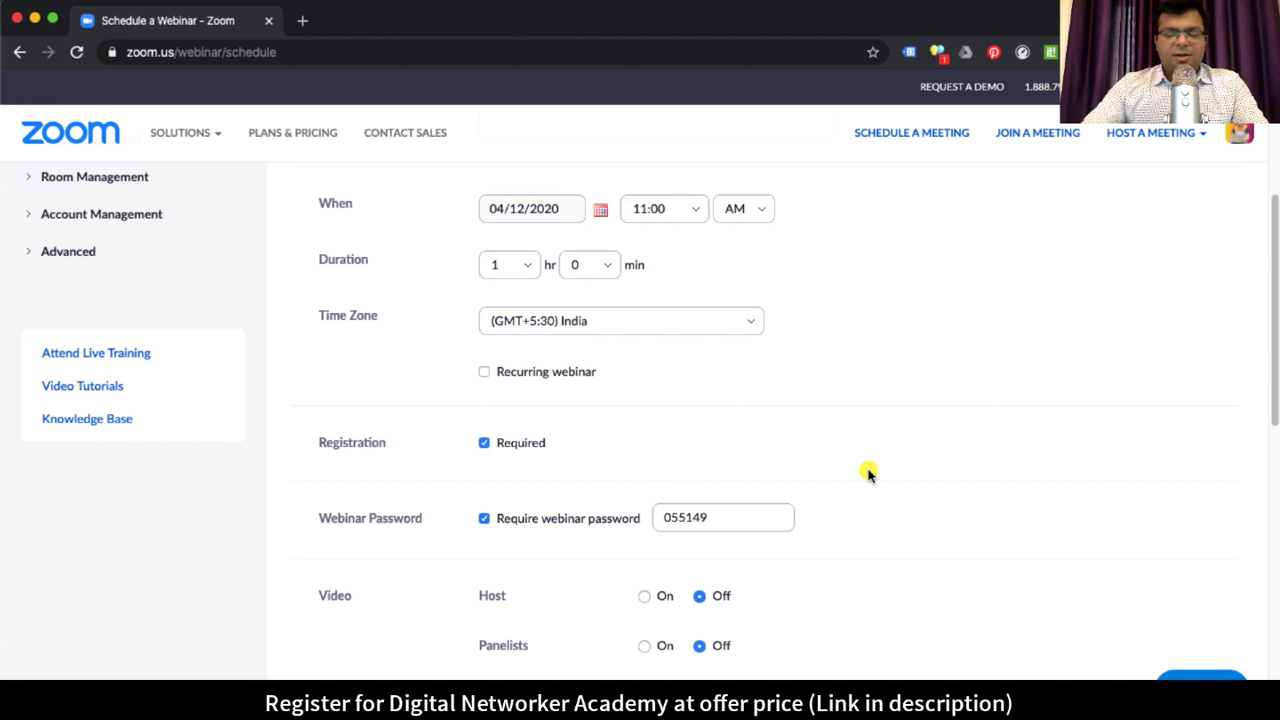
scroll(908, 486, "down", 1)
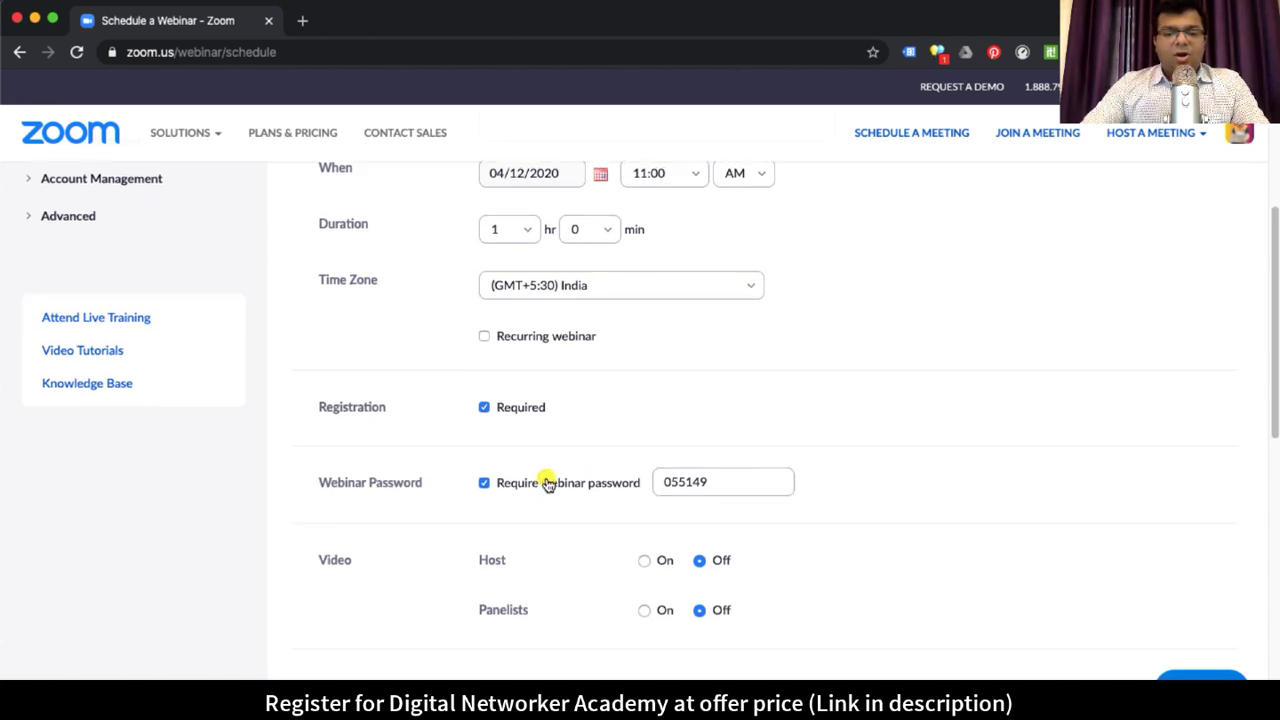
double_click(724, 481)
left_click(810, 473)
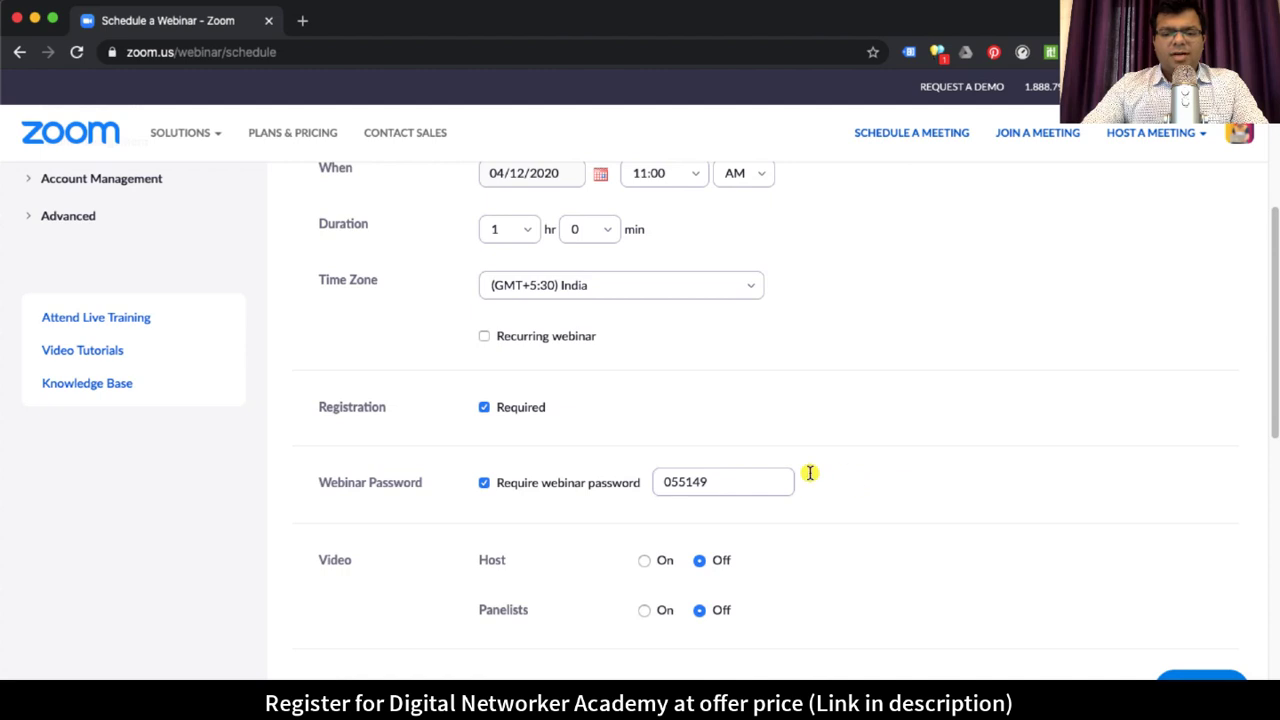
left_click(484, 482)
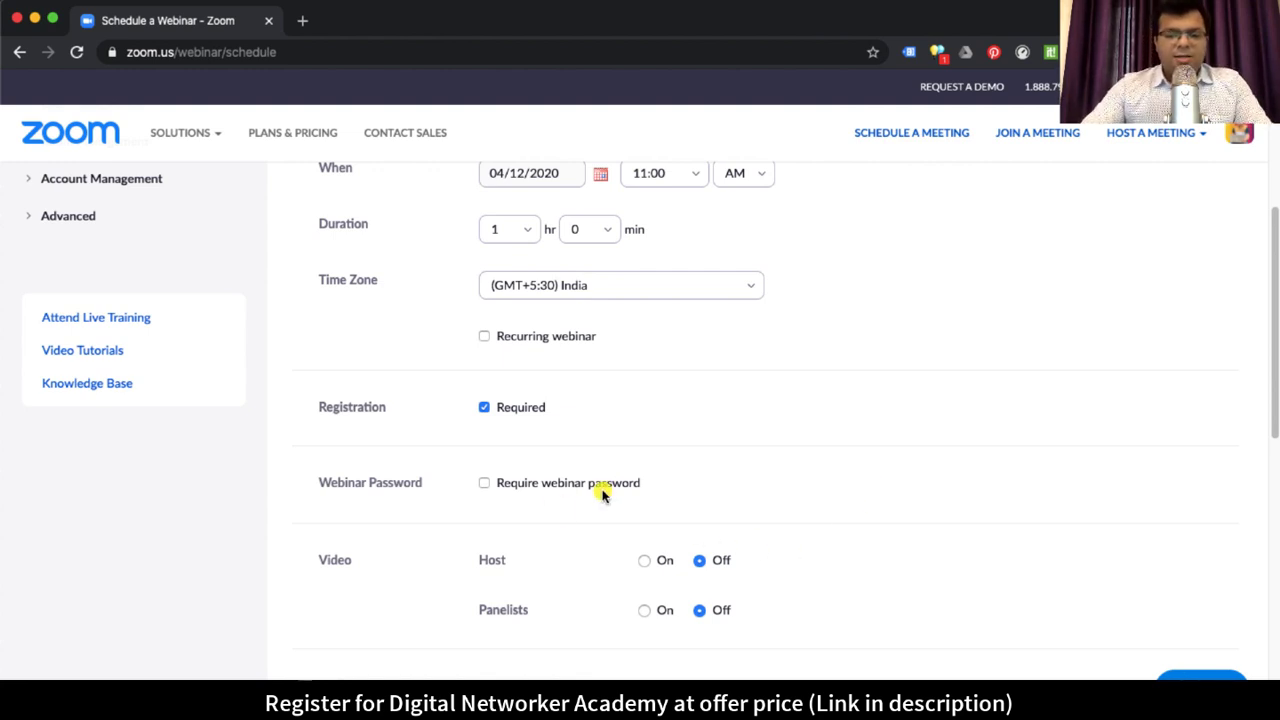
Step: Schedule the webinar from the bottom of the form with these settings
scroll(766, 513, "down", 1)
scroll(701, 540, "down", 6)
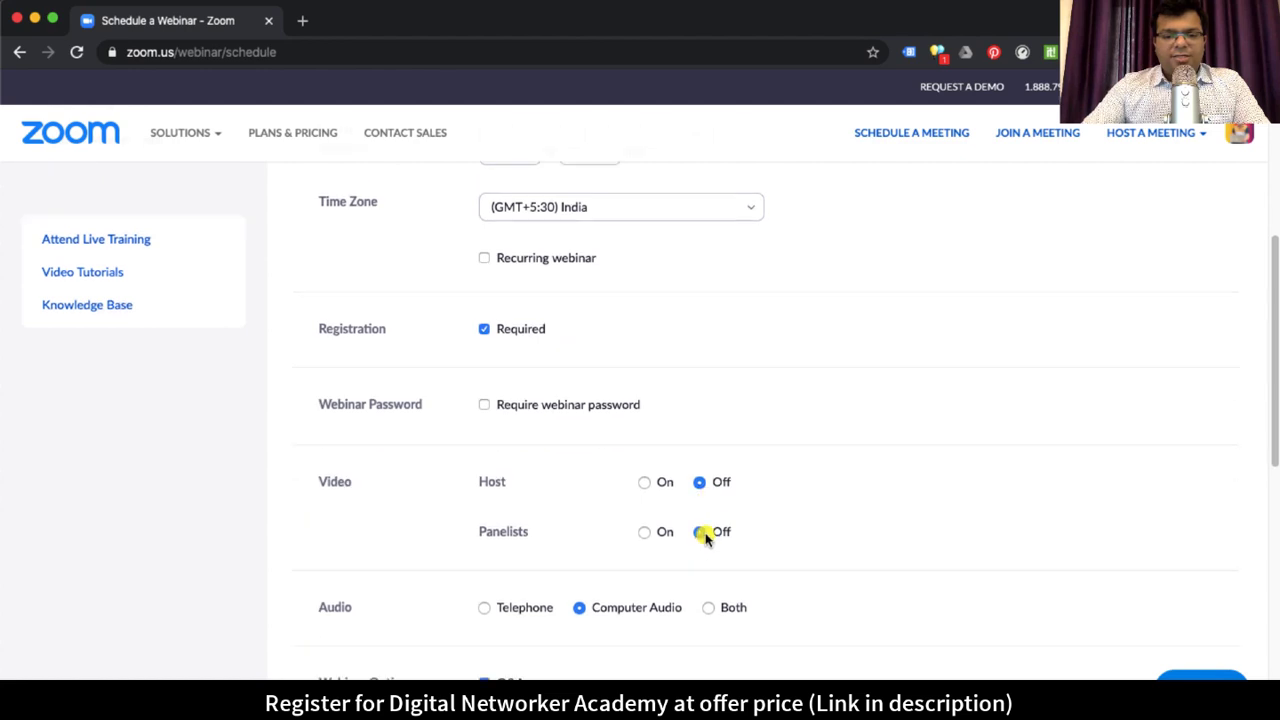
scroll(531, 491, "down", 1)
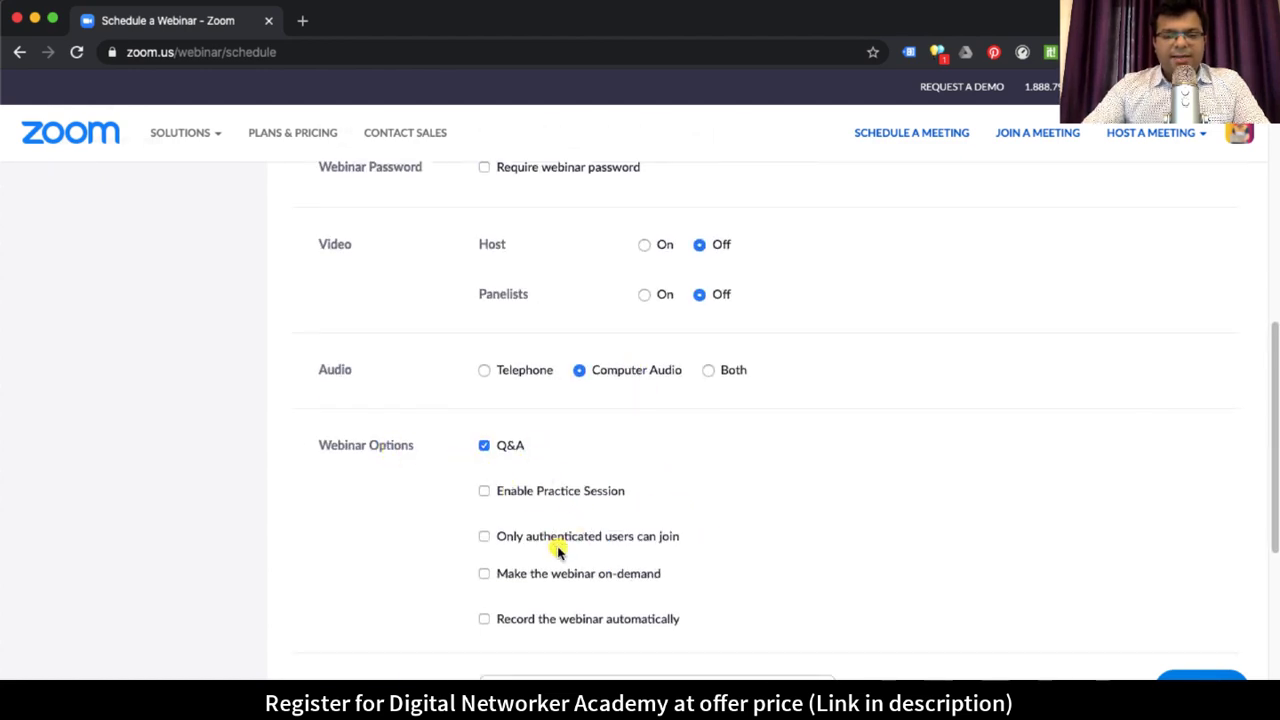
scroll(868, 583, "down", 4)
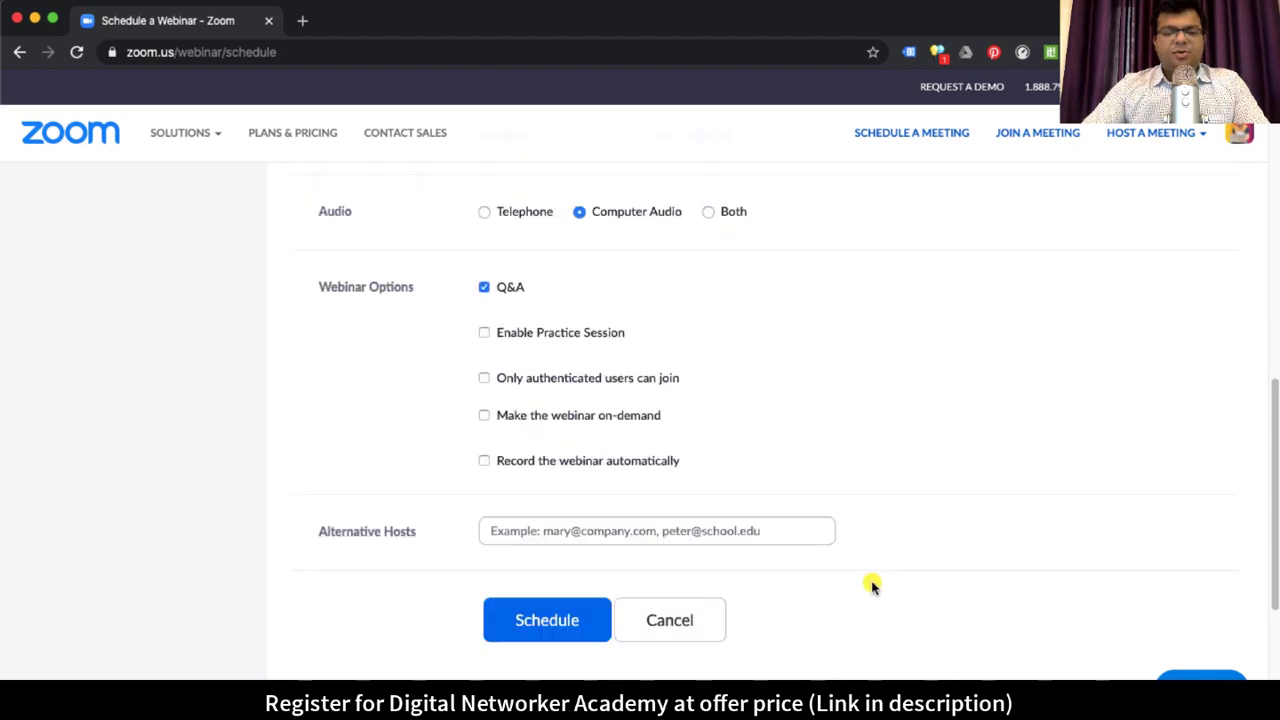
left_click(549, 597)
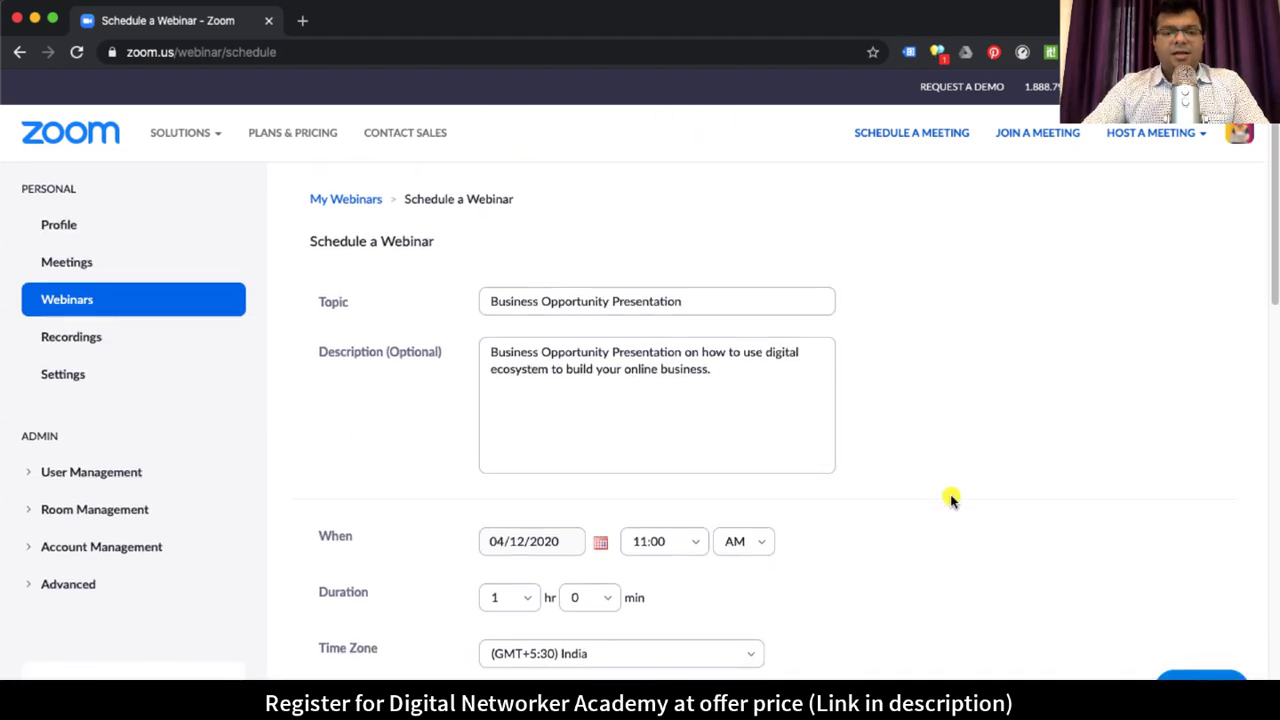
scroll(950, 500, "down", 2)
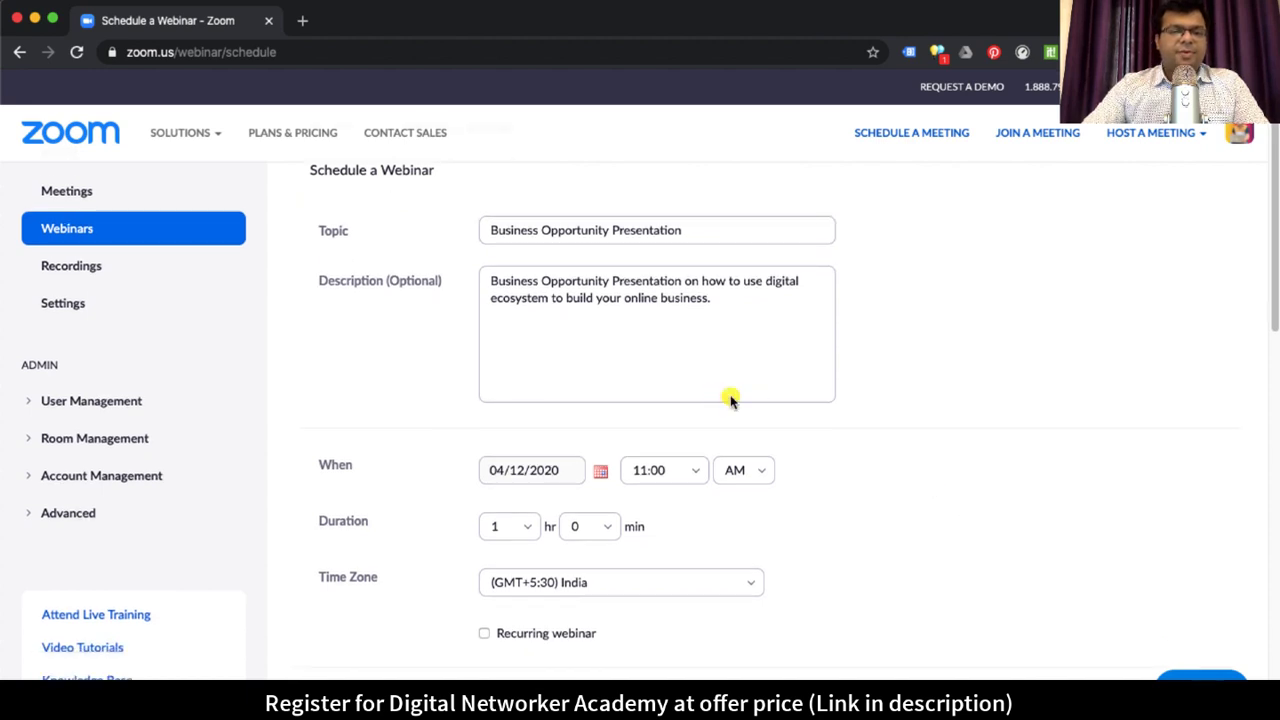
scroll(888, 500, "down", 5)
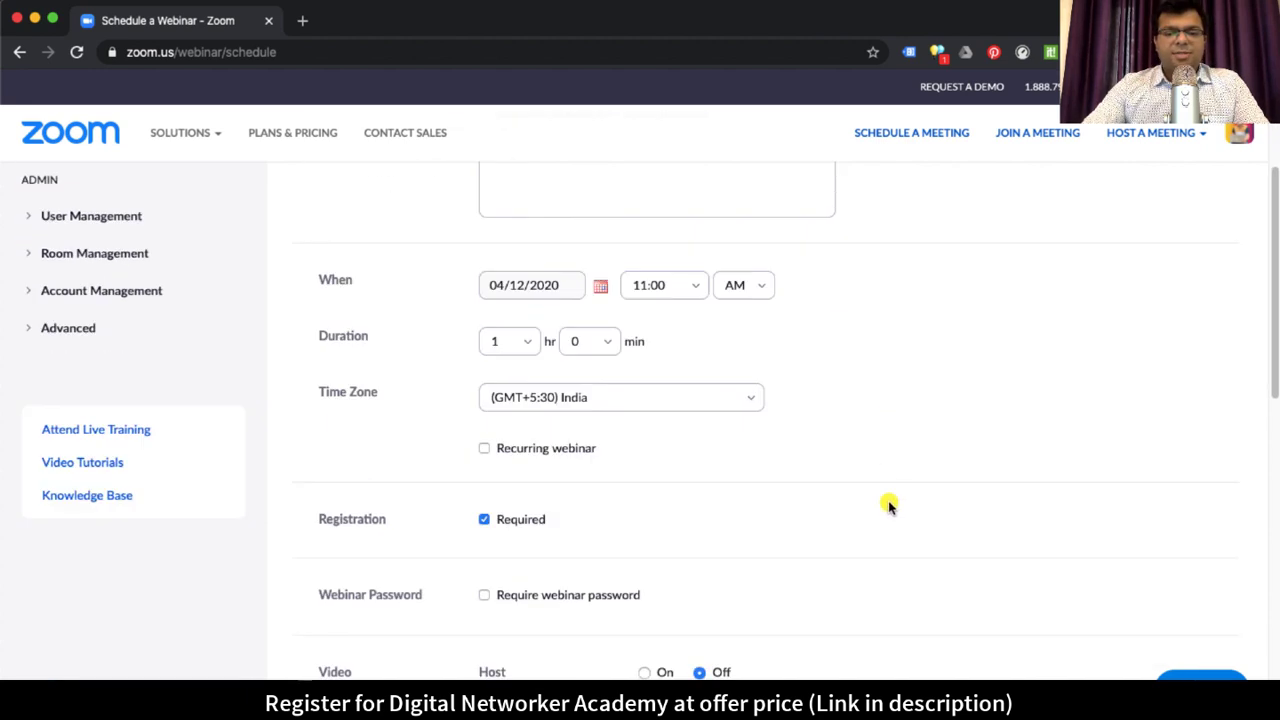
scroll(888, 505, "down", 2)
scroll(888, 506, "down", 1)
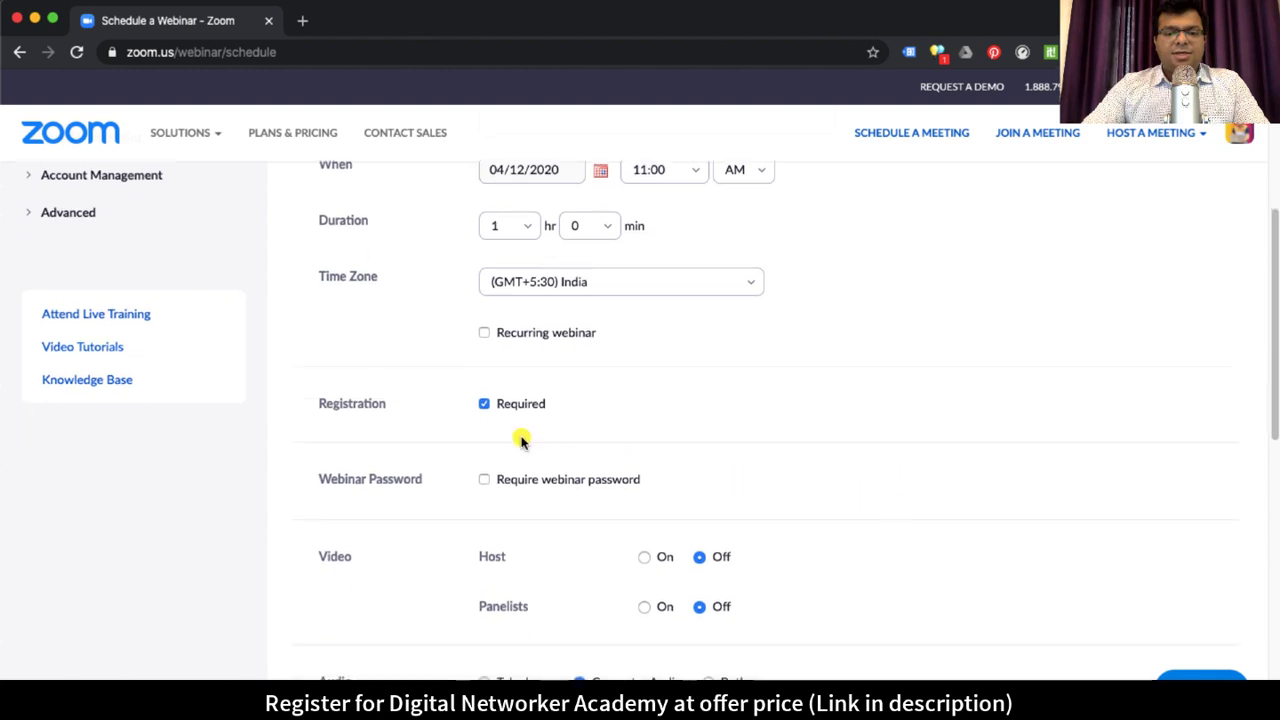
scroll(575, 492, "down", 10)
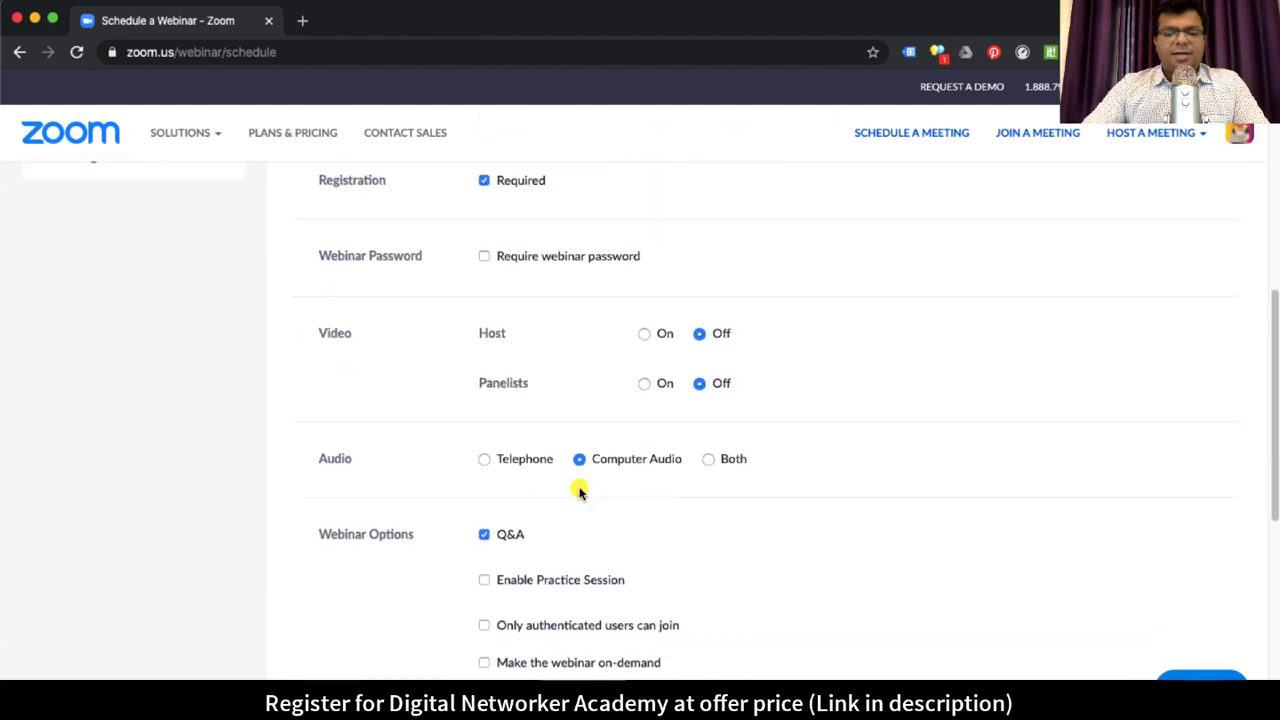
left_click(550, 643)
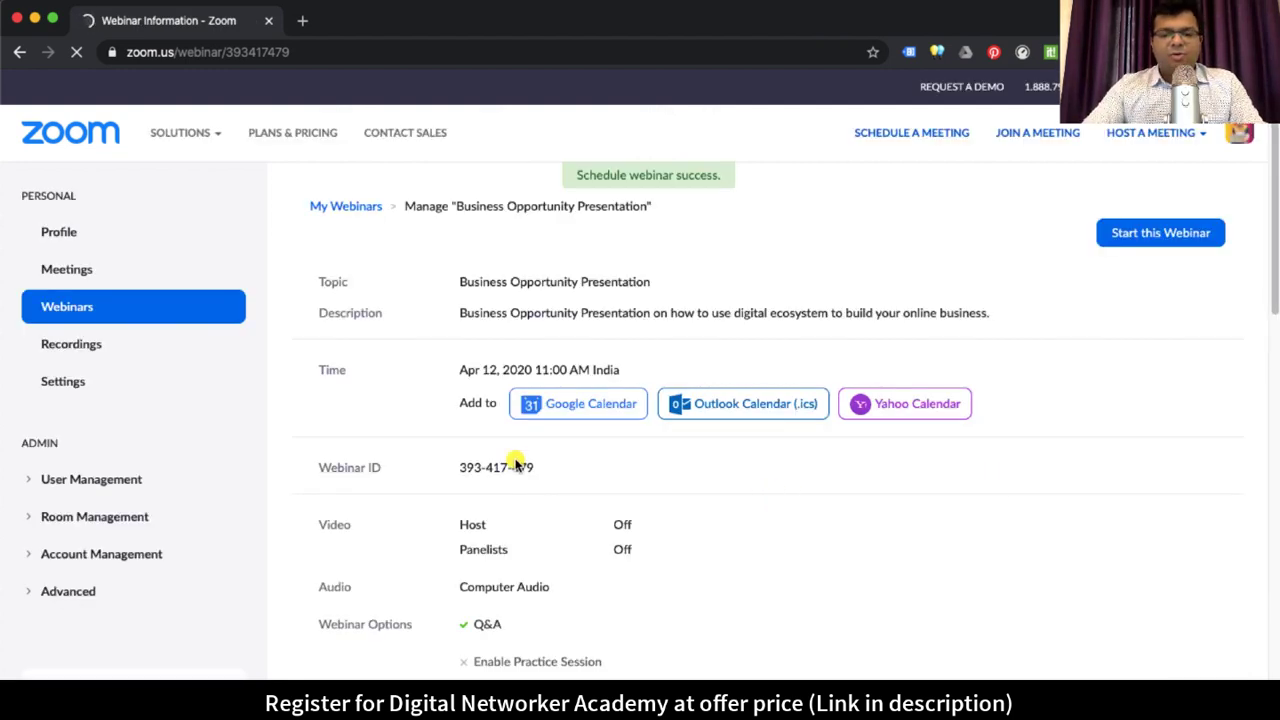
Step: Highlight the scheduled webinar's ID on the Webinar Information page
left_click_drag(457, 466, 563, 468)
left_click(540, 470)
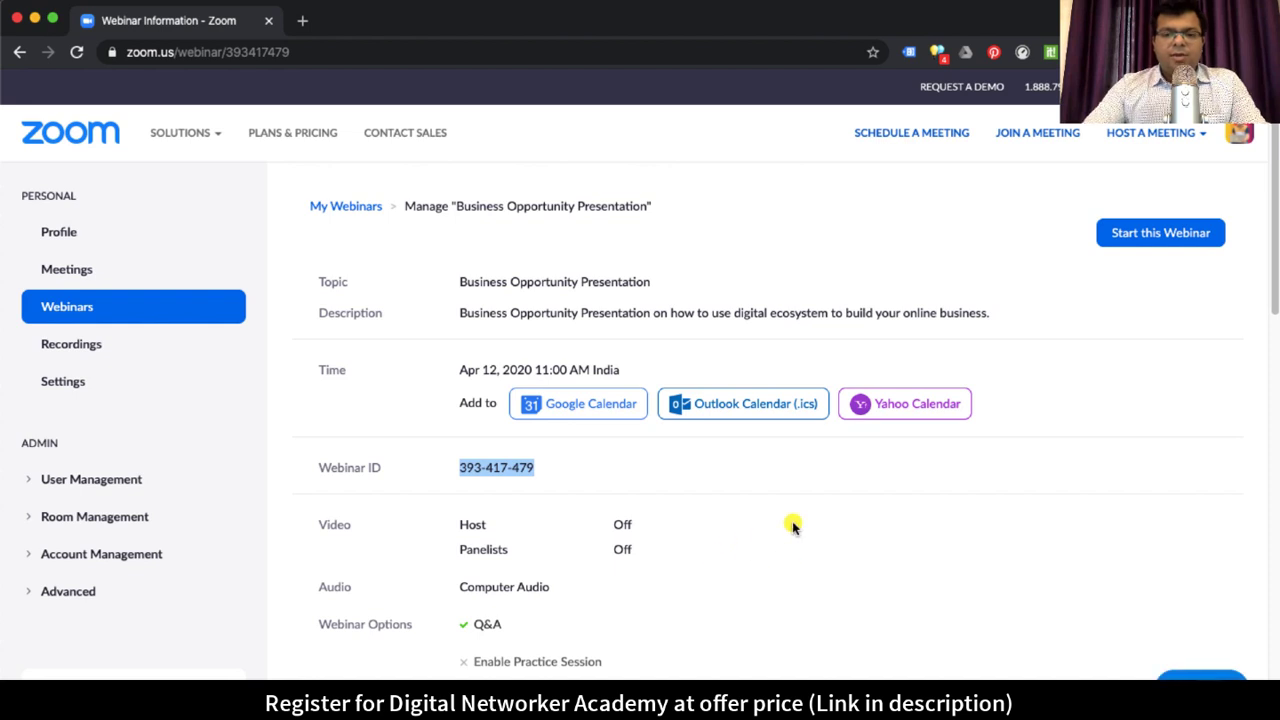
scroll(792, 527, "down", 3)
scroll(792, 527, "down", 2)
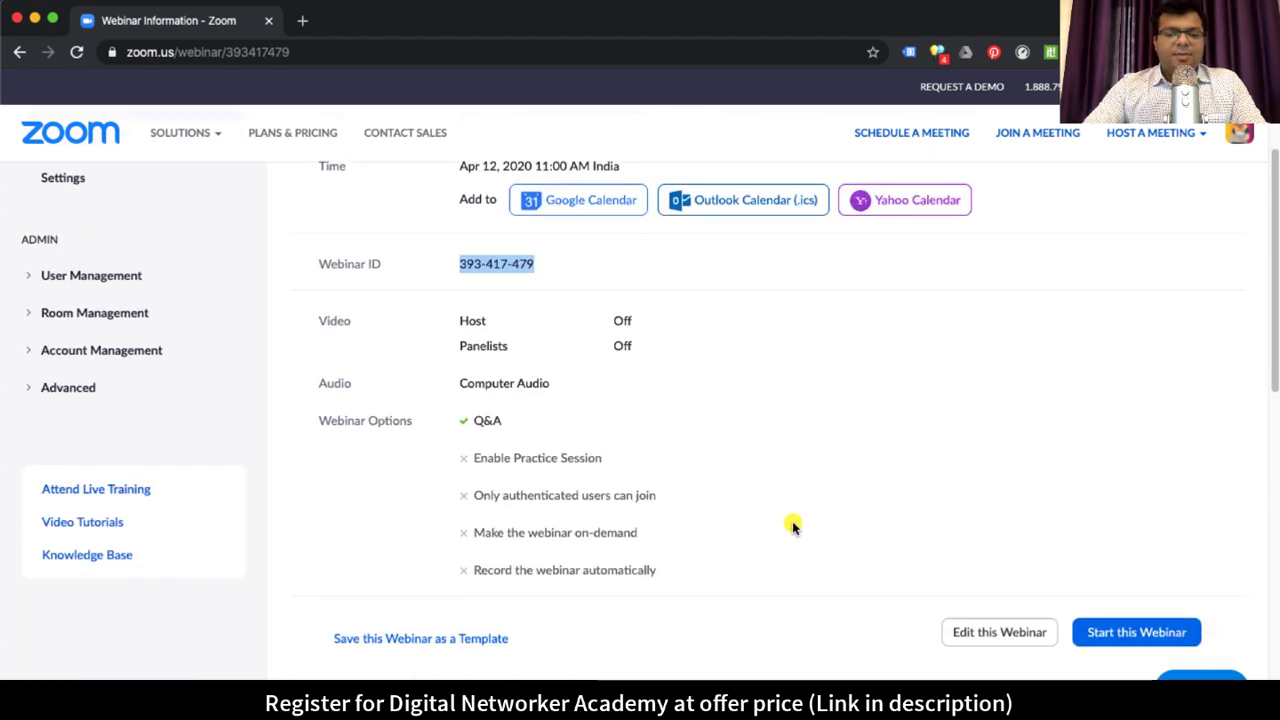
scroll(792, 527, "up", 5)
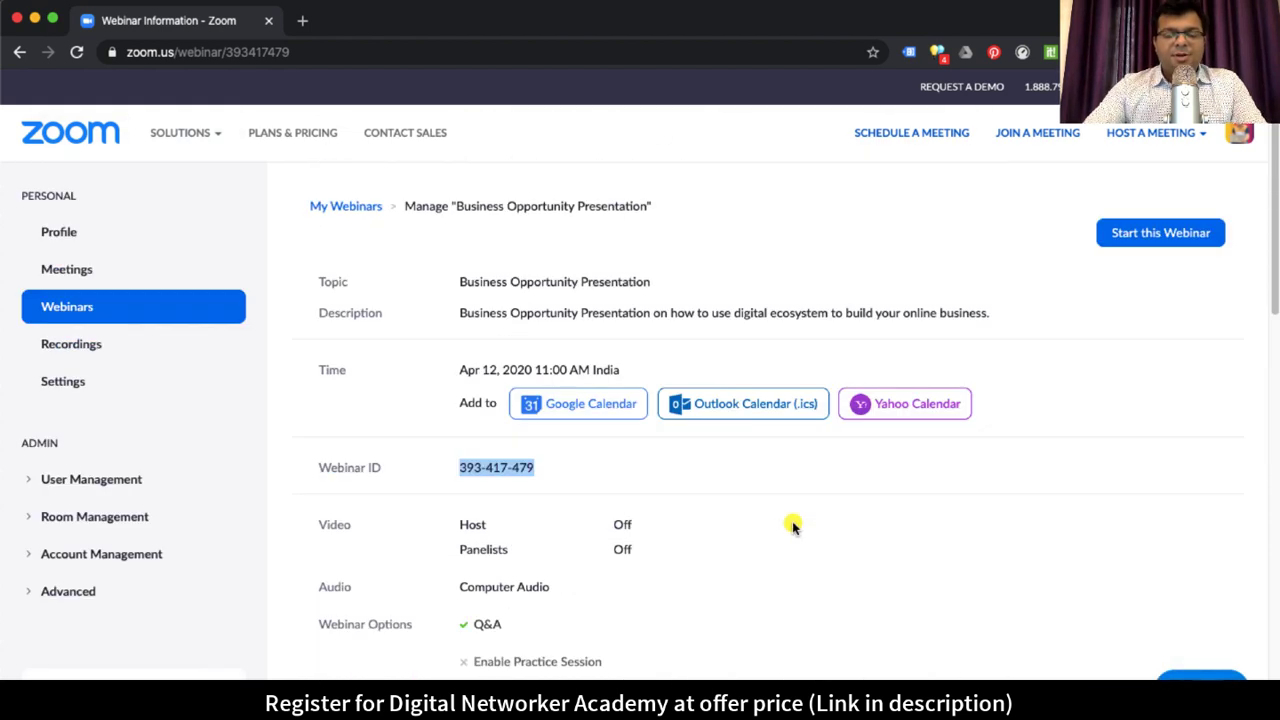
left_click(572, 245)
Step: Scroll through the details, highlighting the multiple-devices and social share button options
scroll(720, 383, "down", 3)
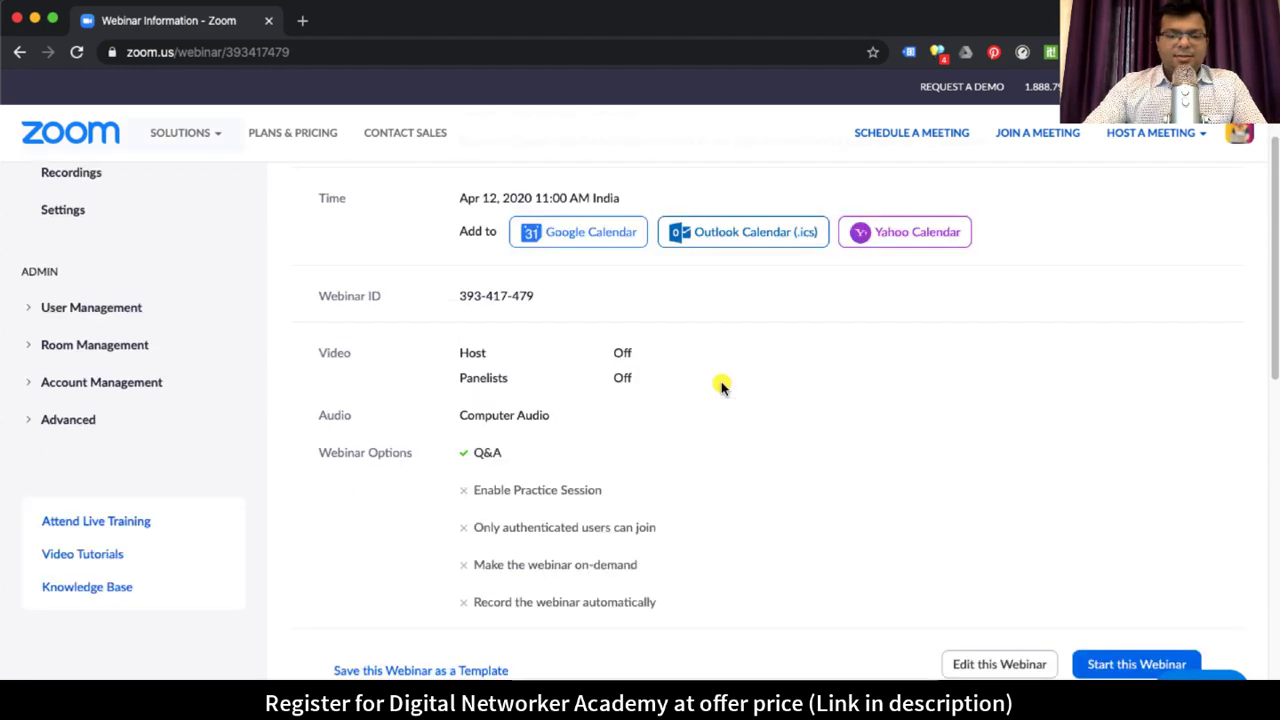
scroll(745, 414, "down", 2)
scroll(745, 414, "down", 2)
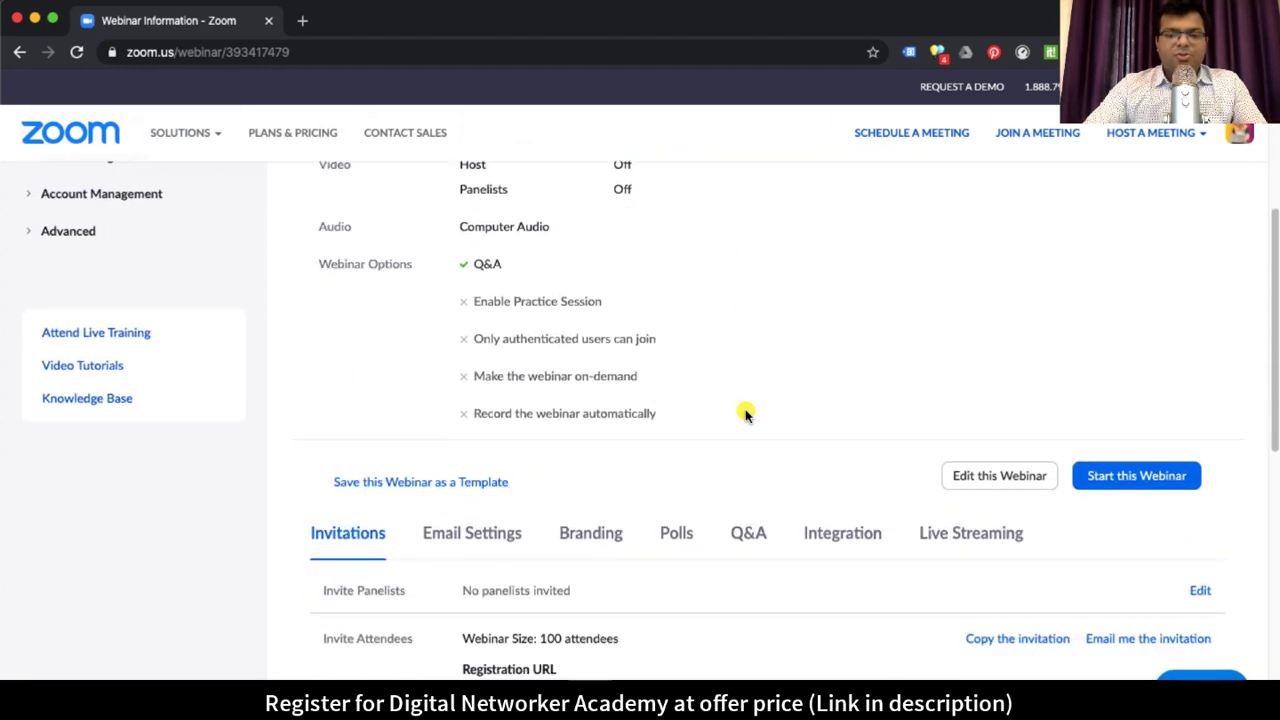
scroll(745, 414, "down", 1)
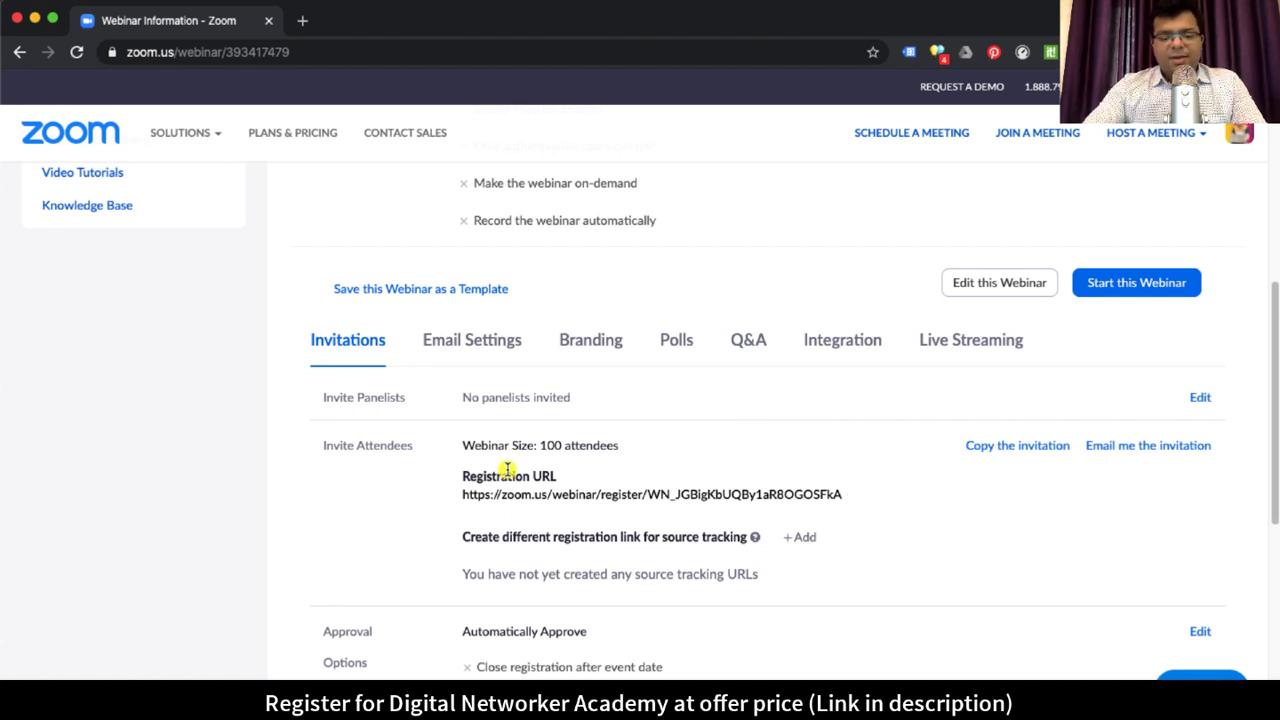
mouse_move(743, 504)
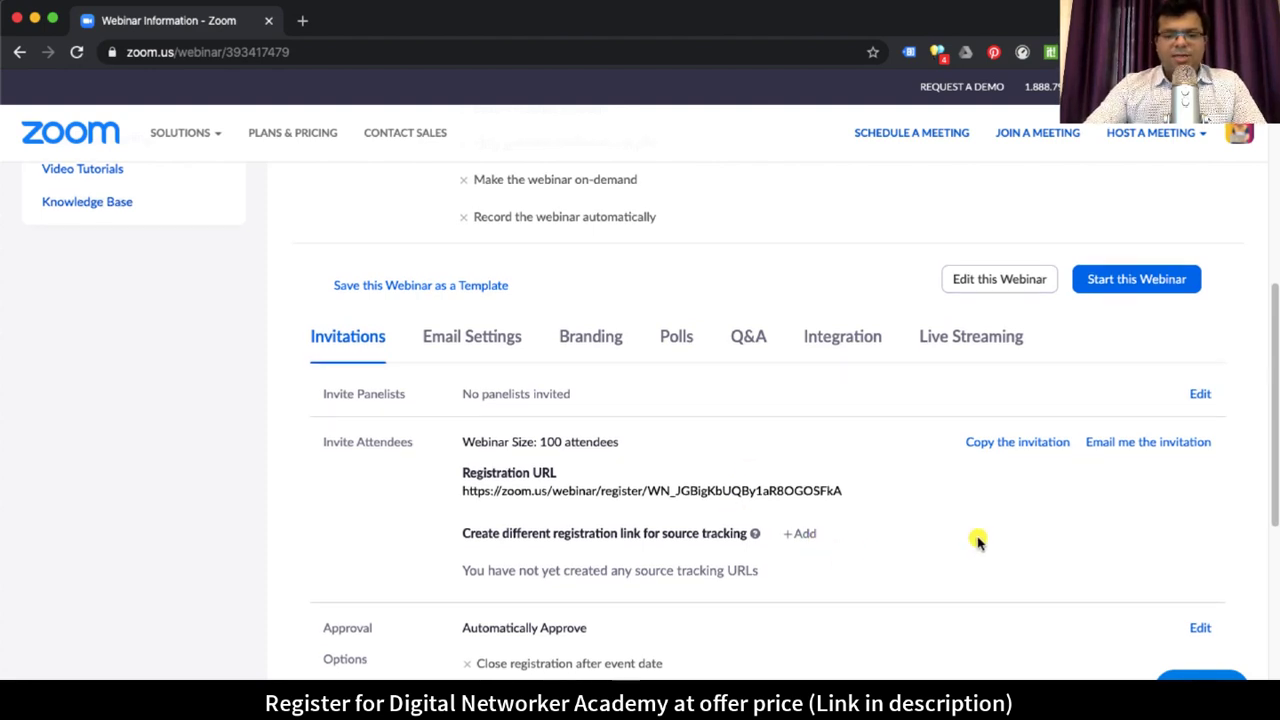
scroll(977, 537, "down", 2)
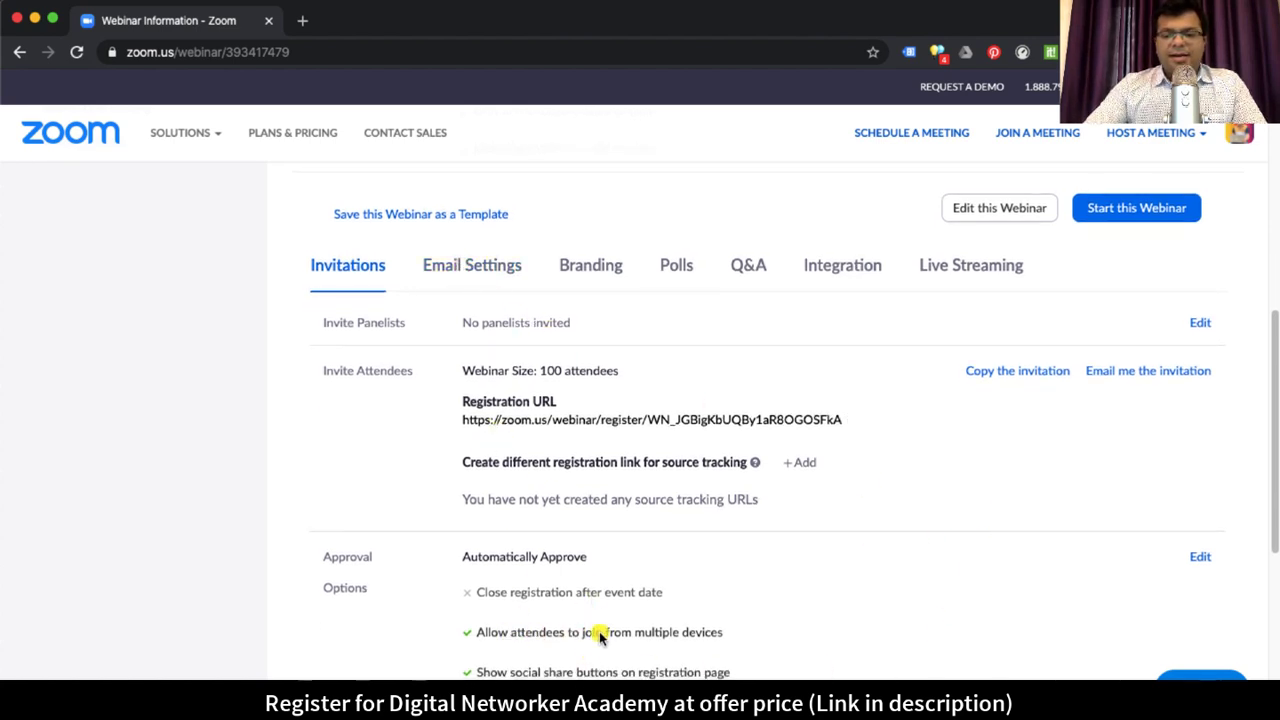
left_click_drag(613, 638, 734, 628)
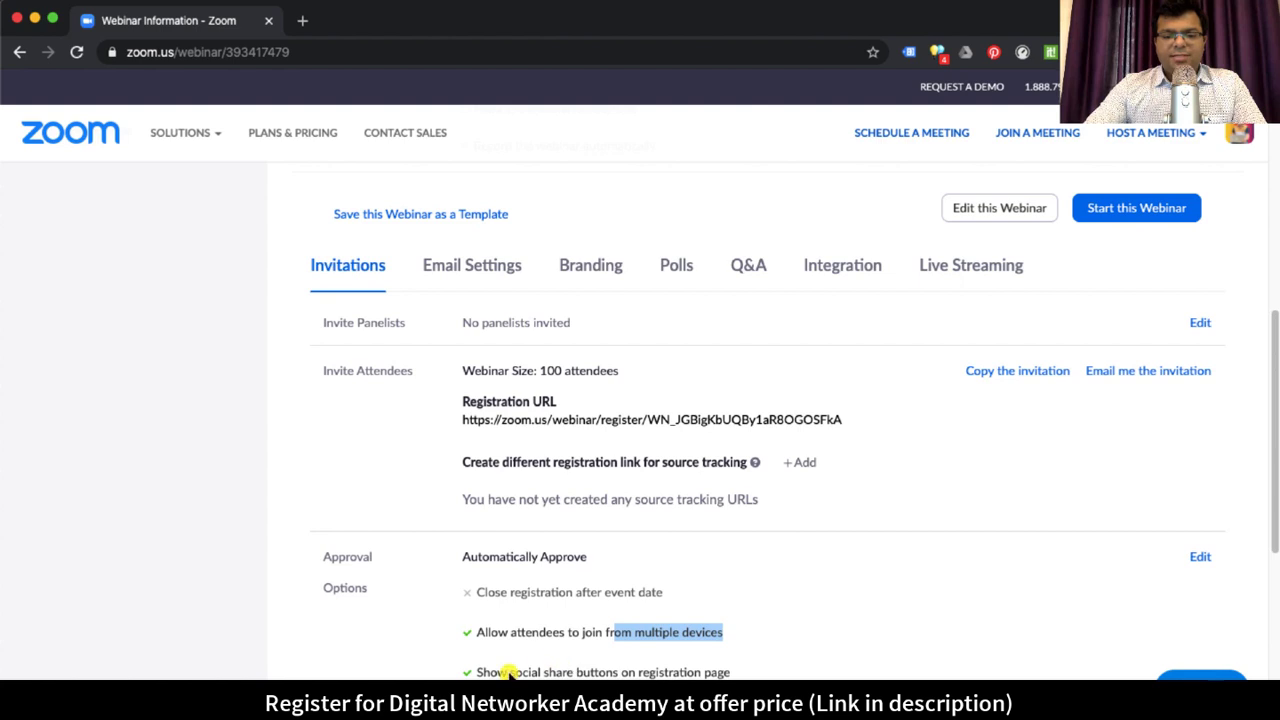
left_click_drag(521, 672, 730, 672)
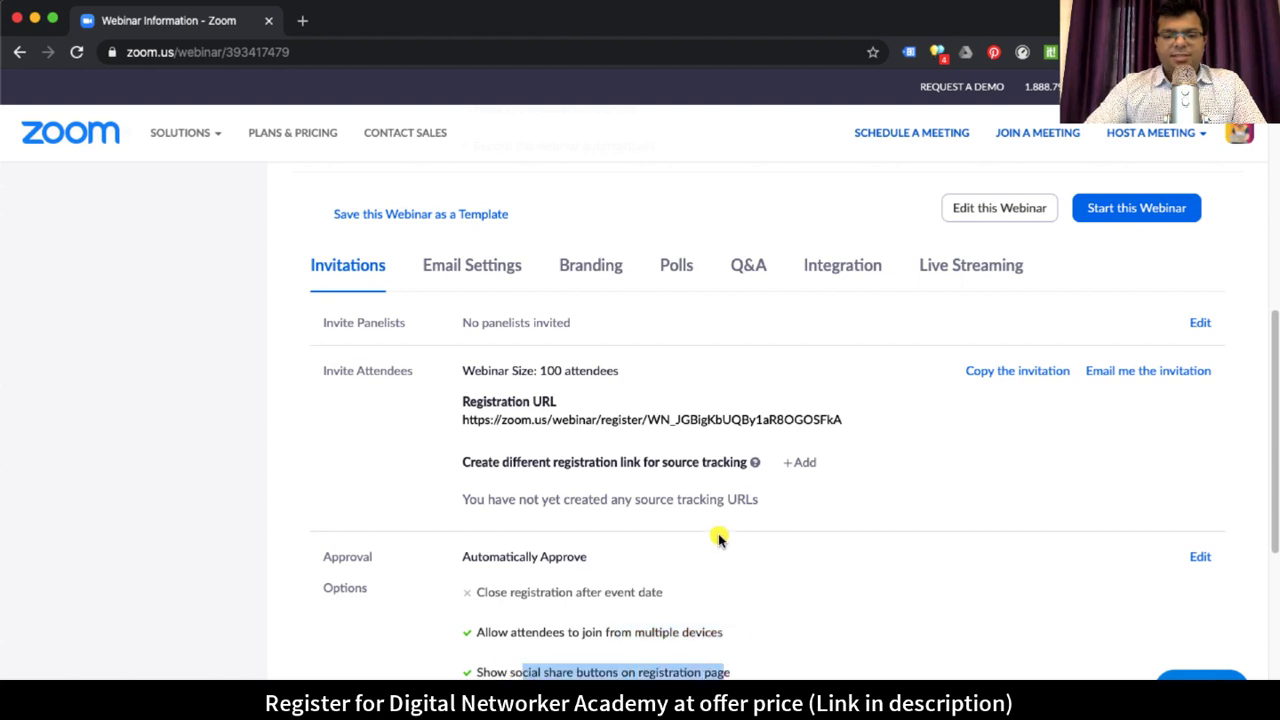
left_click(446, 273)
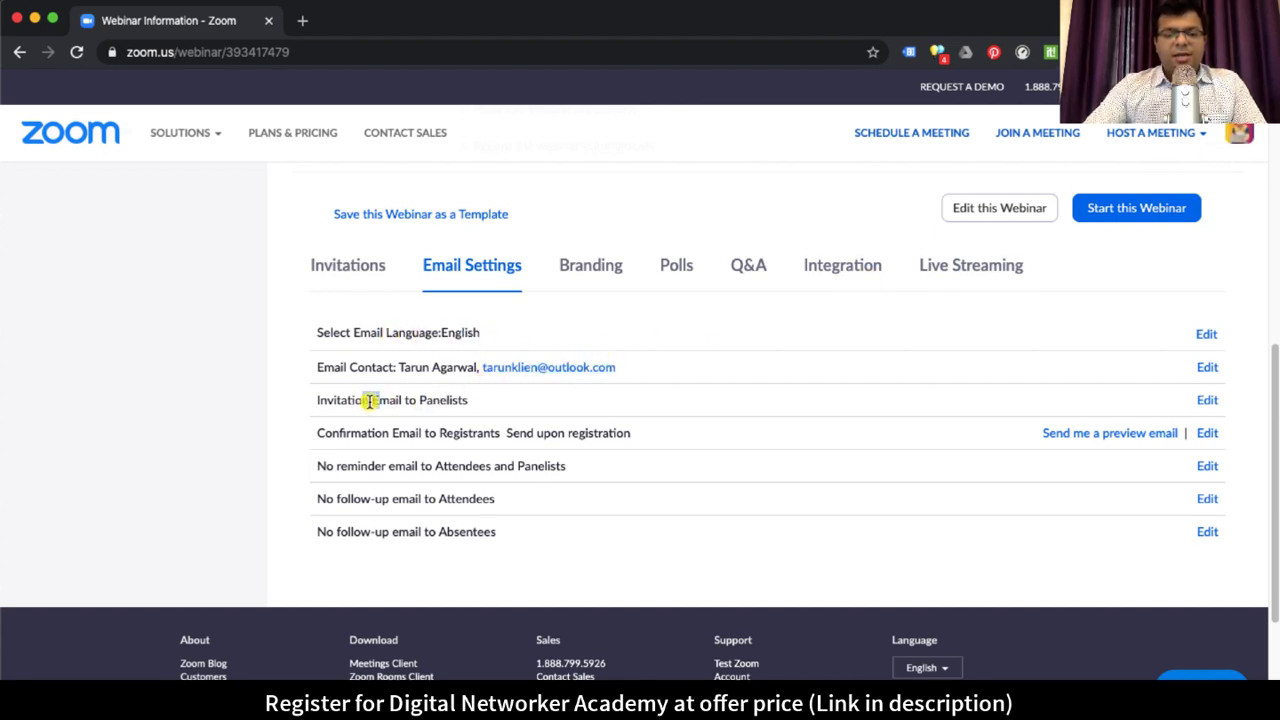
left_click_drag(369, 401, 457, 402)
left_click_drag(339, 433, 633, 441)
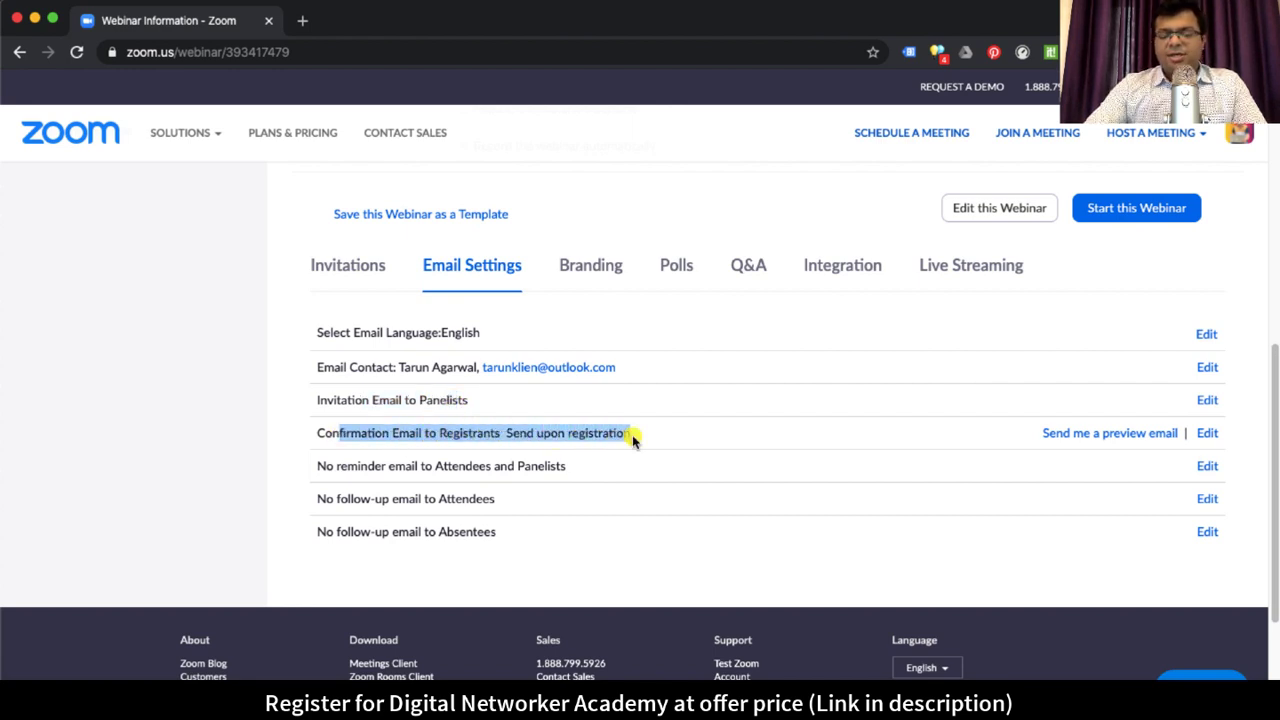
left_click(540, 436)
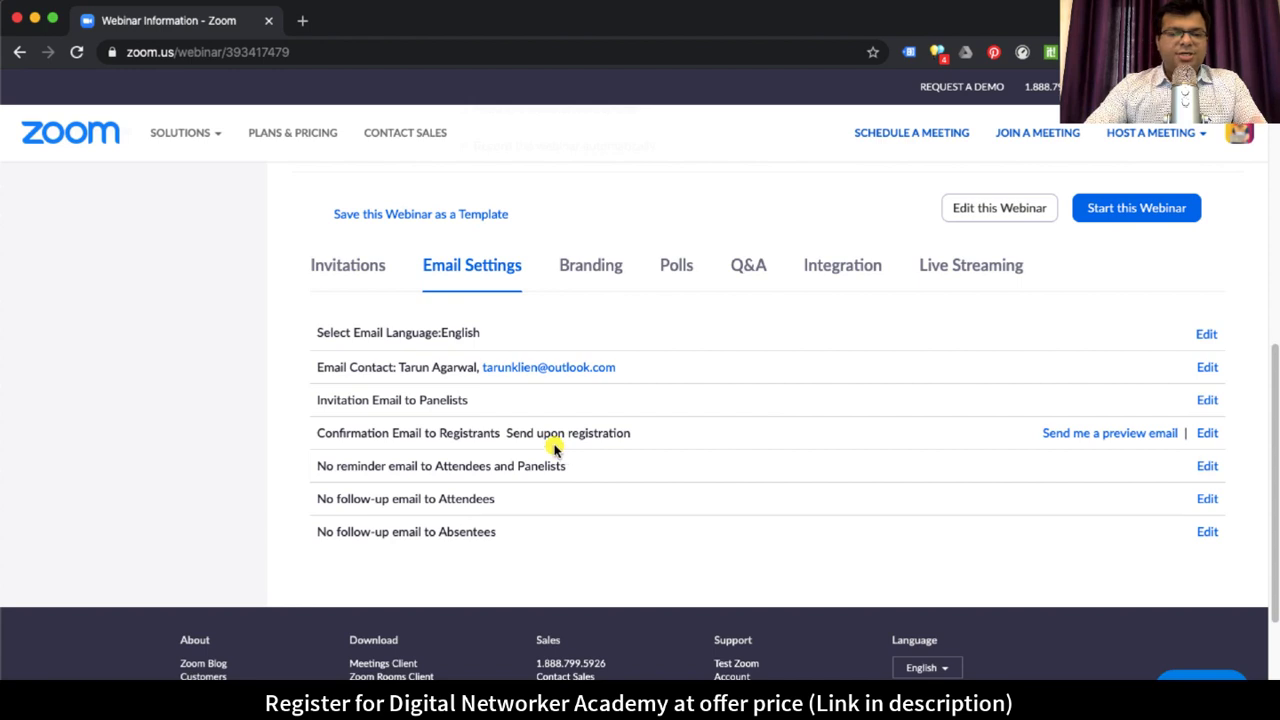
left_click(362, 284)
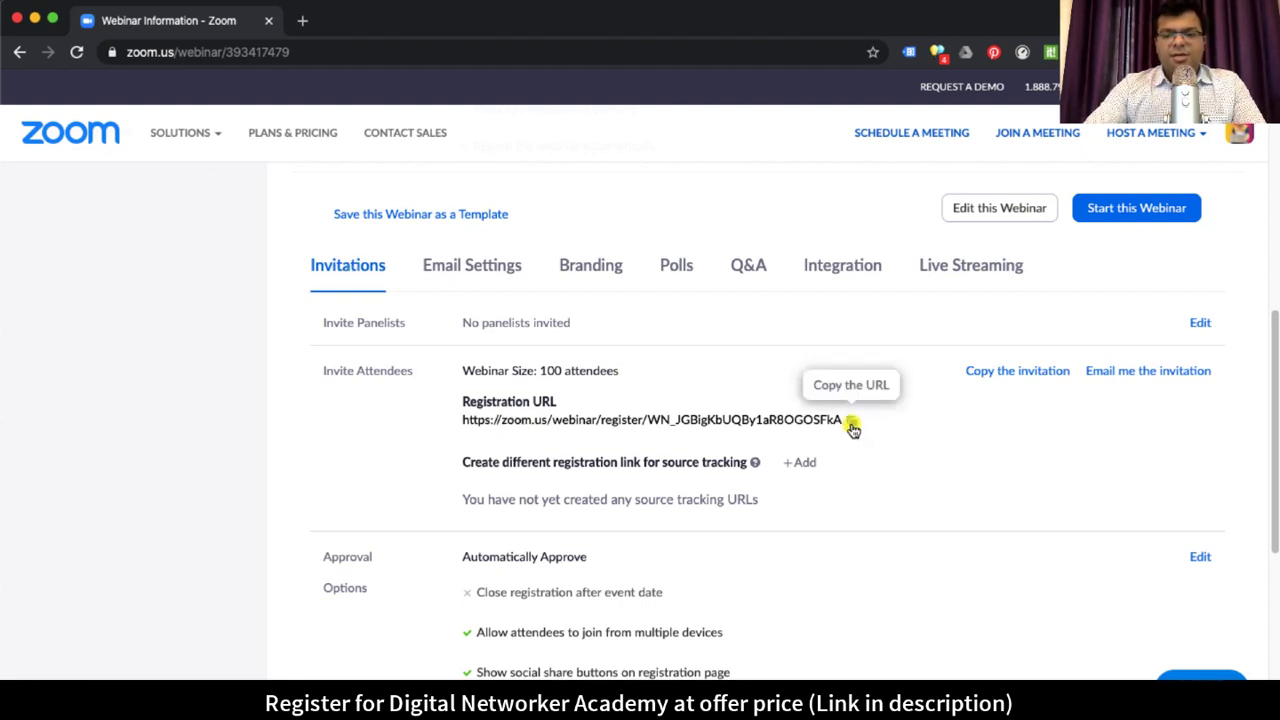
left_click(303, 20)
key("super+v")
key("Return")
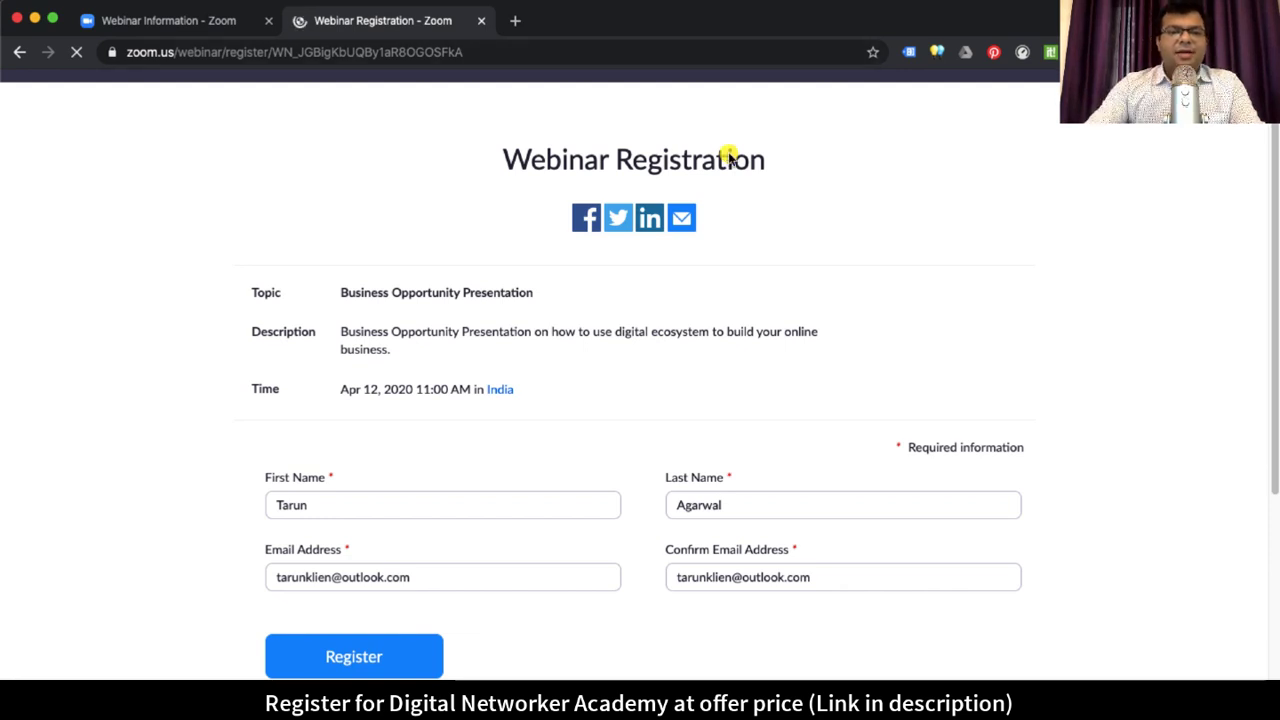
key("ctrl+shift+Tab")
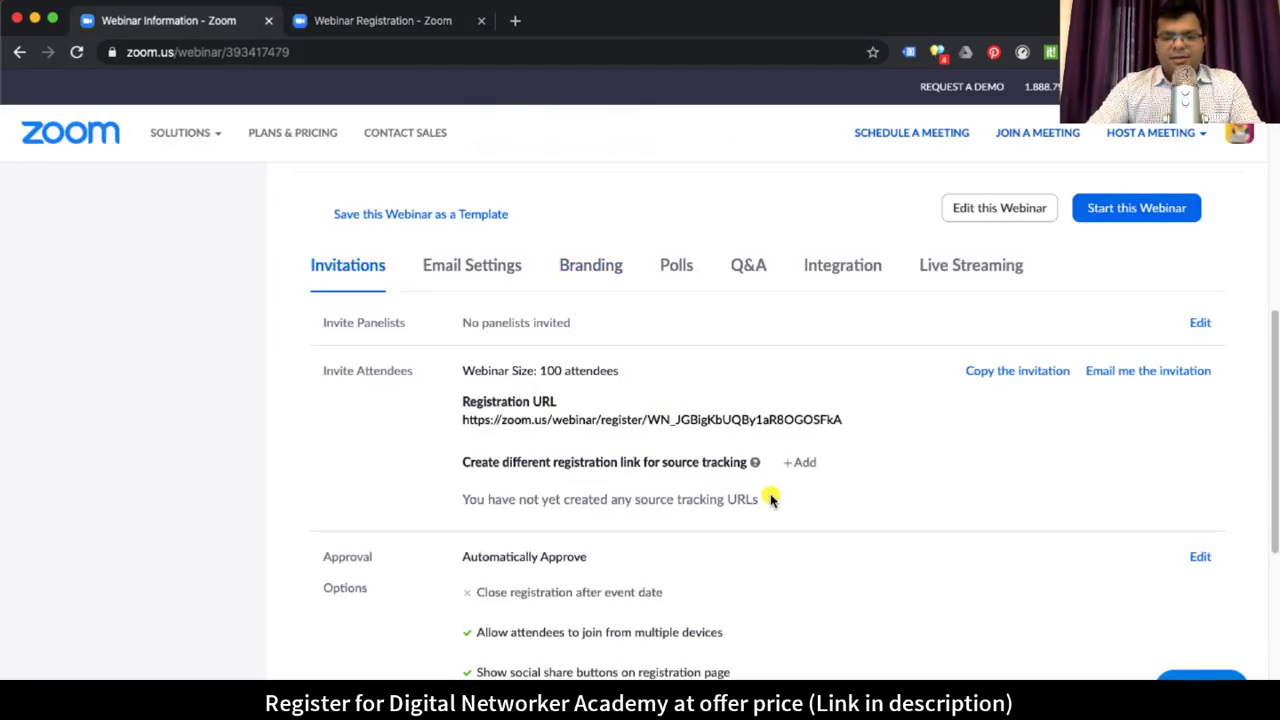
left_click_drag(465, 420, 748, 428)
left_click(852, 420)
left_click(1102, 469)
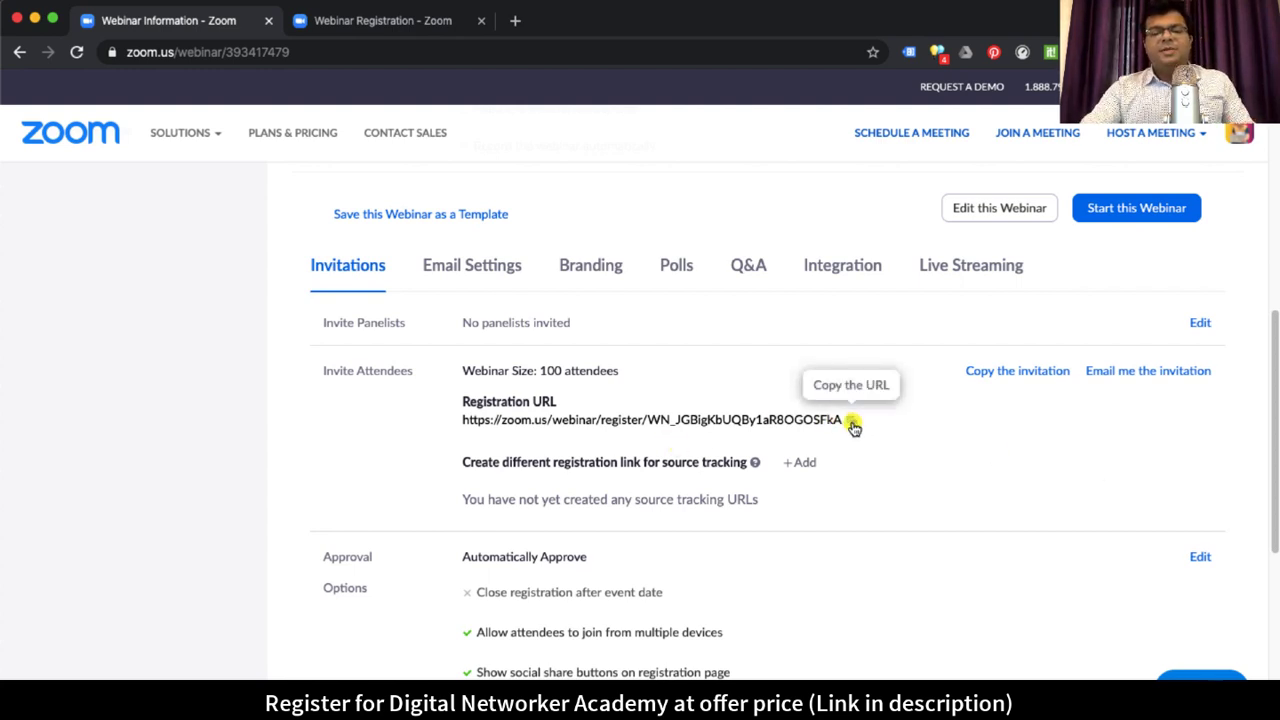
left_click(368, 22)
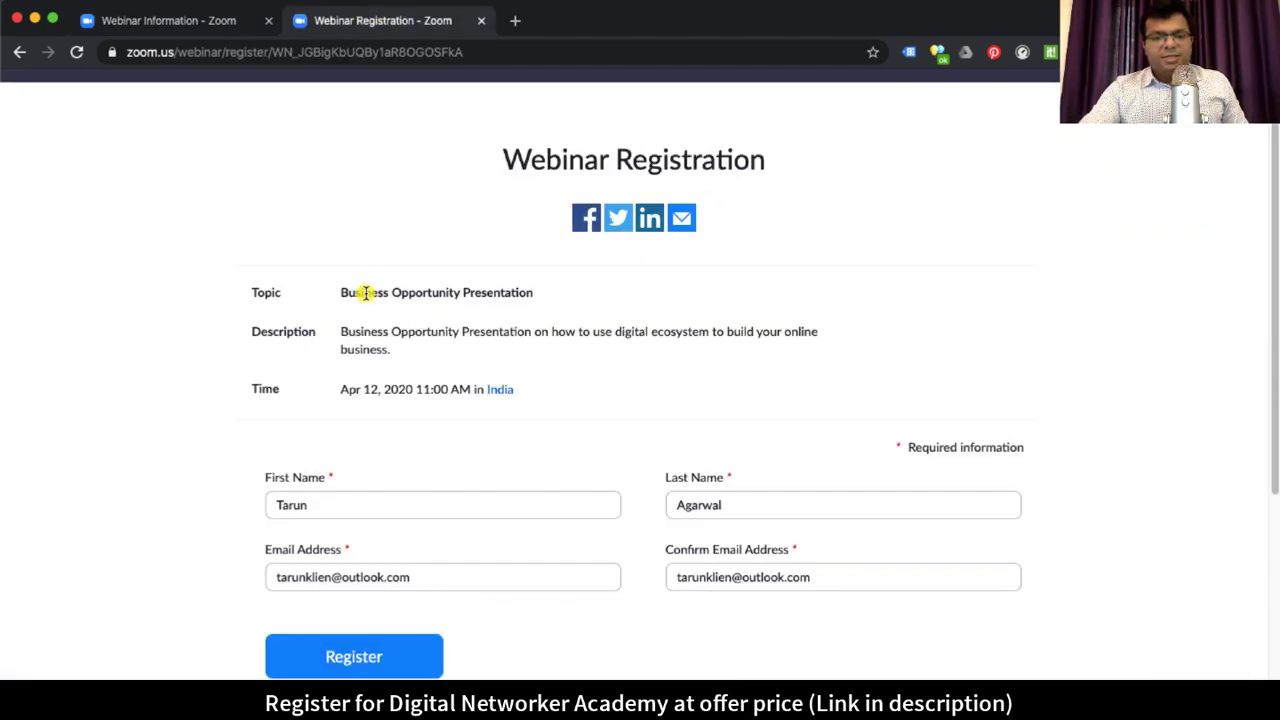
left_click_drag(364, 293, 533, 293)
left_click_drag(364, 332, 505, 332)
left_click_drag(367, 389, 478, 389)
scroll(336, 467, "down", 1)
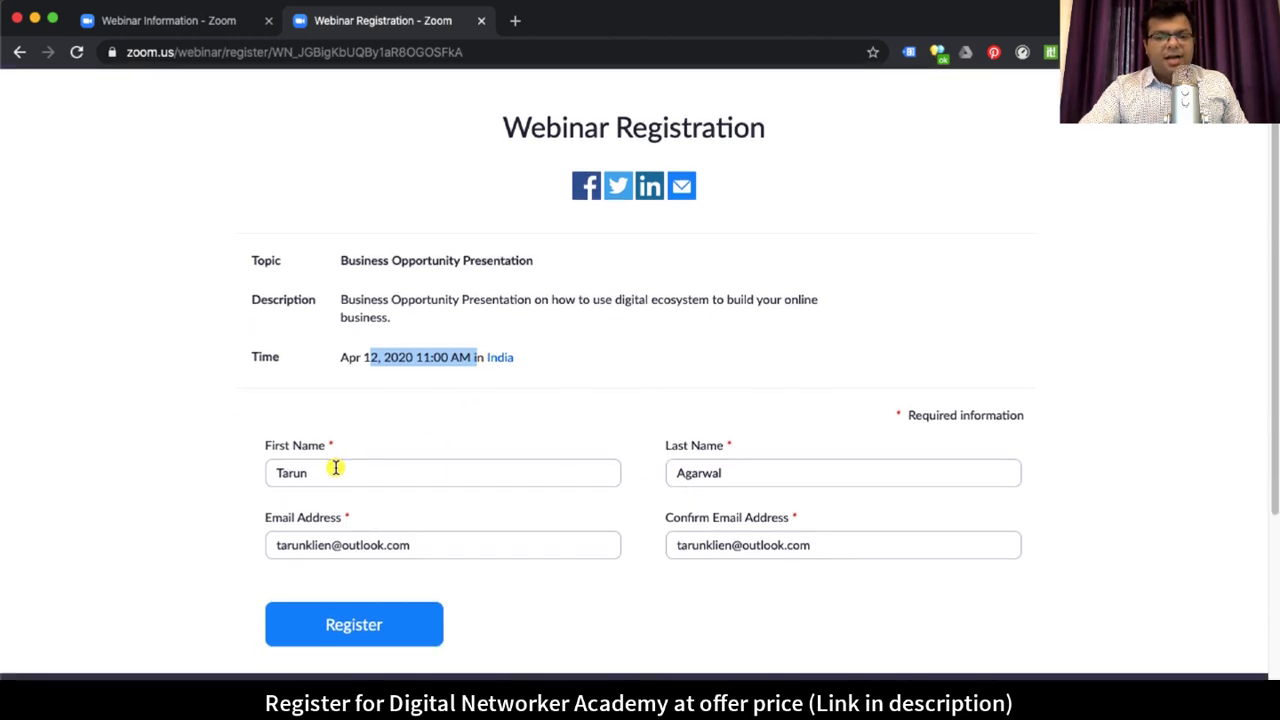
left_click(336, 467)
left_click(756, 470)
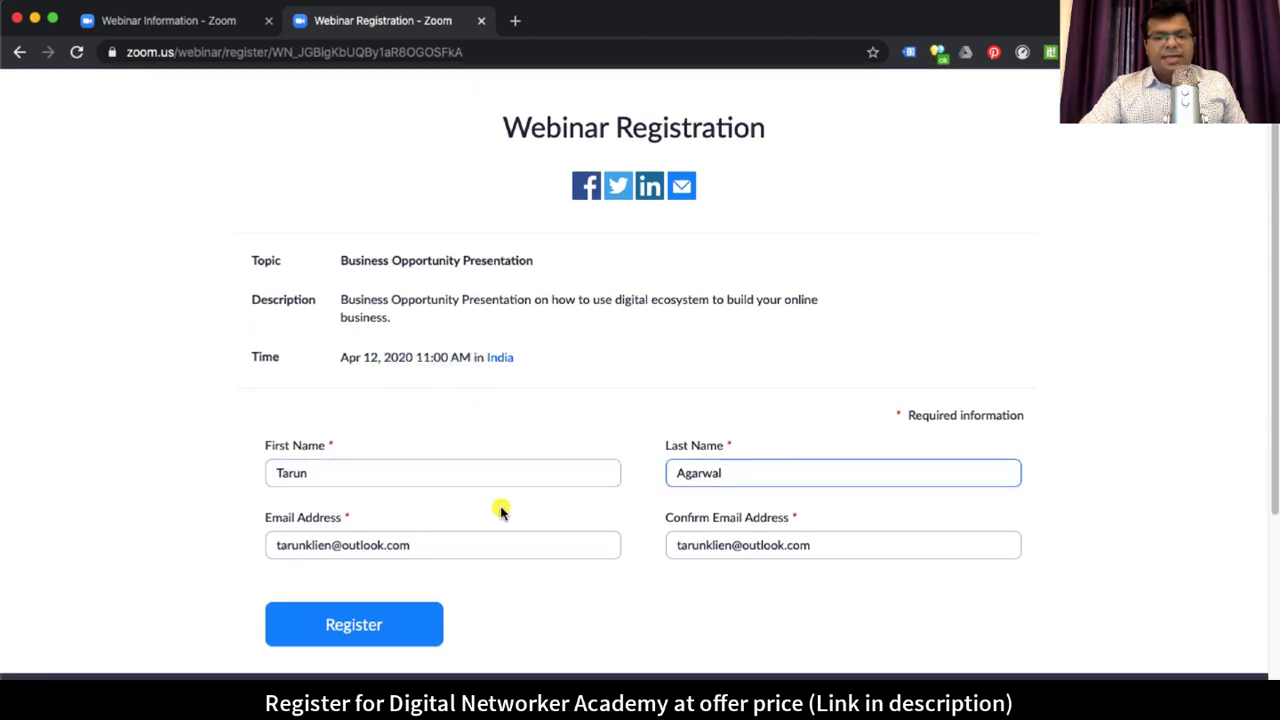
left_click(441, 549)
left_click(877, 540)
left_click(1160, 514)
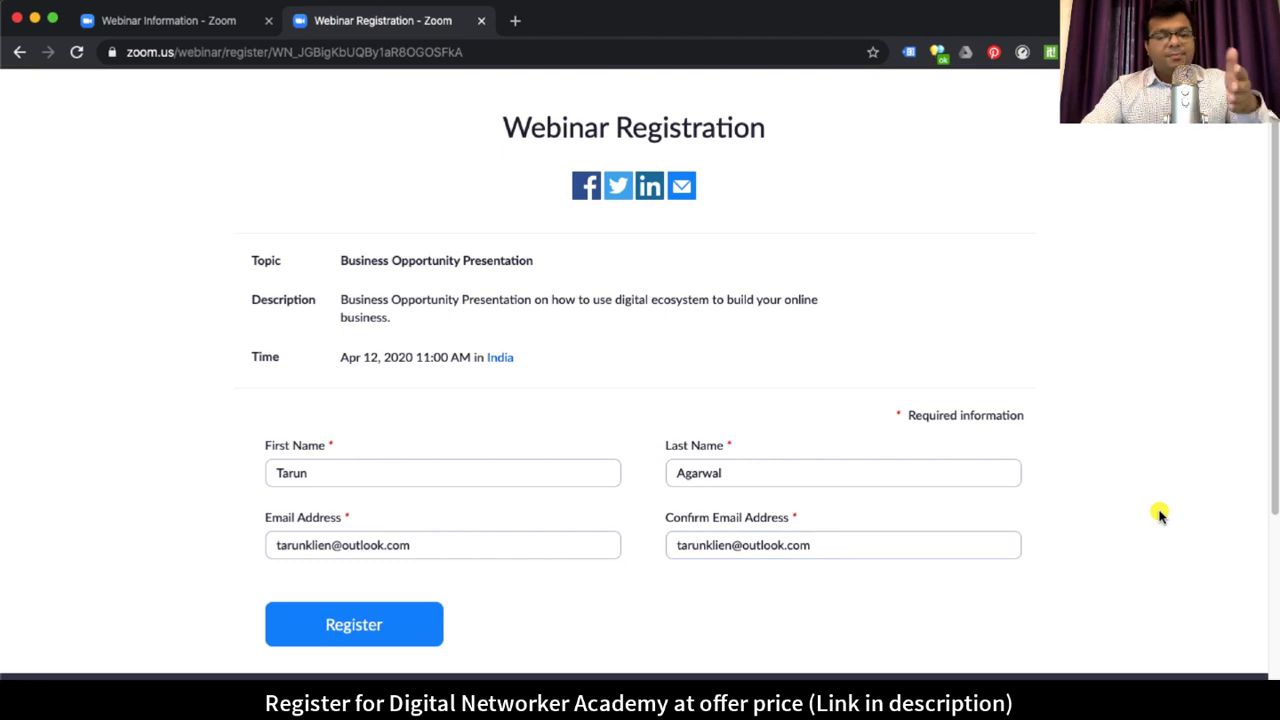
left_click_drag(283, 470, 604, 467)
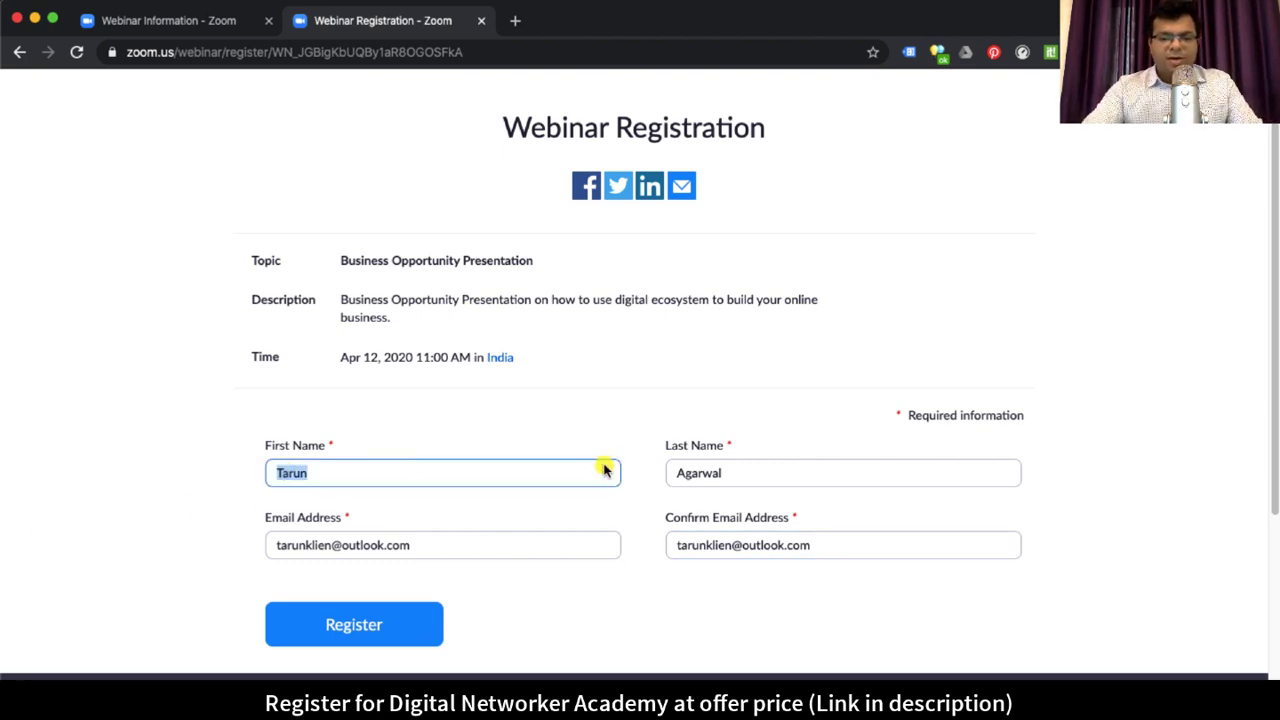
left_click(675, 470)
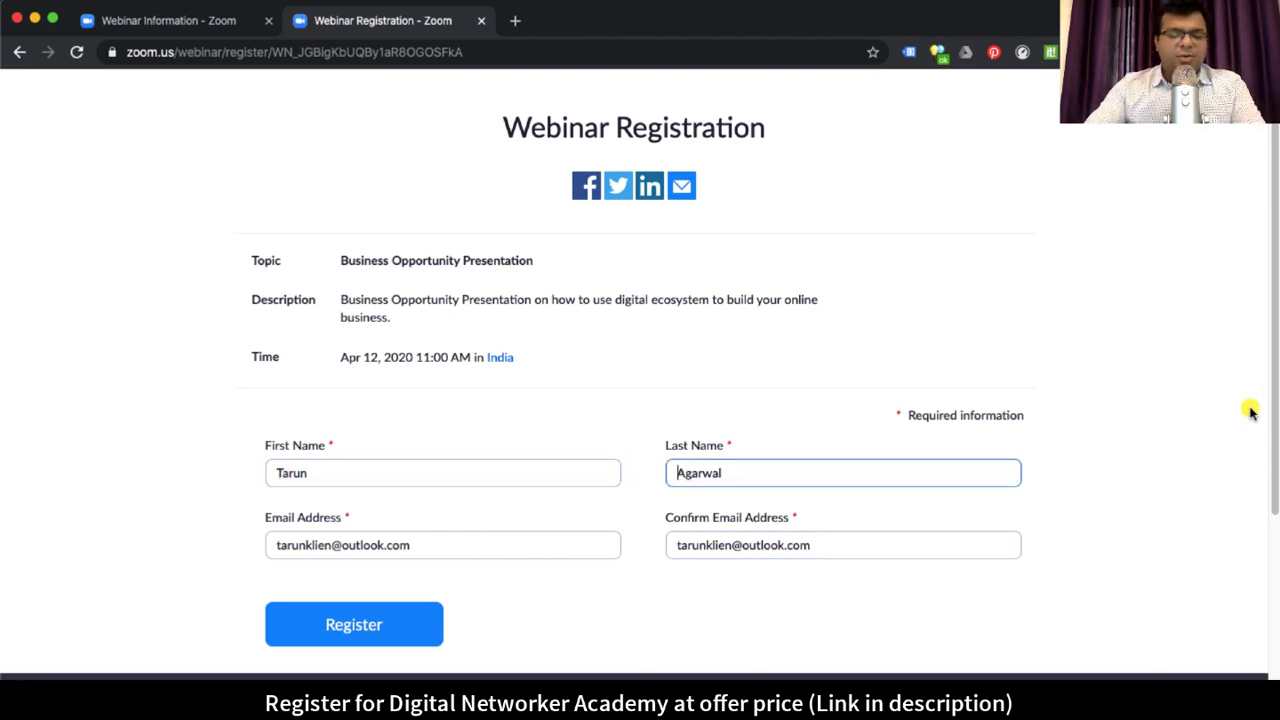
left_click(337, 470)
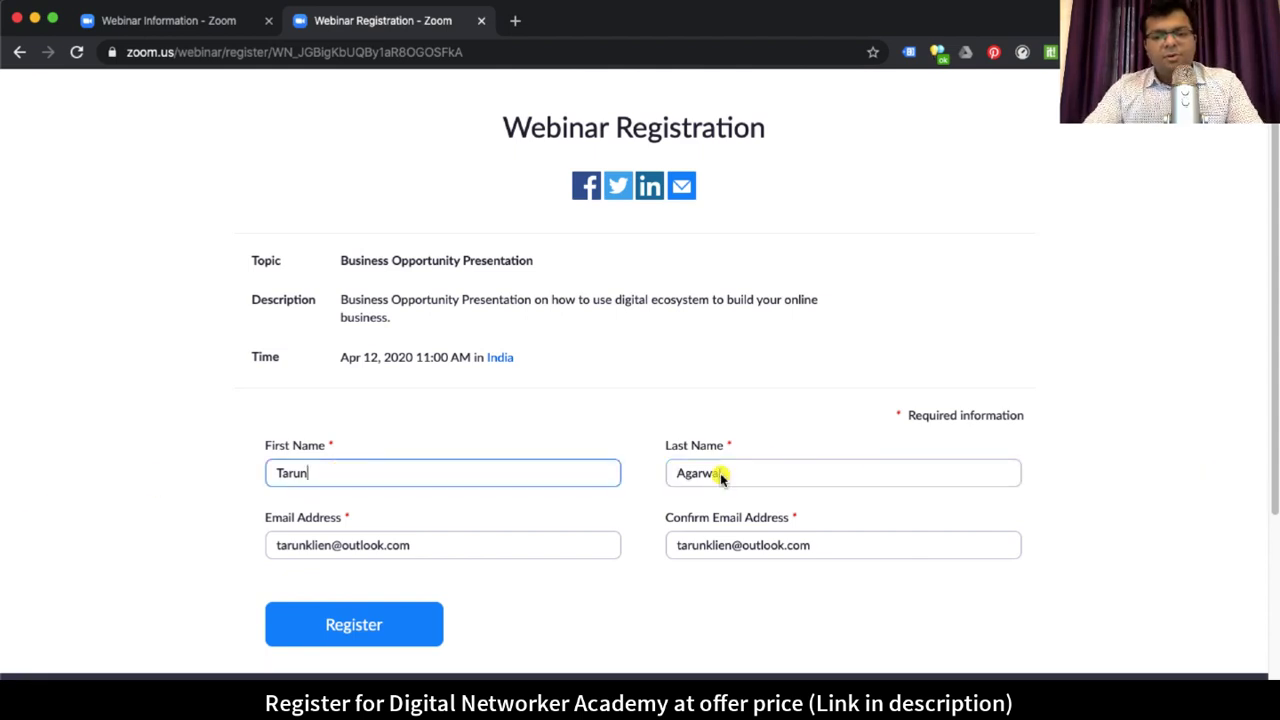
left_click(1150, 427)
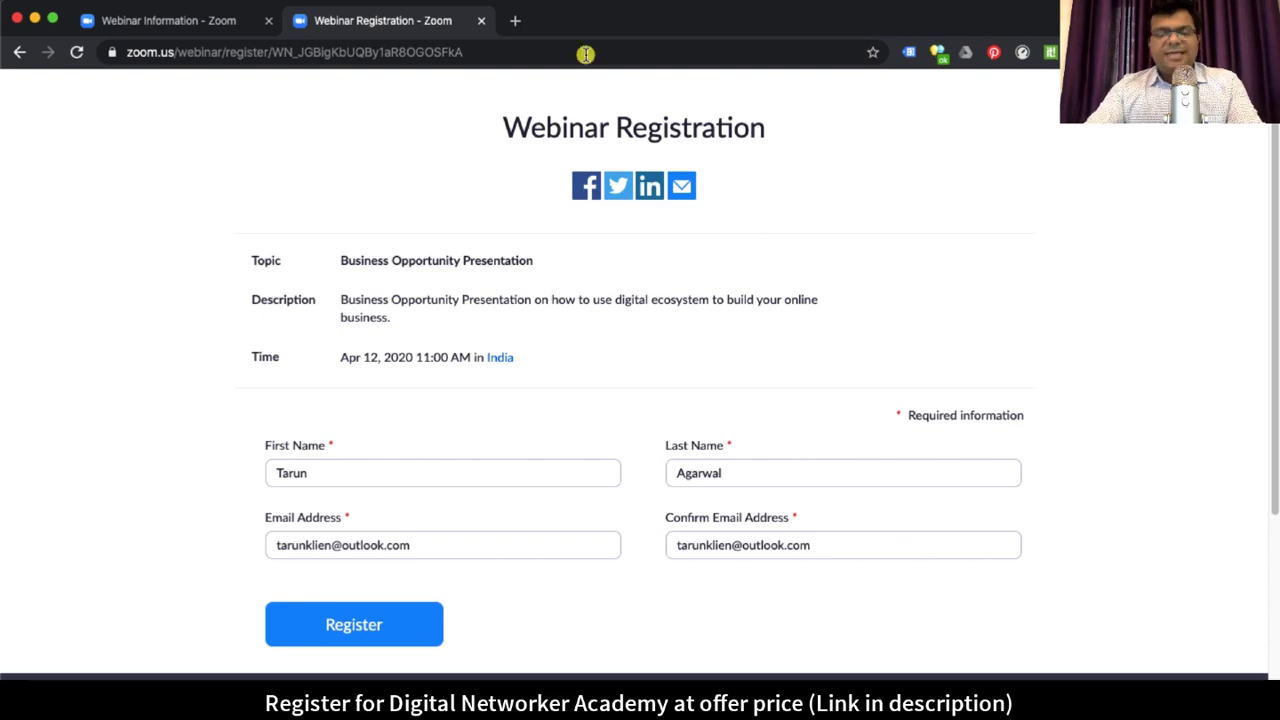
Step: Close the registration tab and highlight Registrants: 0 with Automatically Approved status
left_click(481, 20)
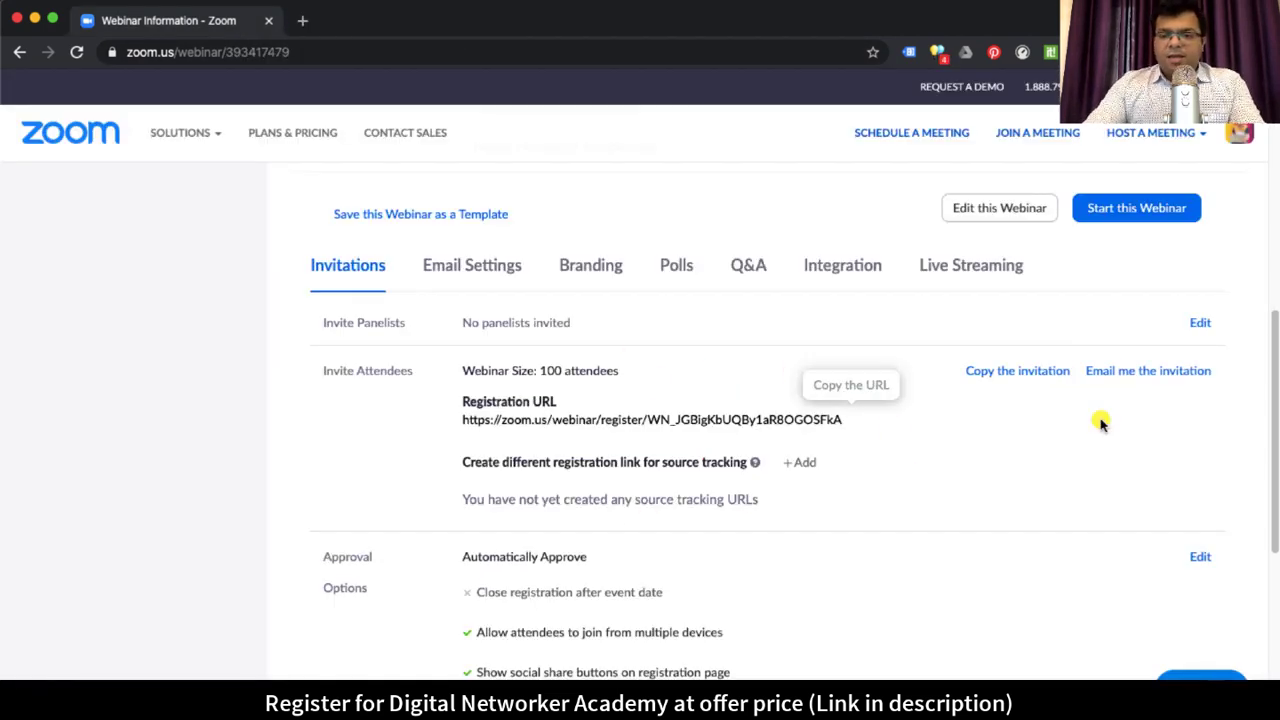
scroll(860, 480, "down", 1)
scroll(880, 484, "down", 5)
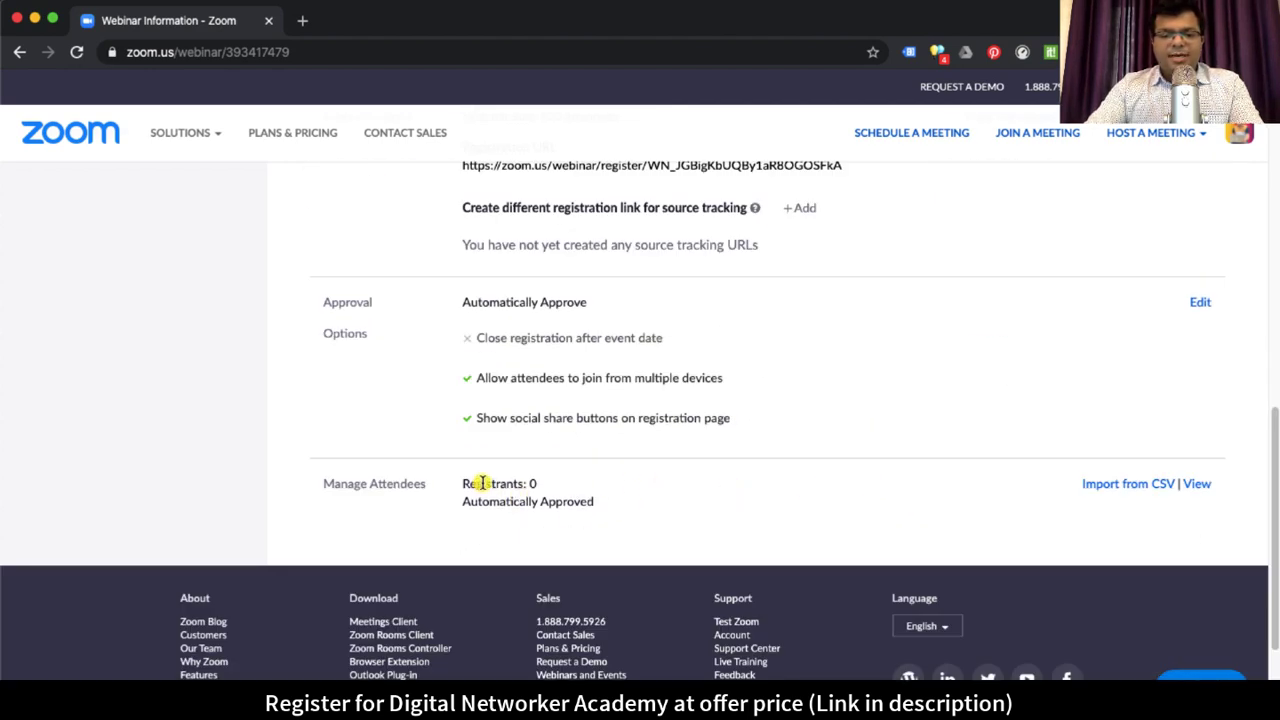
left_click_drag(481, 483, 609, 500)
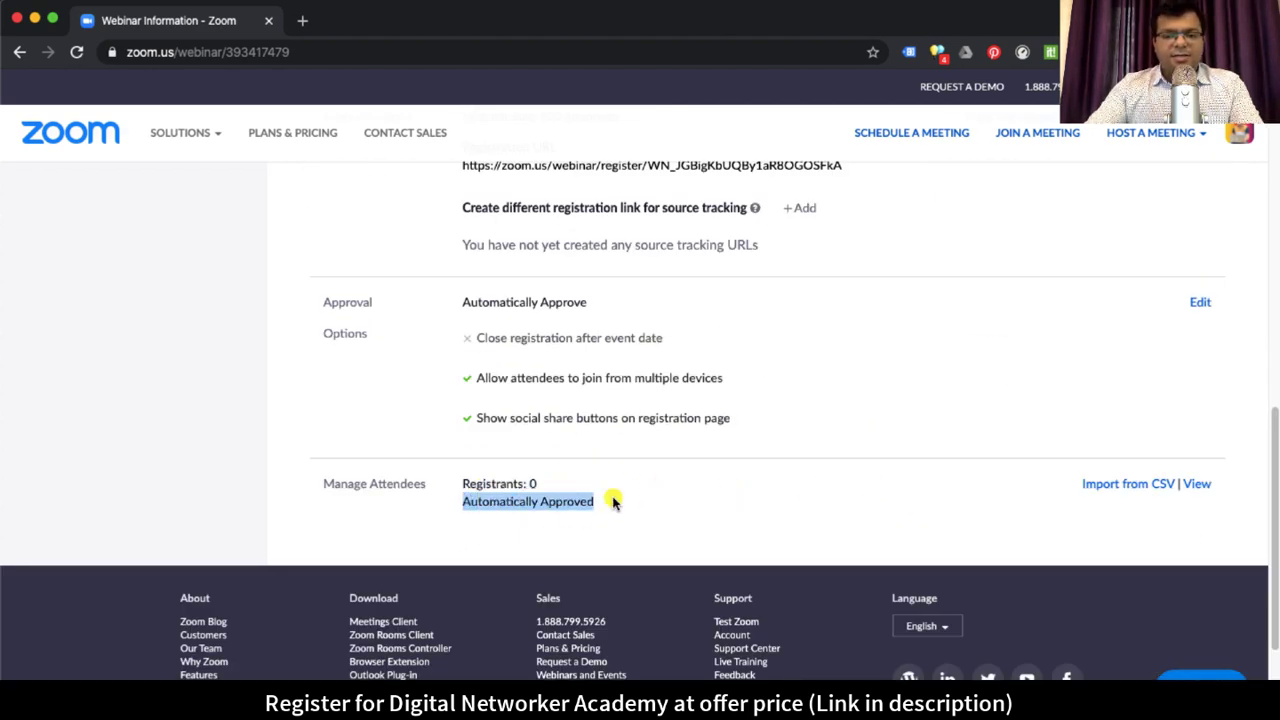
left_click(711, 509)
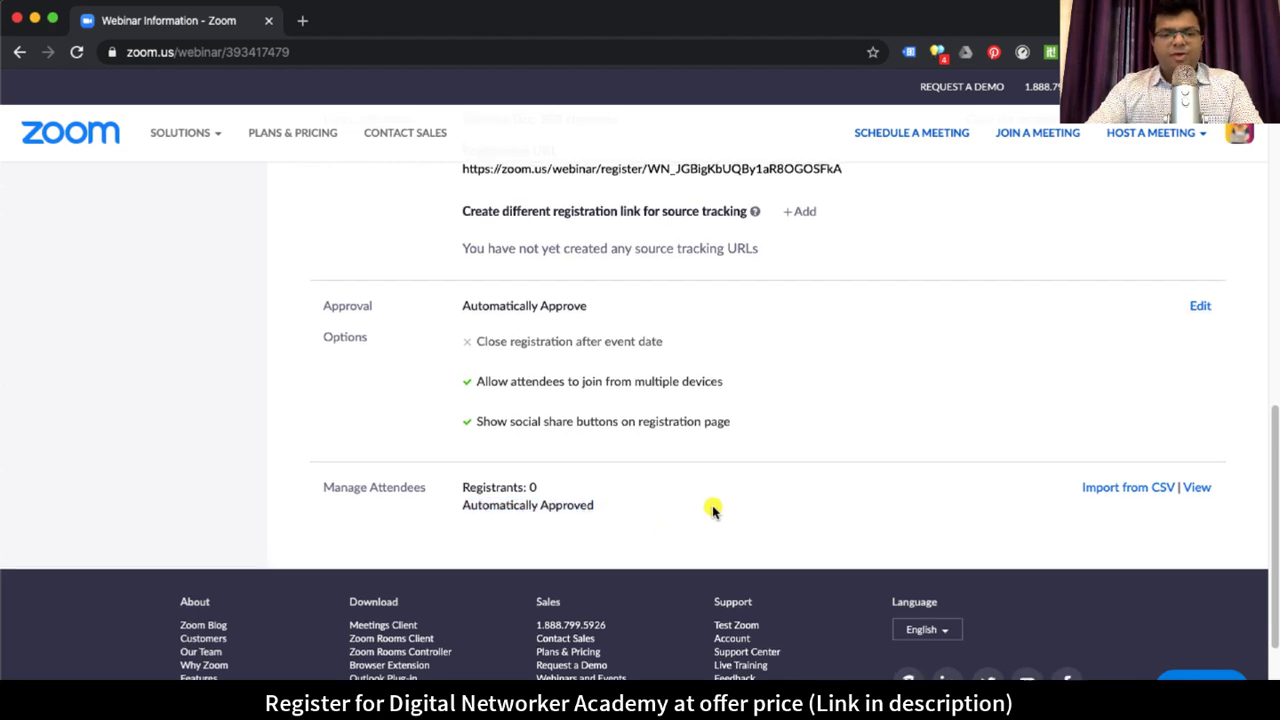
Step: Highlight the Automatically Approve setting and scroll through the Invitations details
scroll(712, 510, "up", 5)
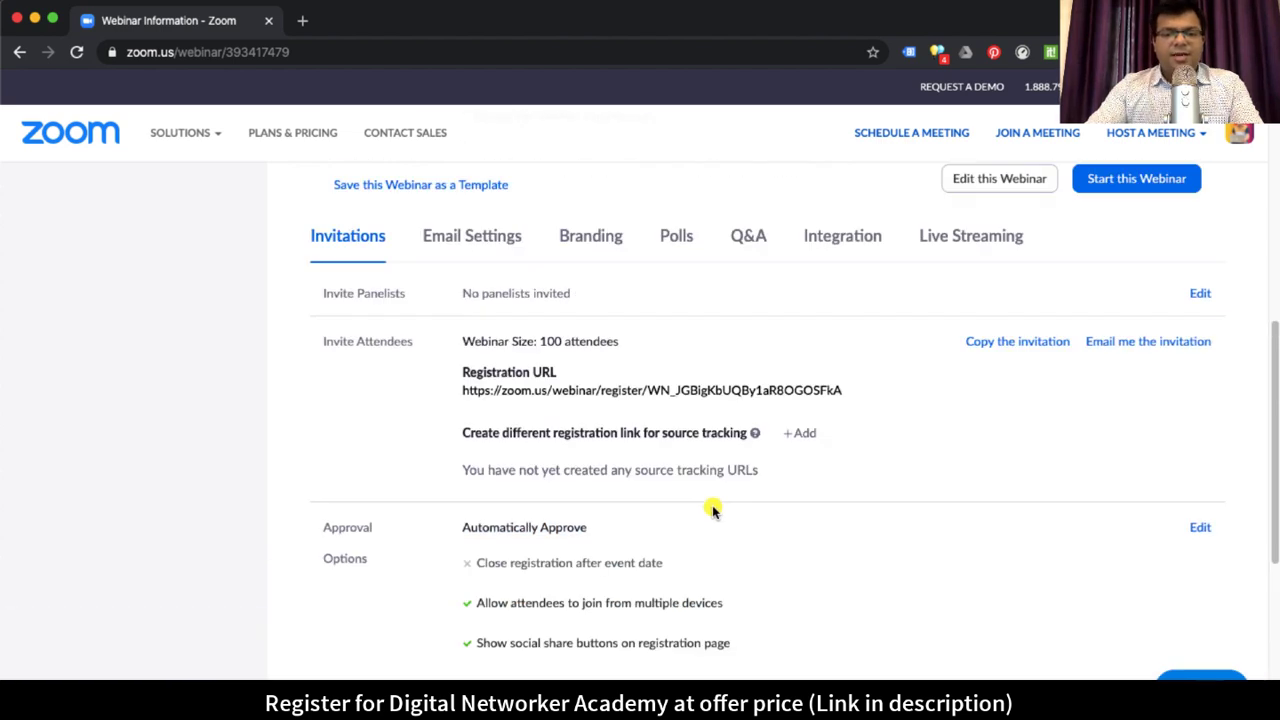
left_click_drag(538, 527, 591, 527)
left_click(516, 528)
left_click_drag(455, 530, 568, 528)
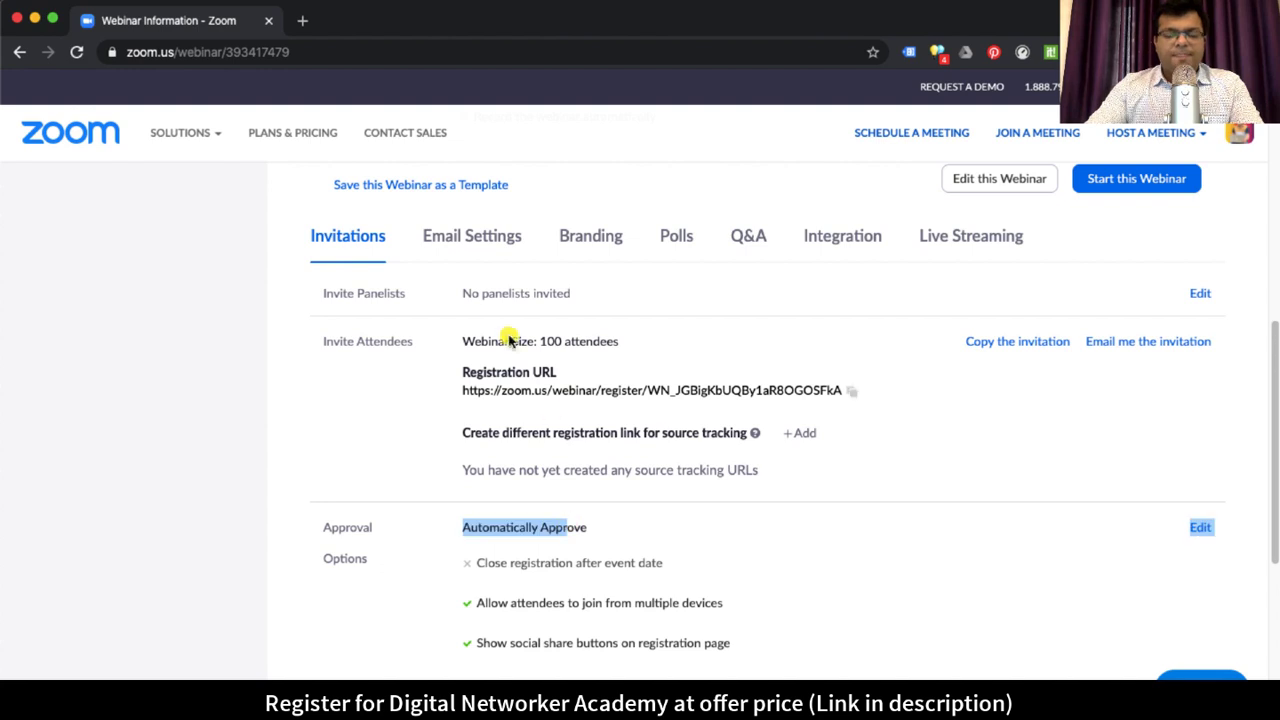
scroll(777, 461, "up", 1)
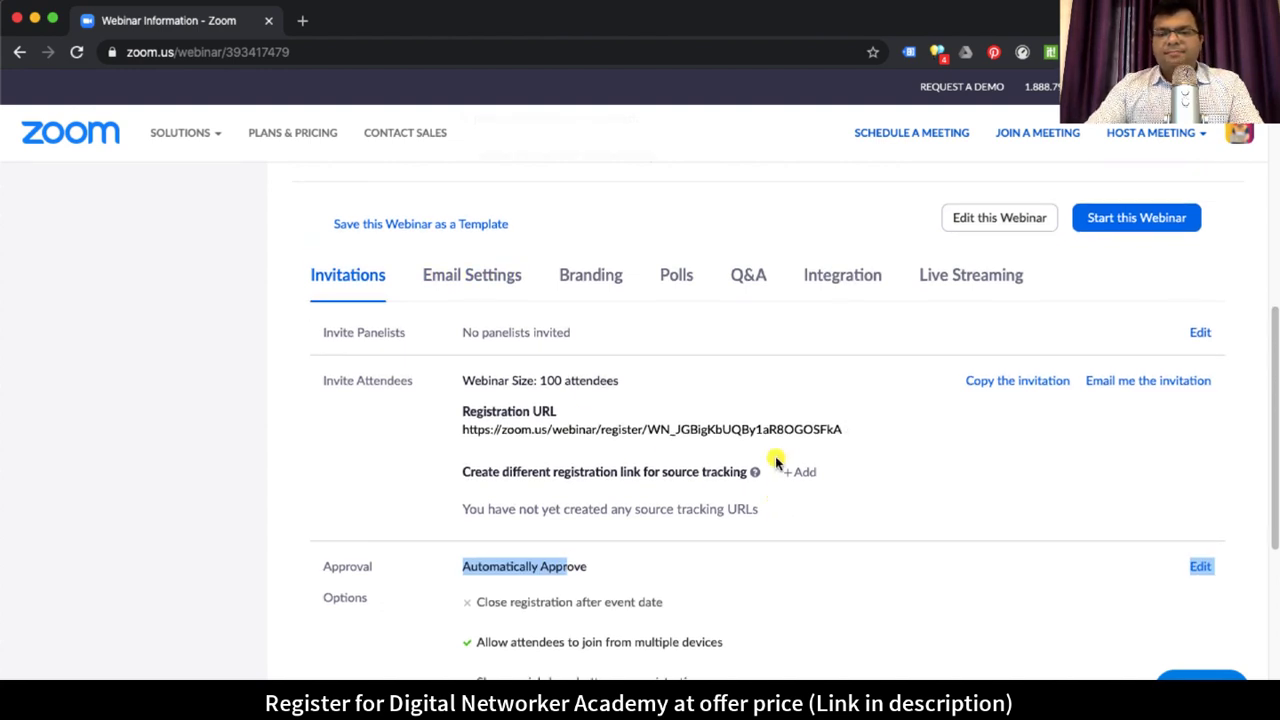
scroll(777, 461, "down", 1)
scroll(777, 461, "down", 1)
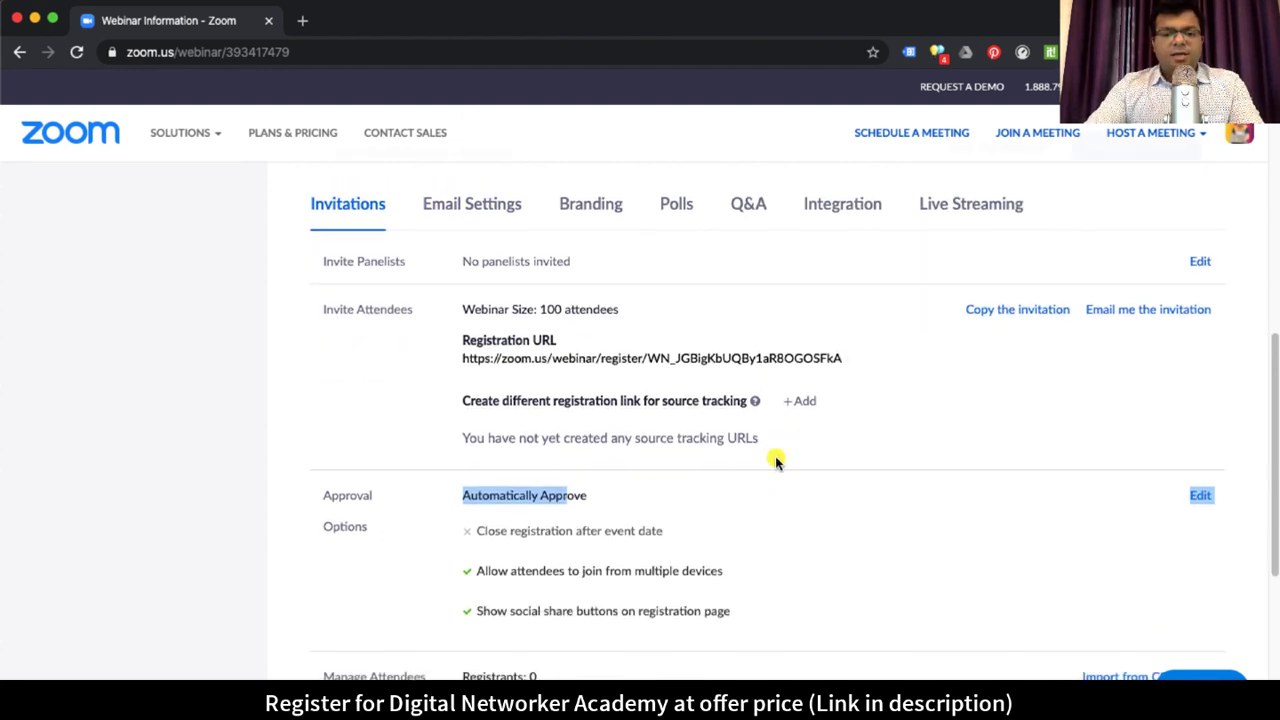
scroll(651, 509, "down", 5)
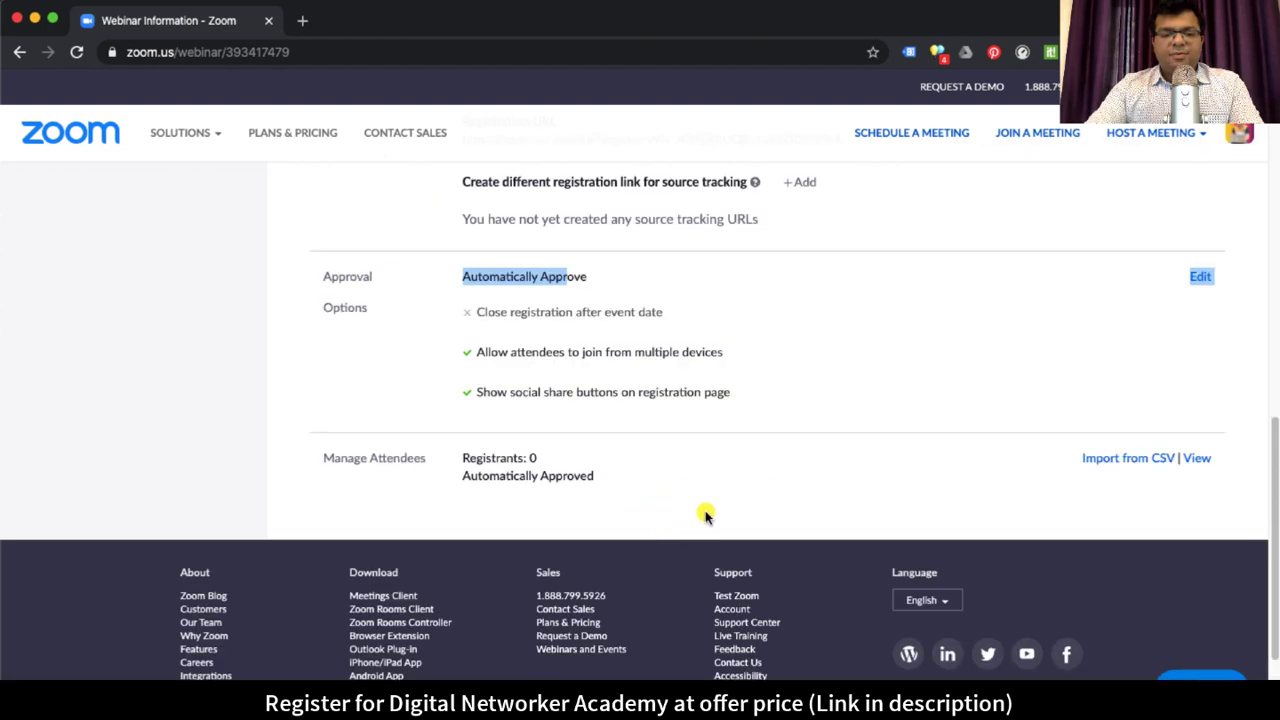
scroll(705, 516, "up", 7)
scroll(705, 516, "up", 1)
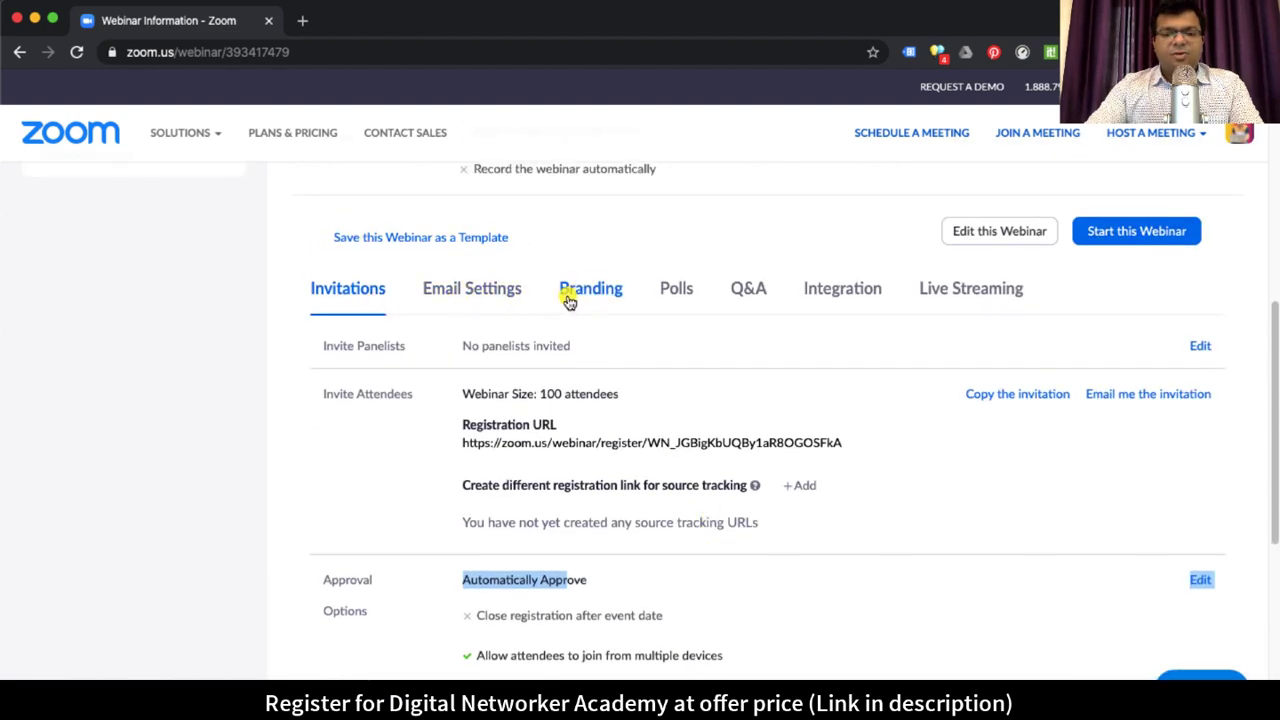
Step: Review the Branding settings, highlighting the banner description and current page title
left_click(591, 293)
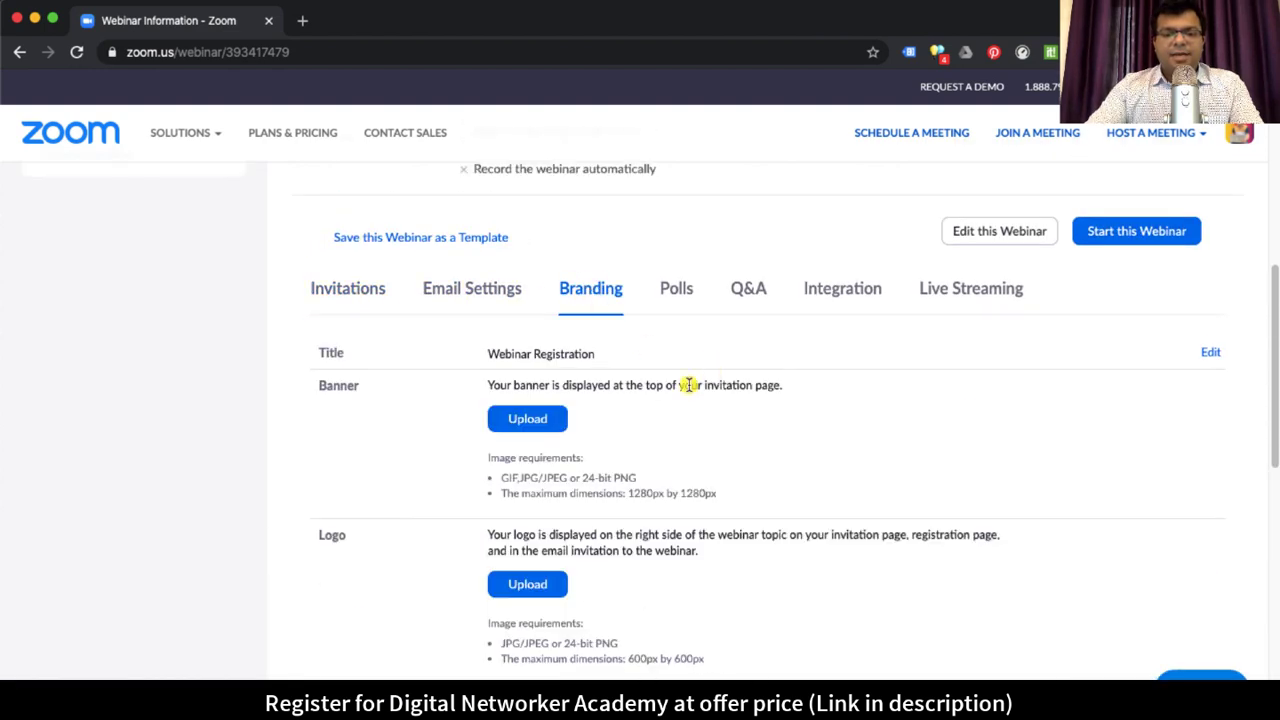
left_click_drag(499, 385, 652, 385)
left_click(493, 389)
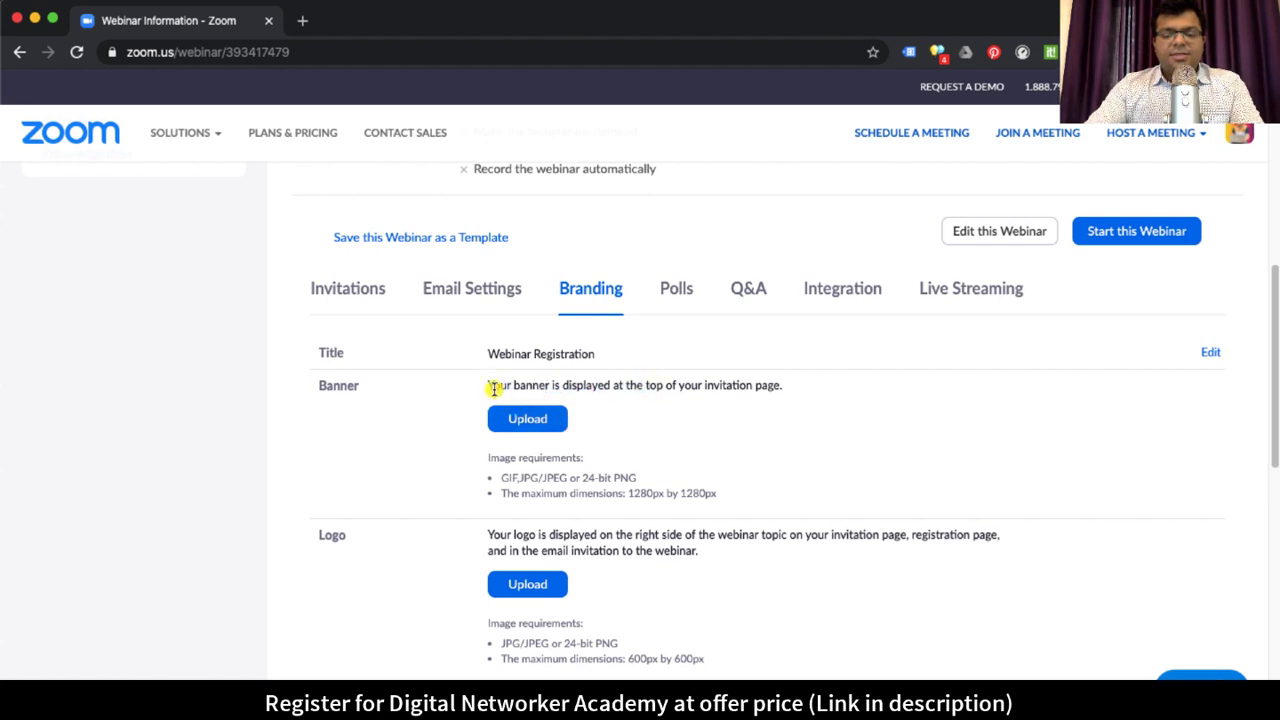
left_click_drag(508, 385, 664, 385)
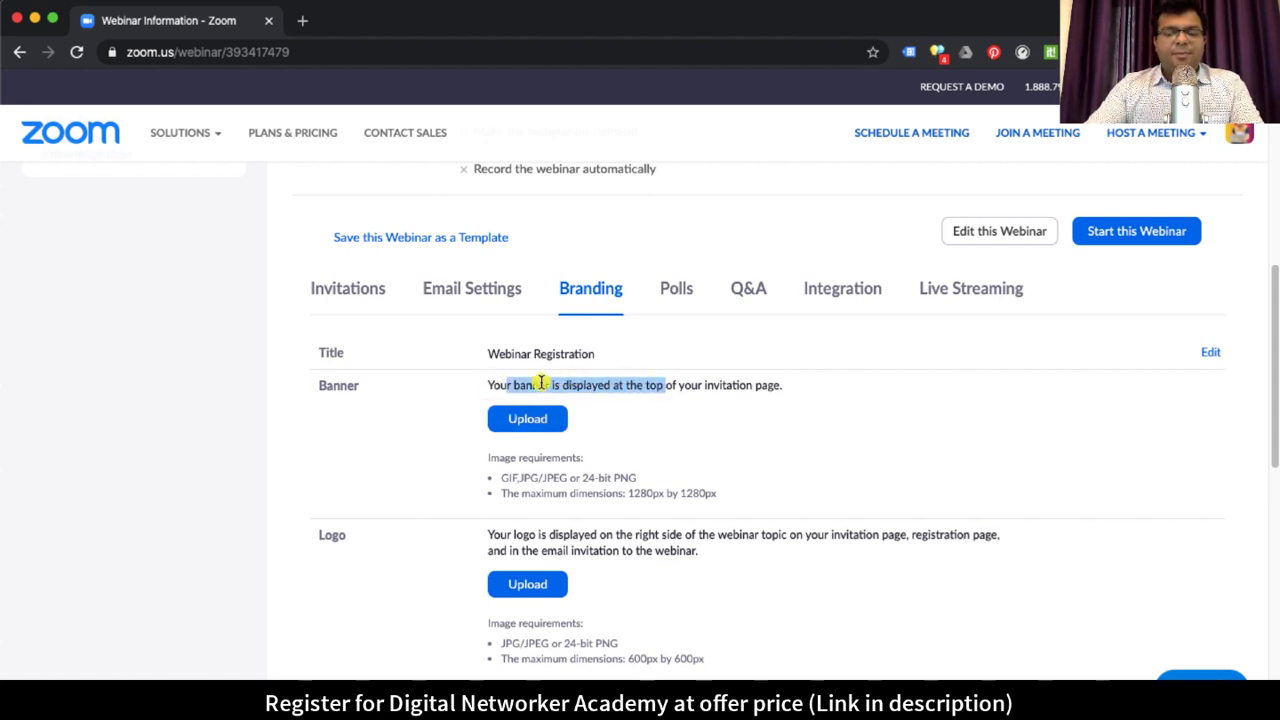
left_click_drag(500, 385, 678, 387)
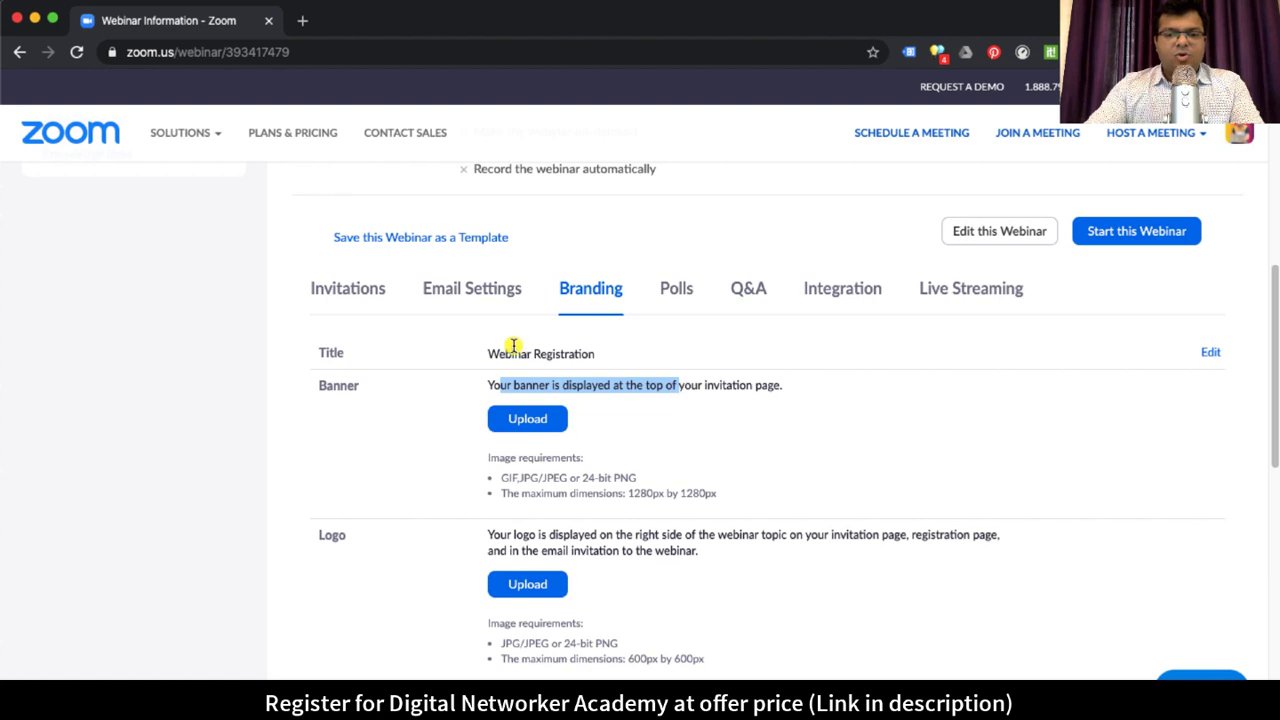
left_click_drag(489, 353, 569, 352)
left_click(569, 352)
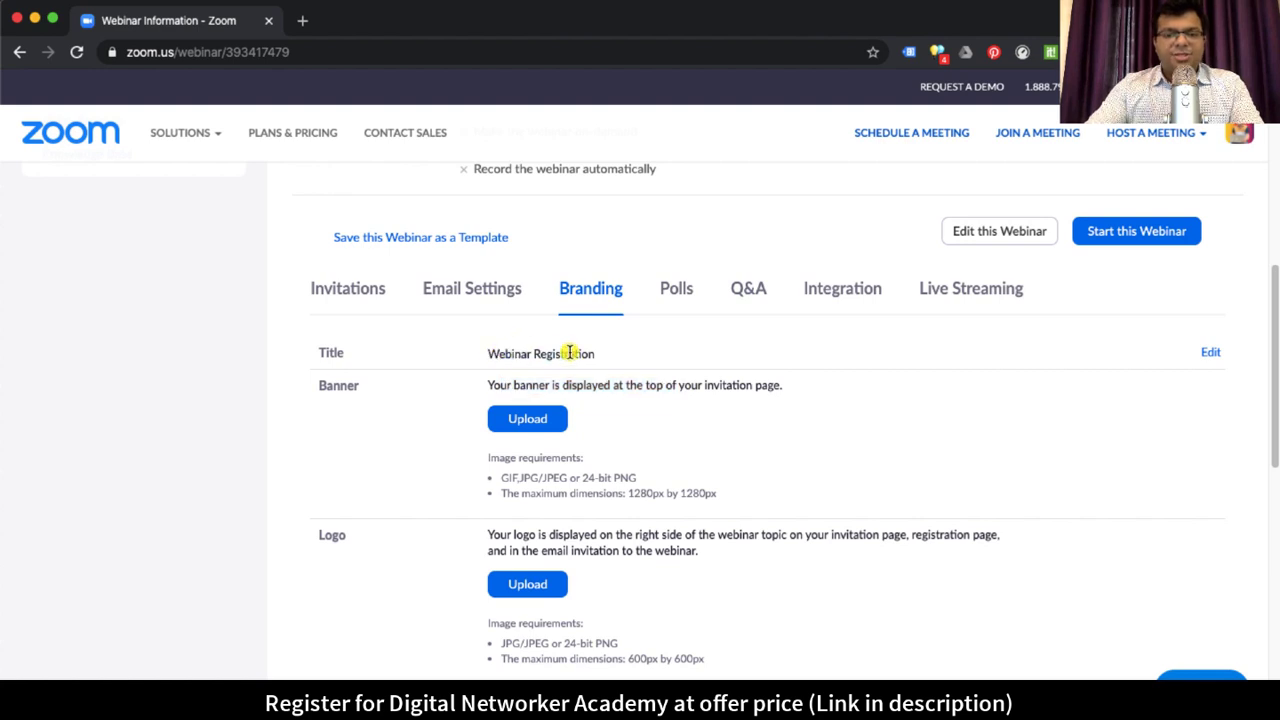
Step: Load the copied registration URL in a new browser tab
left_click(349, 290)
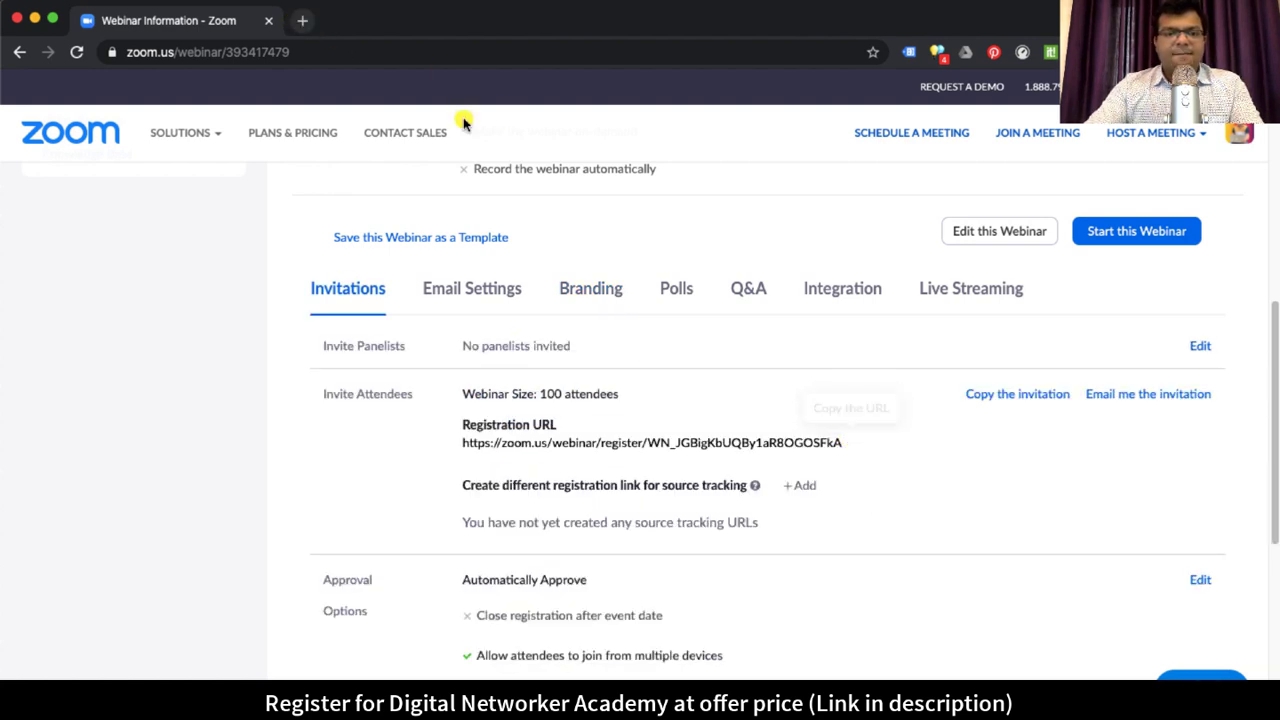
key("ctrl+t")
key("Return")
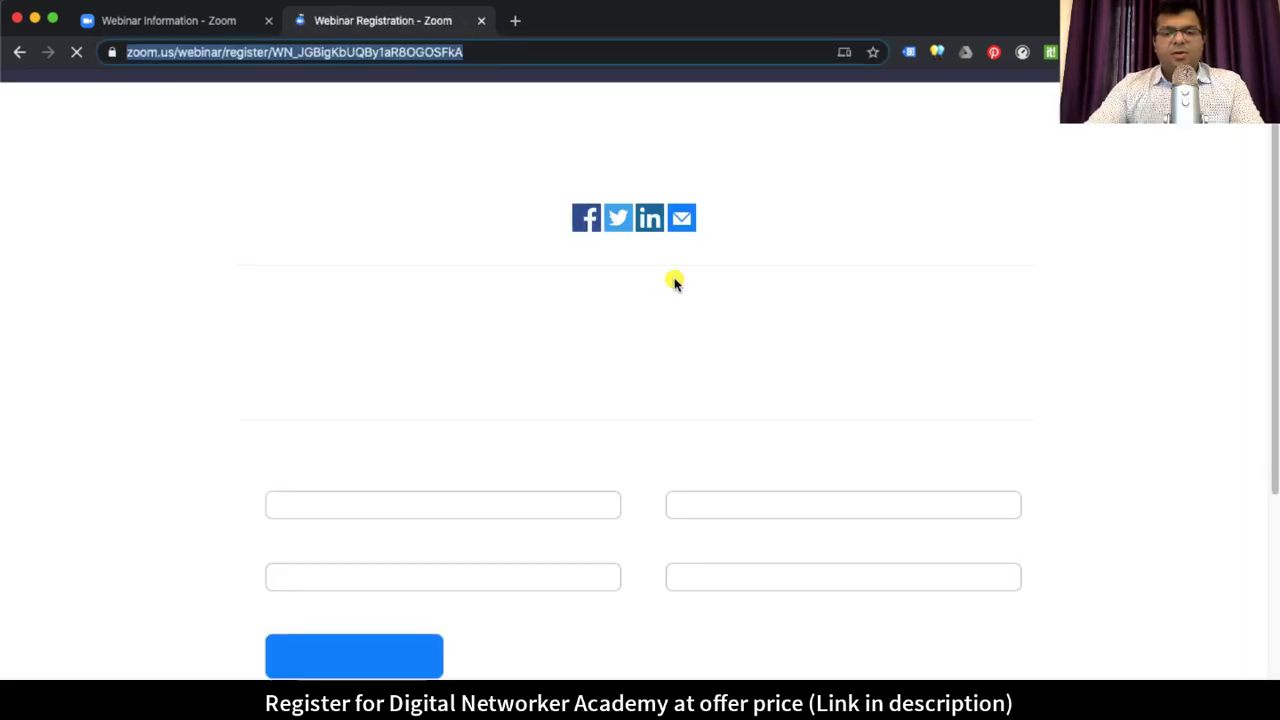
Step: Compare the registration page heading with the current title under Branding
left_click_drag(503, 160, 750, 163)
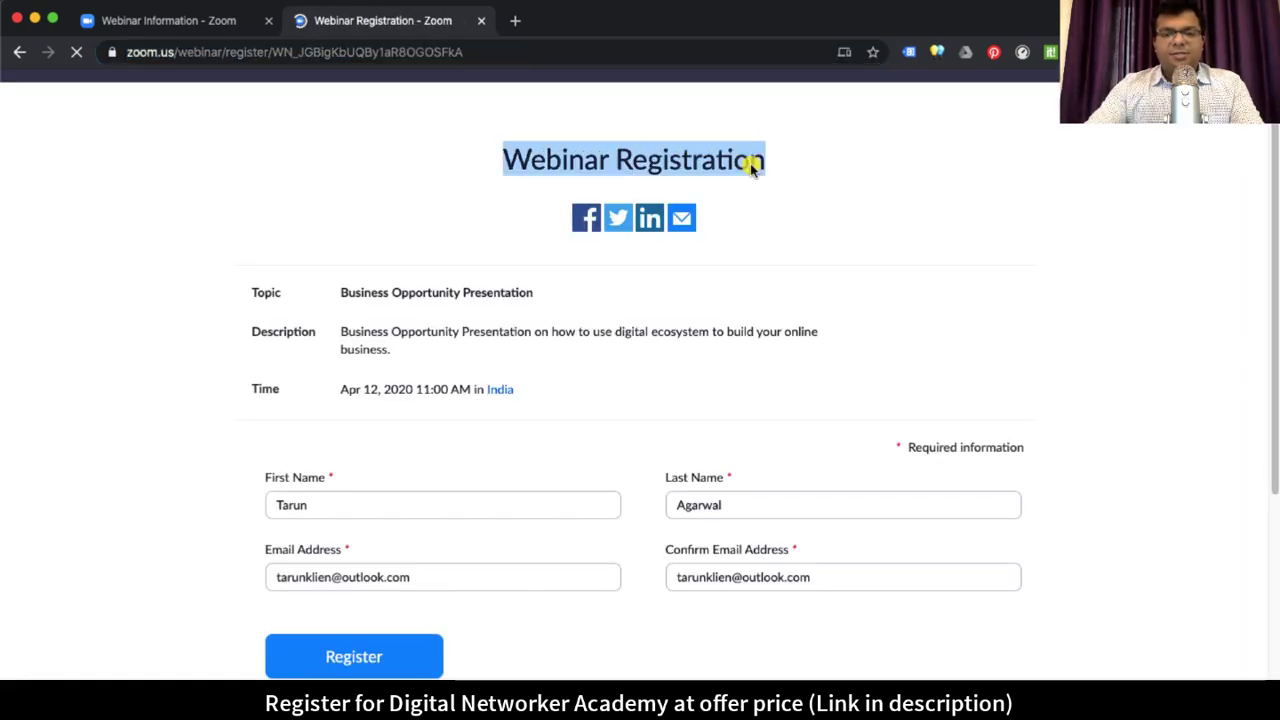
key("ctrl+shift+Tab")
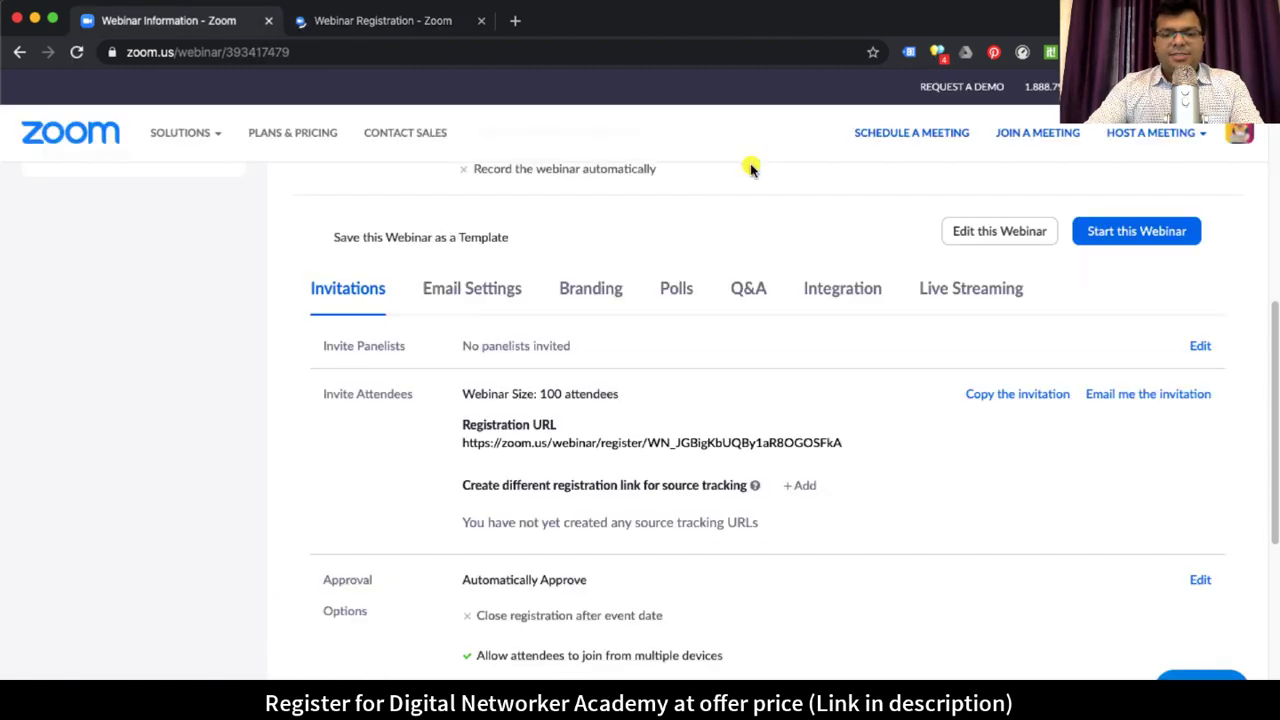
left_click(600, 290)
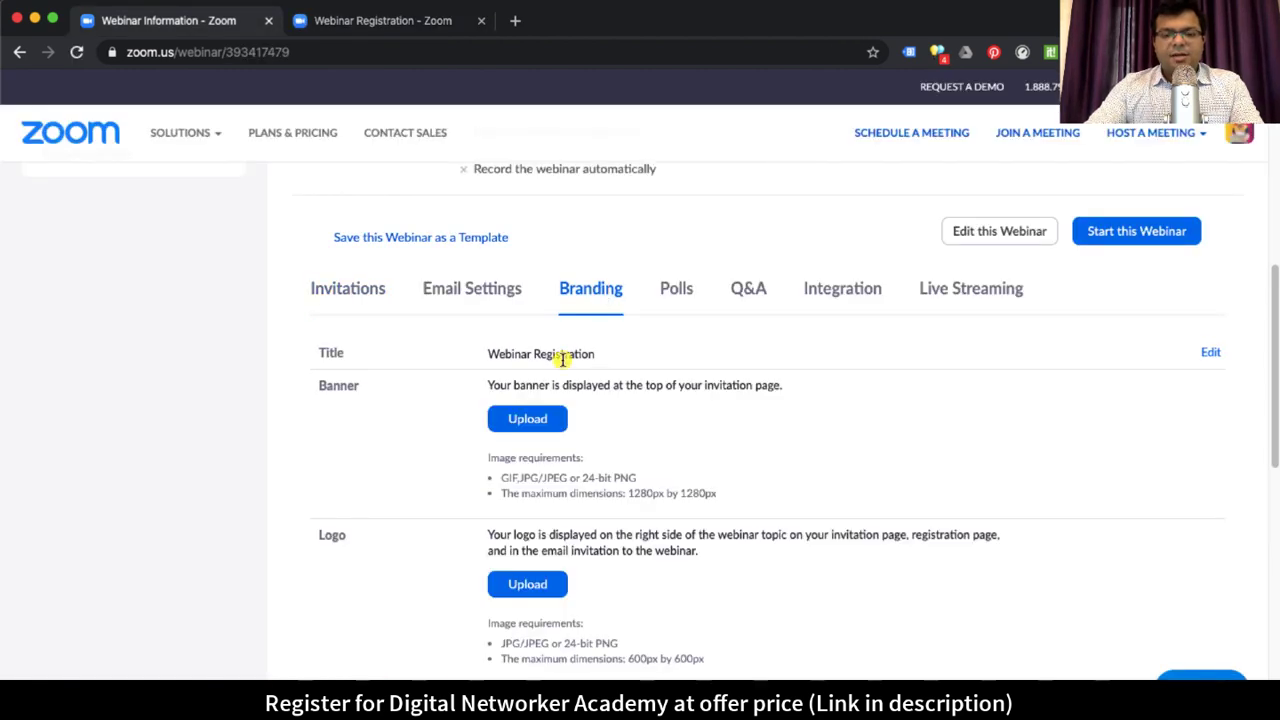
left_click_drag(563, 360, 598, 358)
Step: Change the page title to 'Webinar on How to Earn from Home' and save it
left_click(1211, 354)
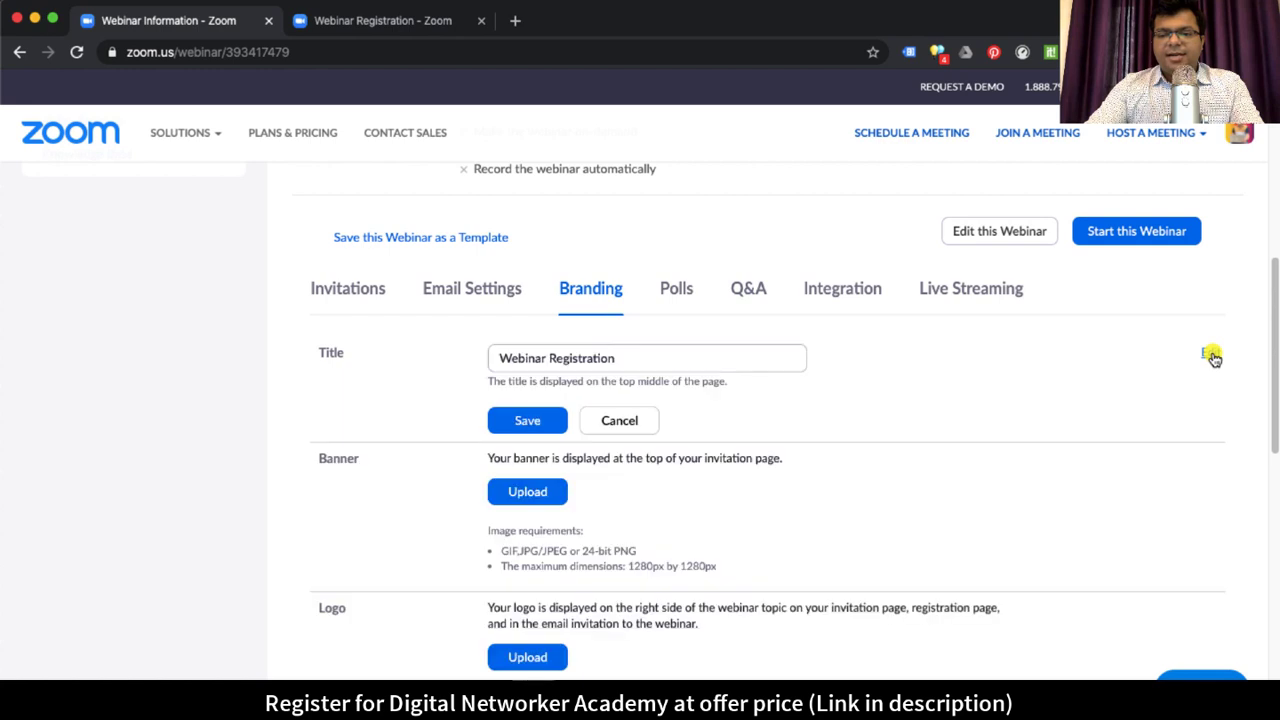
triple_click(652, 358)
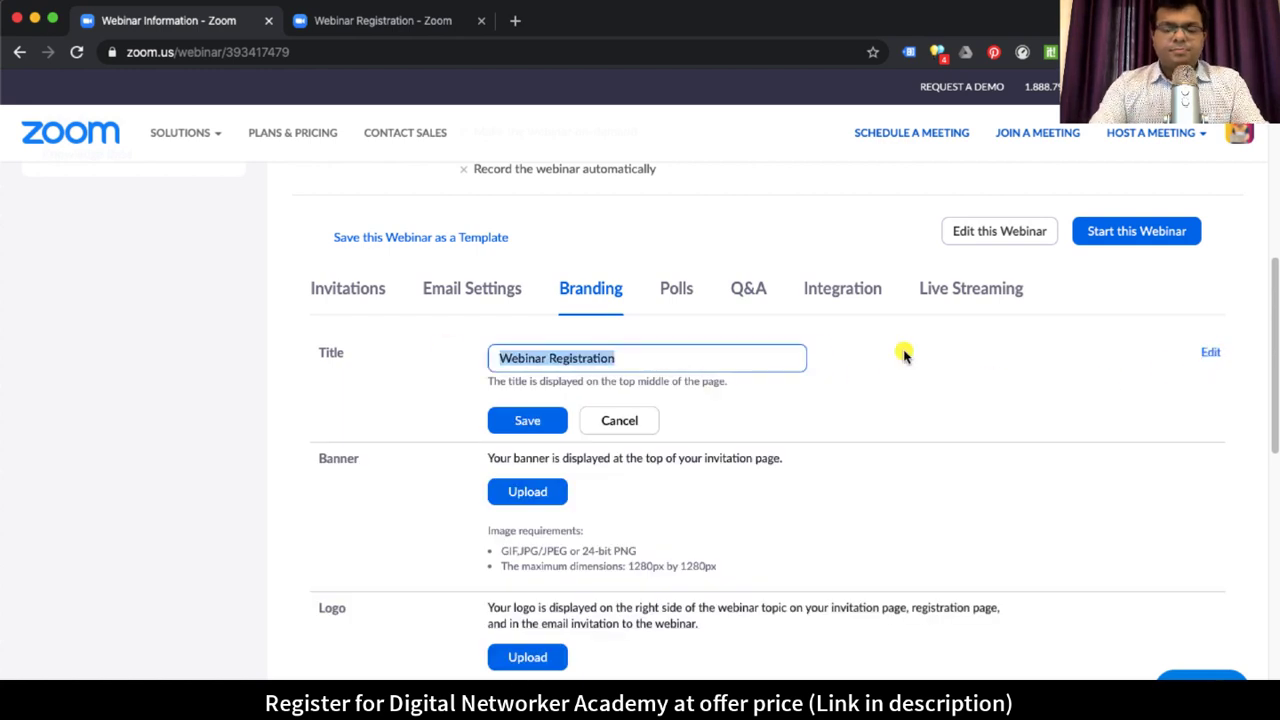
type("SWebina")
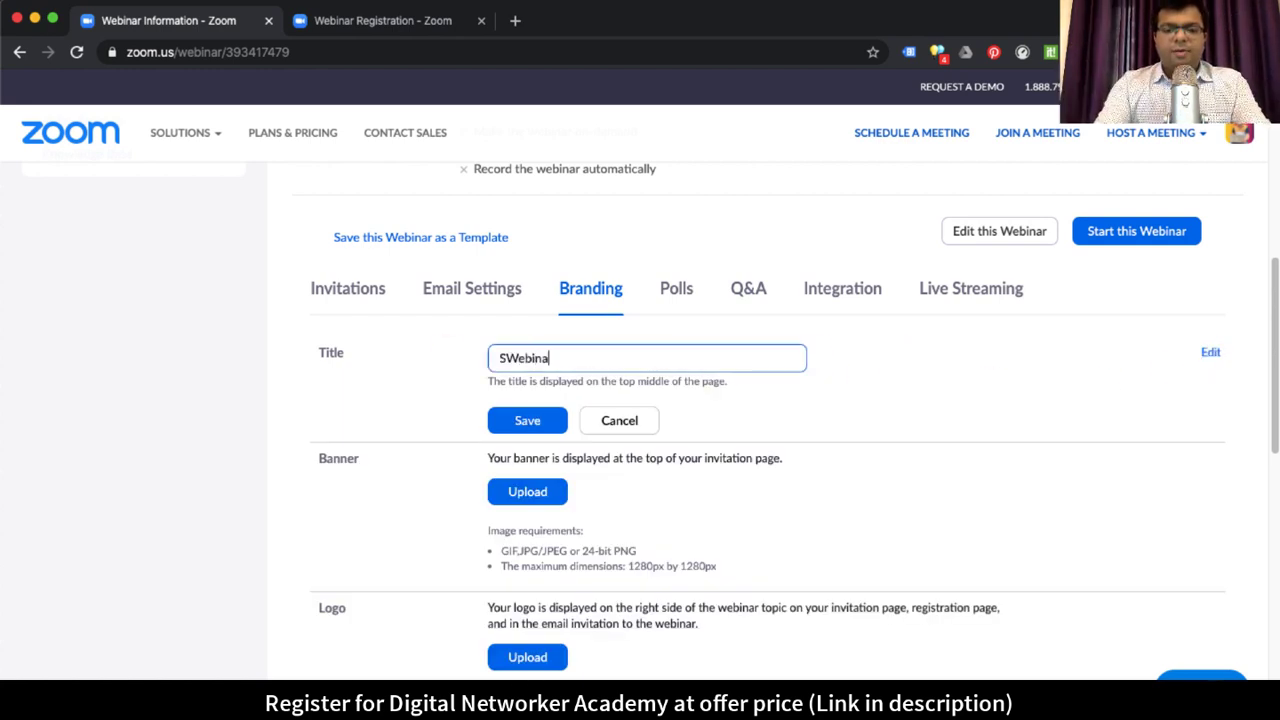
key("BackSpace")
key("BackSpace")
key("BackSpace")
key("BackSpace")
key("BackSpace")
key("BackSpace")
type("webin")
key("super+a")
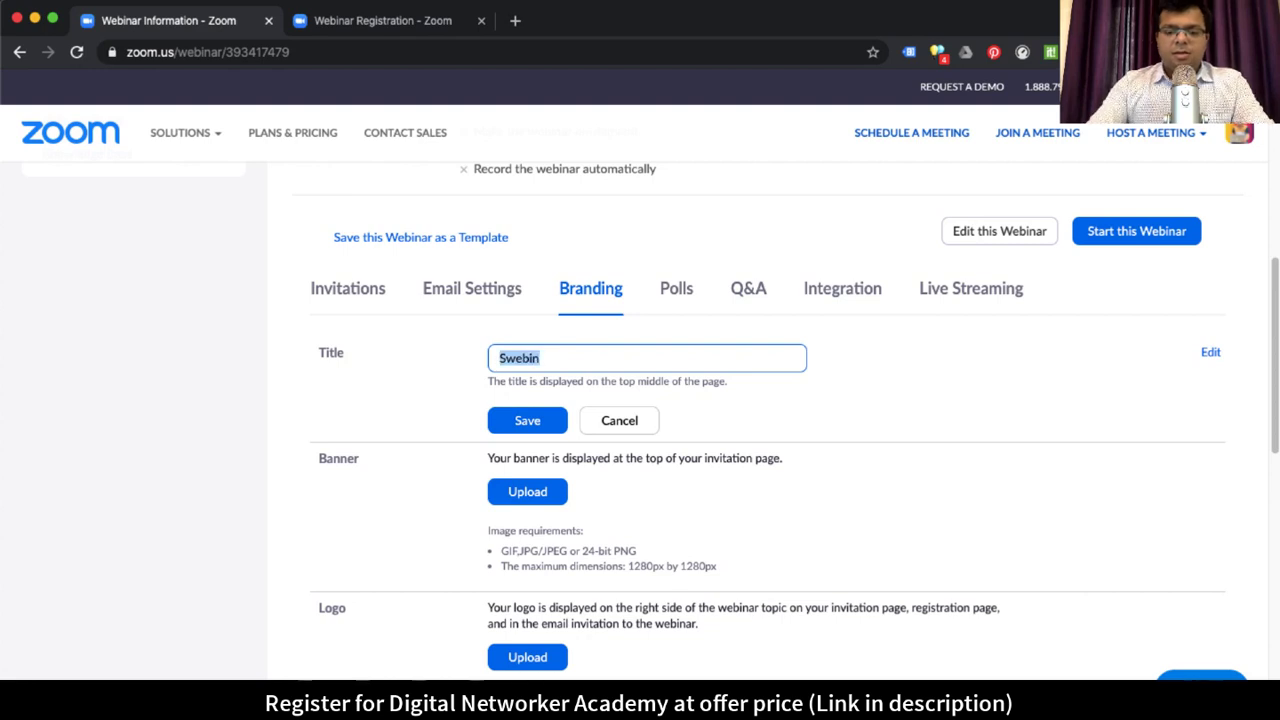
type("Web")
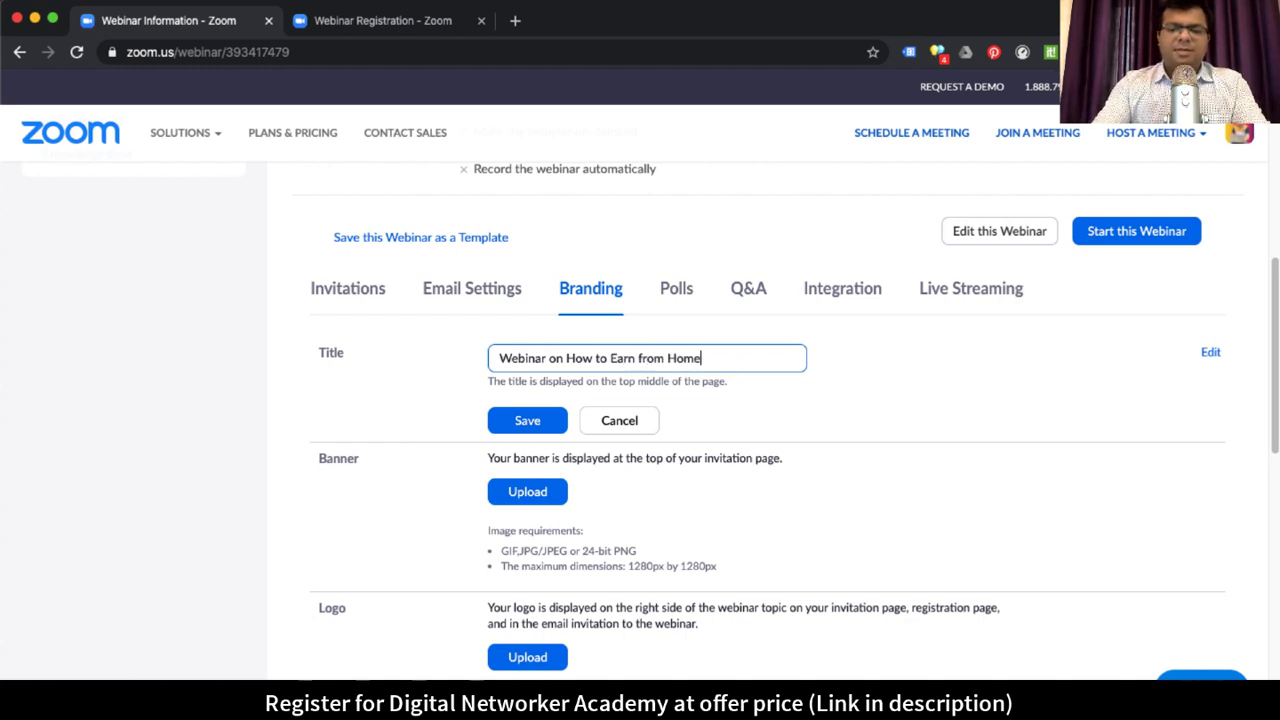
left_click(551, 420)
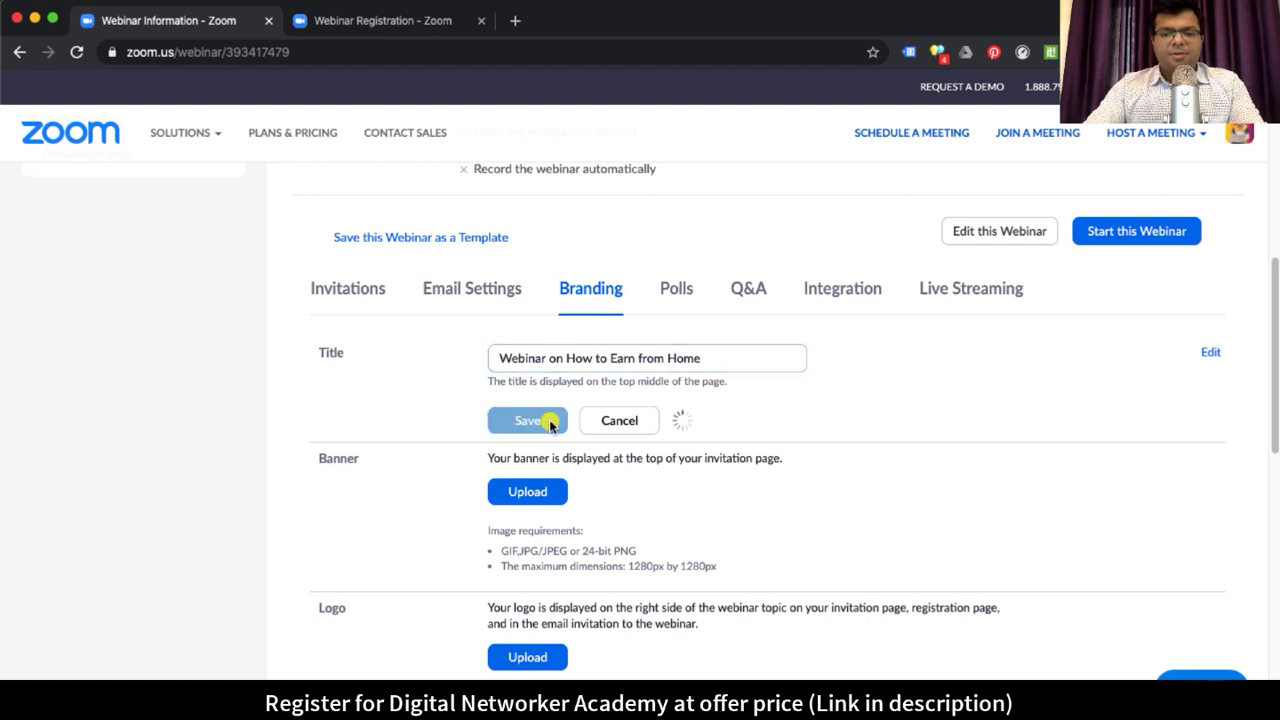
left_click(419, 27)
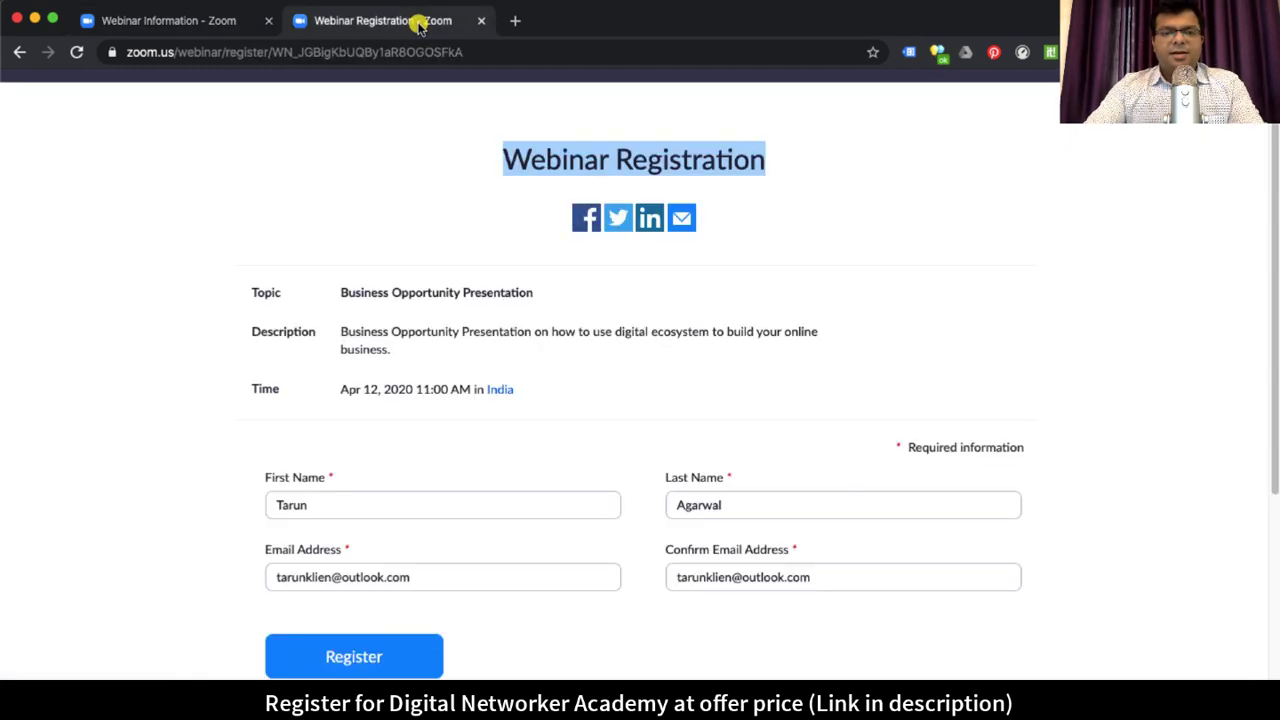
Step: Reload the registration page to confirm the new heading appears
left_click(79, 53)
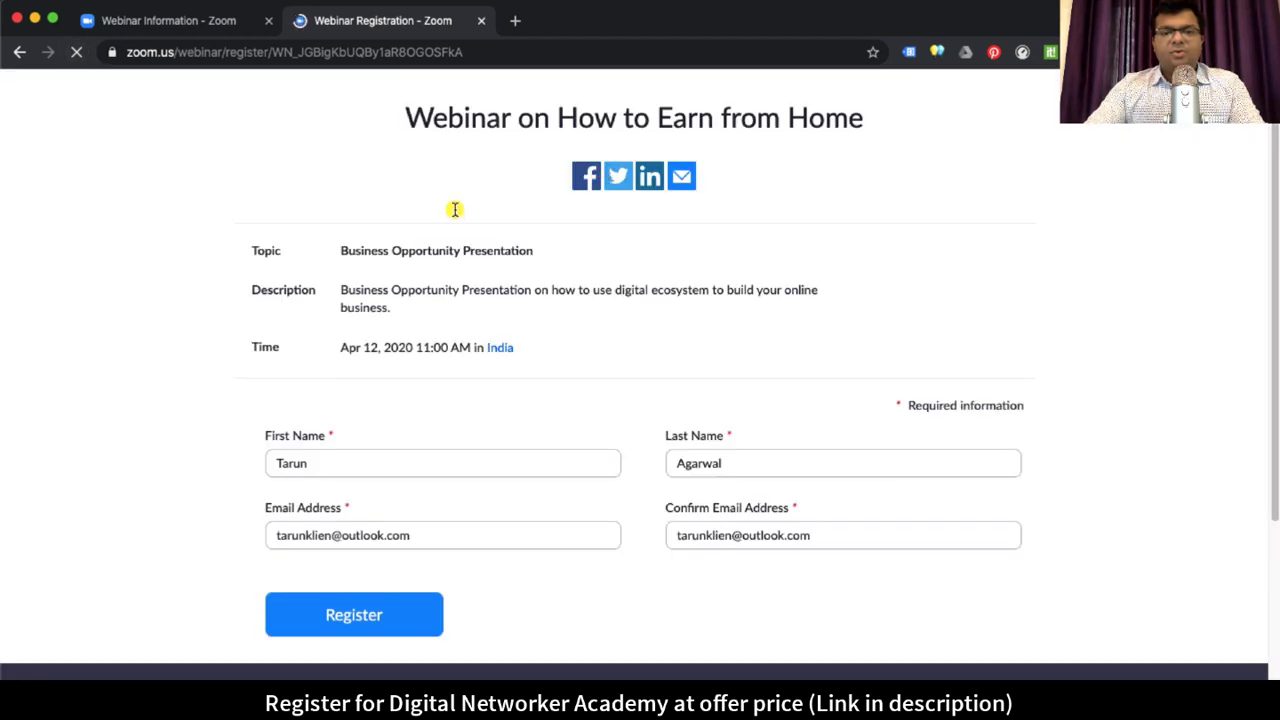
left_click_drag(432, 117, 863, 117)
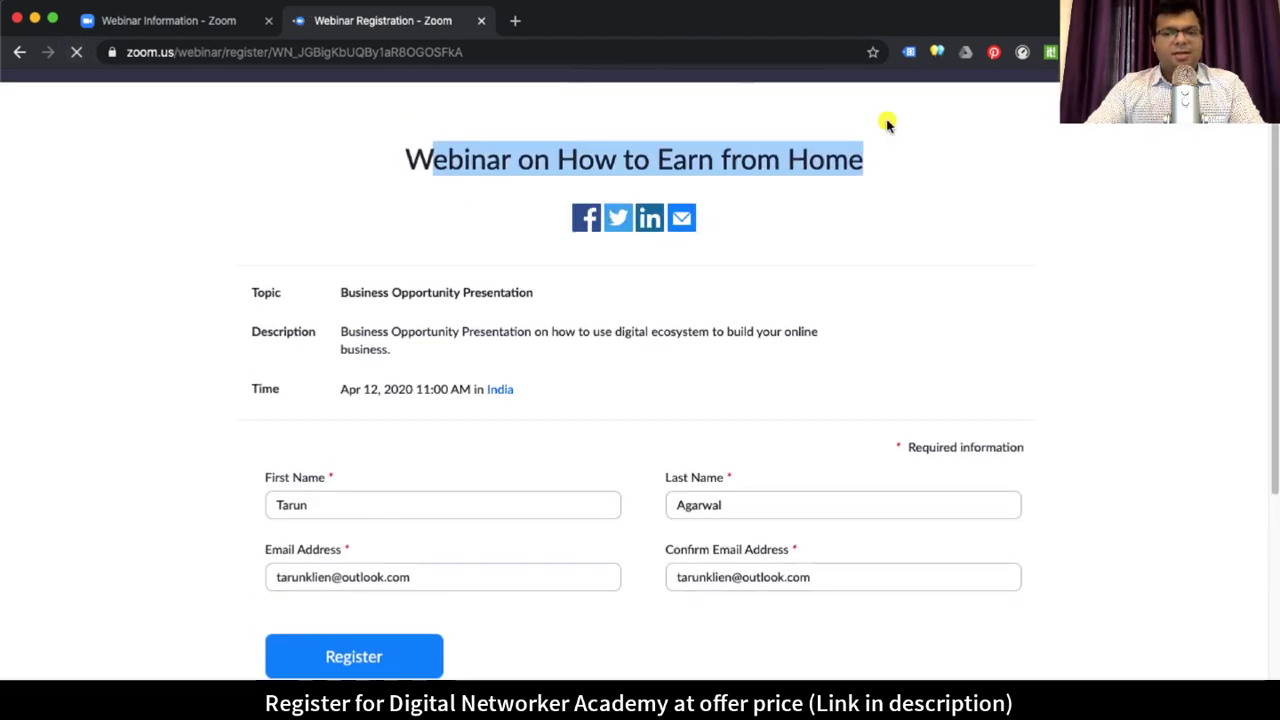
left_click(887, 122)
left_click(212, 27)
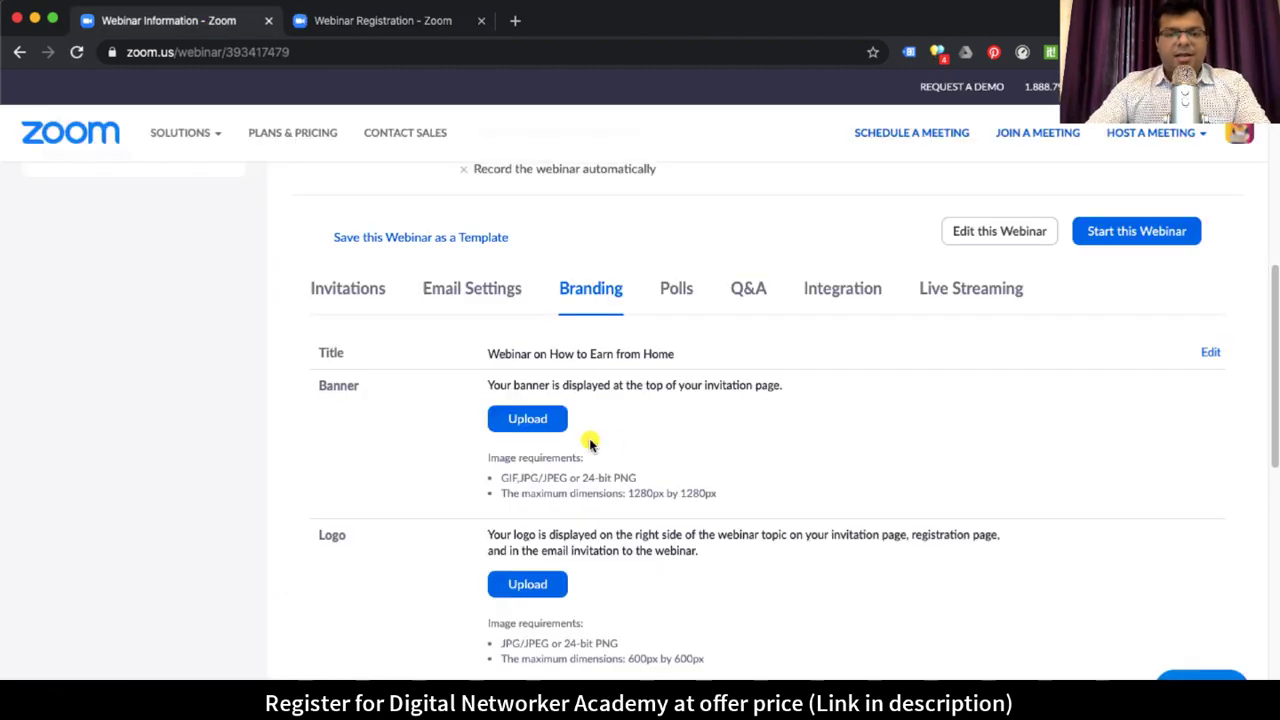
key("ctrl+Tab")
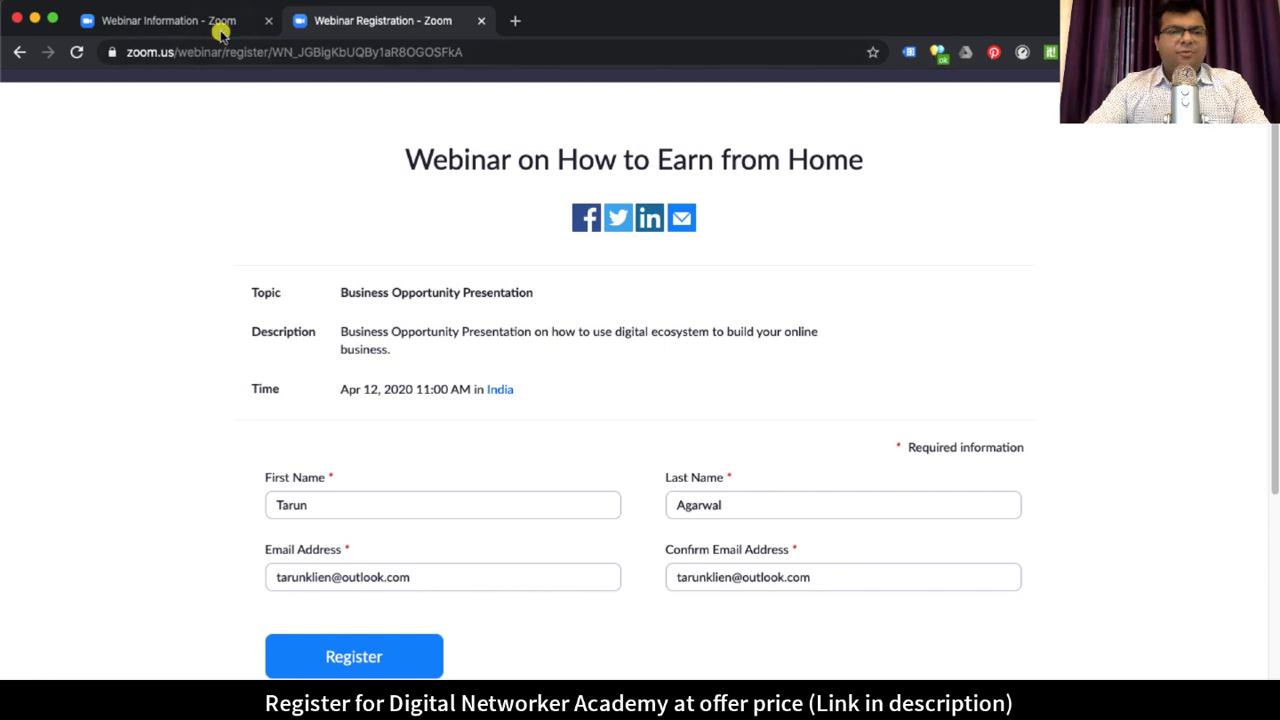
Step: Highlight the banner requirements in Branding, including the 1280px by 1280px maximum size
key("ctrl+shift+Tab")
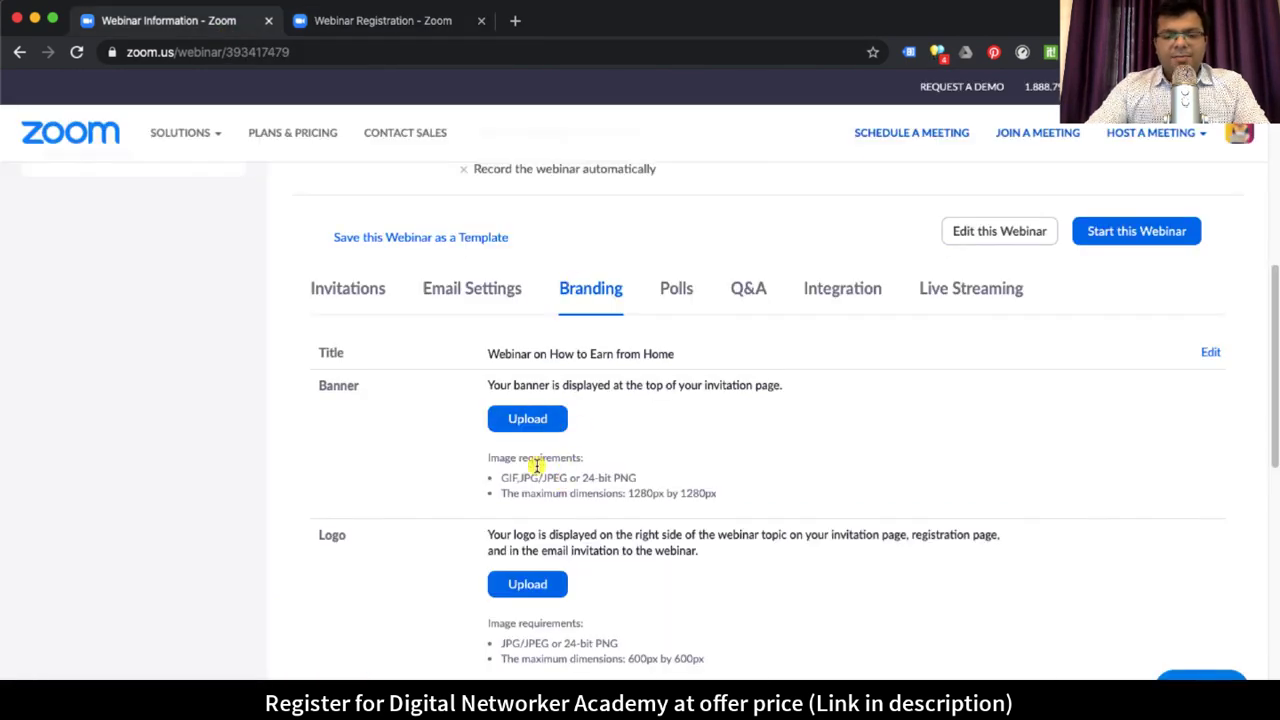
left_click_drag(522, 385, 784, 385)
left_click_drag(520, 456, 633, 477)
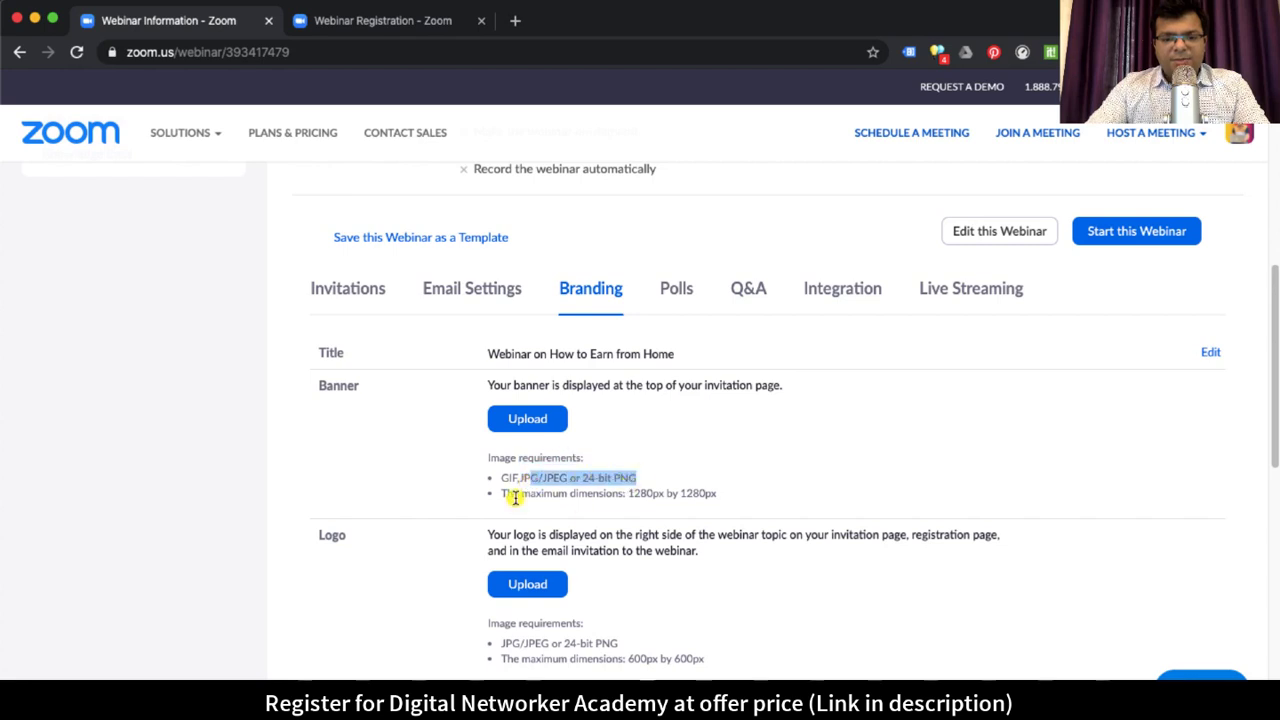
left_click_drag(520, 494, 712, 499)
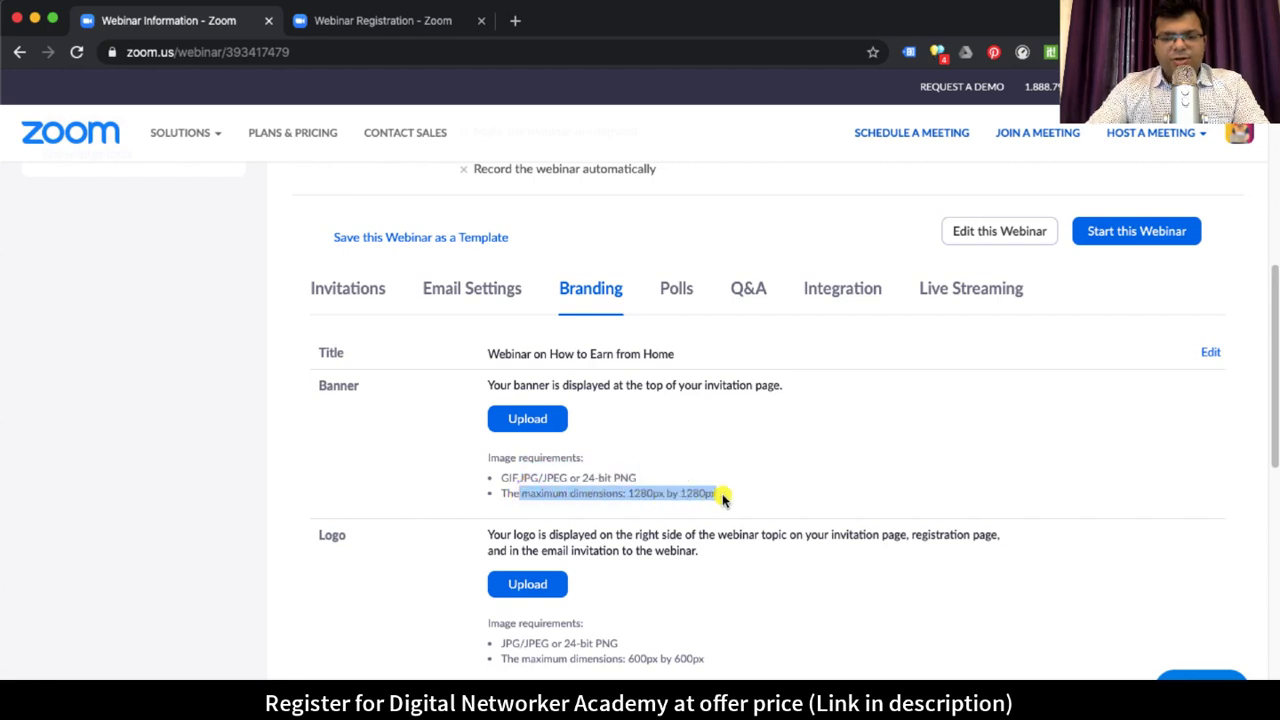
left_click_drag(630, 493, 724, 500)
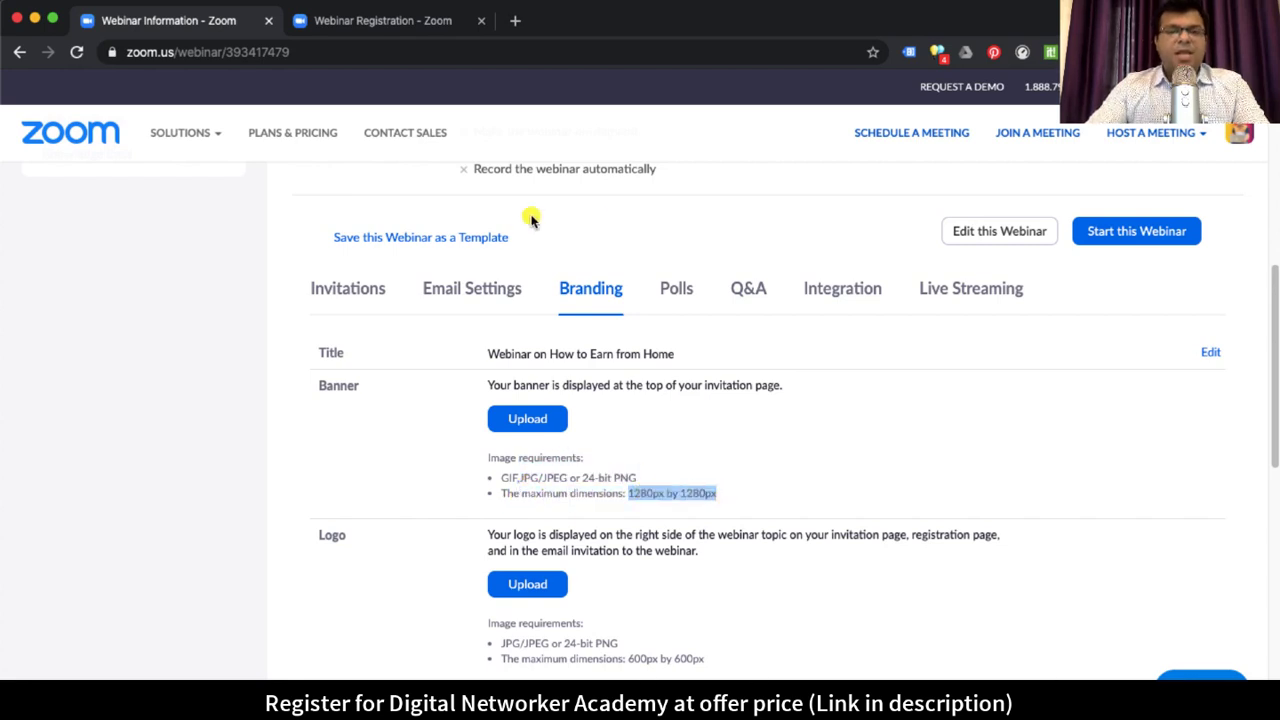
left_click(651, 222)
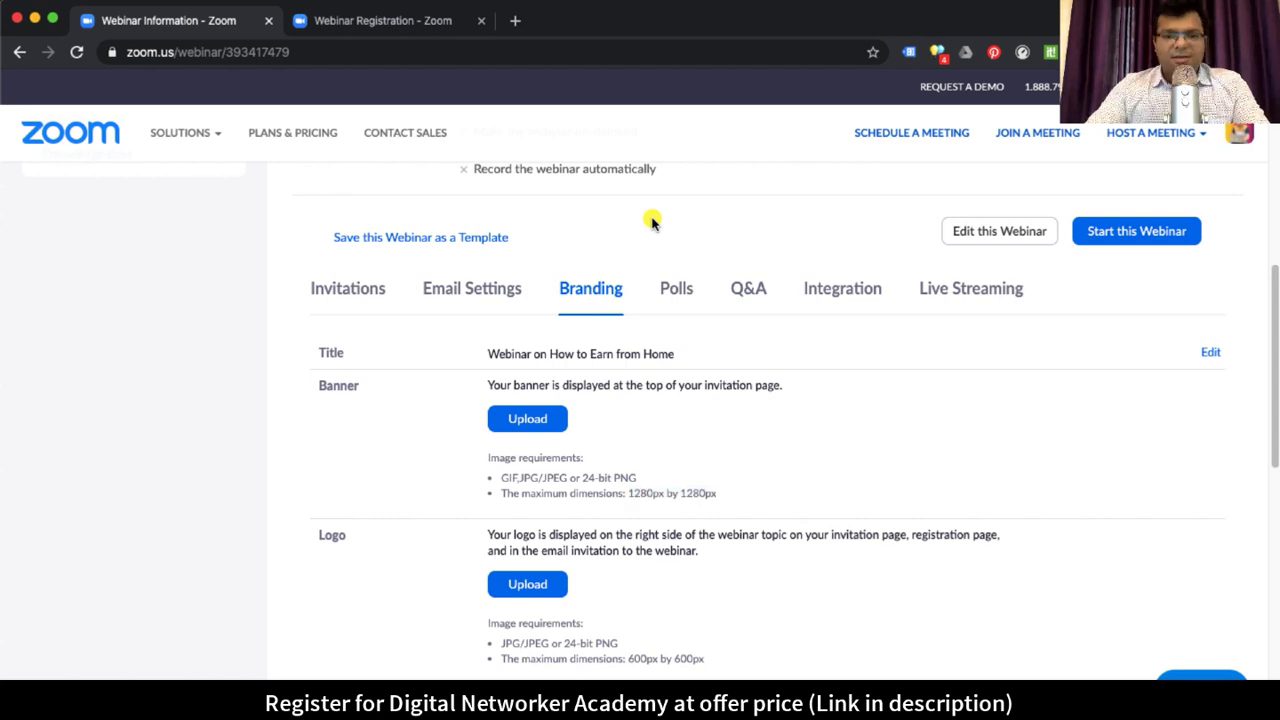
Step: Load canva.com in a new tab and recheck the banner's required dimensions
left_click(514, 22)
type("canva.com")
key("Return")
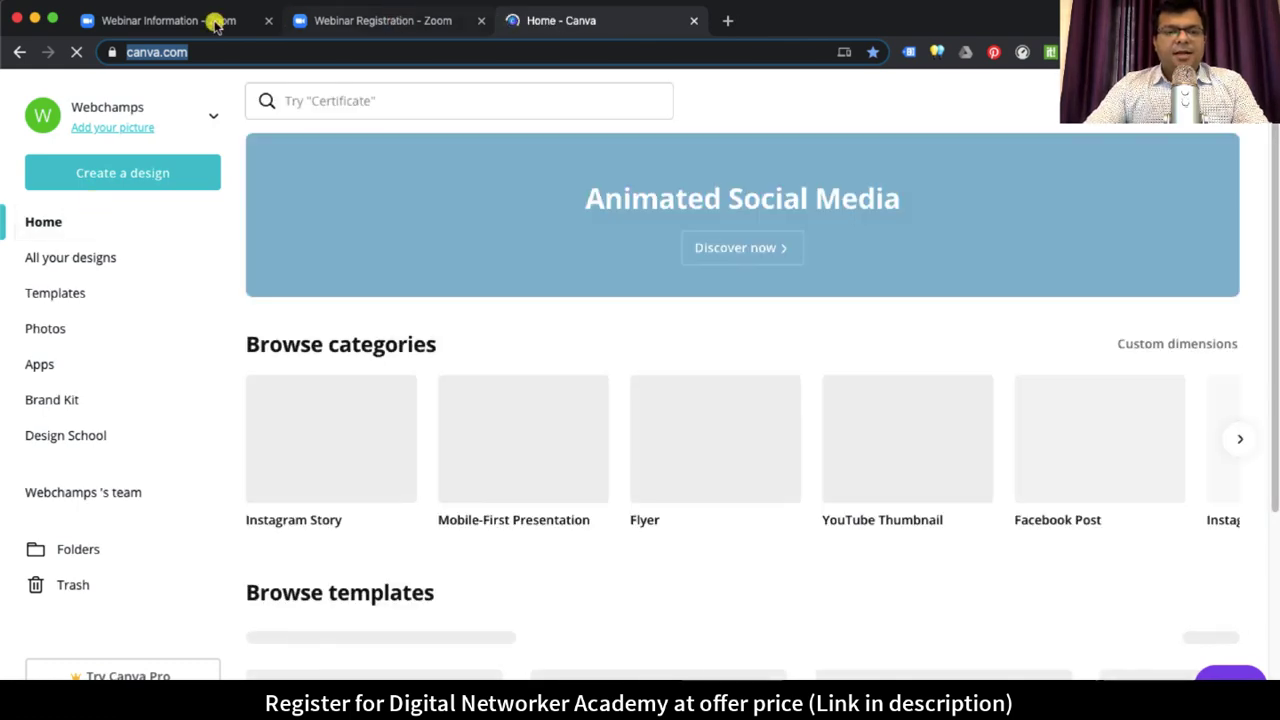
key("super+1")
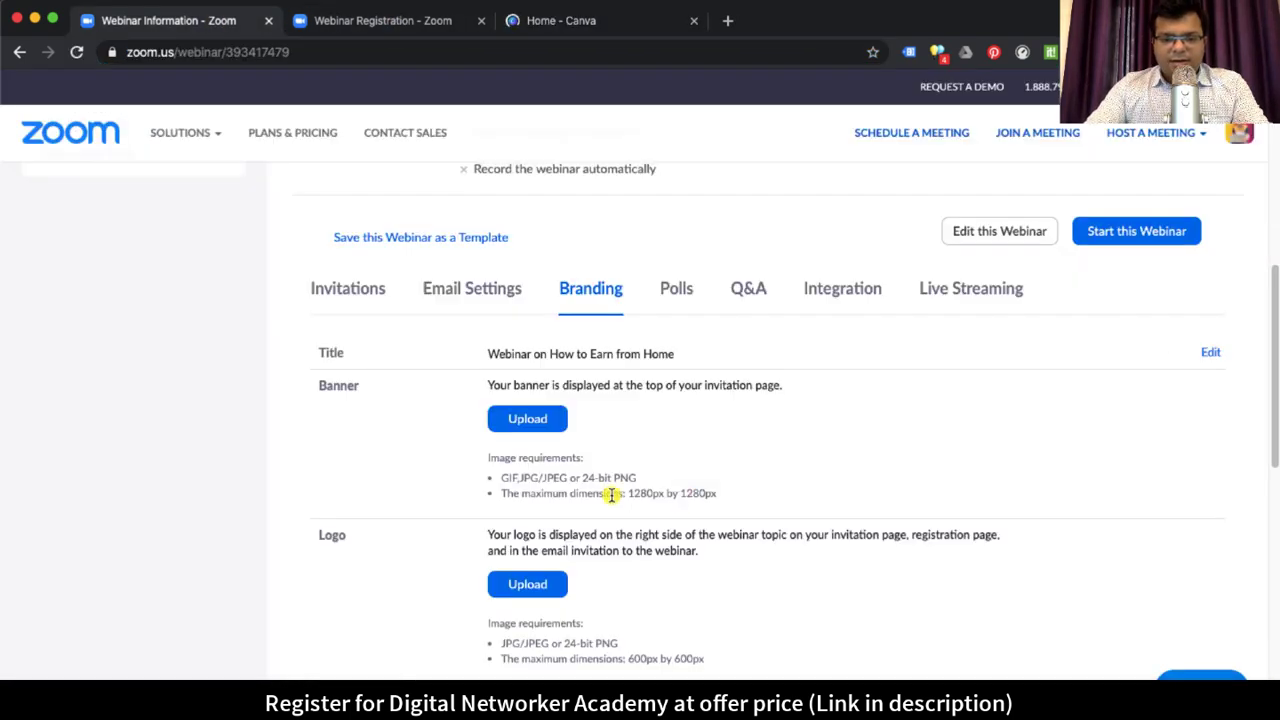
left_click_drag(611, 494, 660, 494)
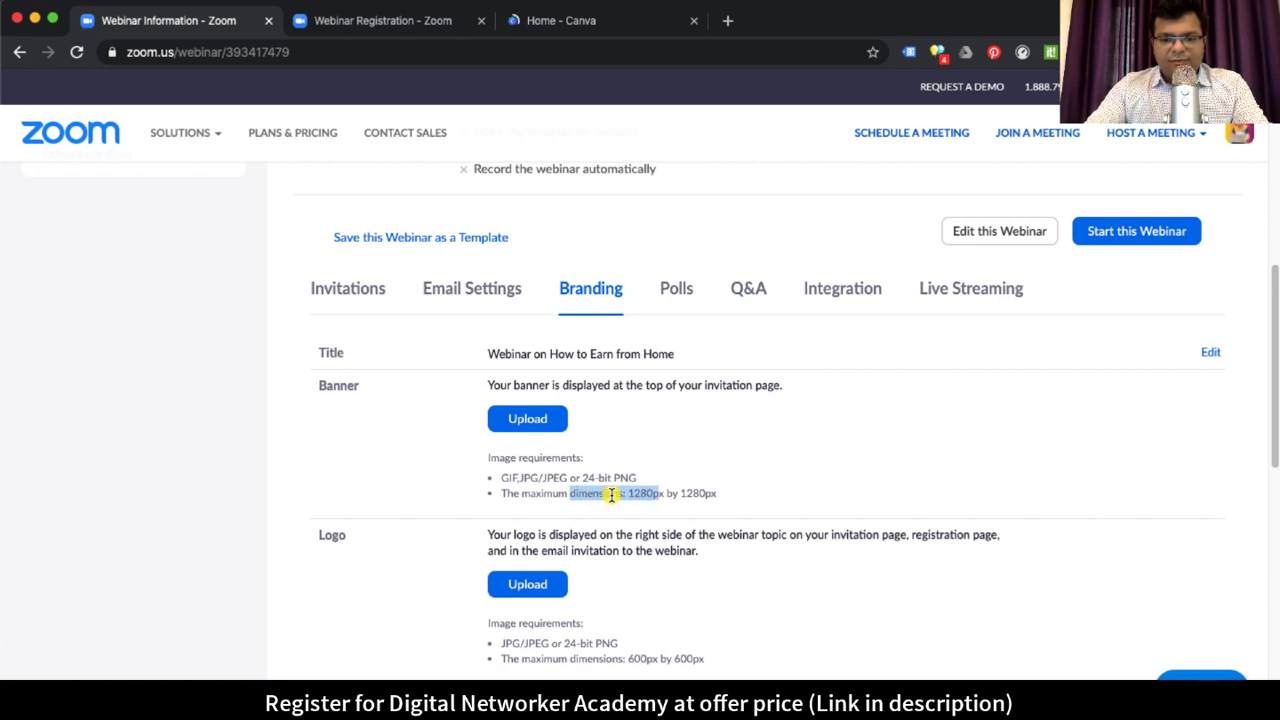
left_click(726, 495)
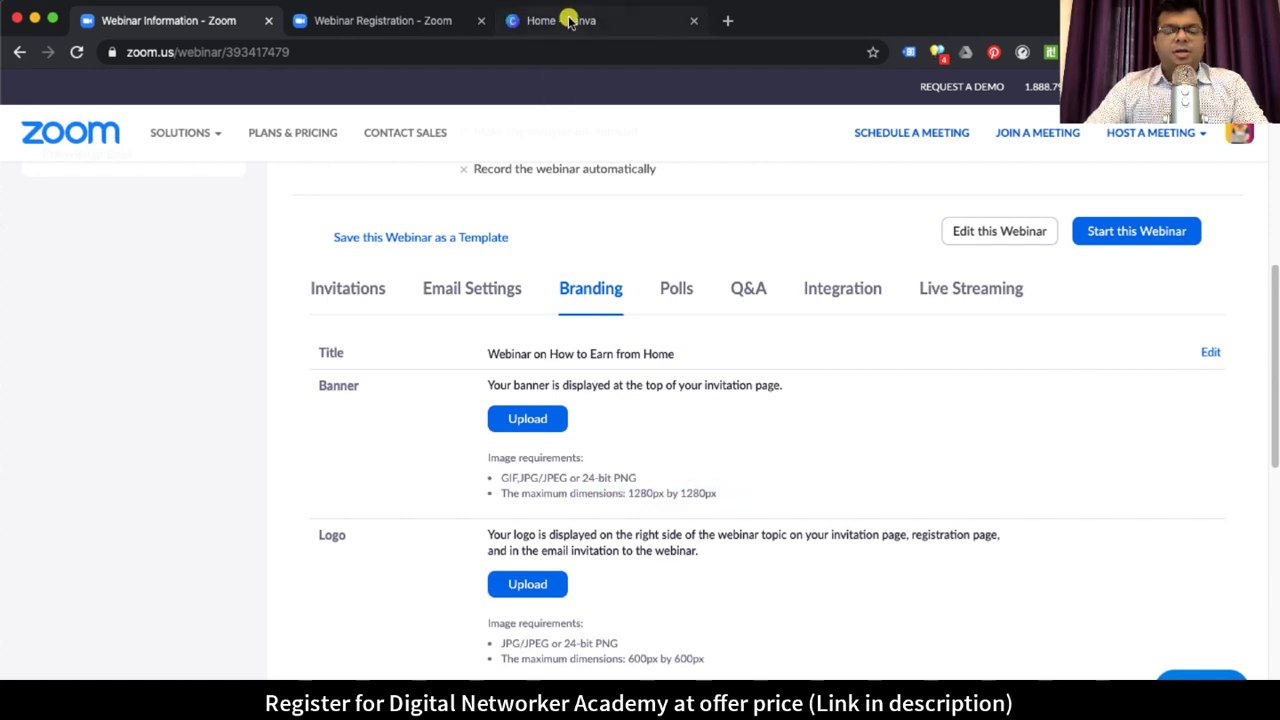
Step: Enter custom dimensions of 1280 width by 1280 height on Canva's home page
left_click(568, 20)
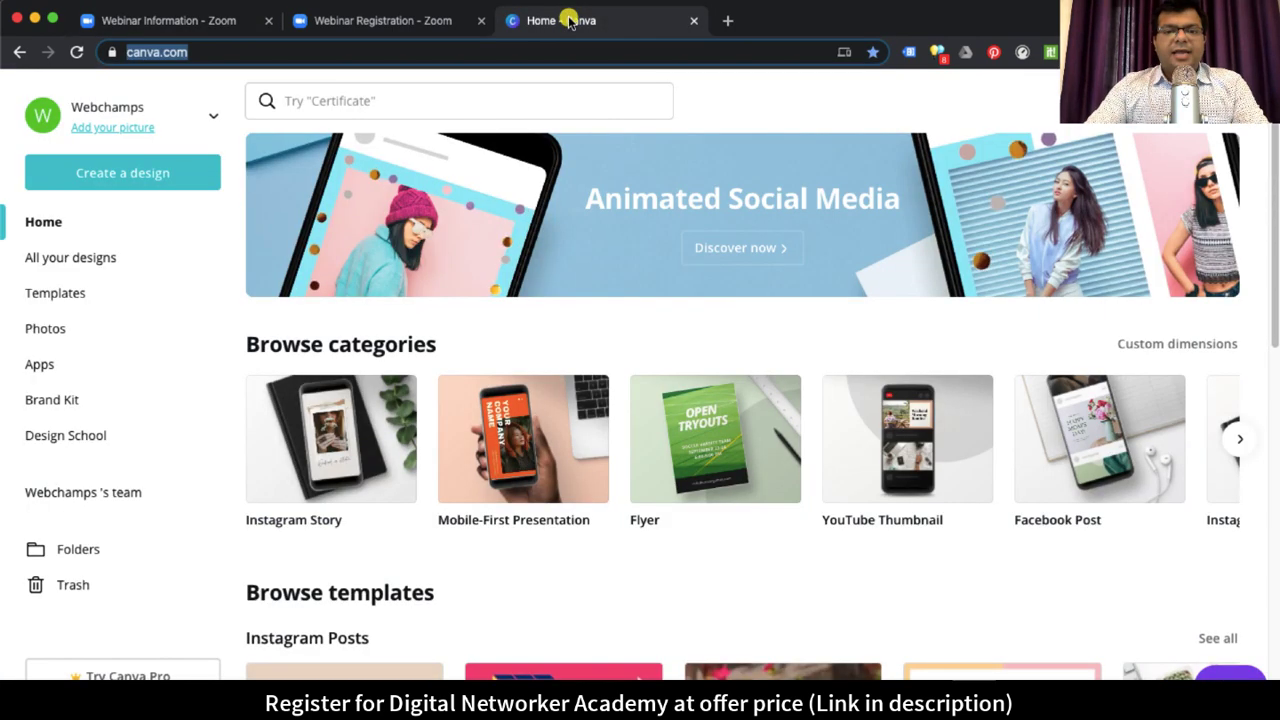
left_click(326, 101)
scroll(372, 298, "down", 3)
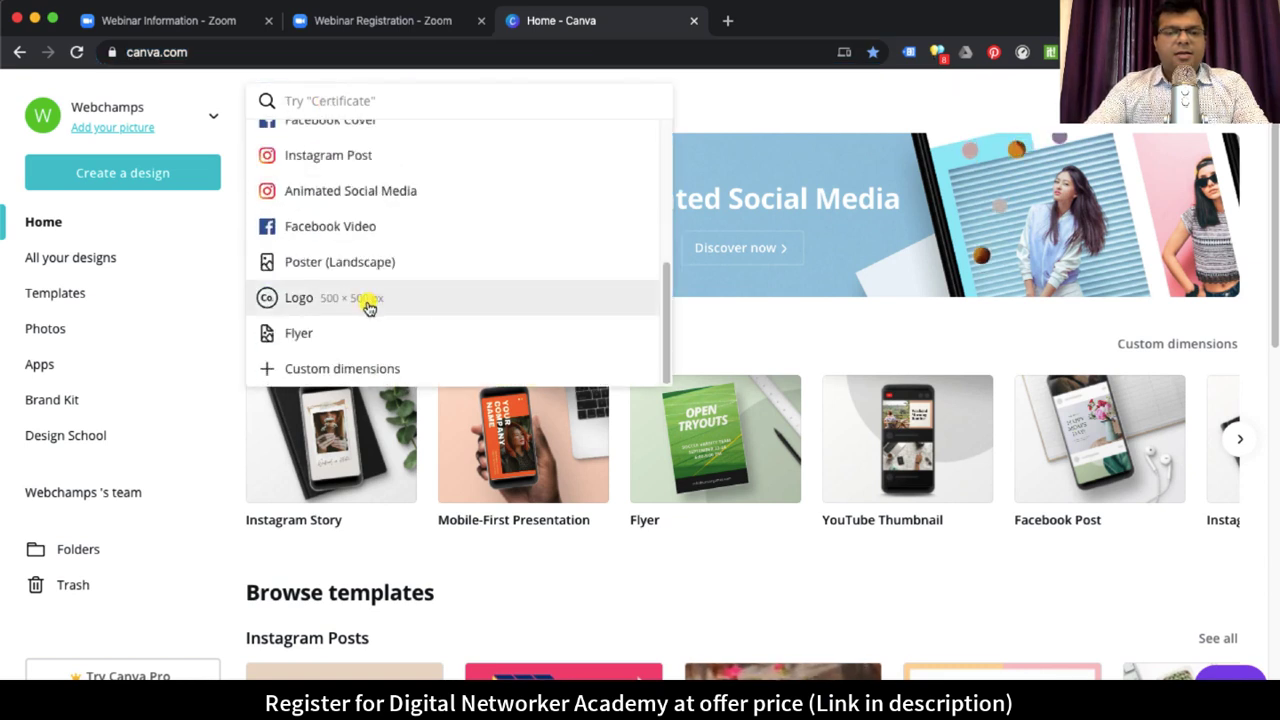
left_click(343, 368)
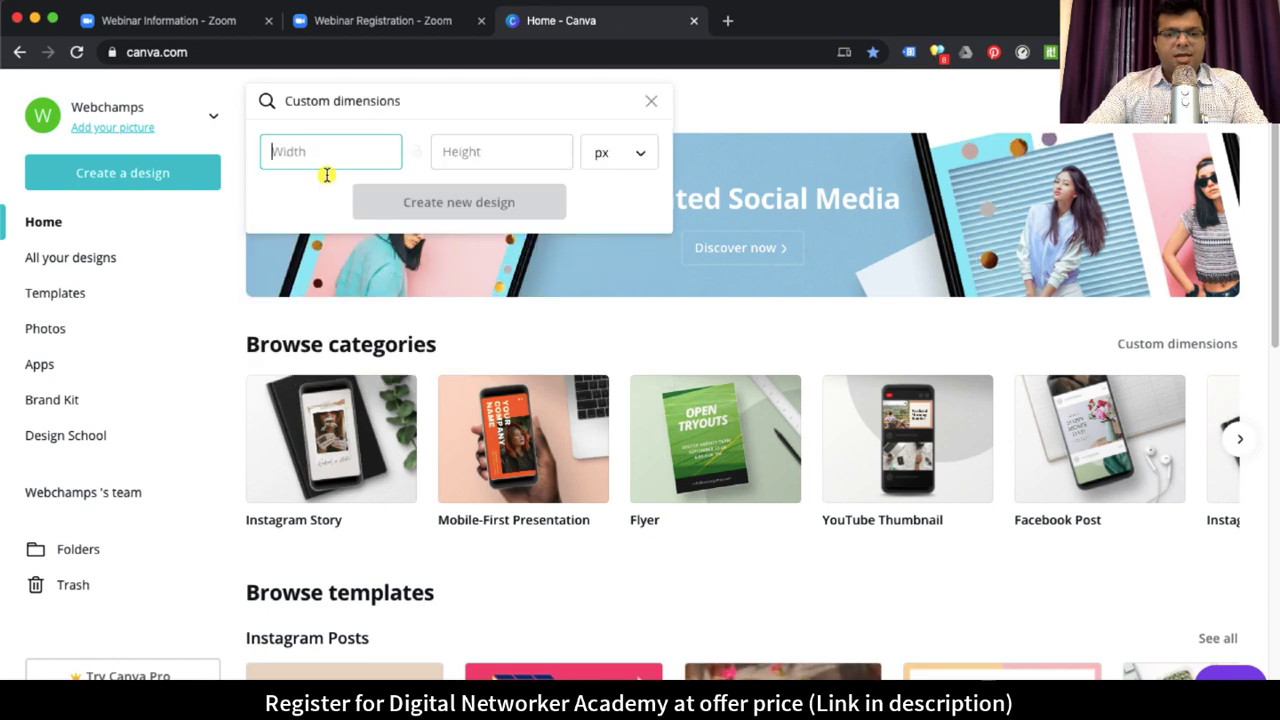
type("1280")
key("Tab")
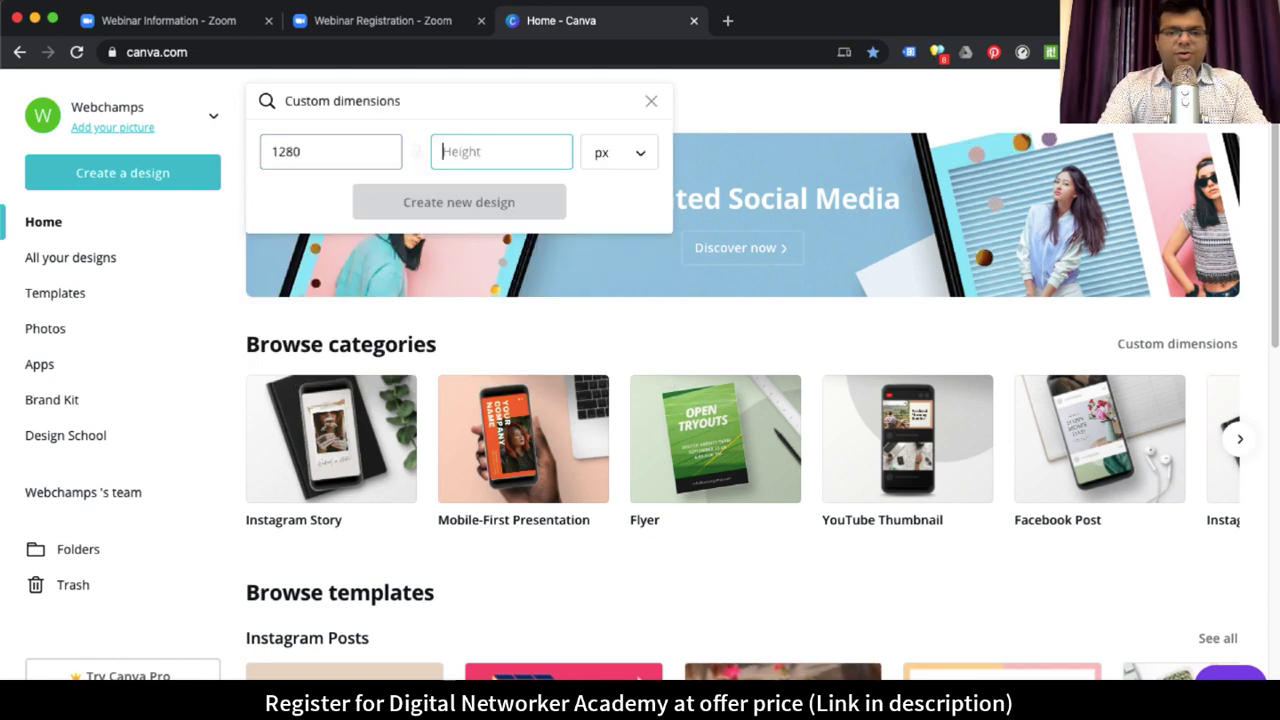
type("1280")
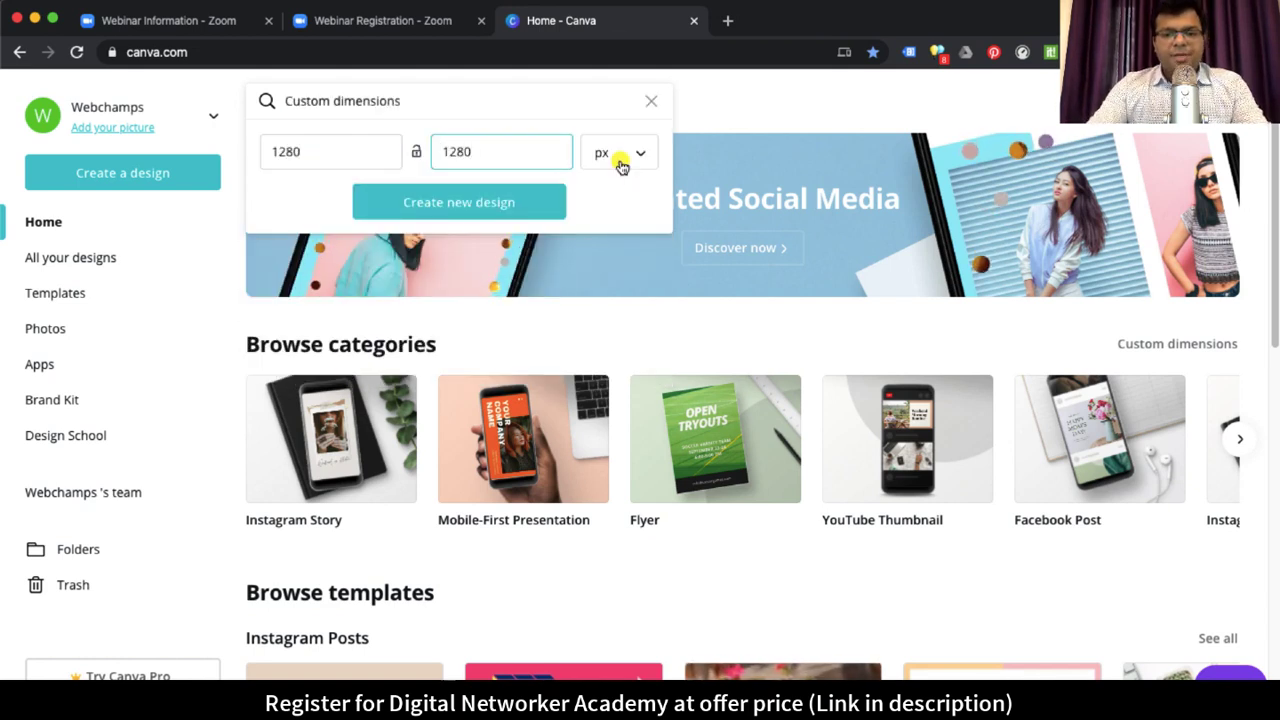
Step: Start a 1280 × 1280 px design holding the first page of 'Distance Education – Tips for teaching from home'
left_click(457, 201)
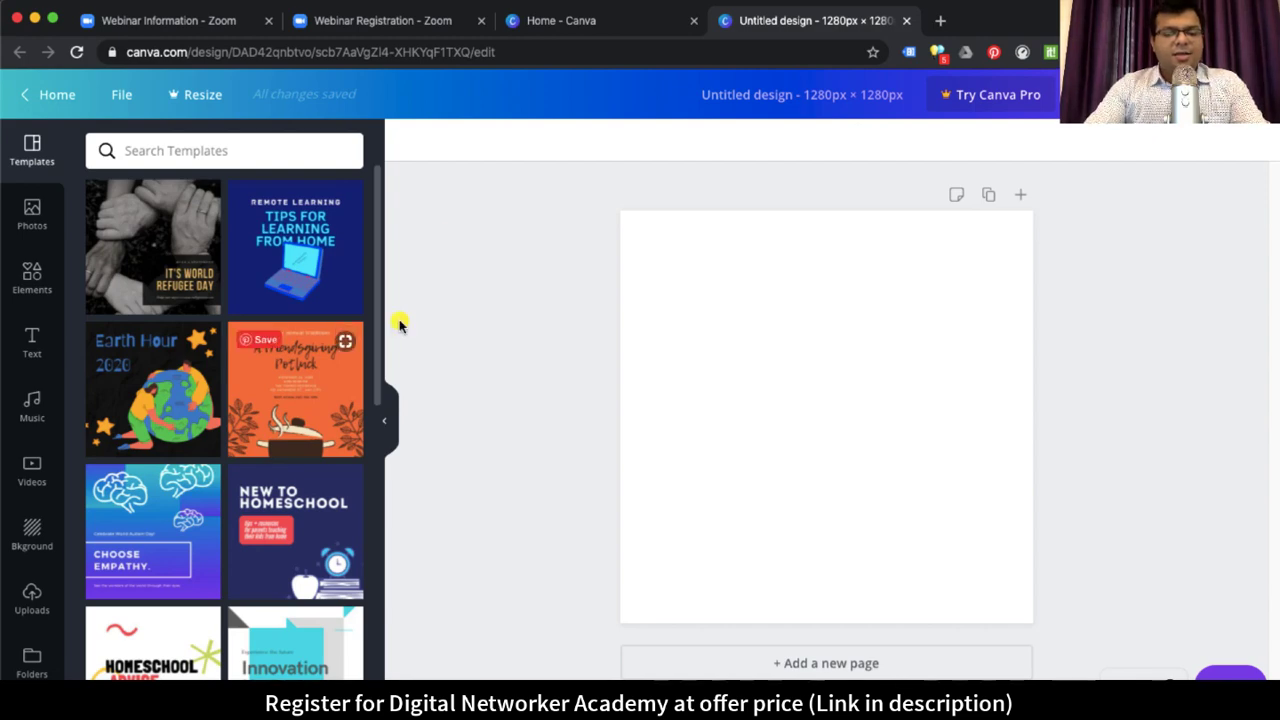
scroll(297, 445, "down", 5)
scroll(297, 445, "down", 4)
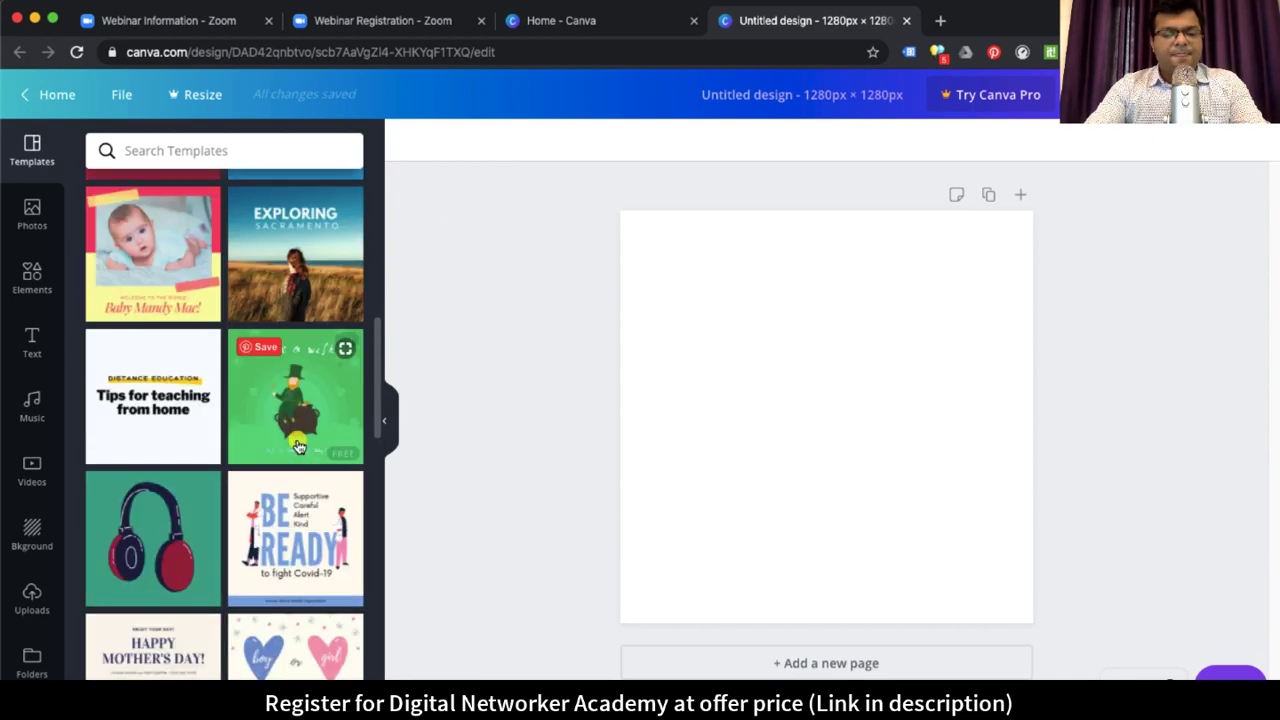
scroll(297, 445, "down", 2)
scroll(297, 445, "up", 2)
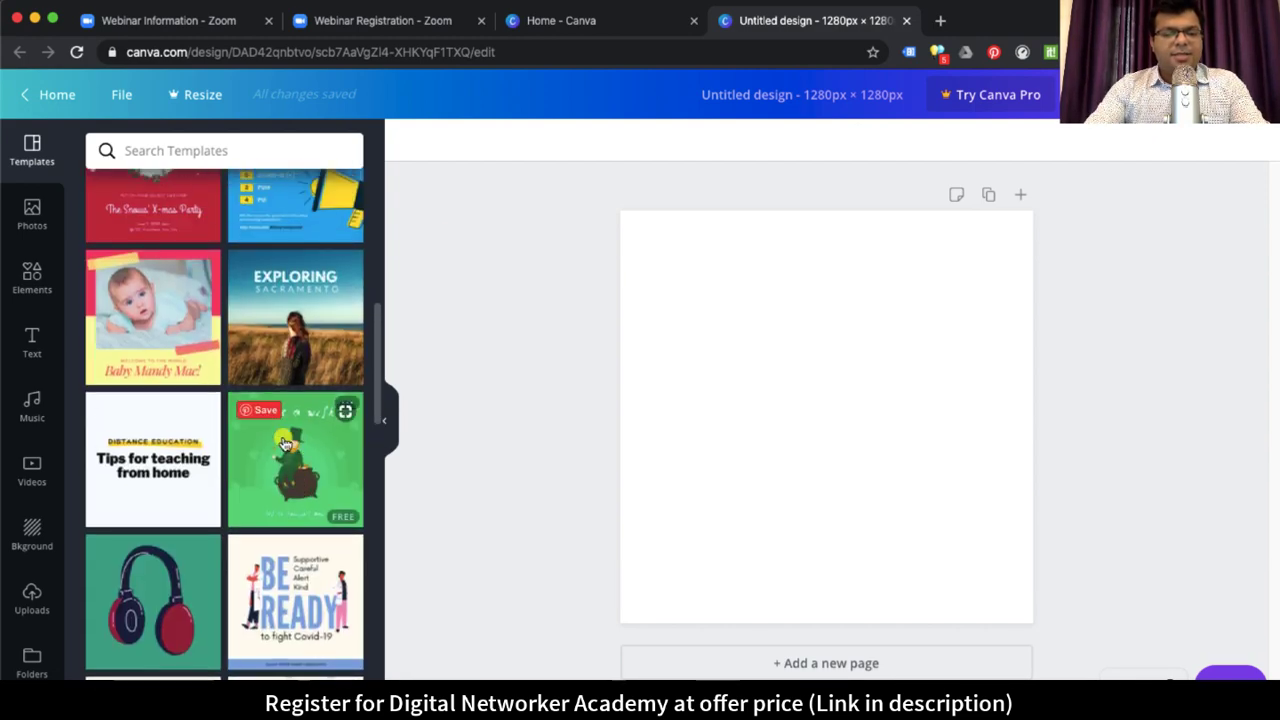
scroll(297, 445, "down", 3)
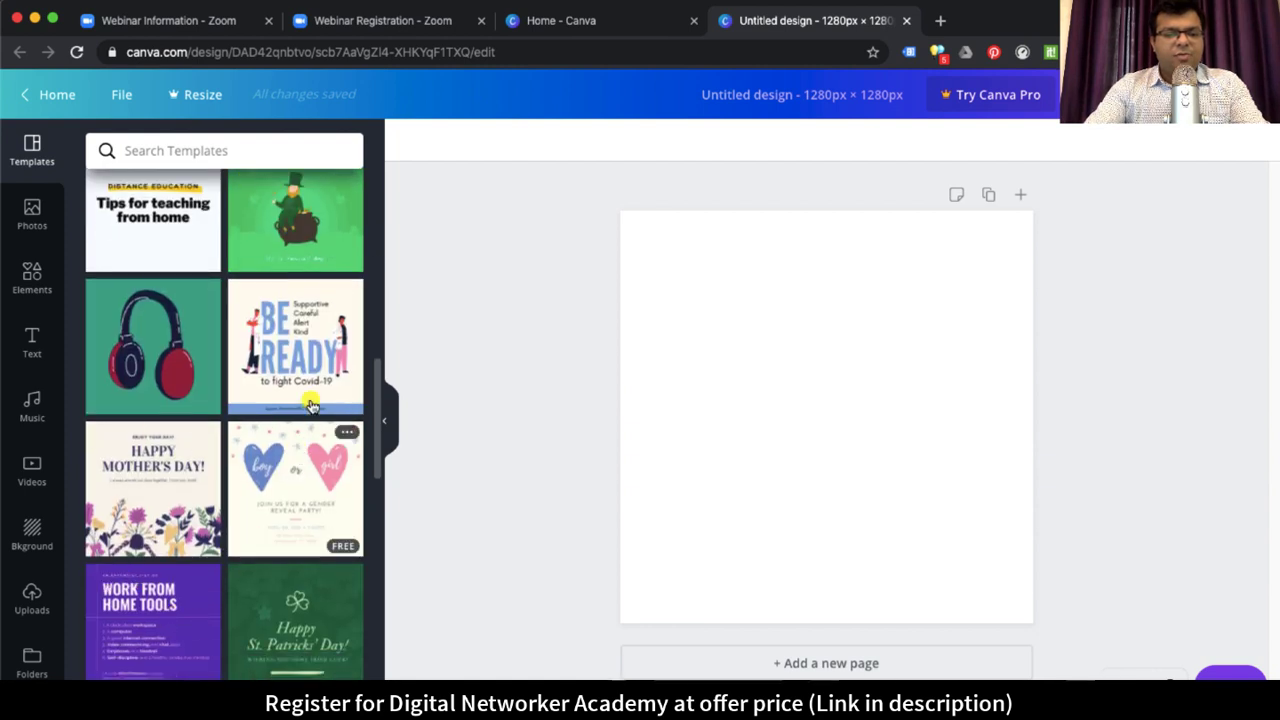
scroll(172, 600, "up", 3)
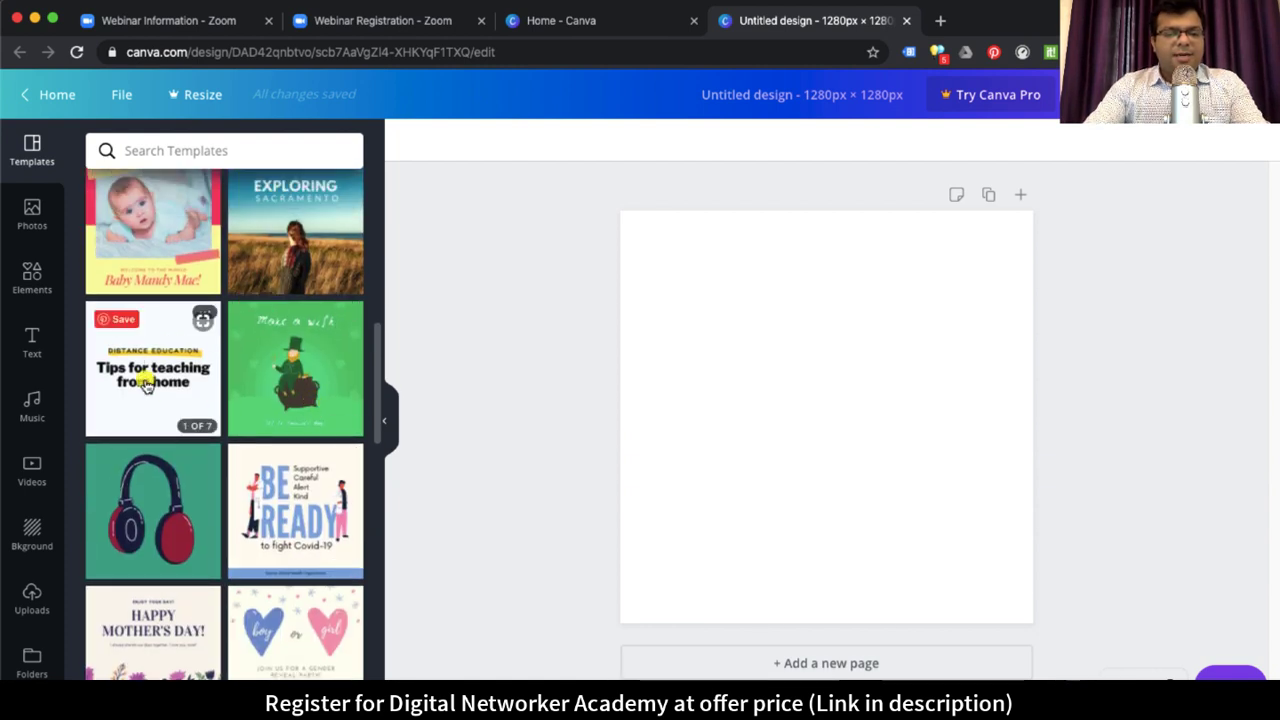
left_click(146, 386)
left_click(157, 360)
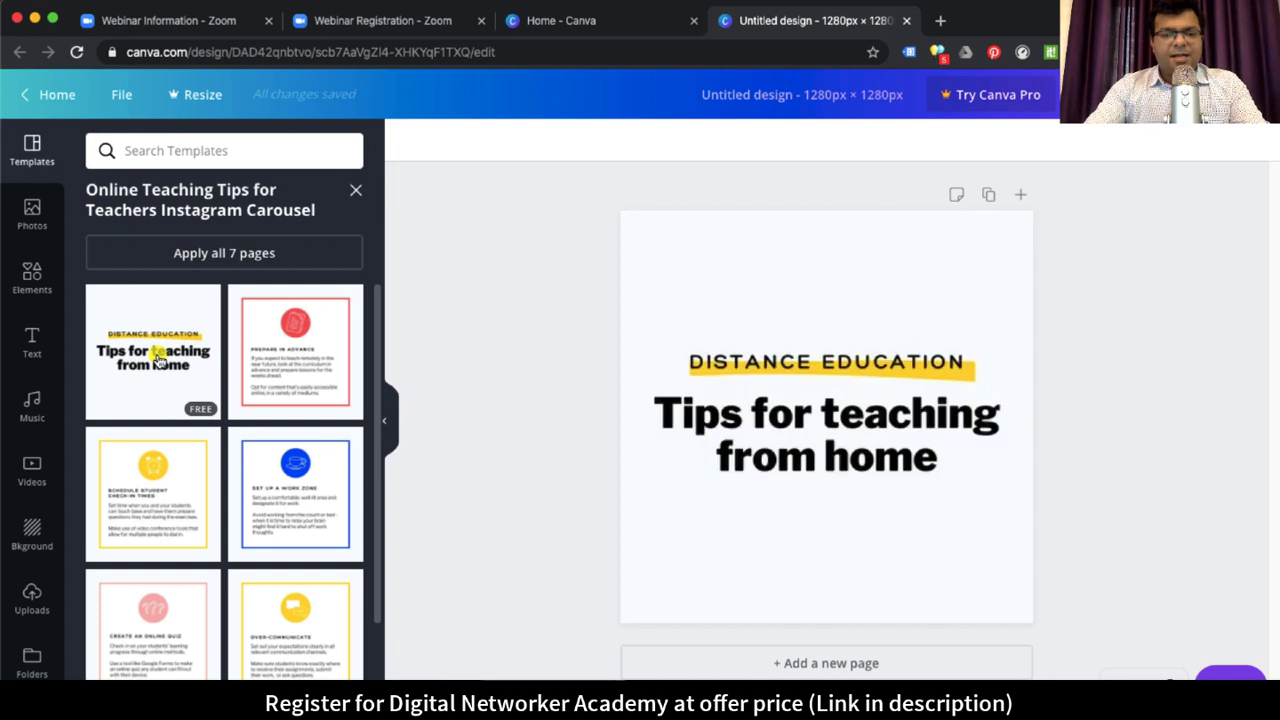
Step: Replace the main heading with 'Learn how to use Social Media to earn money from home'
left_click(836, 428)
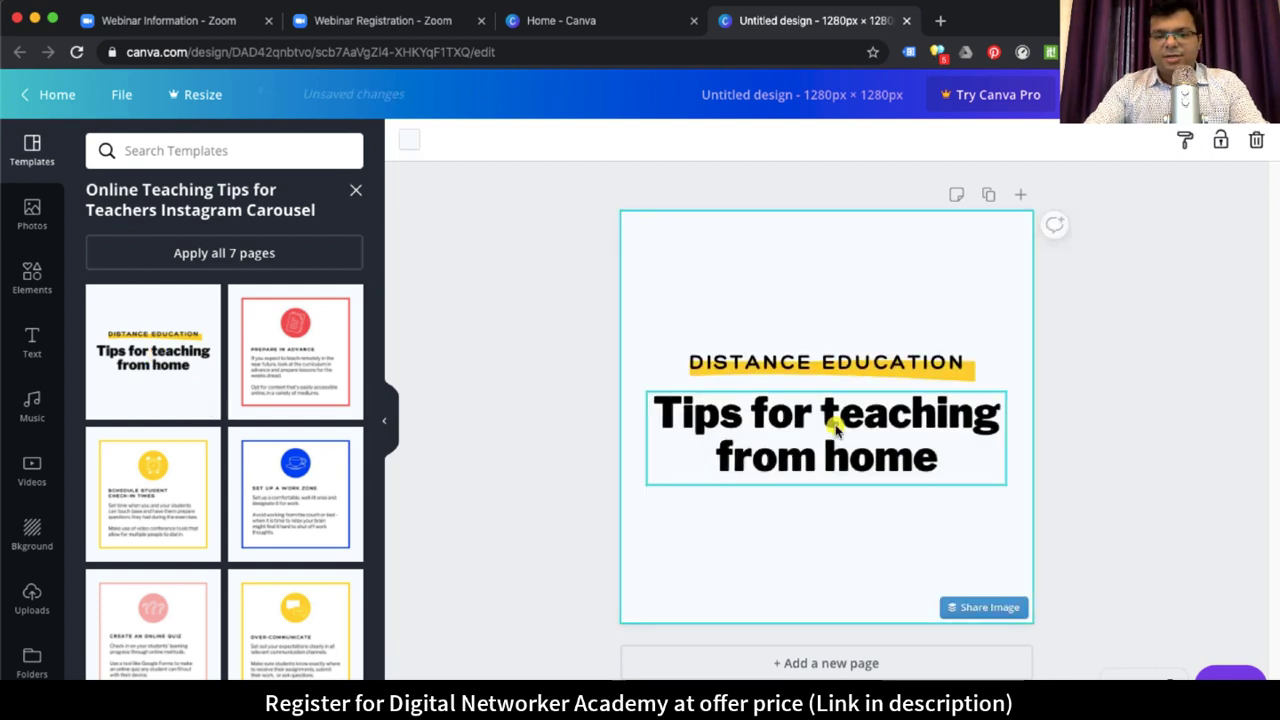
double_click(836, 428)
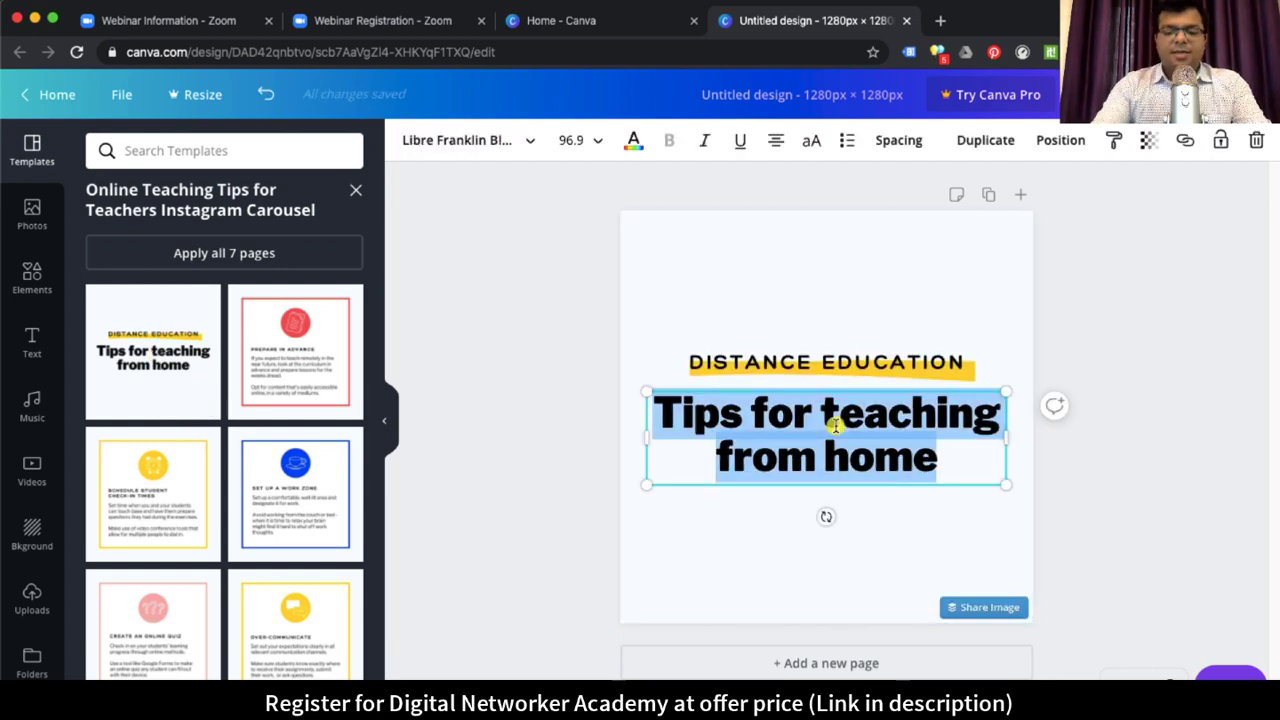
type("Learn how to")
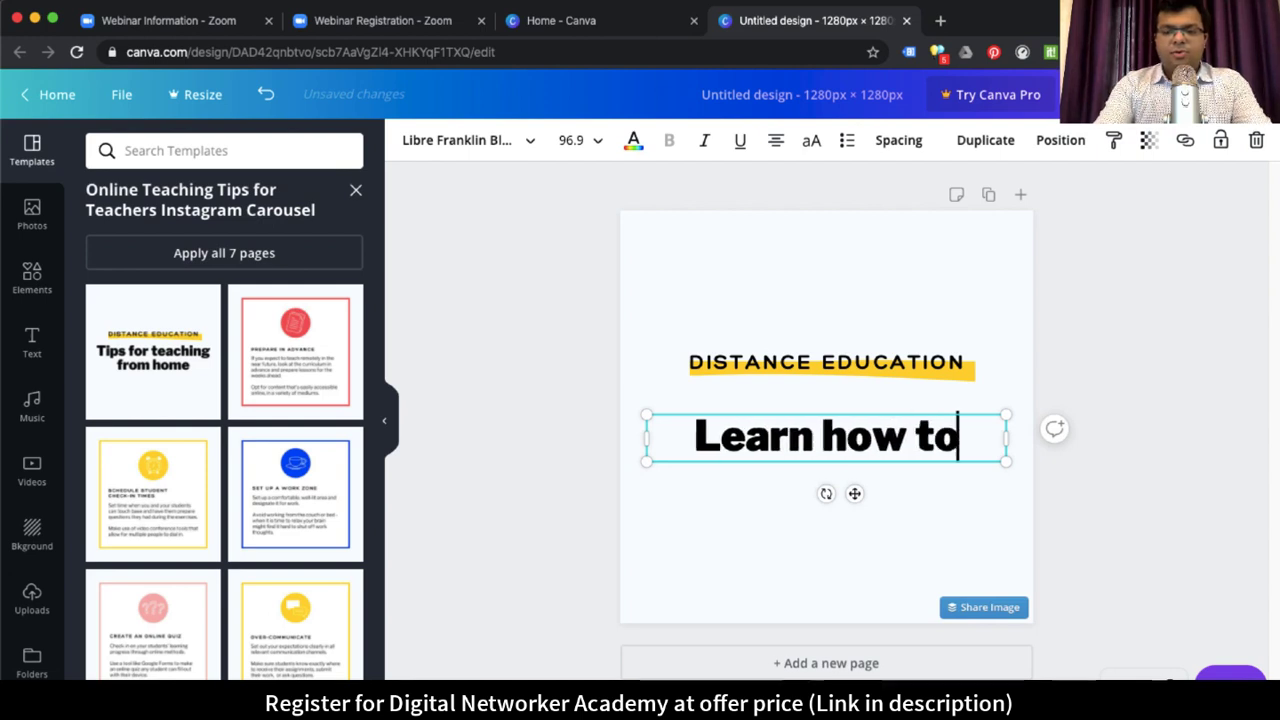
type(" use Soc")
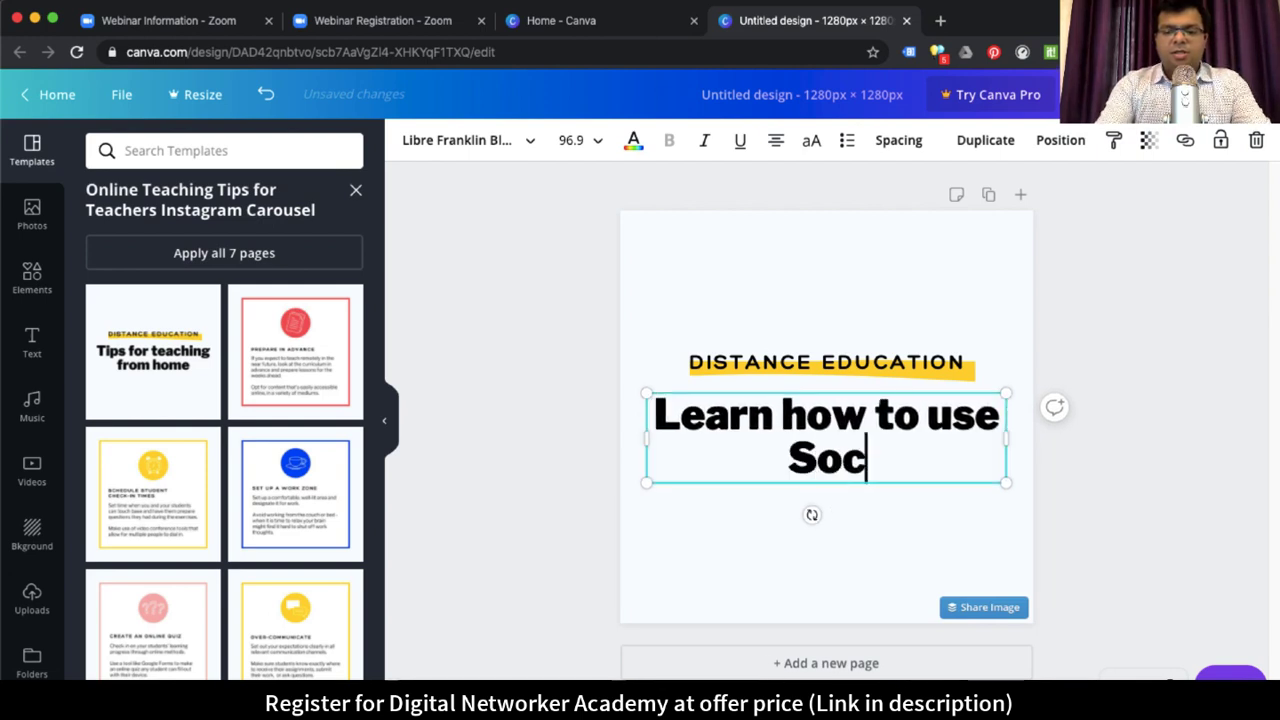
type("ial Media to ear")
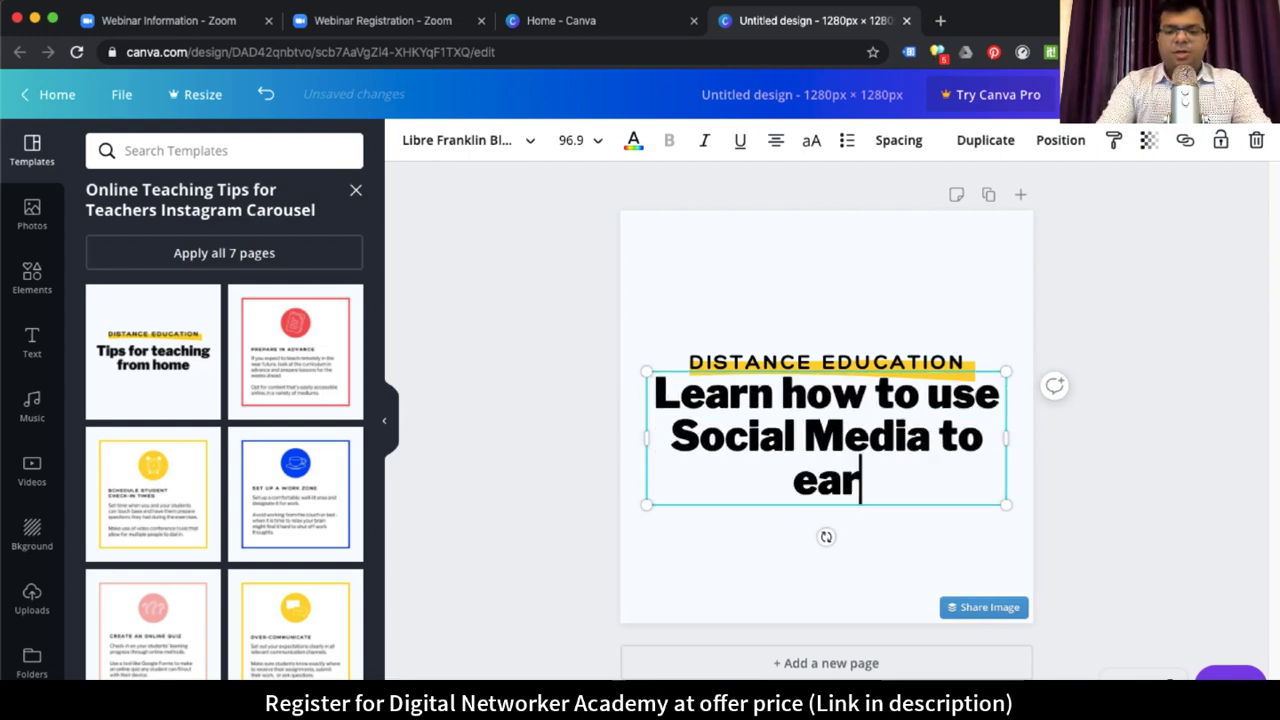
type("n money from home")
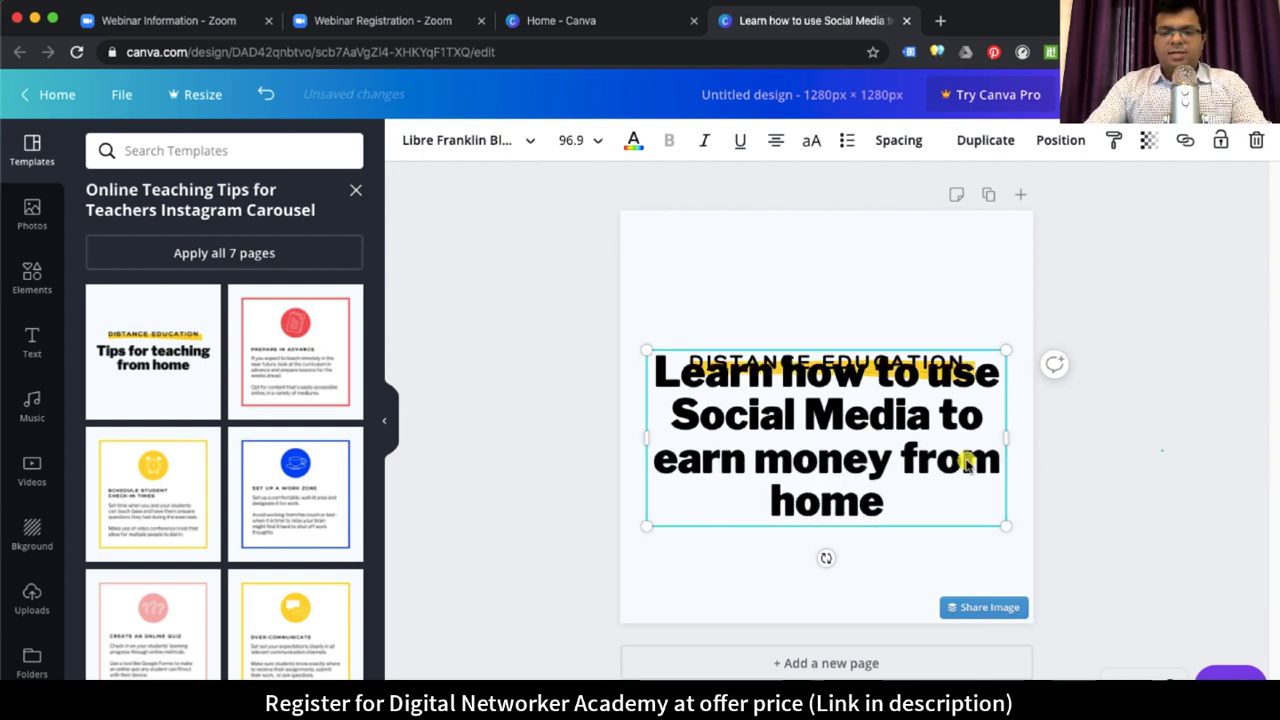
key("Escape")
Step: Set the heading's font size to 80
left_click(592, 141)
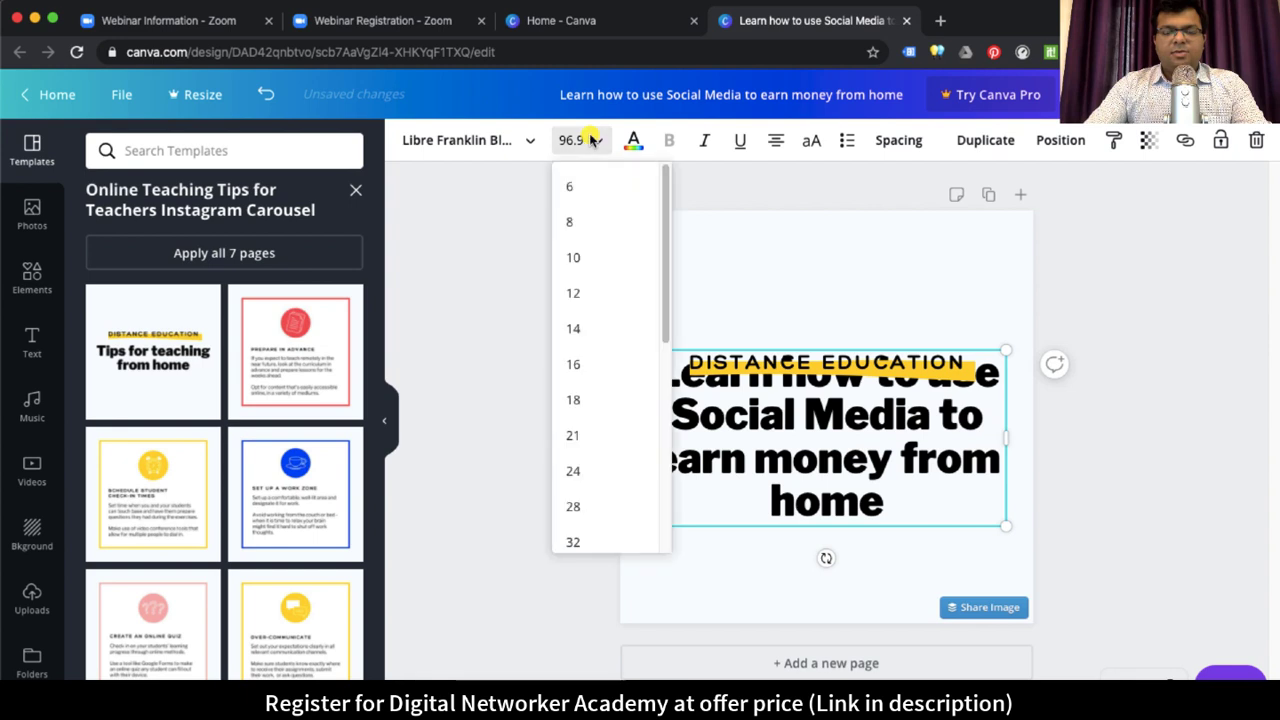
type("80")
key("Return")
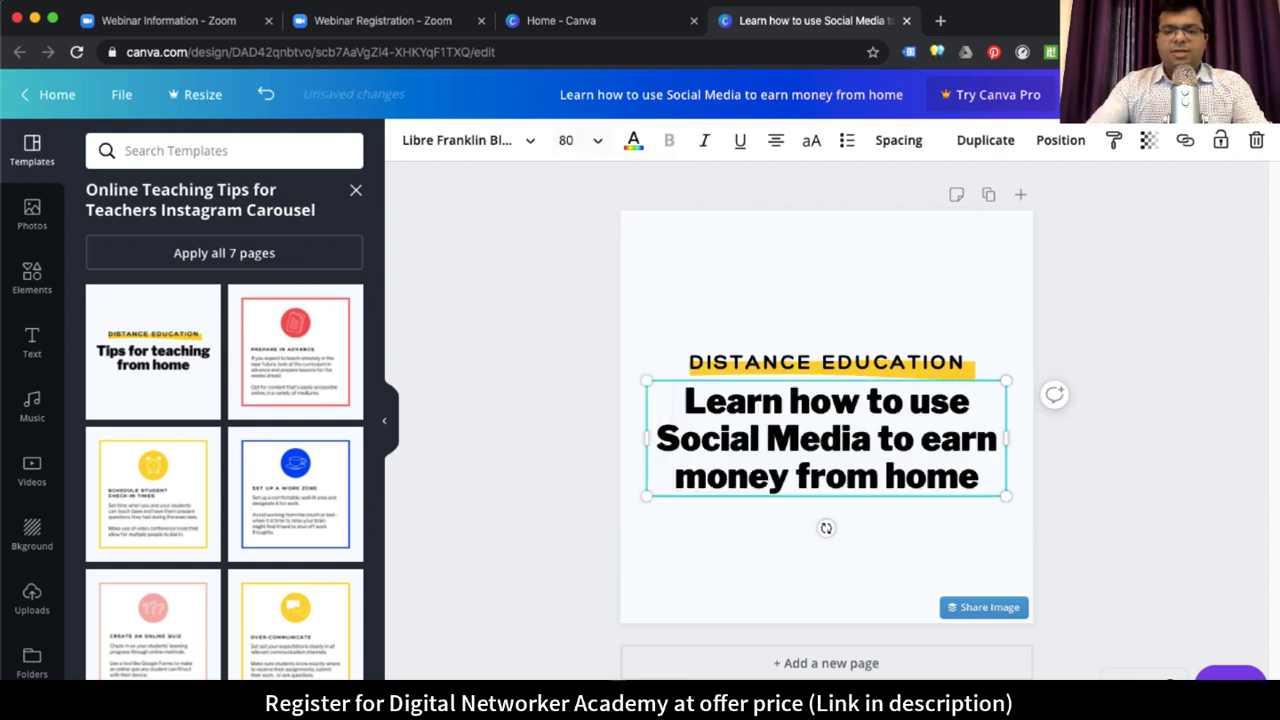
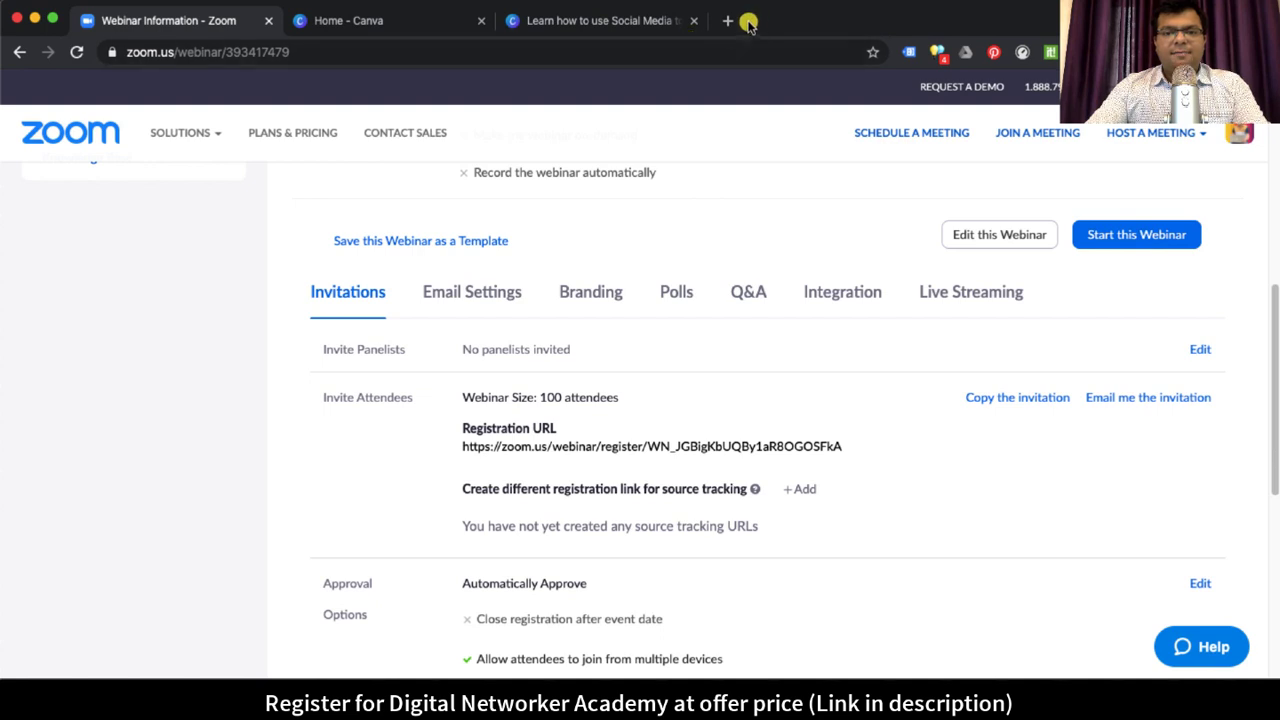
Step: Load the copied registration URL in a new browser tab
left_click(730, 22)
type("https://zoom.us/webinar/register/WN_JGBigKbUQBy1aR8OGOSFkA")
key("Return")
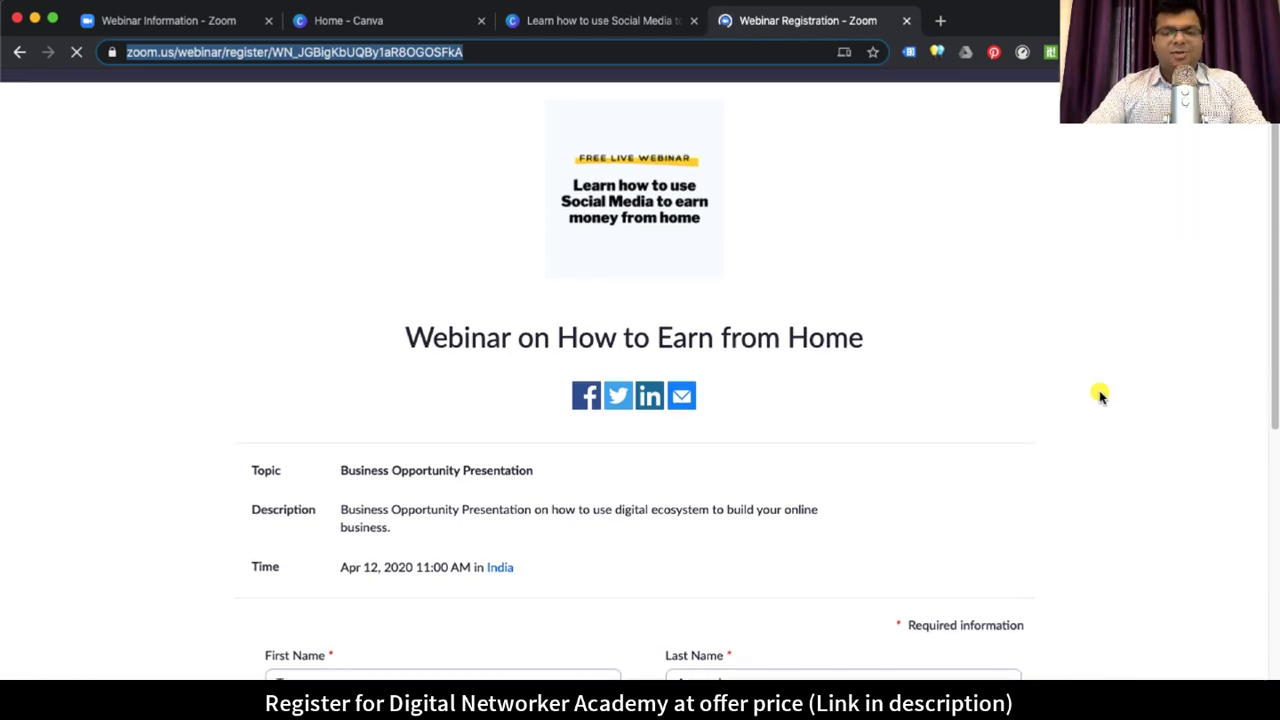
scroll(1100, 395, "down", 10)
scroll(1100, 392, "up", 10)
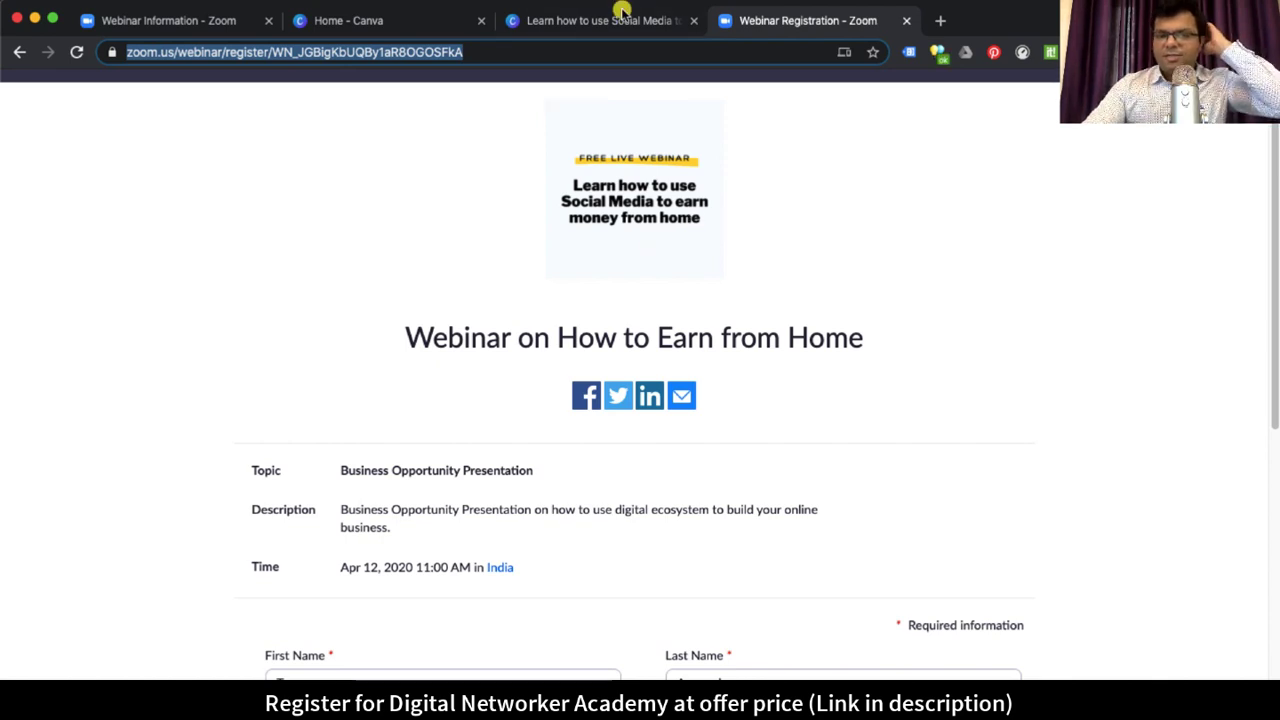
Step: Review the registration page's title and sign-up form, then return to the webinar information tab
left_click(1128, 289)
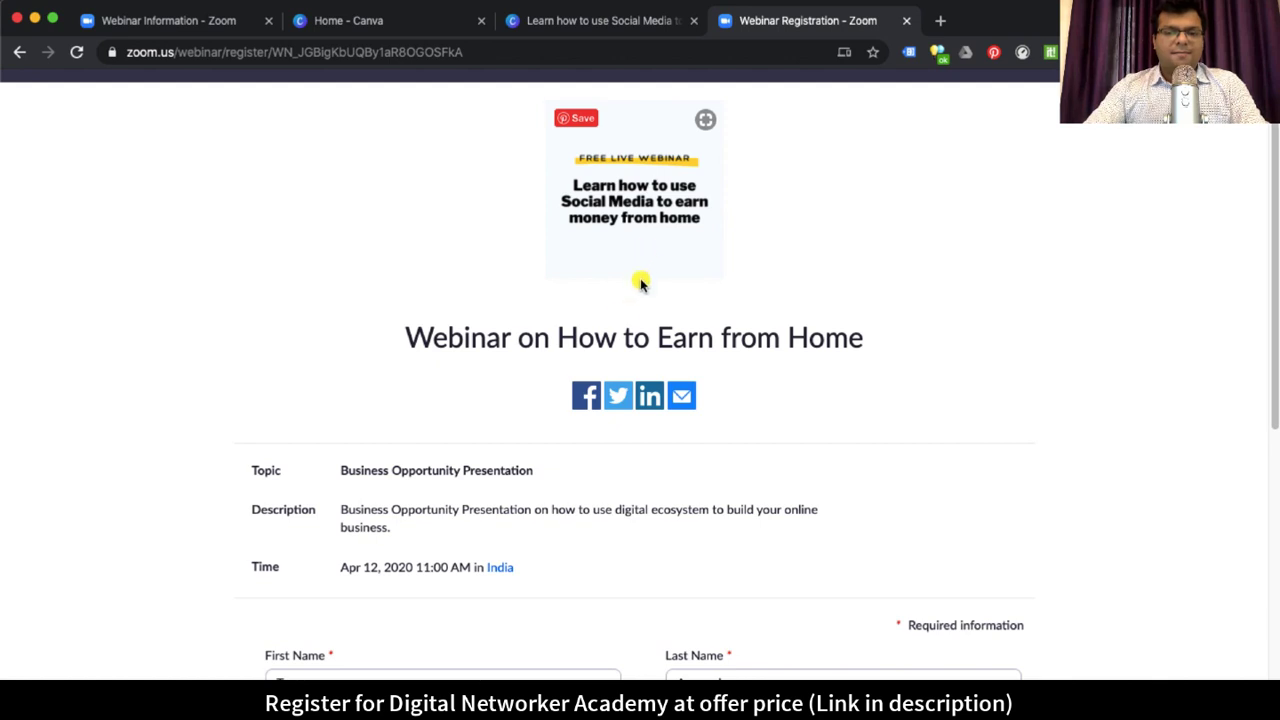
left_click_drag(491, 337, 1014, 414)
left_click(503, 450)
scroll(460, 449, "down", 5)
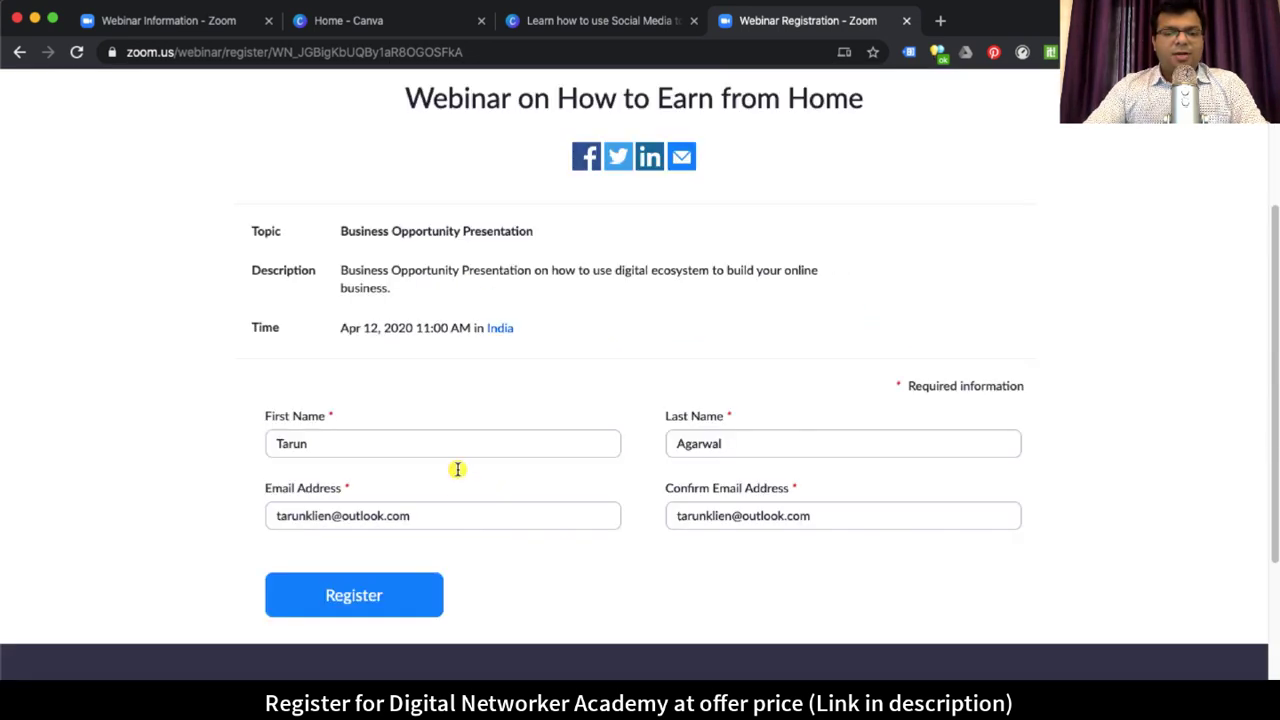
left_click(440, 445)
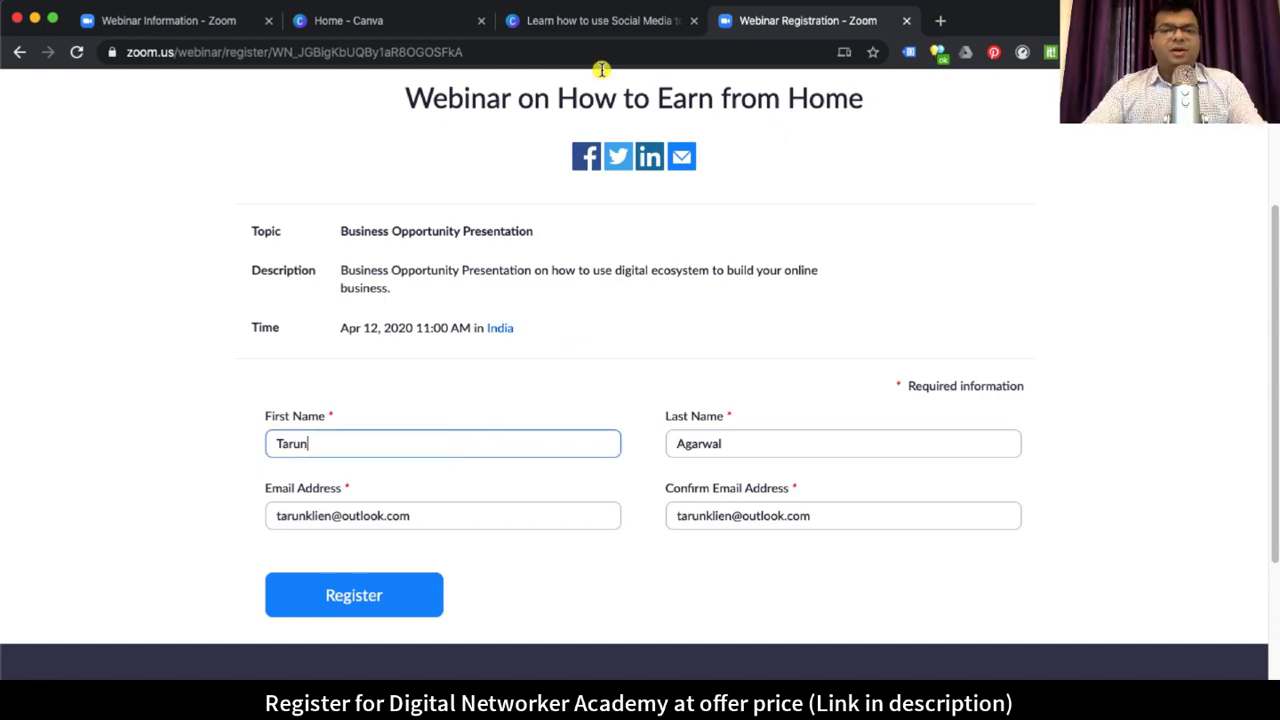
left_click(195, 20)
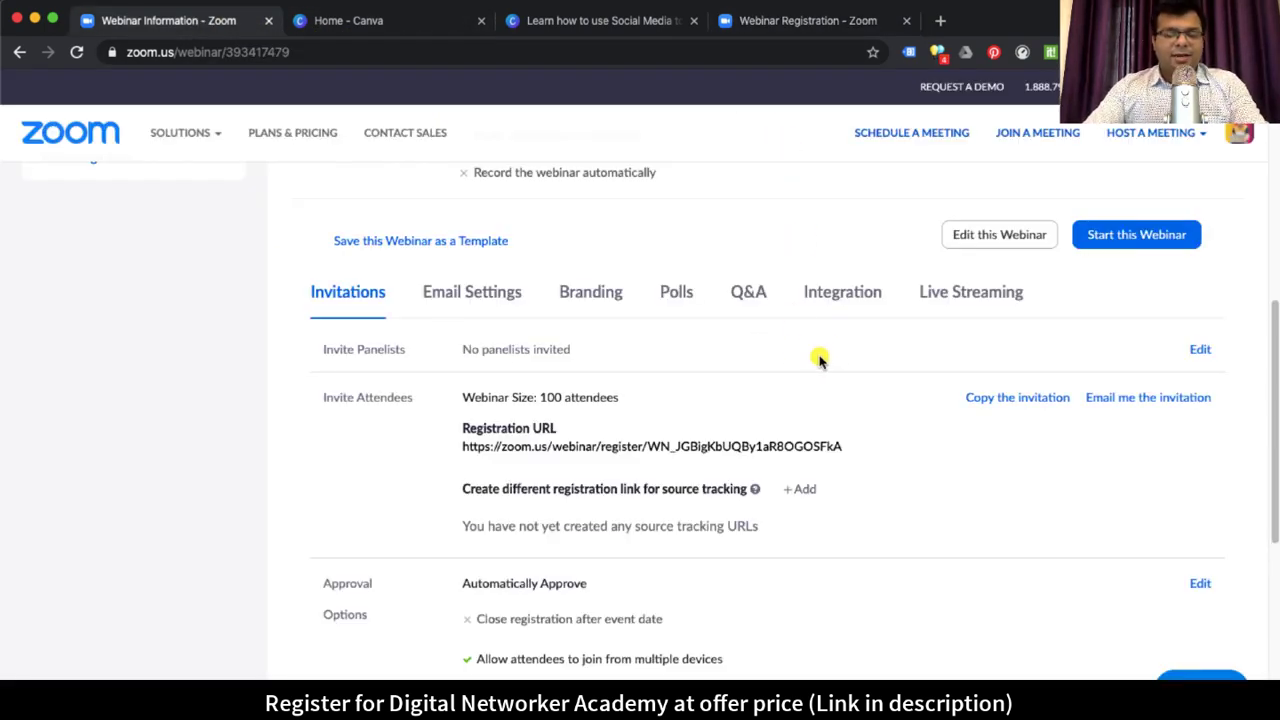
Step: Look through the webinar's Branding settings, including the logo description
left_click(594, 298)
scroll(1000, 471, "down", 10)
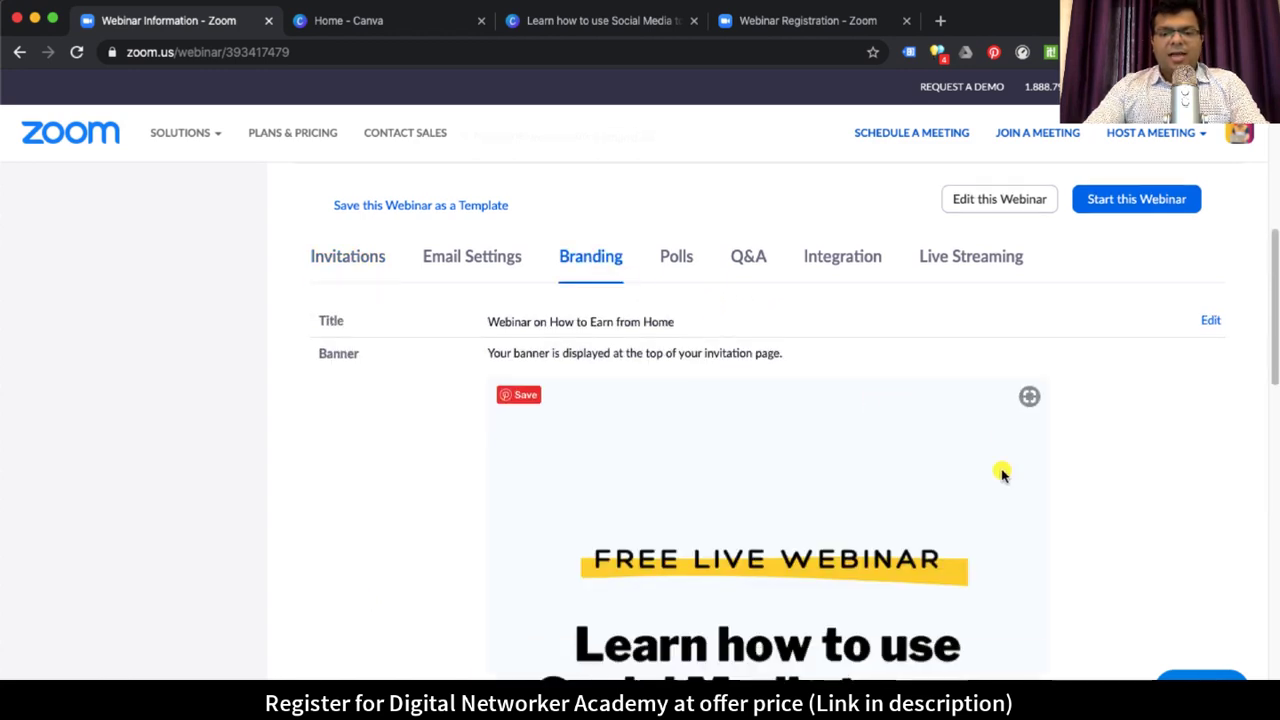
scroll(1085, 453, "down", 1)
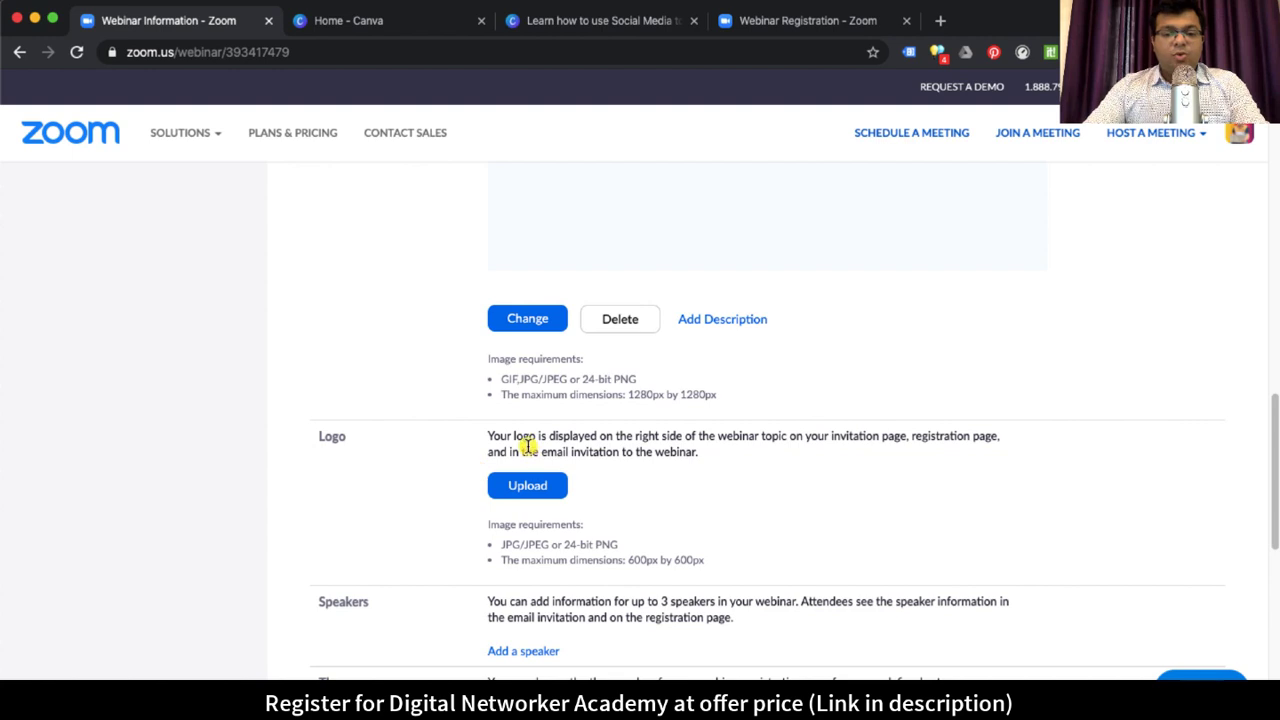
left_click_drag(494, 437, 556, 438)
left_click(750, 452)
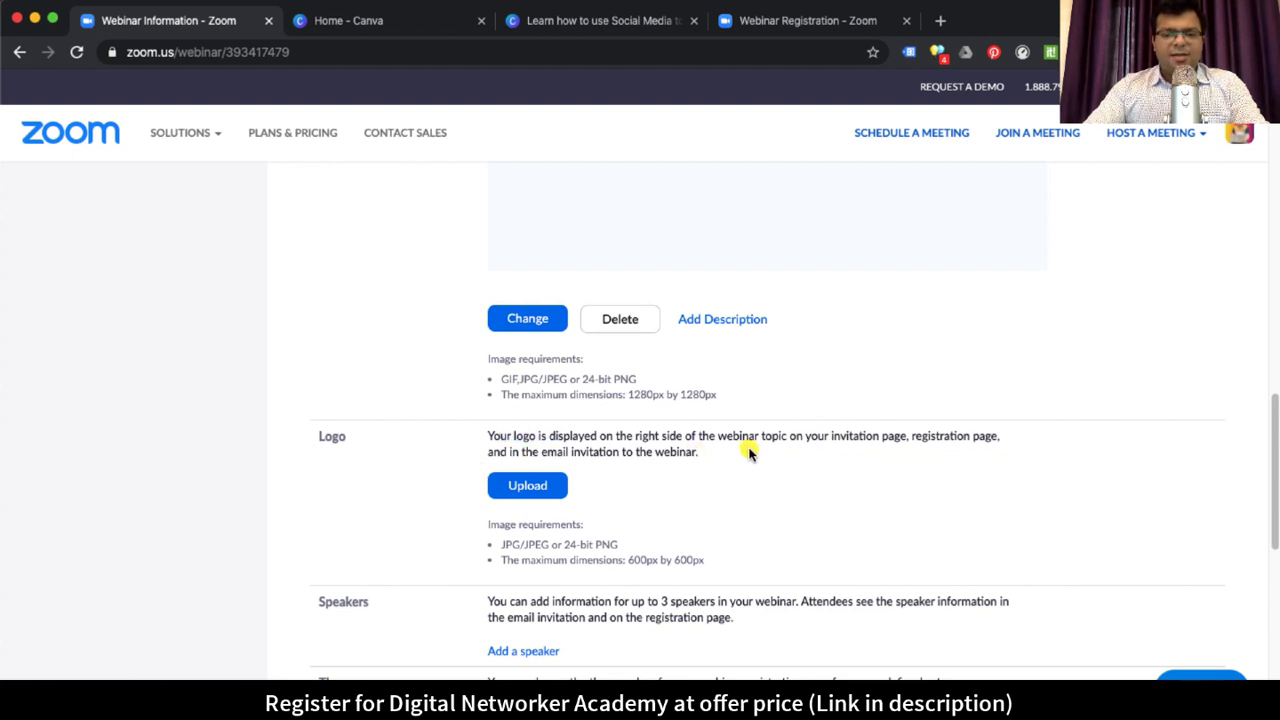
scroll(740, 462, "down", 1)
scroll(610, 570, "down", 1)
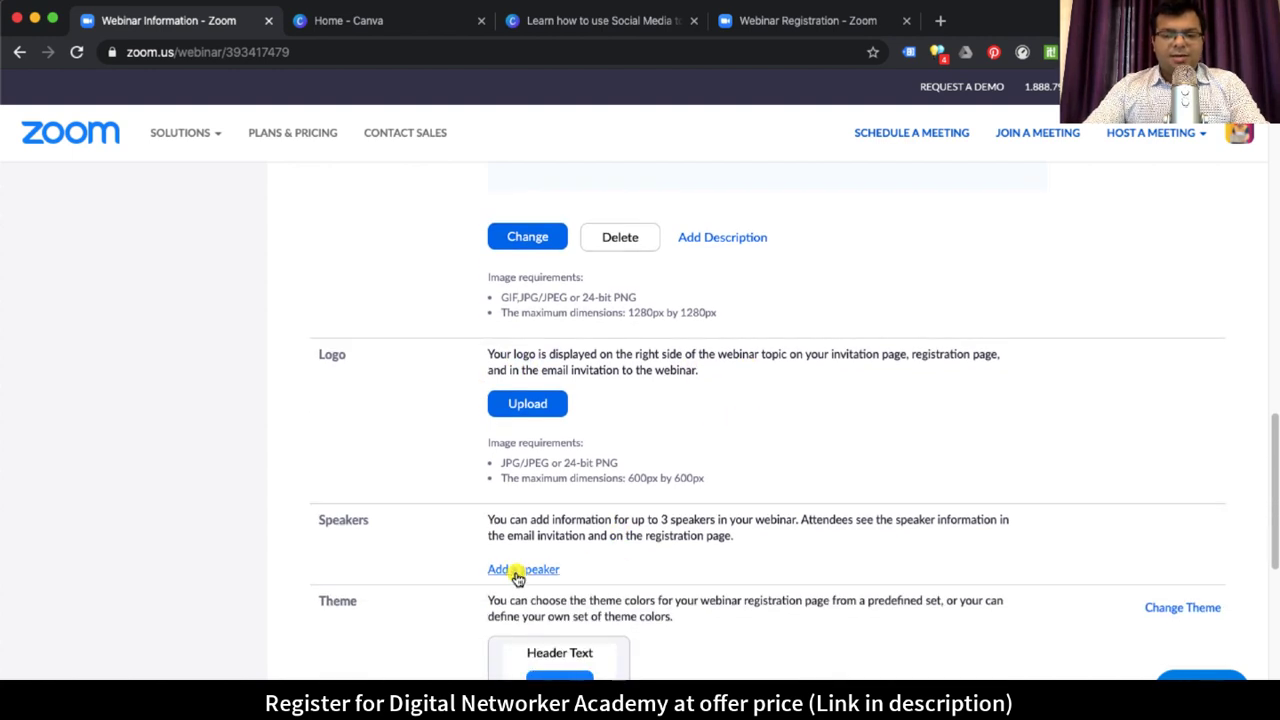
Step: Add a new speaker and enter the speaker's full name
left_click(520, 570)
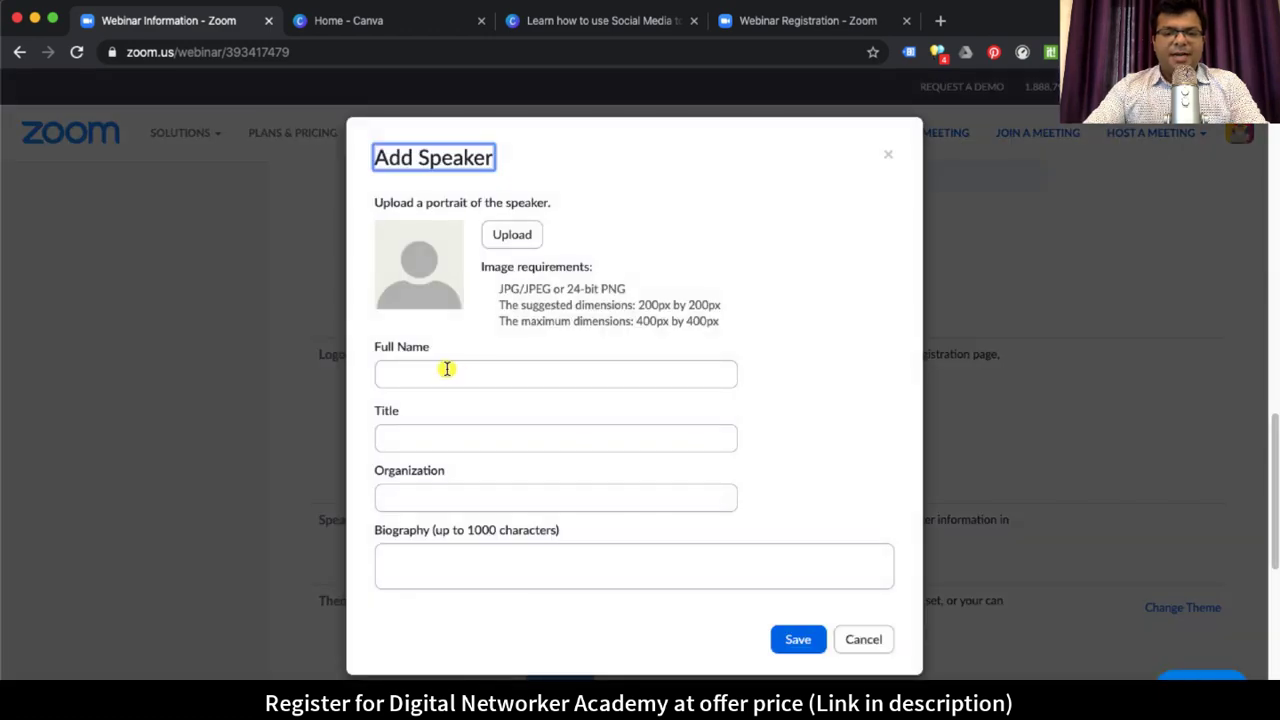
left_click(594, 368)
key("Tab")
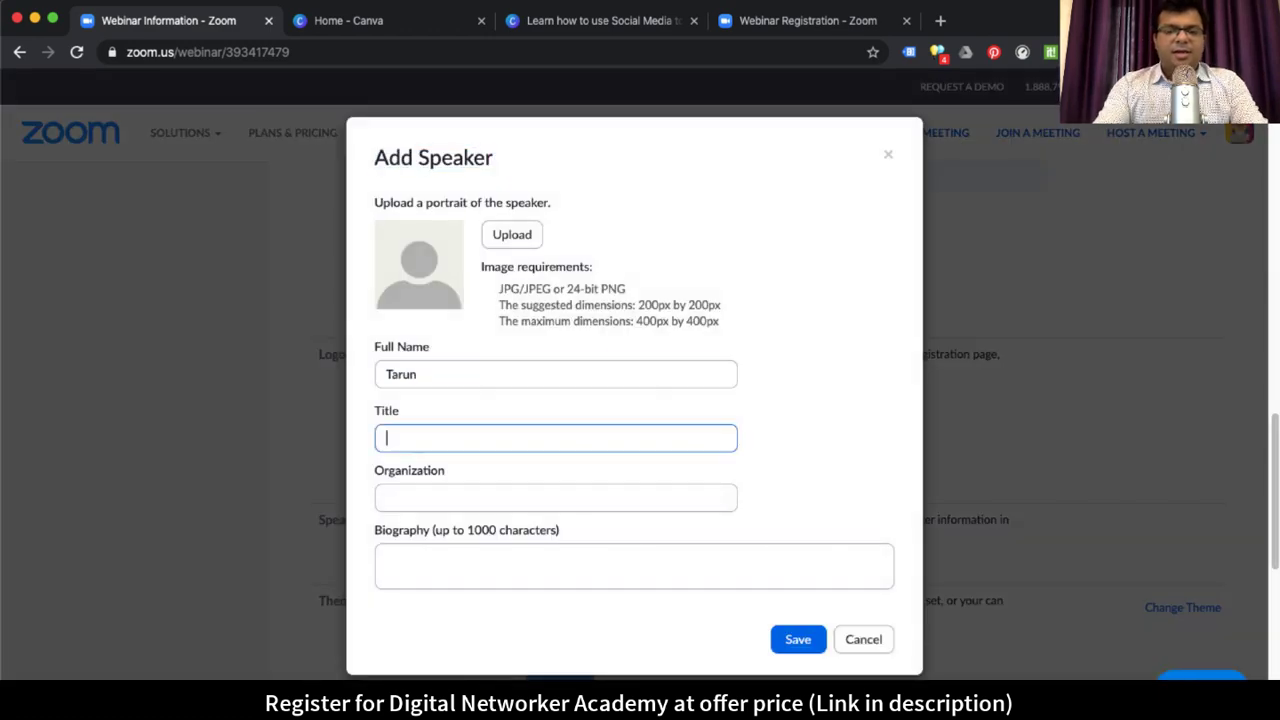
left_click(417, 374)
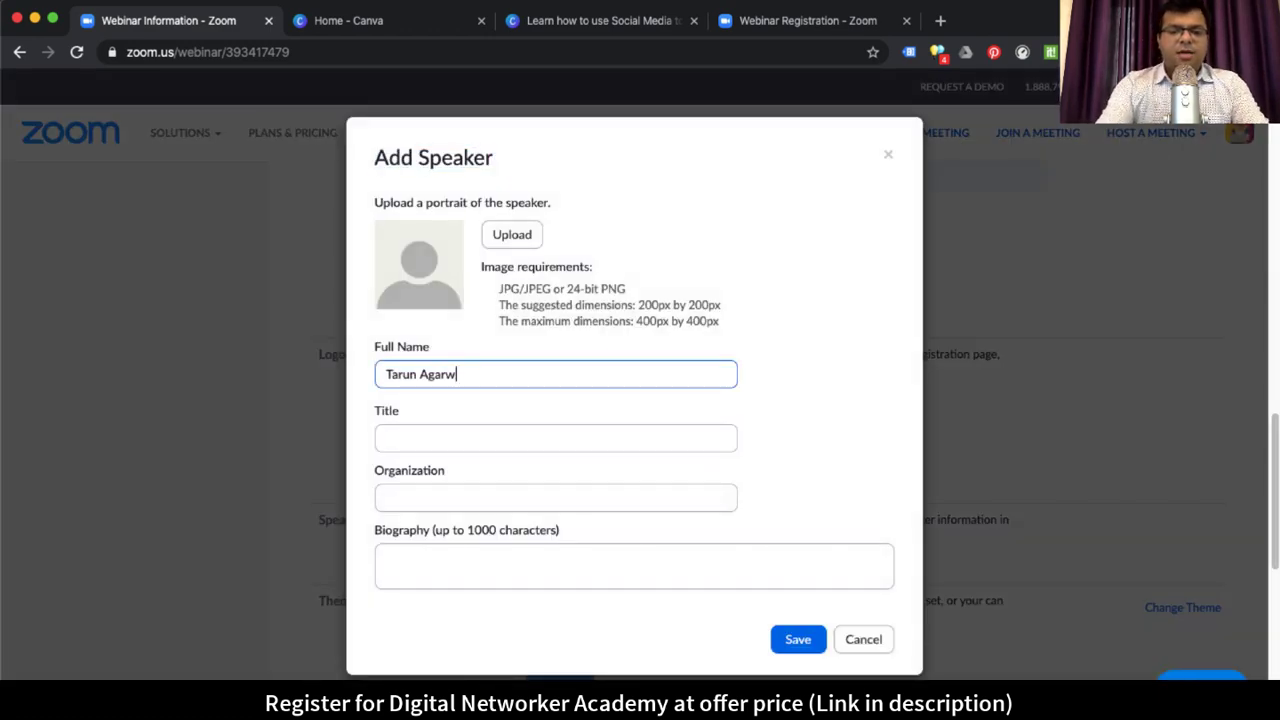
Step: Give the speaker the title 'Digital Networker' and an online business consulting biography
key("Tab")
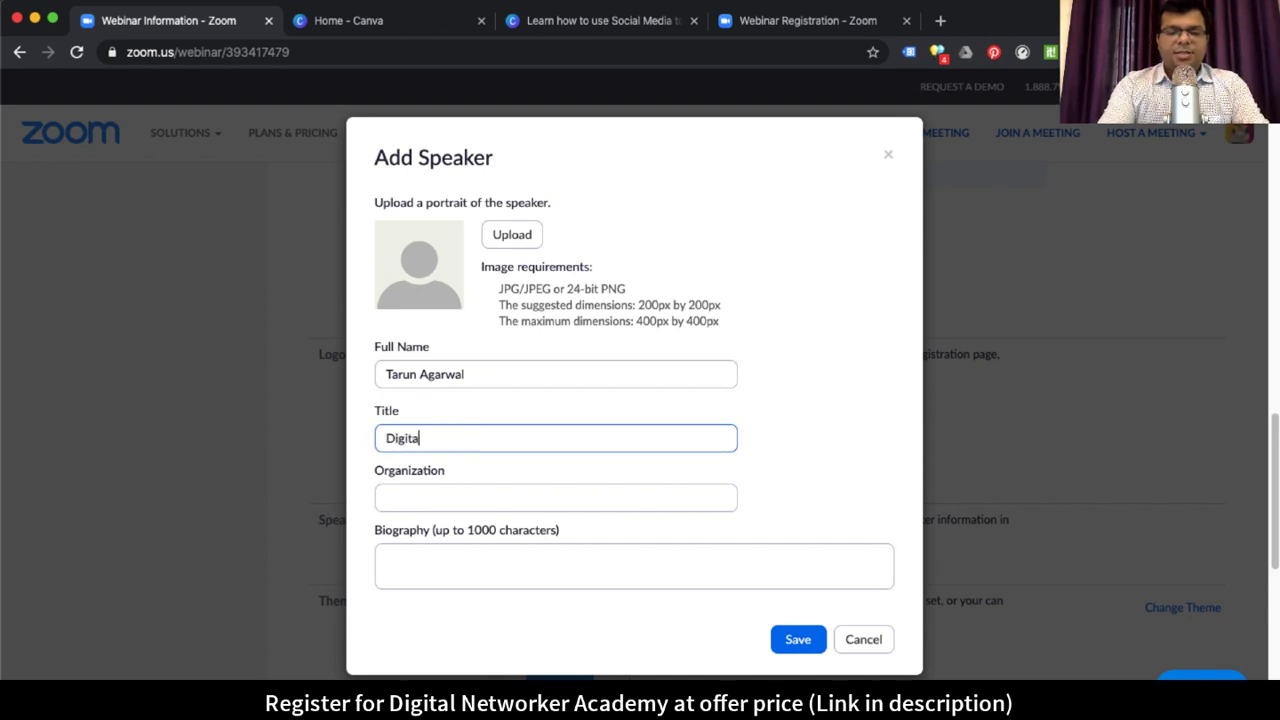
type("Digital Networker")
key("Tab")
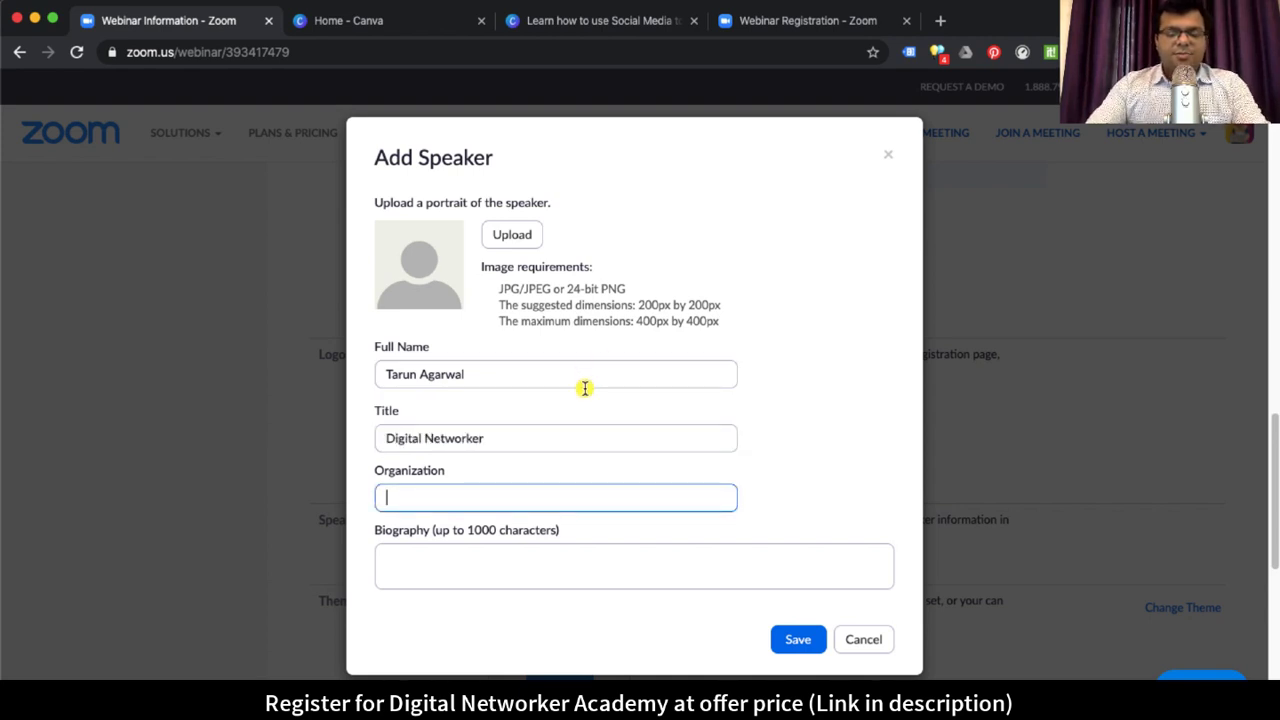
key("Tab")
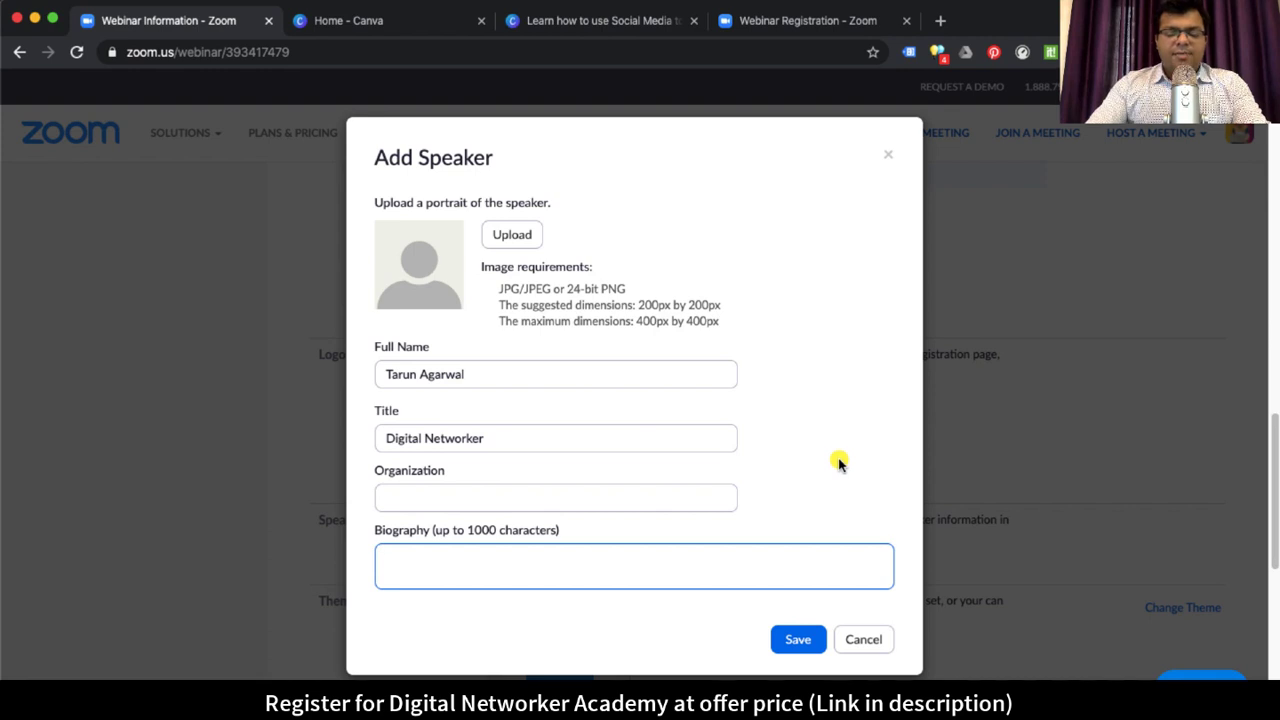
type("O")
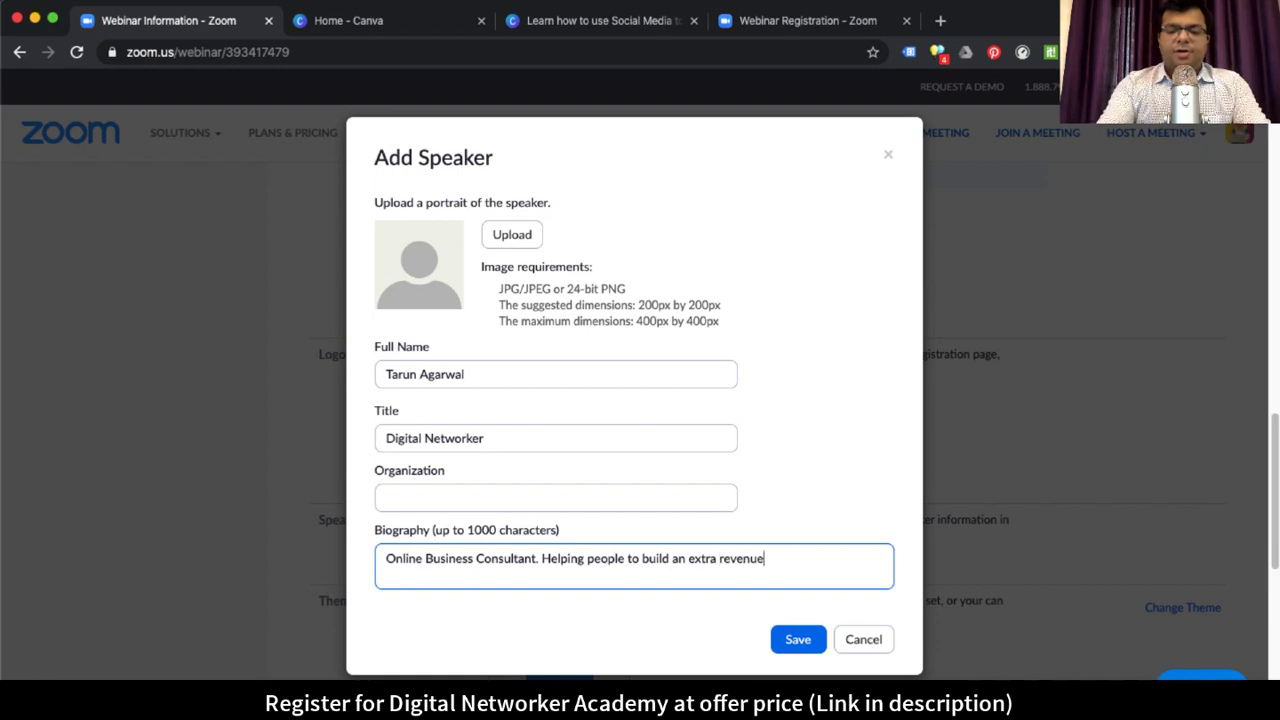
left_click(771, 560)
key("BackSpace")
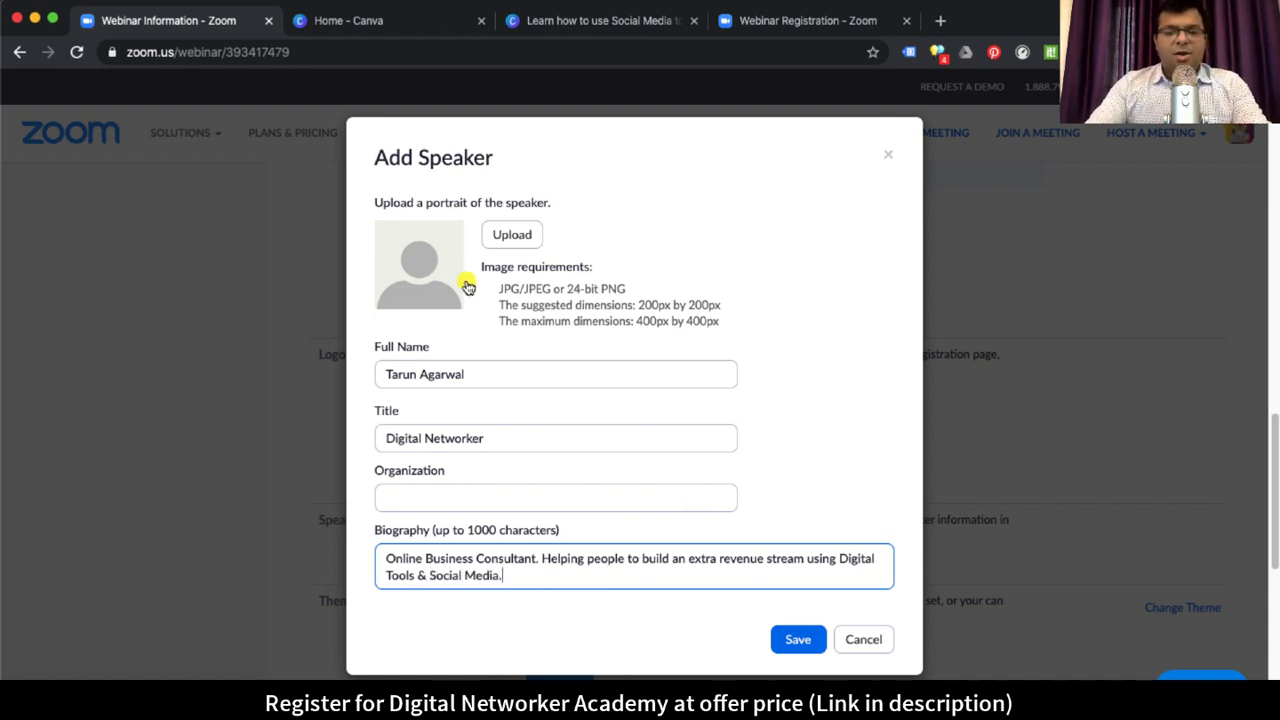
left_click(436, 277)
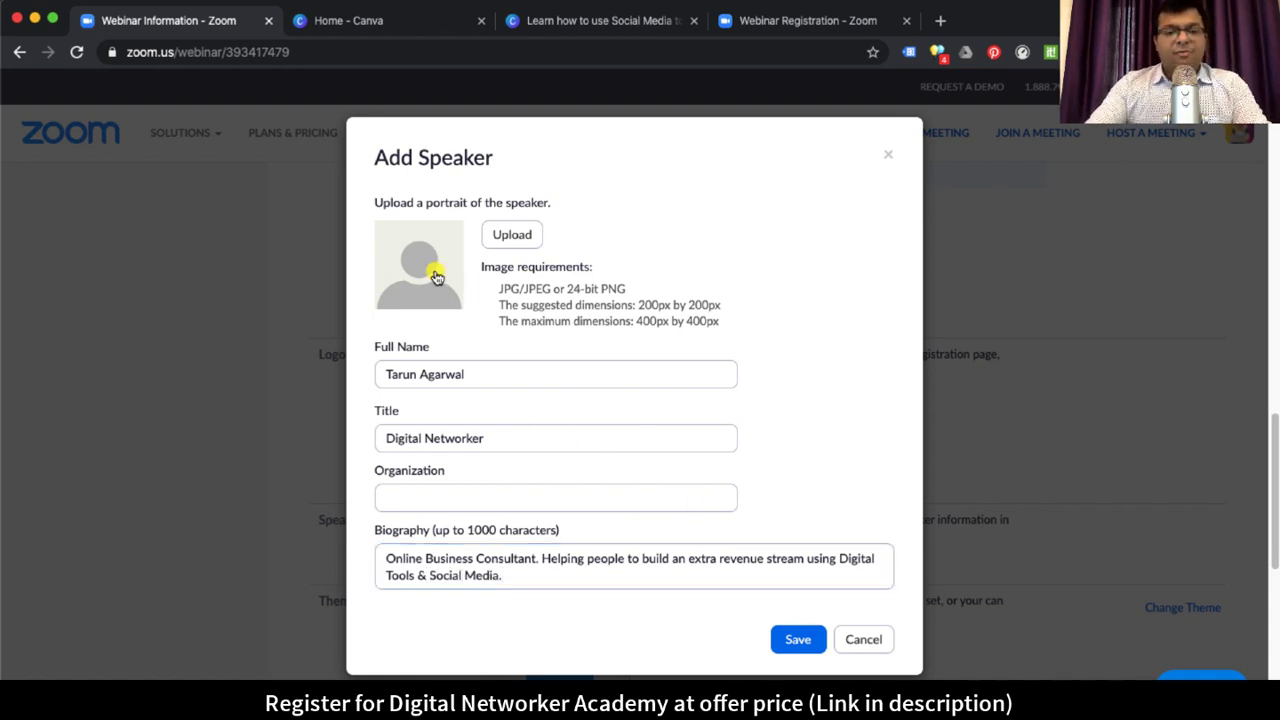
Step: Upload 'Untitled design (8).png' as the speaker's portrait and save the speaker
left_click(512, 235)
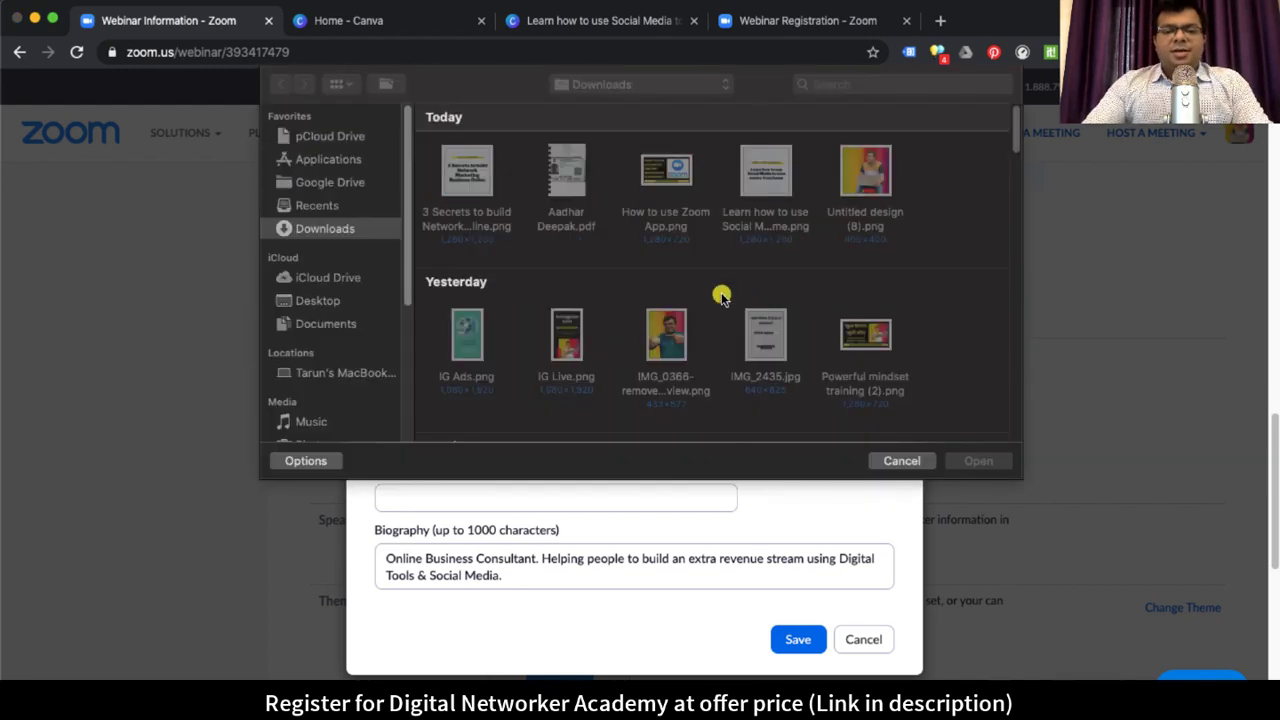
left_click(908, 210)
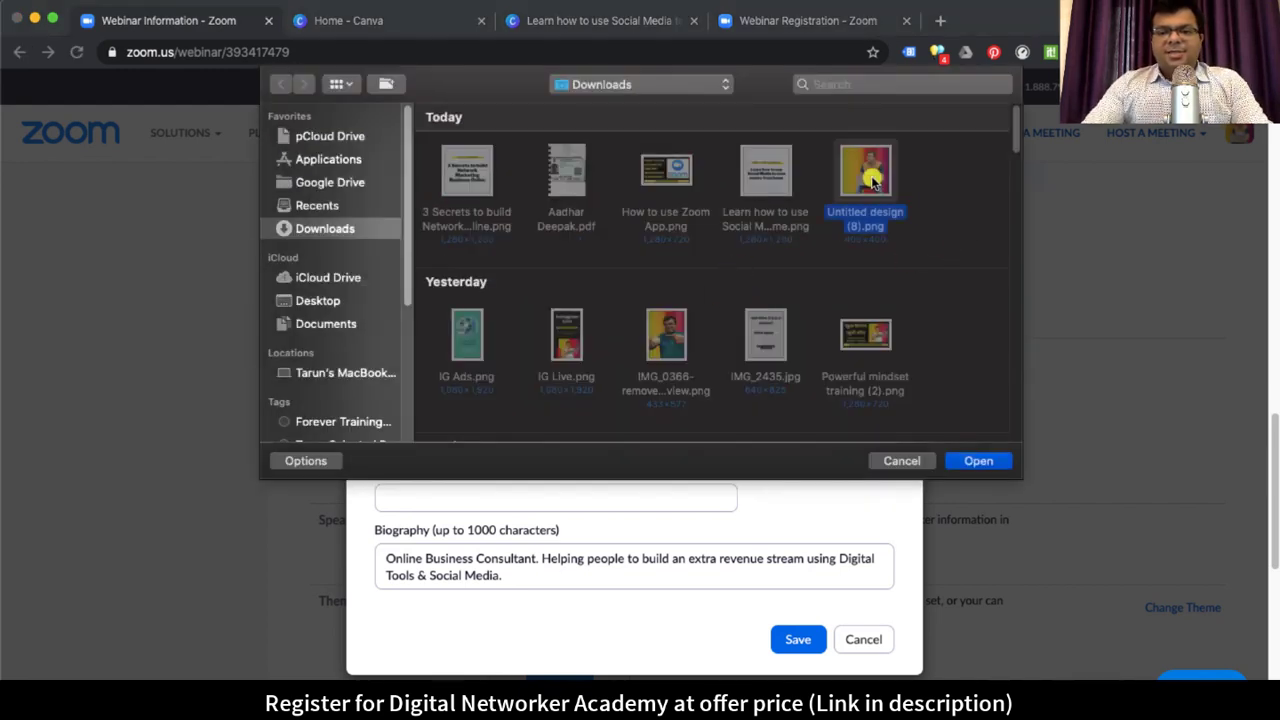
left_click(978, 460)
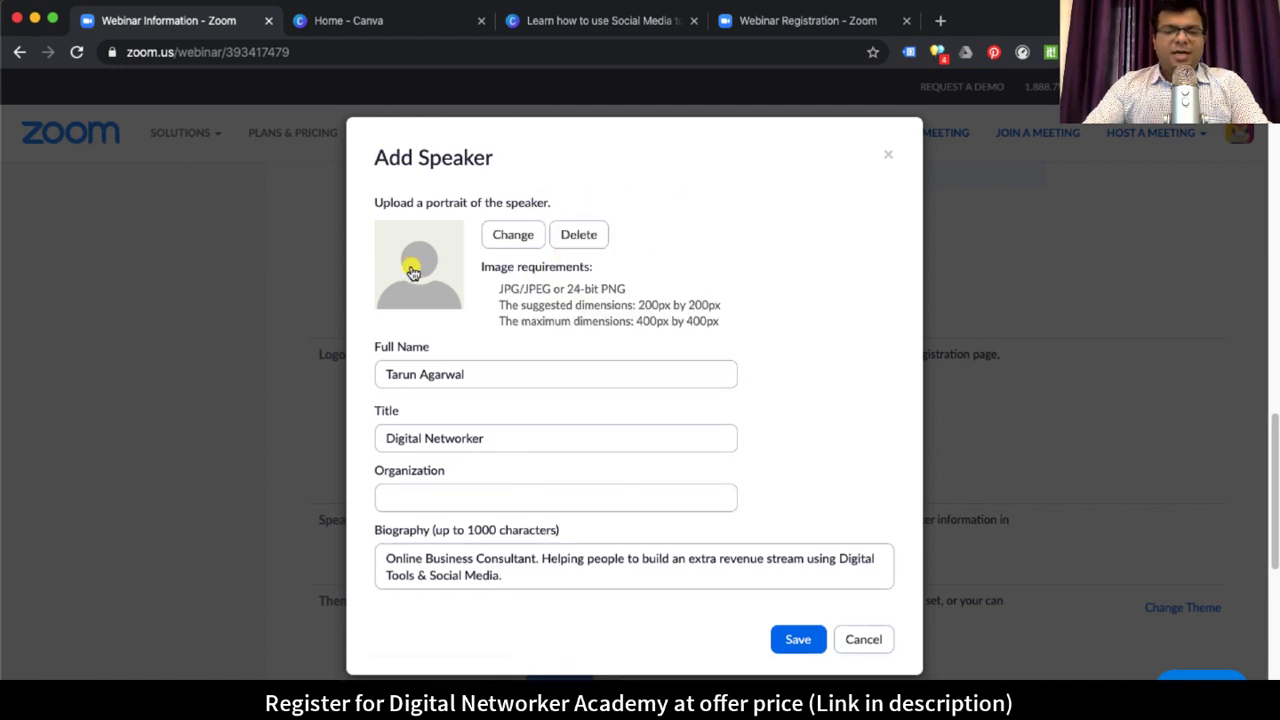
left_click_drag(643, 305, 727, 324)
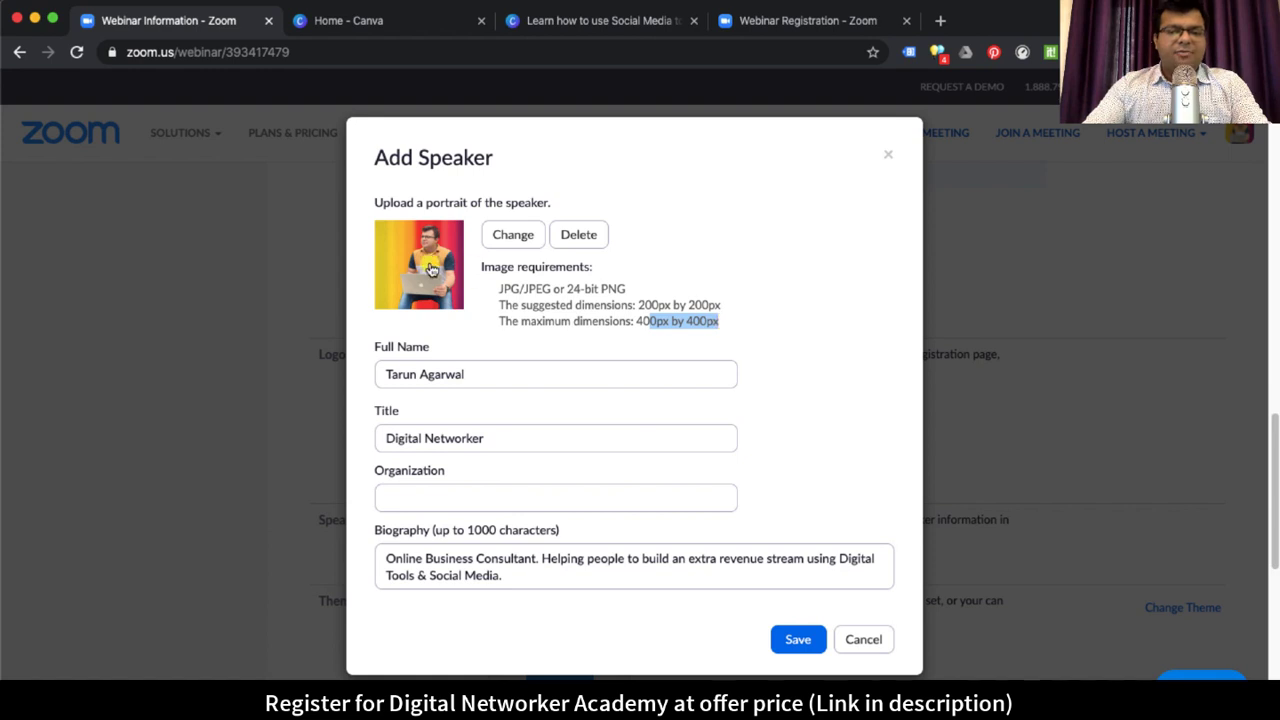
left_click(800, 643)
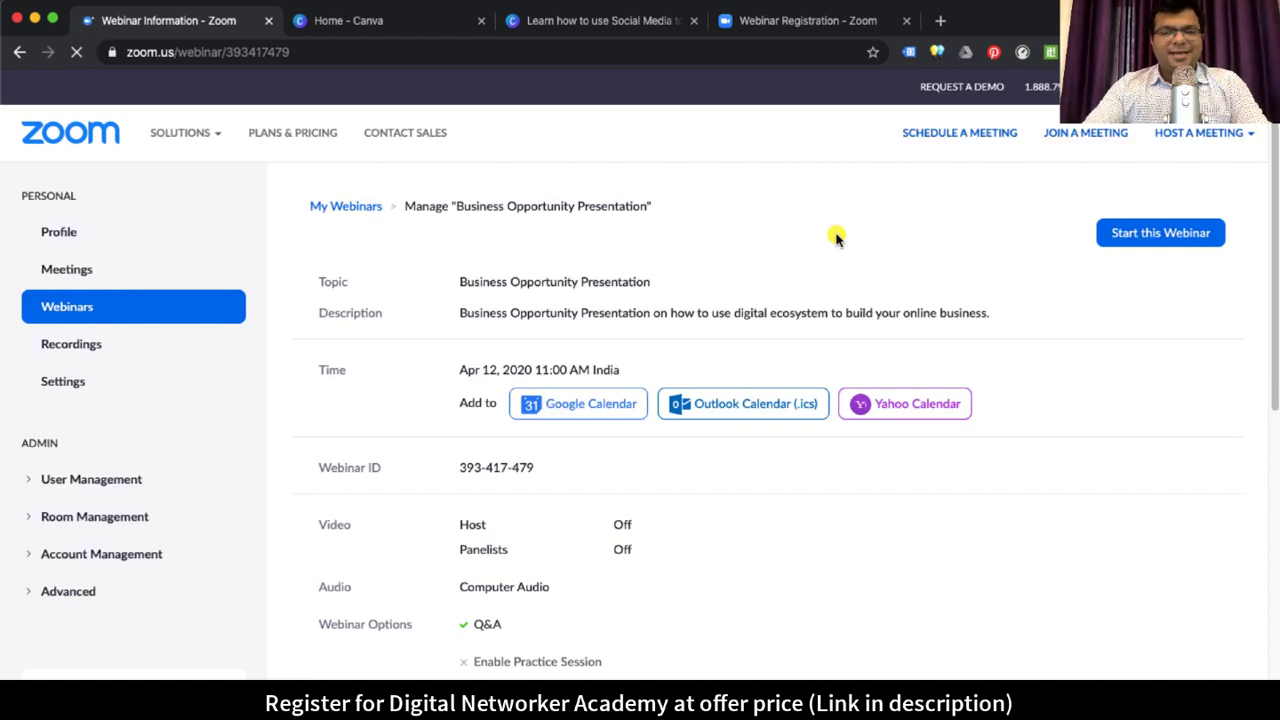
Step: Copy the registration URL from Invitations and close the old registration preview tab
scroll(709, 434, "down", 15)
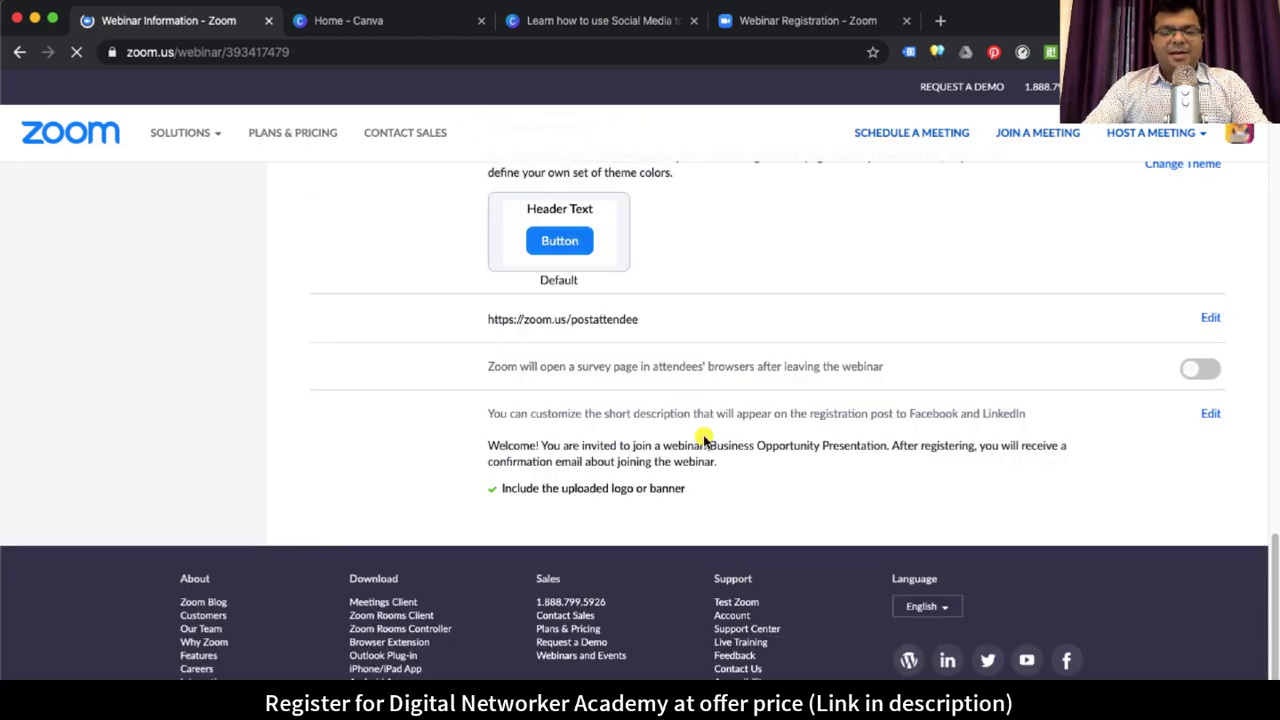
scroll(704, 440, "up", 10)
scroll(846, 428, "up", 4)
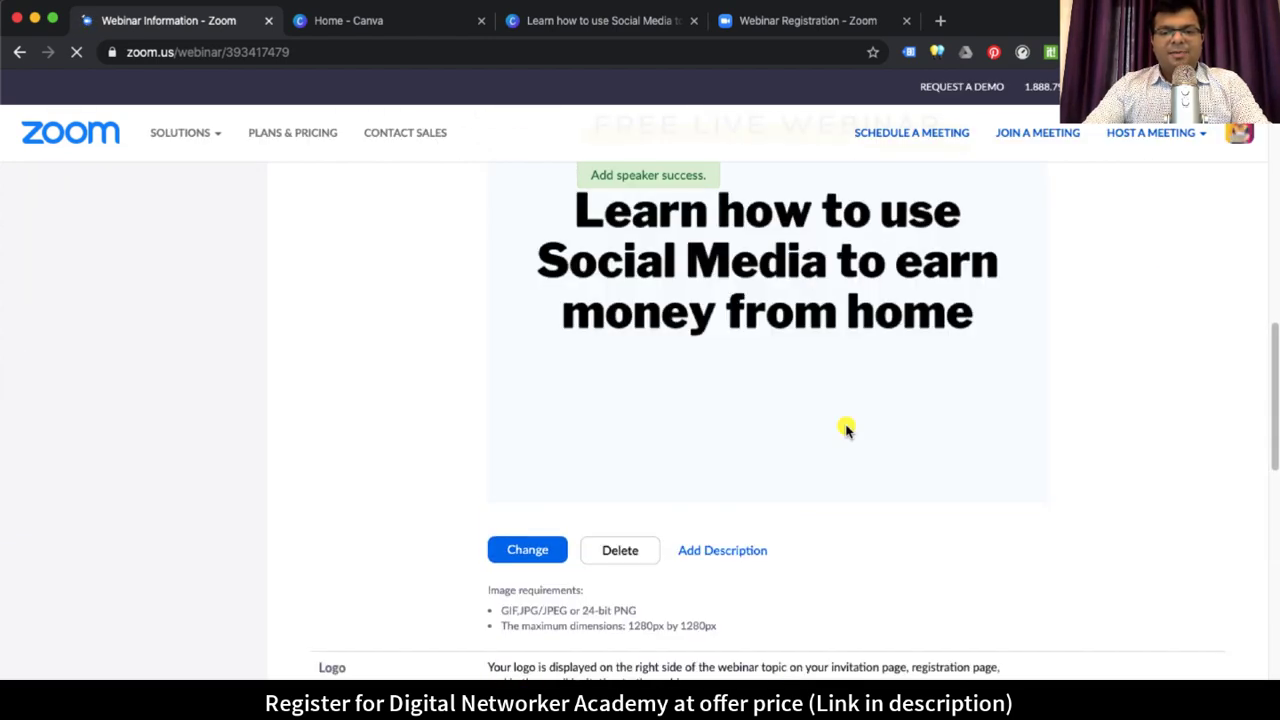
scroll(846, 426, "up", 4)
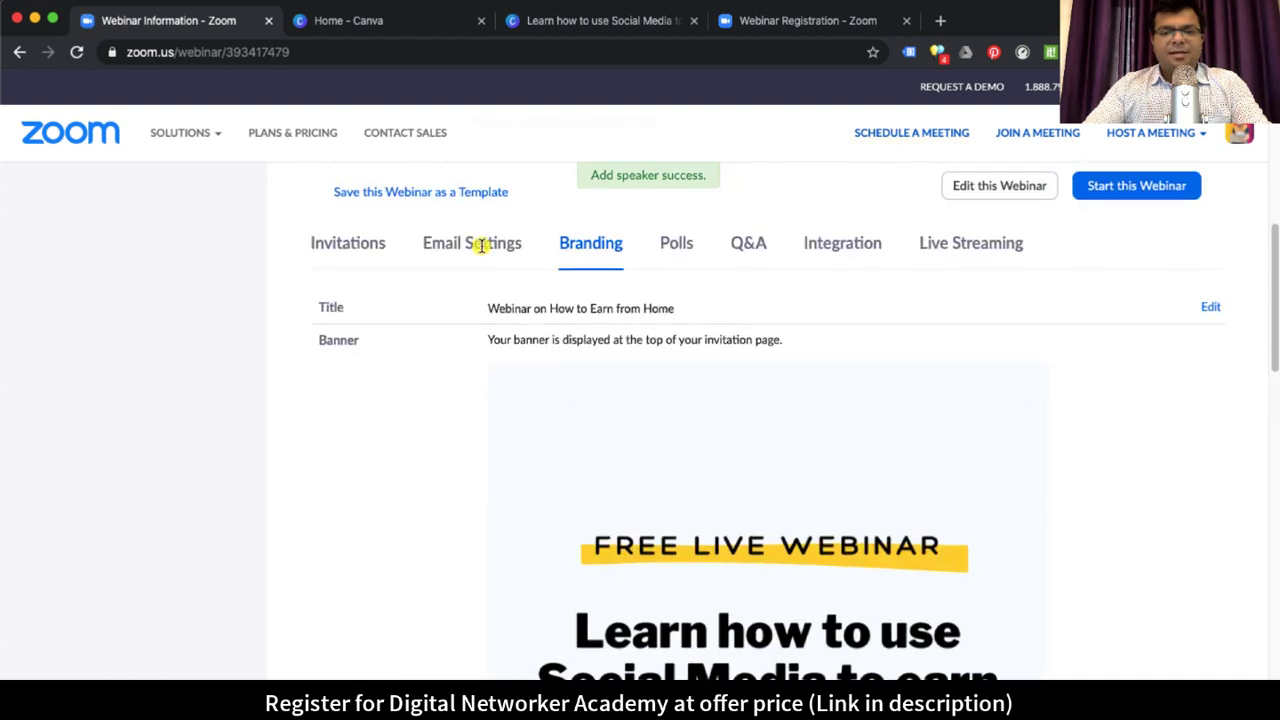
left_click(368, 246)
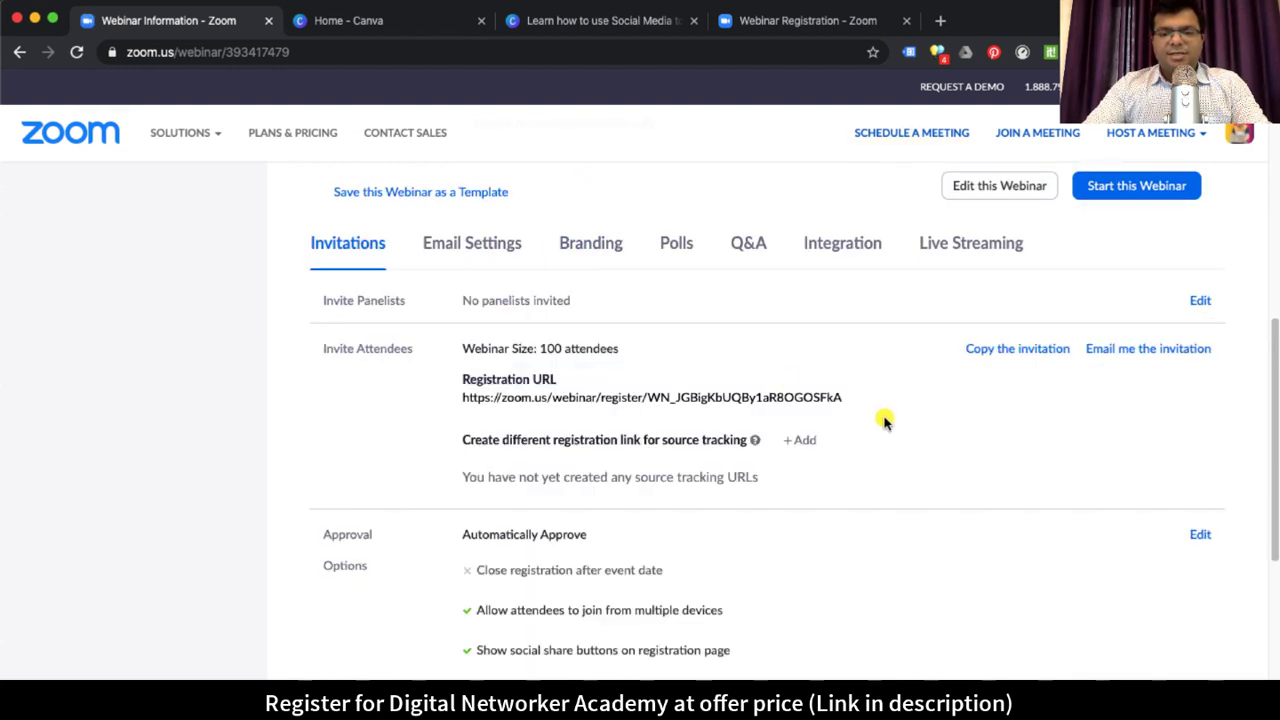
left_click(850, 398)
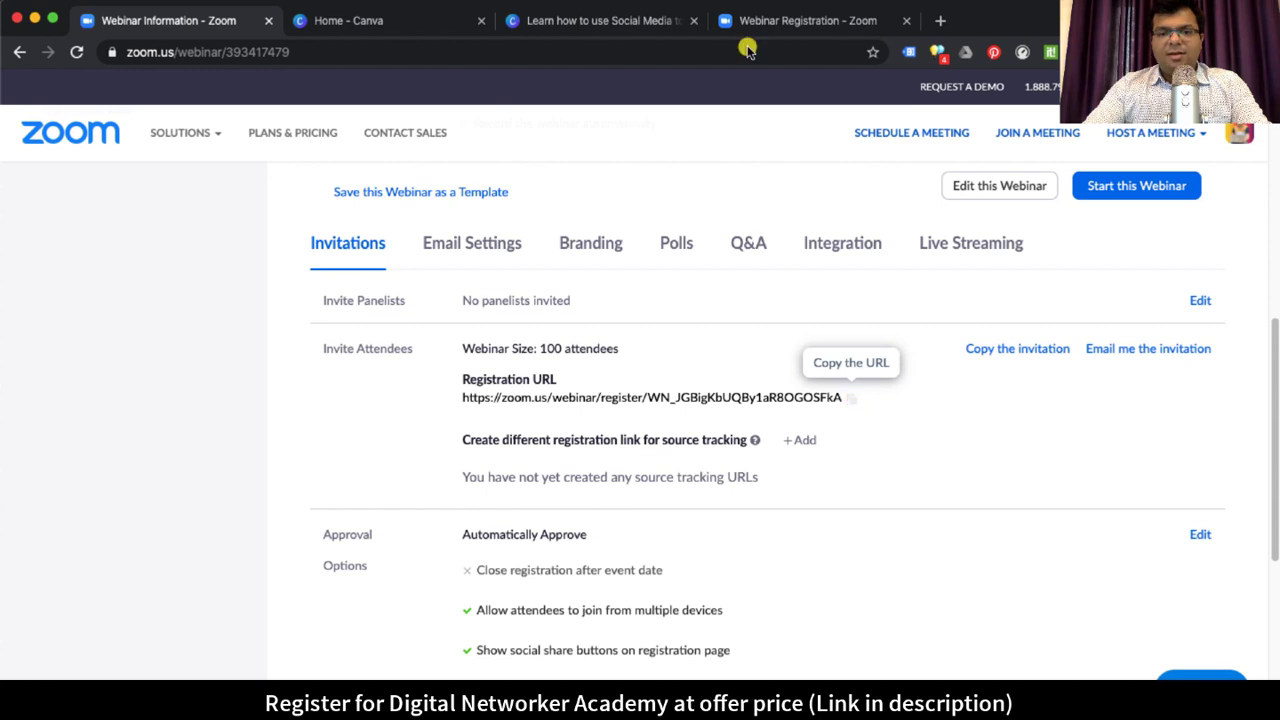
left_click(804, 20)
left_click(906, 20)
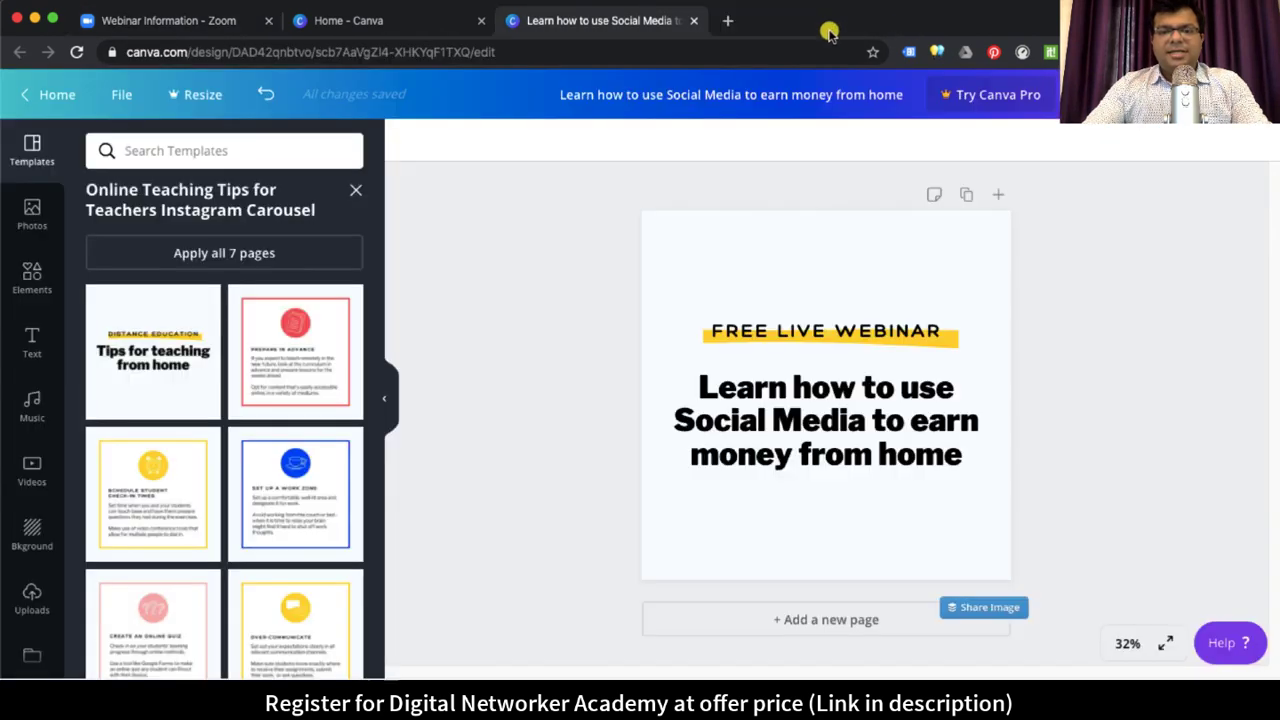
Step: Open the copied registration link in a fresh tab and scroll through the page
left_click(727, 20)
key("ctrl+v")
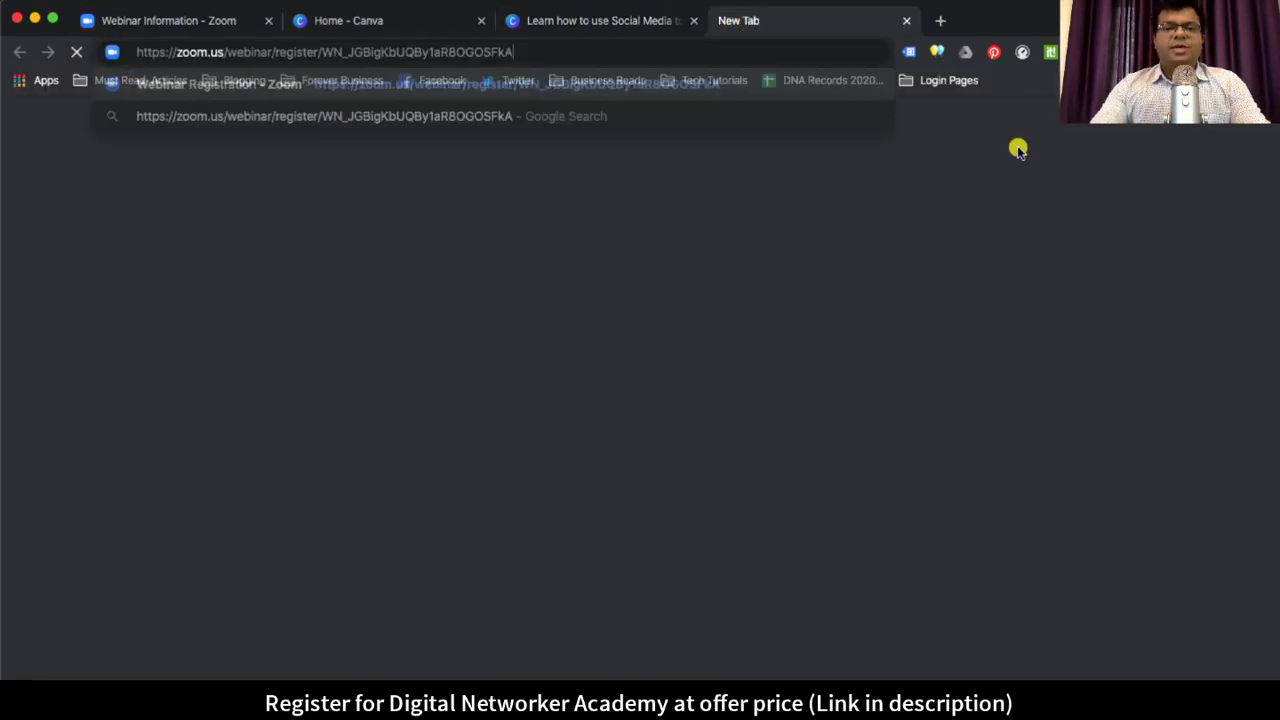
key("Return")
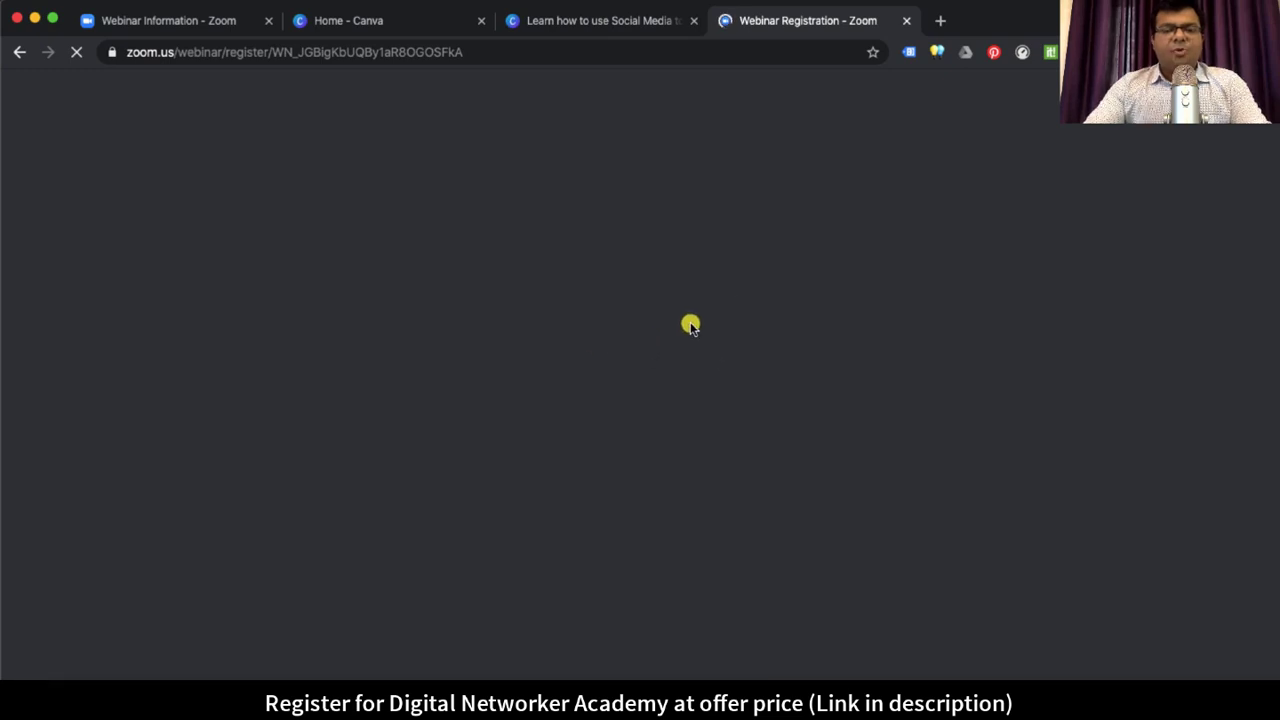
scroll(800, 277, "down", 2)
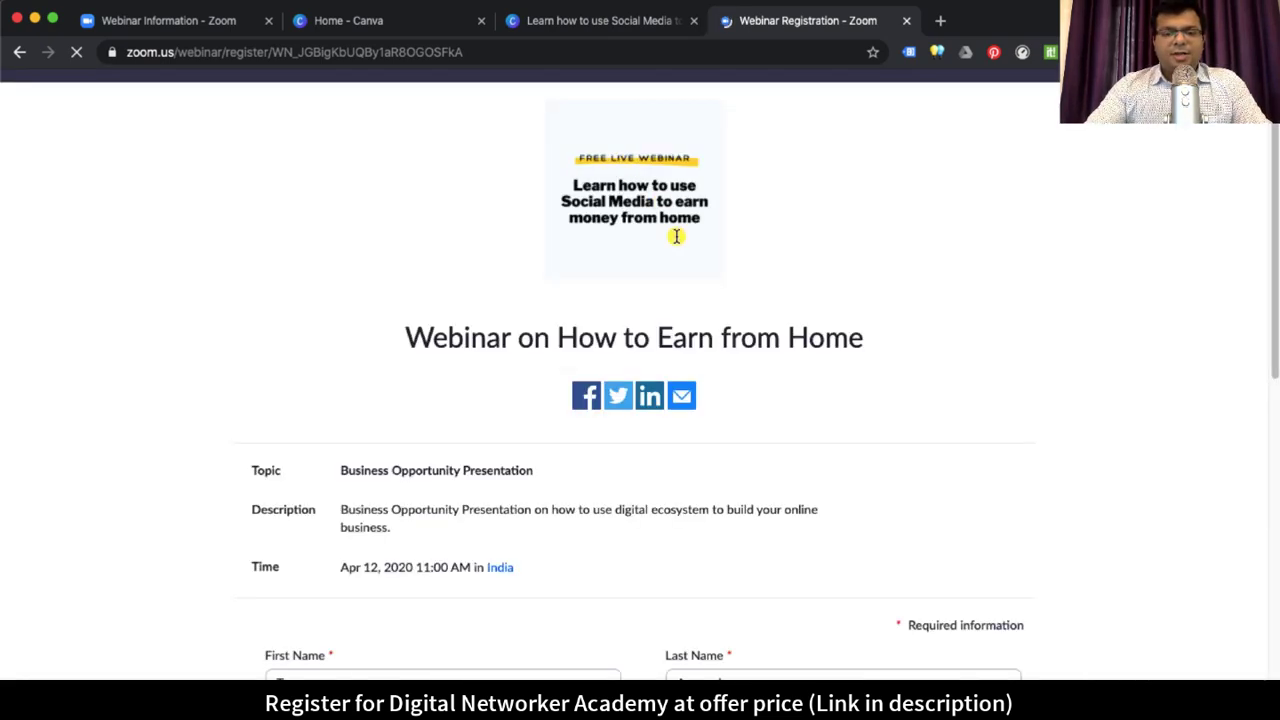
scroll(676, 240, "down", 7)
scroll(676, 240, "up", 4)
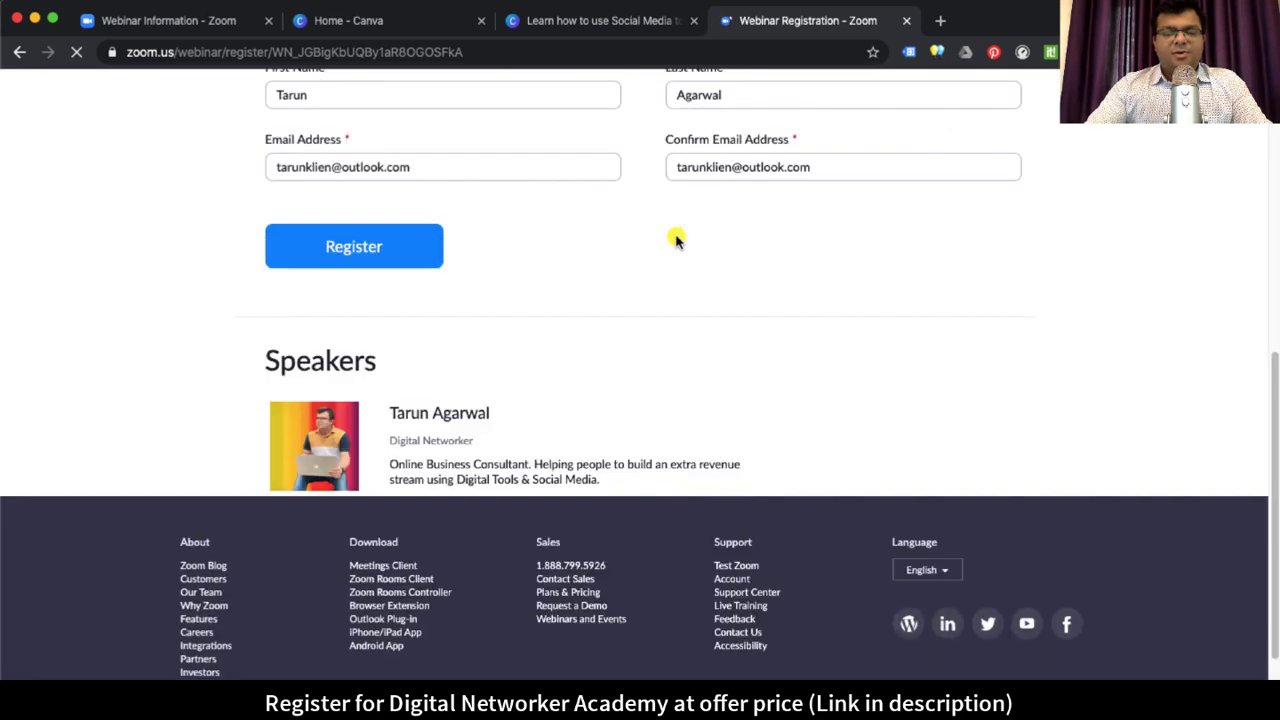
scroll(676, 240, "up", 3)
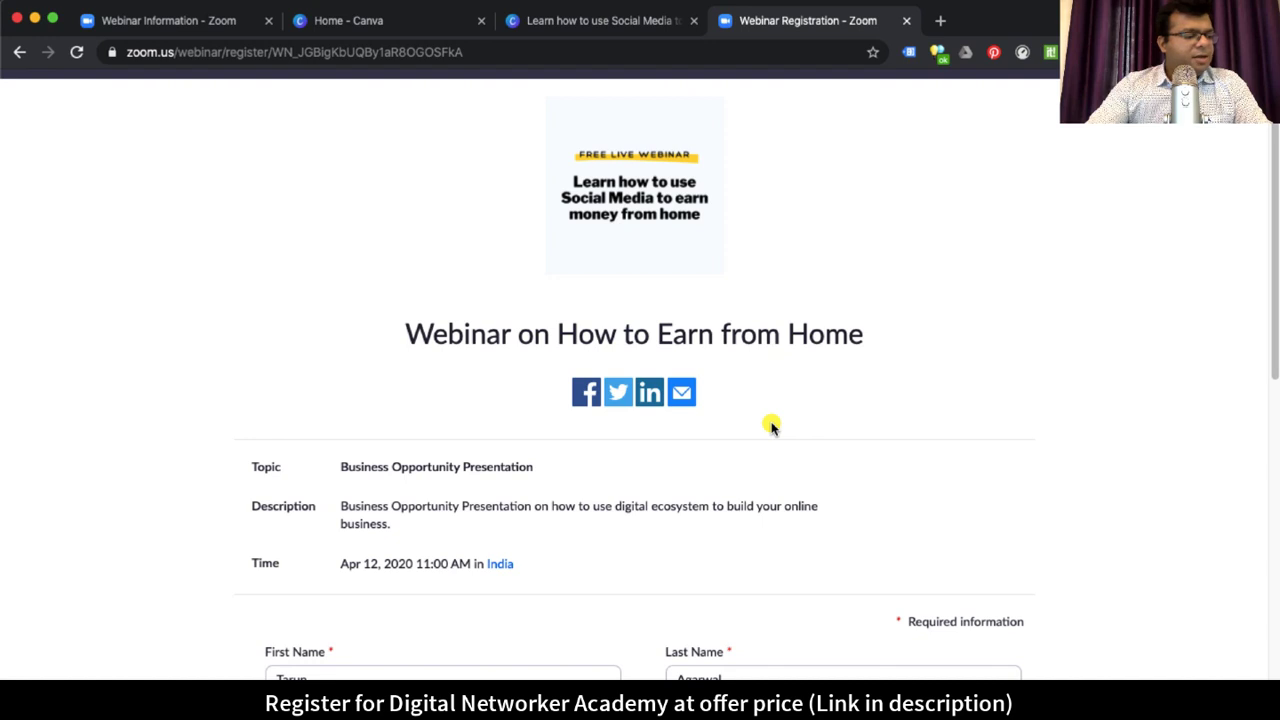
Step: Check the new speaker's portrait and biography, then return to the webinar information tab
scroll(770, 427, "down", 5)
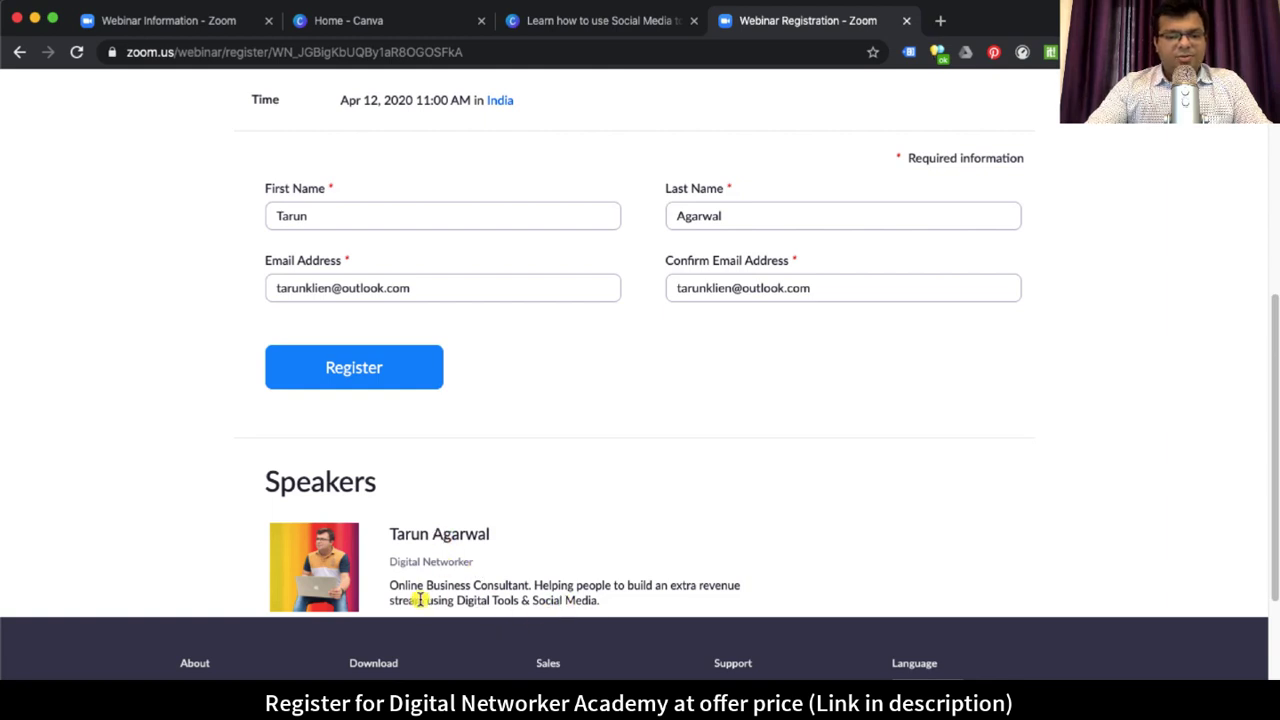
left_click_drag(408, 590, 597, 600)
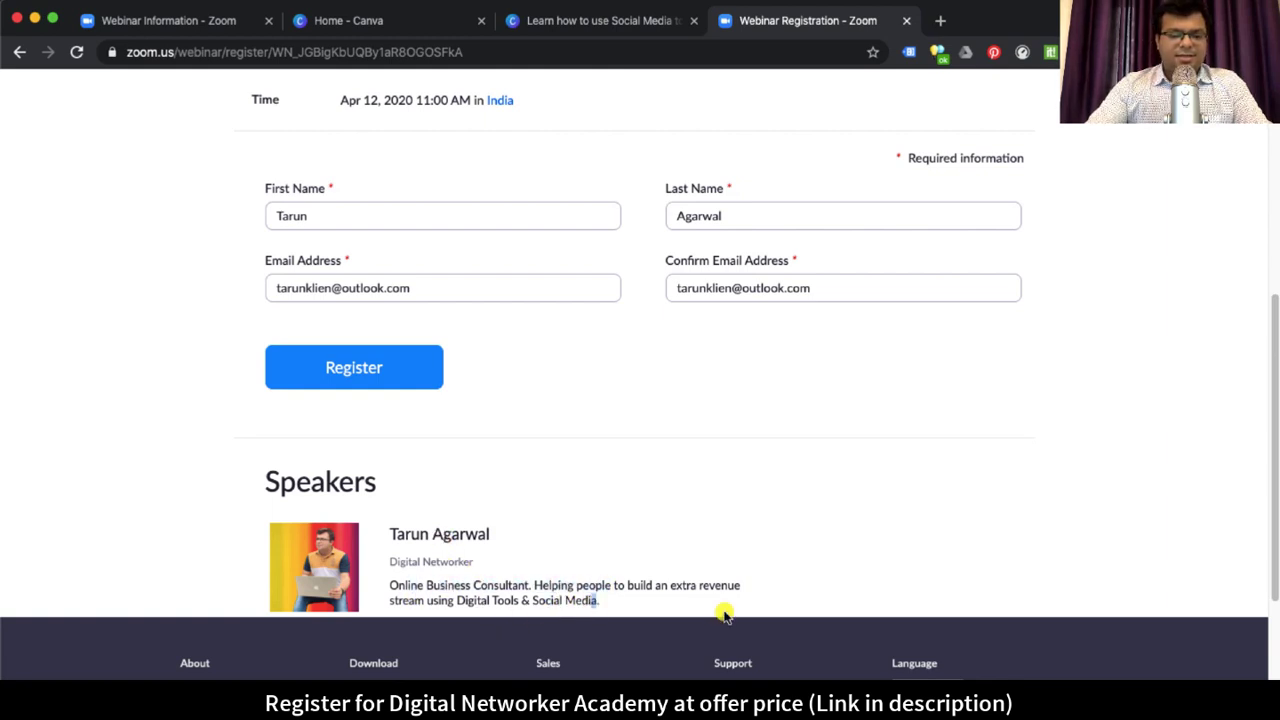
scroll(830, 580, "down", 3)
scroll(887, 565, "up", 3)
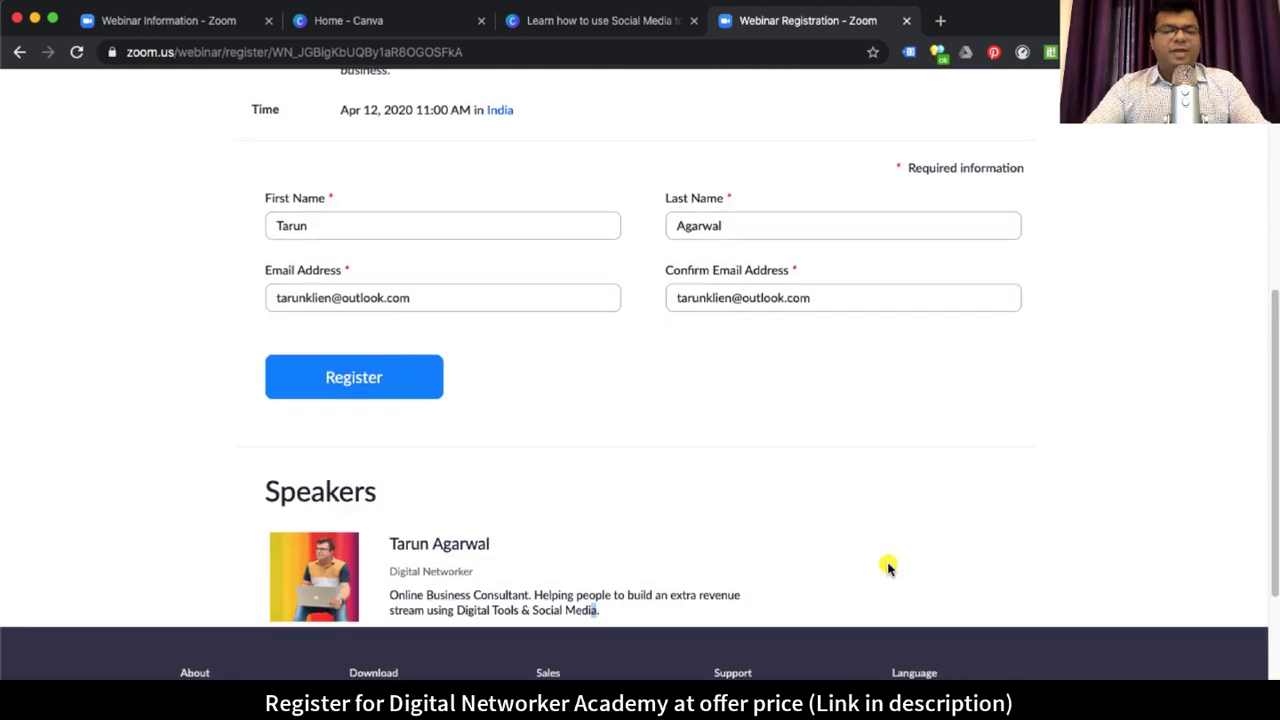
scroll(887, 566, "up", 1)
scroll(887, 565, "up", 5)
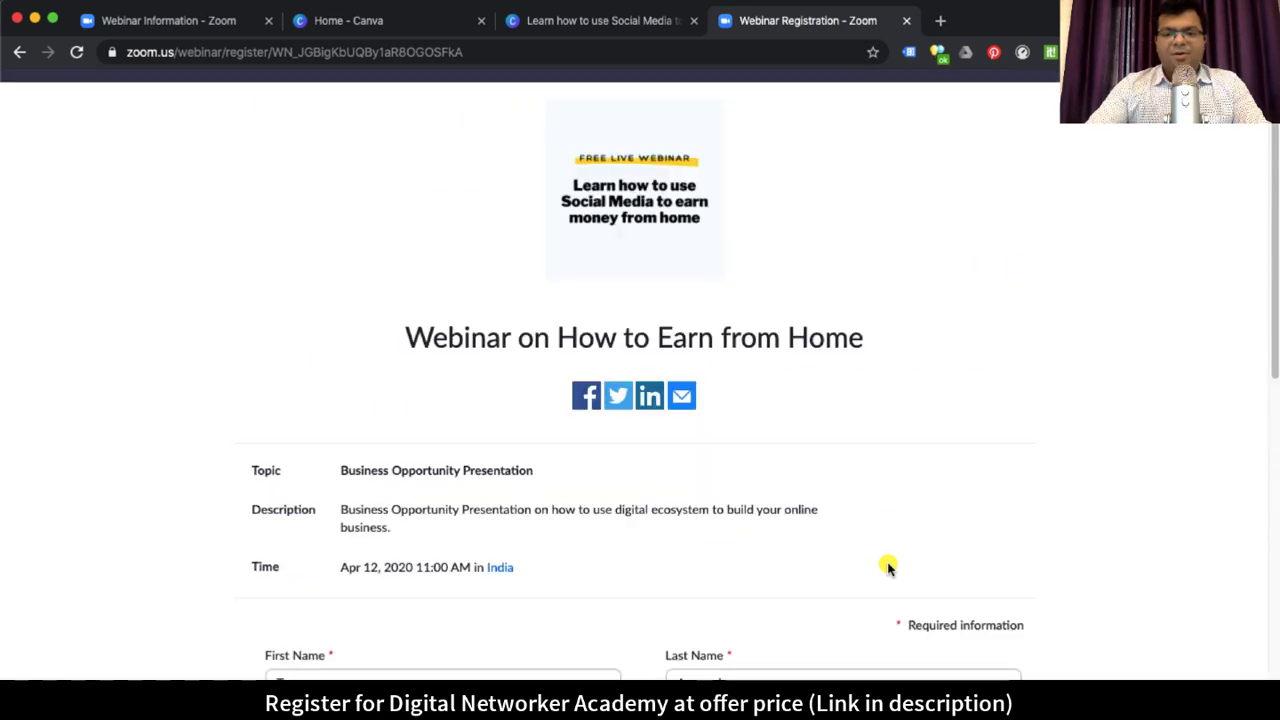
key("super+1")
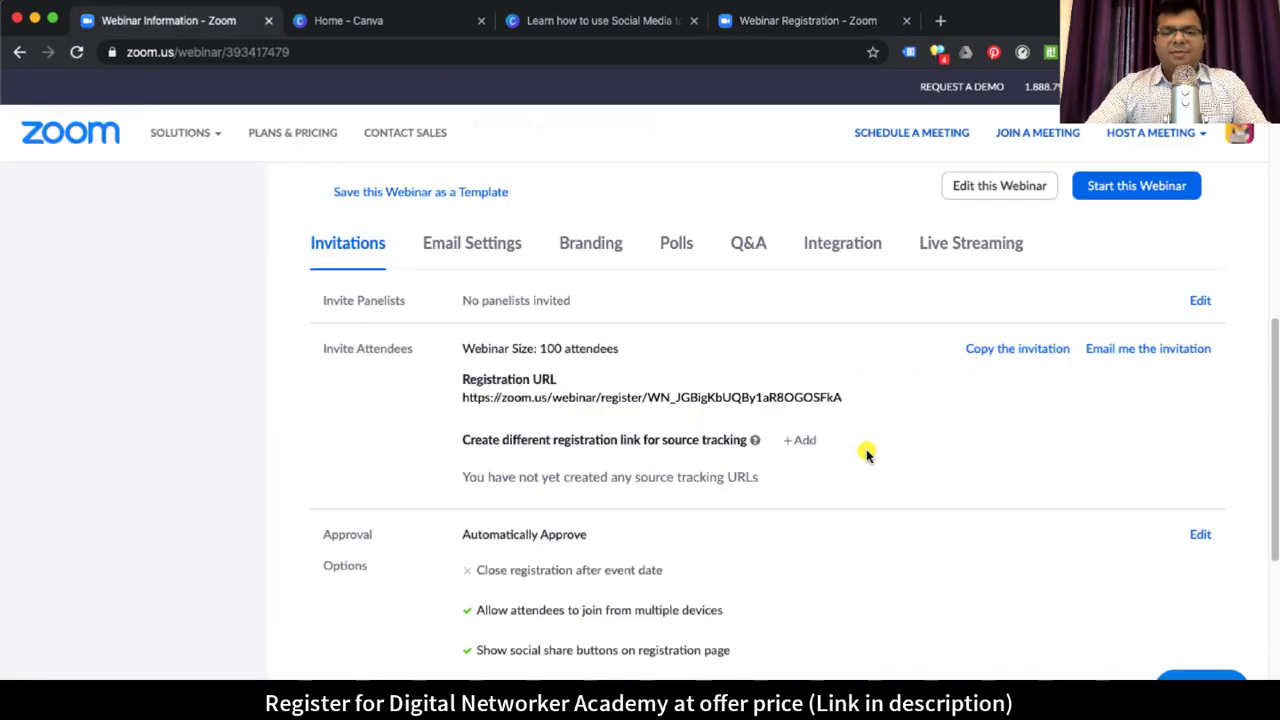
scroll(925, 493, "down", 4)
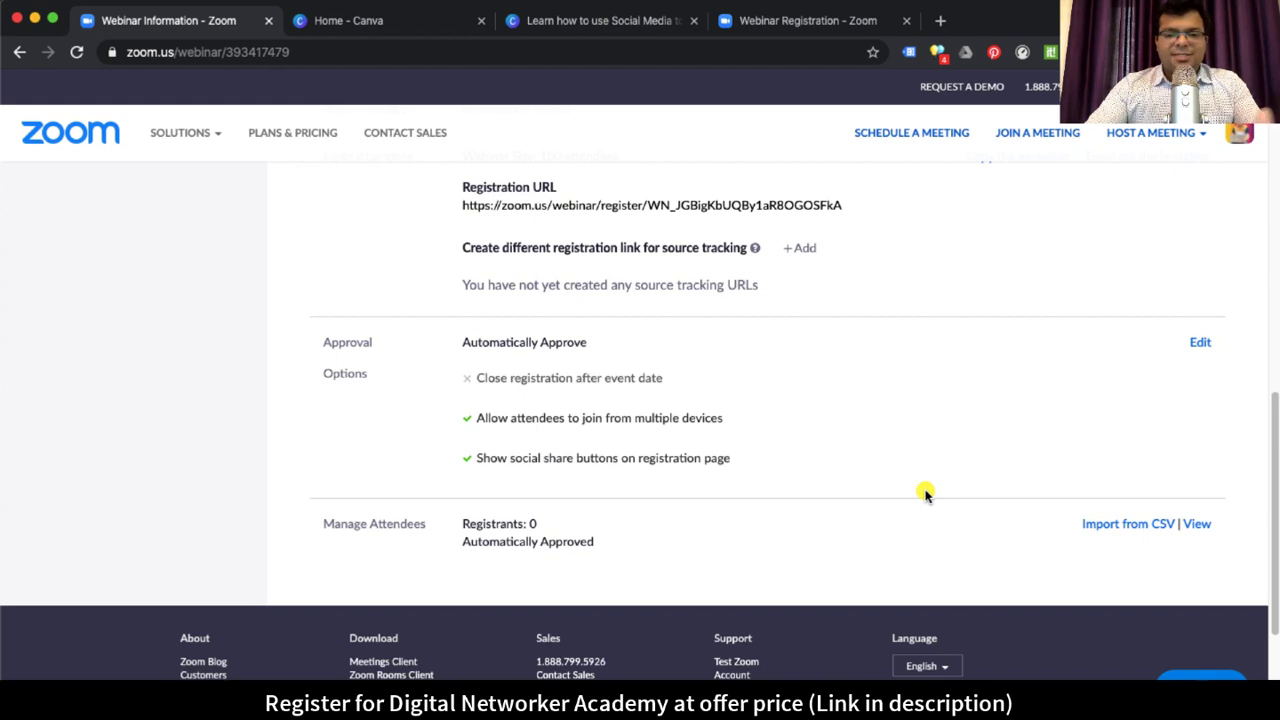
scroll(925, 493, "up", 10)
scroll(923, 491, "down", 3)
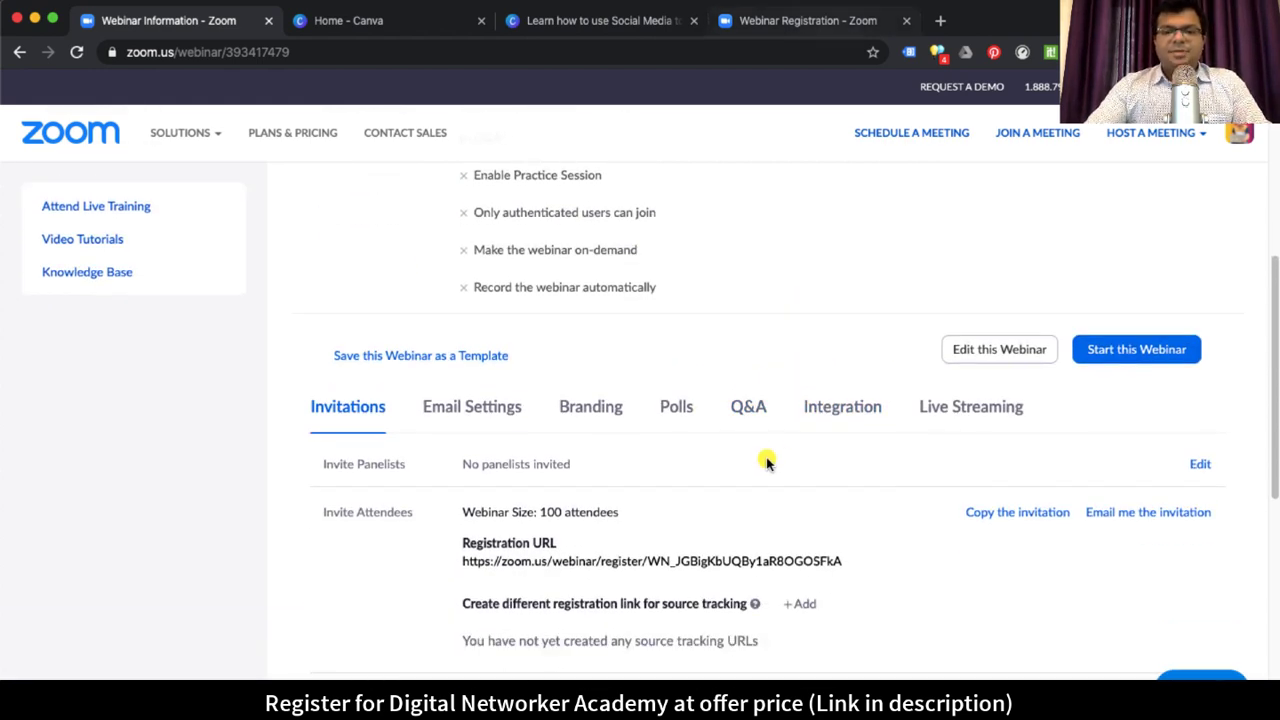
key("super+4")
scroll(767, 462, "down", 3)
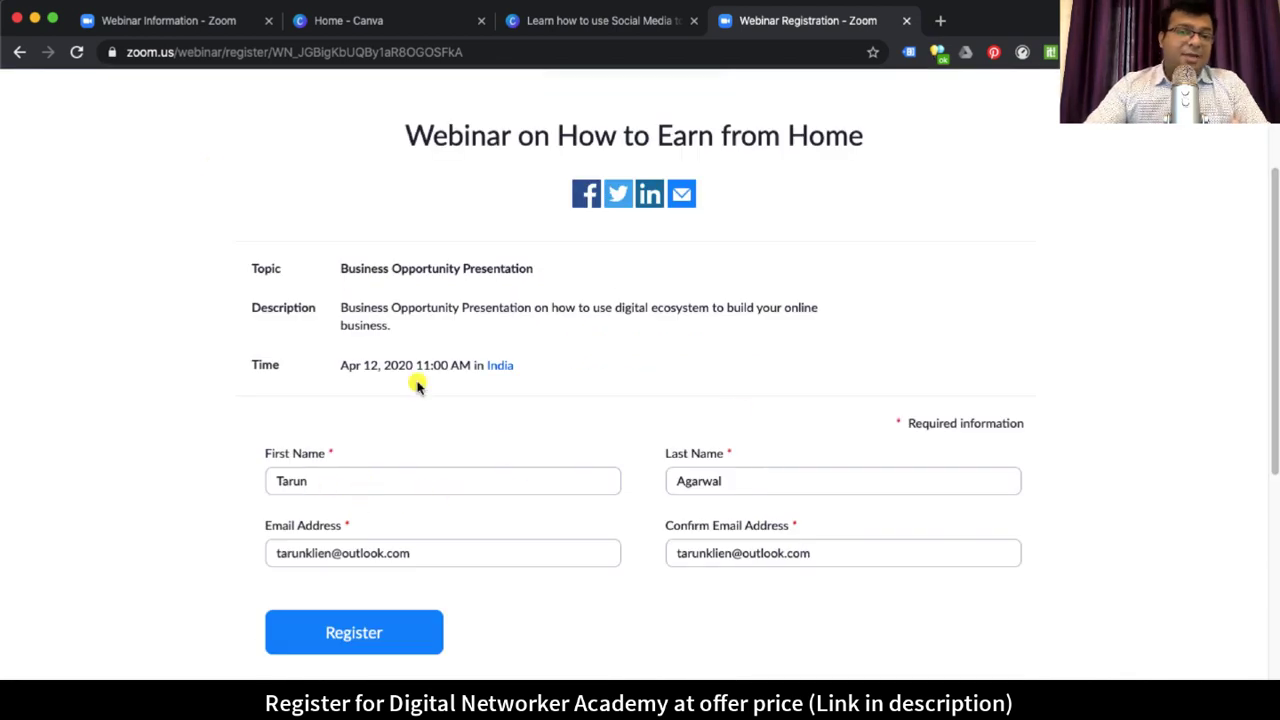
left_click(480, 560)
left_click(845, 550)
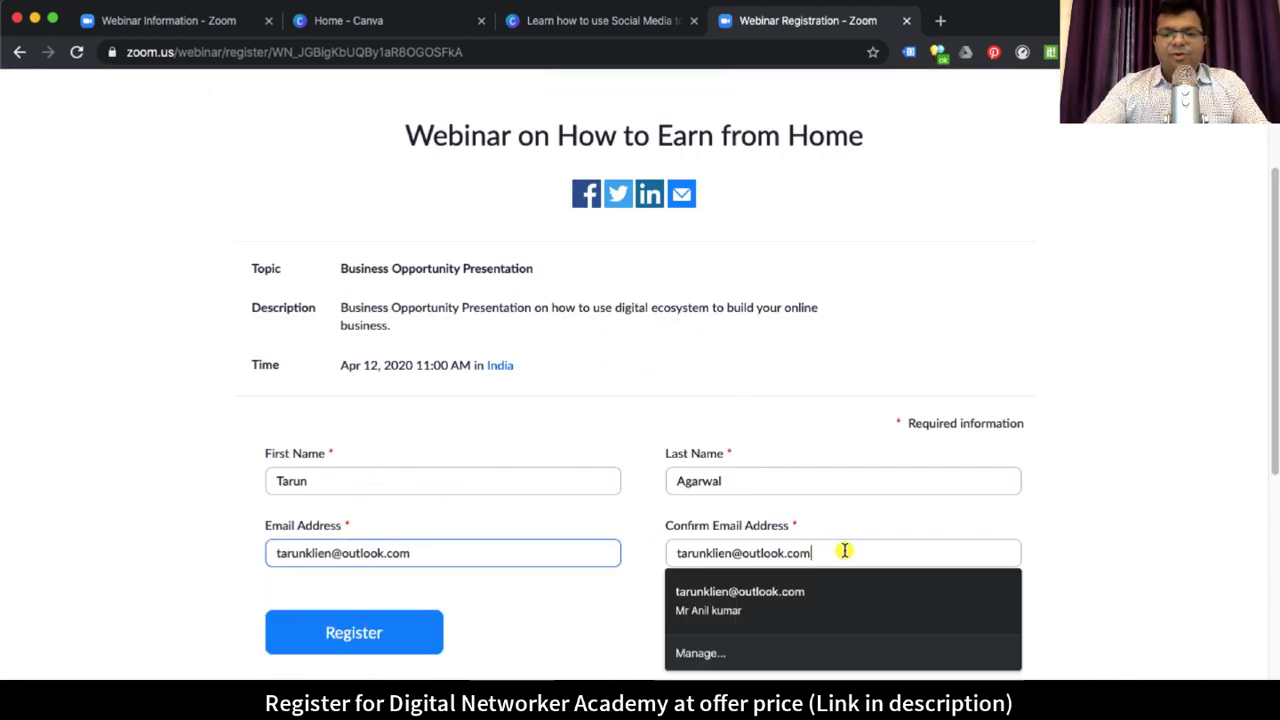
key("Tab")
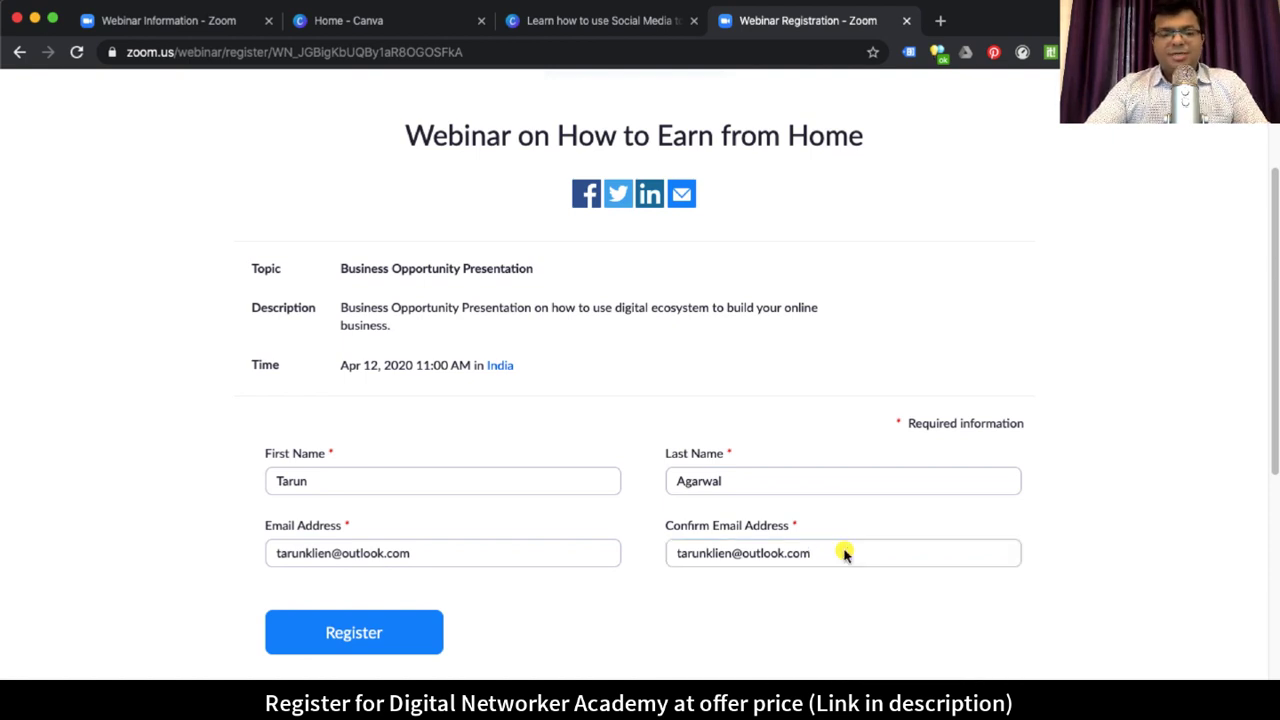
key("super+1")
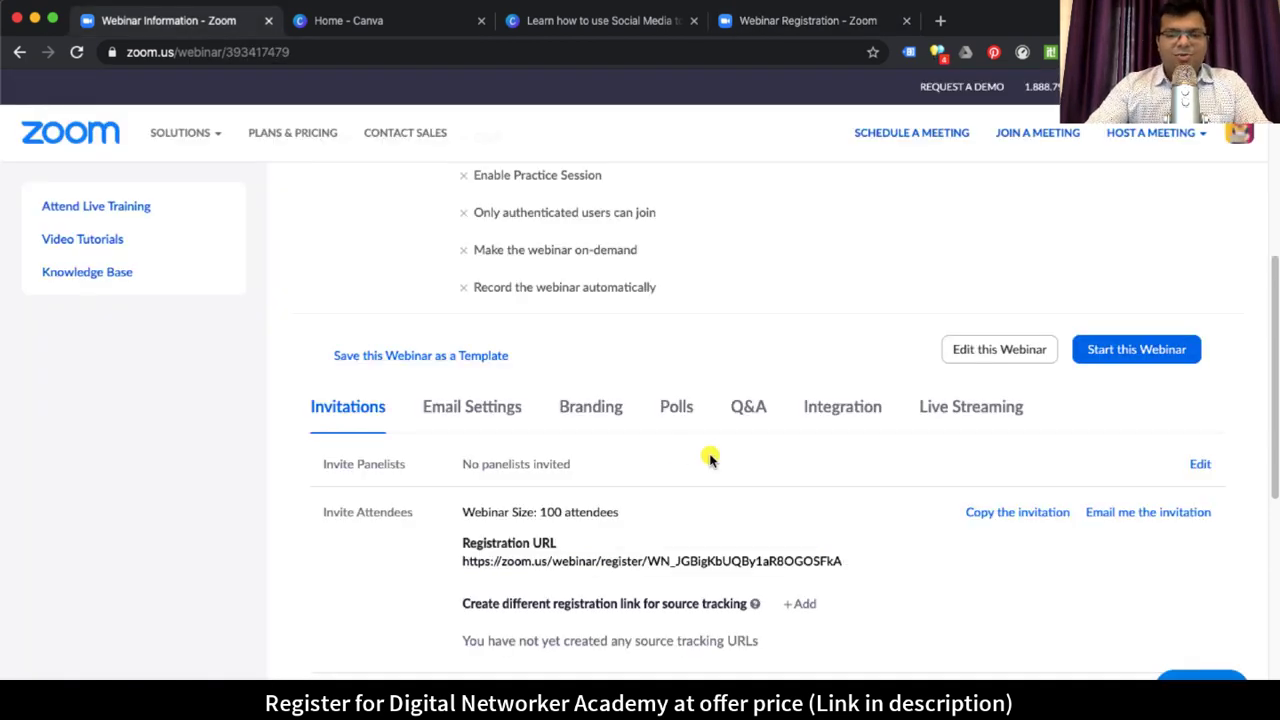
scroll(851, 451, "down", 2)
scroll(853, 453, "down", 1)
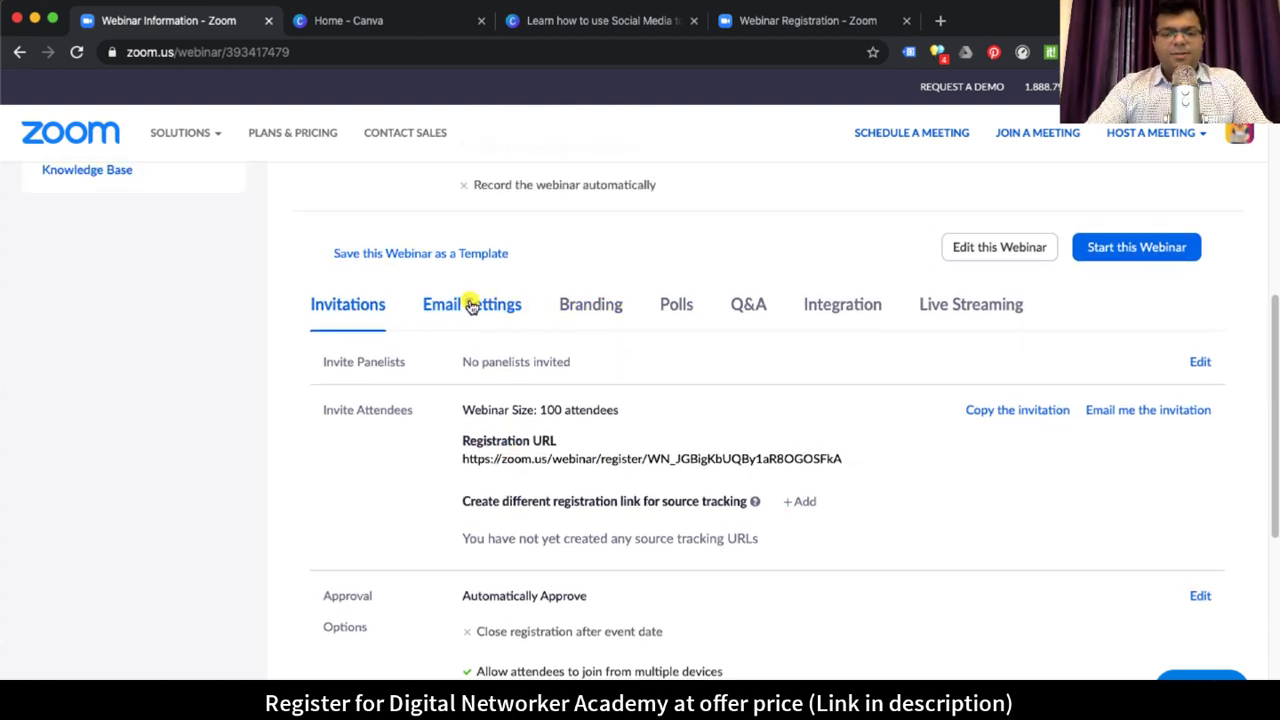
scroll(760, 458, "down", 3)
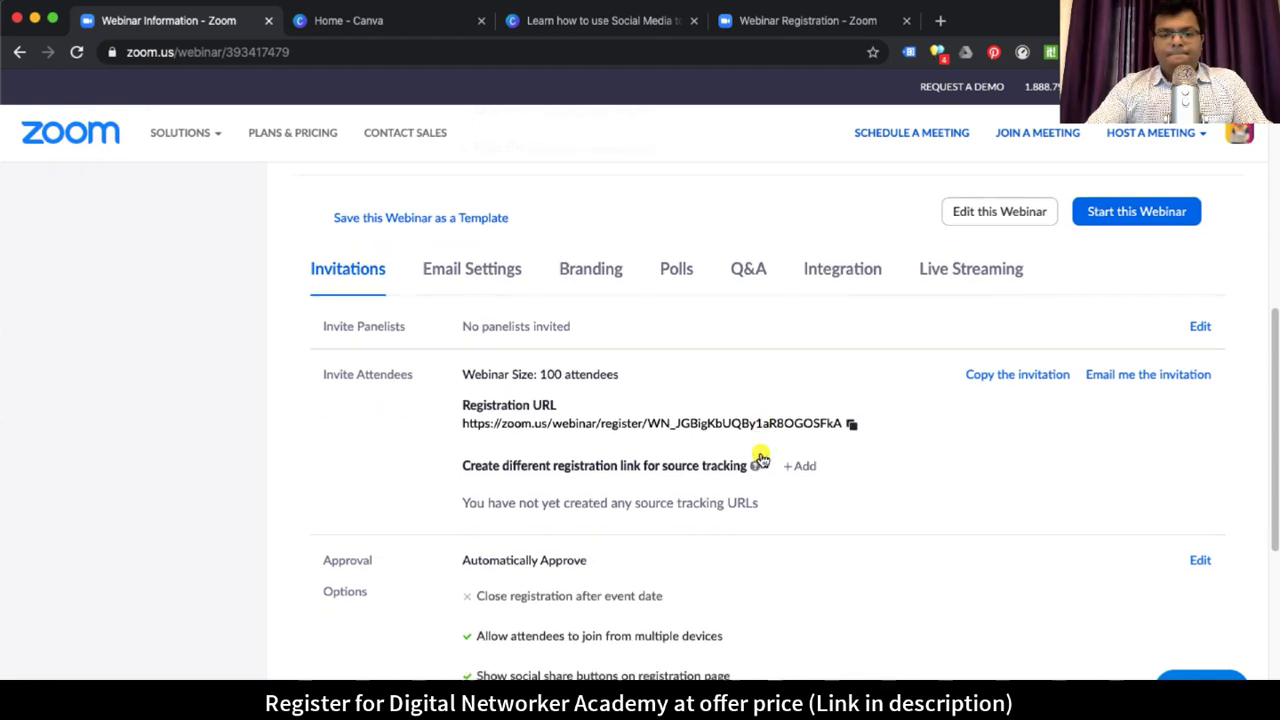
scroll(760, 458, "down", 3)
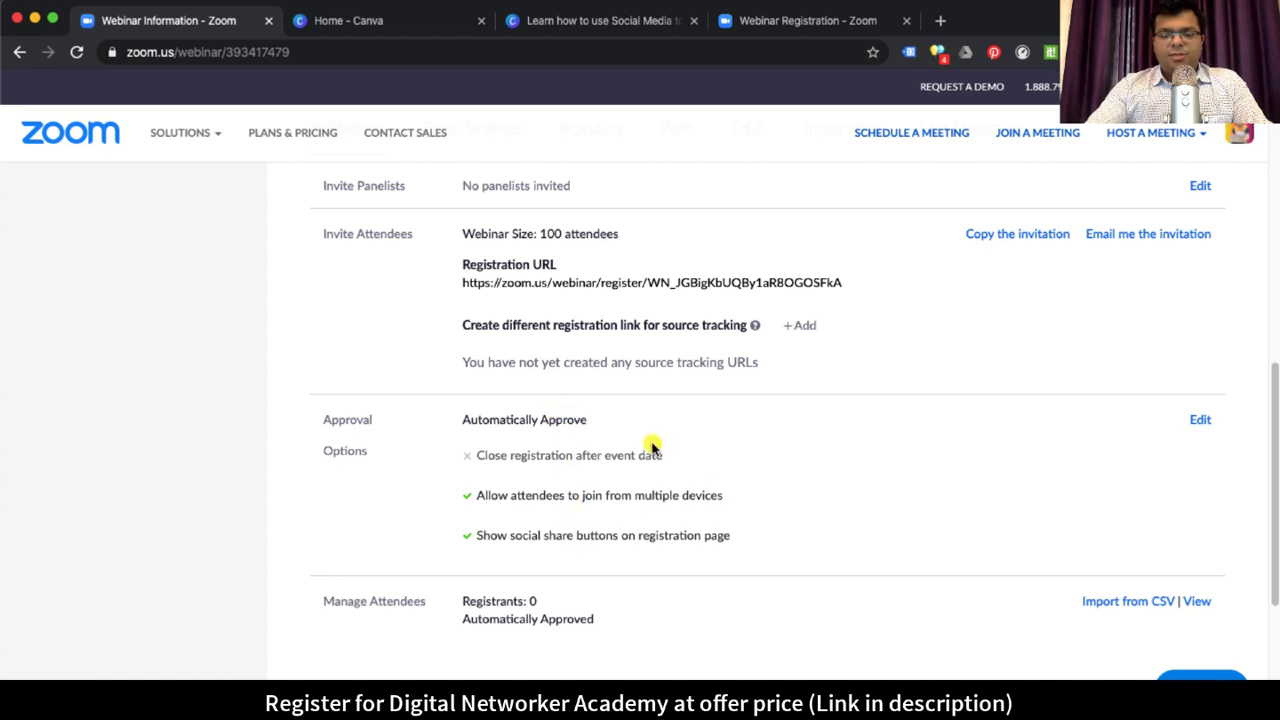
scroll(651, 443, "up", 5)
Step: Review the webinar's Branding settings
left_click(600, 370)
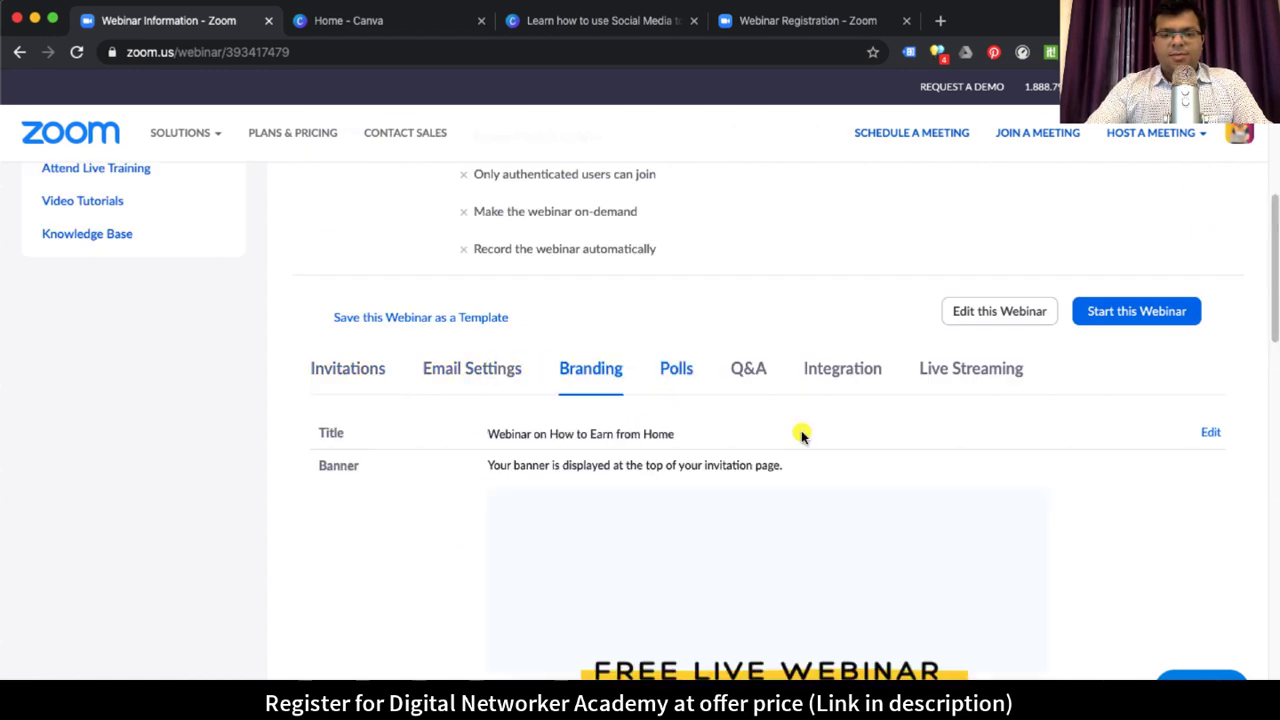
scroll(893, 513, "down", 12)
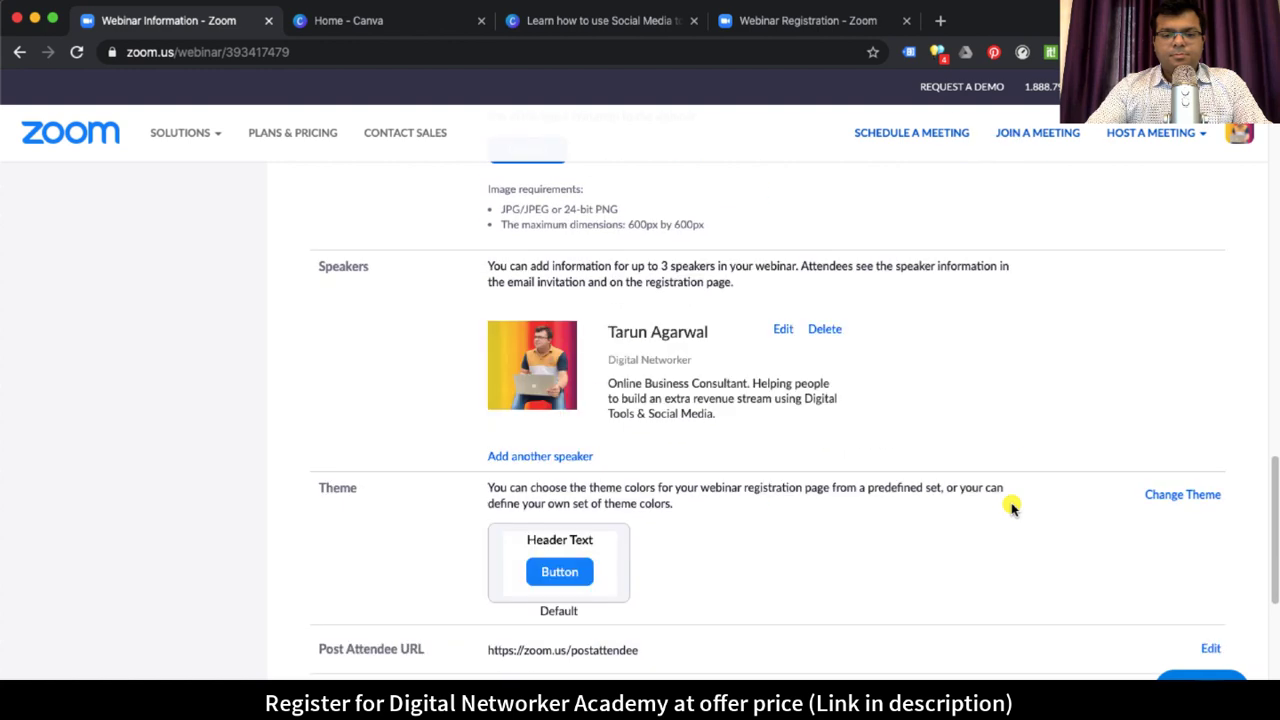
scroll(1012, 508, "down", 3)
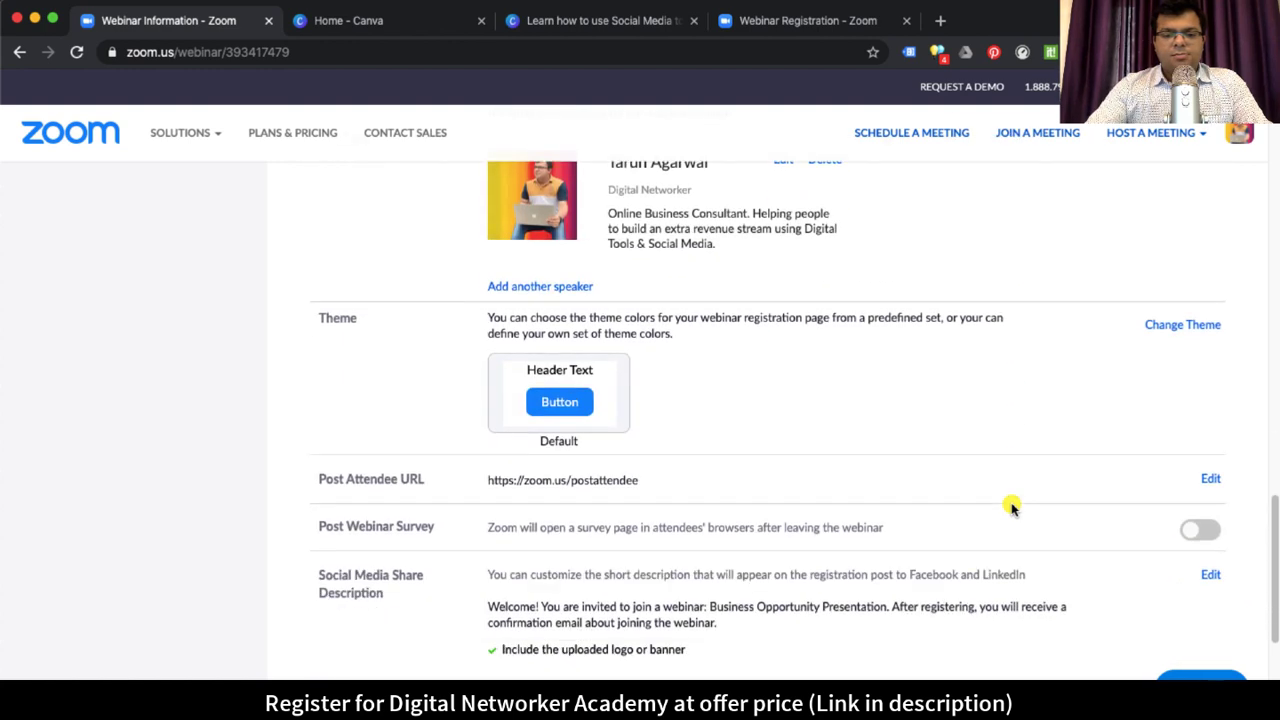
left_click_drag(604, 485, 709, 483)
scroll(810, 489, "up", 5)
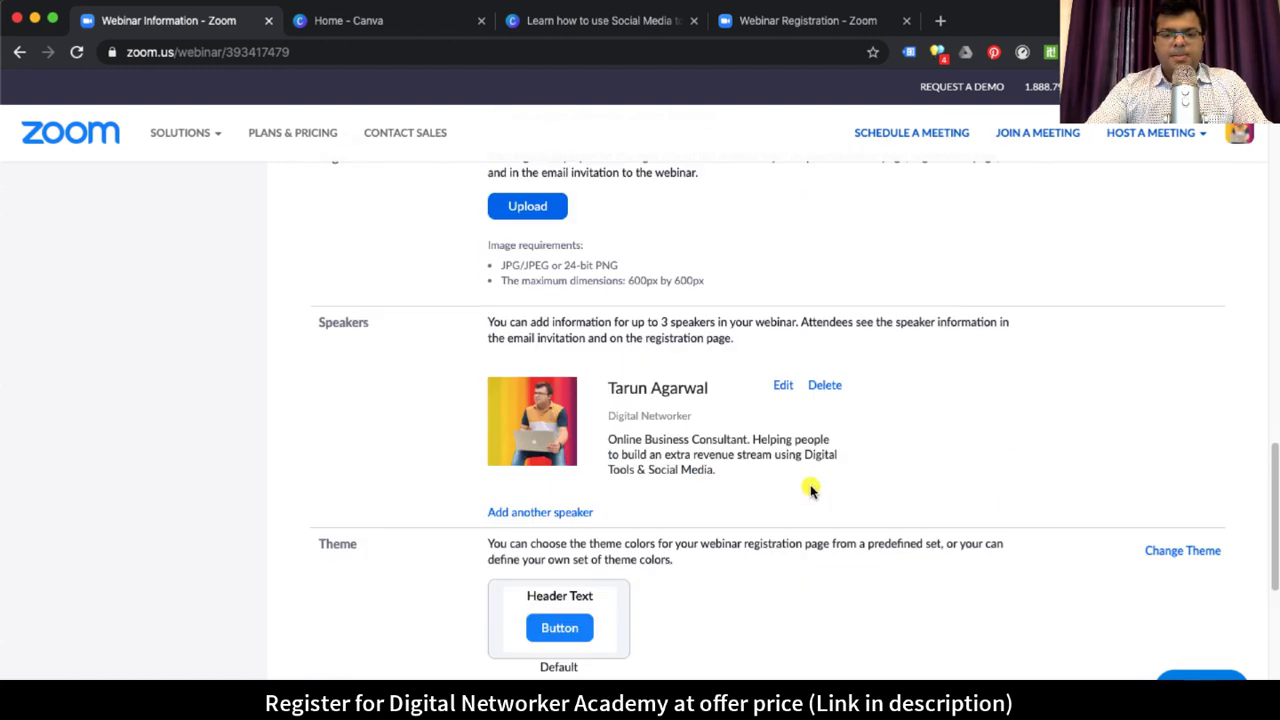
scroll(810, 489, "up", 20)
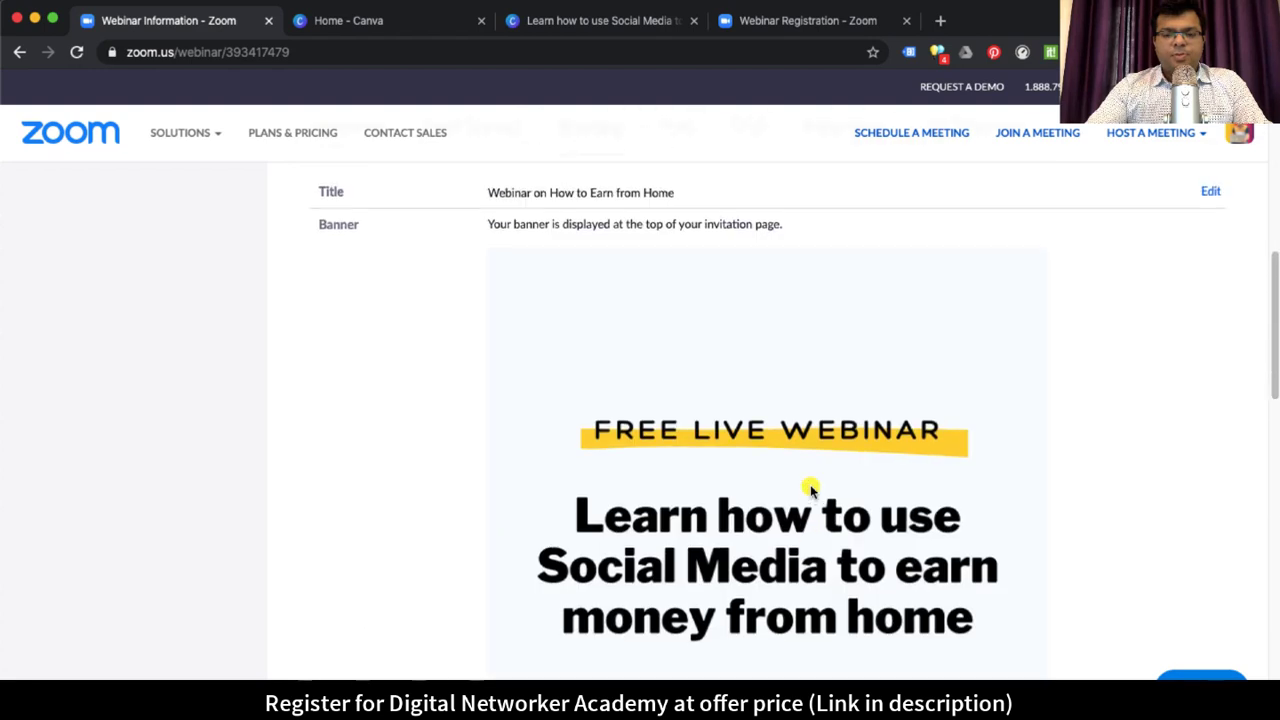
Step: Review the panelist invitation, registrant confirmation and reminder emails
left_click(465, 412)
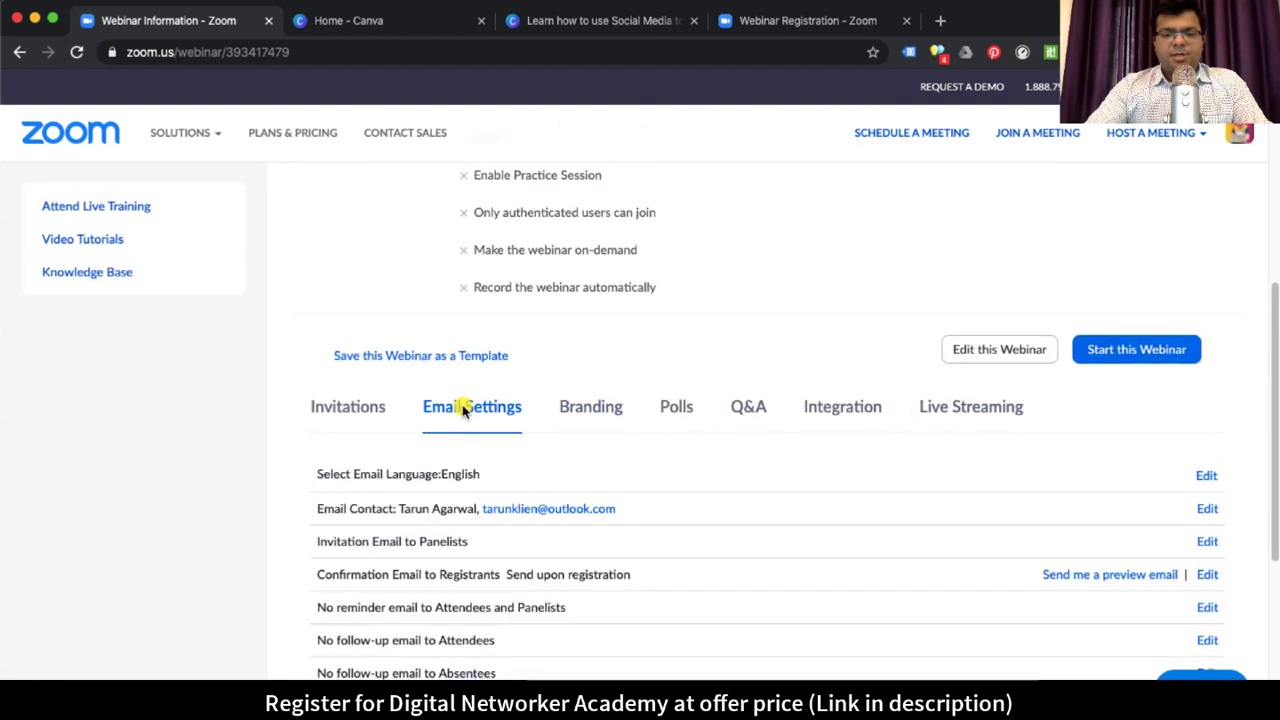
scroll(423, 430, "down", 1)
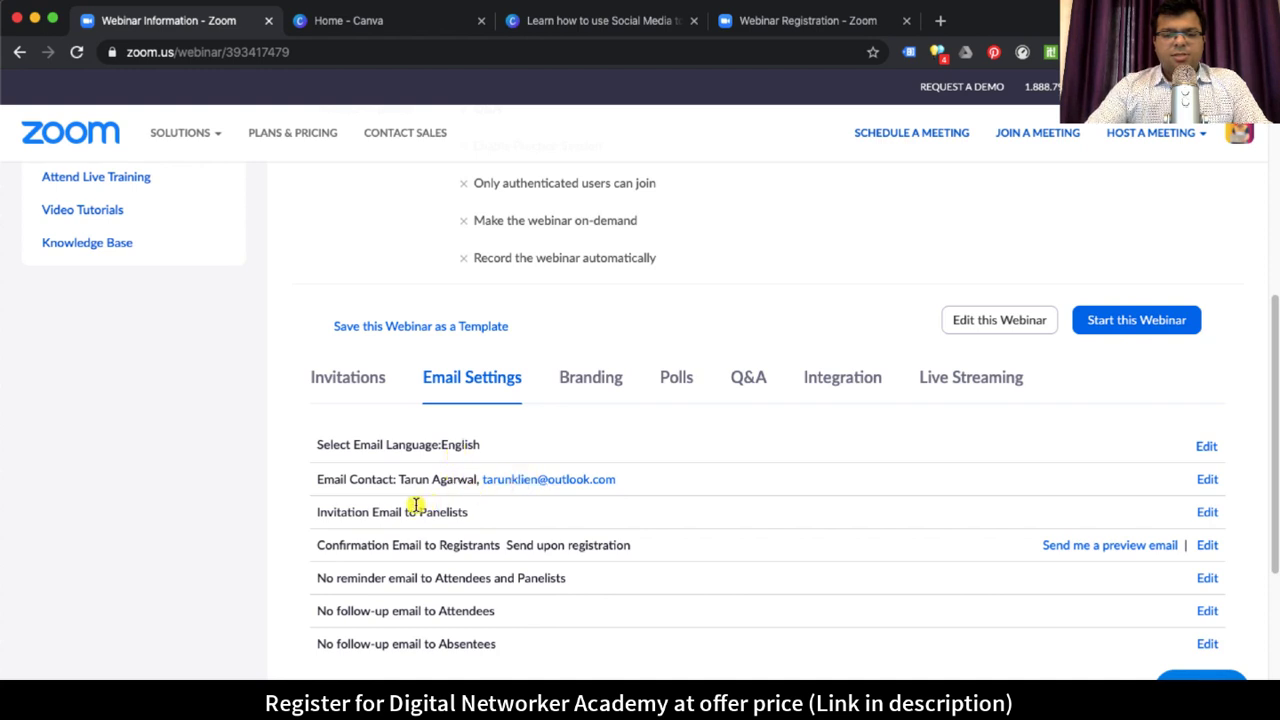
left_click_drag(405, 512, 491, 511)
left_click_drag(392, 545, 630, 545)
left_click_drag(336, 578, 566, 578)
Step: Check the Invitations tab's registration approval, which stays automatic, without changes
left_click(376, 381)
scroll(750, 548, "down", 1)
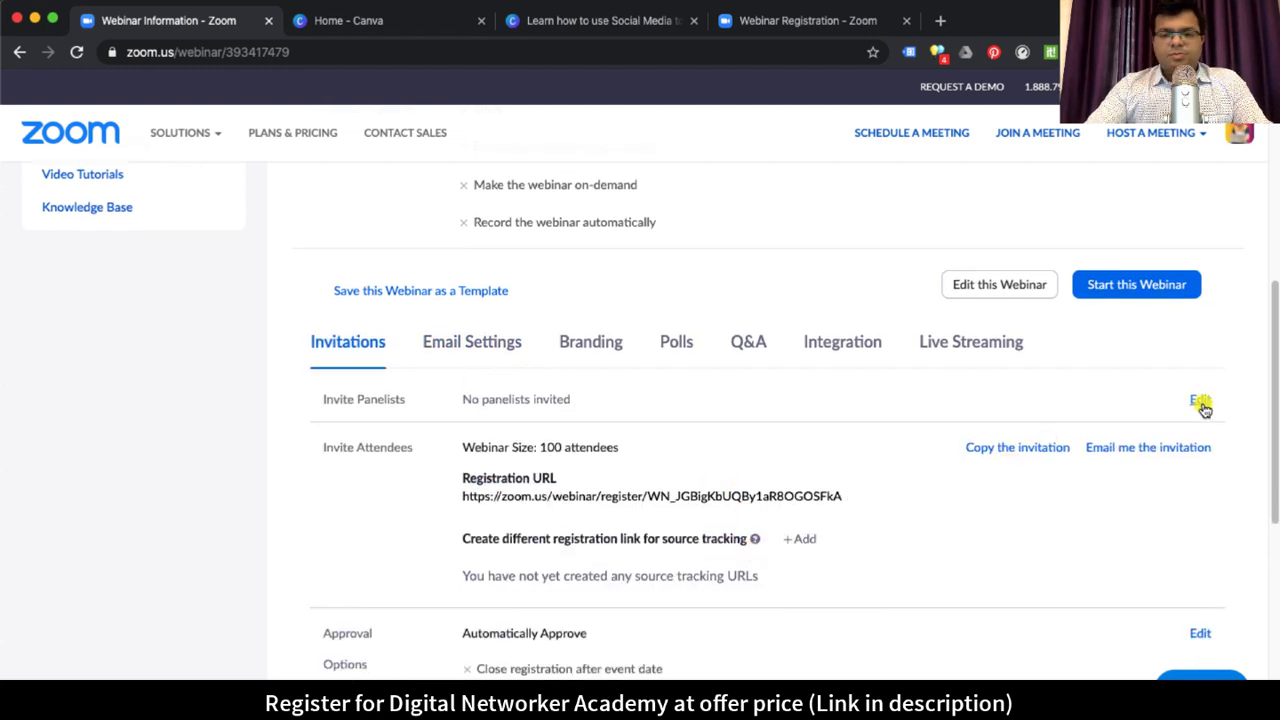
scroll(674, 525, "down", 3)
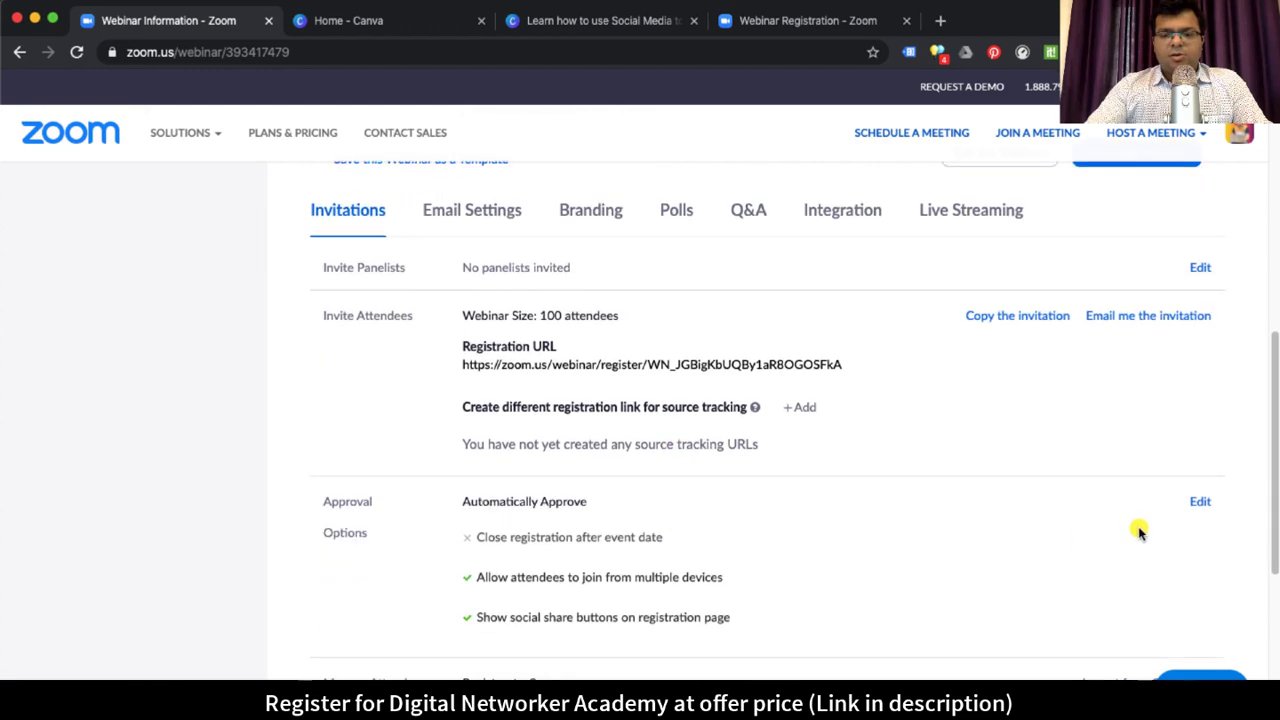
left_click(1198, 502)
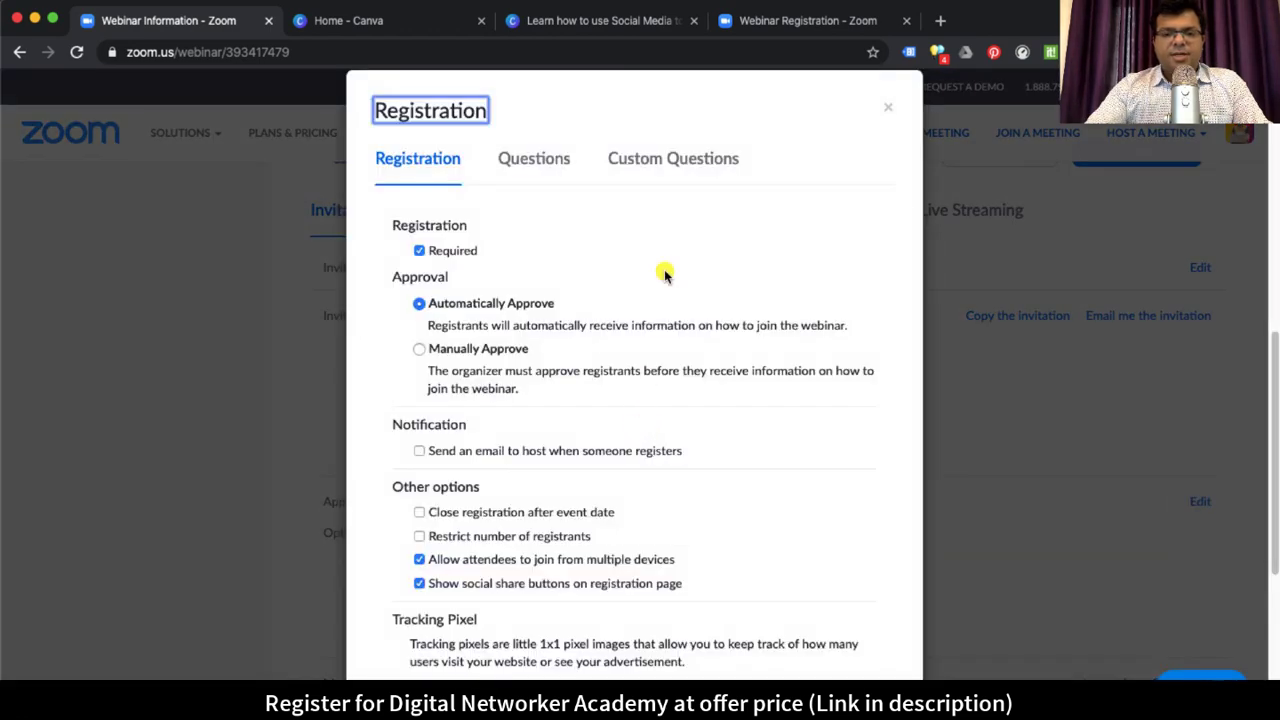
left_click(887, 107)
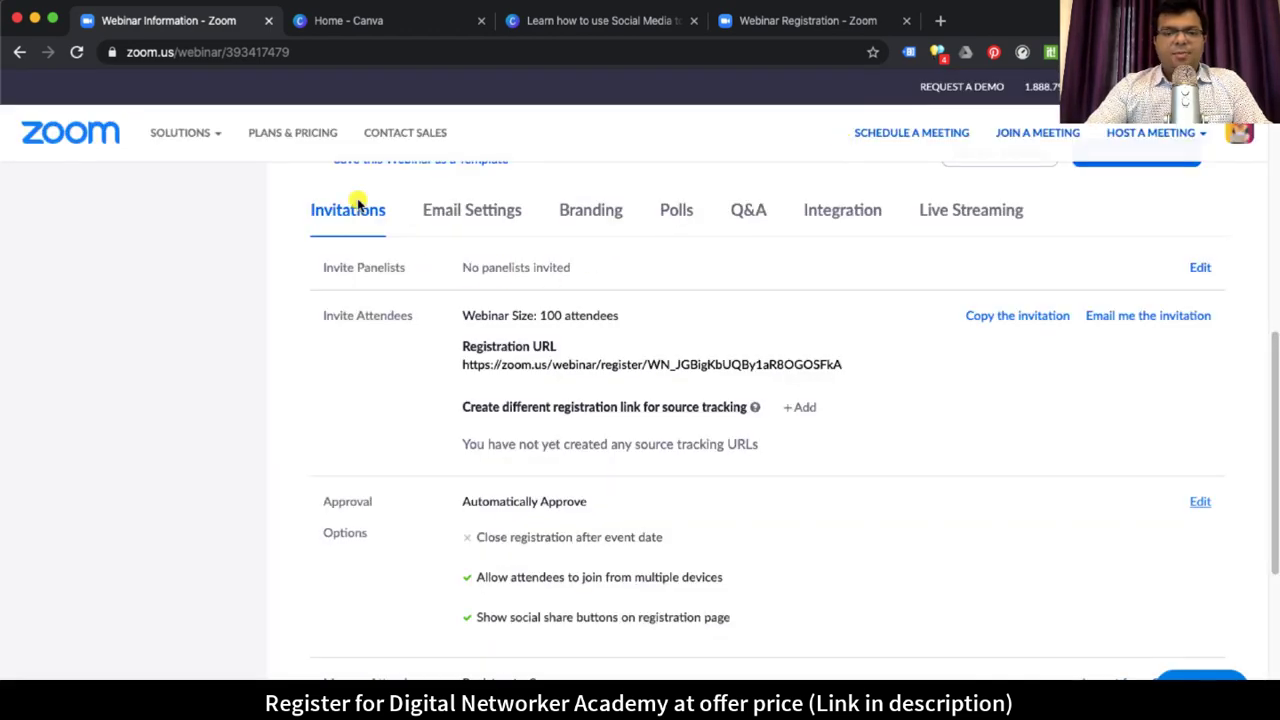
scroll(410, 280, "up", 2)
scroll(425, 345, "up", 5)
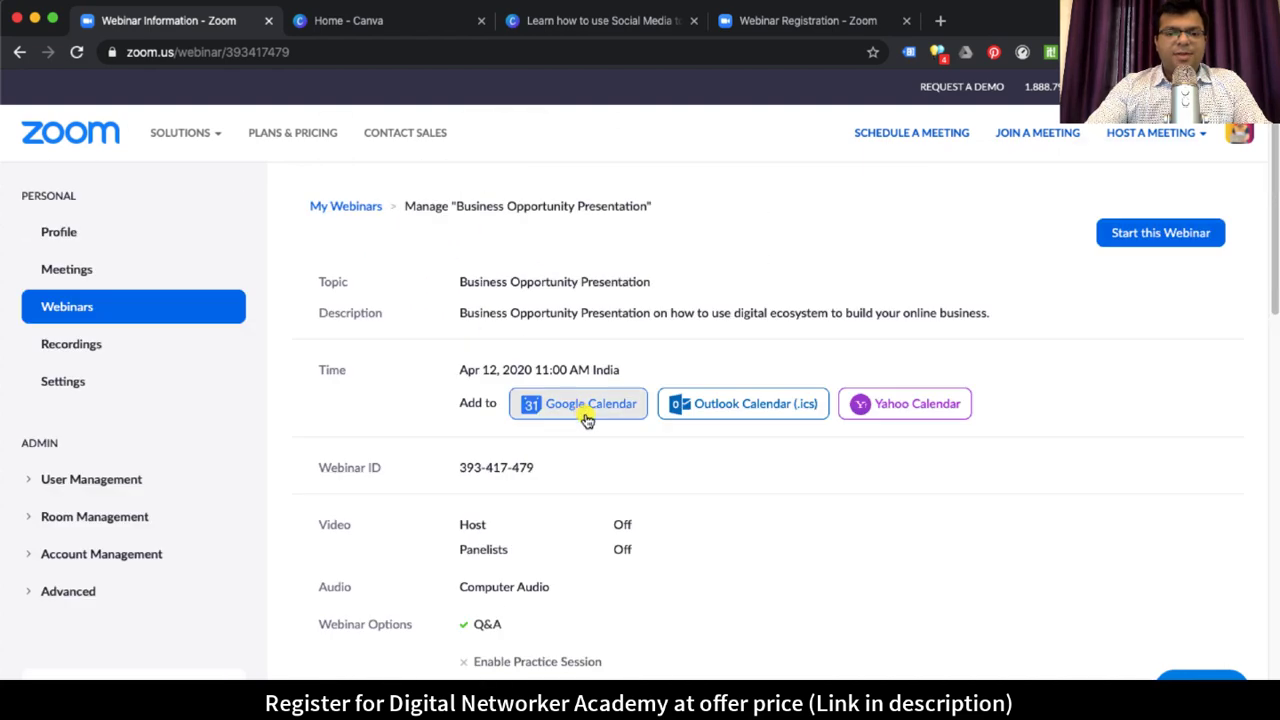
scroll(583, 428, "down", 7)
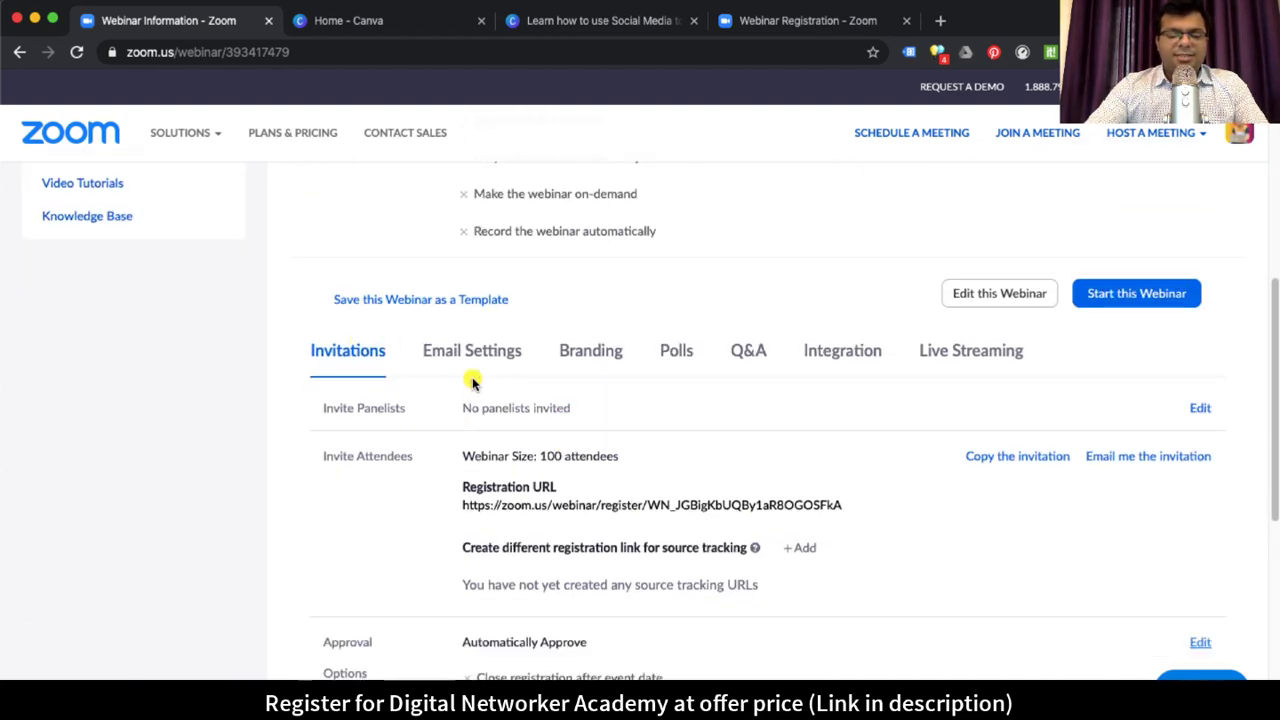
scroll(623, 463, "down", 2)
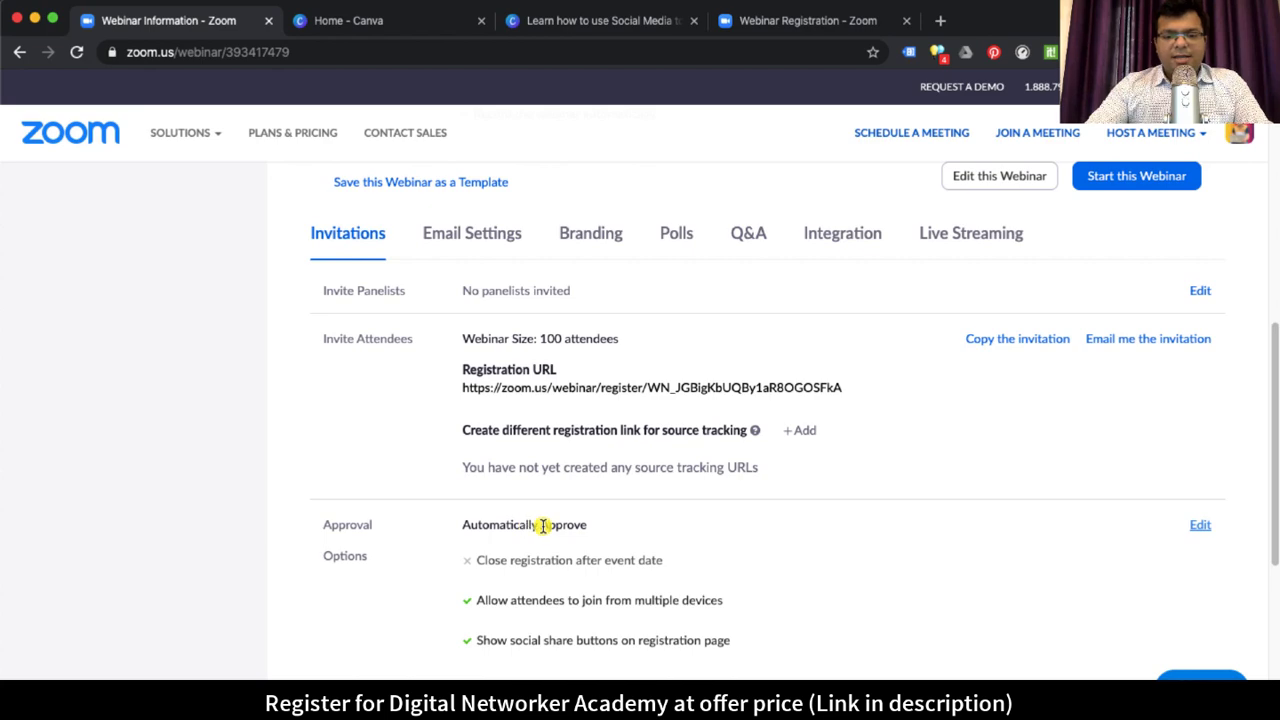
left_click_drag(490, 524, 603, 523)
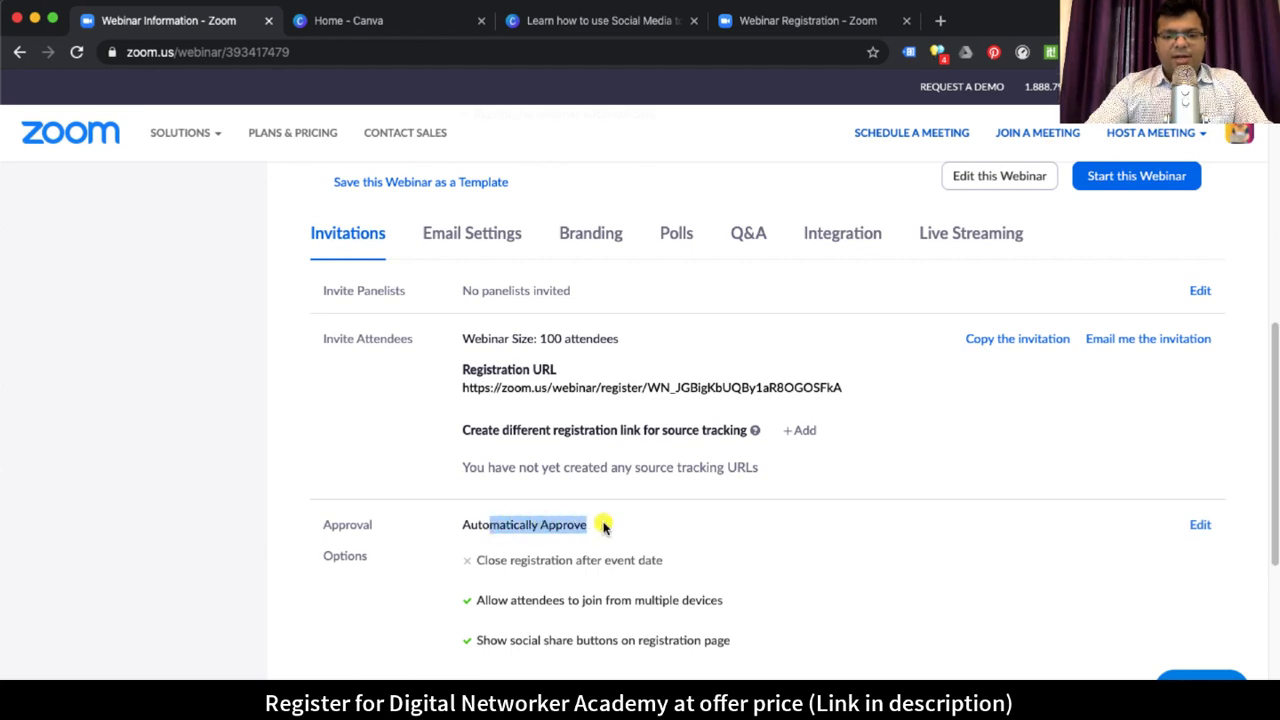
Step: Open the registration approval settings and review the Registration tab
left_click(1199, 525)
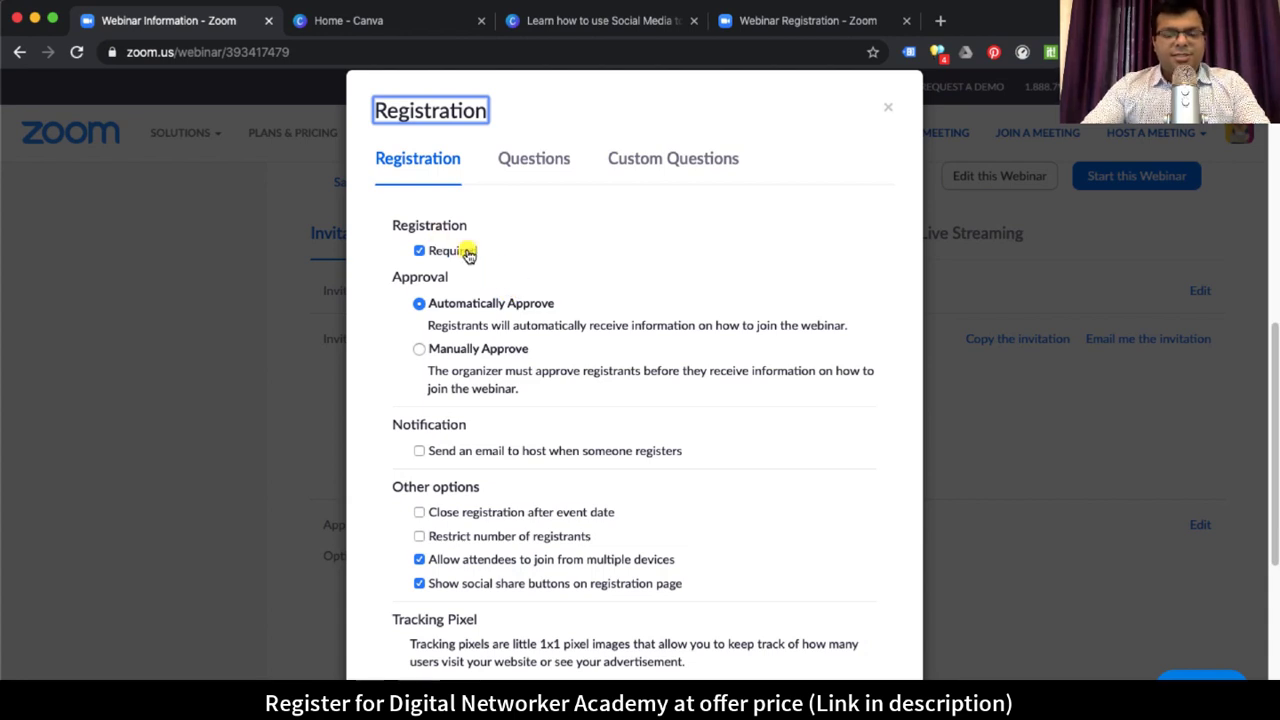
scroll(762, 414, "down", 2)
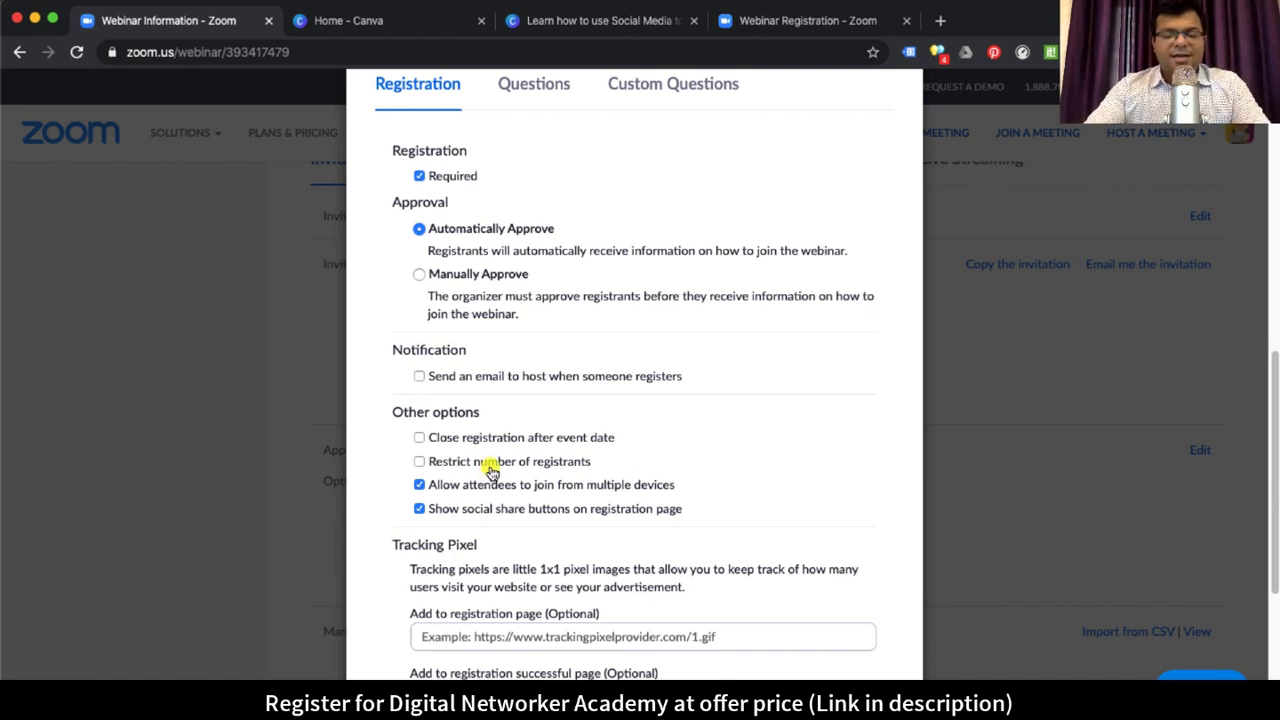
scroll(640, 466, "up", 3)
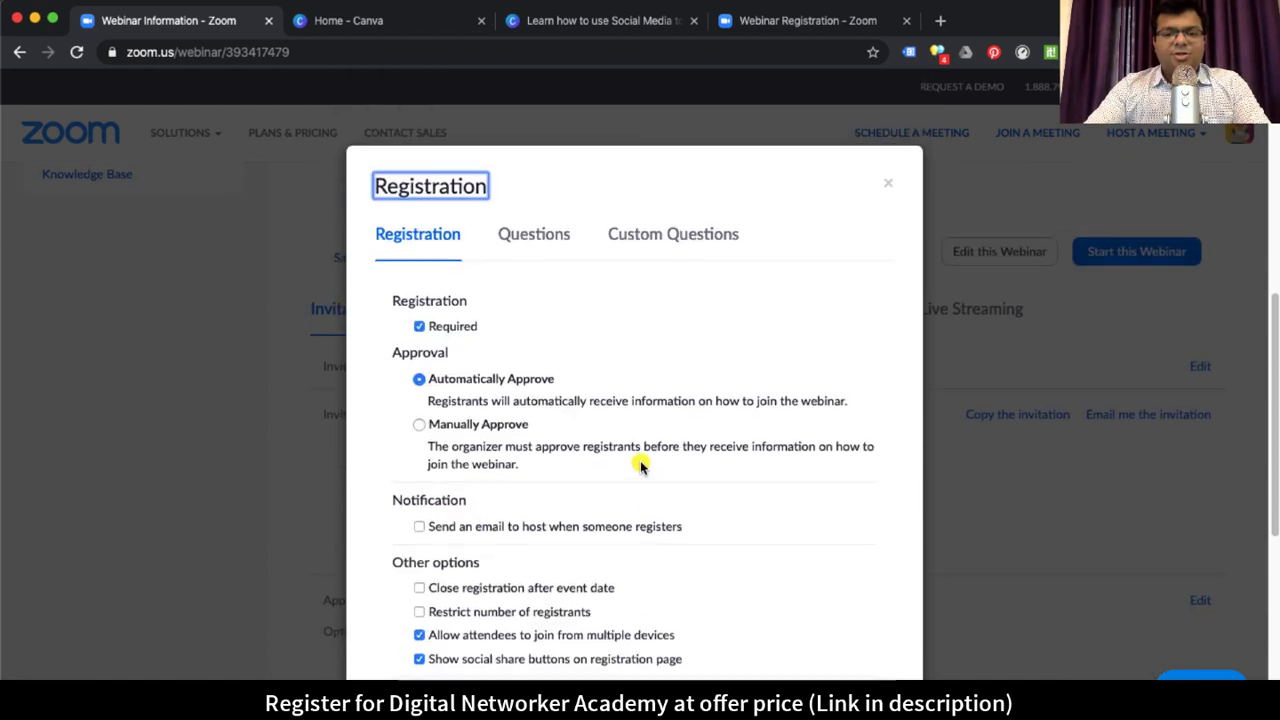
scroll(686, 414, "up", 2)
scroll(580, 246, "down", 3)
Step: Check the required standard questions, then move to Custom Questions
left_click(518, 199)
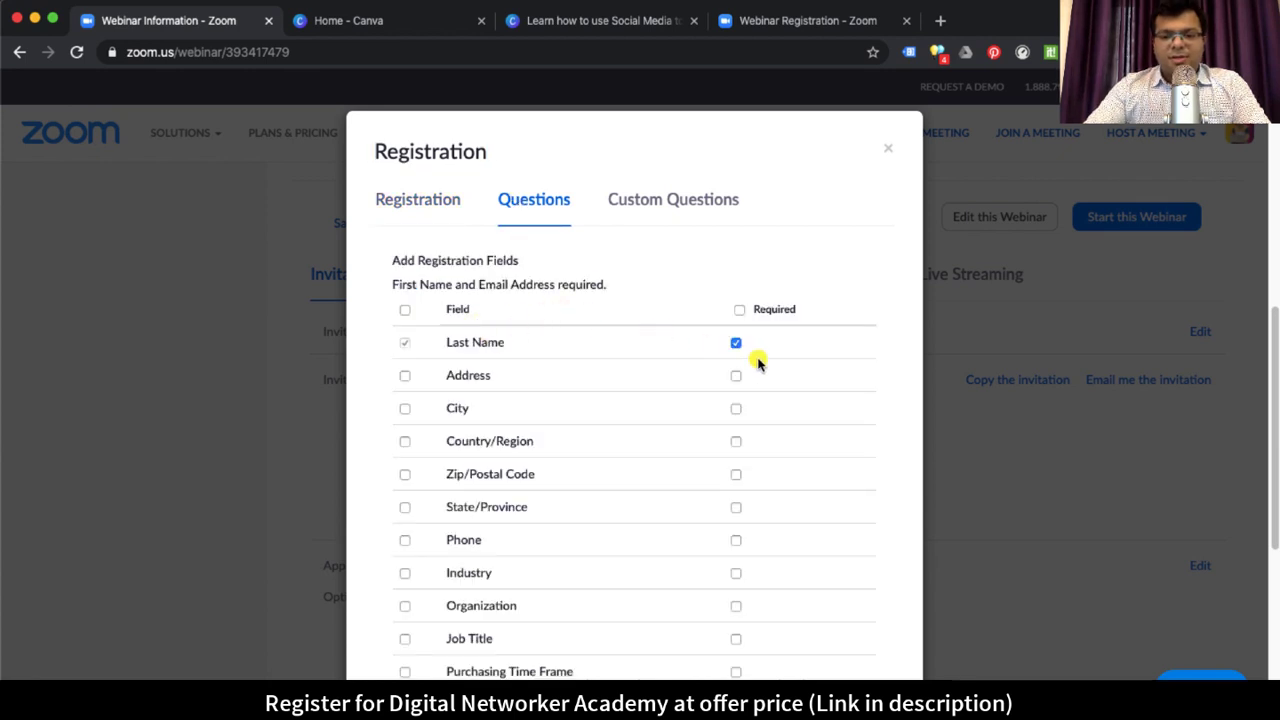
scroll(820, 409, "up", 1)
scroll(568, 425, "down", 4)
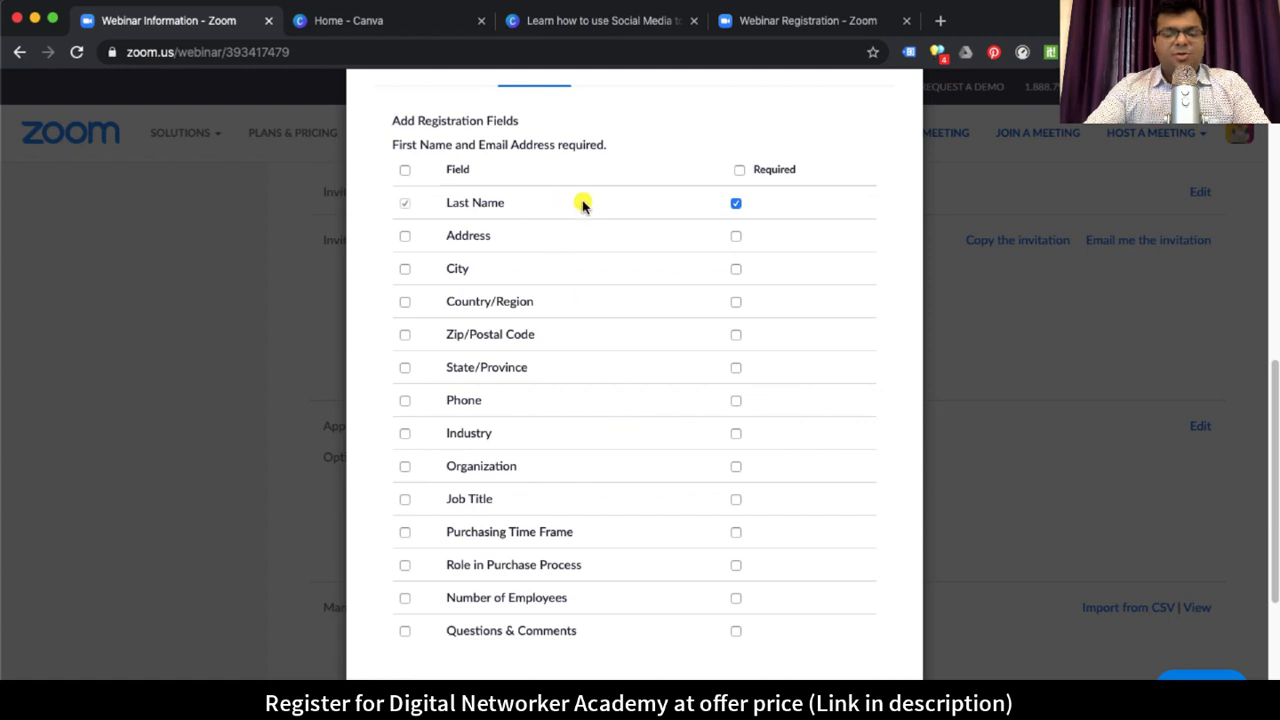
left_click_drag(397, 144, 606, 146)
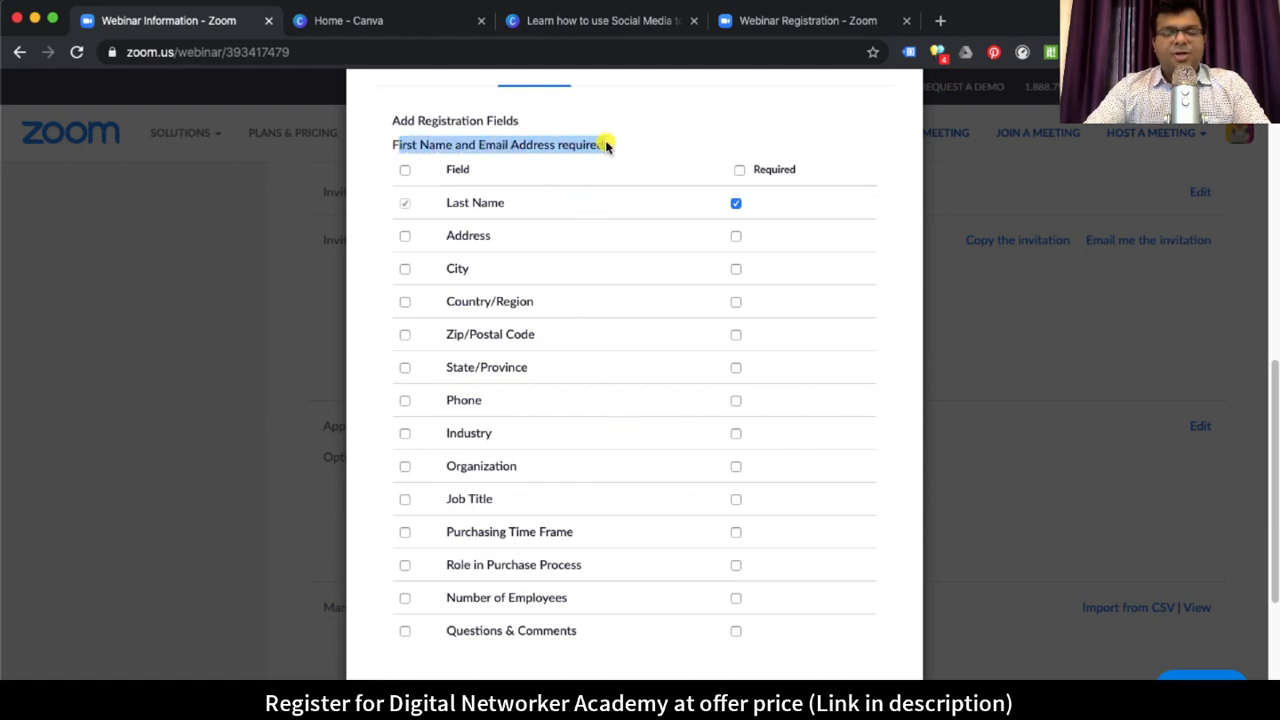
left_click(624, 139)
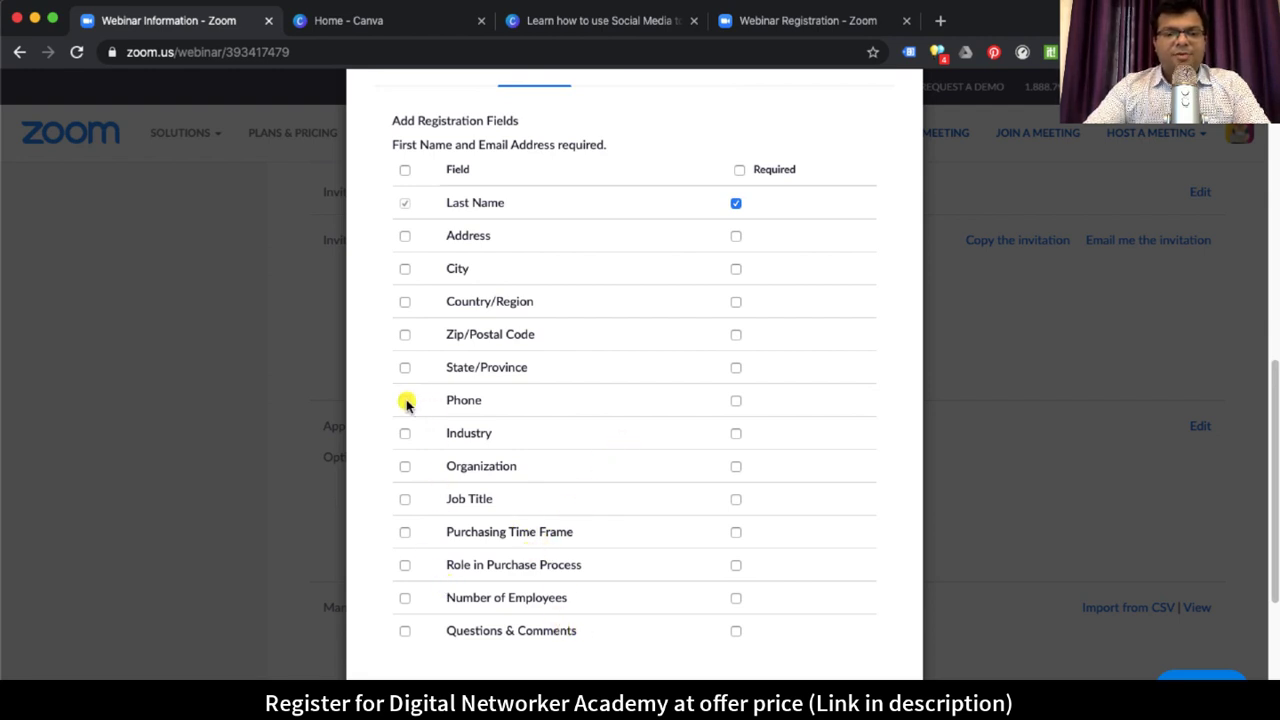
scroll(631, 429, "up", 3)
left_click(662, 270)
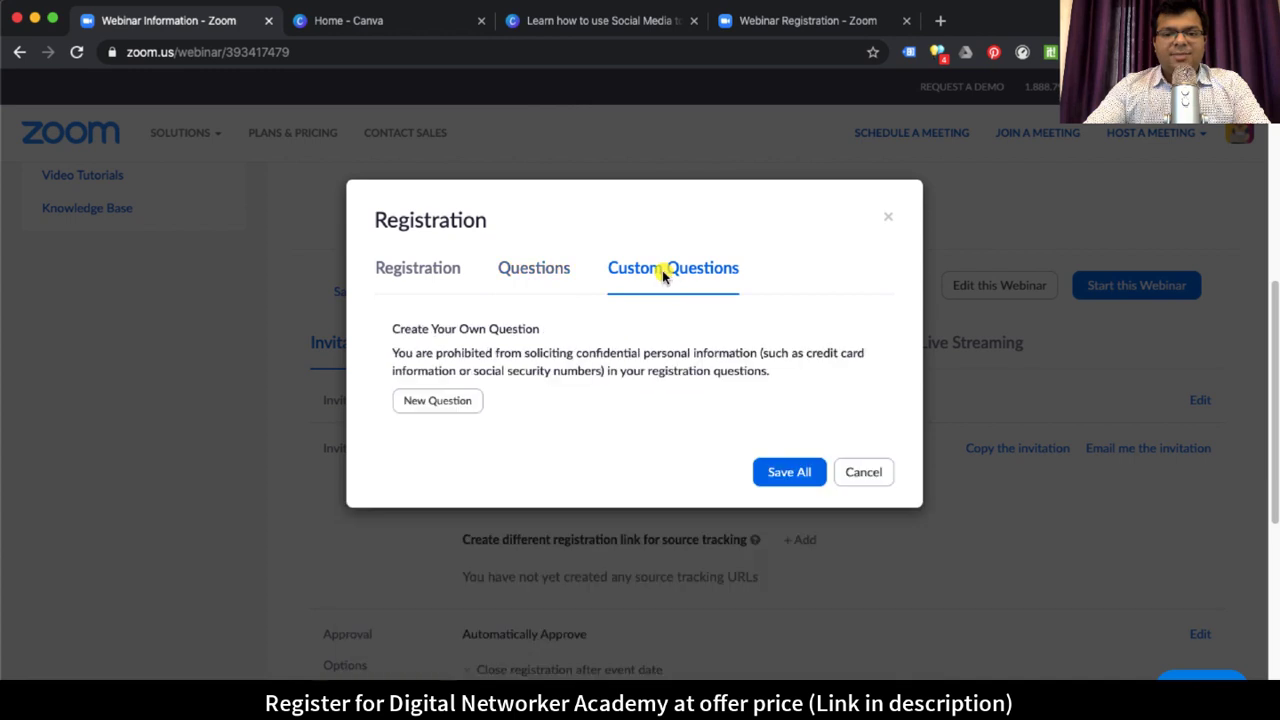
Step: Create a required short-answer question 'Whatsapp Number' and save all registration settings
left_click(468, 403)
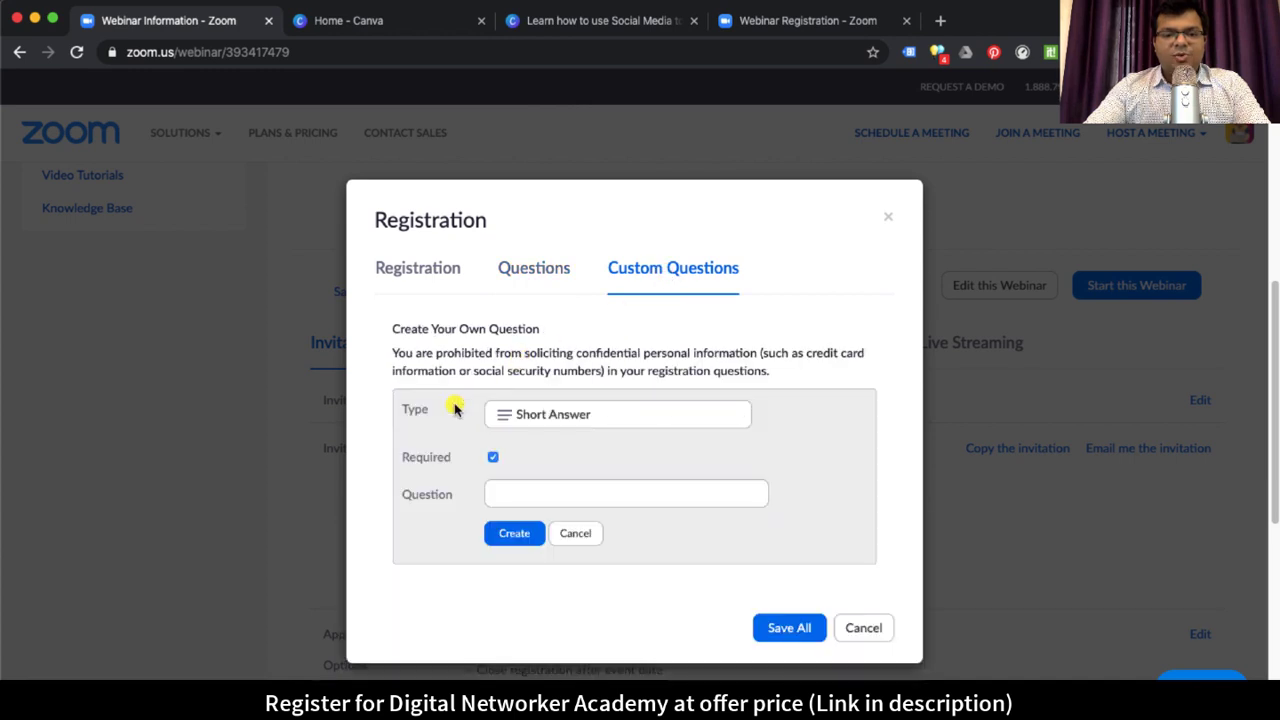
left_click(625, 428)
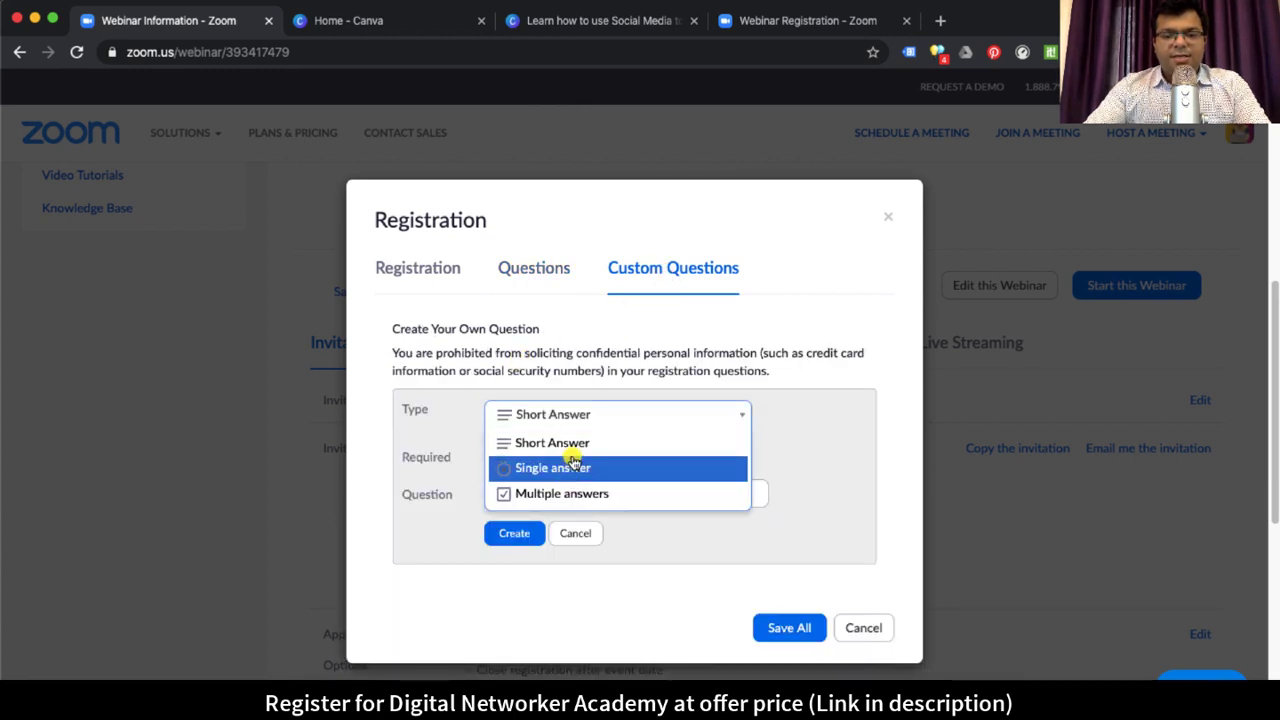
left_click(538, 360)
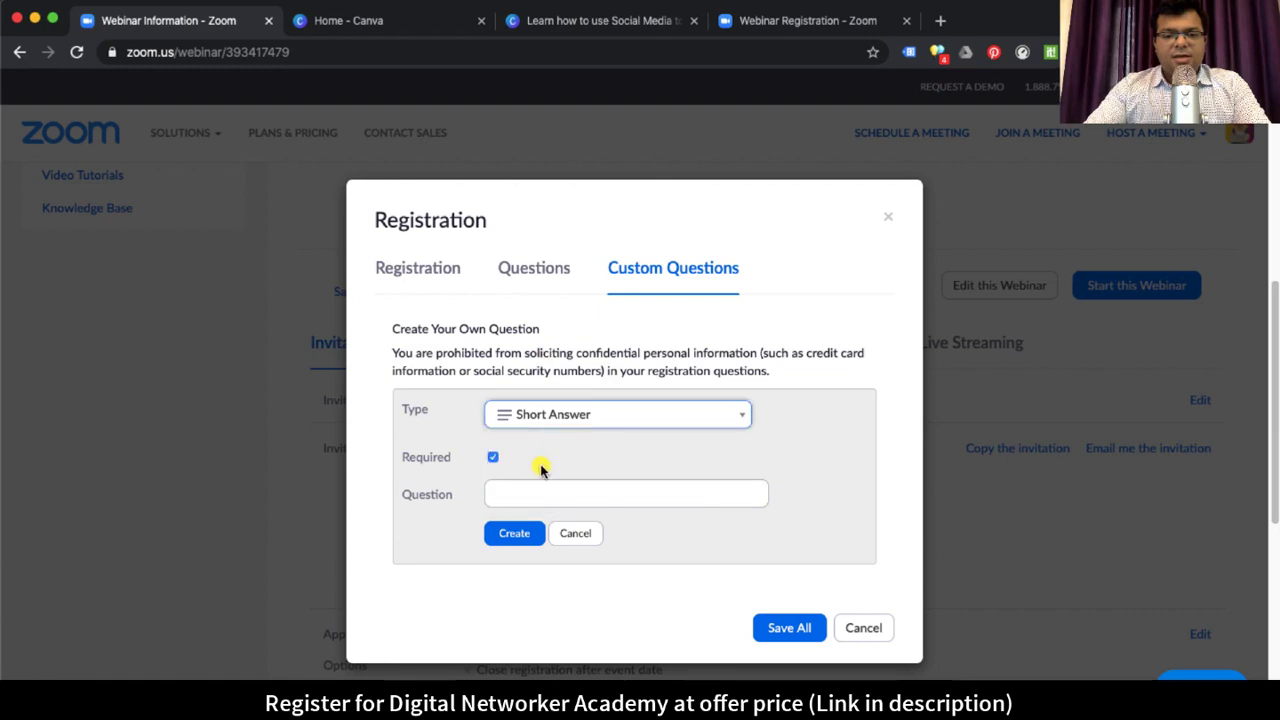
left_click(522, 494)
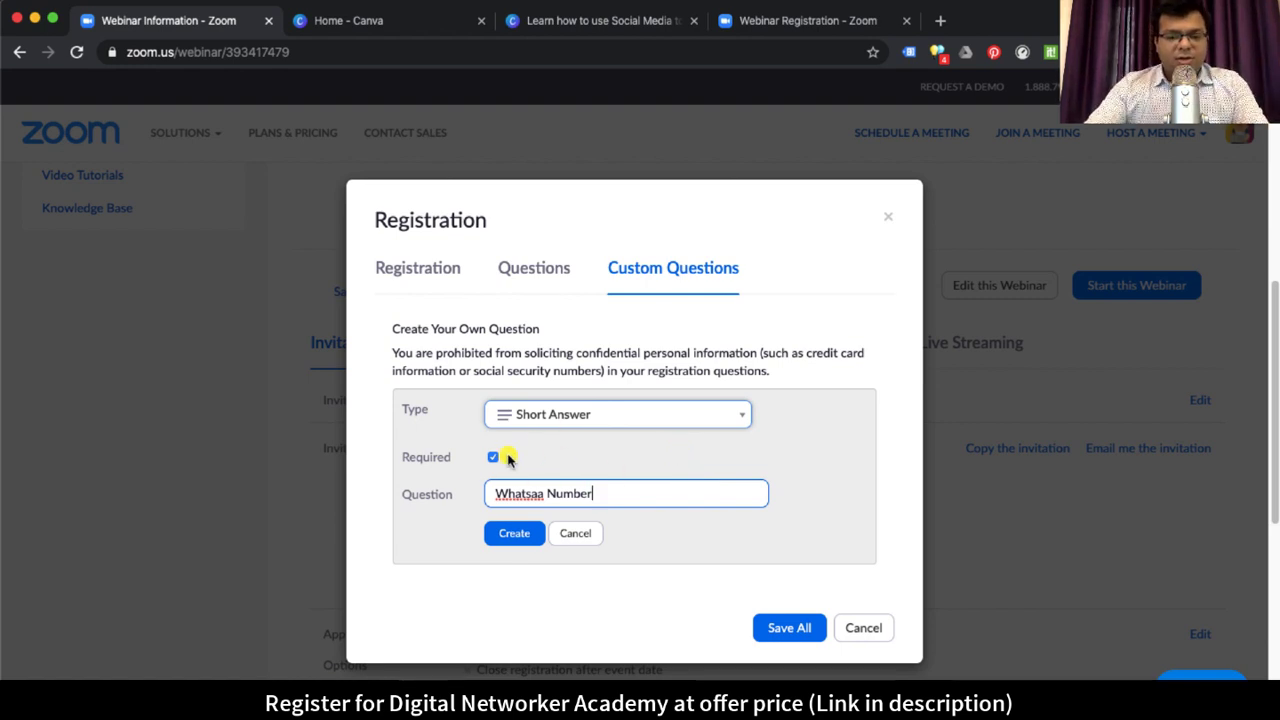
left_click(556, 420)
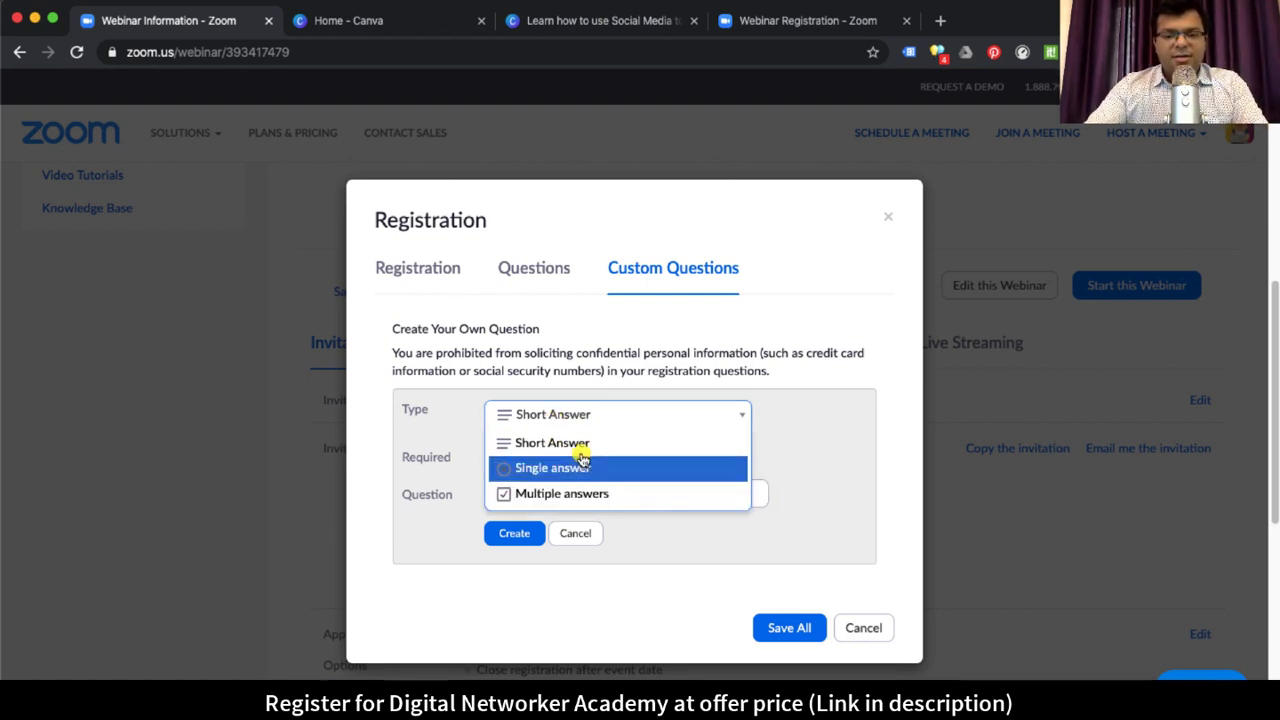
left_click(582, 443)
left_click(543, 493)
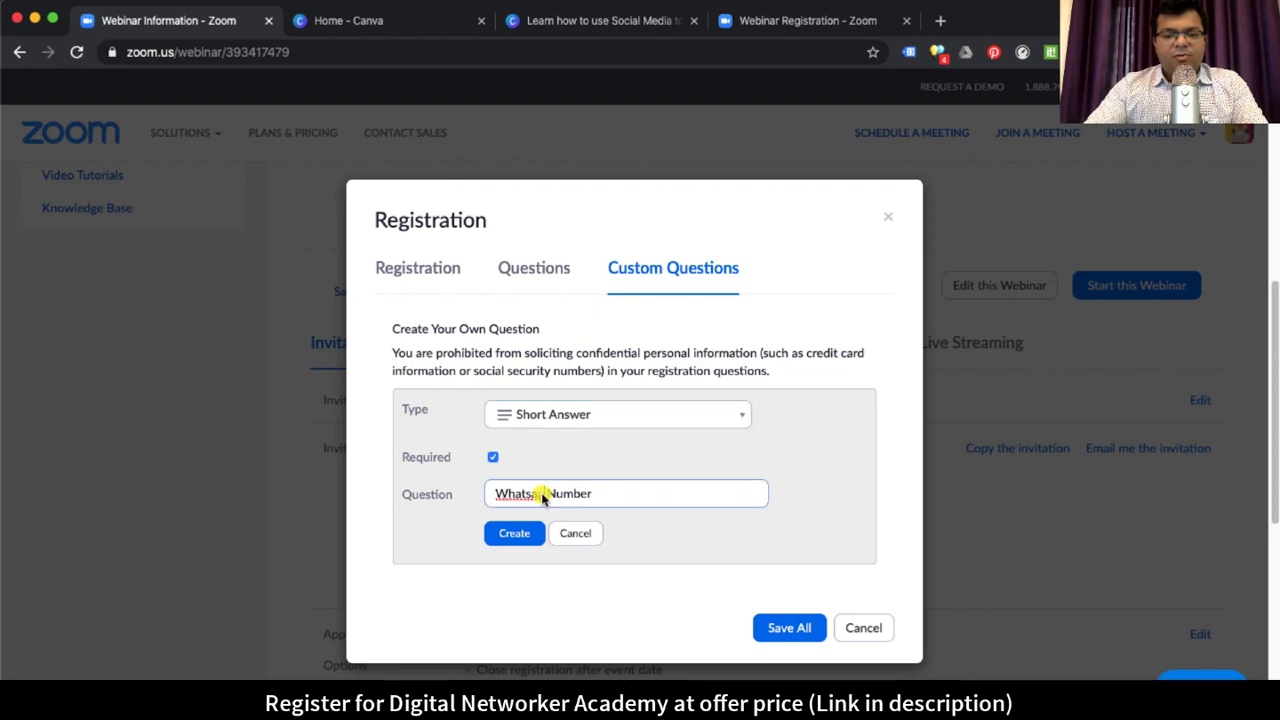
key("BackSpace")
type("pp")
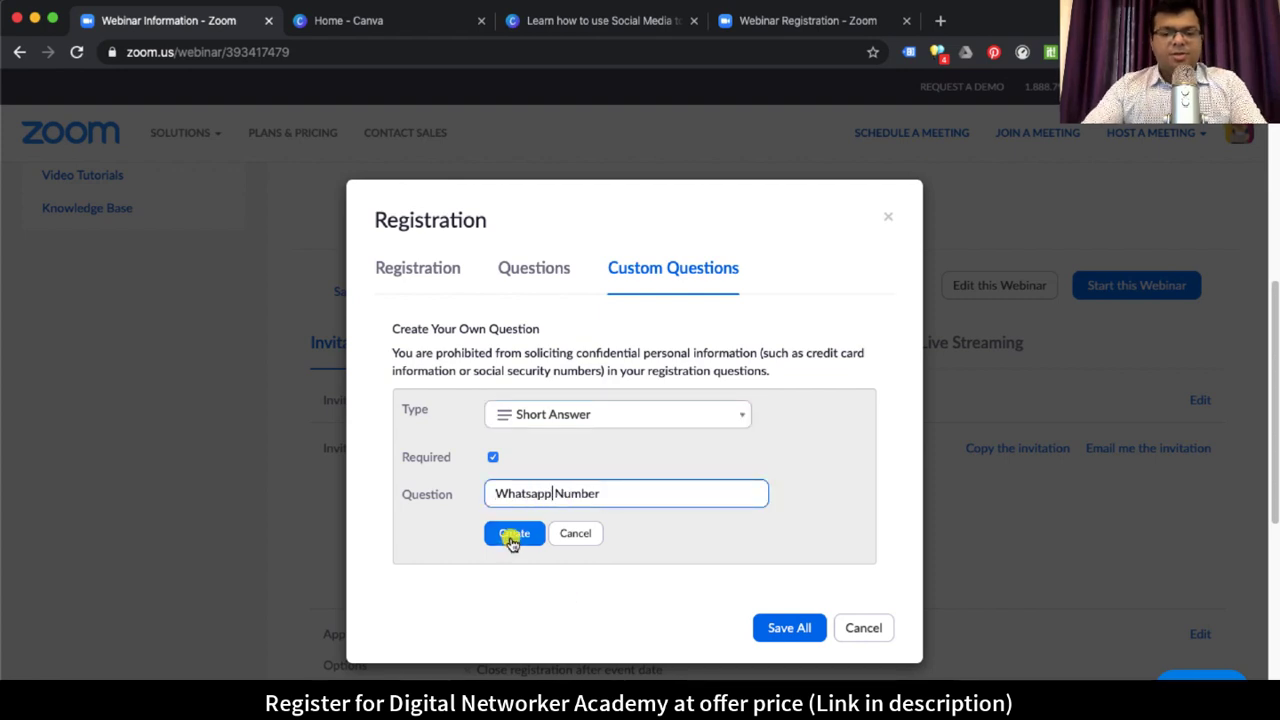
left_click(512, 536)
left_click(786, 559)
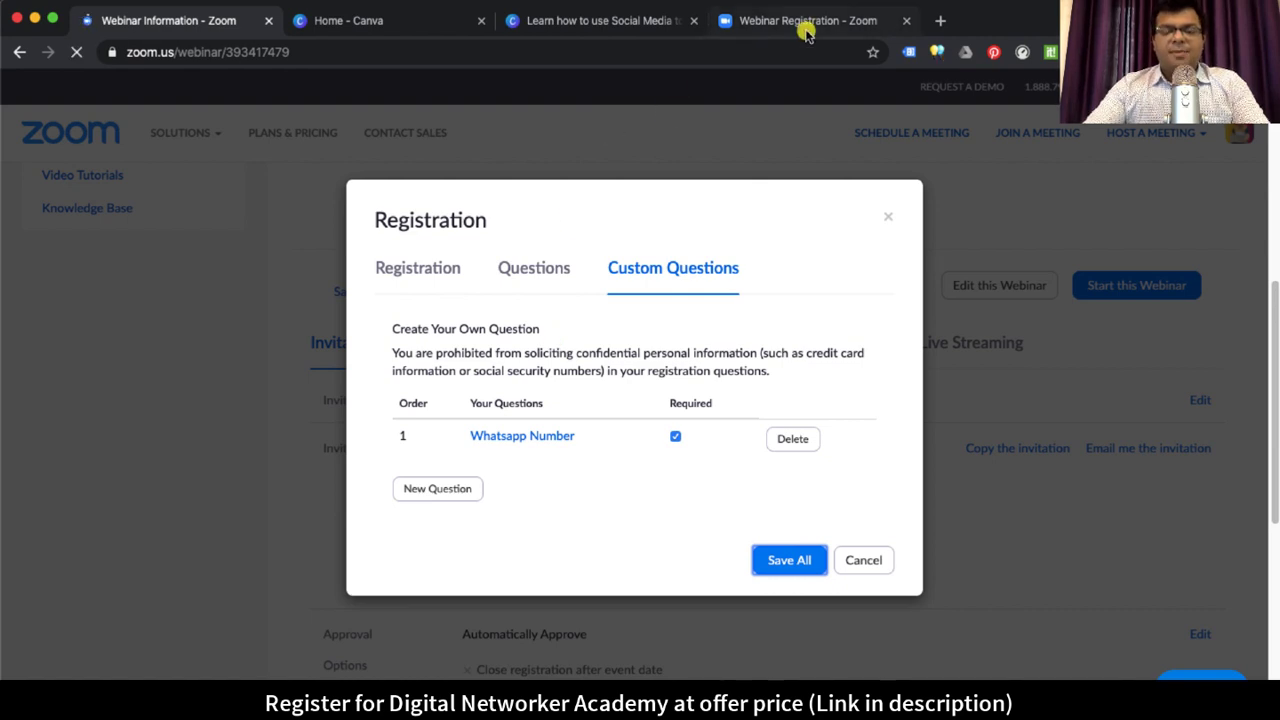
Step: Close the old registration tab and copy the webinar's registration link
left_click(903, 22)
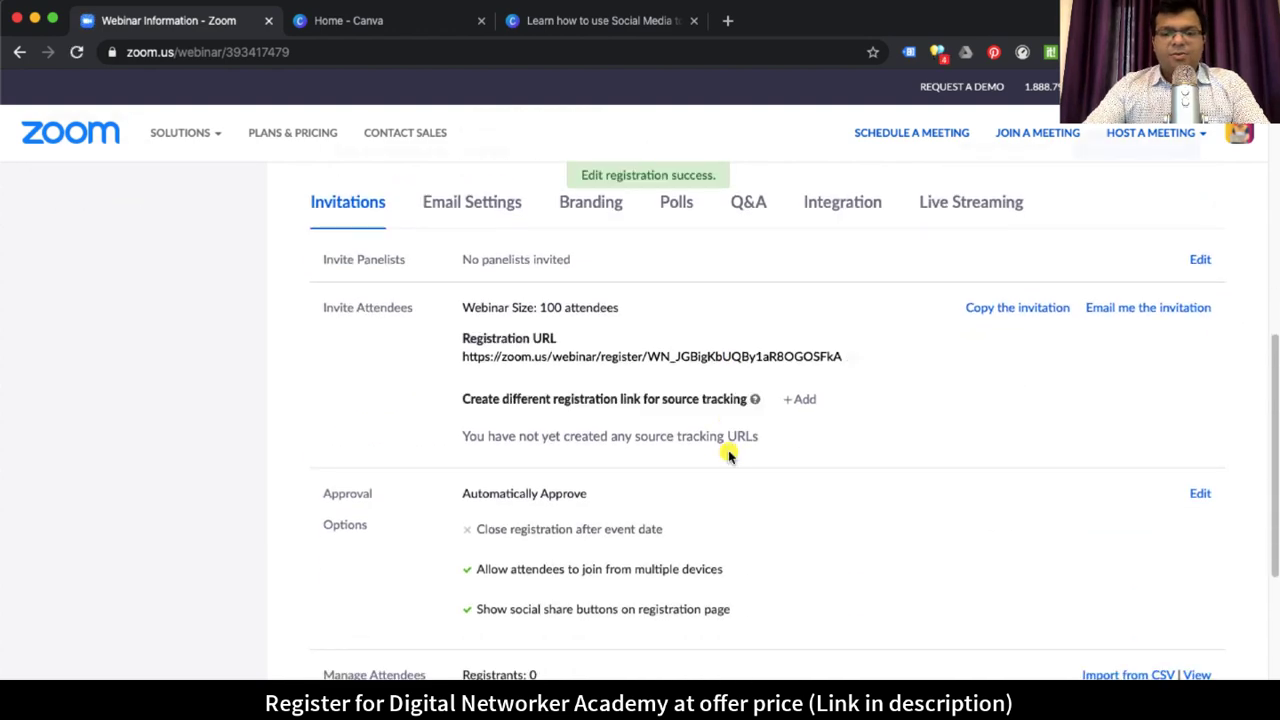
scroll(886, 471, "down", 1)
scroll(886, 471, "up", 4)
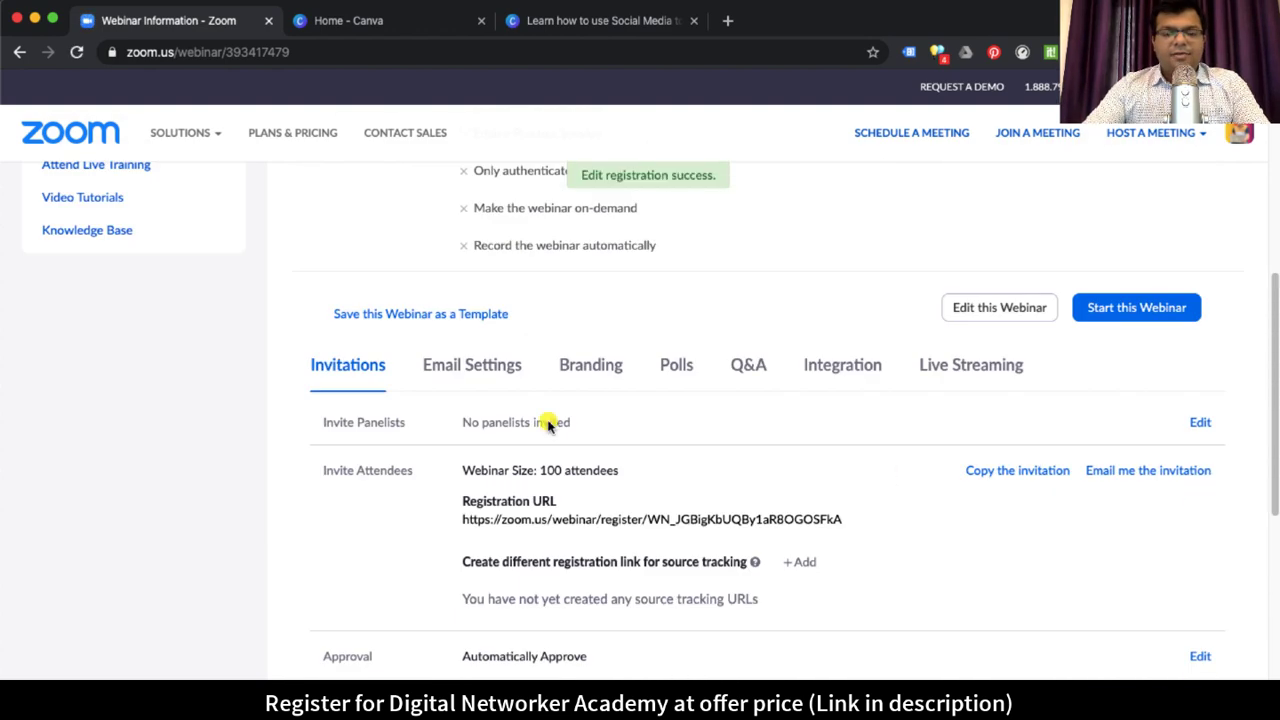
scroll(686, 514, "down", 3)
scroll(651, 429, "up", 3)
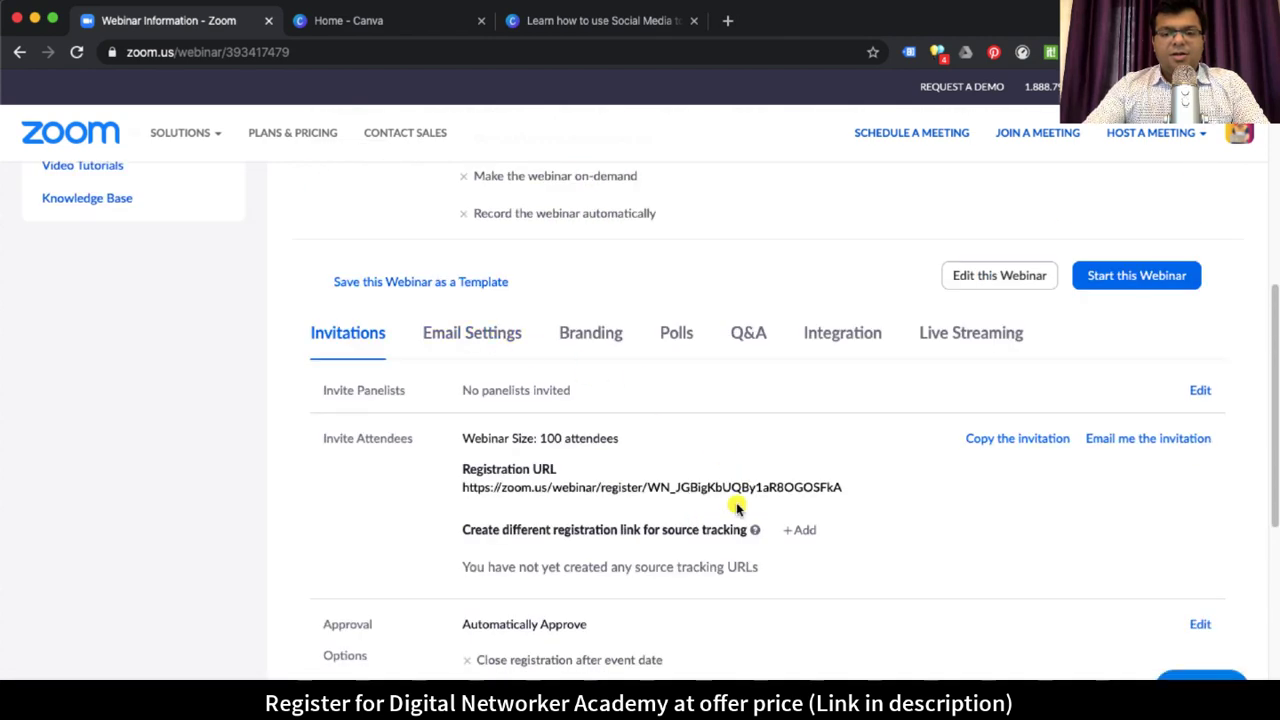
left_click_drag(592, 487, 757, 487)
left_click(852, 489)
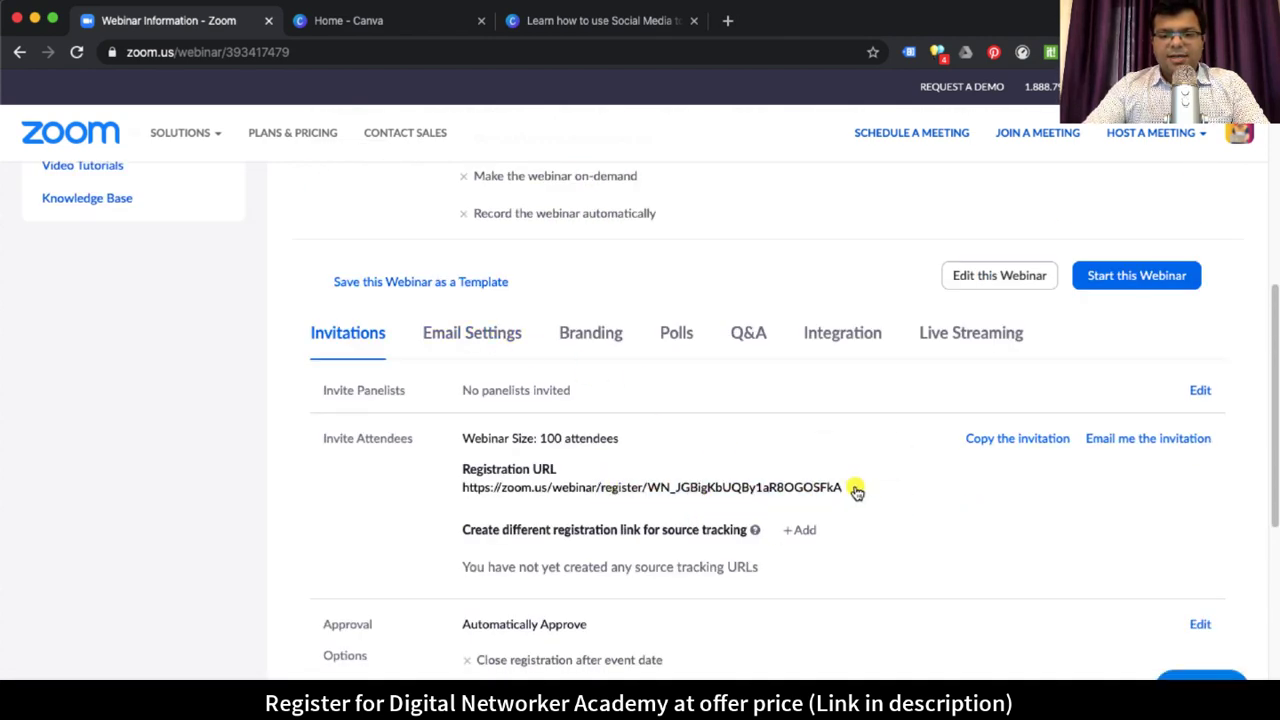
Step: Load the registration link in a new tab and check the autofilled form fields
key("super+t")
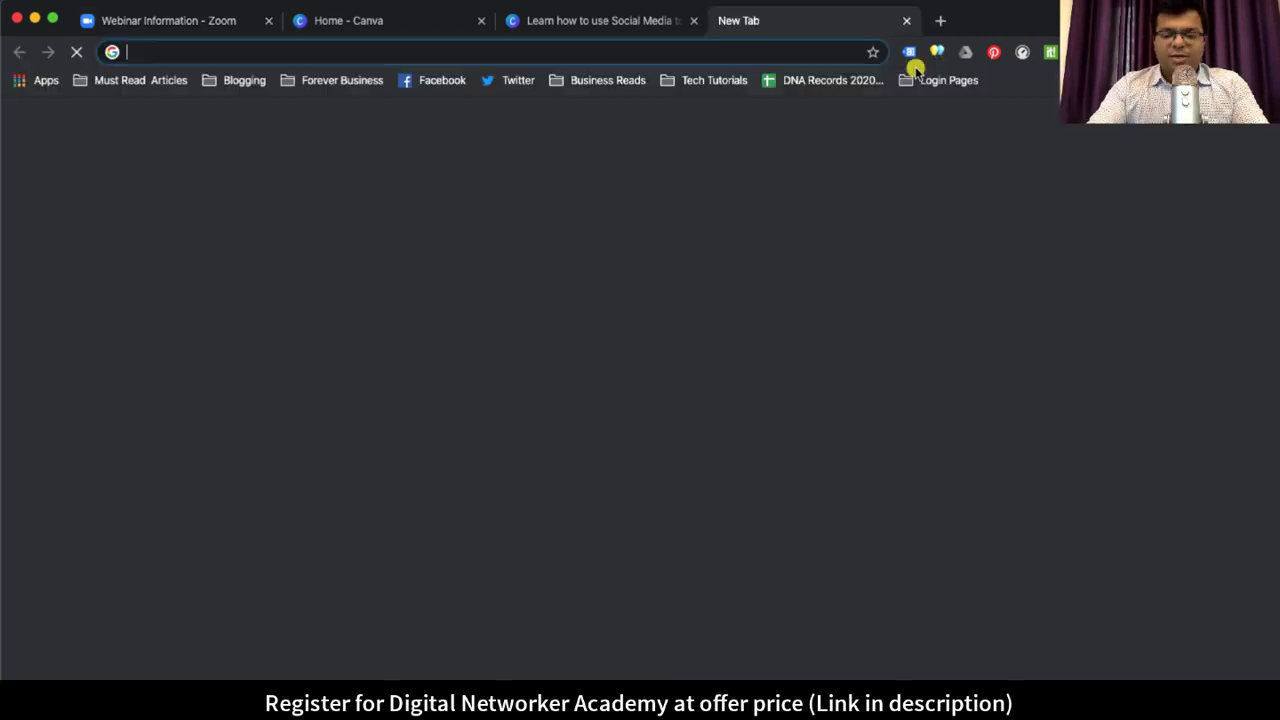
key("super+v")
key("Return")
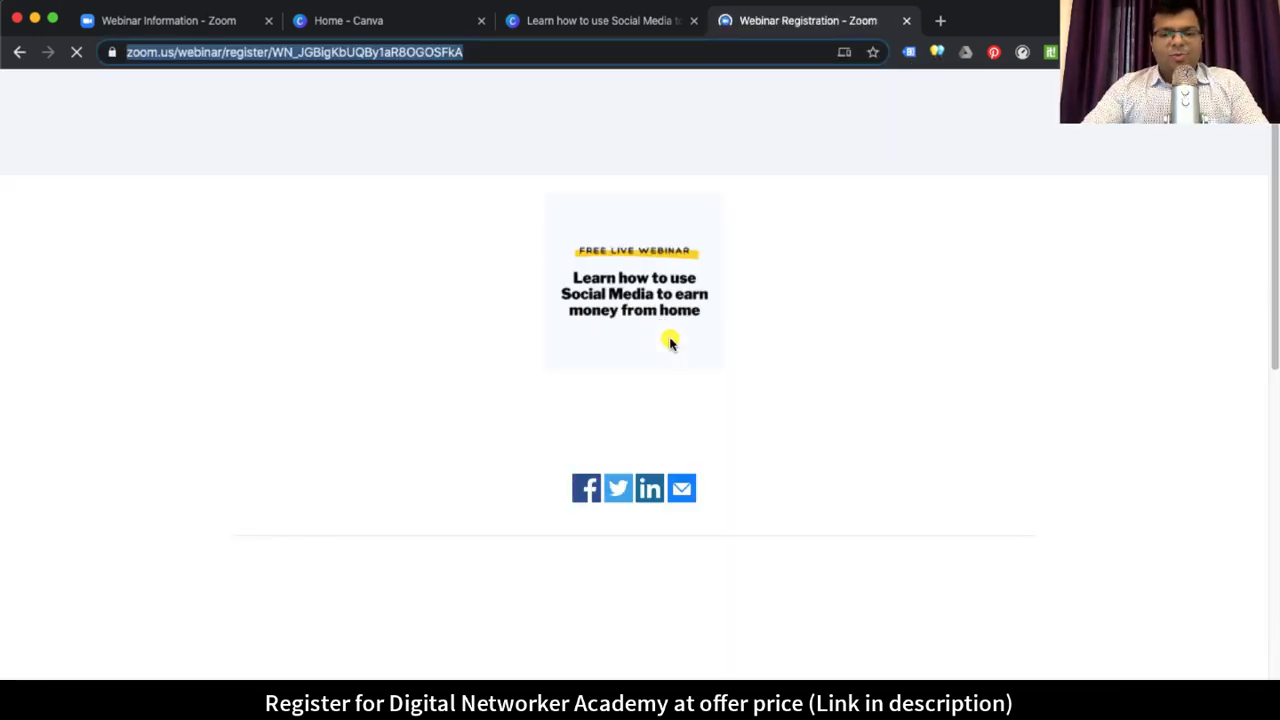
scroll(928, 437, "down", 5)
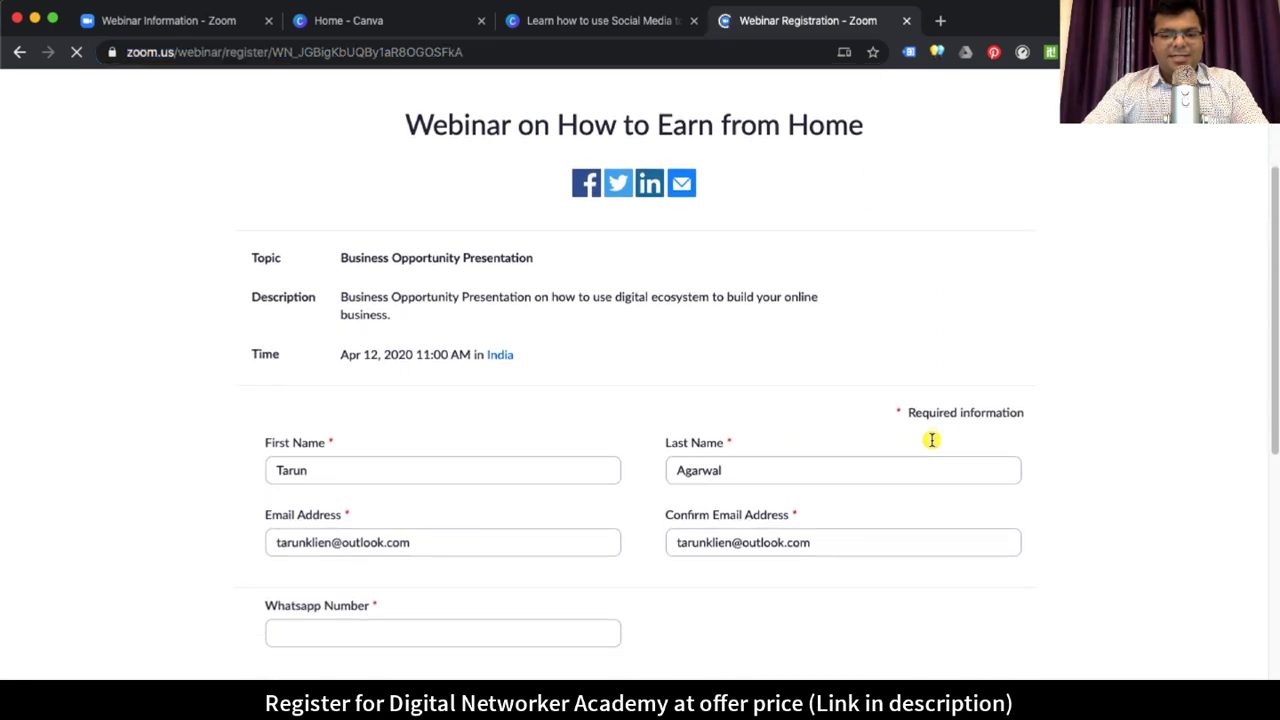
left_click(397, 536)
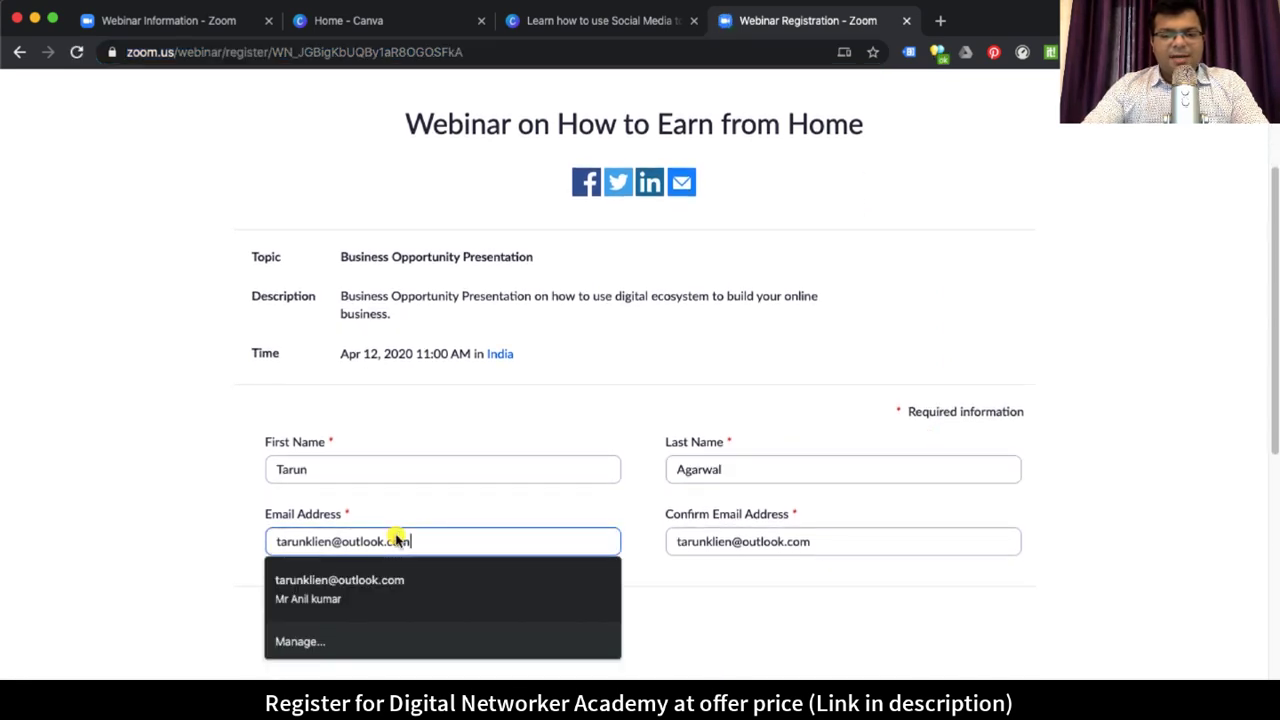
left_click(860, 541)
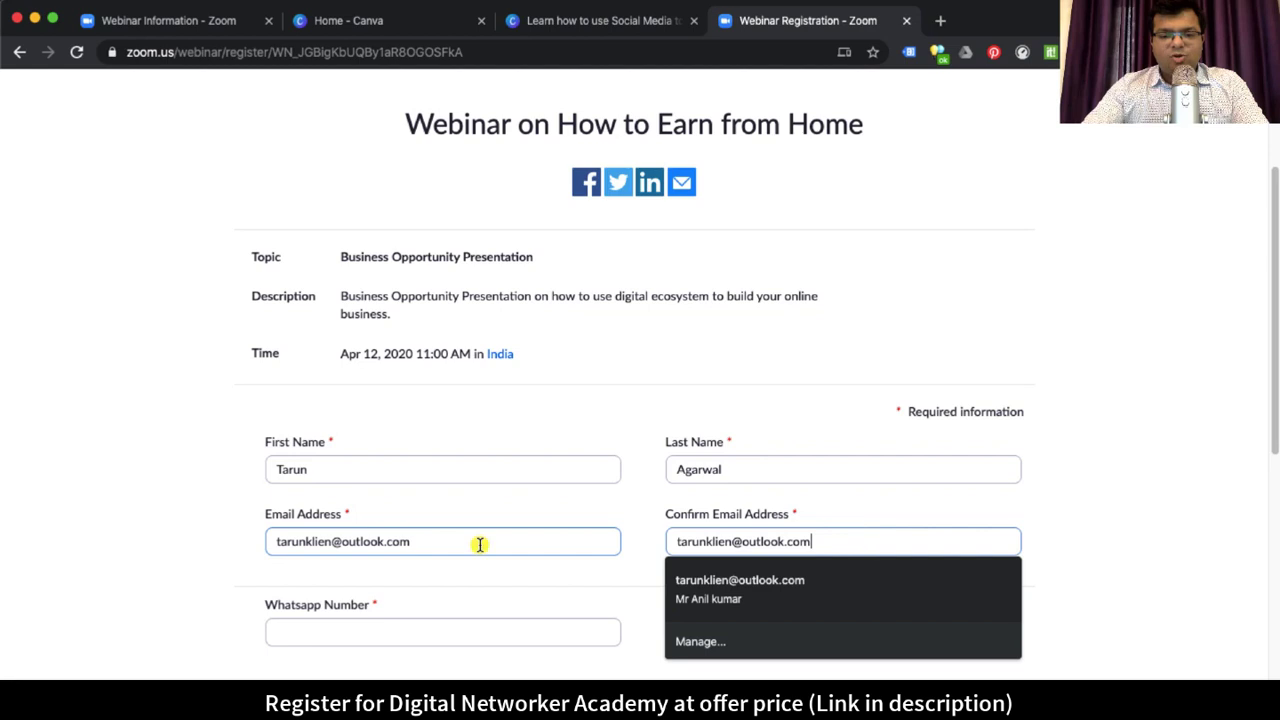
left_click(1108, 524)
scroll(569, 447, "down", 2)
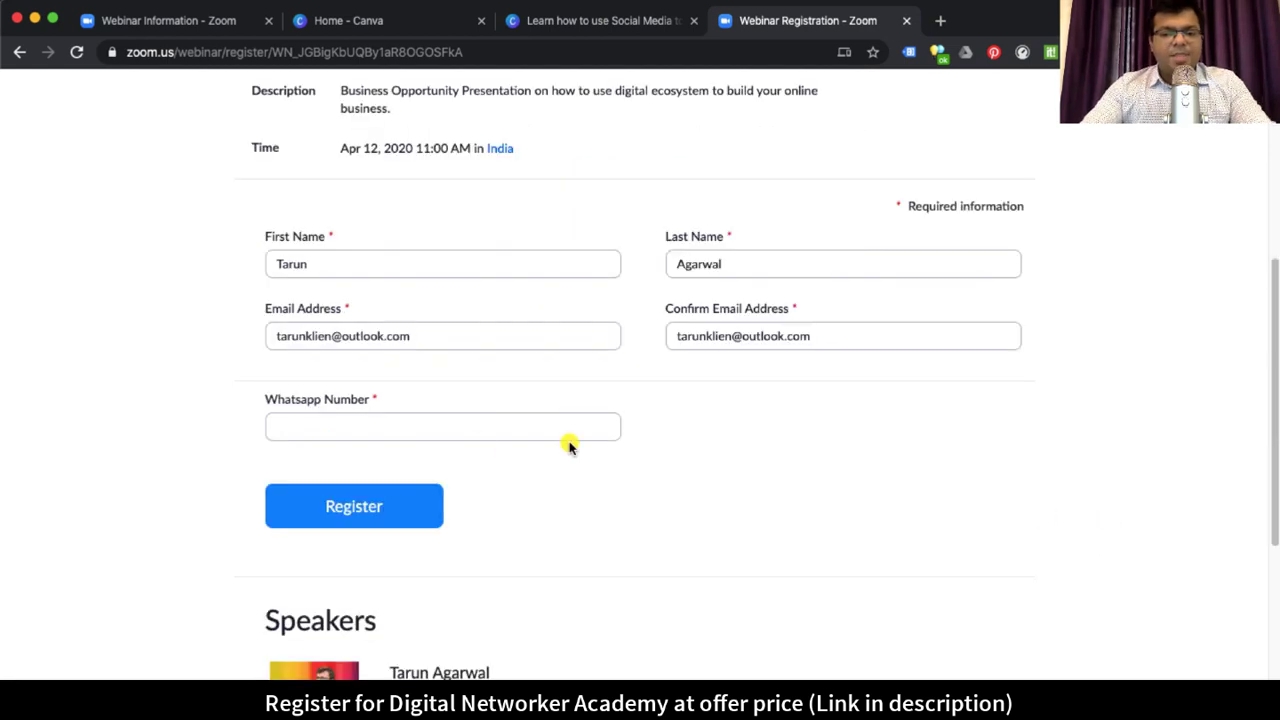
left_click(399, 427)
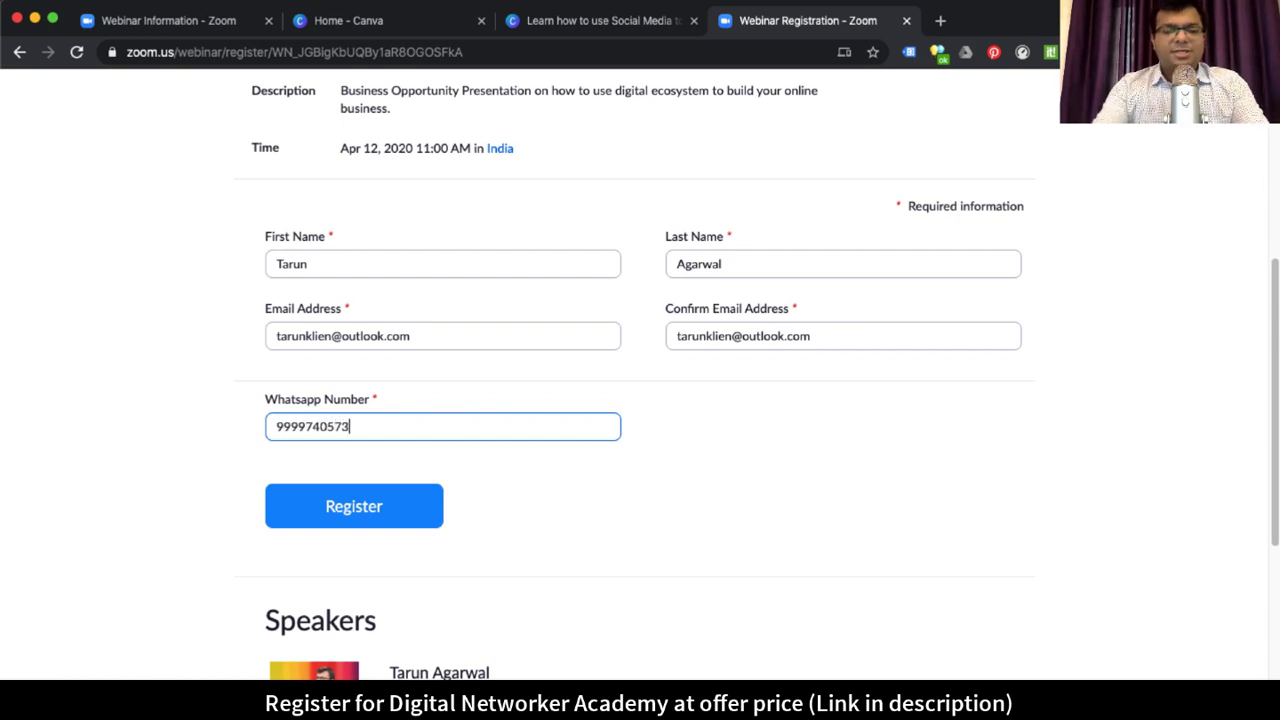
Step: Enter the test attendee's first name, last name, e-mail and confirmation e-mail
double_click(305, 264)
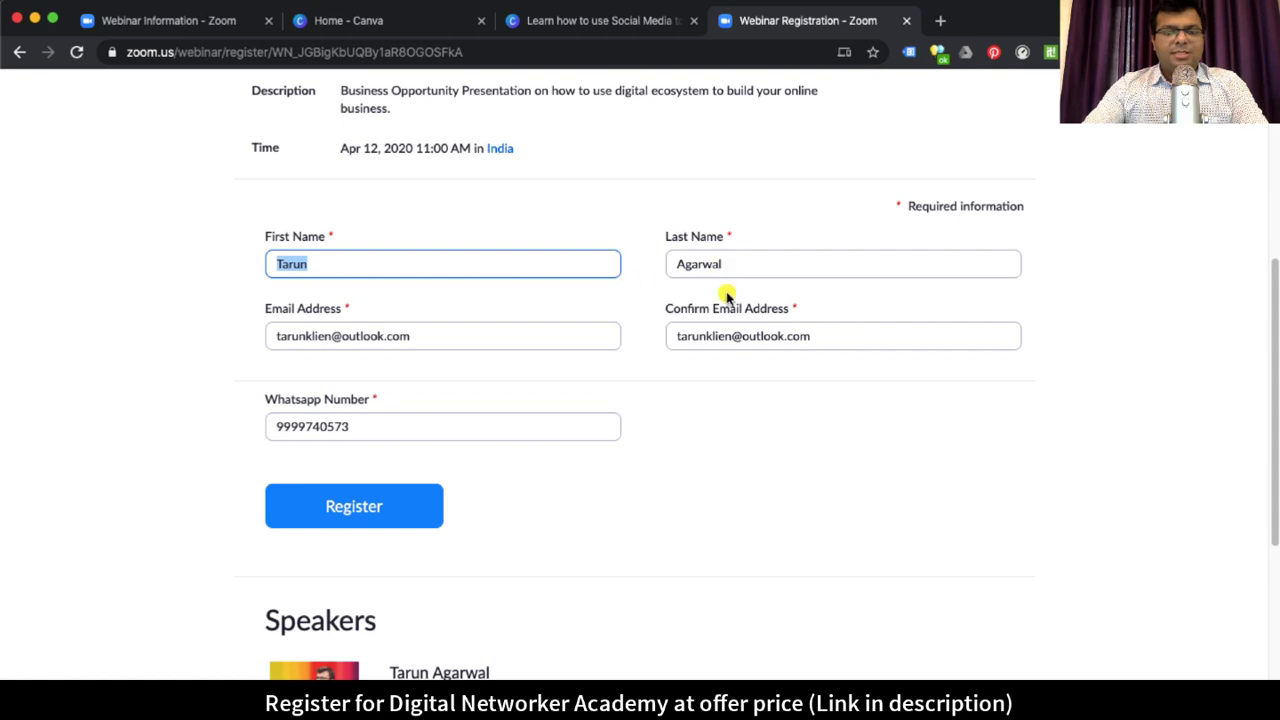
key("Tab")
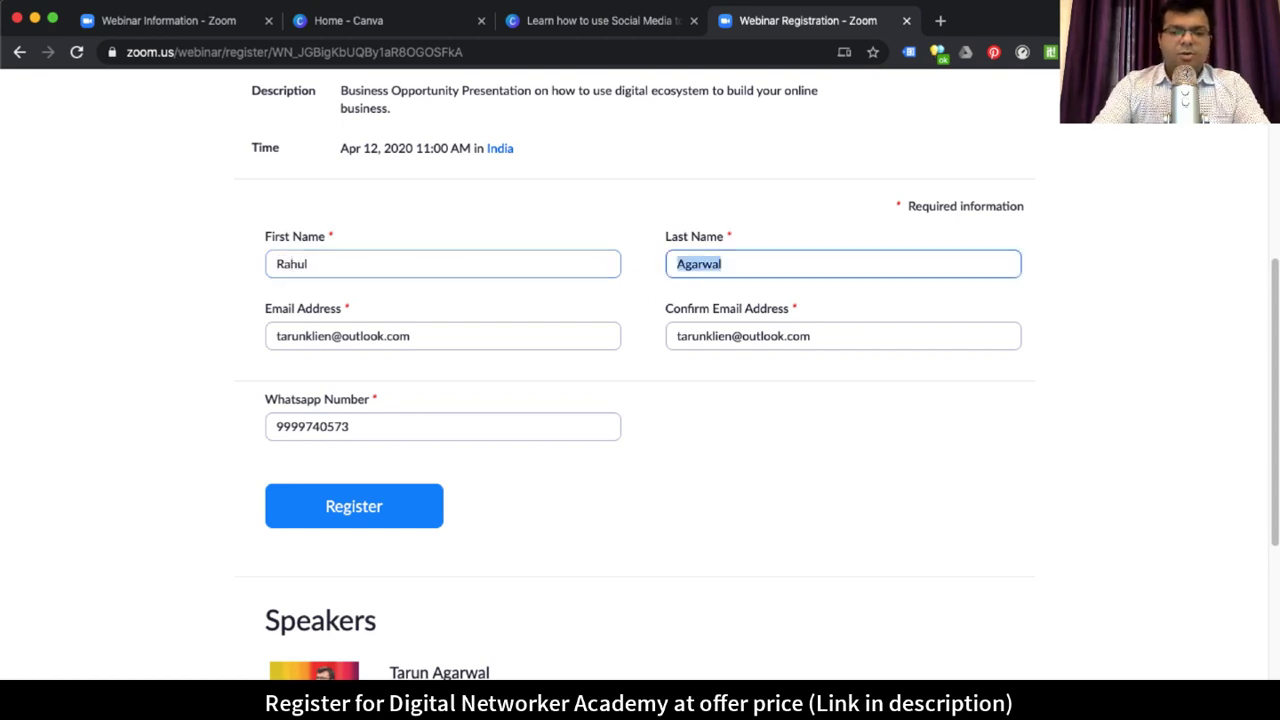
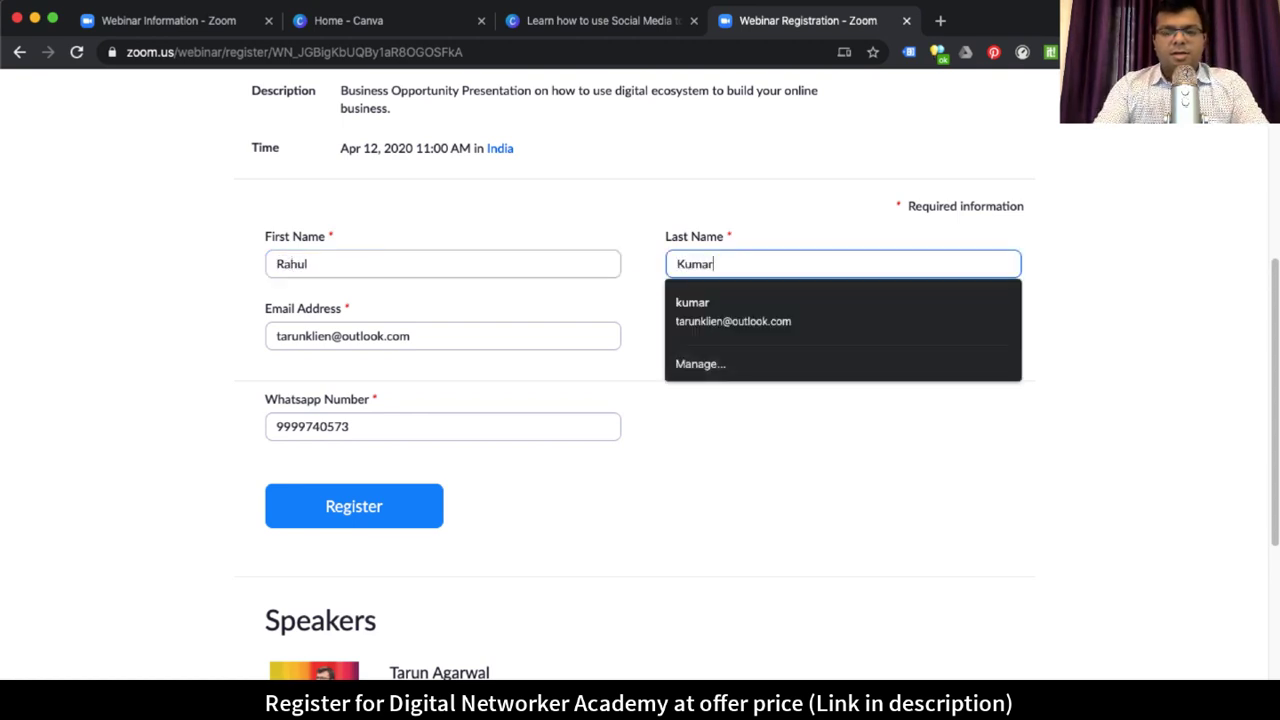
key("Tab")
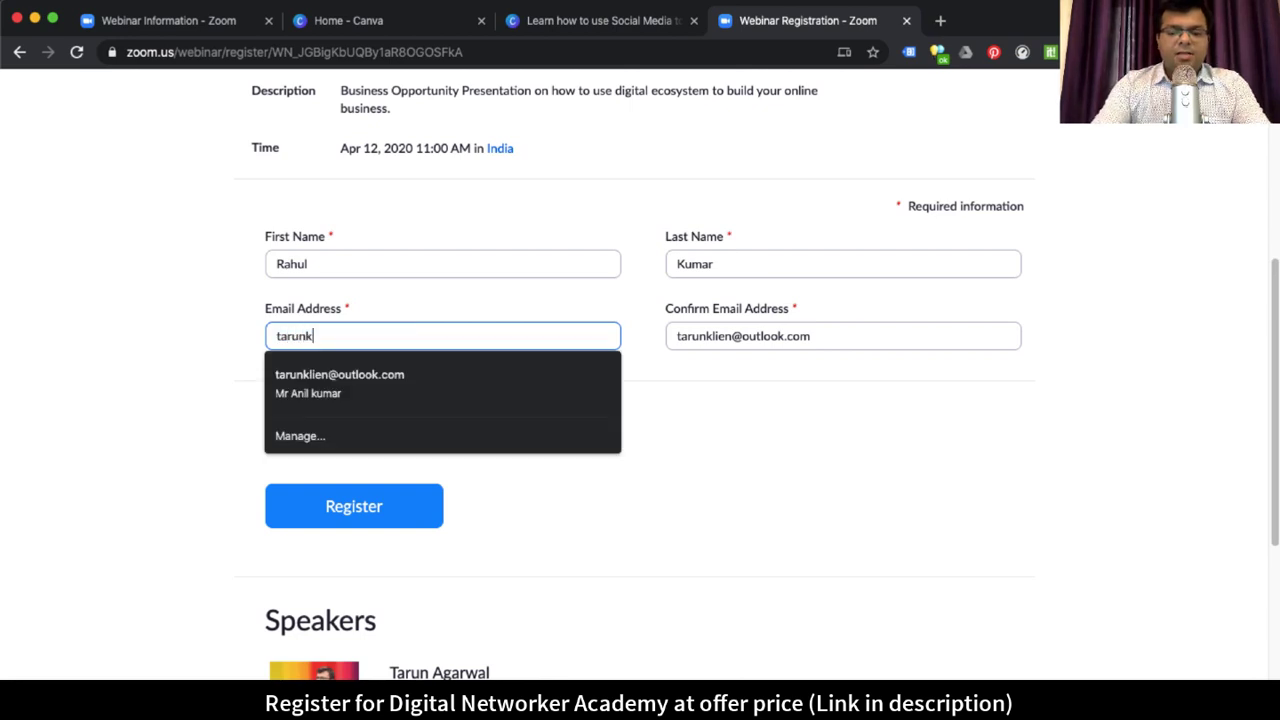
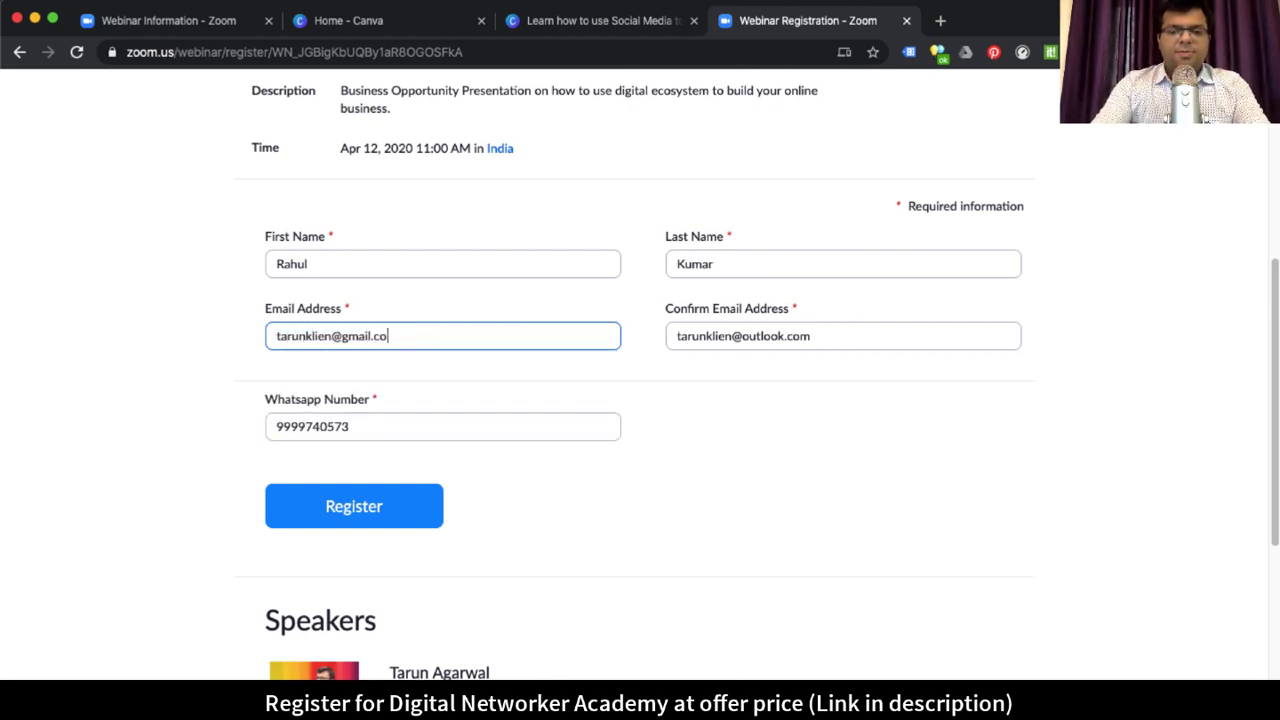
key("Tab")
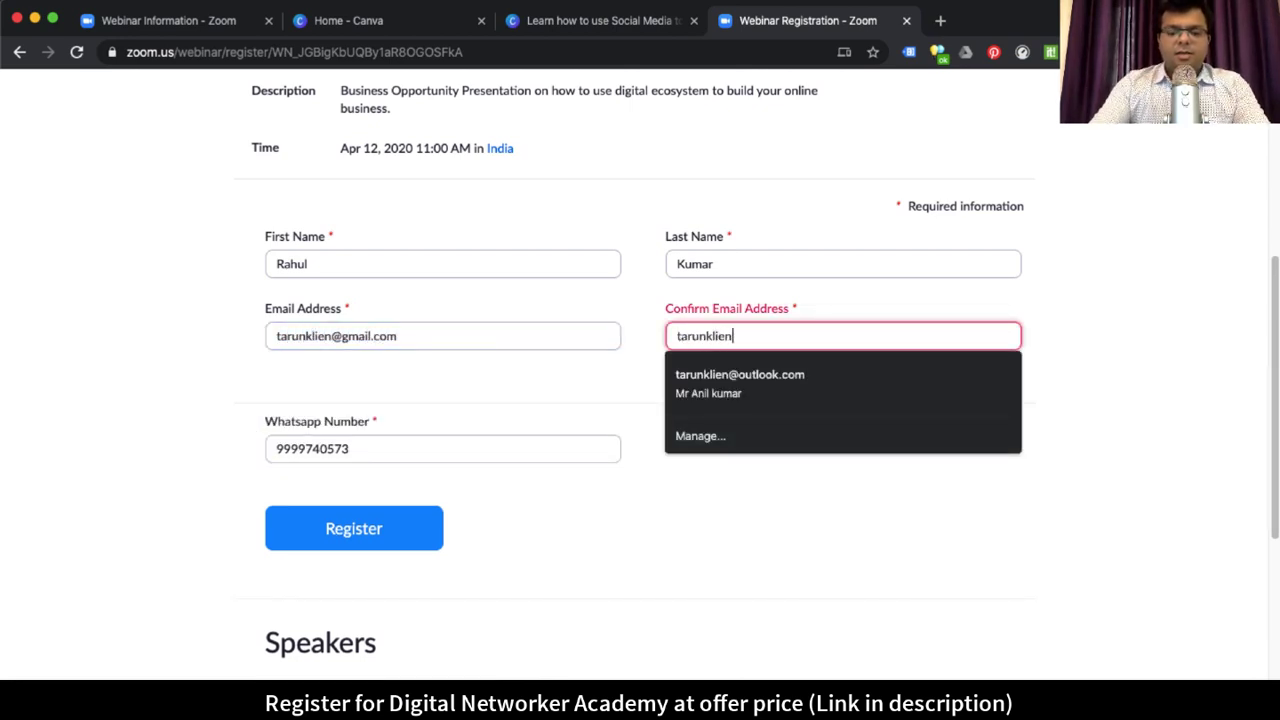
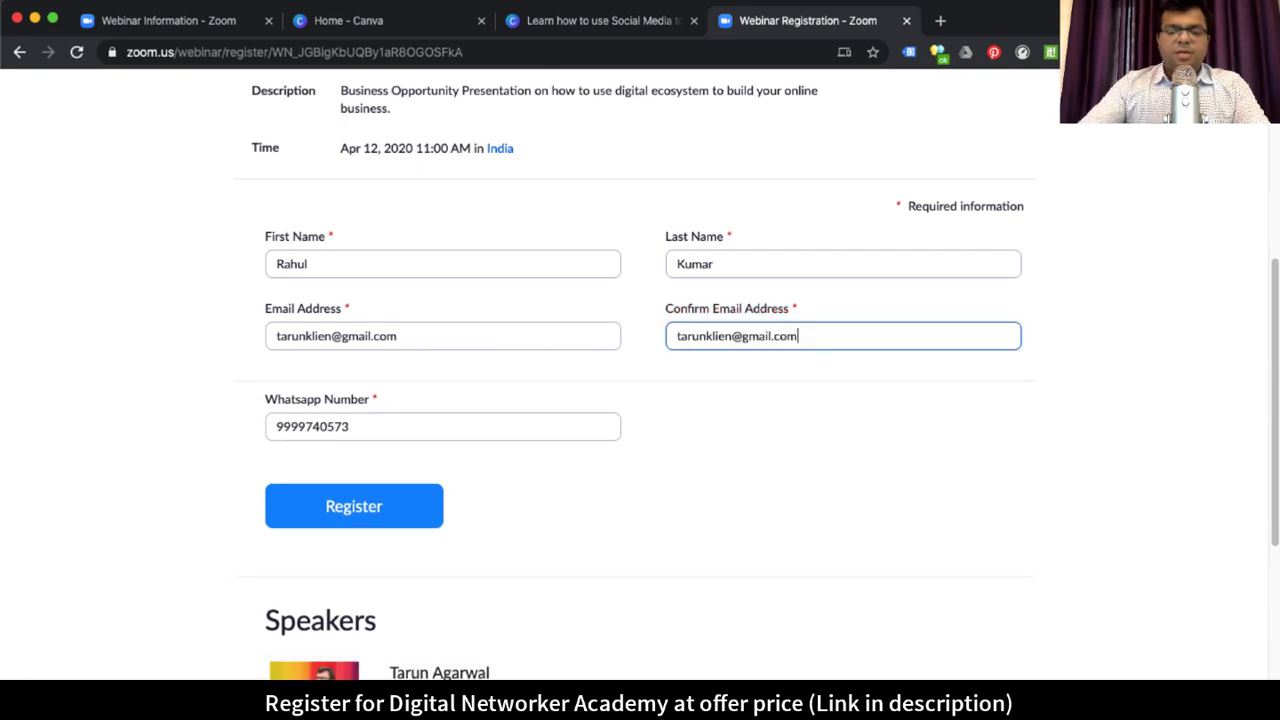
Step: Fill in the Whatsapp Number answer and submit the registration
left_click(449, 435)
scroll(455, 448, "down", 4)
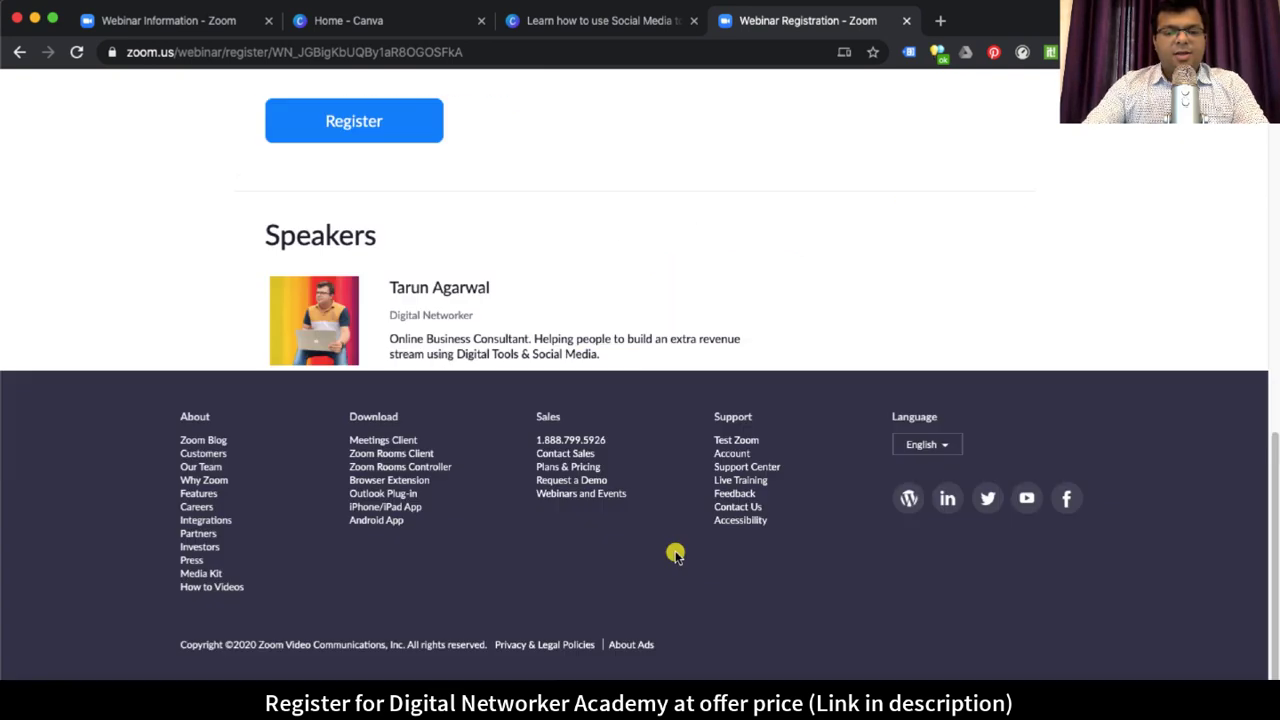
scroll(674, 554, "up", 6)
scroll(829, 509, "down", 3)
scroll(608, 541, "down", 5)
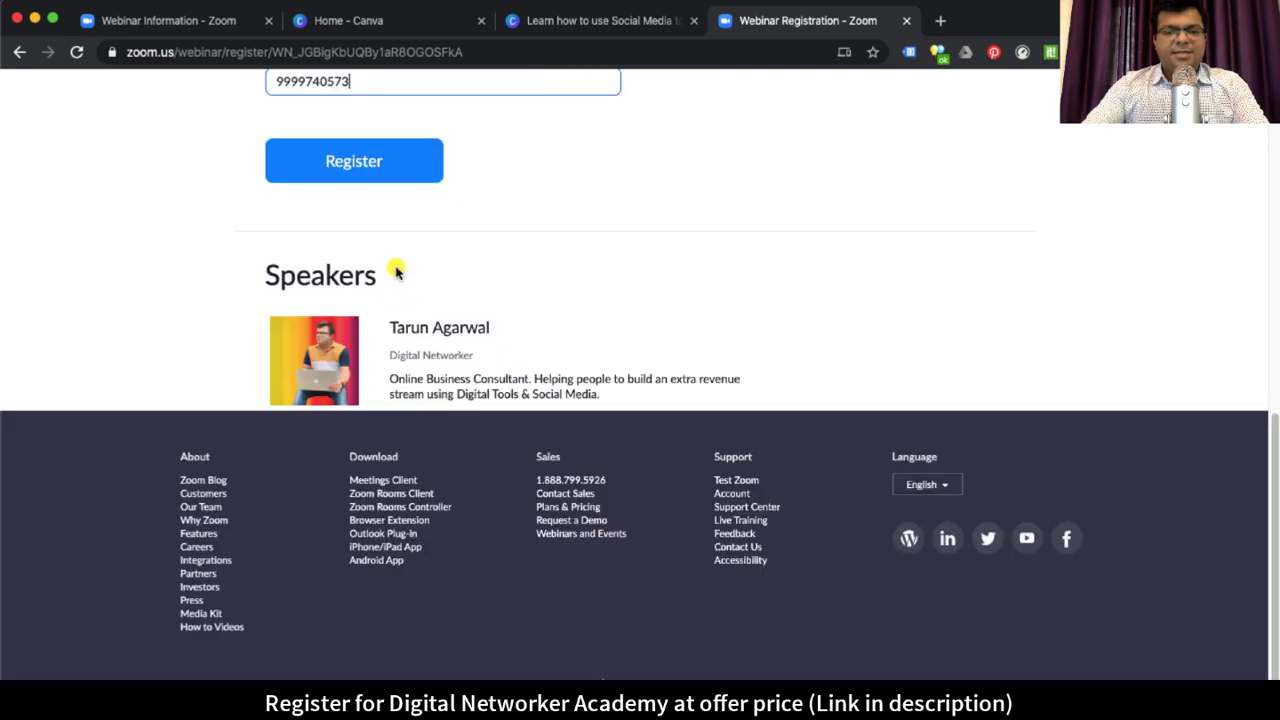
scroll(394, 266, "up", 3)
left_click(394, 416)
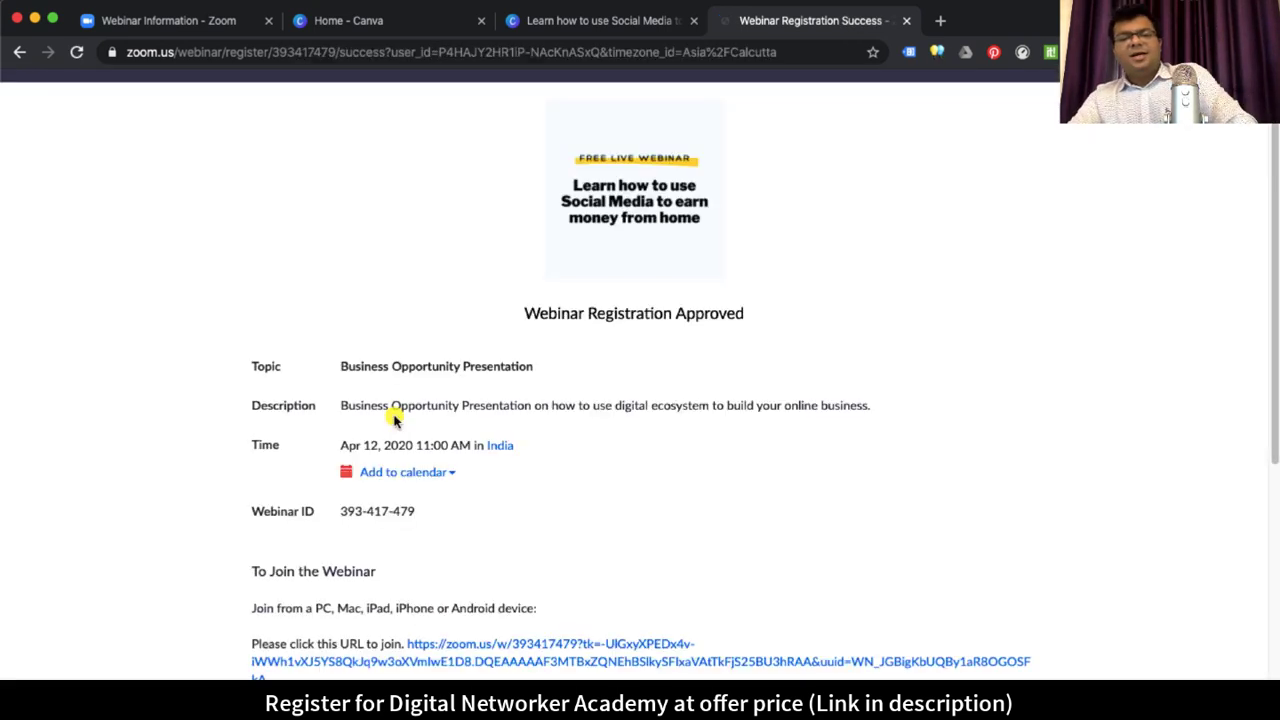
Step: Read through the Webinar Registration Approved page, checking its heading and the webinar's date and time
left_click_drag(526, 313, 767, 322)
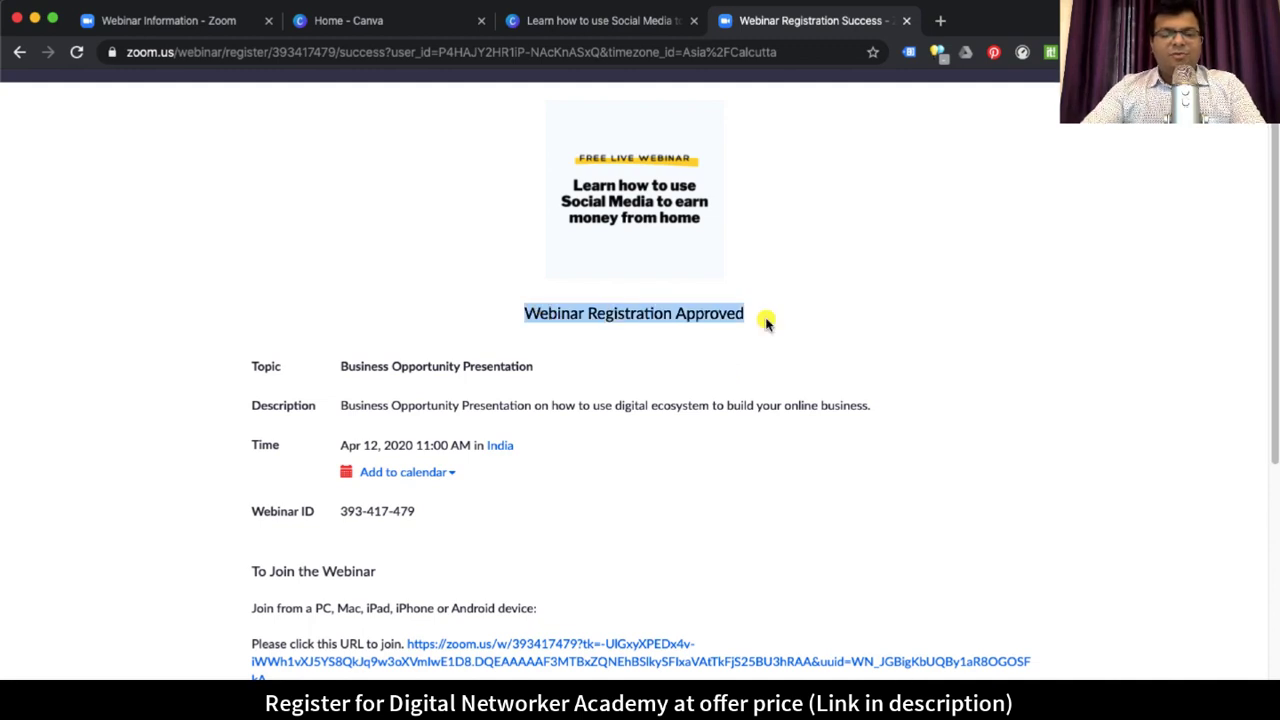
left_click(1077, 362)
scroll(1068, 352, "down", 3)
scroll(1068, 352, "up", 3)
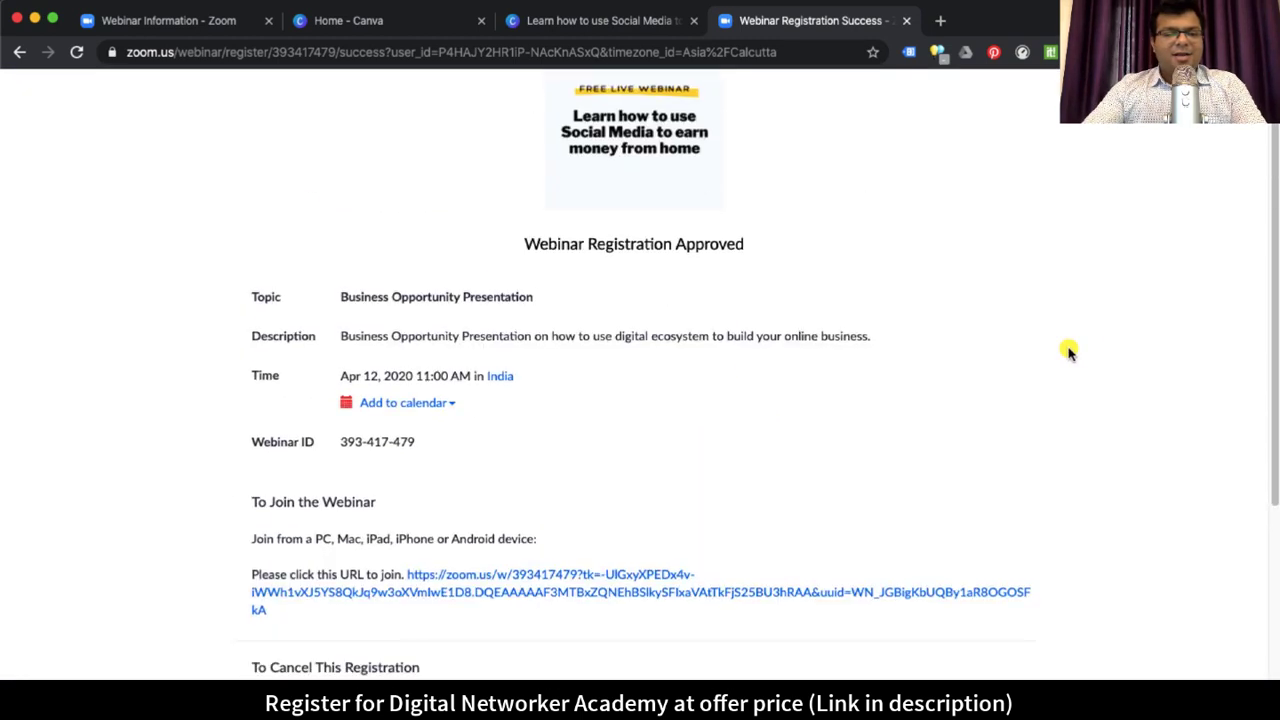
scroll(1068, 352, "down", 1)
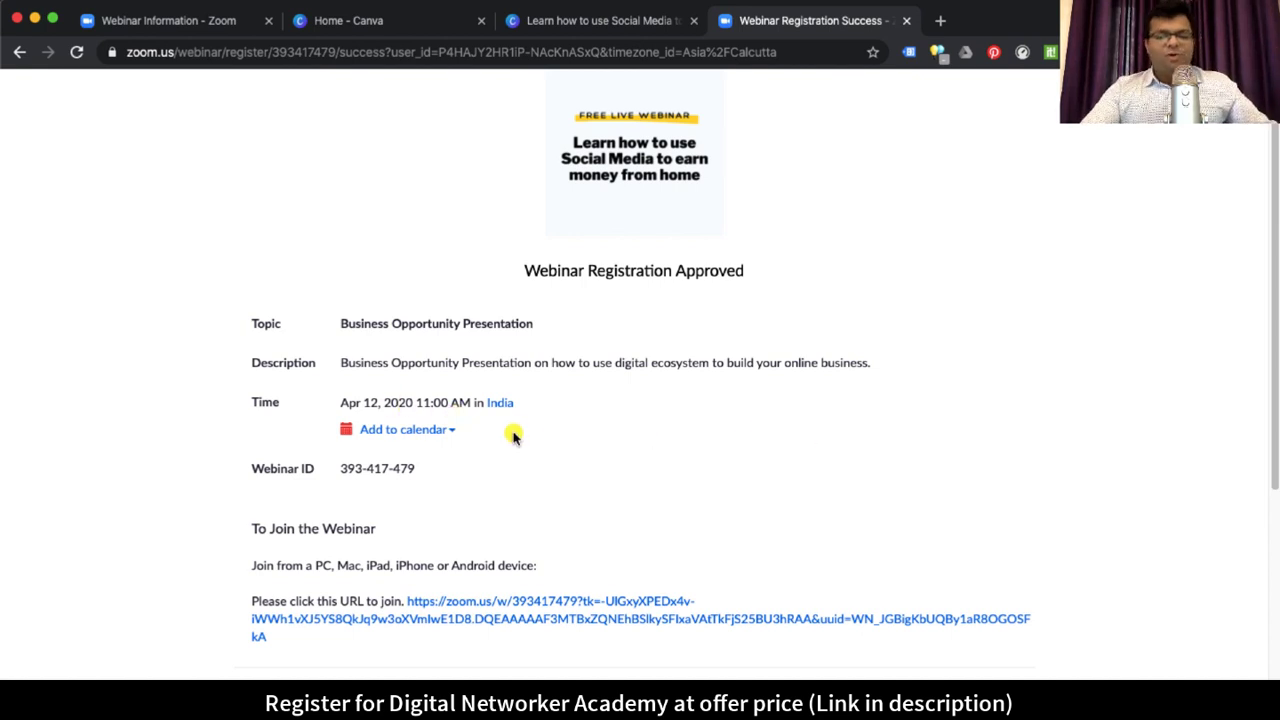
left_click_drag(362, 403, 460, 403)
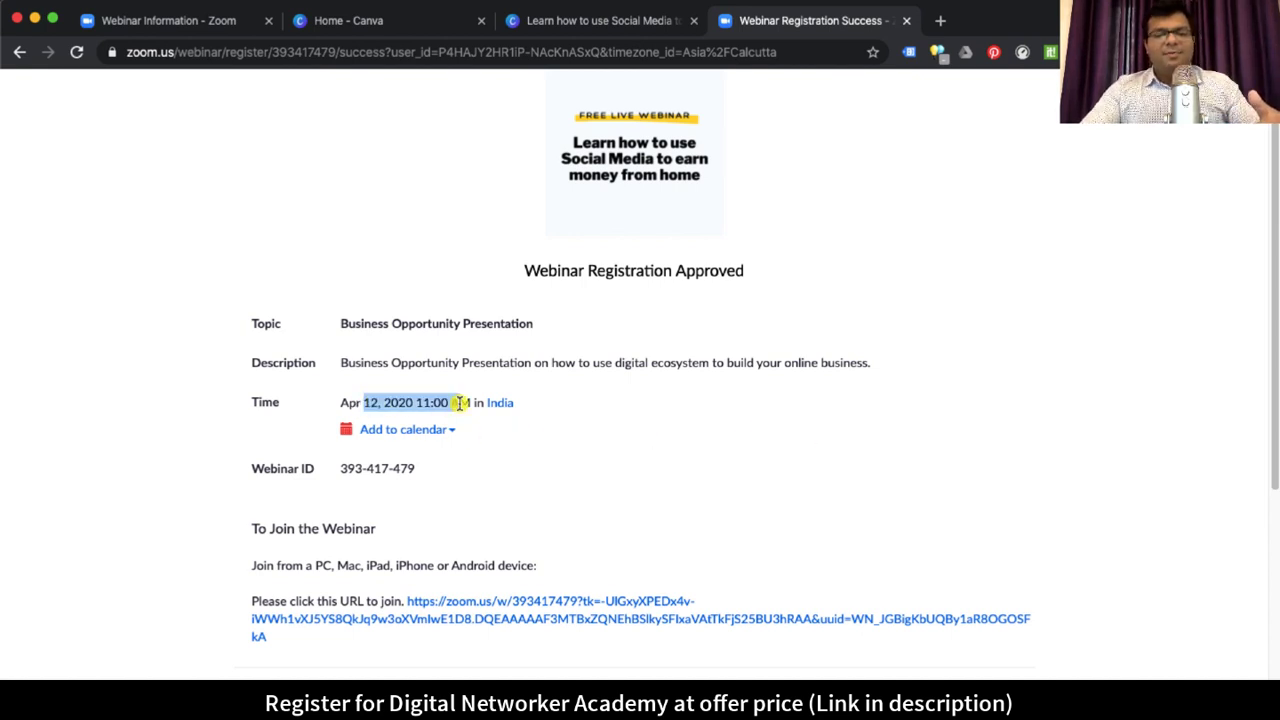
left_click(1009, 376)
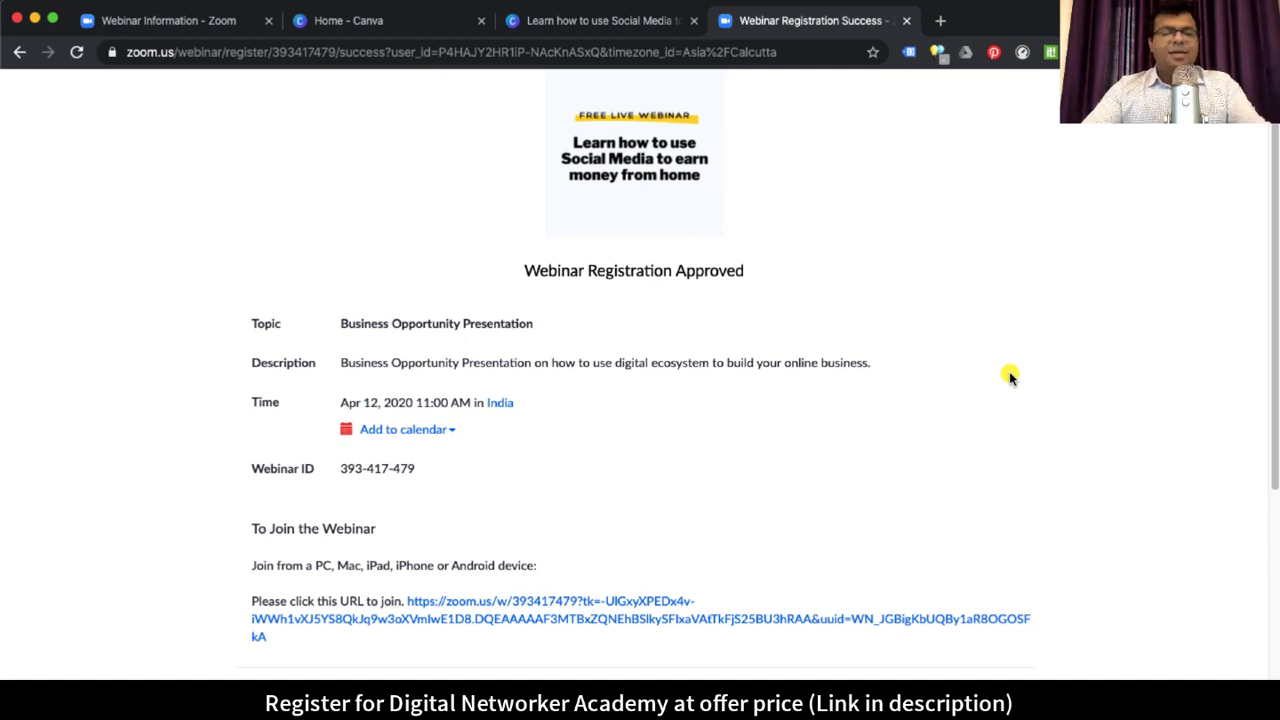
scroll(998, 378, "down", 3)
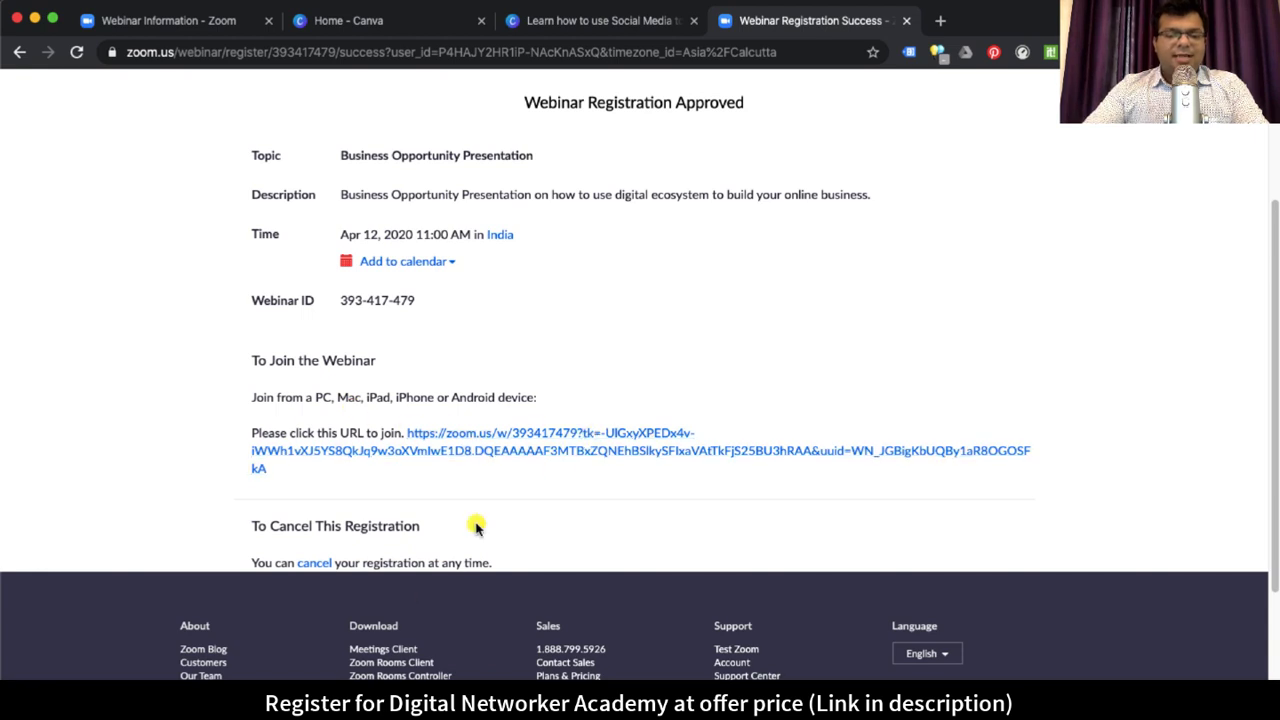
scroll(765, 342, "up", 3)
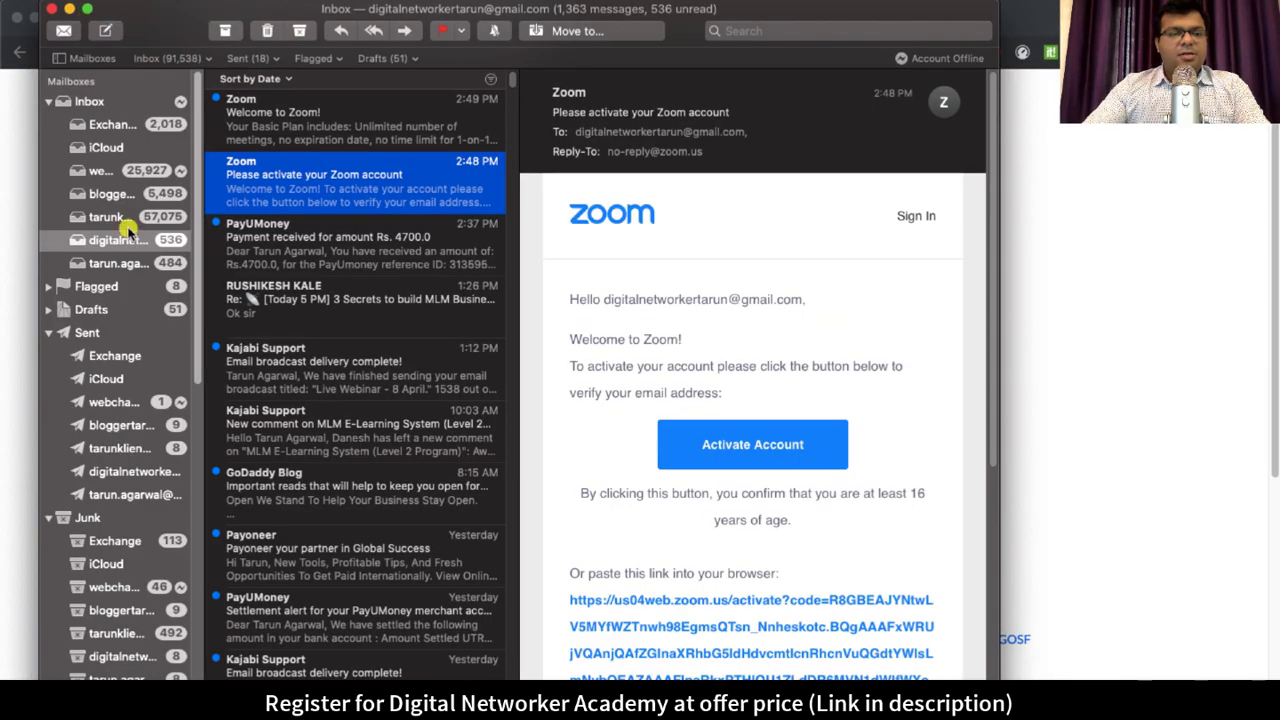
Step: Open the newest confirmation e-mail in the attendee's inbox and read its greeting, thank-you and contact lines
left_click(127, 221)
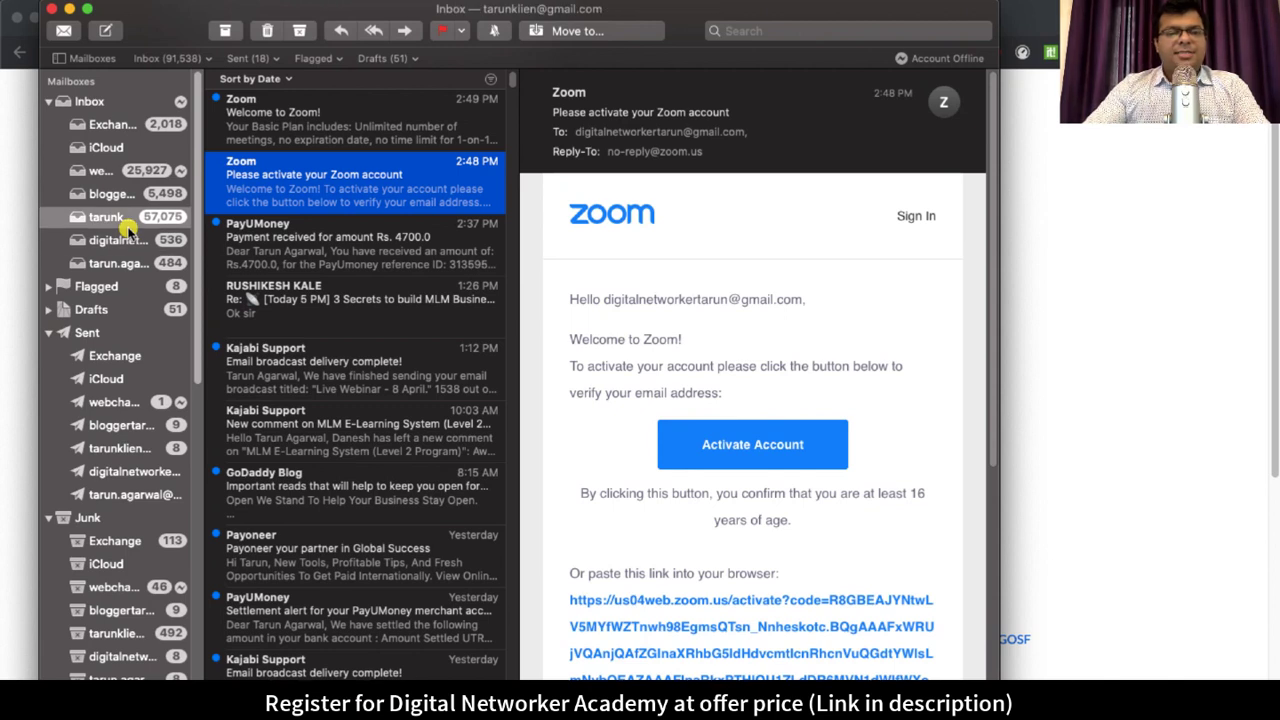
key("Tab")
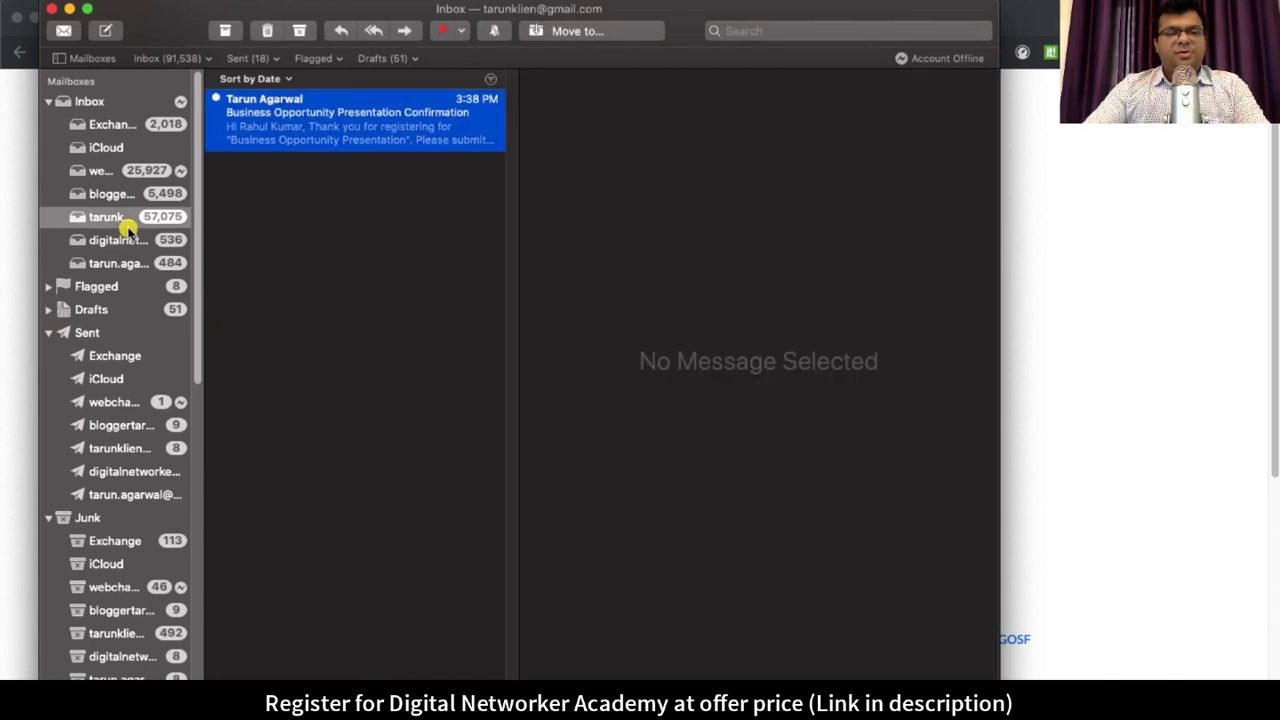
key("super+o")
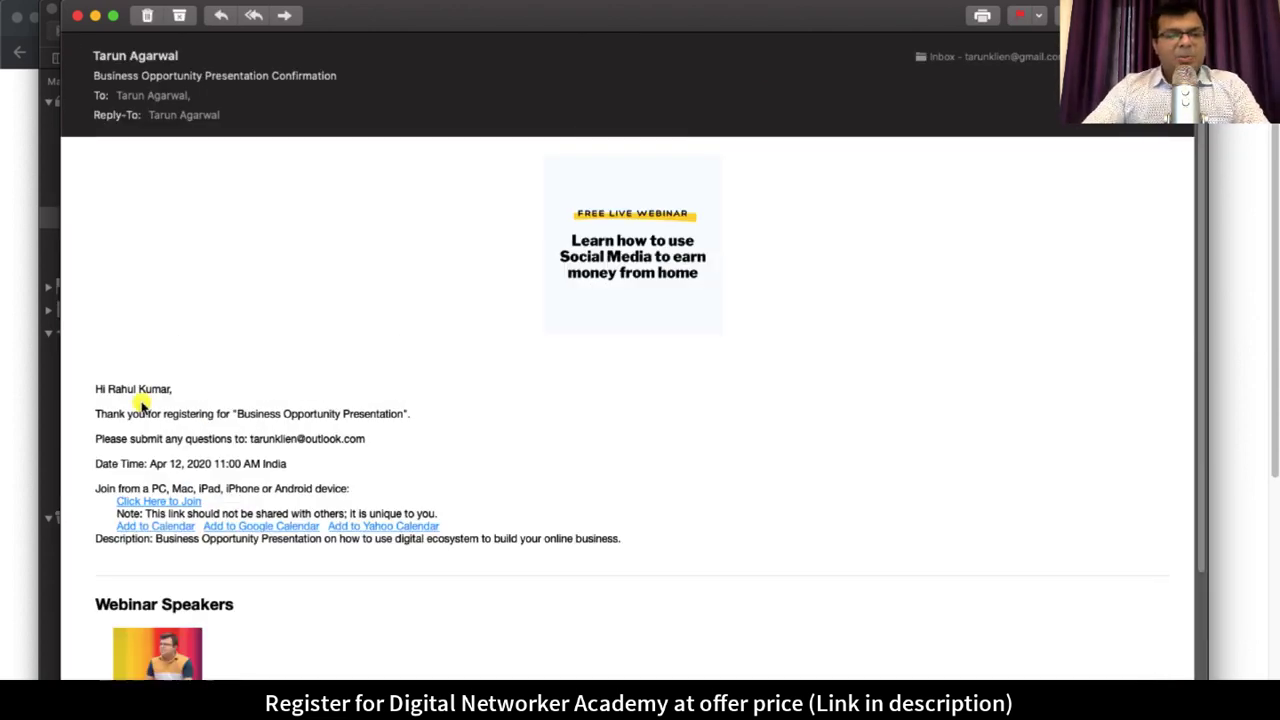
left_click_drag(108, 389, 172, 389)
left_click_drag(133, 413, 405, 414)
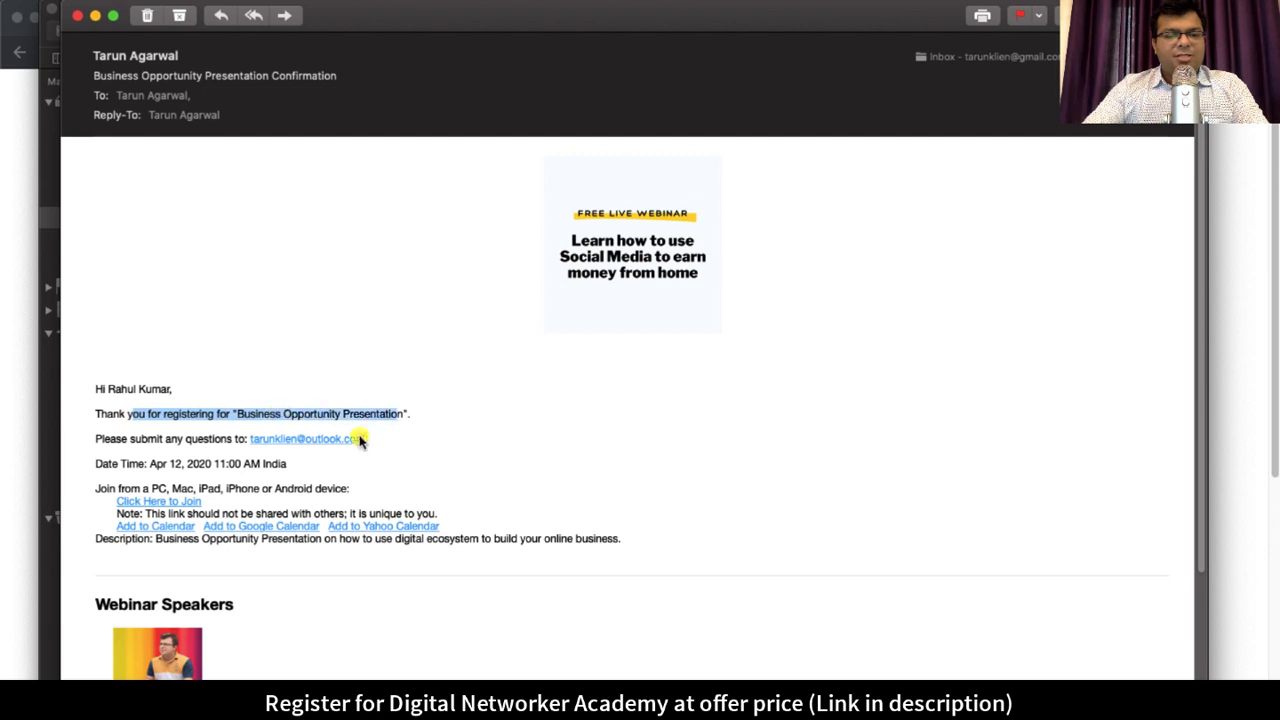
left_click_drag(163, 438, 334, 438)
left_click(160, 442)
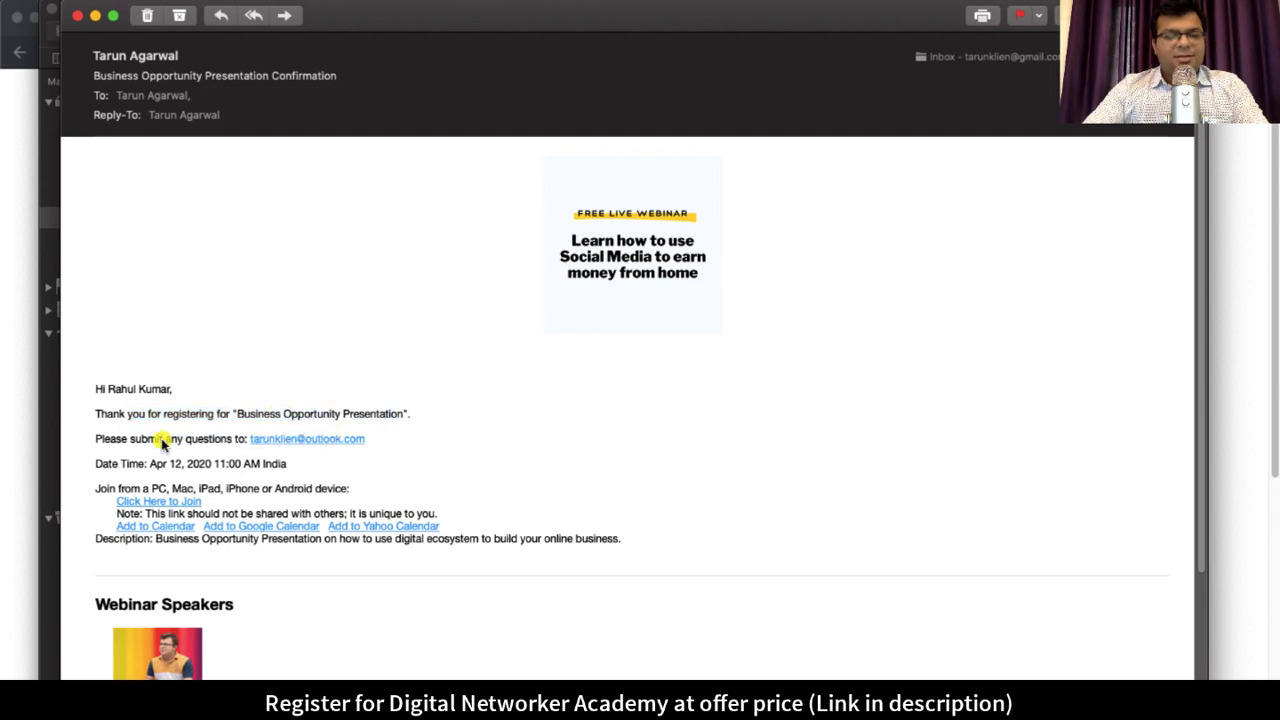
Step: Read the rest of the message, including the supported devices line, then close its window
scroll(358, 443, "down", 1)
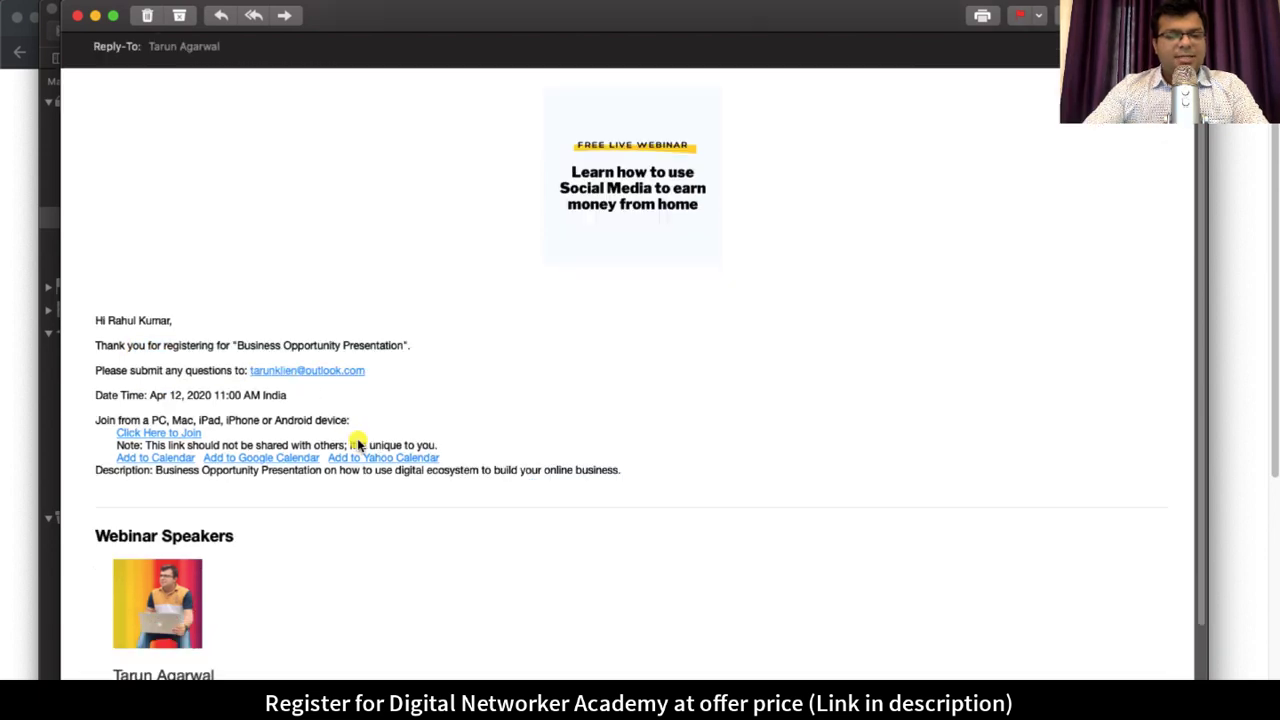
left_click_drag(244, 396, 163, 396)
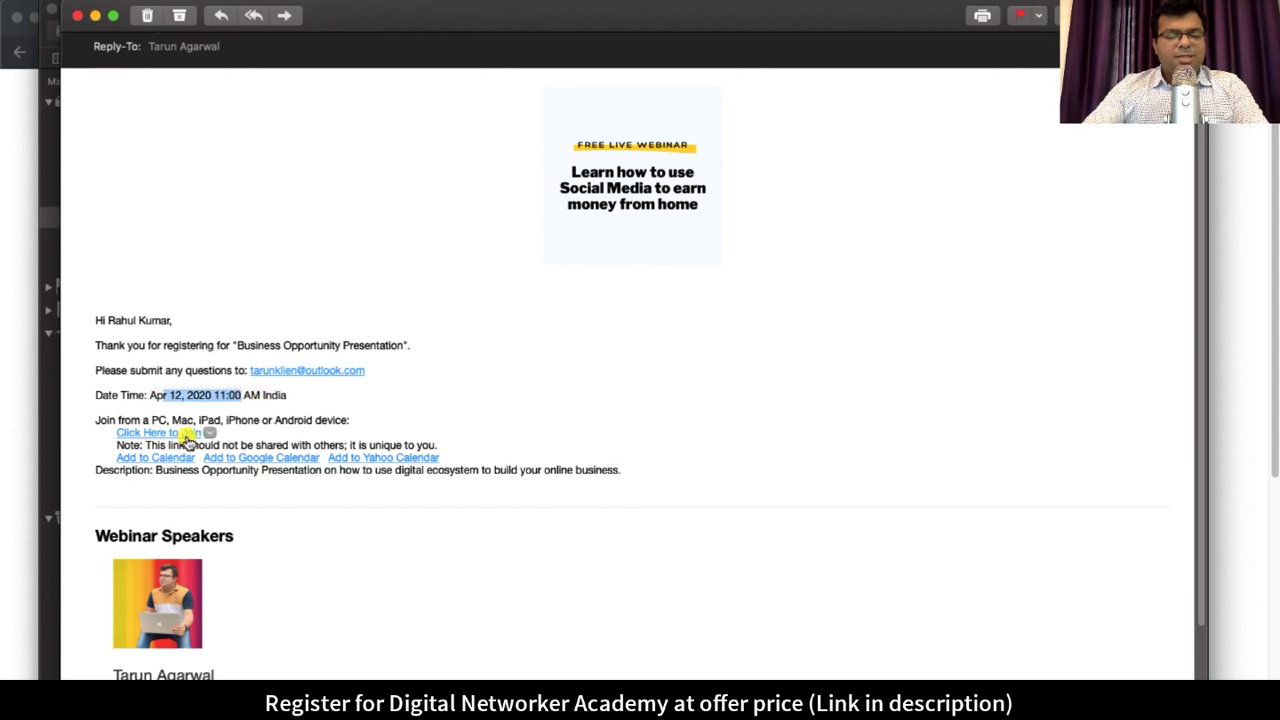
left_click_drag(297, 421, 249, 421)
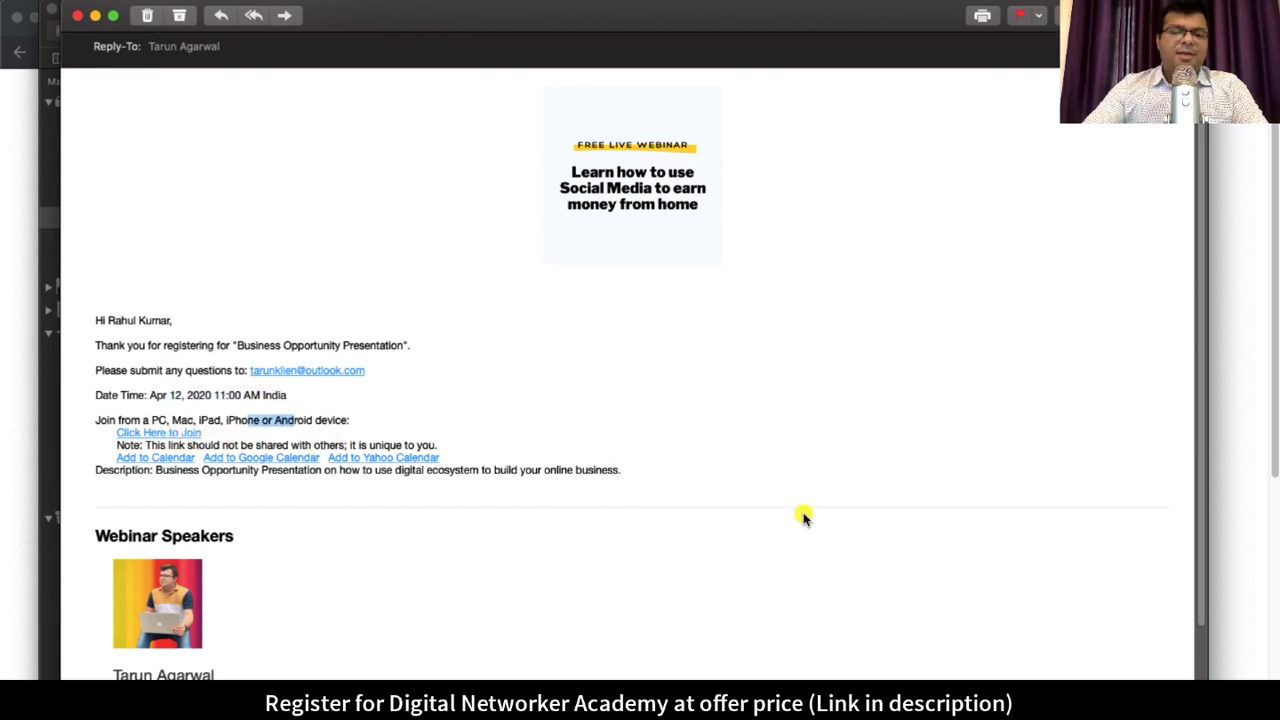
scroll(804, 517, "down", 2)
scroll(804, 517, "up", 3)
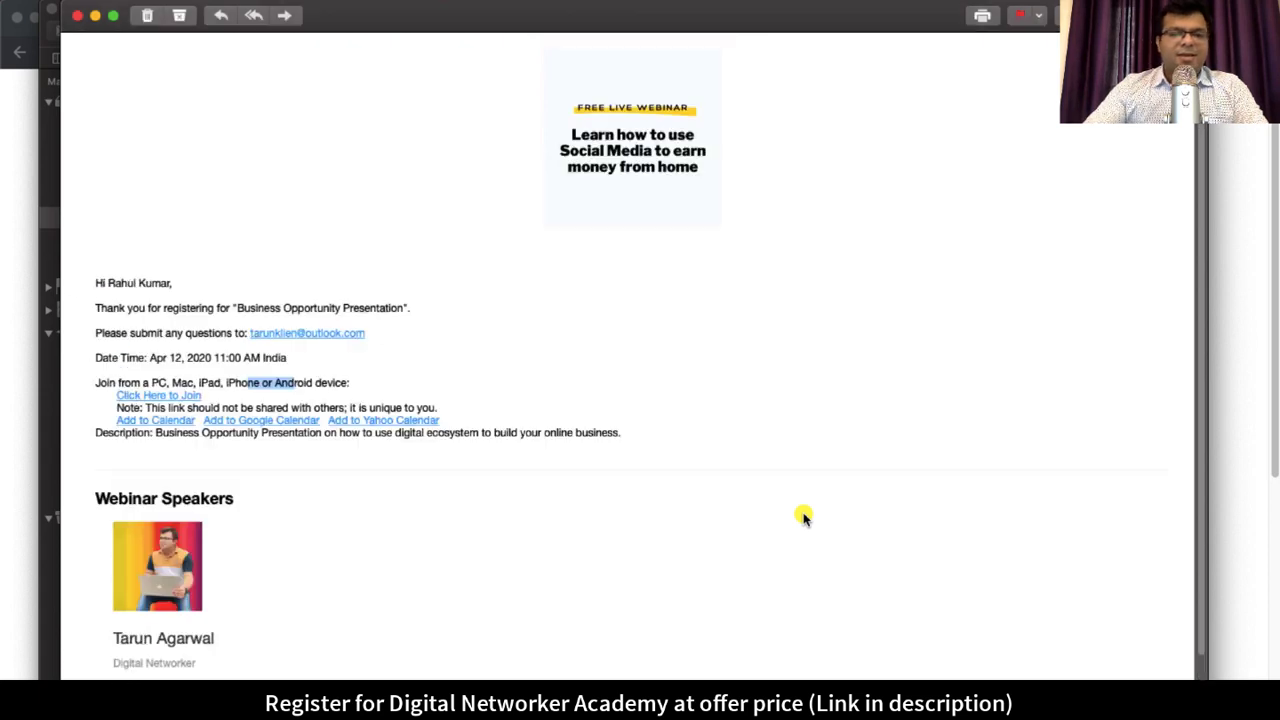
left_click(77, 15)
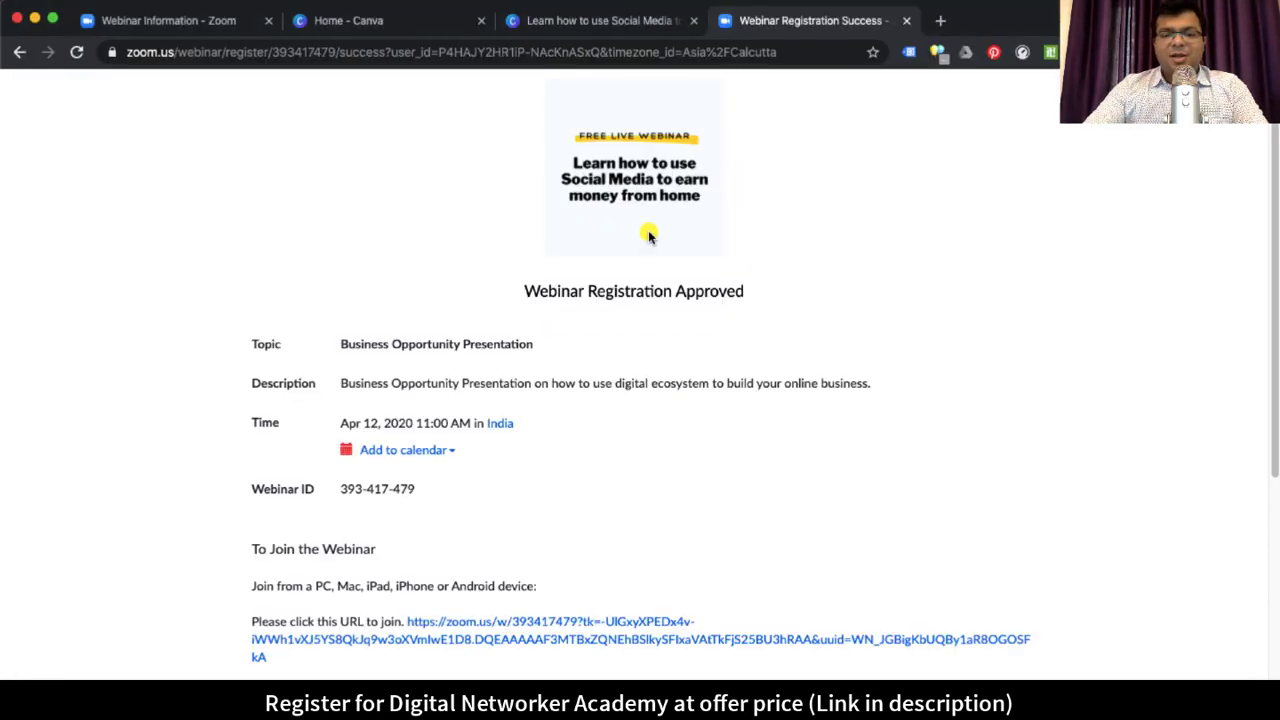
Step: Close the registration success and Social Media landing pages
left_click(907, 21)
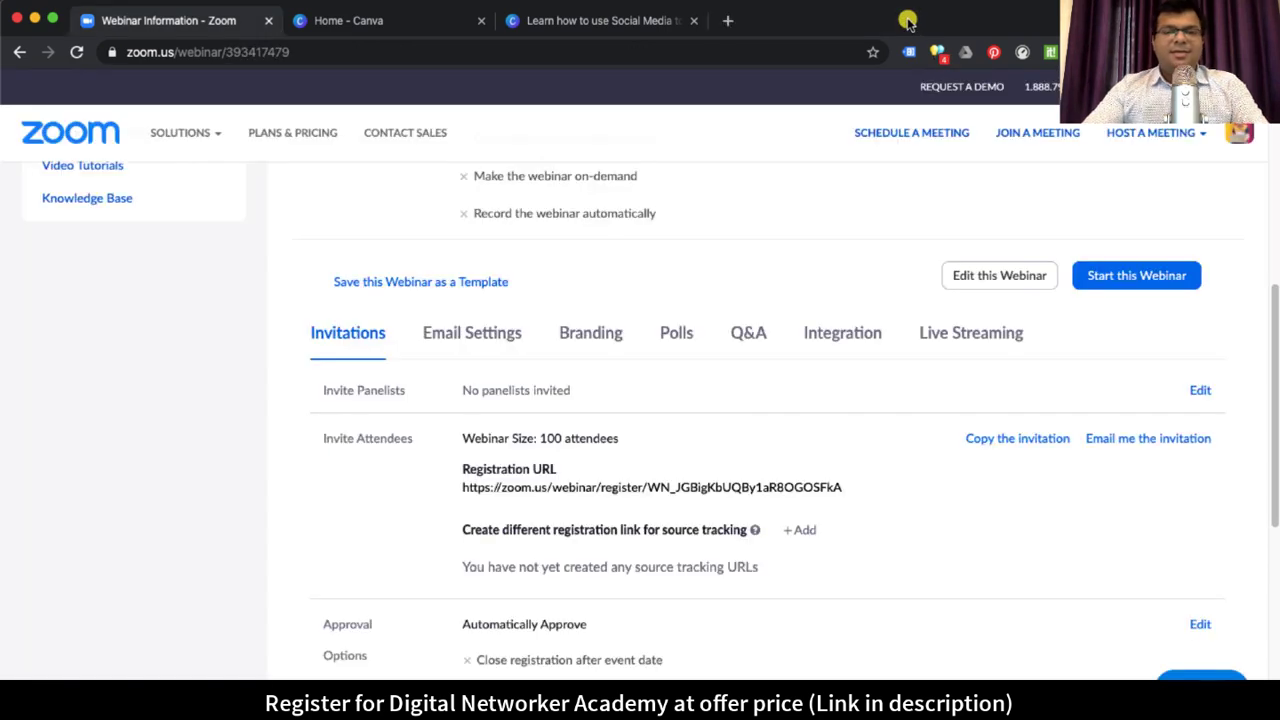
left_click(693, 20)
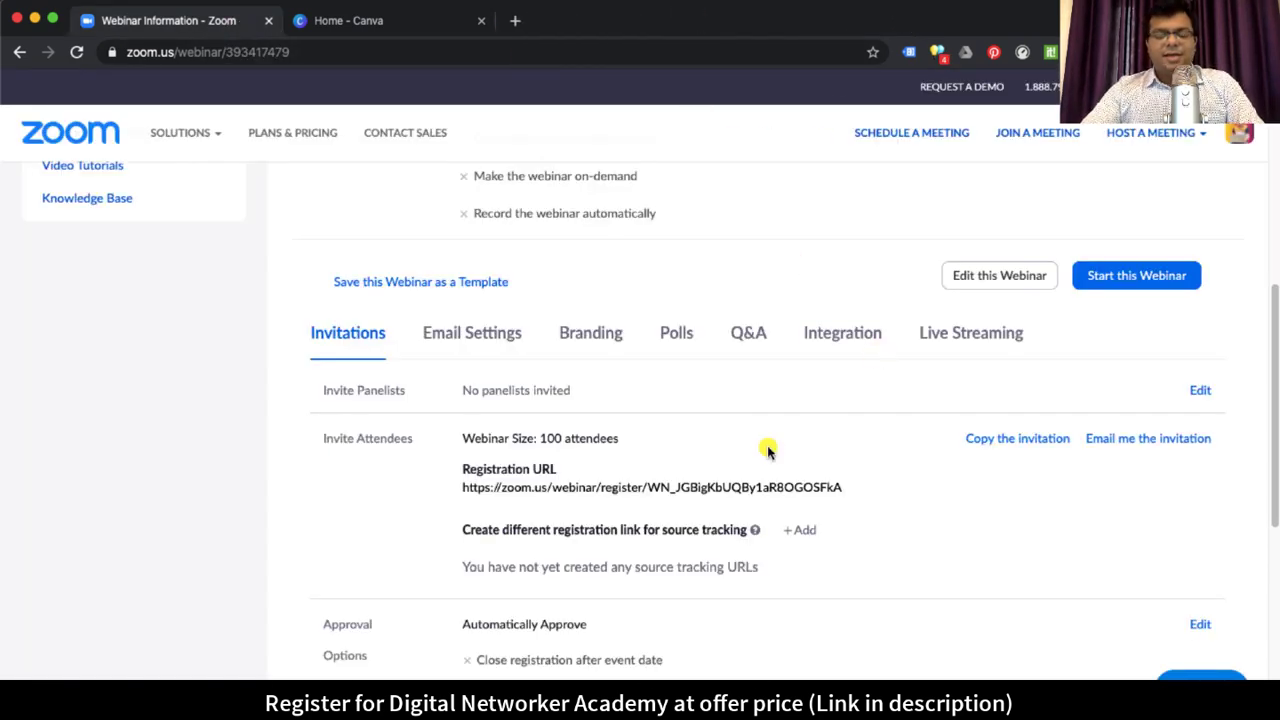
scroll(894, 403, "down", 5)
scroll(894, 409, "up", 1)
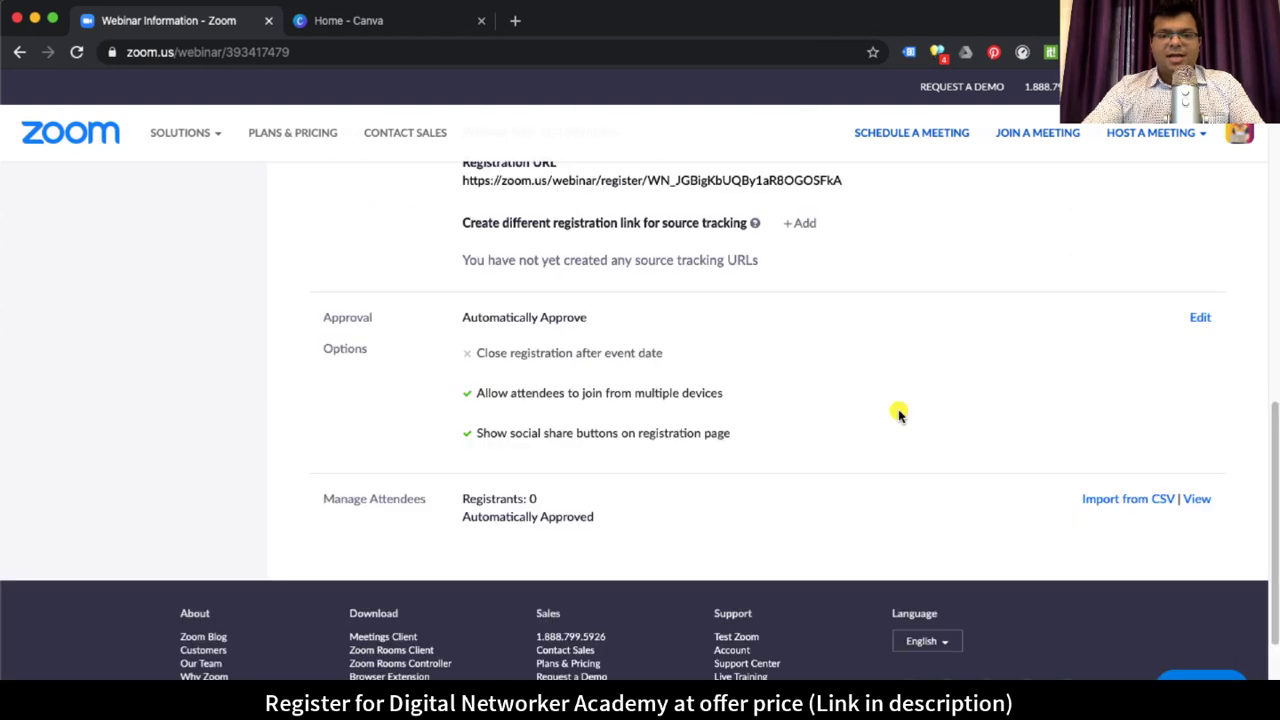
Step: Reload the Webinar Information page and scroll to Manage Attendees, now showing Registrants: 1
left_click(76, 52)
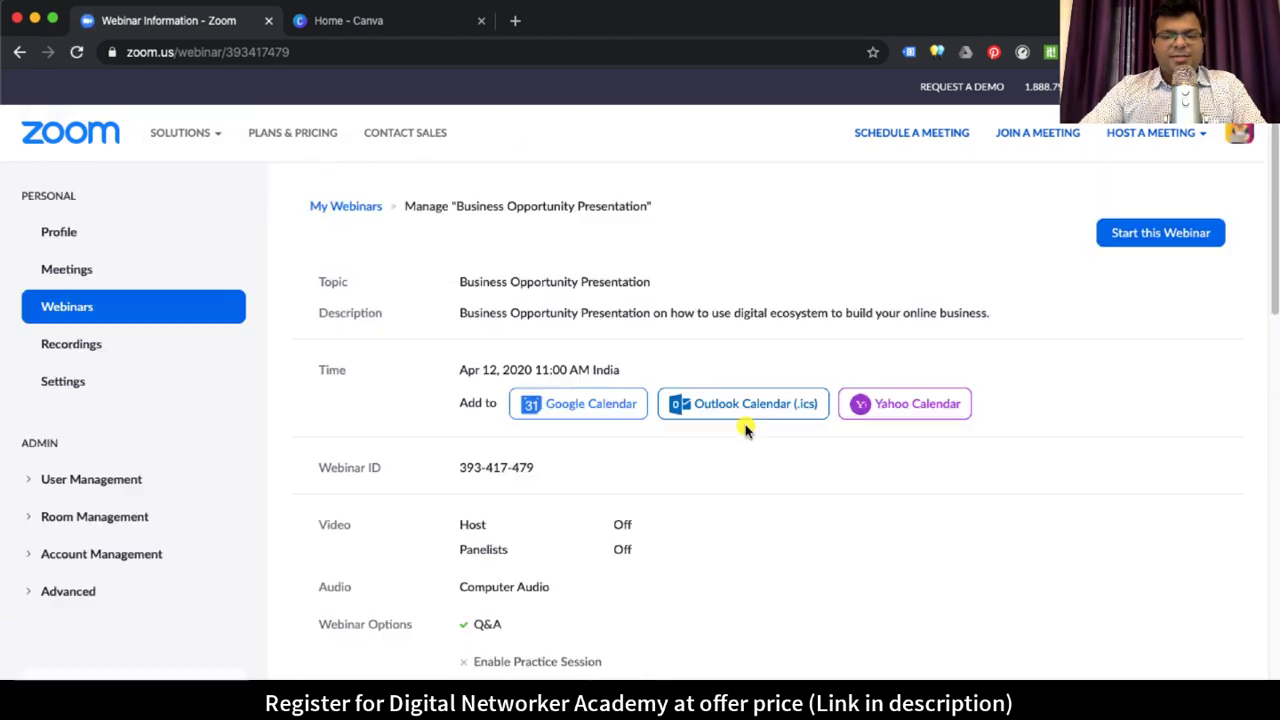
scroll(680, 337, "down", 4)
scroll(766, 420, "down", 6)
left_click_drag(492, 397, 506, 398)
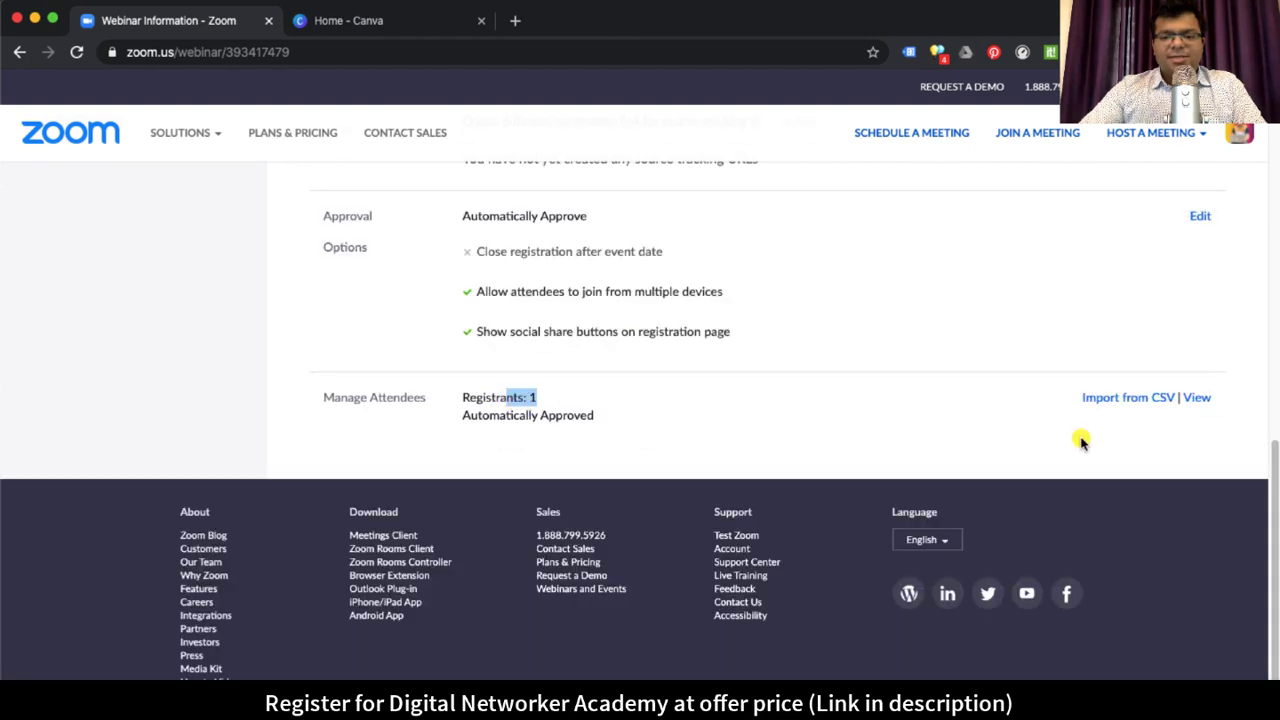
Step: View the single registrant's details, including the WhatsApp number answer, then close the Registrants list
left_click(1197, 399)
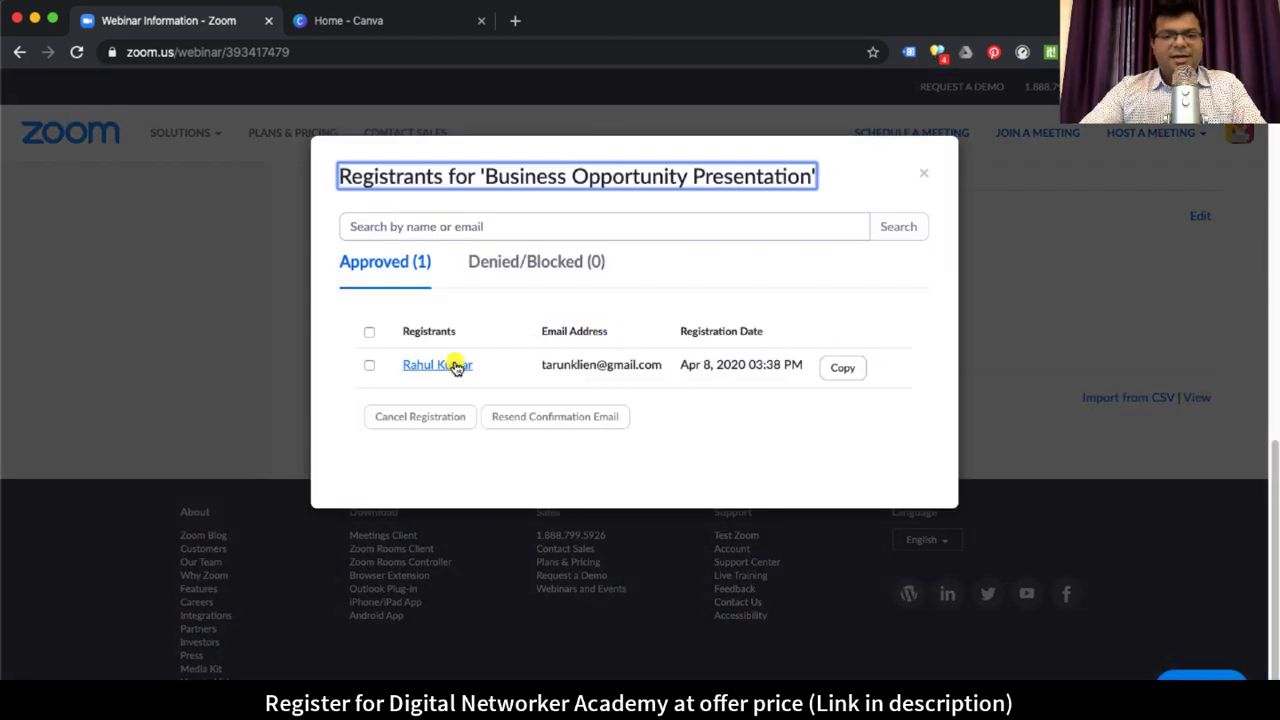
left_click_drag(703, 364, 803, 364)
left_click(606, 366)
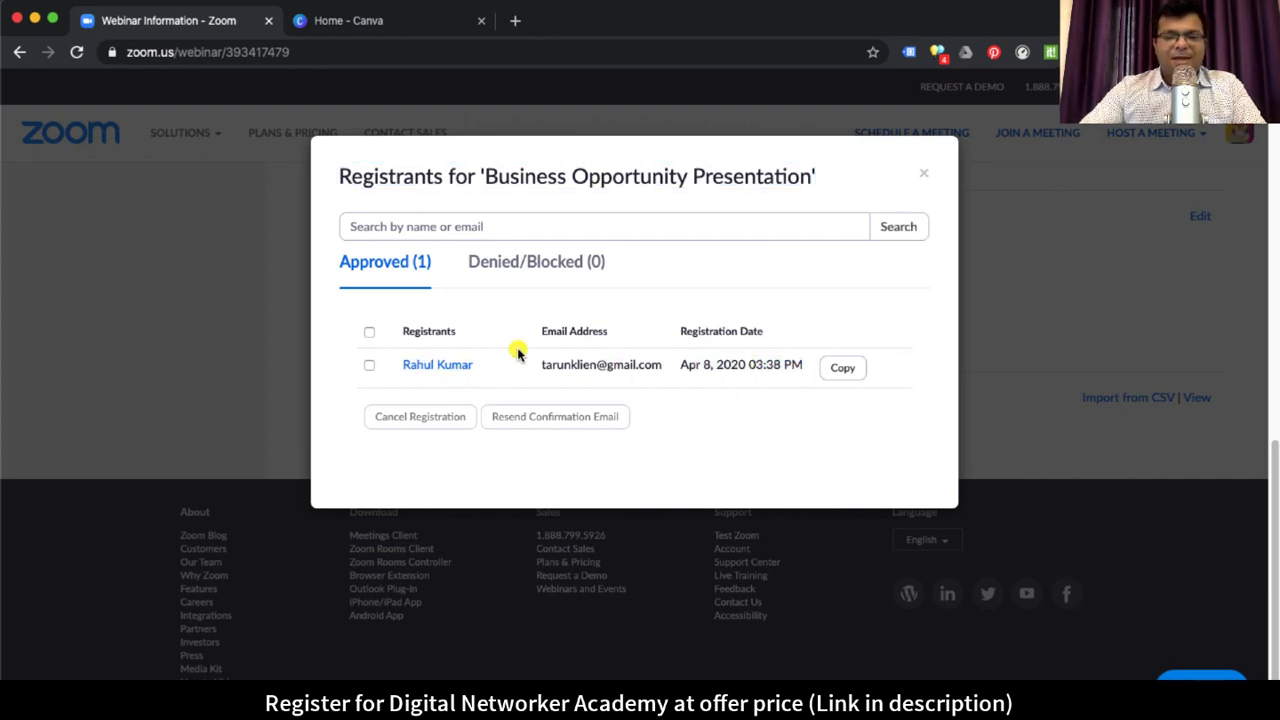
left_click(443, 366)
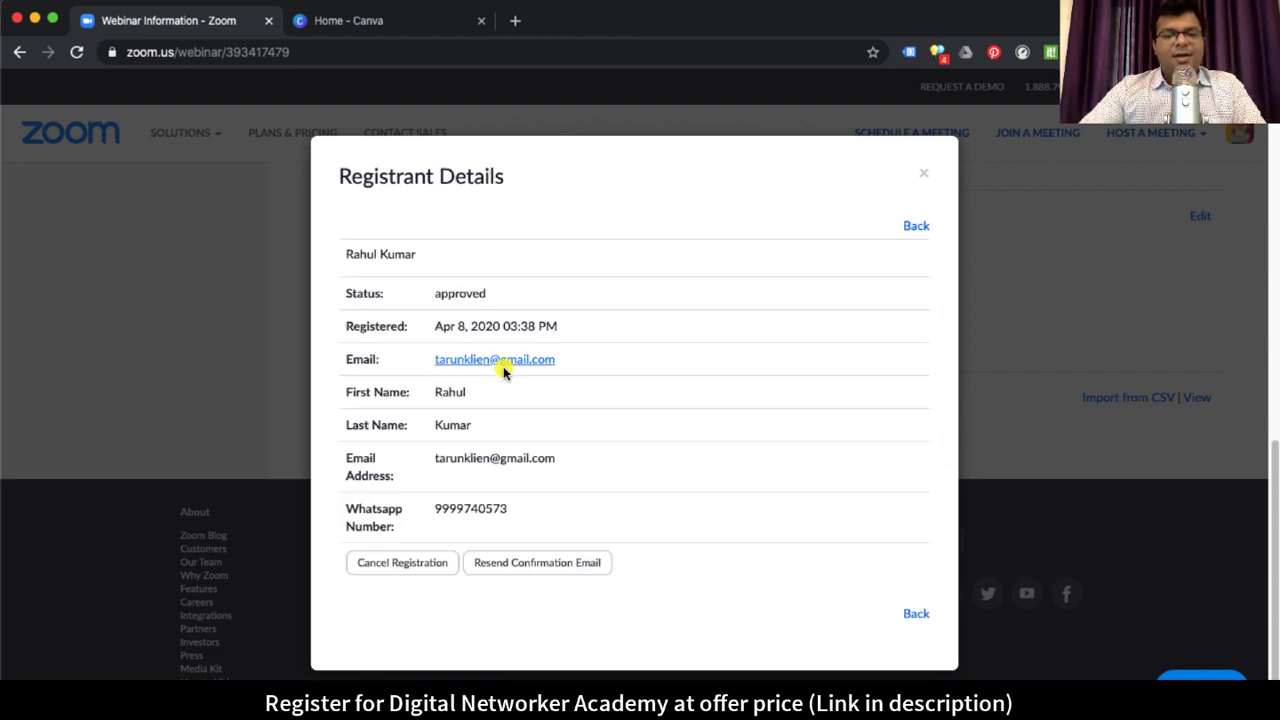
double_click(440, 508)
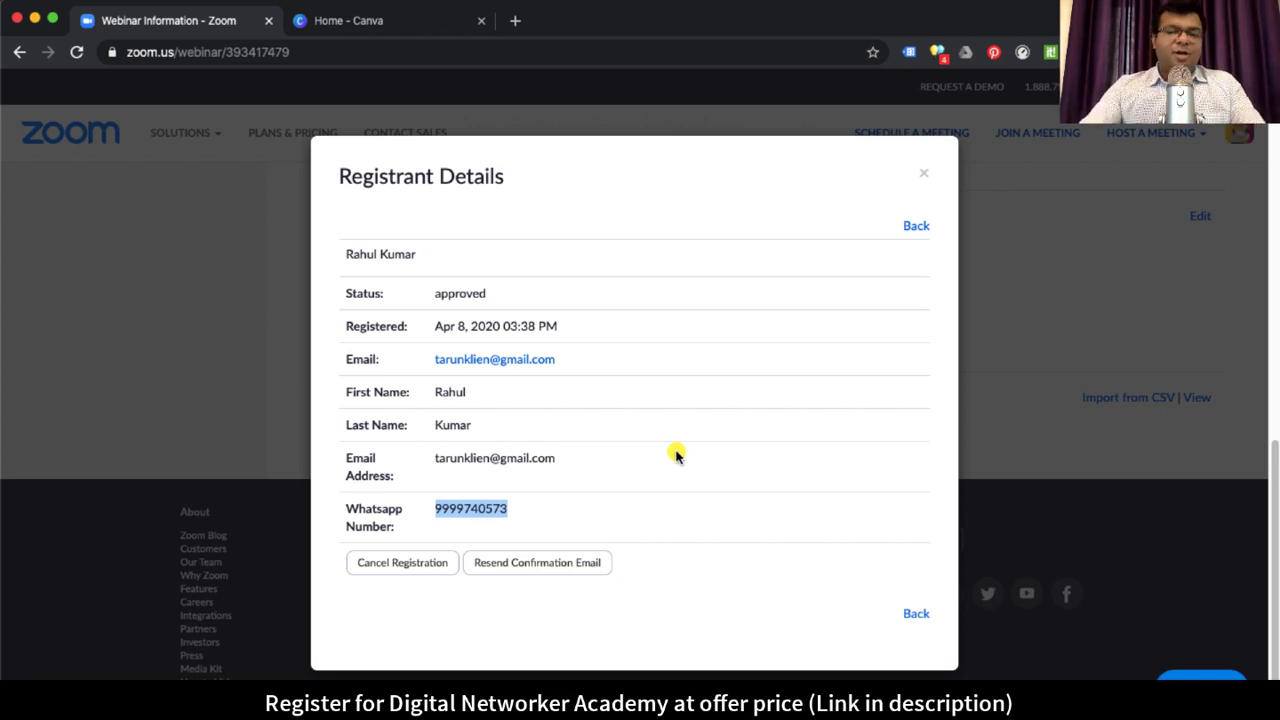
left_click(920, 228)
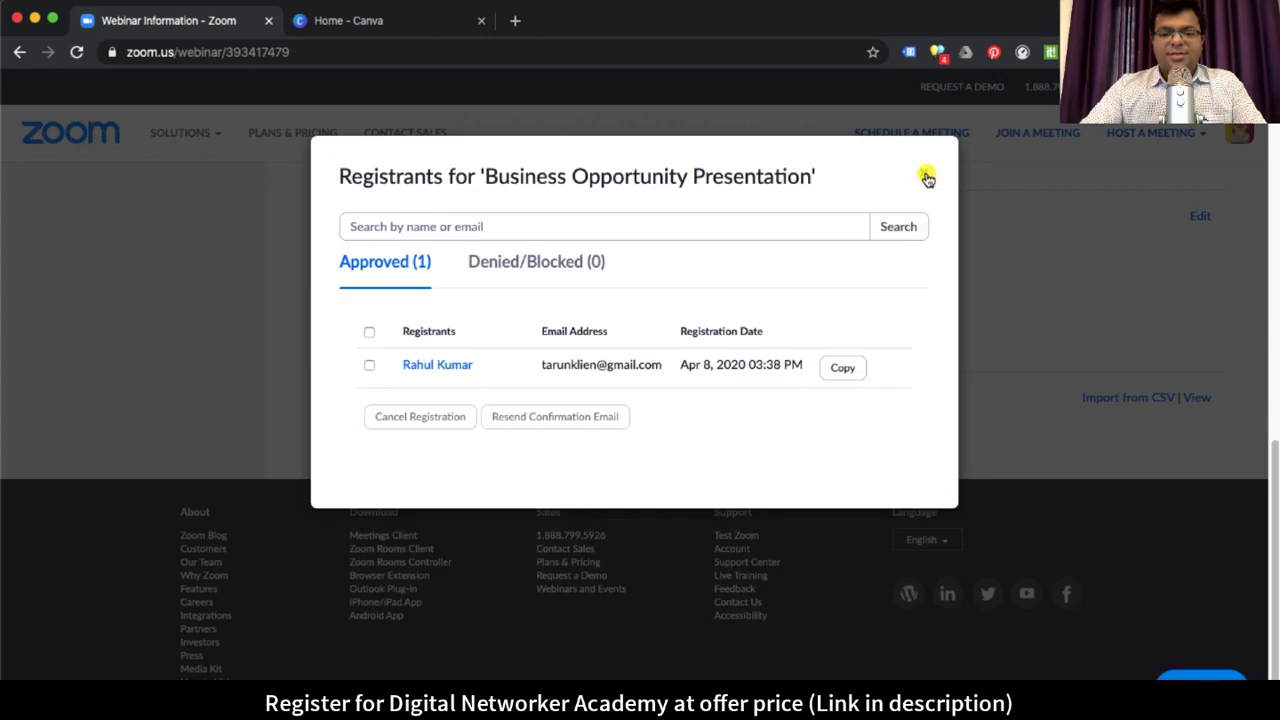
left_click(927, 178)
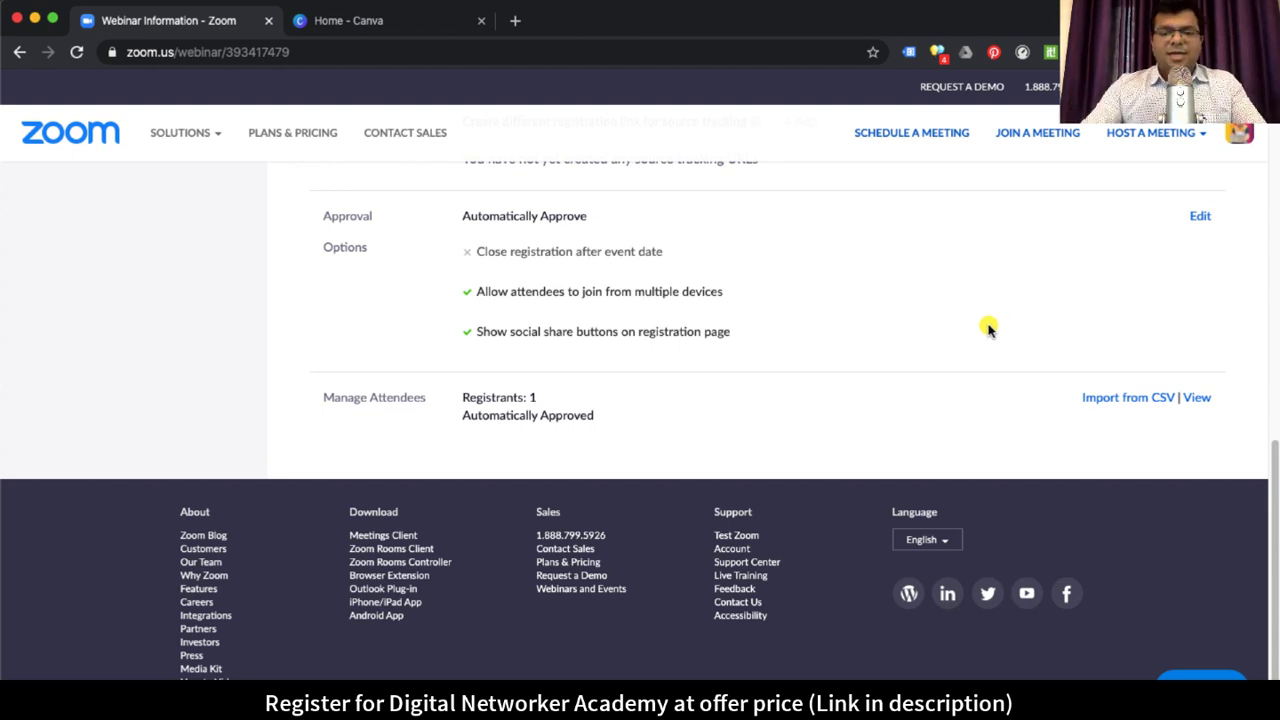
Step: Copy the Registration URL from the webinar's Invitations section
scroll(988, 330, "up", 5)
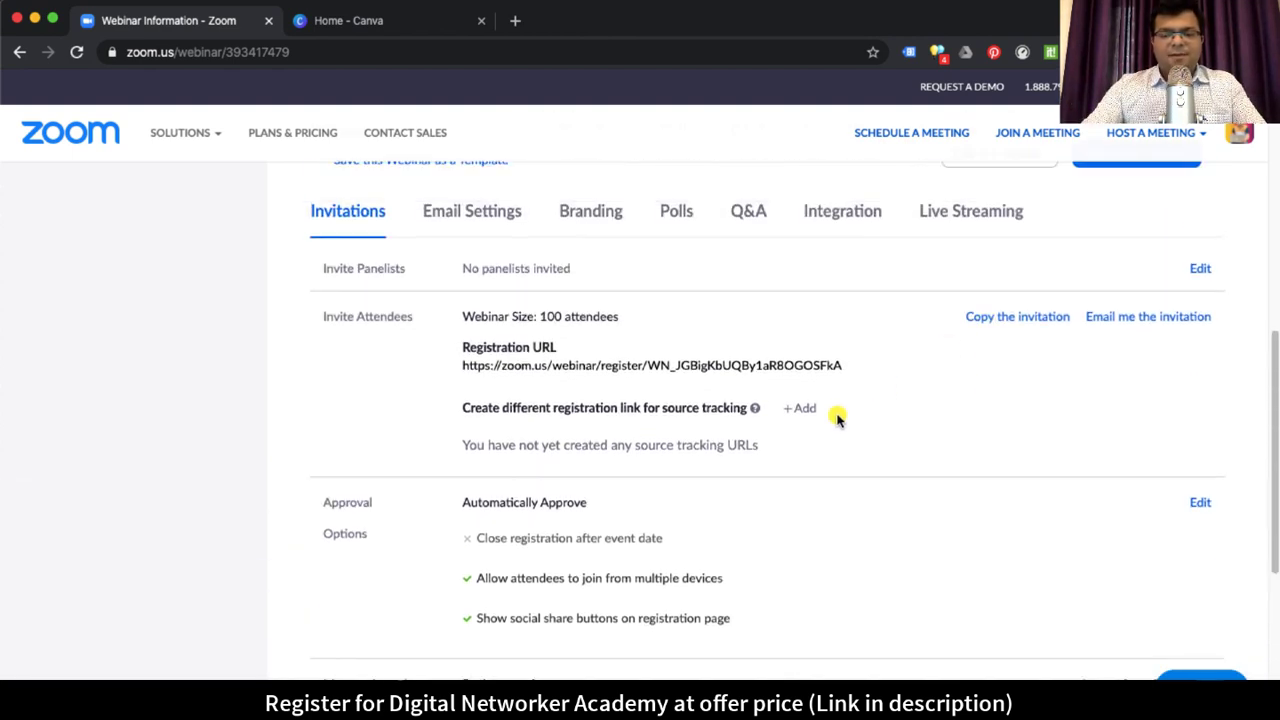
scroll(600, 368, "up", 4)
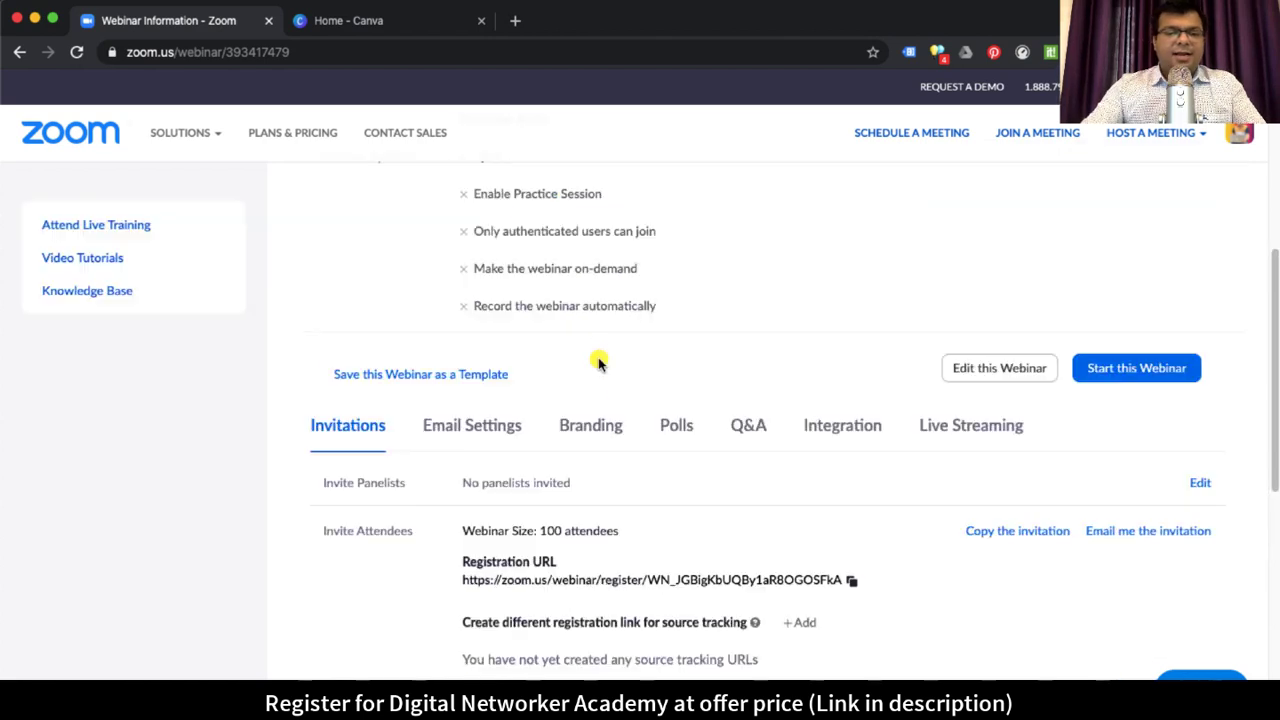
scroll(739, 404, "down", 4)
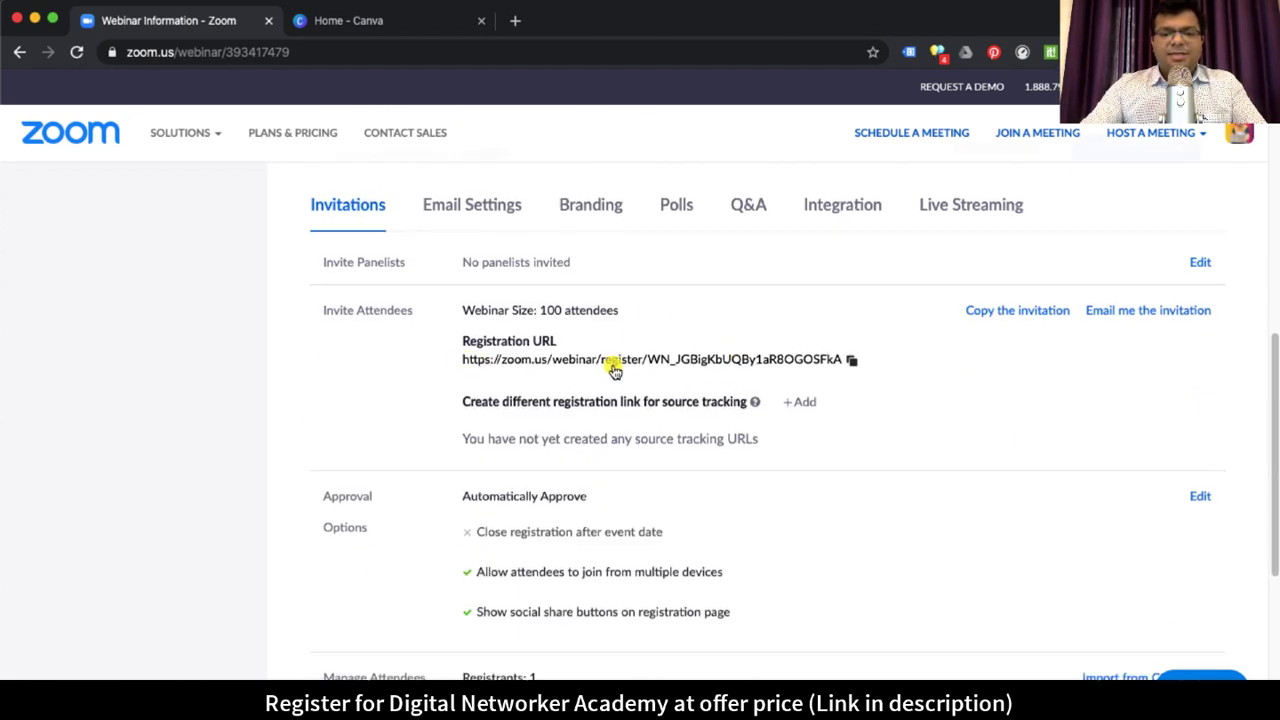
left_click(851, 360)
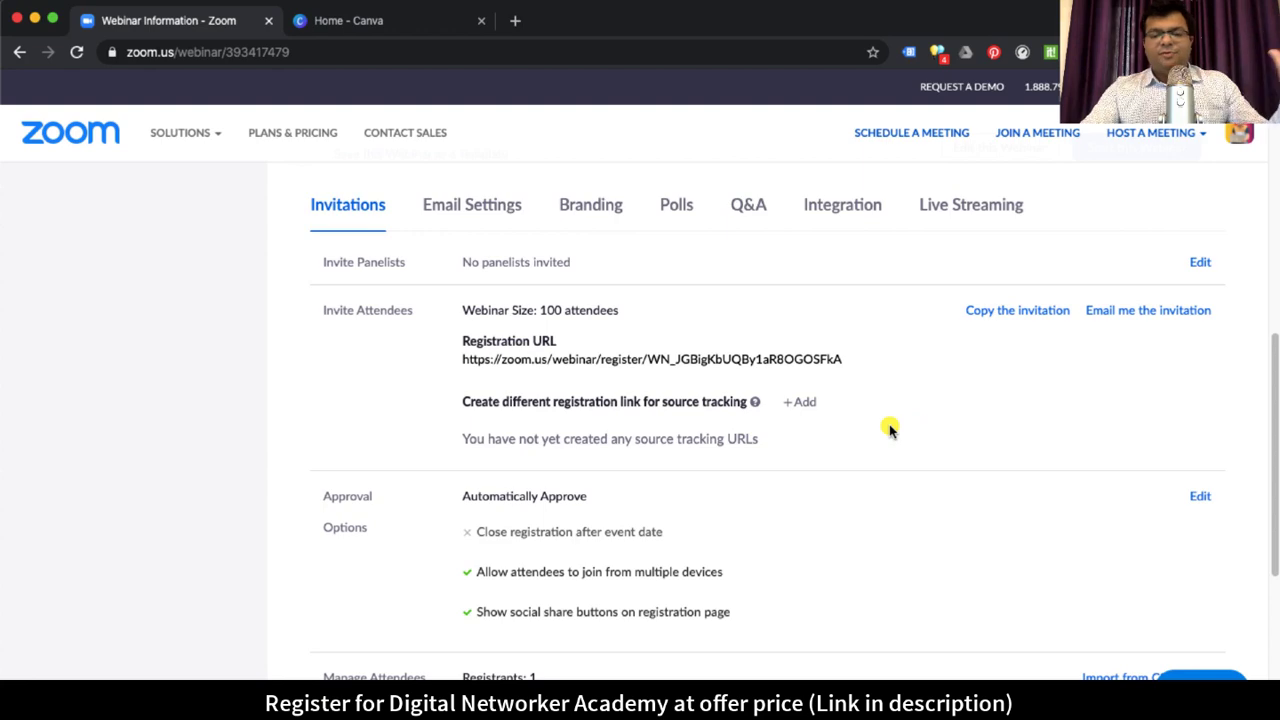
mouse_move(562, 362)
scroll(730, 374, "up", 7)
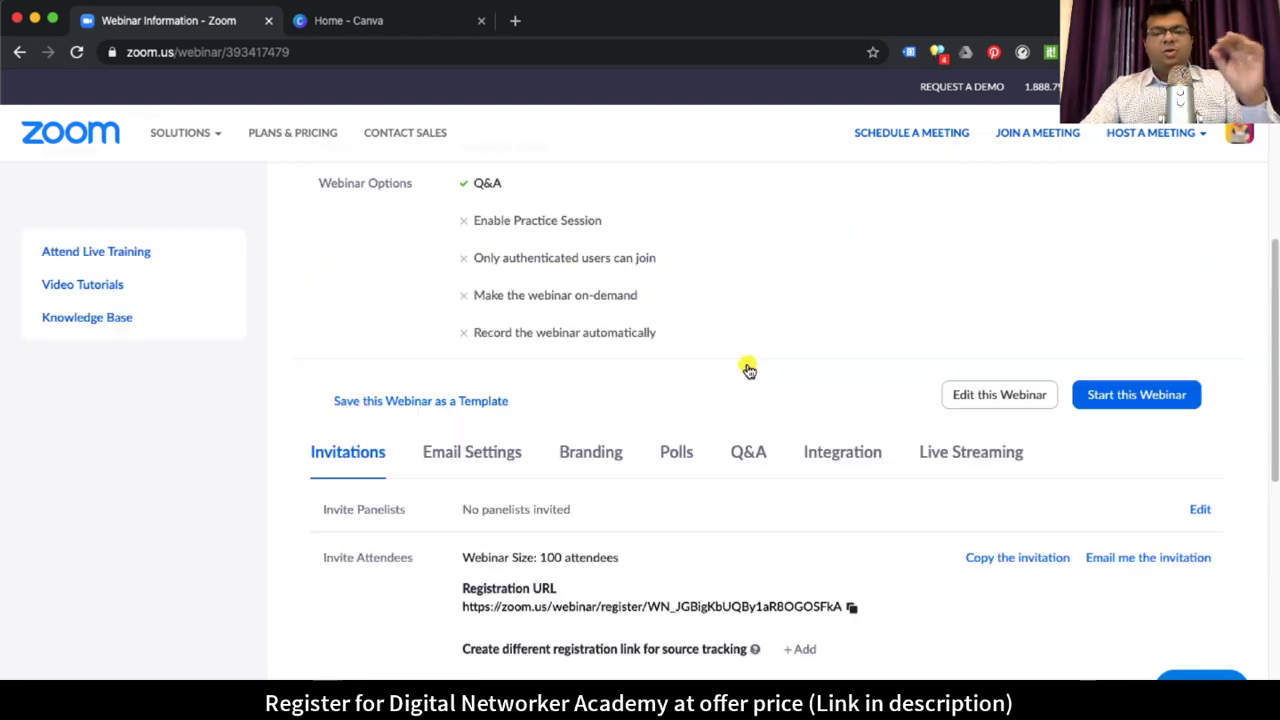
scroll(749, 366, "down", 10)
scroll(830, 505, "up", 2)
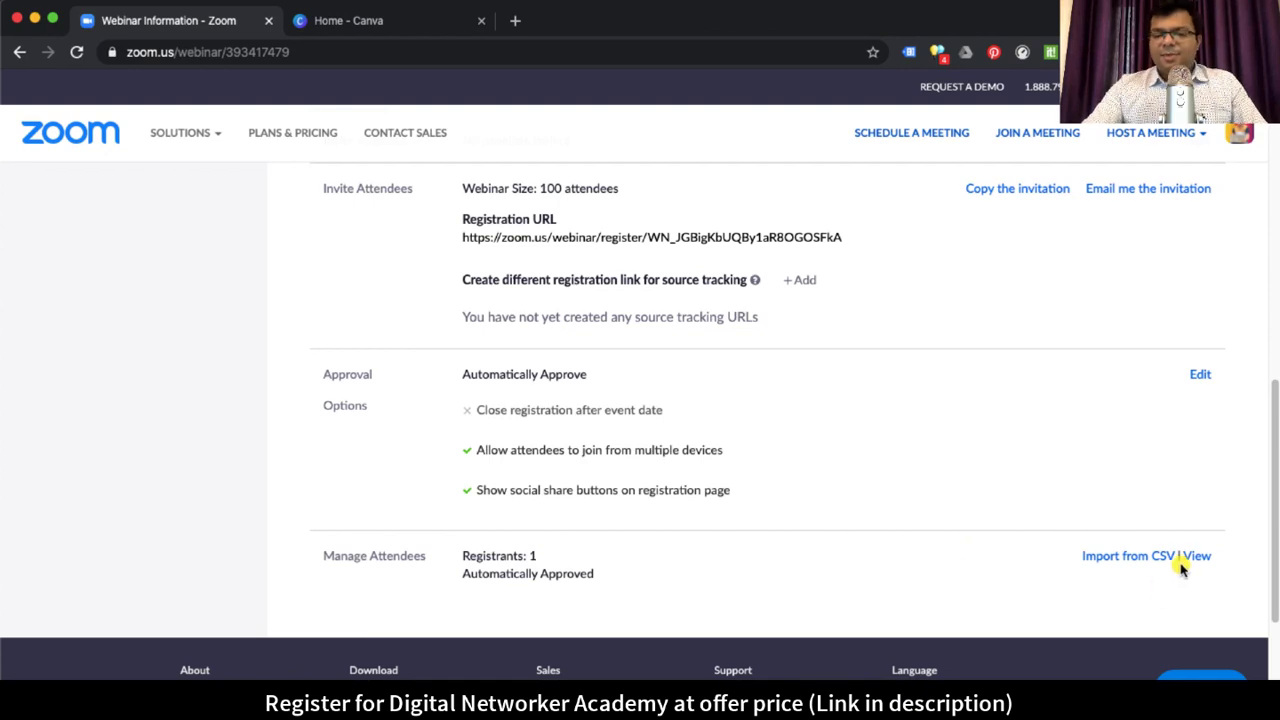
scroll(906, 483, "up", 1)
scroll(906, 483, "up", 4)
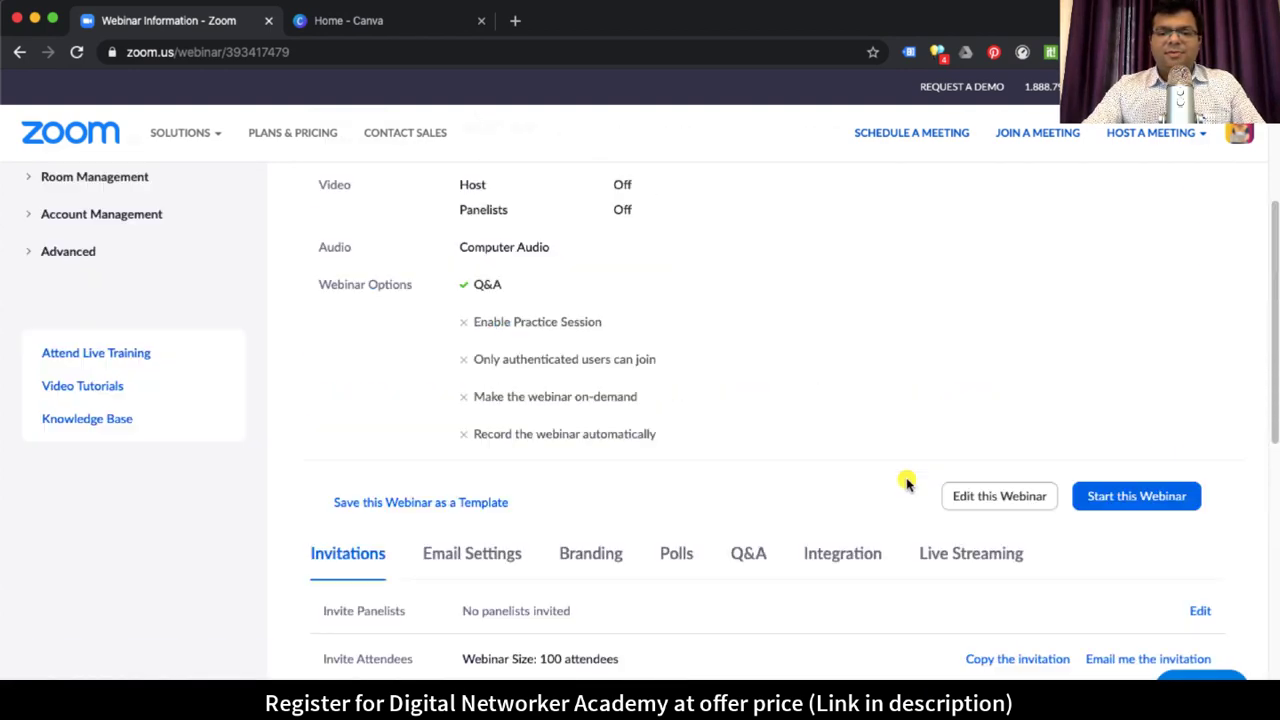
scroll(906, 483, "down", 3)
scroll(906, 483, "up", 1)
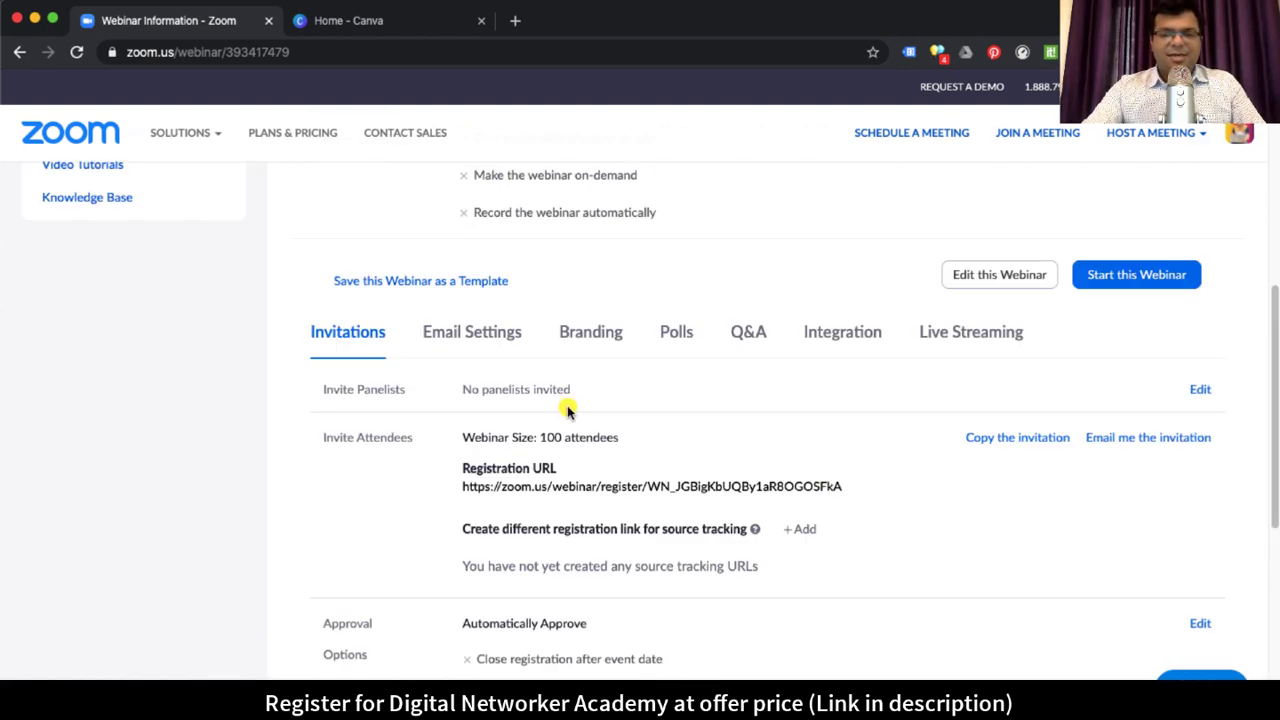
Step: Under Email Settings, send a preview of the Confirmation Email to Registrants and note the reminder setting
left_click(499, 333)
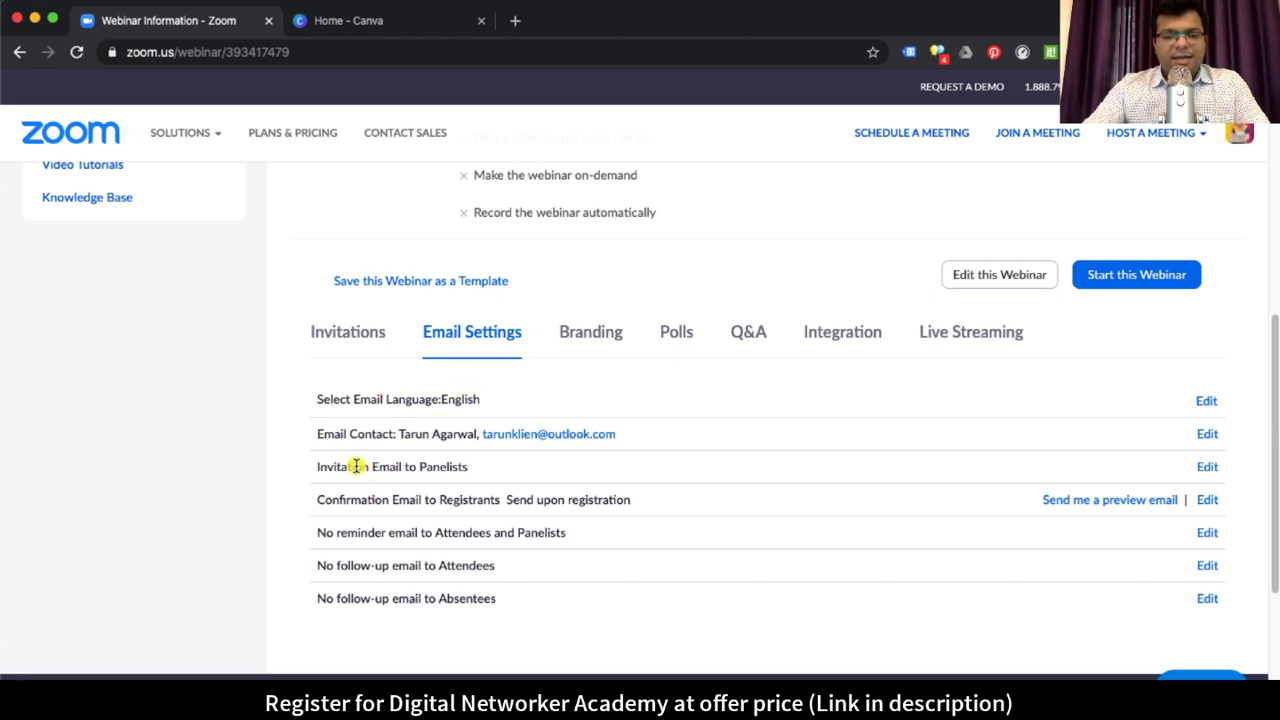
left_click_drag(350, 467, 660, 505)
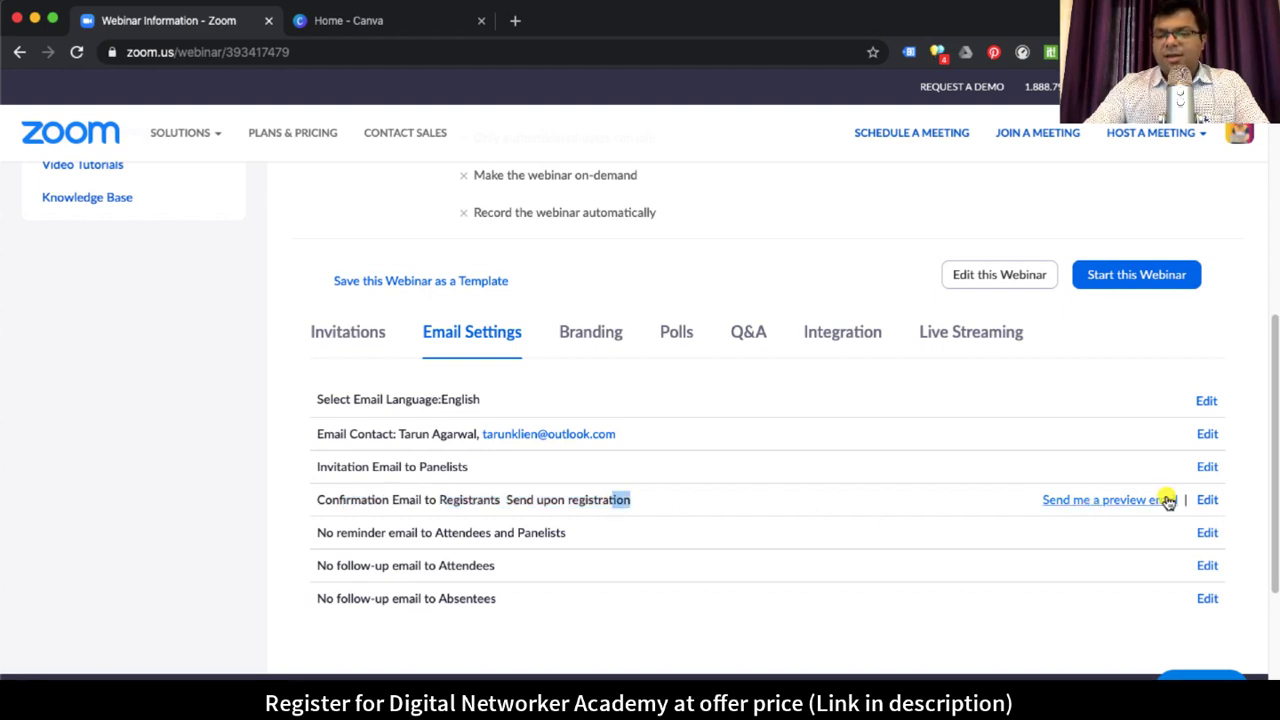
left_click(1120, 500)
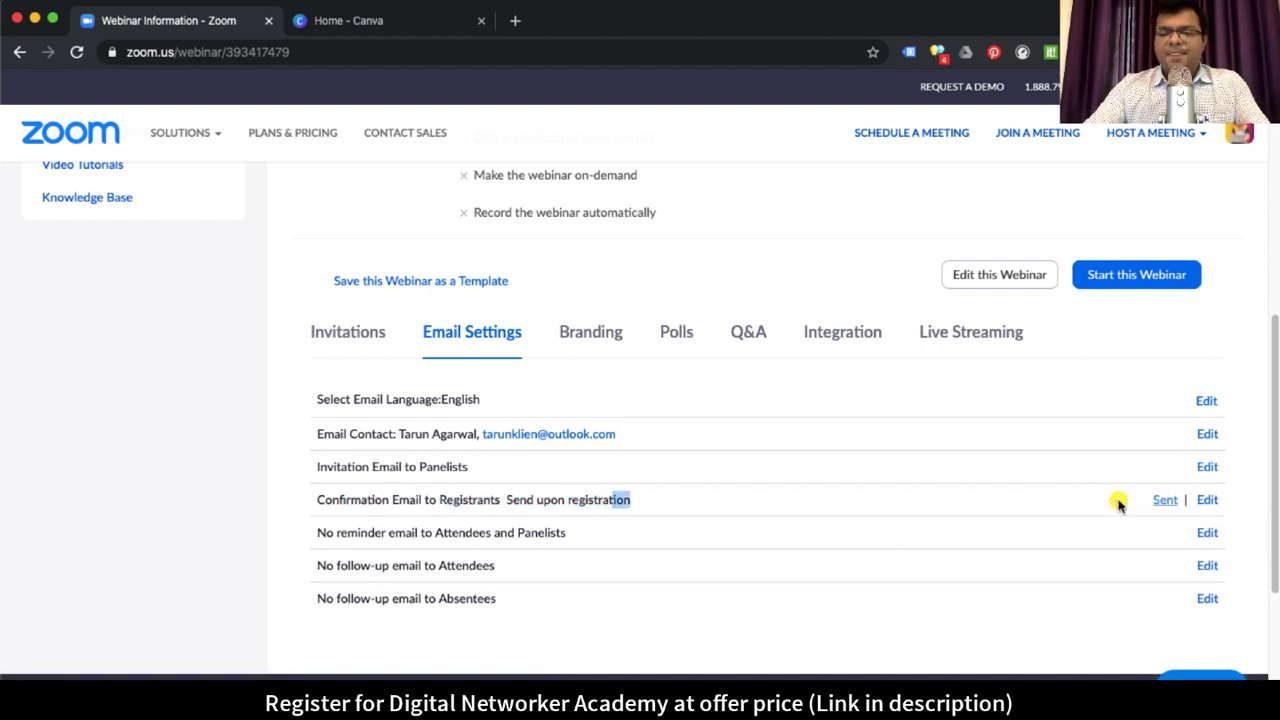
left_click(543, 499)
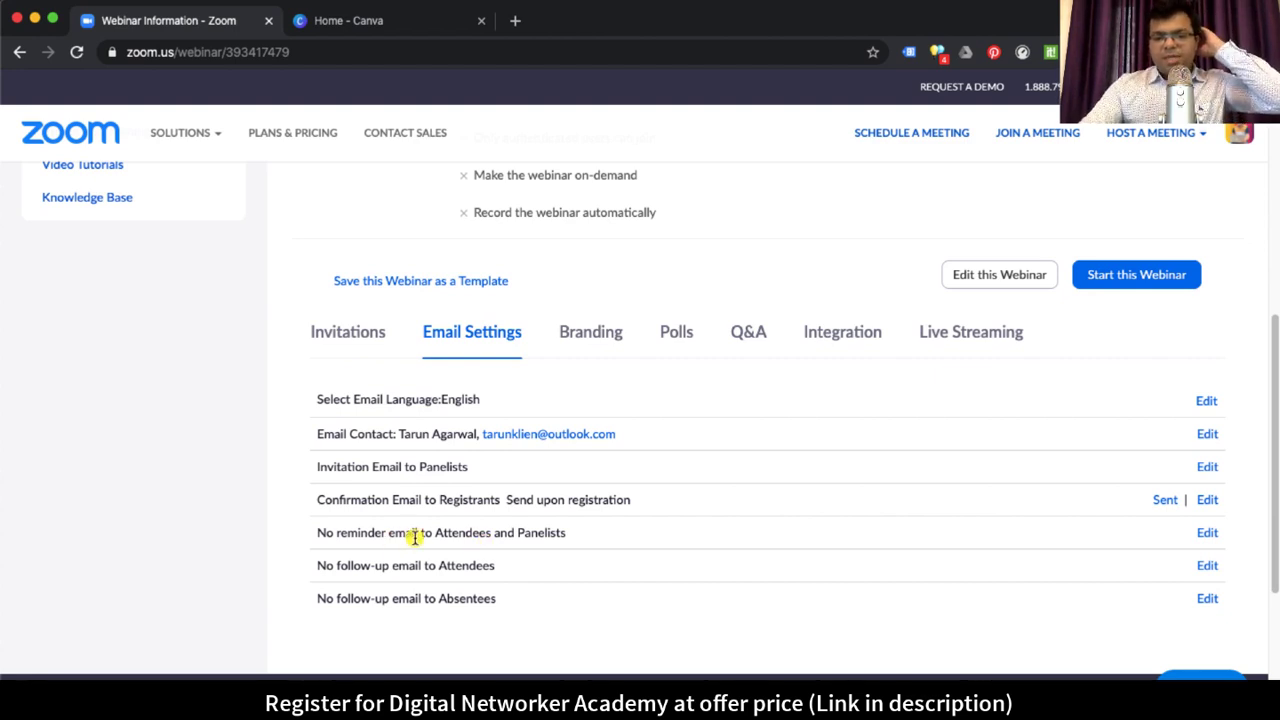
left_click_drag(357, 532, 546, 532)
left_click(563, 534)
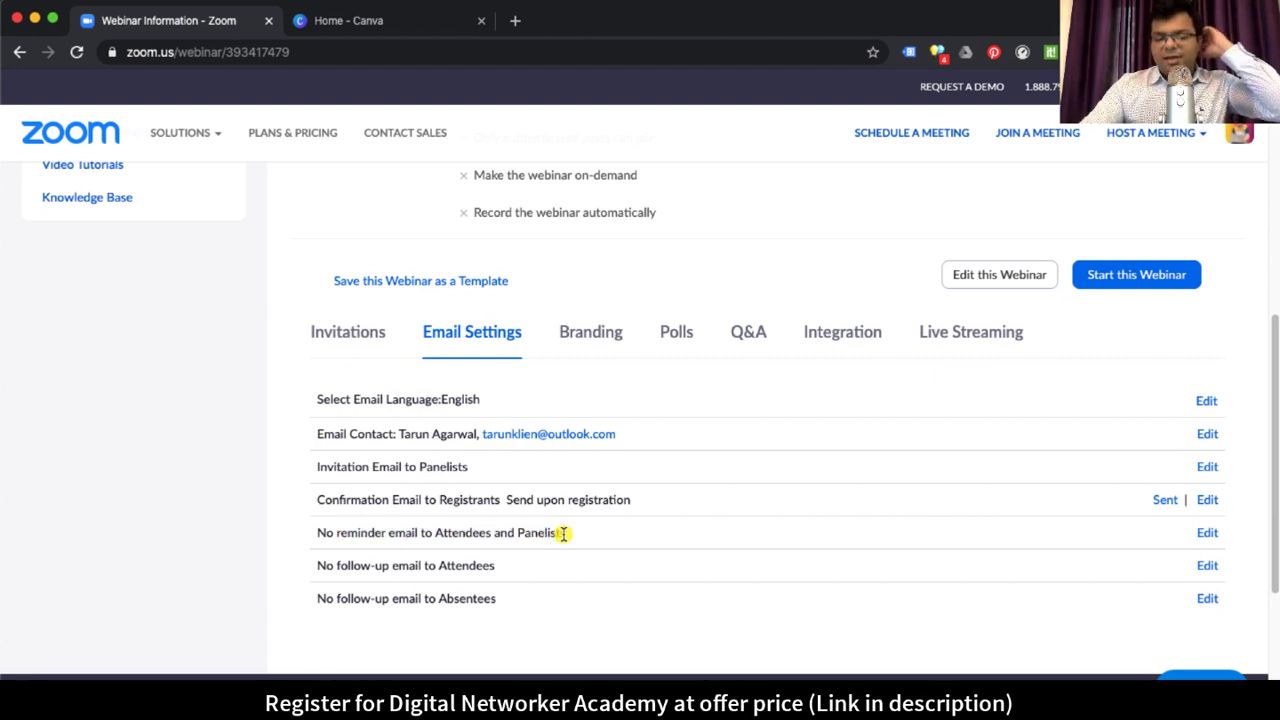
left_click_drag(367, 532, 521, 530)
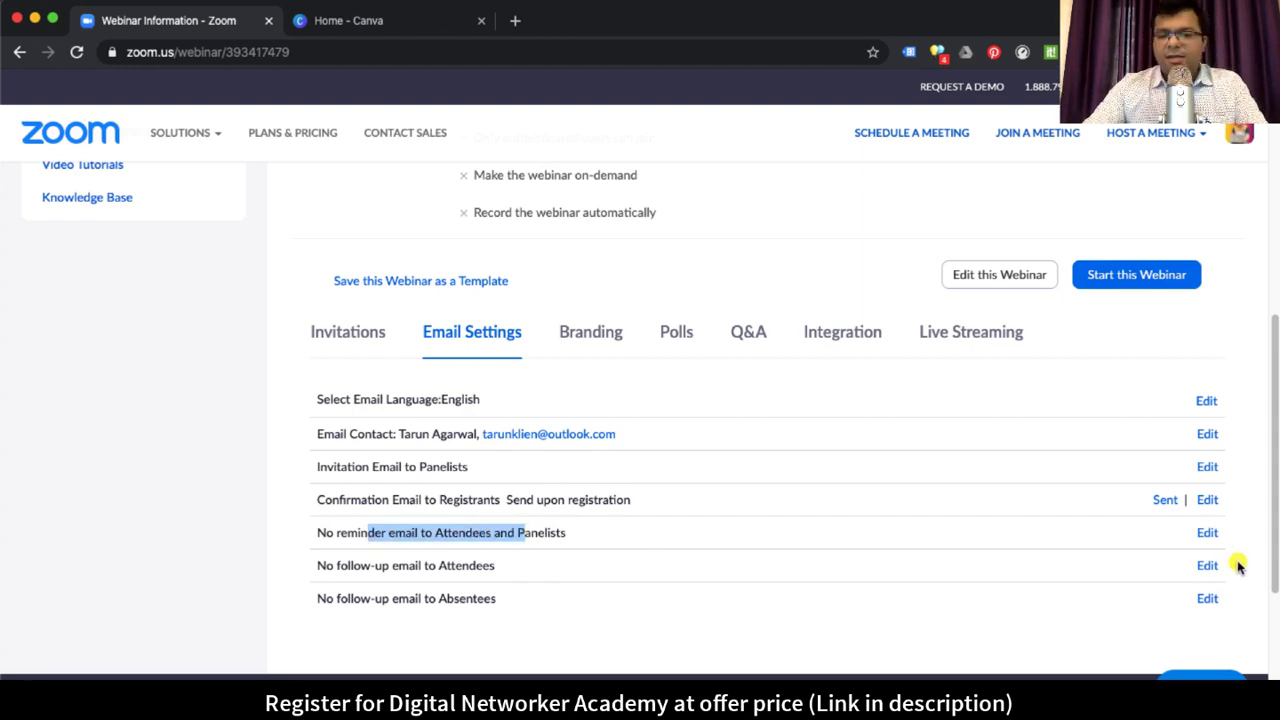
left_click(1207, 533)
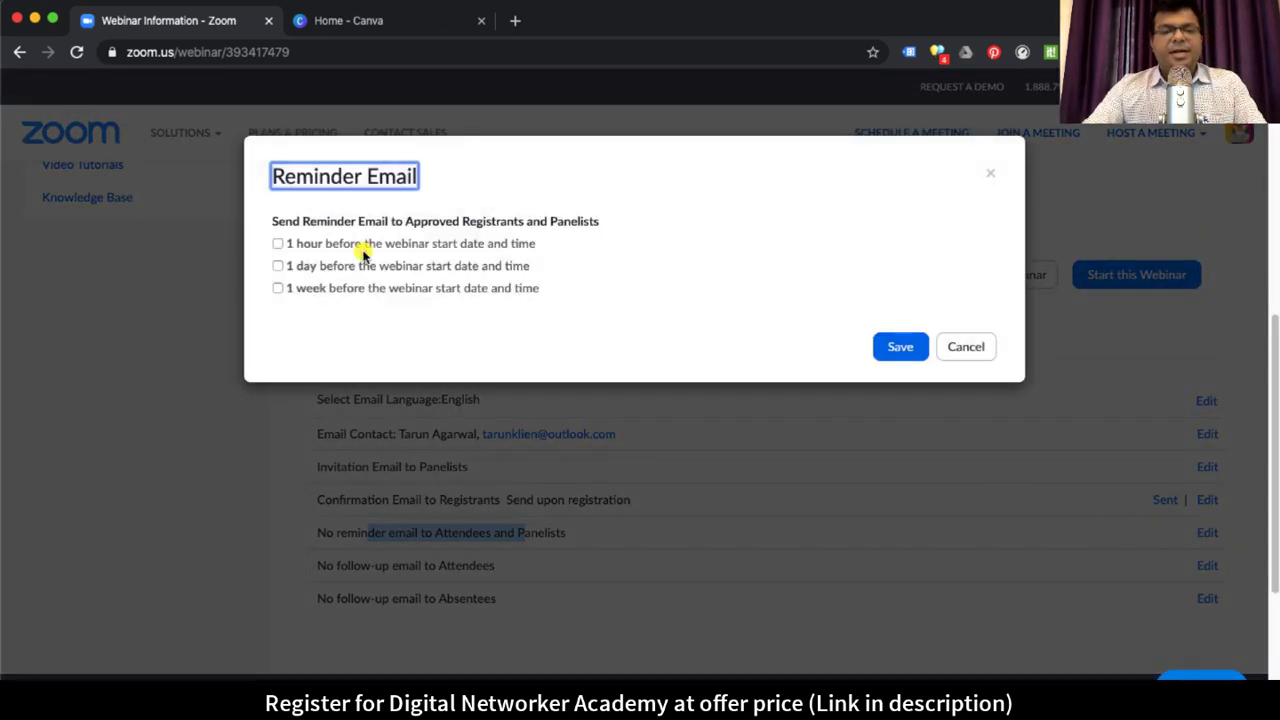
left_click_drag(333, 221, 574, 219)
left_click(574, 219)
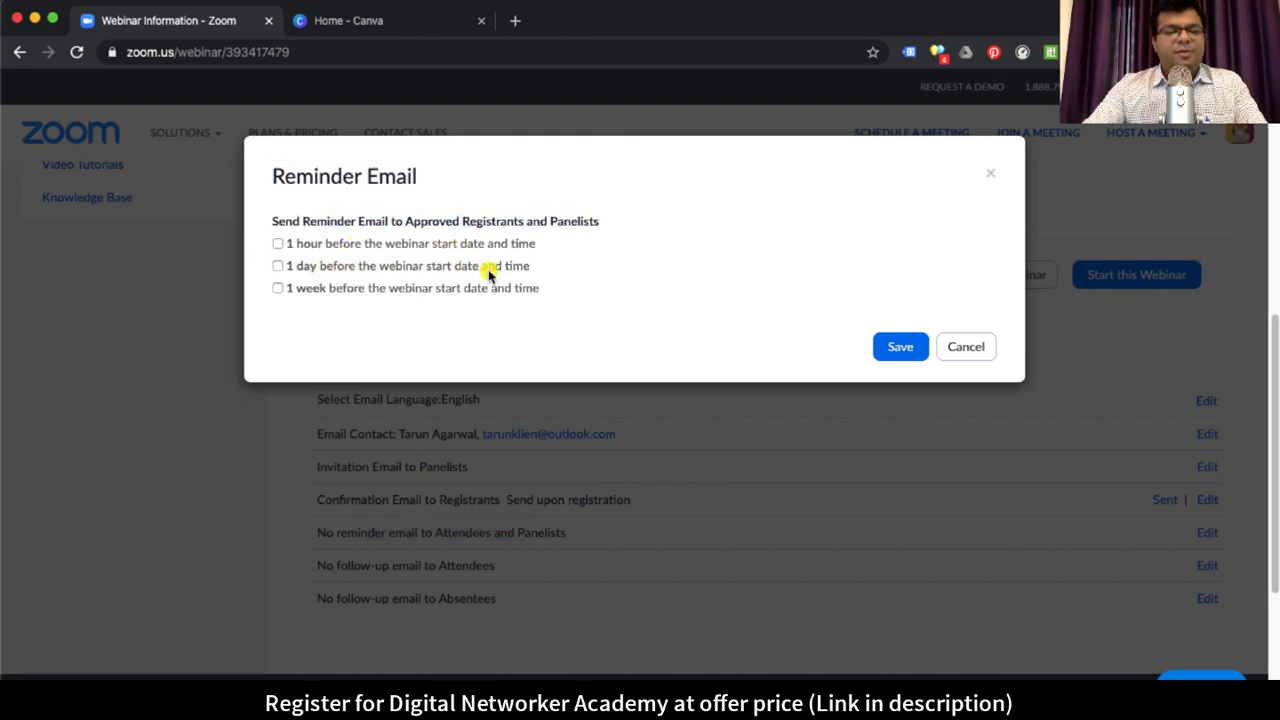
left_click(278, 266)
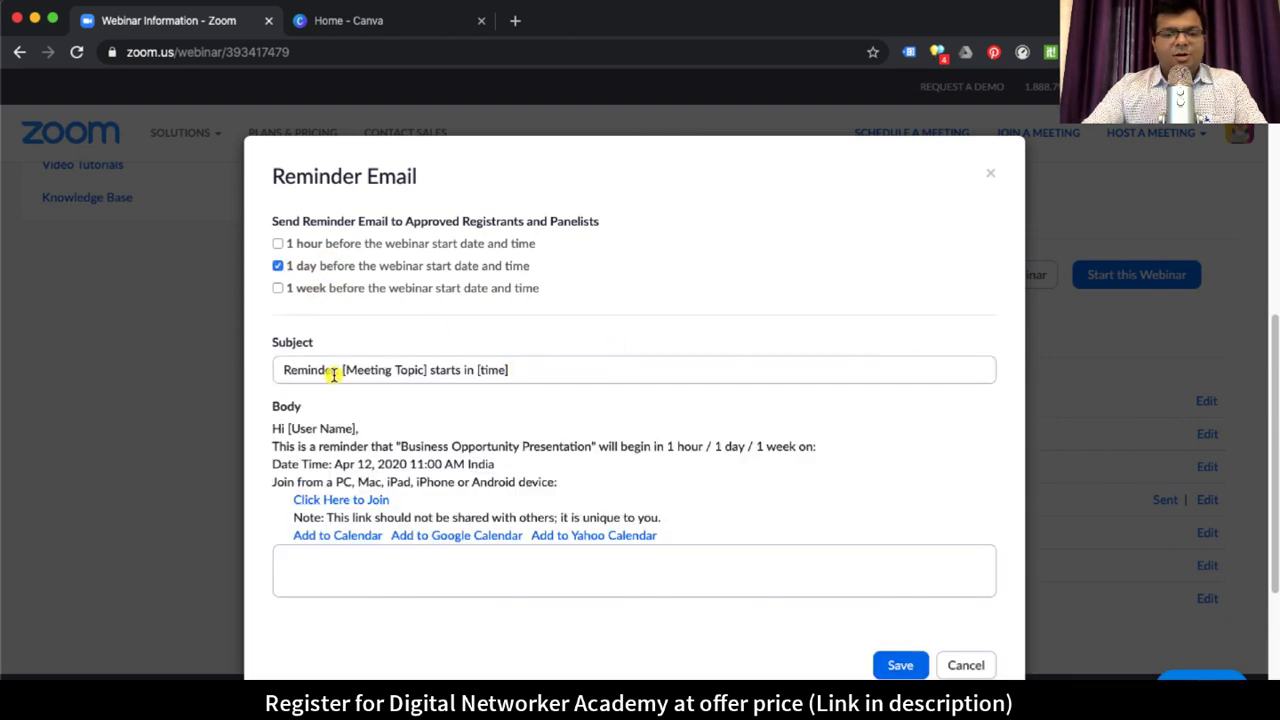
left_click_drag(374, 370, 392, 369)
left_click(436, 370)
left_click_drag(478, 370, 511, 370)
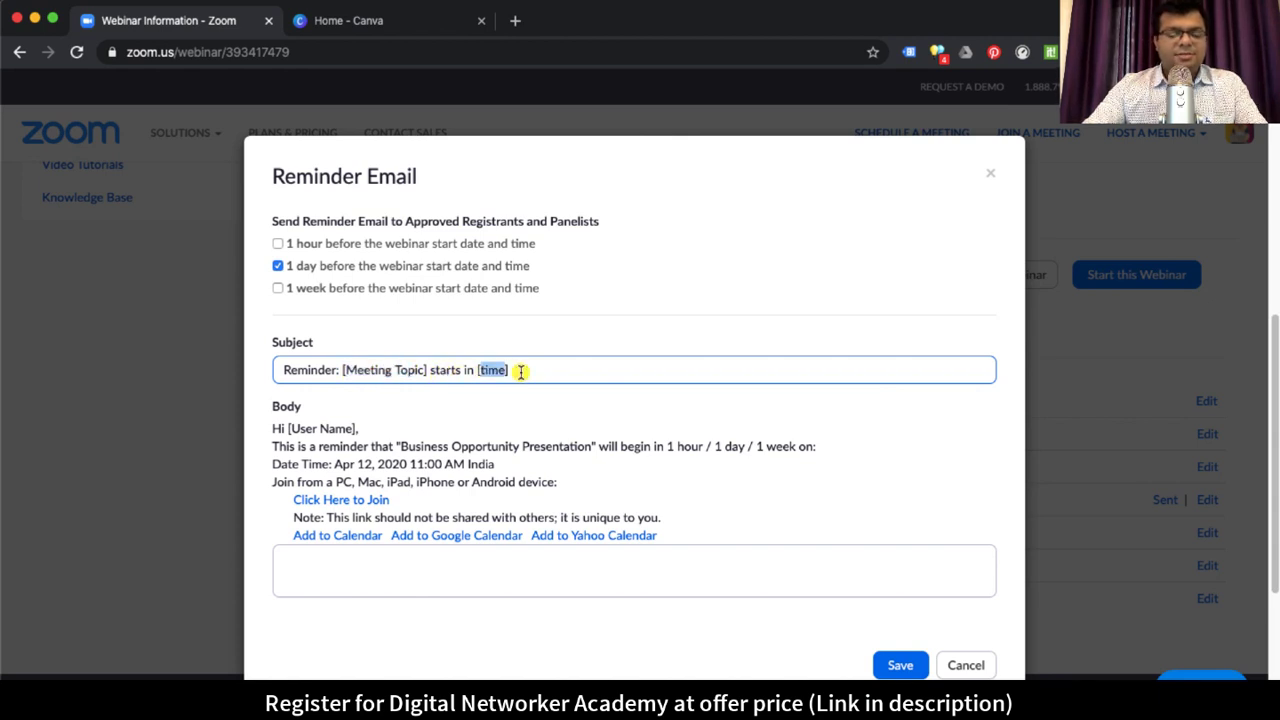
scroll(491, 474, "down", 1)
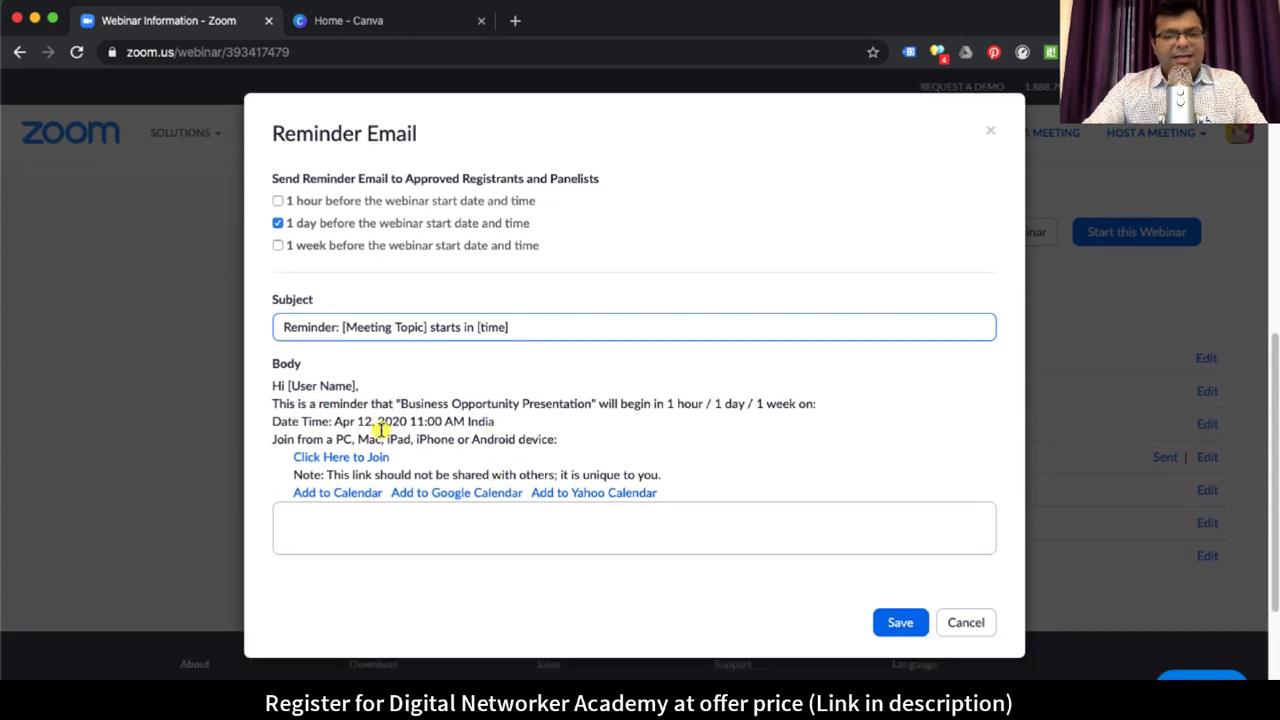
left_click(908, 625)
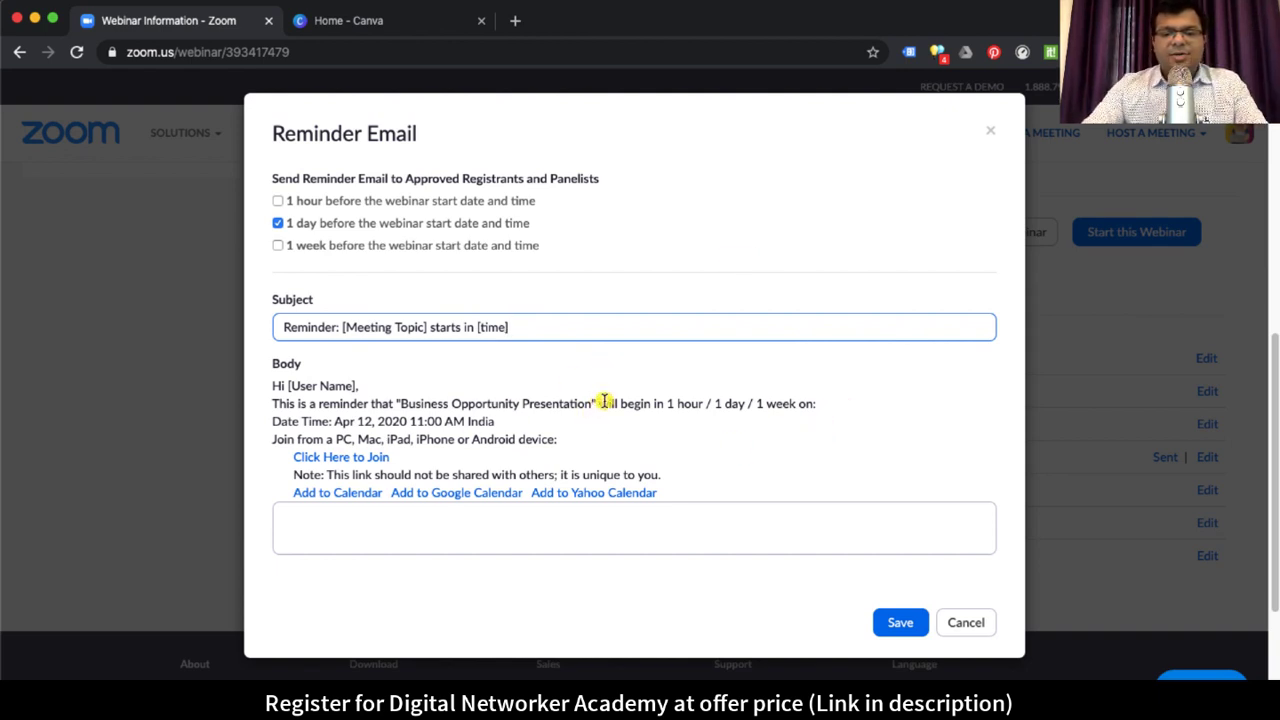
left_click_drag(606, 403, 806, 402)
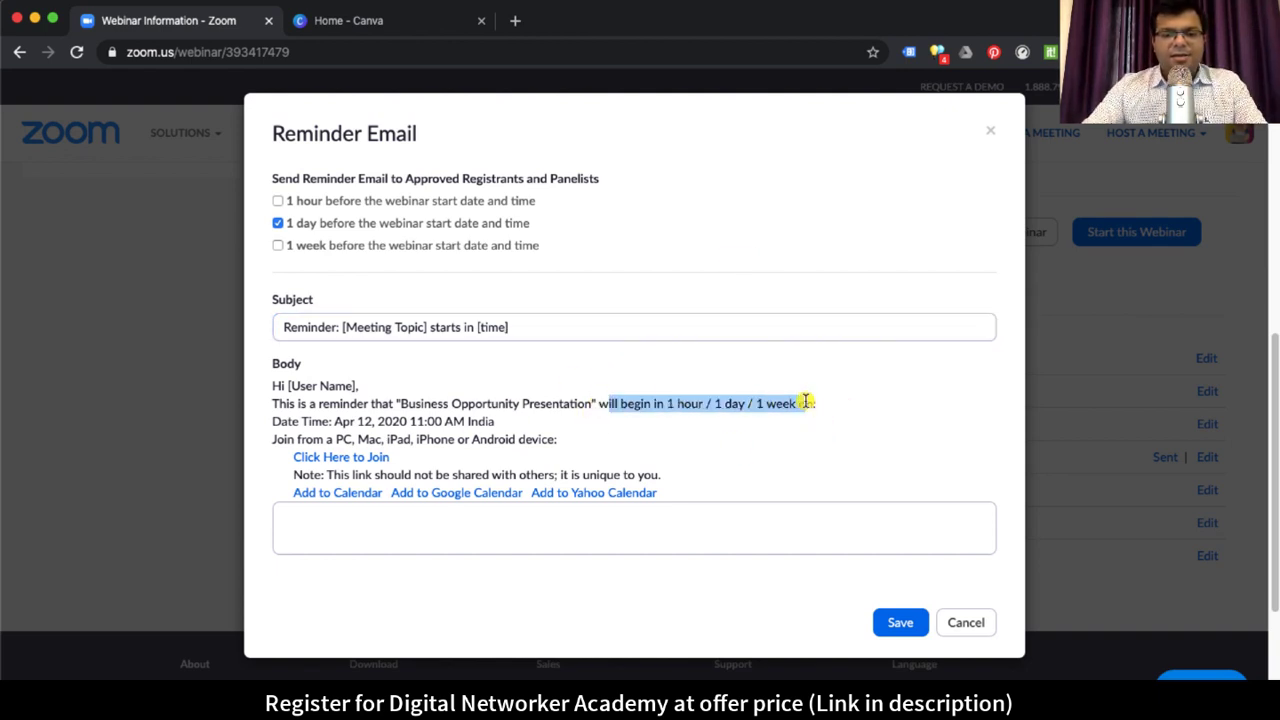
left_click(374, 402)
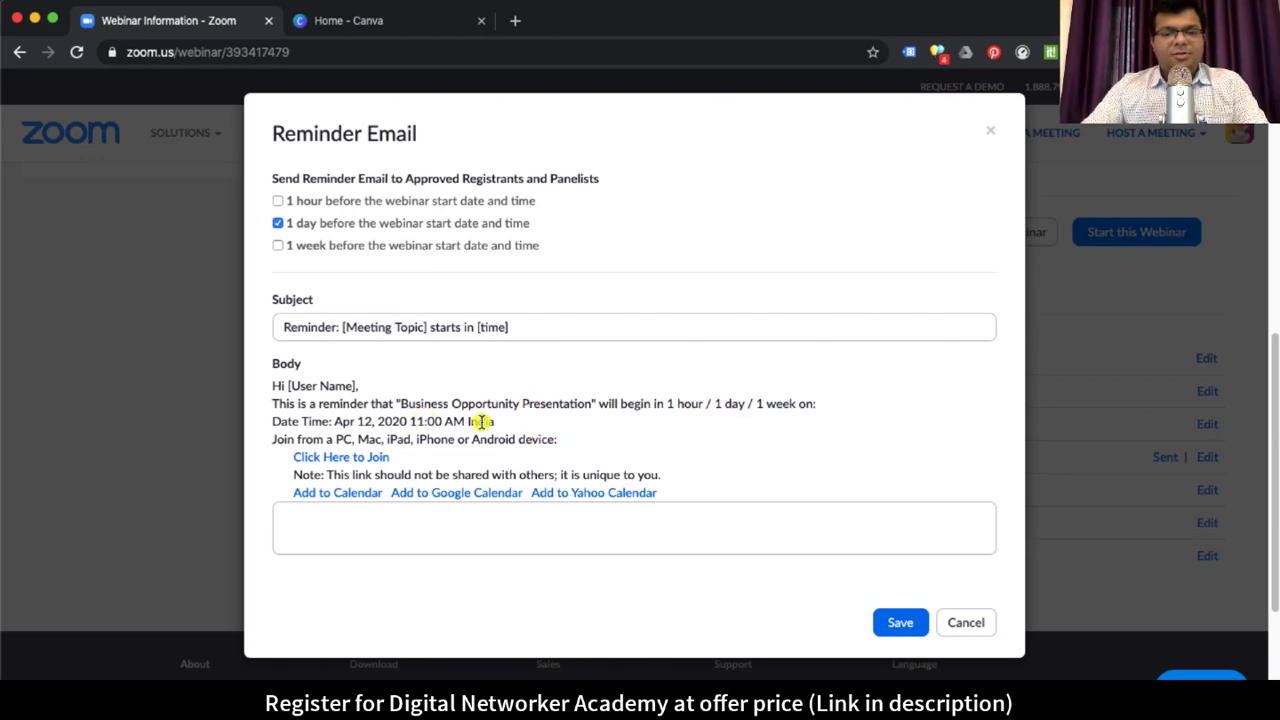
scroll(474, 403, "up", 2)
scroll(547, 474, "down", 3)
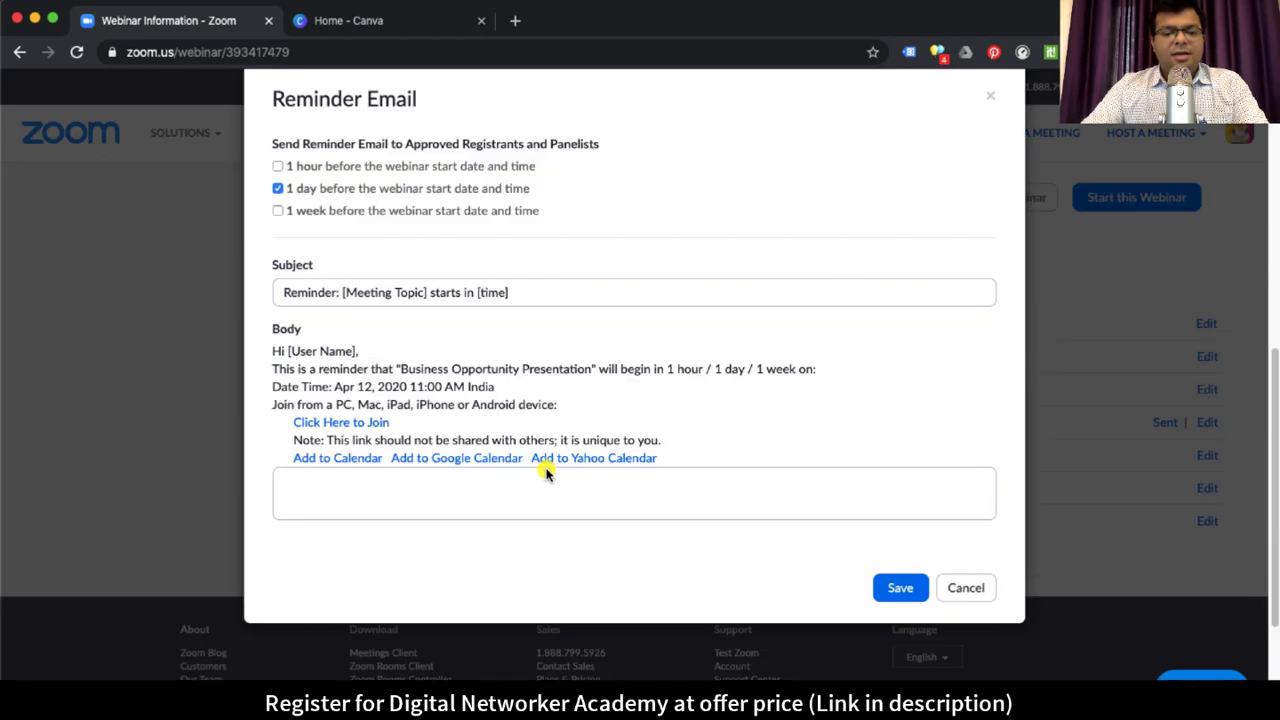
left_click(522, 290)
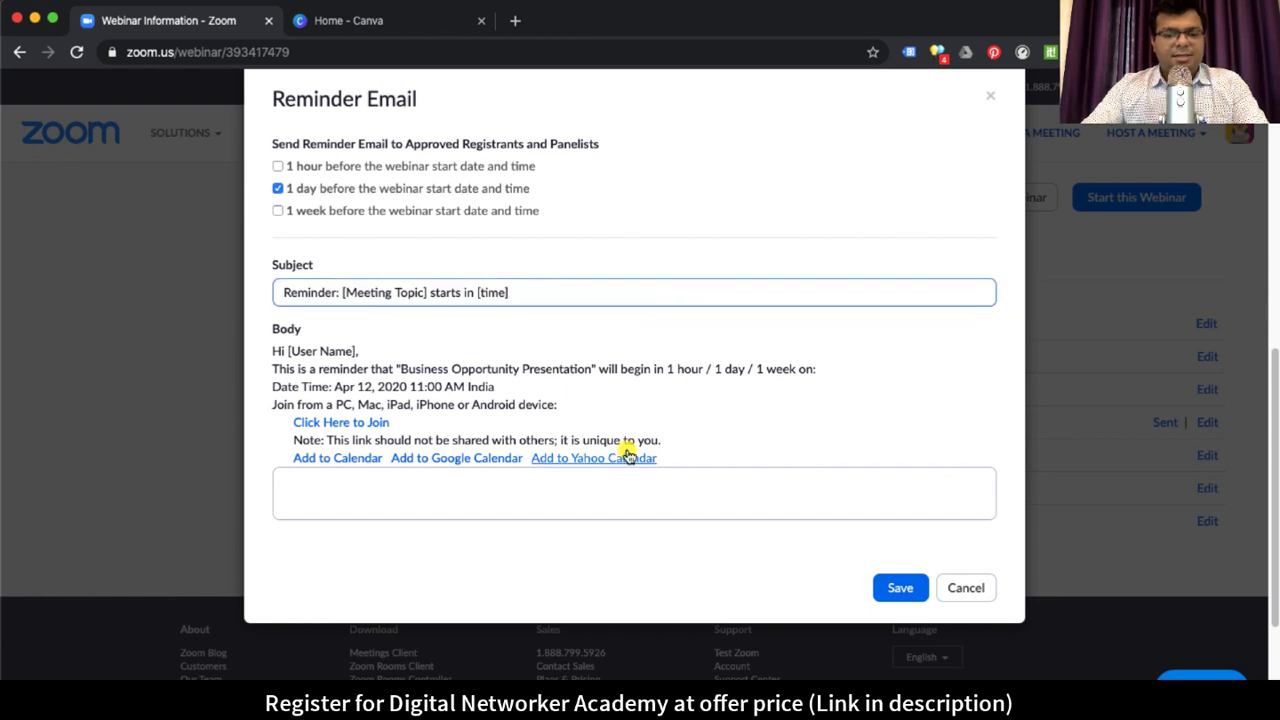
left_click(965, 588)
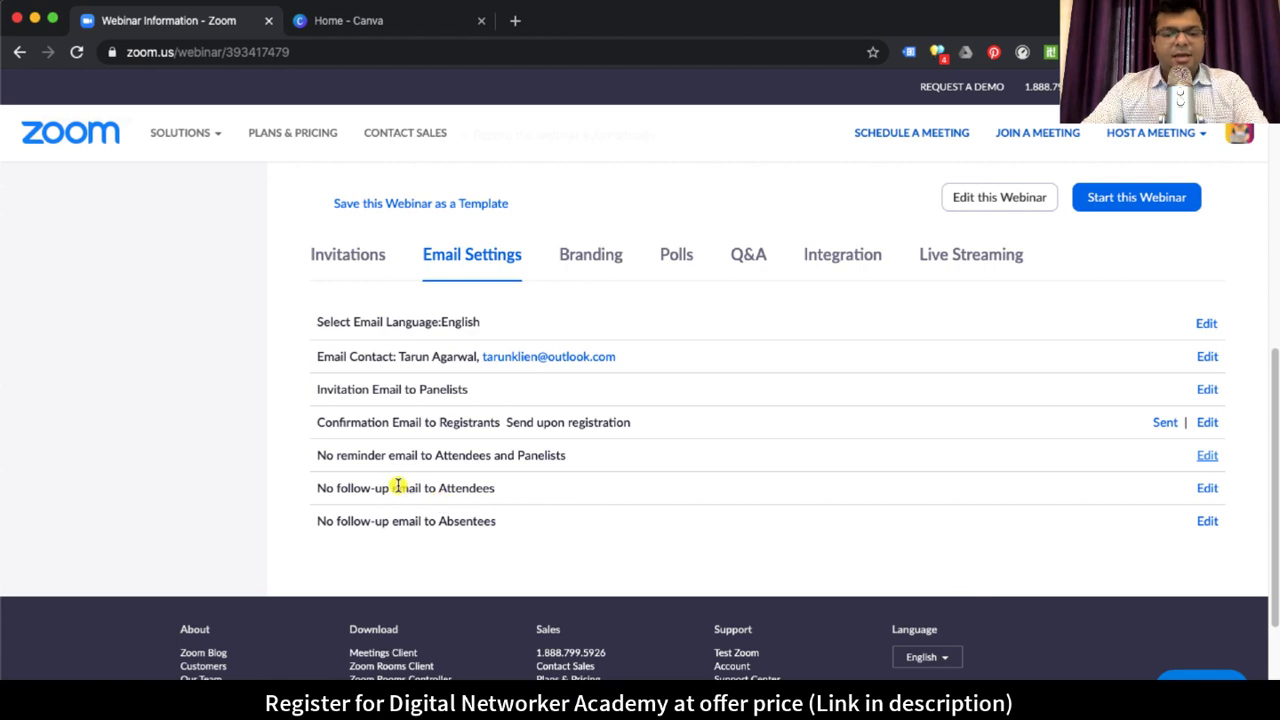
left_click_drag(388, 487, 500, 488)
left_click_drag(457, 451, 814, 460)
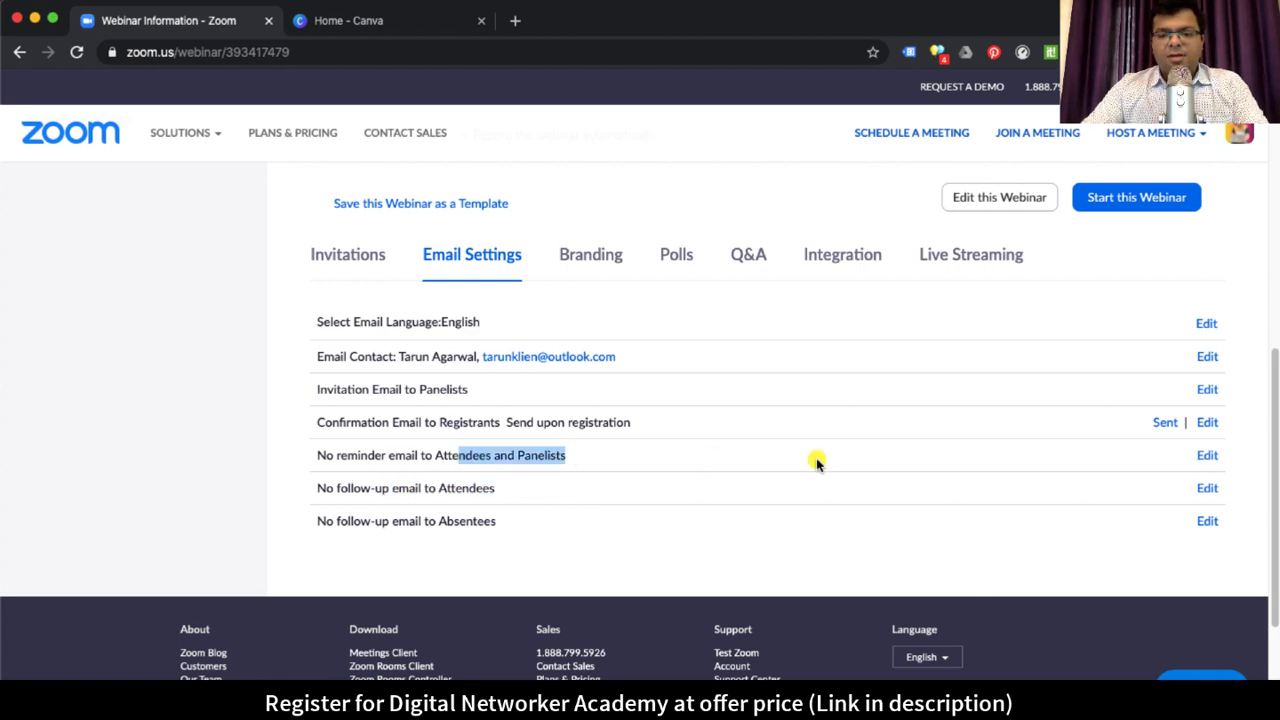
left_click(409, 455)
left_click_drag(390, 455, 571, 455)
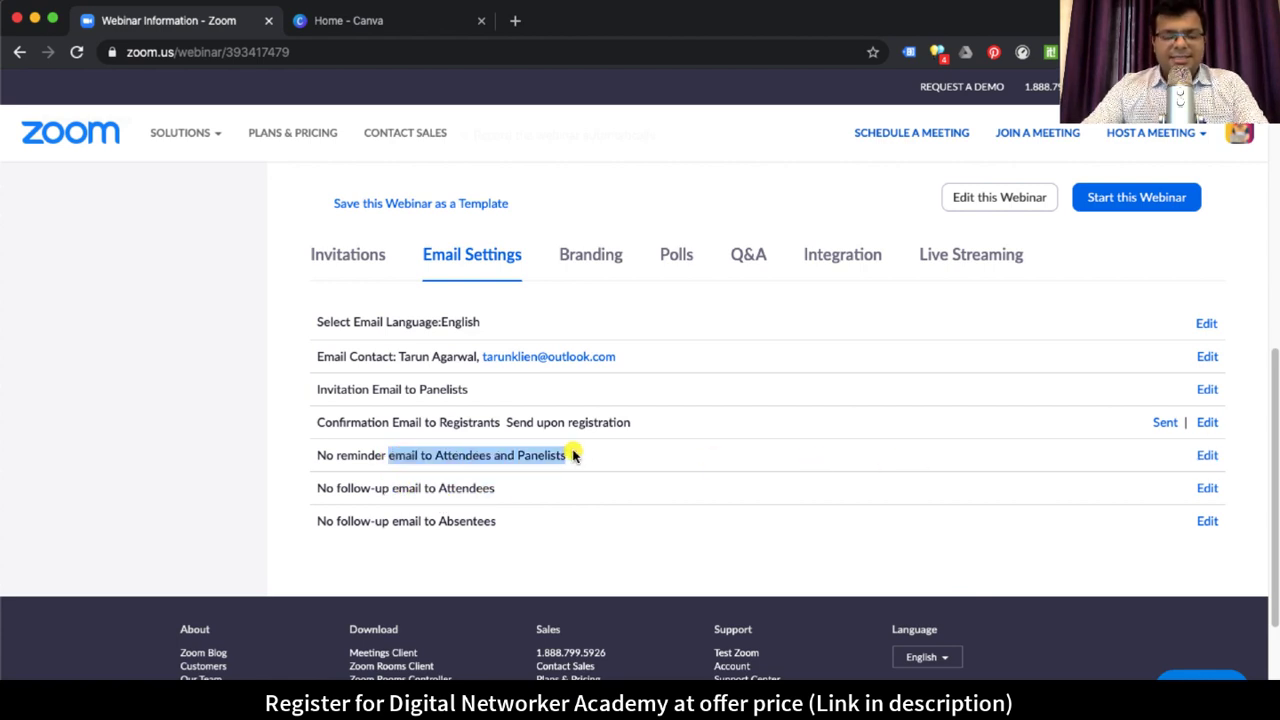
left_click(380, 488)
left_click_drag(340, 487, 903, 506)
left_click(420, 488)
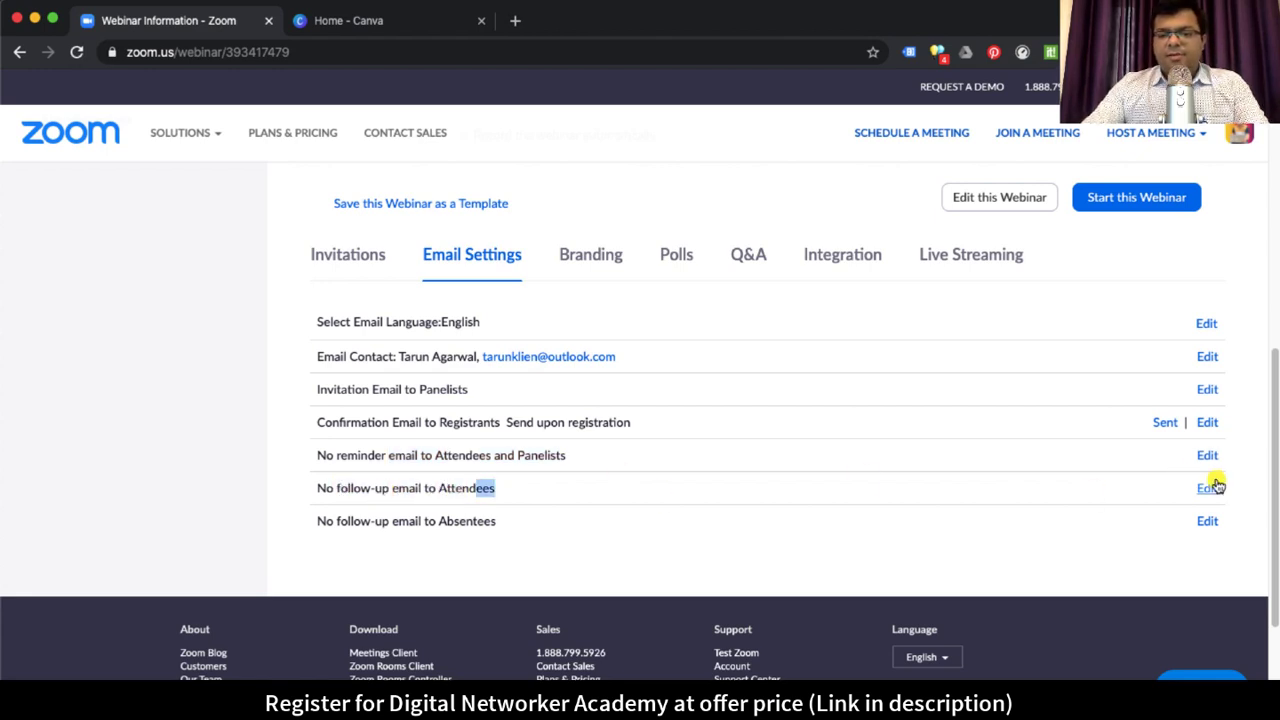
left_click(1208, 488)
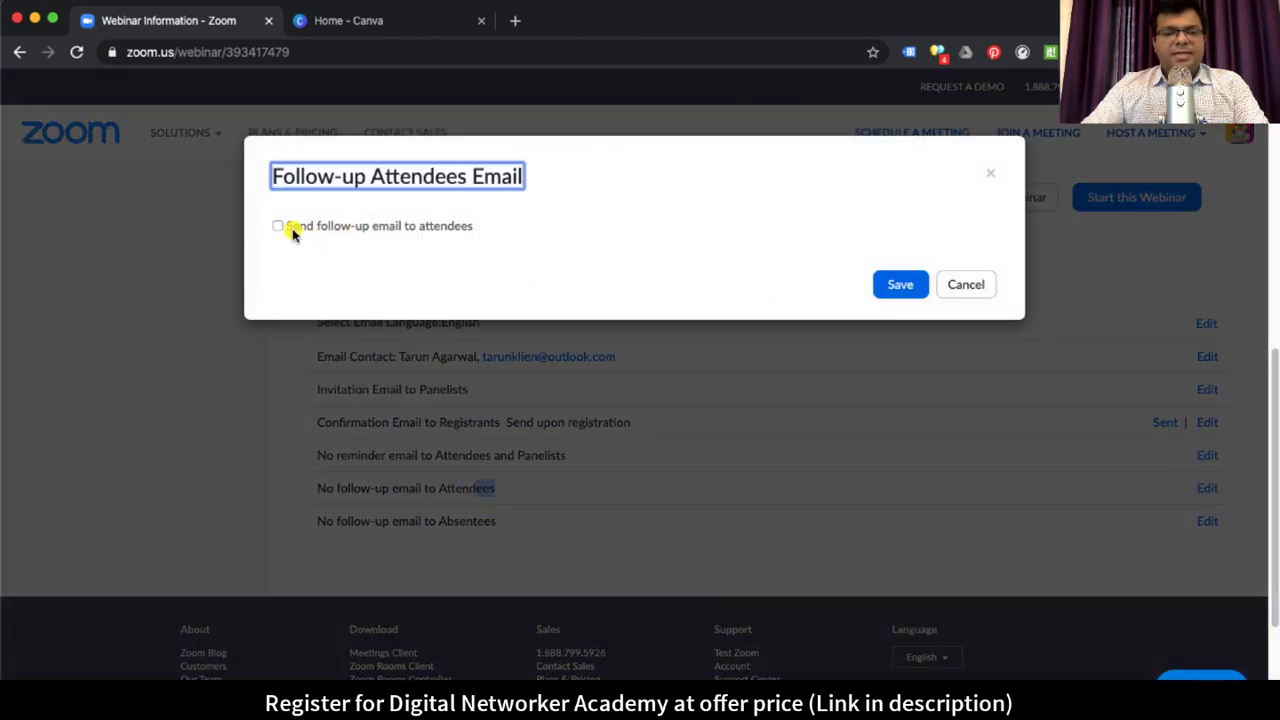
left_click(279, 226)
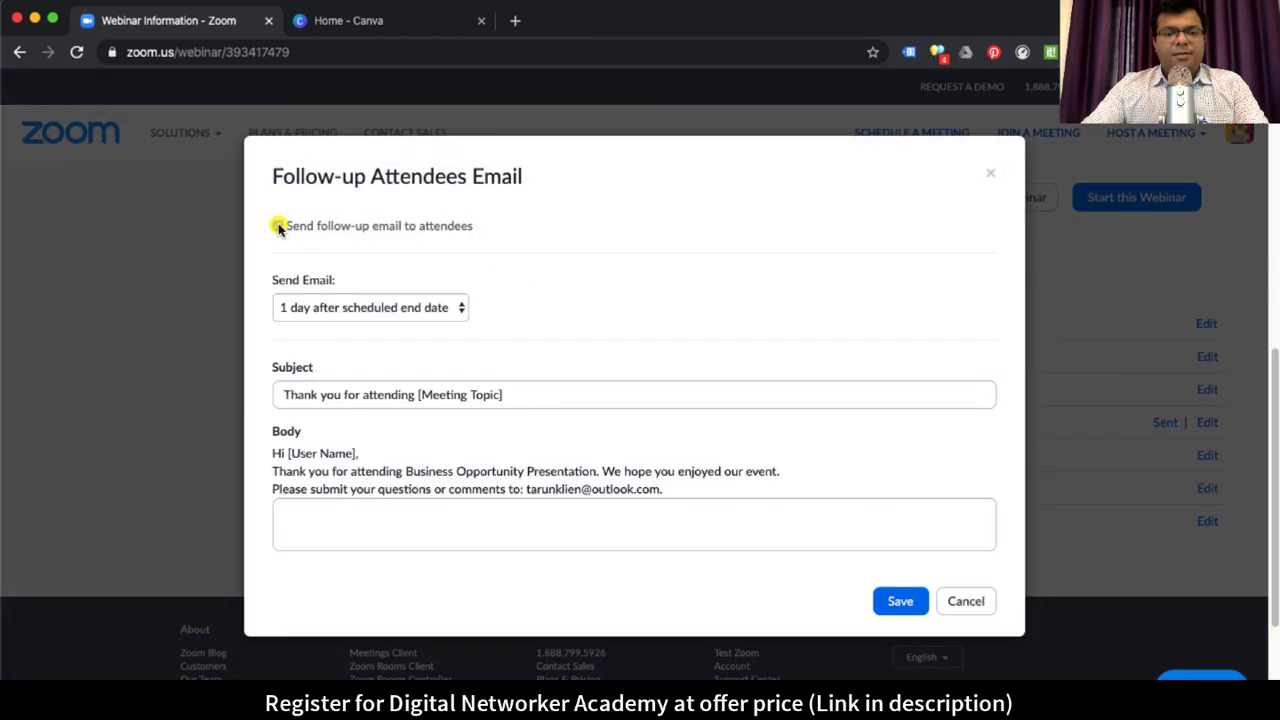
left_click(381, 310)
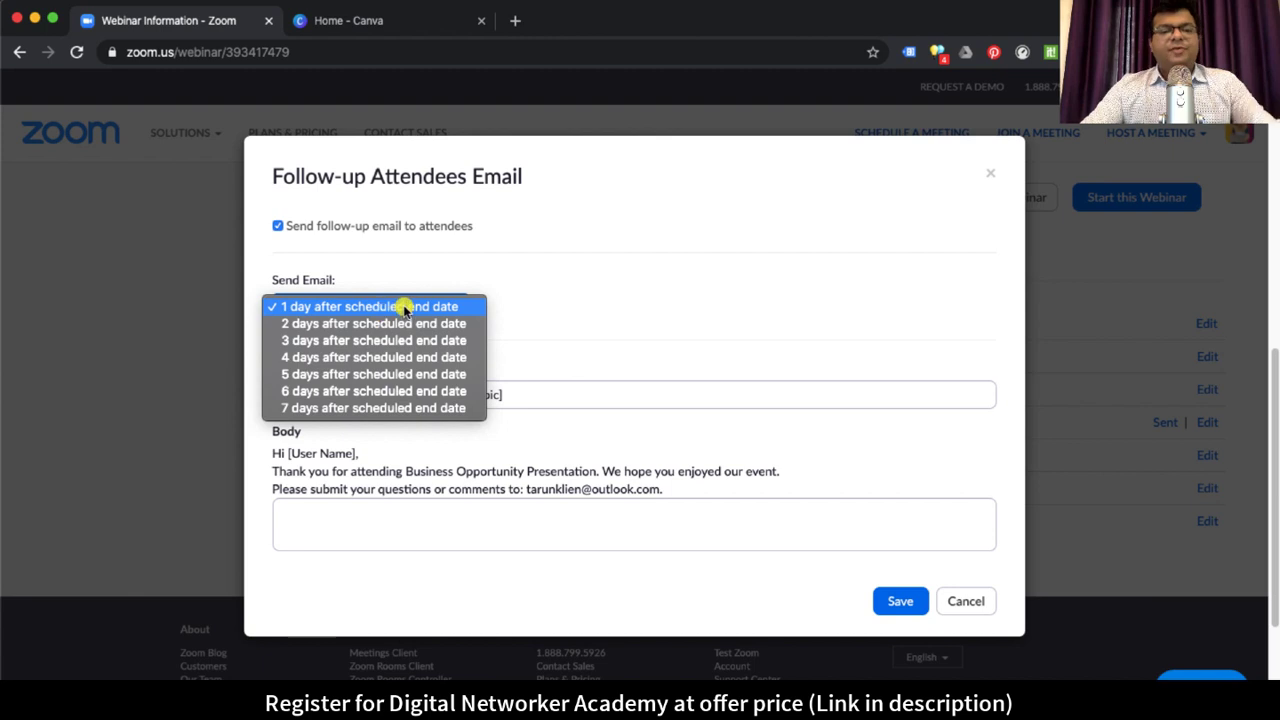
left_click(404, 310)
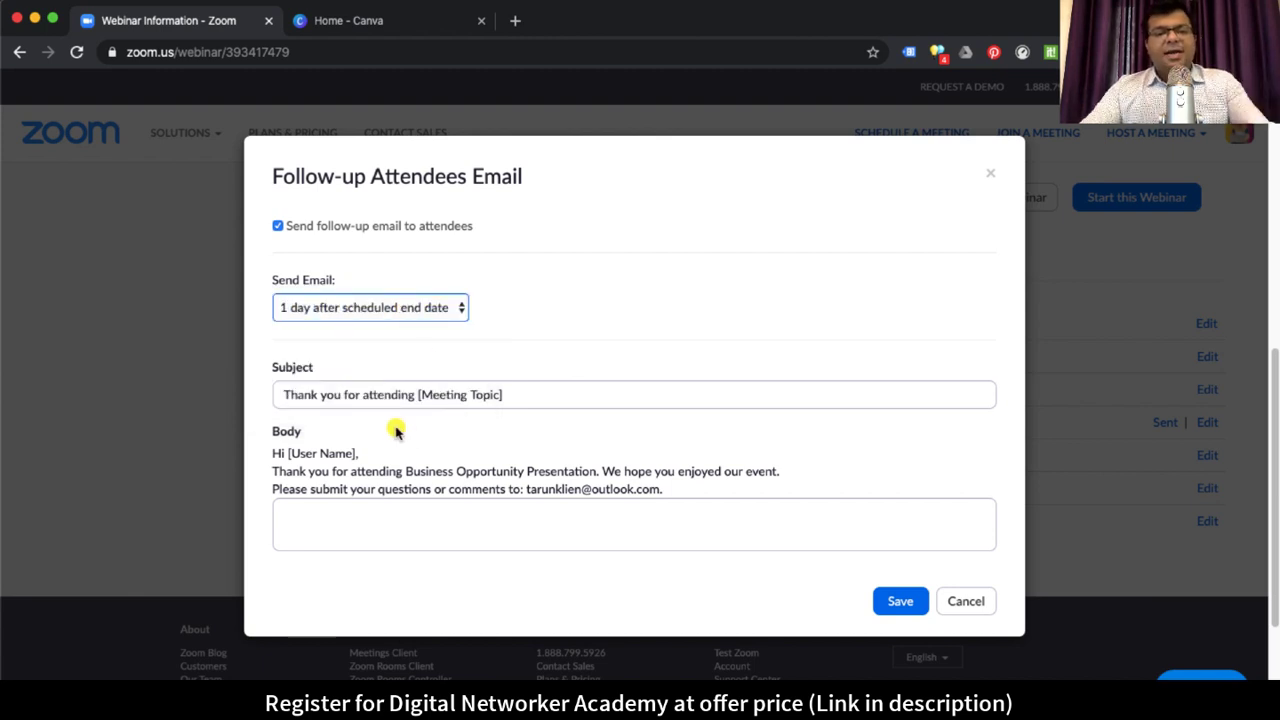
left_click(550, 398)
left_click(643, 314)
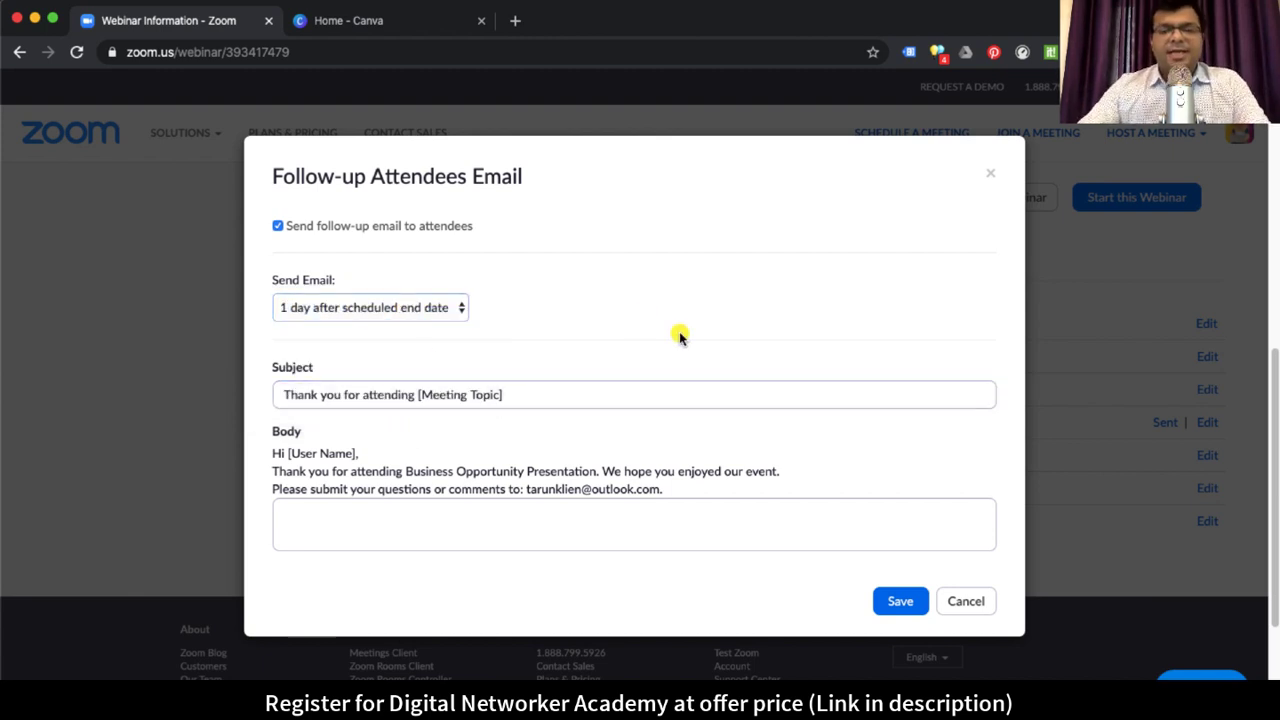
left_click(526, 396)
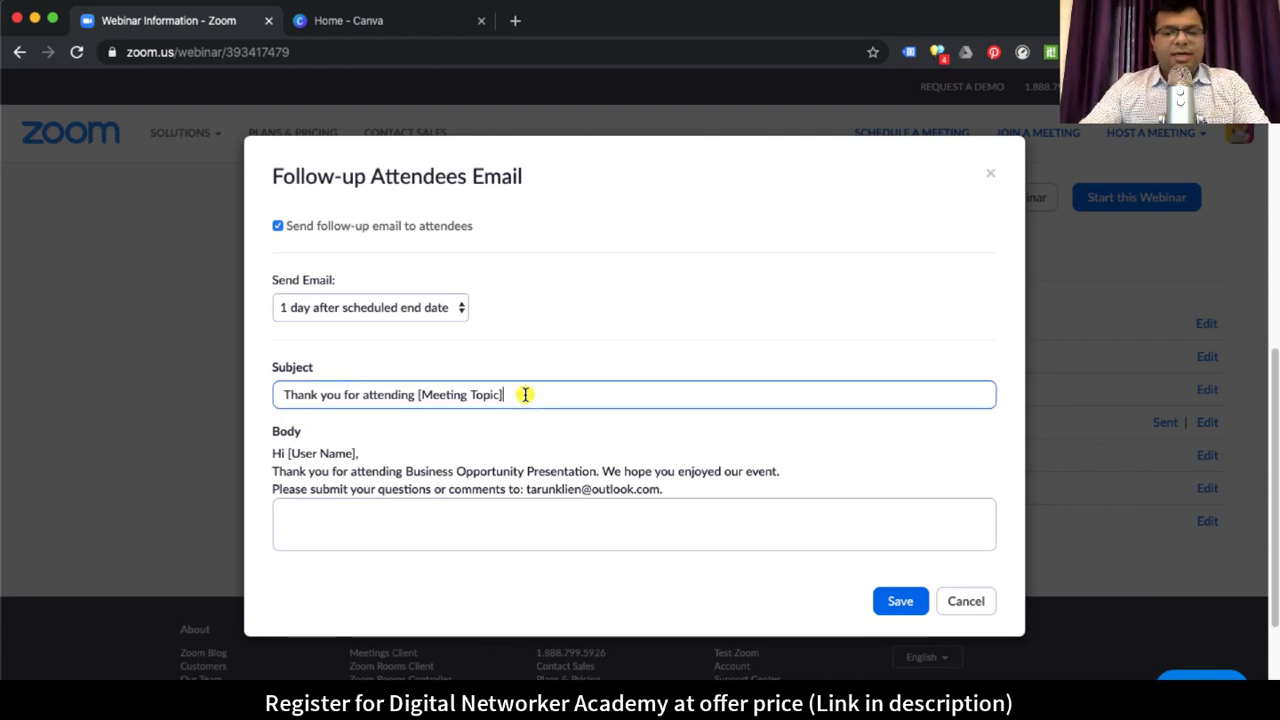
left_click_drag(514, 471, 777, 471)
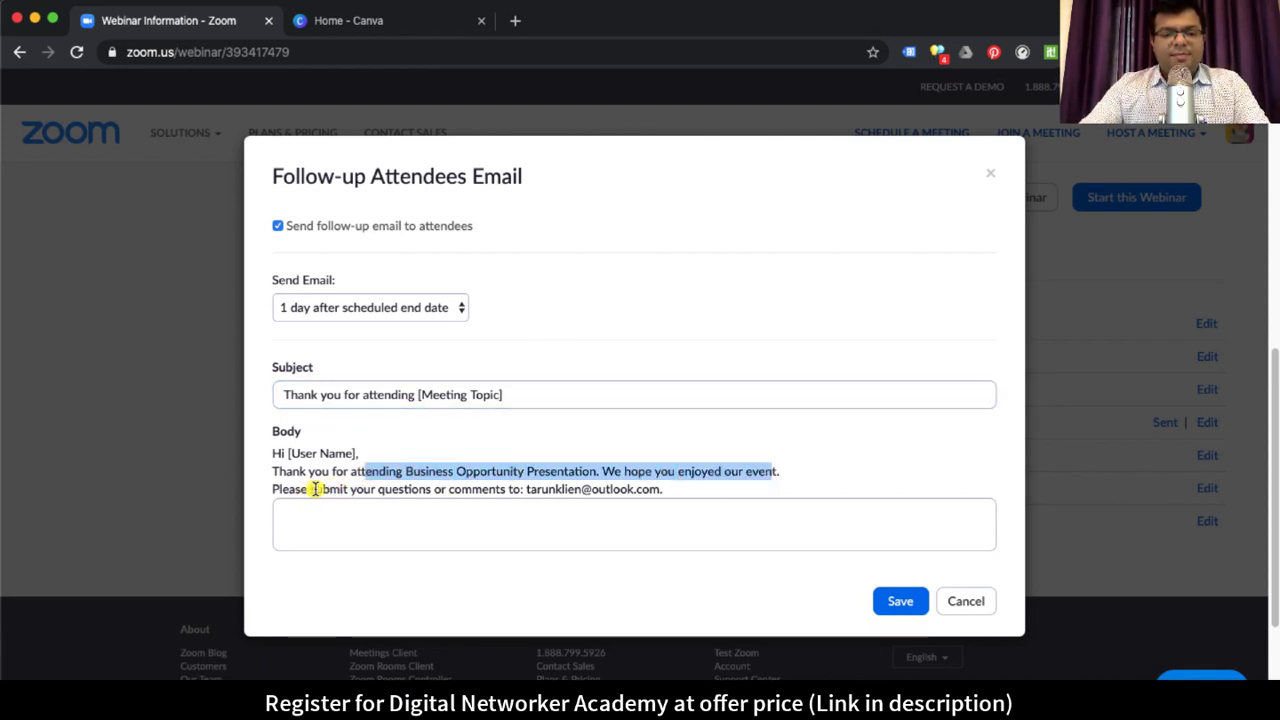
left_click_drag(314, 489, 674, 490)
left_click(570, 524)
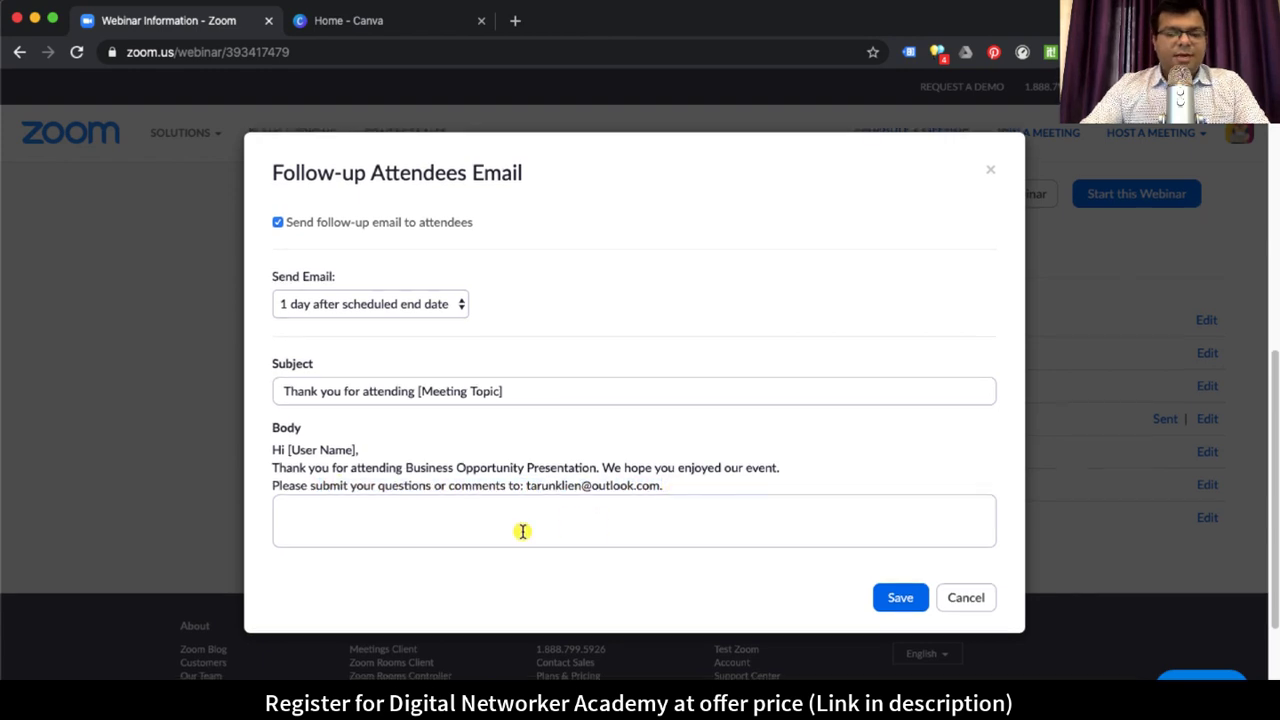
left_click(540, 514)
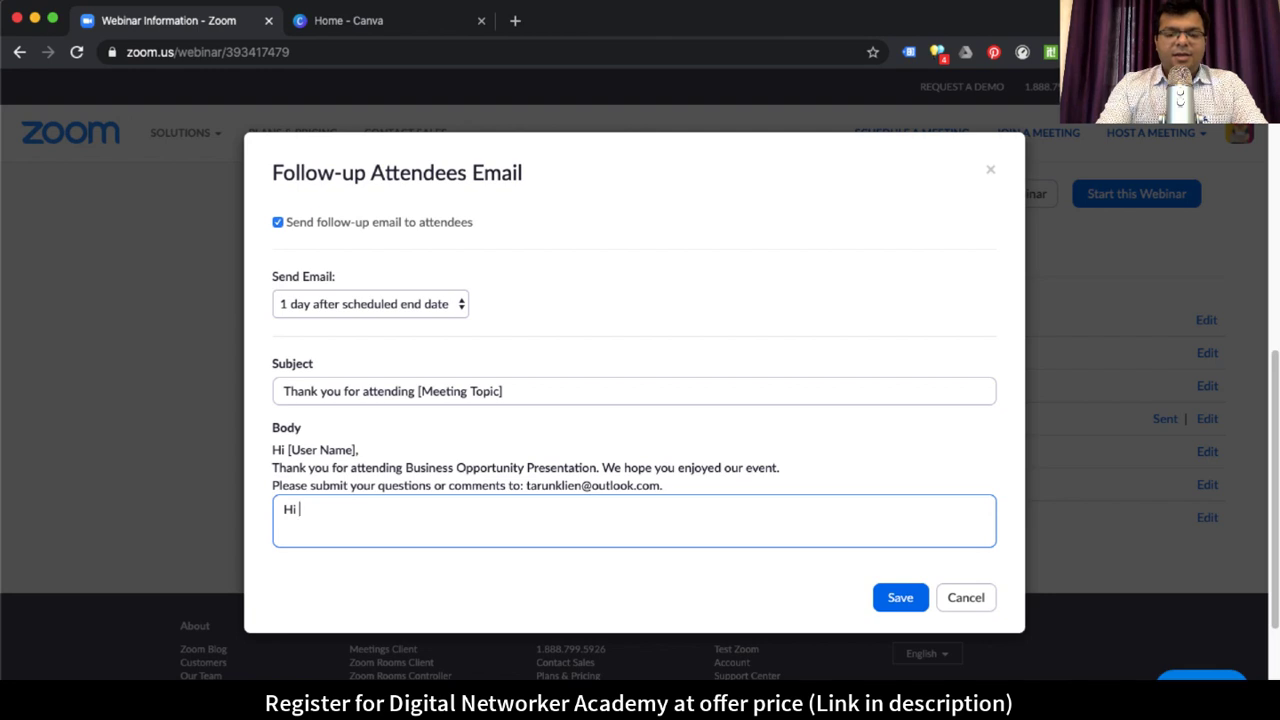
left_click_drag(320, 450, 366, 450)
left_click_drag(288, 451, 287, 451)
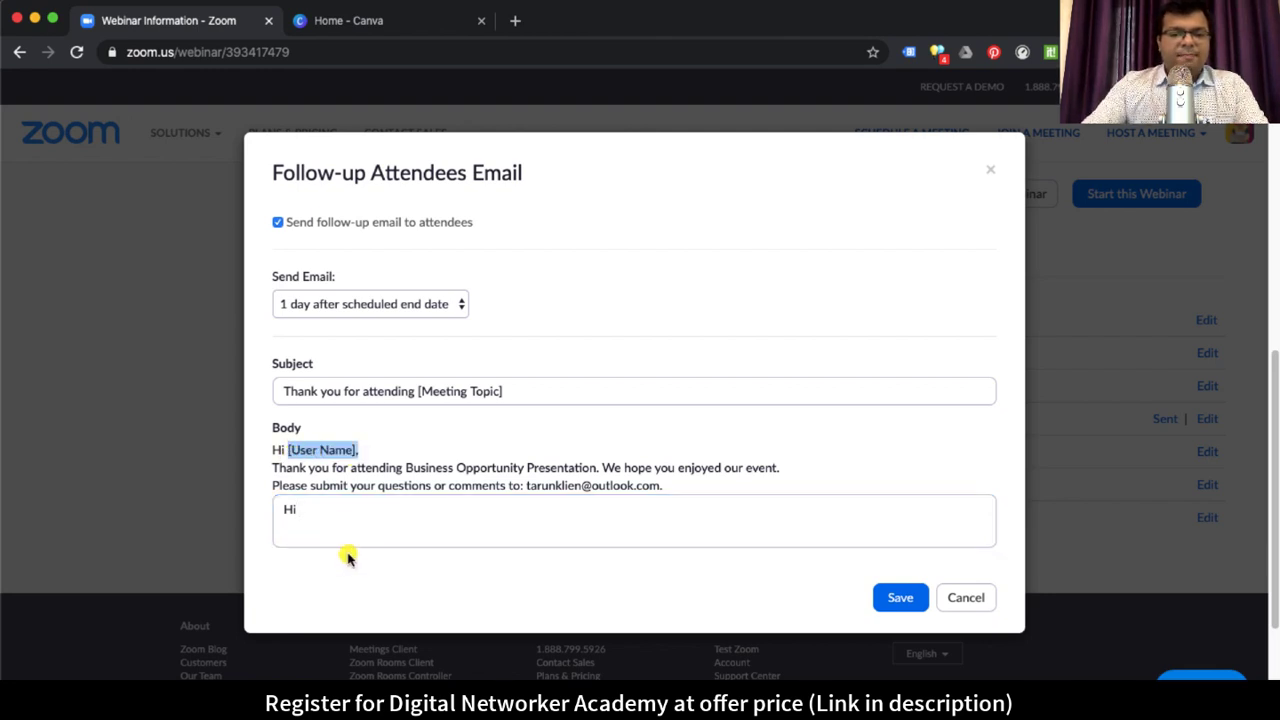
left_click(337, 517)
type("[User Name],")
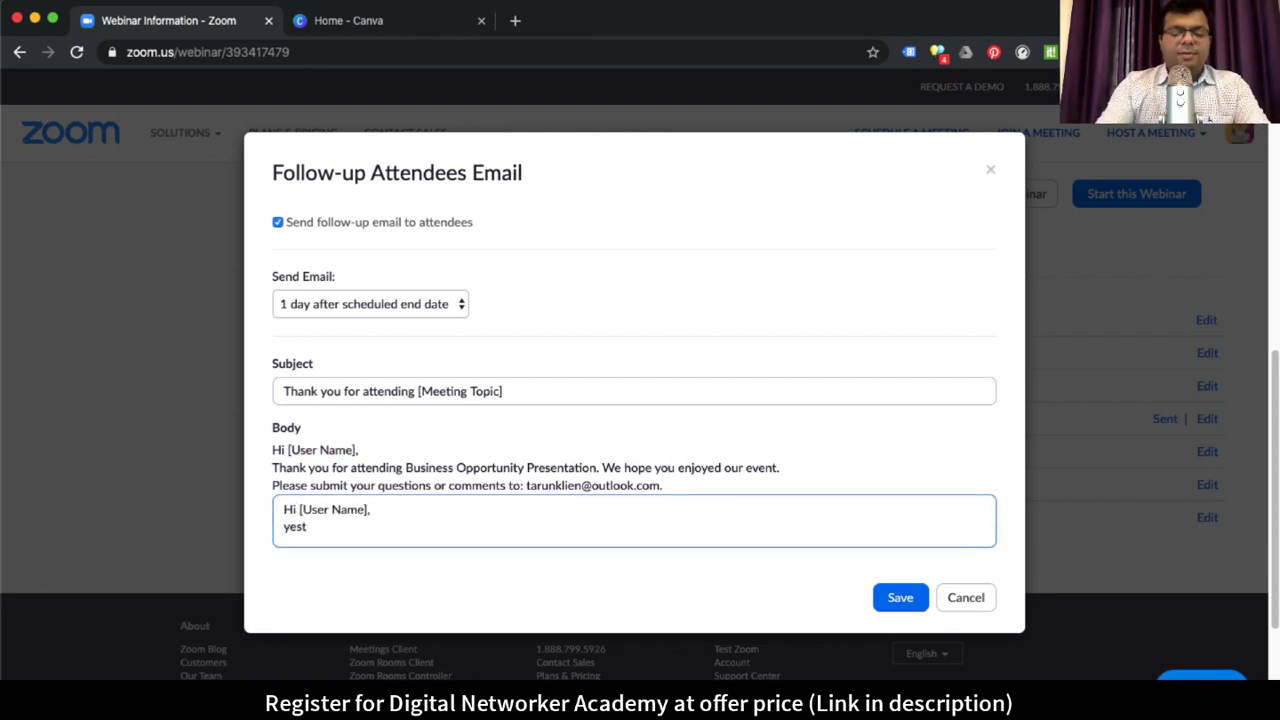
key("super+a")
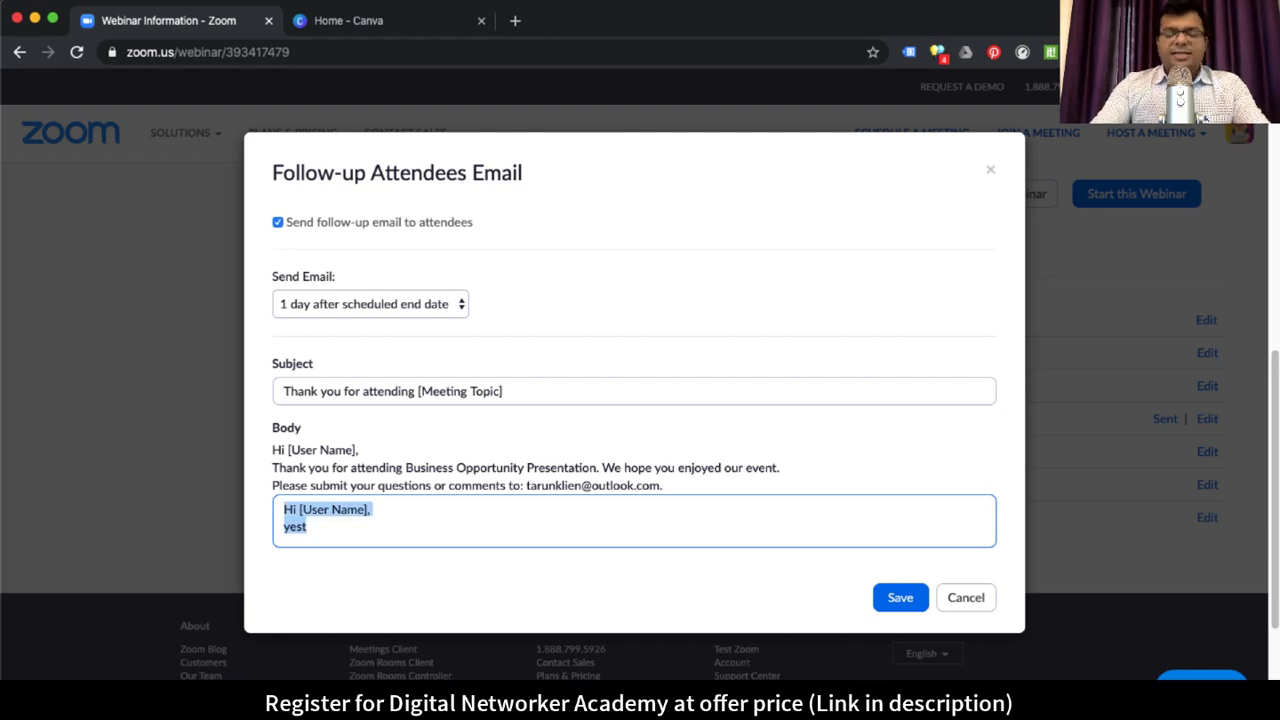
key("BackSpace")
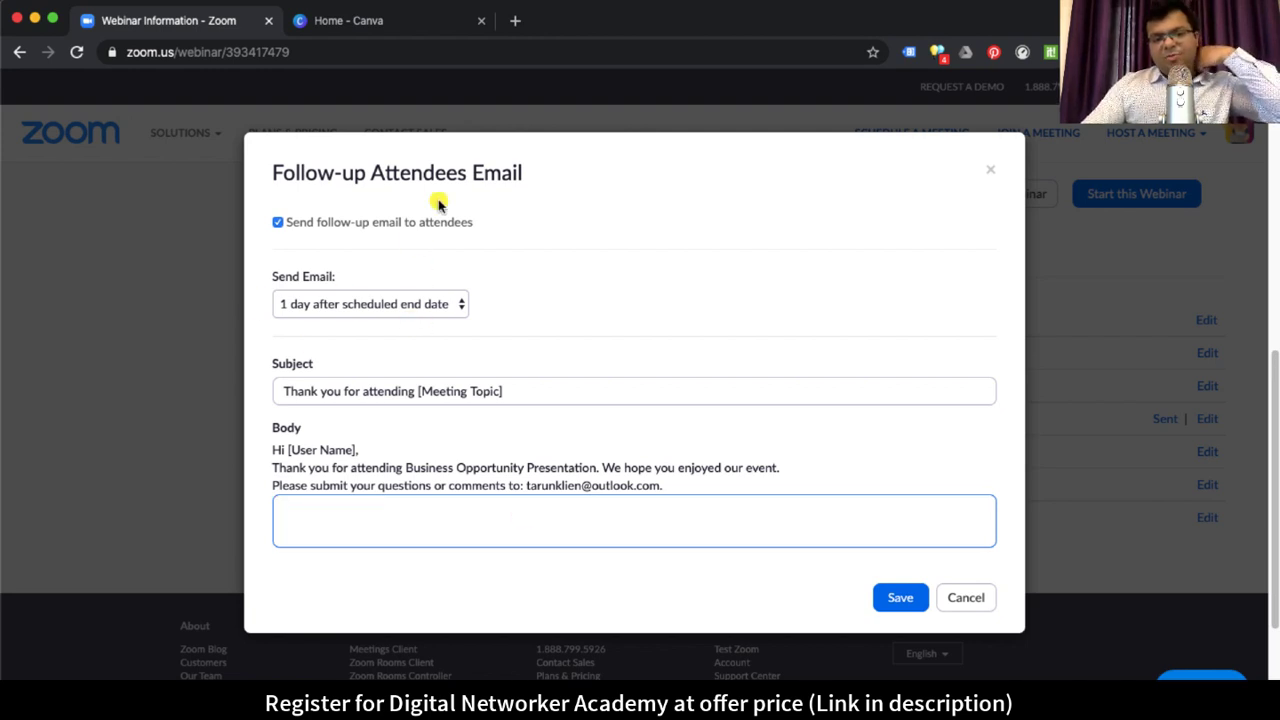
left_click(968, 598)
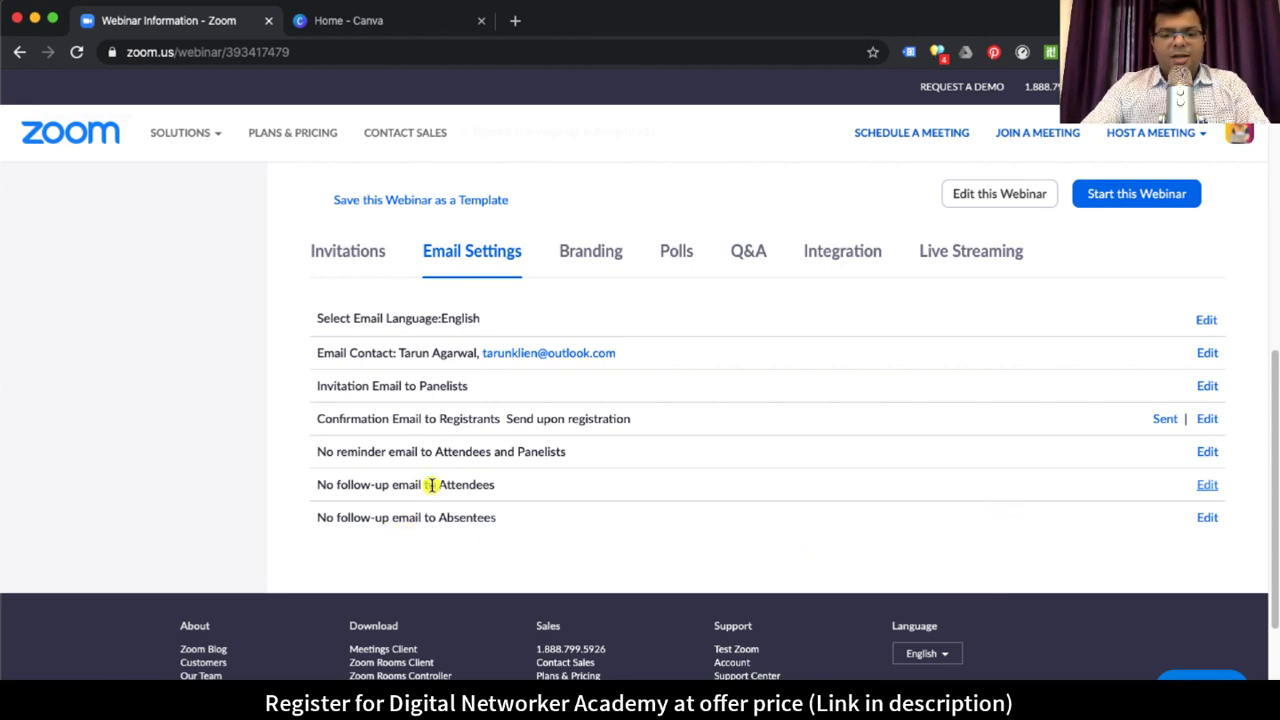
left_click_drag(371, 485, 503, 486)
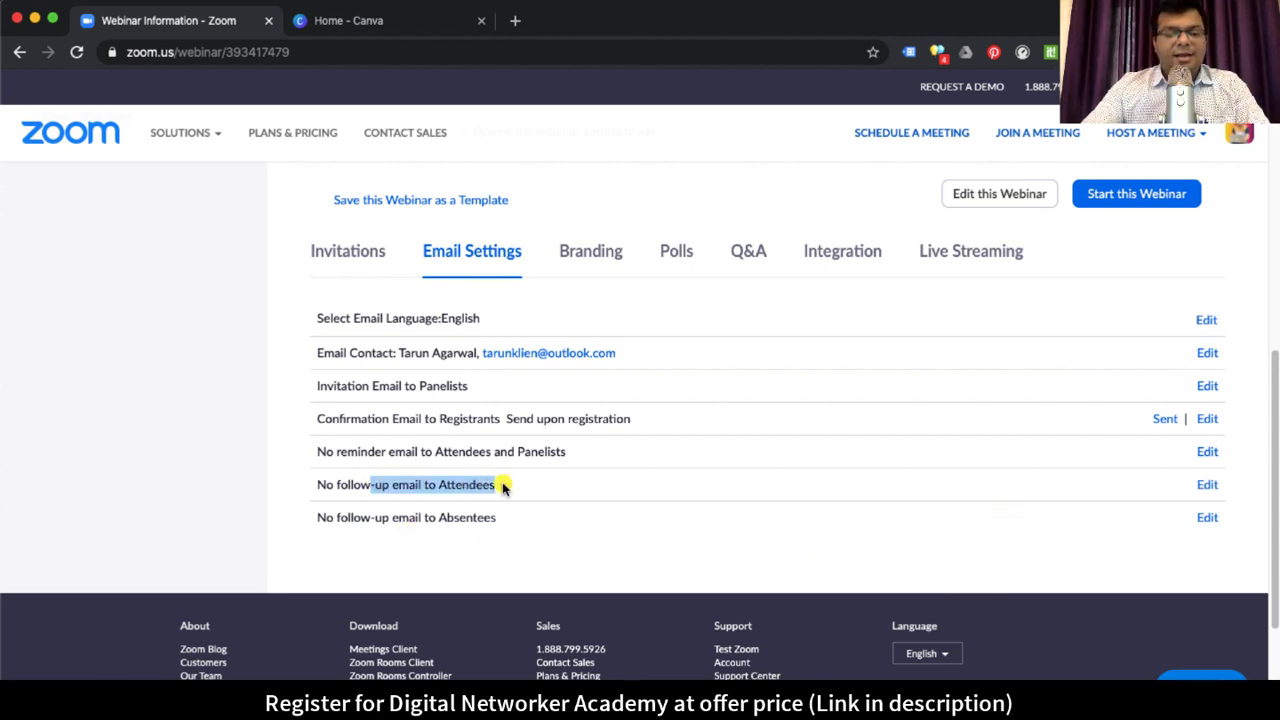
left_click_drag(415, 519, 583, 517)
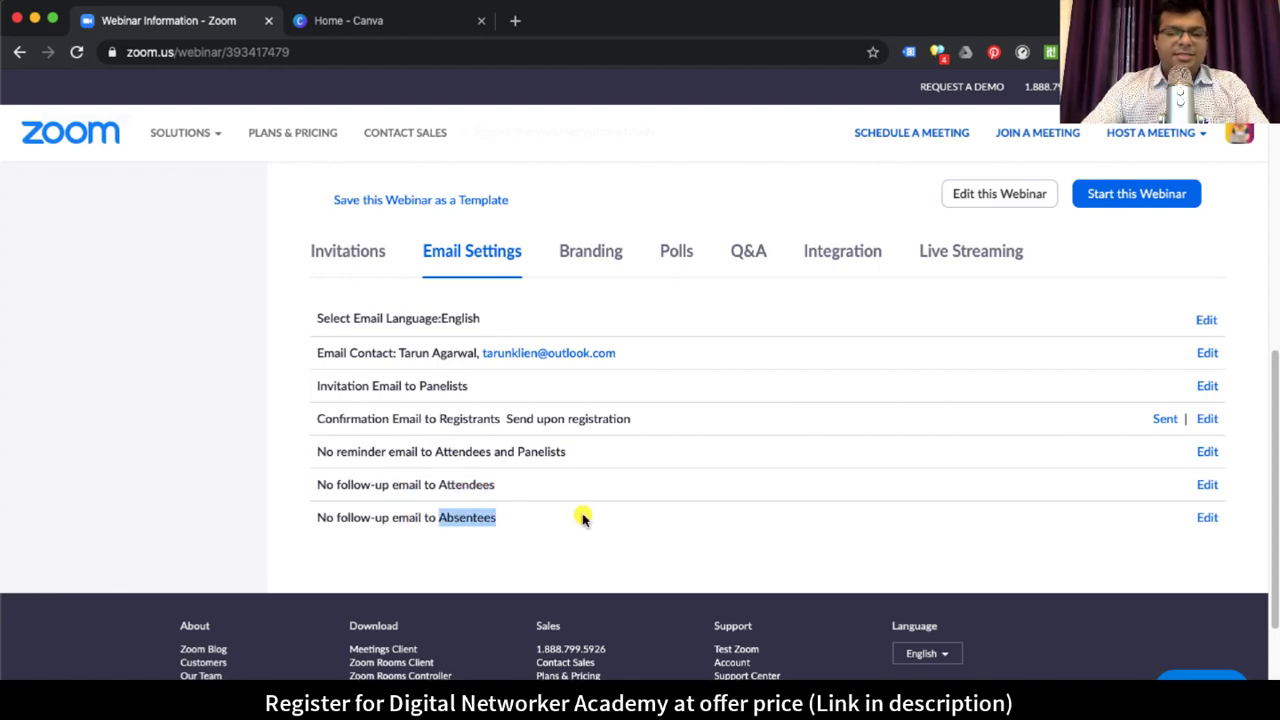
left_click(1207, 517)
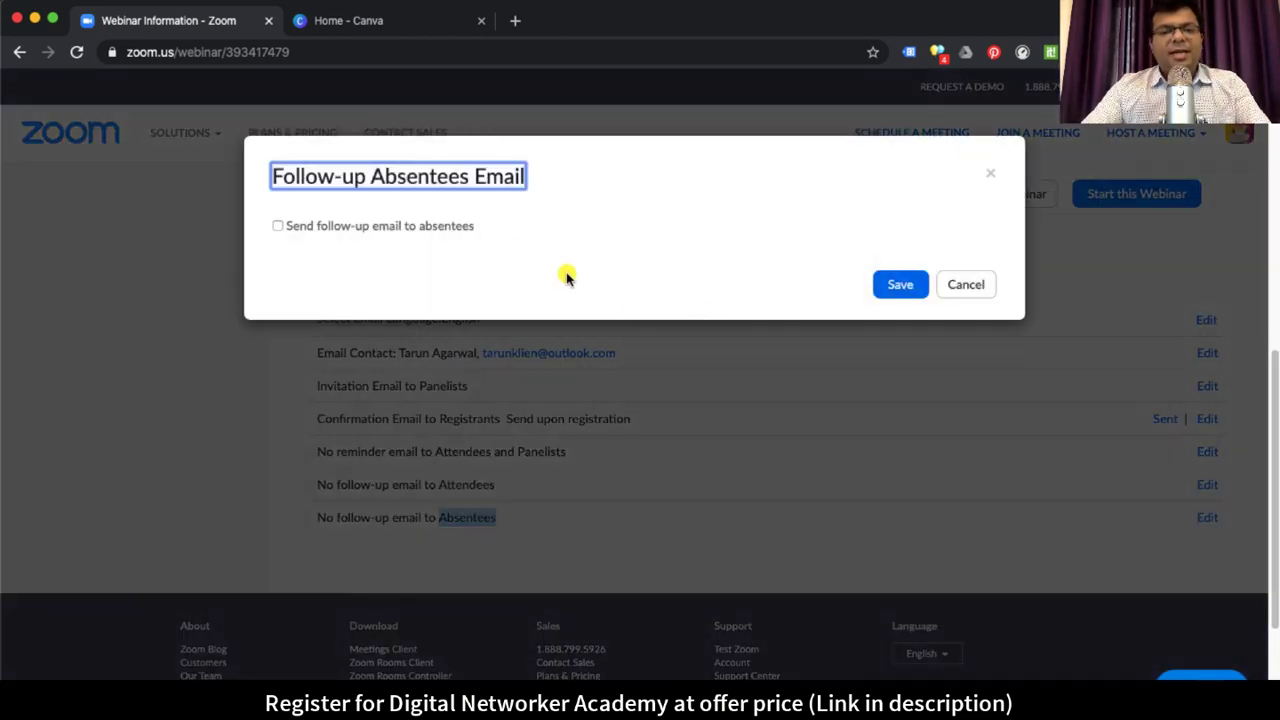
left_click(278, 226)
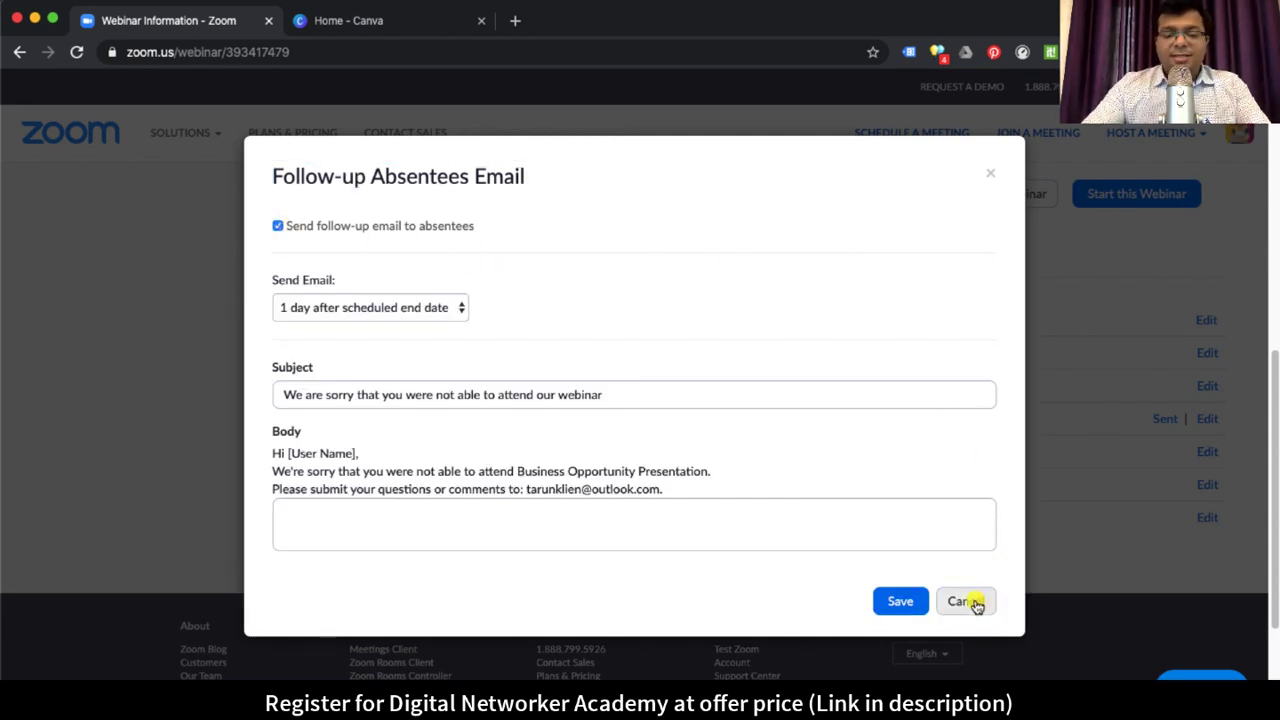
left_click(549, 522)
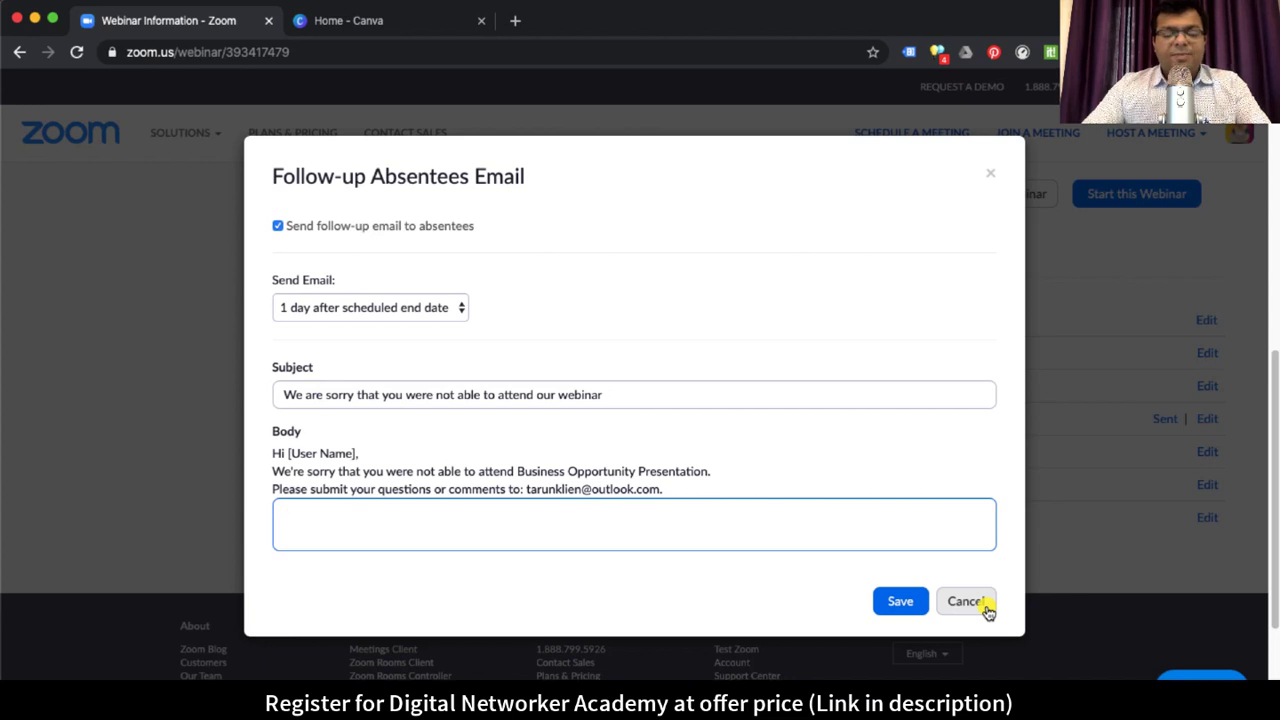
left_click(964, 601)
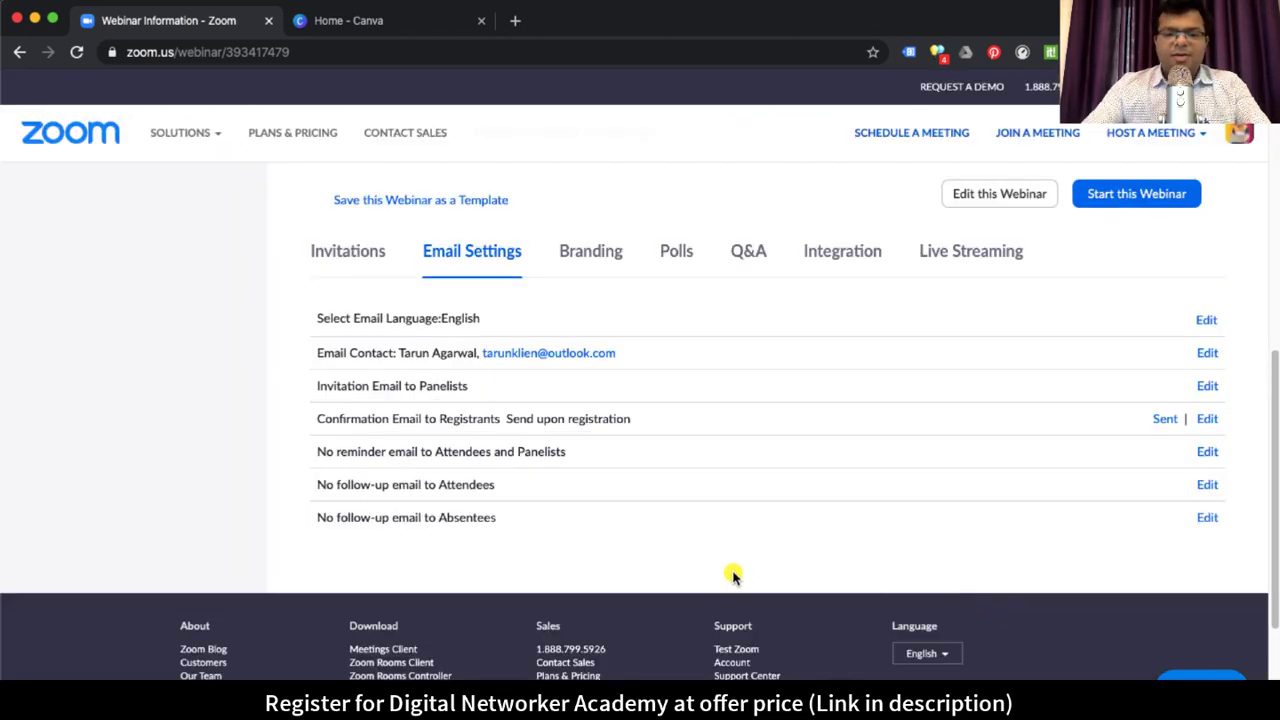
double_click(450, 517)
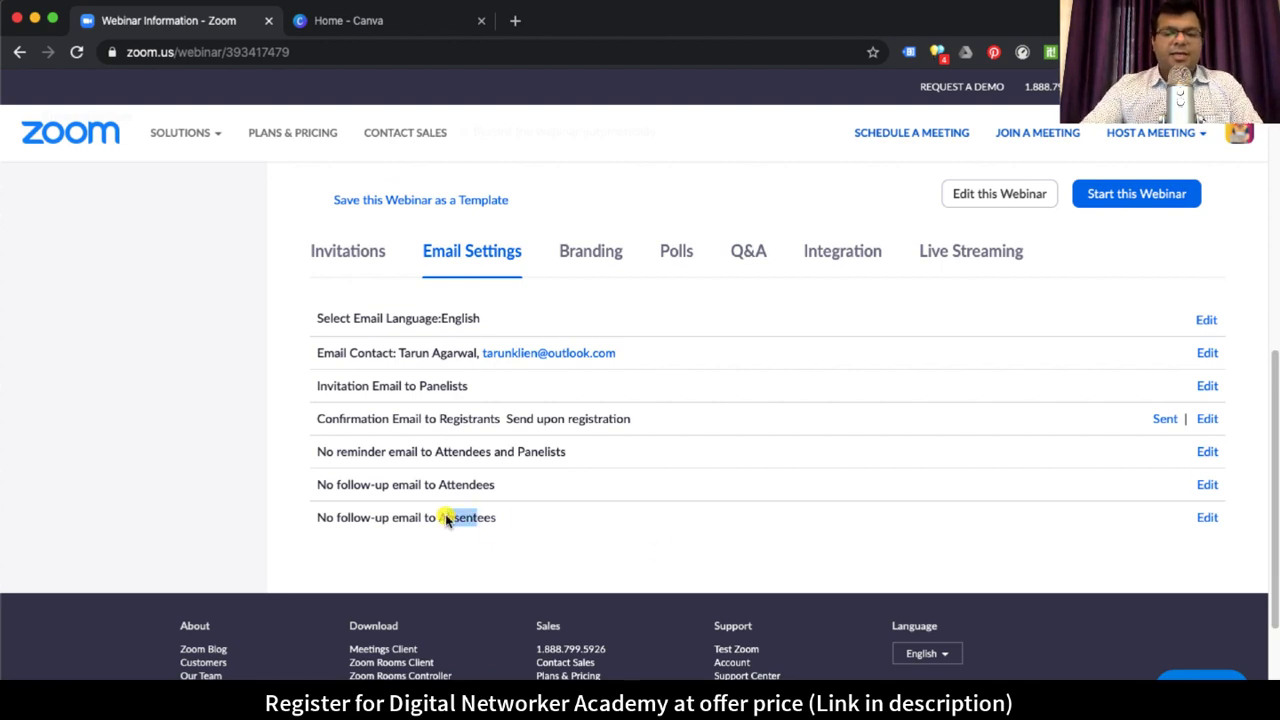
left_click(528, 533)
left_click_drag(437, 517, 523, 526)
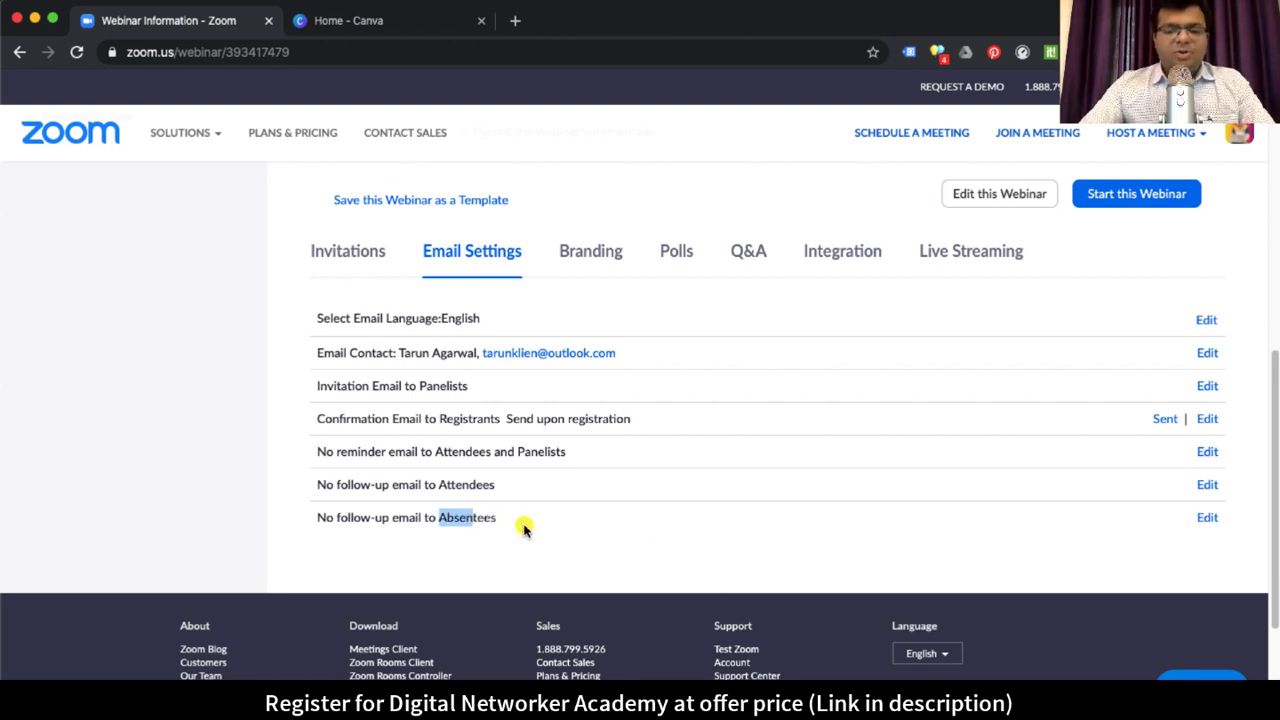
left_click(526, 531)
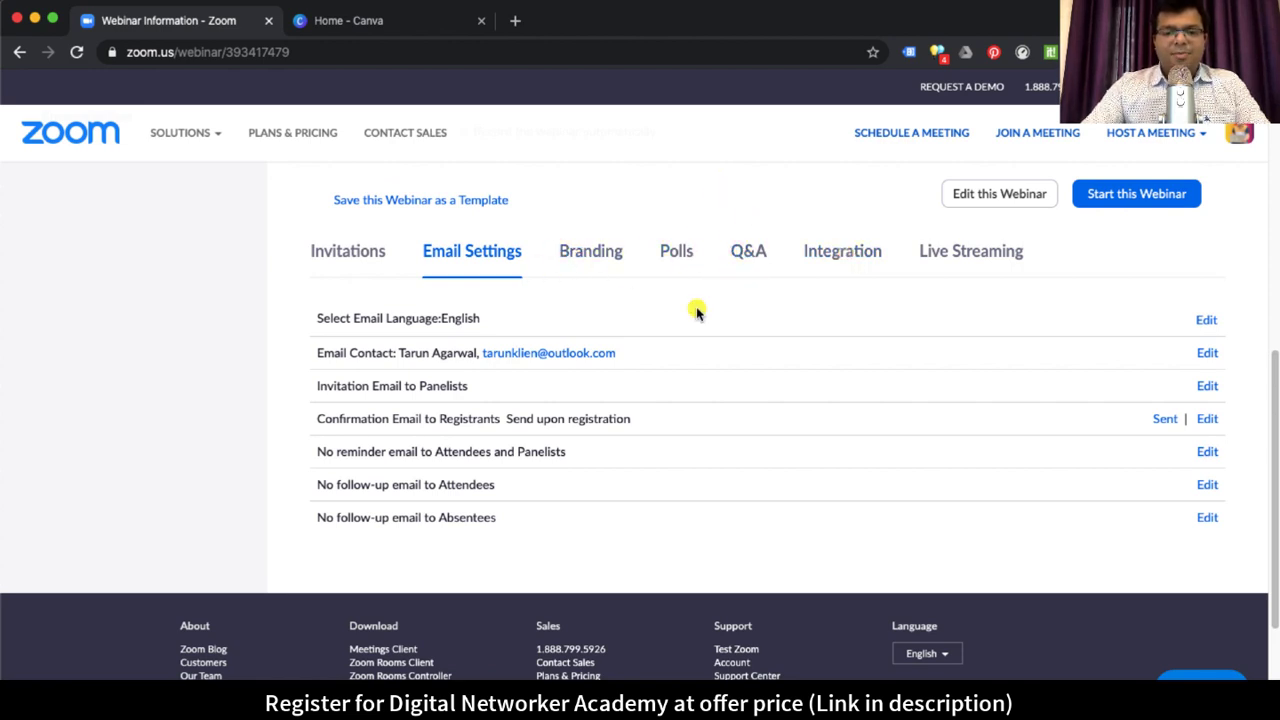
scroll(694, 306, "up", 1)
key("super+Tab")
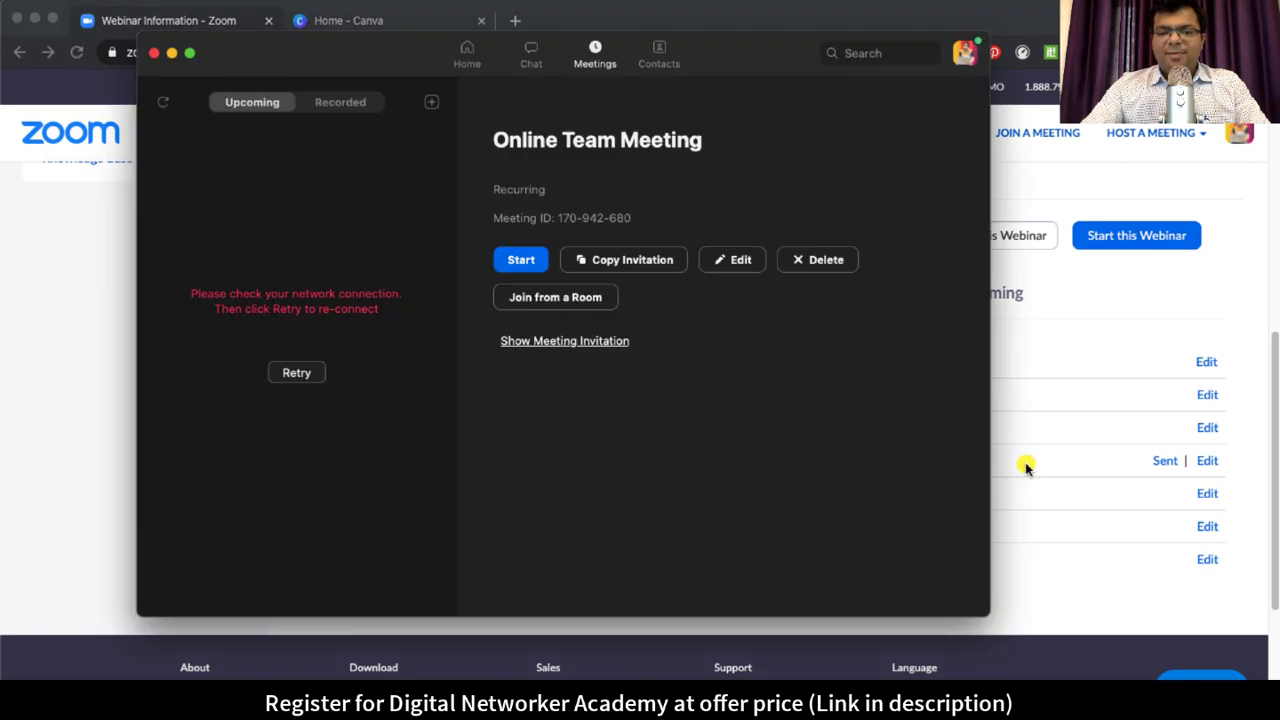
left_click(297, 372)
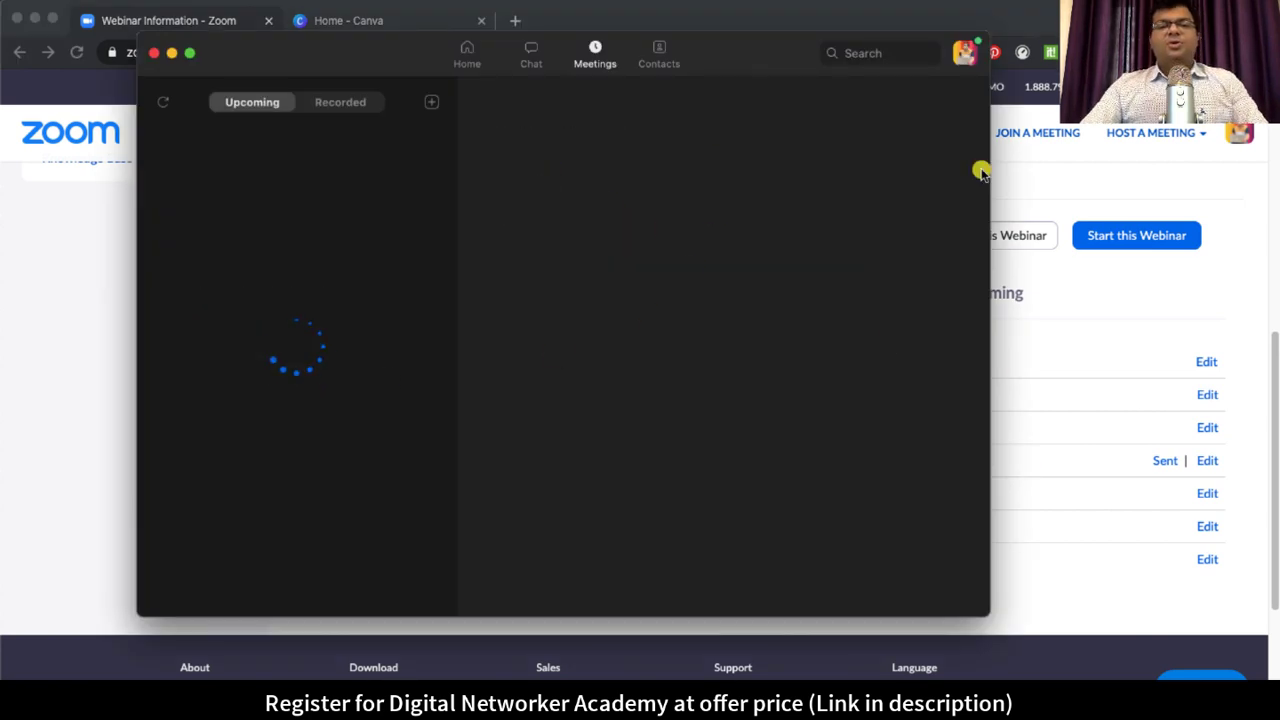
key("super+m")
scroll(737, 251, "up", 10)
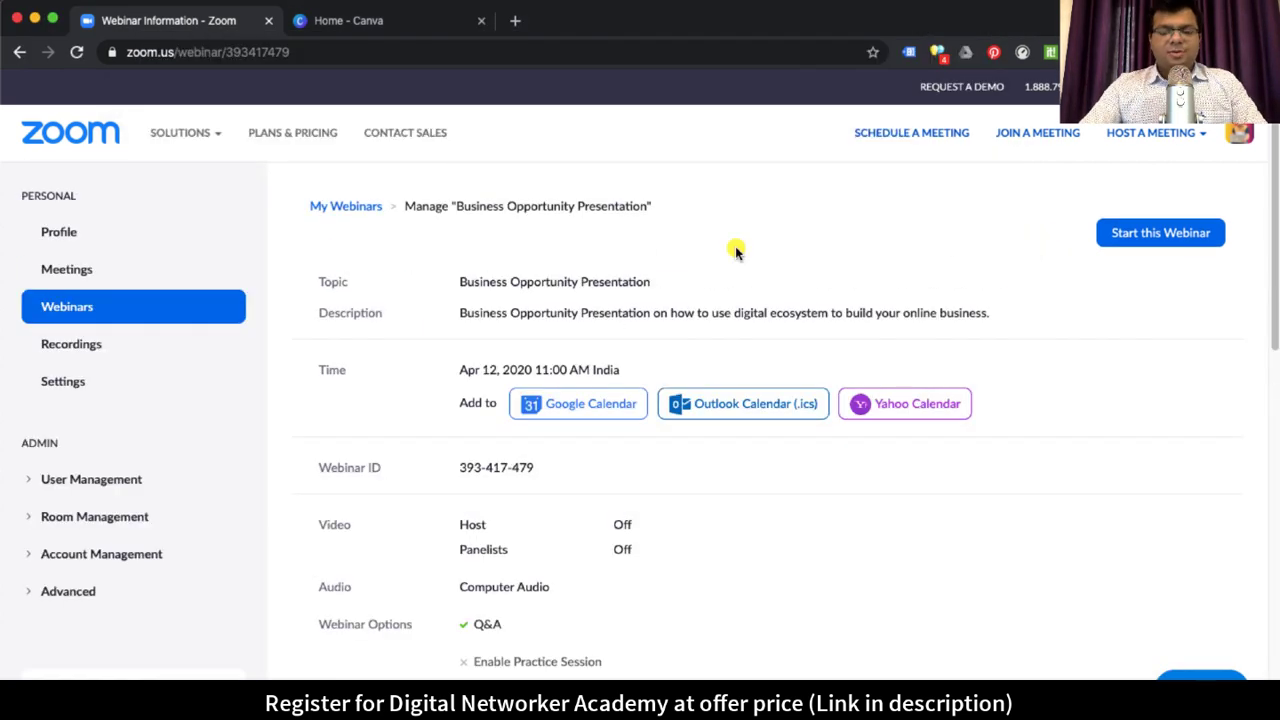
left_click_drag(524, 283, 666, 277)
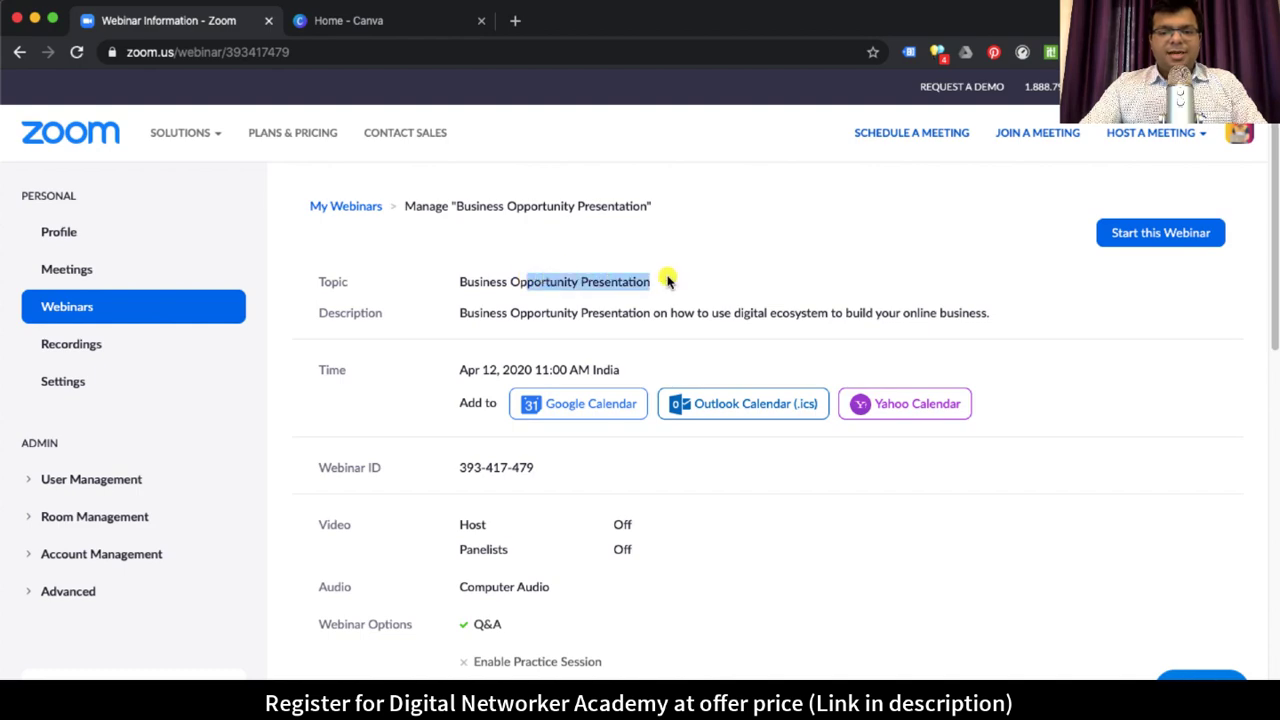
scroll(723, 486, "down", 10)
left_click(345, 225)
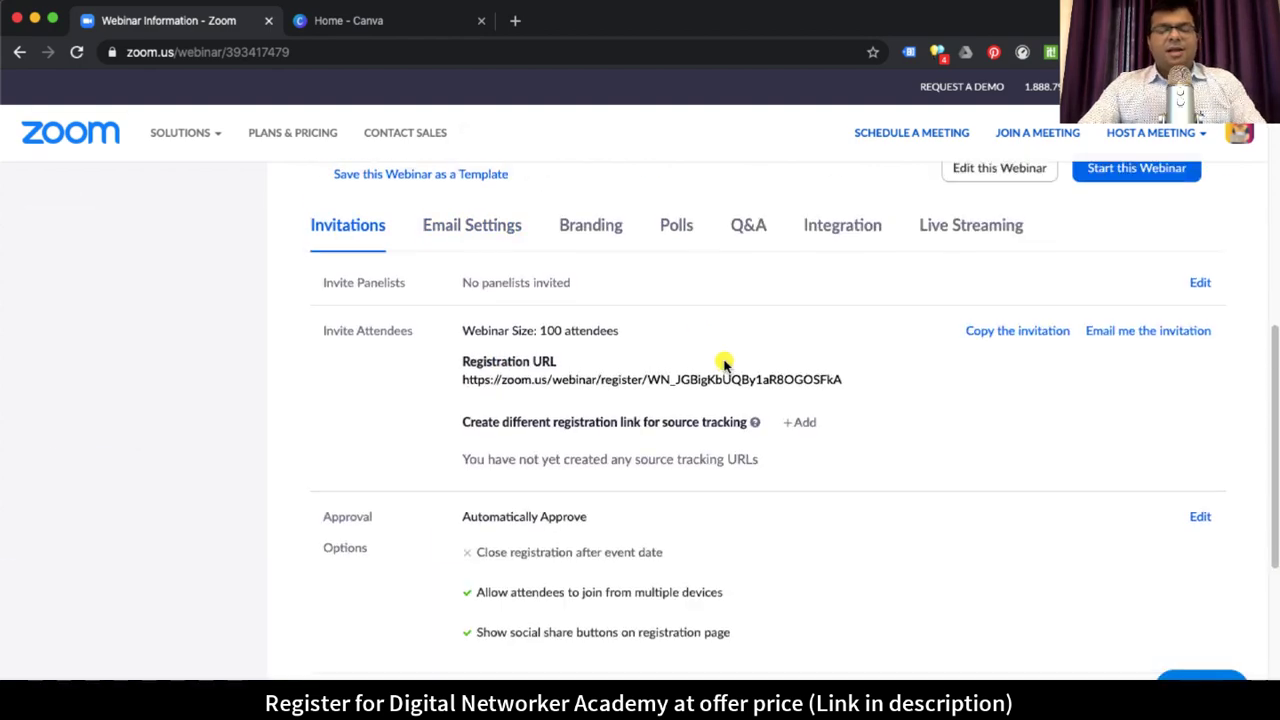
scroll(731, 366, "up", 10)
left_click(678, 281)
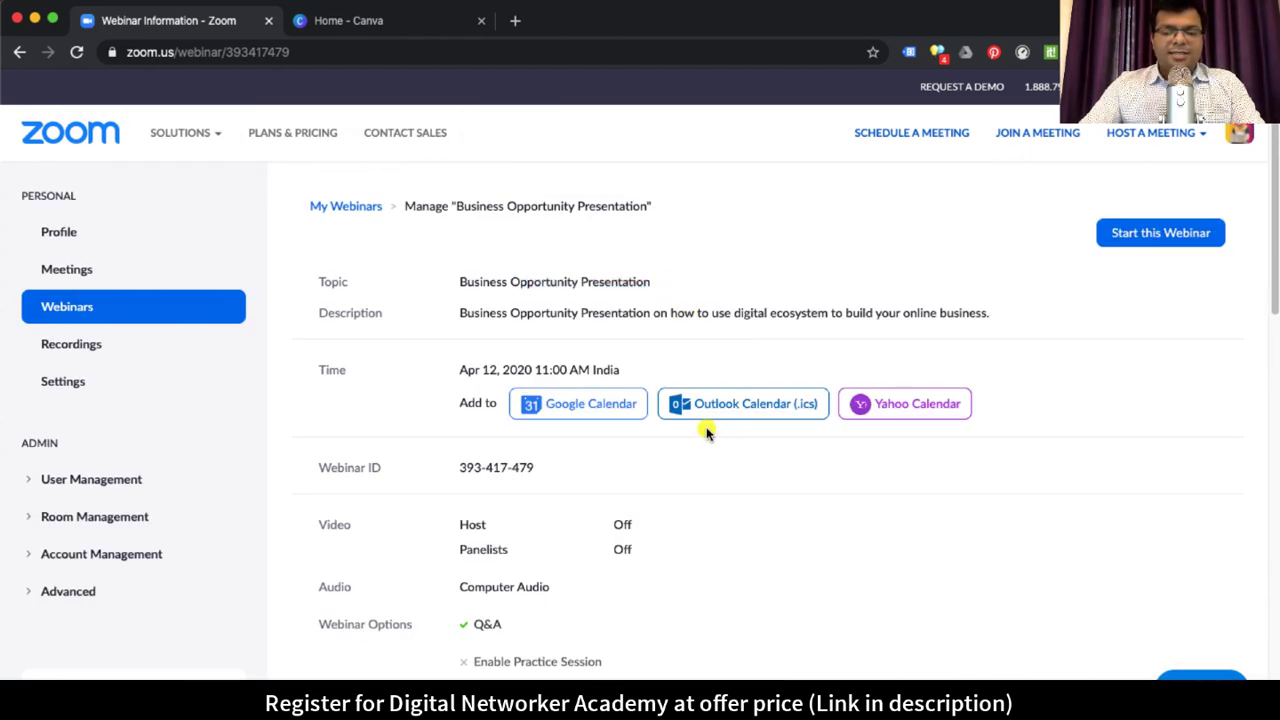
scroll(600, 520, "down", 1)
left_click_drag(461, 330, 640, 331)
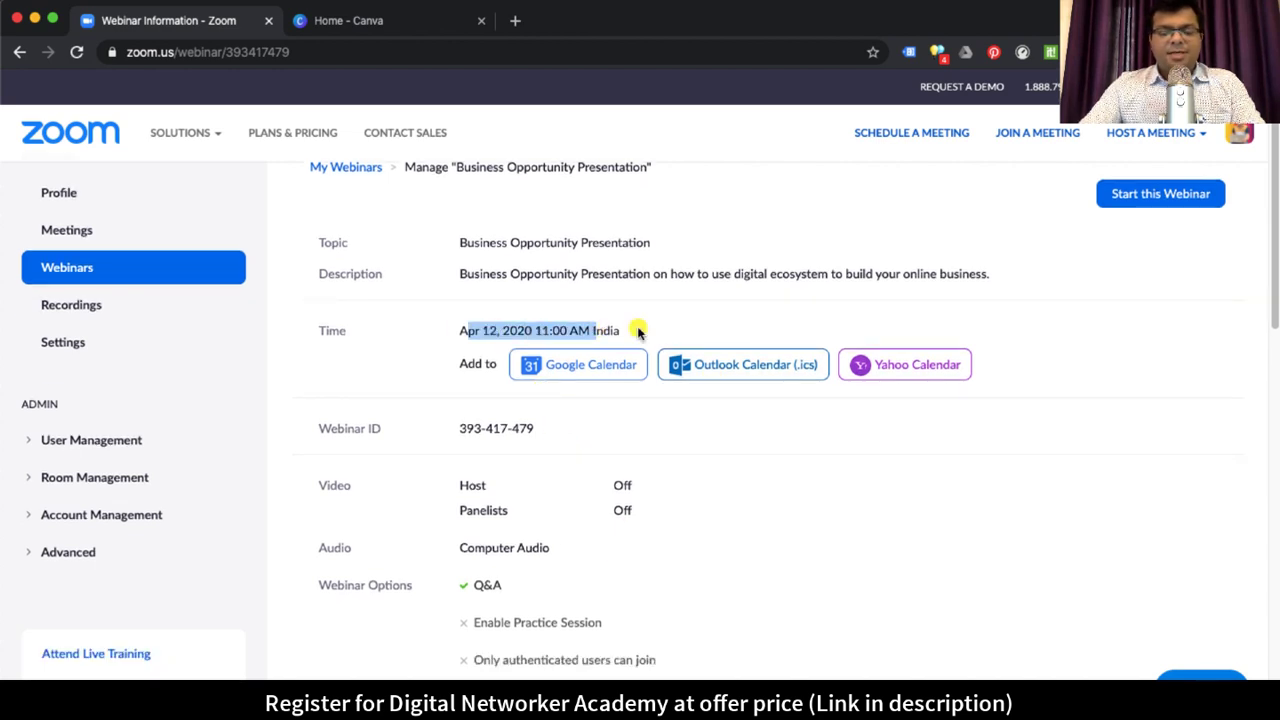
left_click(500, 331)
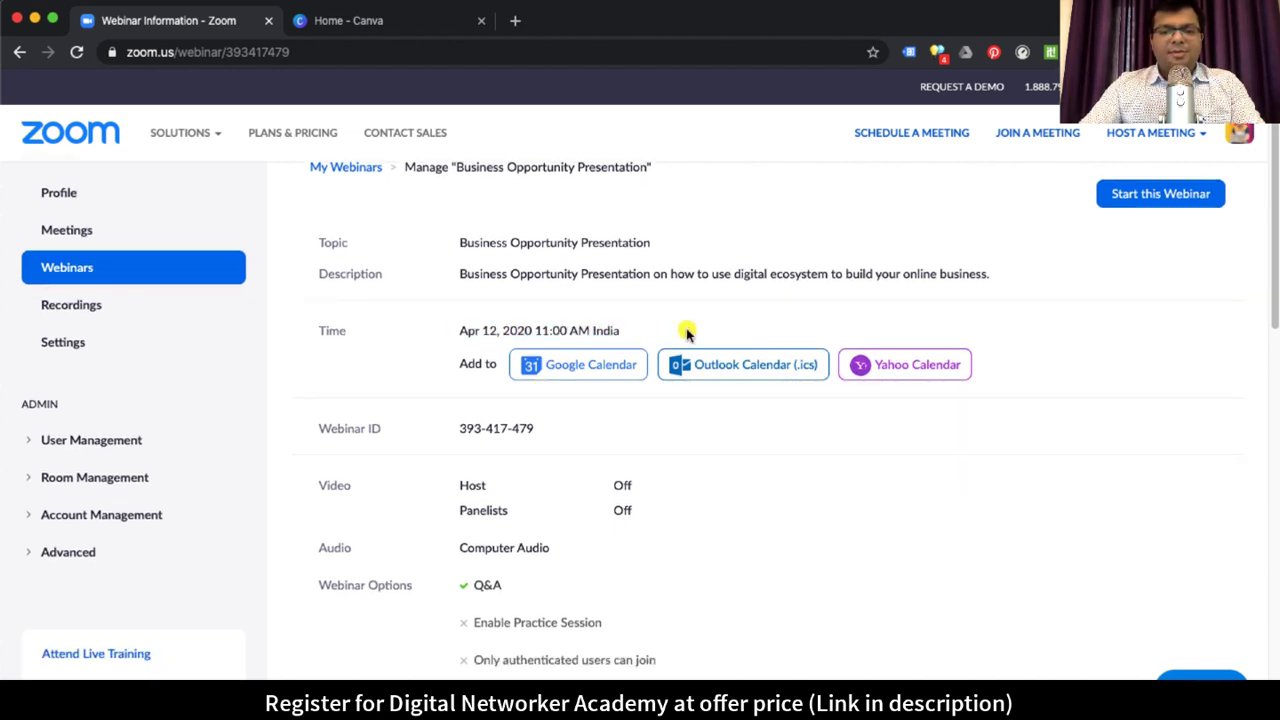
Step: In the Zoom app's Meetings list, select Business Opportunity Presentation and start it
key("super+Tab")
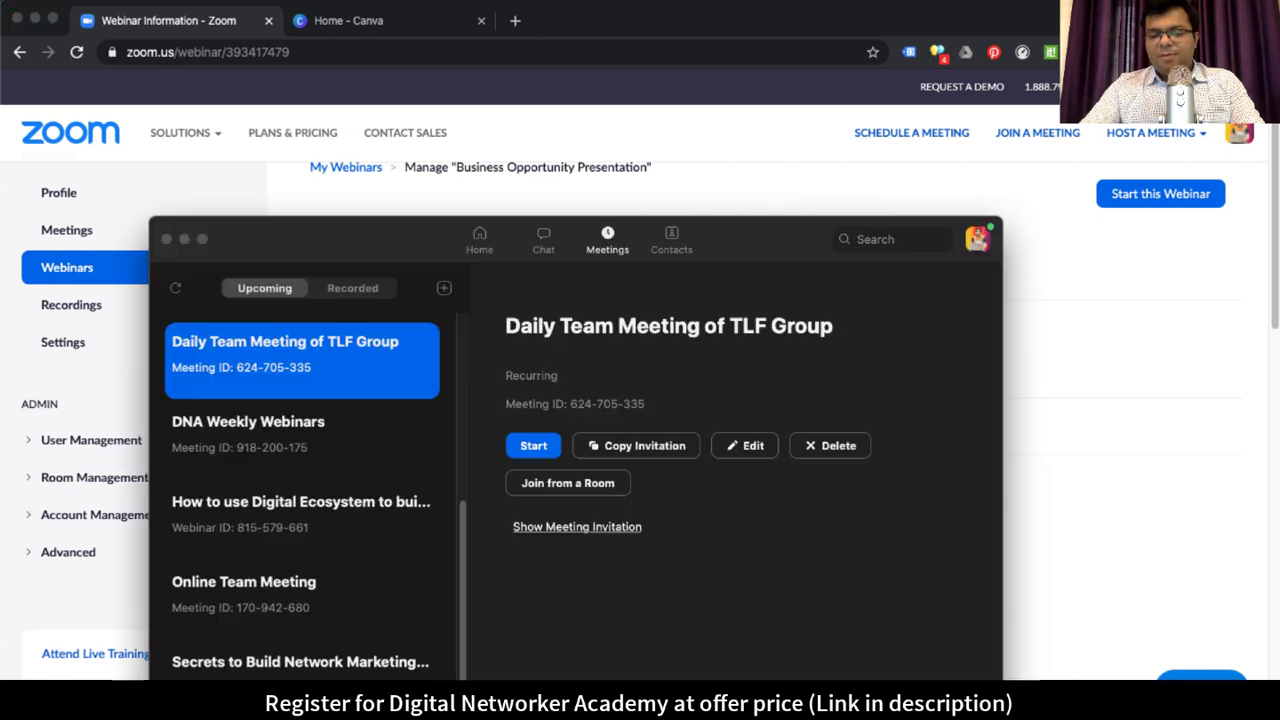
left_click_drag(405, 245, 437, 29)
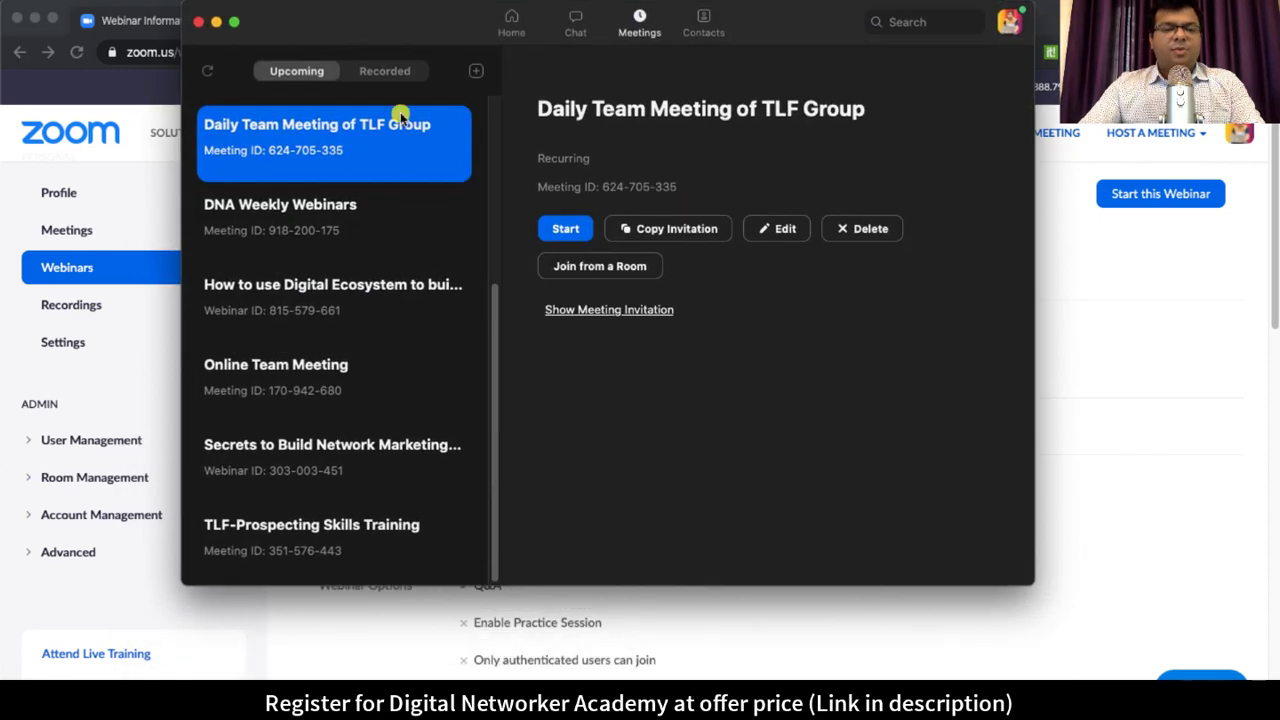
scroll(340, 170, "up", 5)
left_click(510, 38)
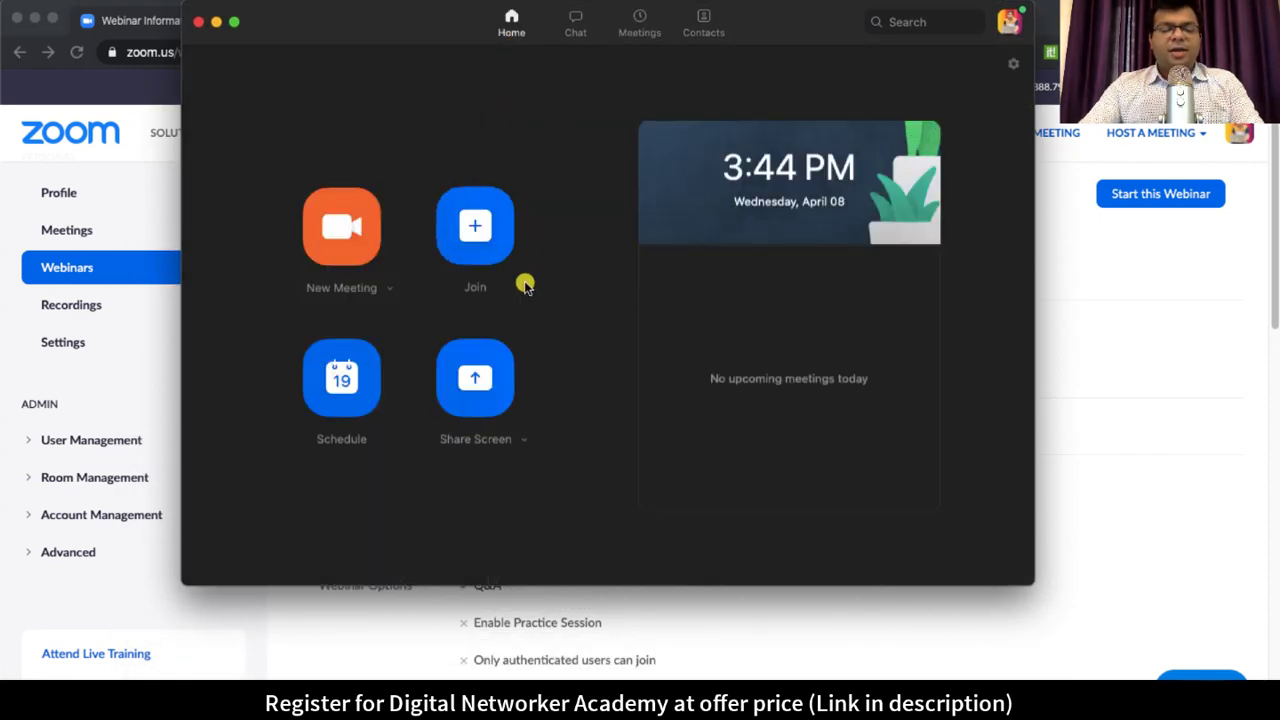
left_click(627, 30)
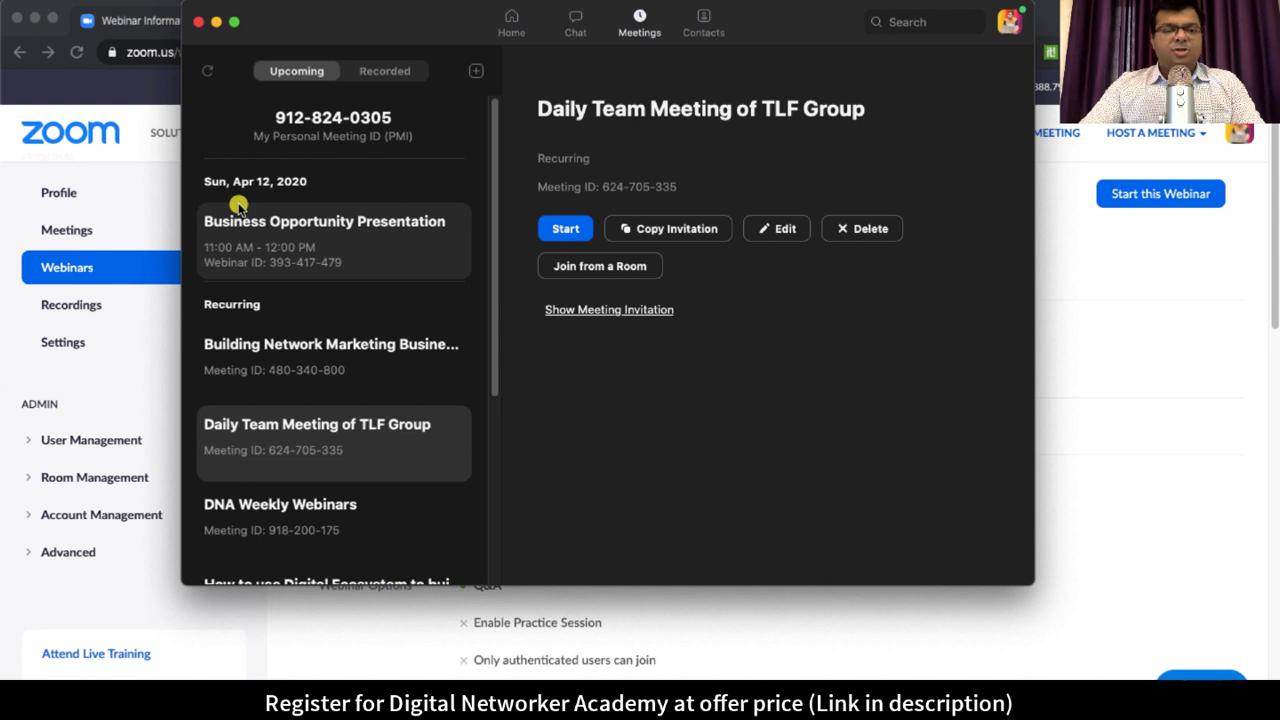
left_click(306, 254)
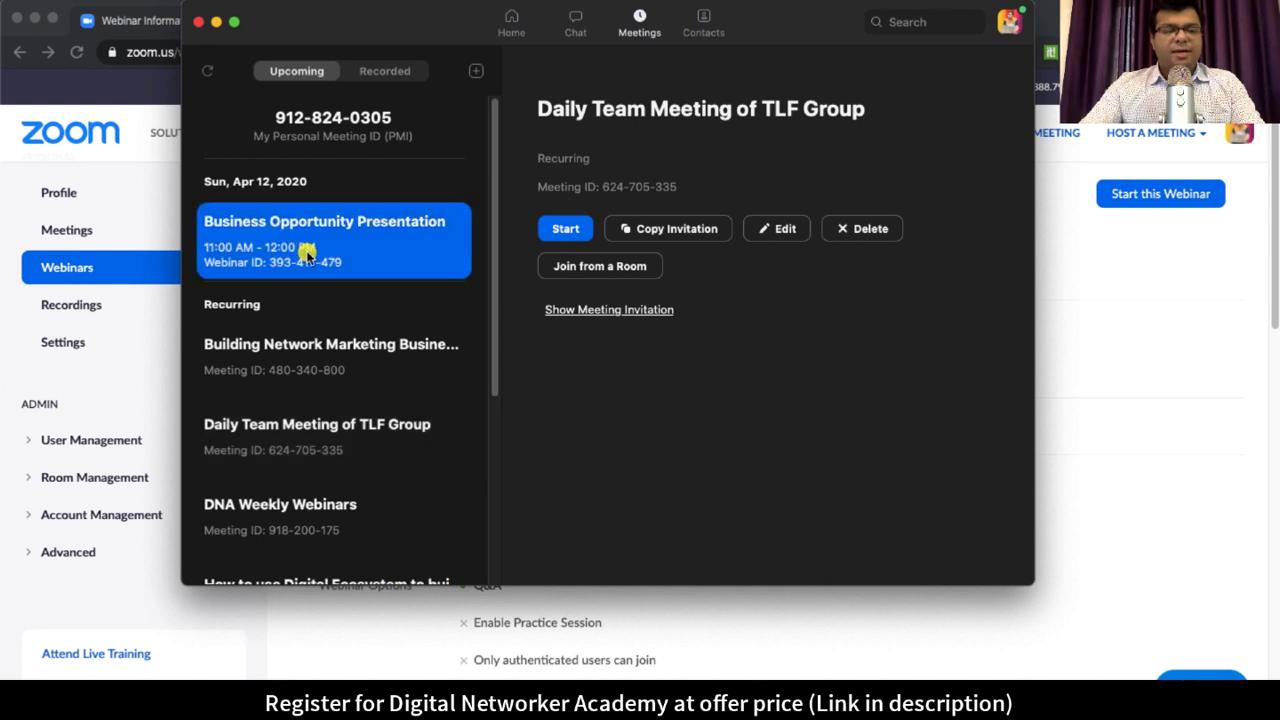
scroll(292, 462, "down", 5)
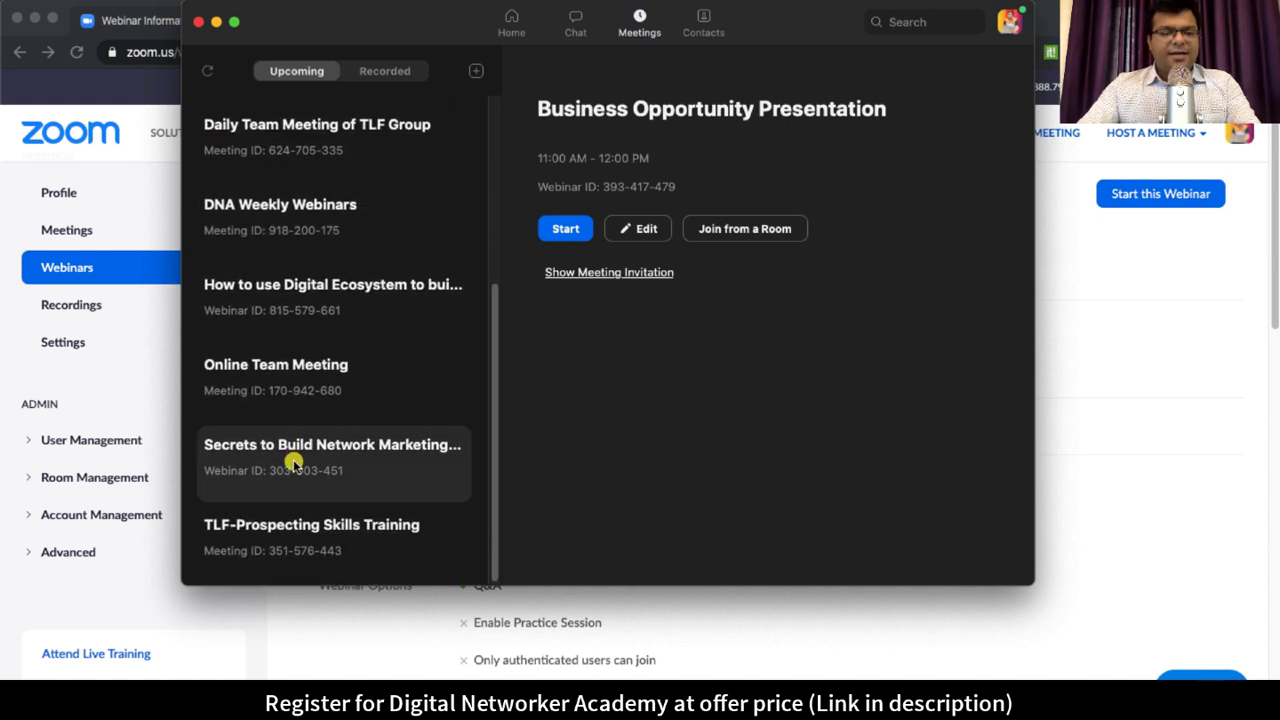
scroll(292, 462, "up", 5)
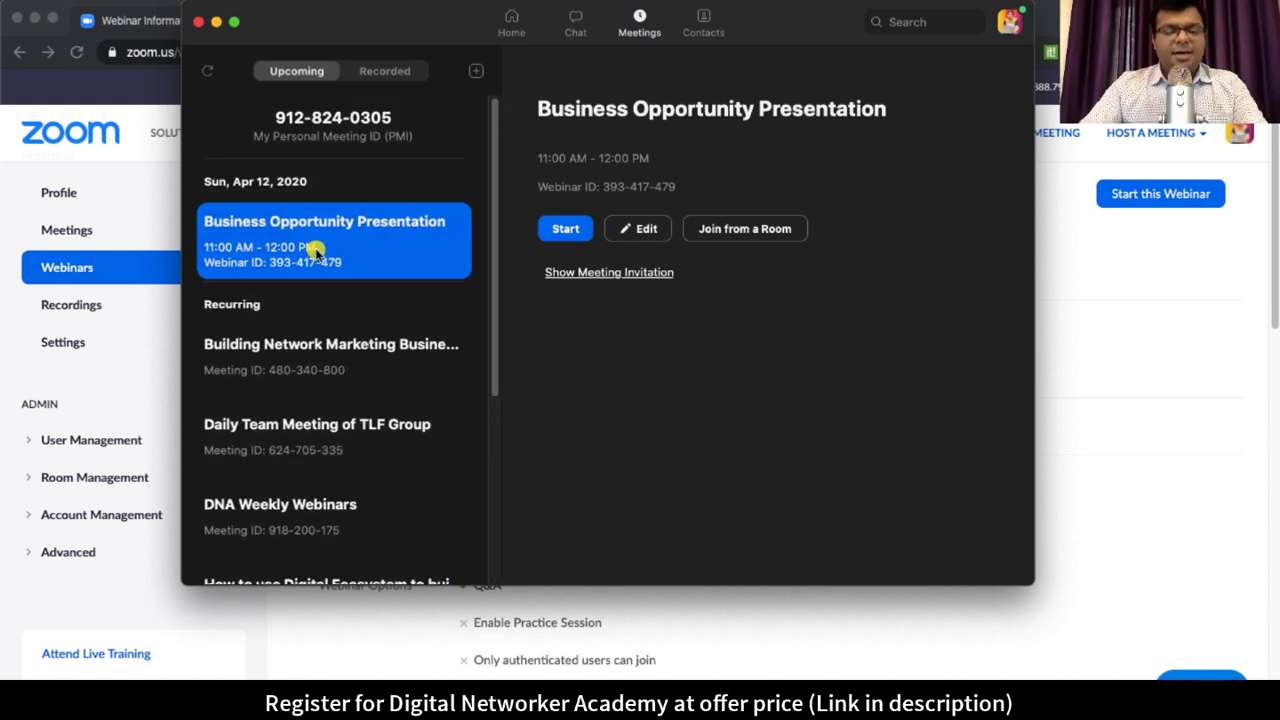
left_click(574, 228)
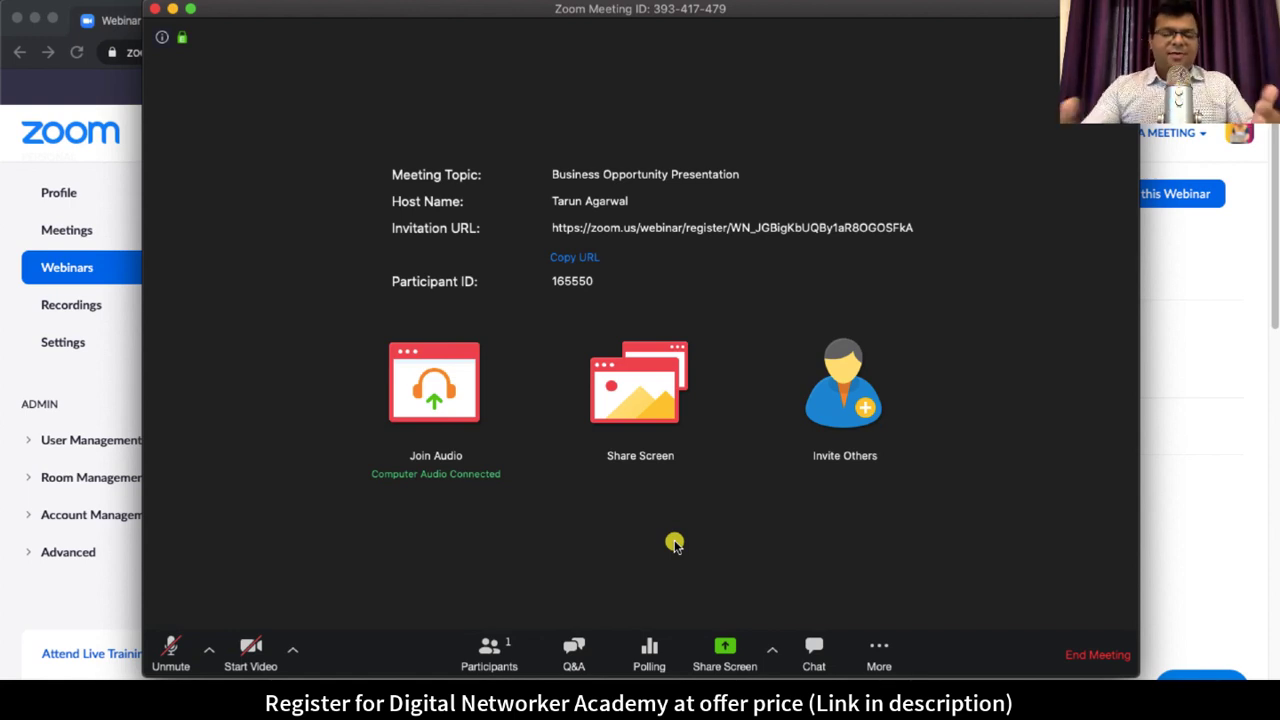
Step: Disable attendees' Raise Hand option from the Participants panel's More menu
left_click(489, 652)
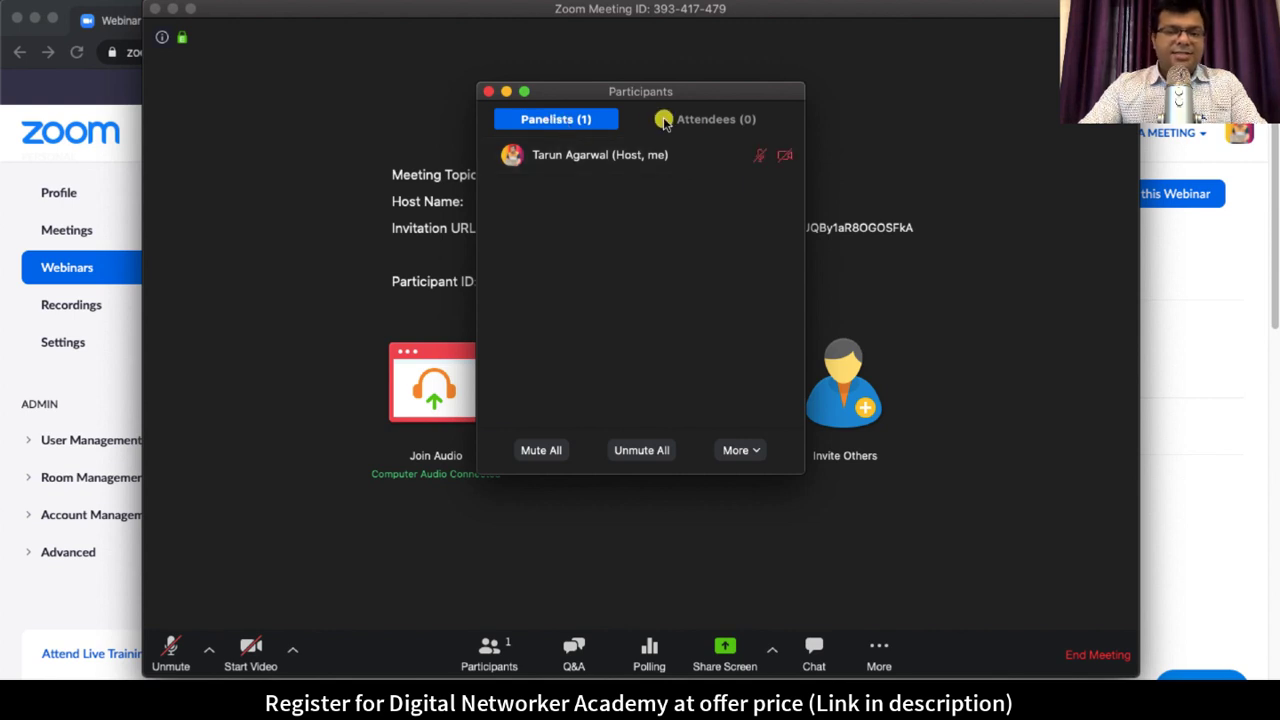
left_click(730, 120)
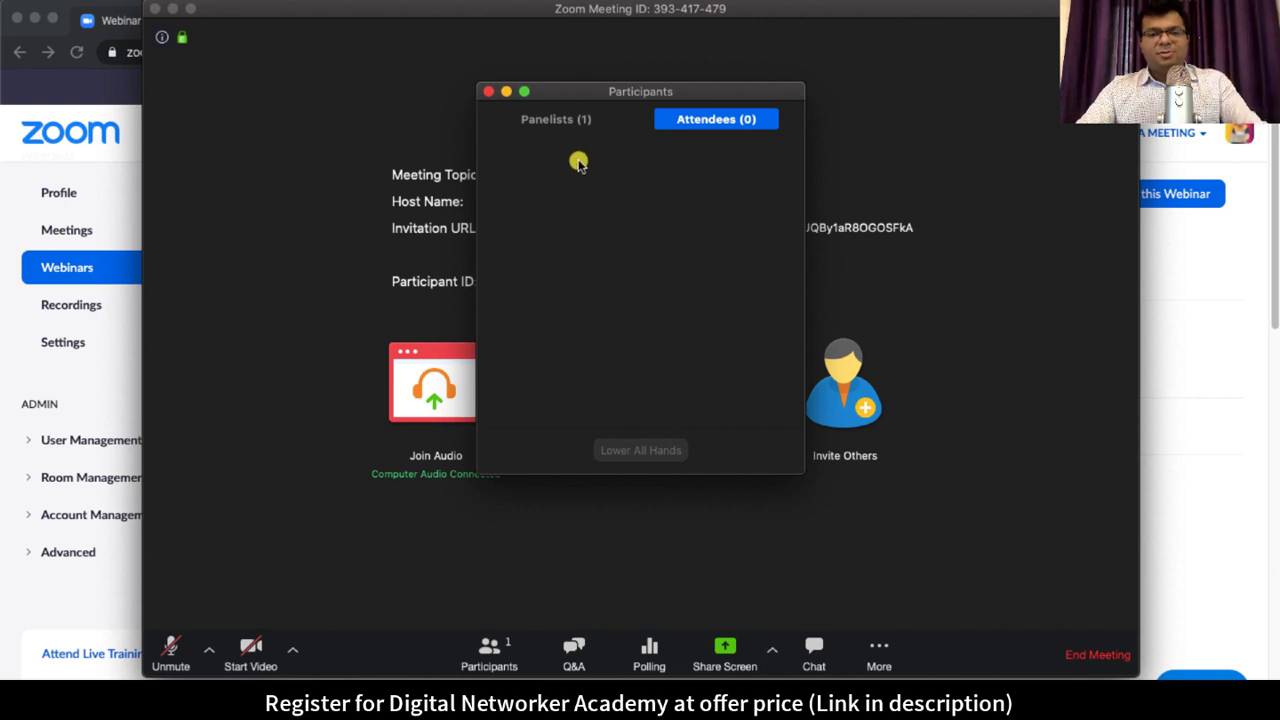
left_click(571, 121)
left_click(757, 452)
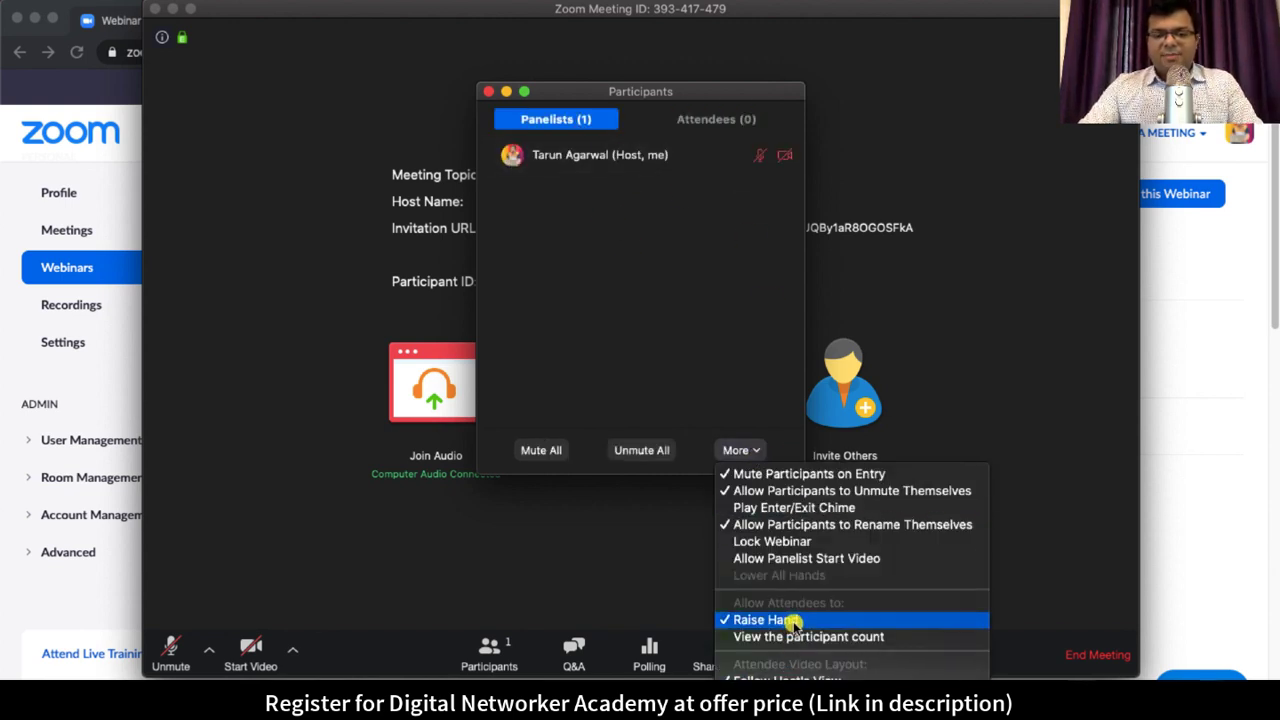
left_click(790, 621)
Step: Confirm the Raise Hand change, close the Participants panel, and open Polling showing an empty Poll 1
left_click(748, 450)
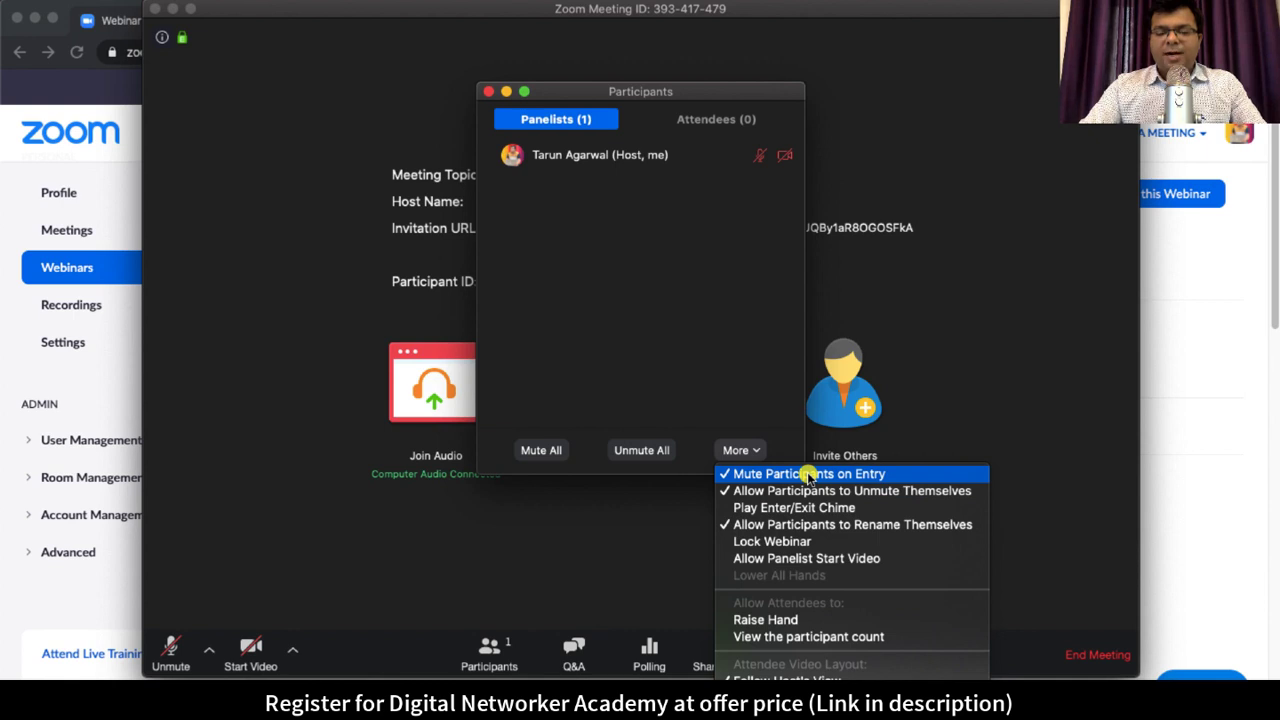
scroll(860, 590, "down", 1)
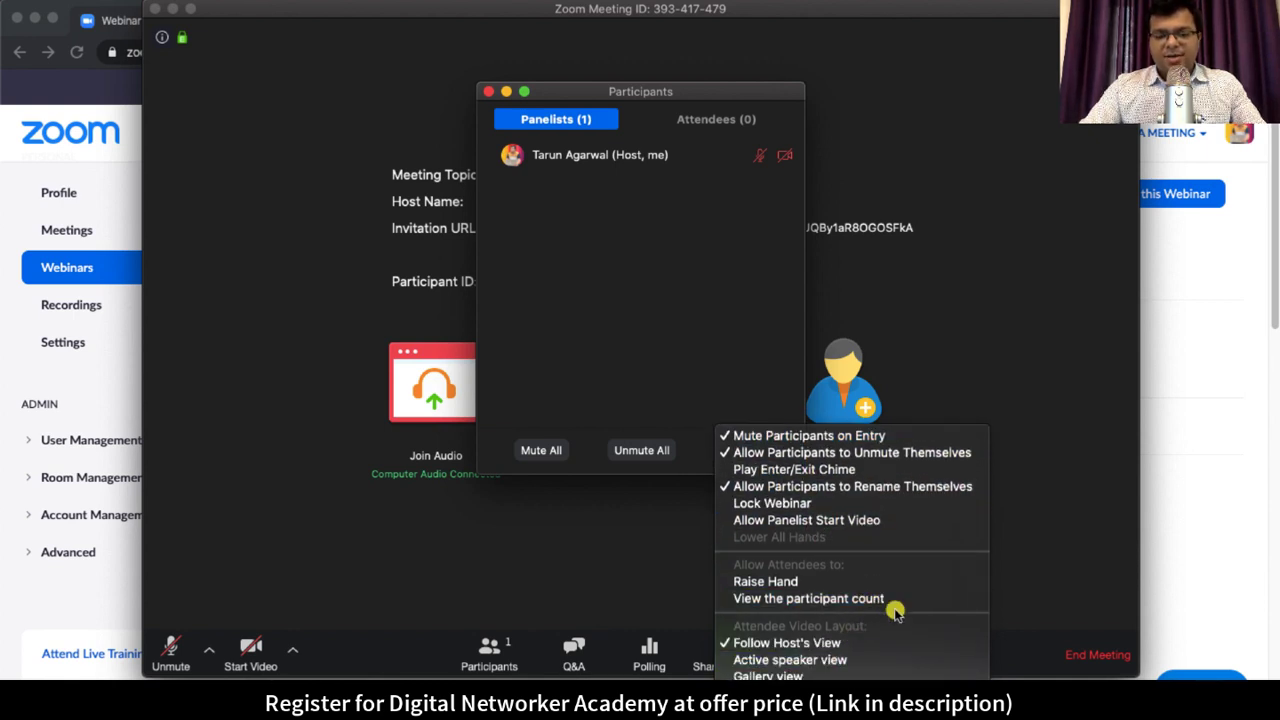
left_click(624, 304)
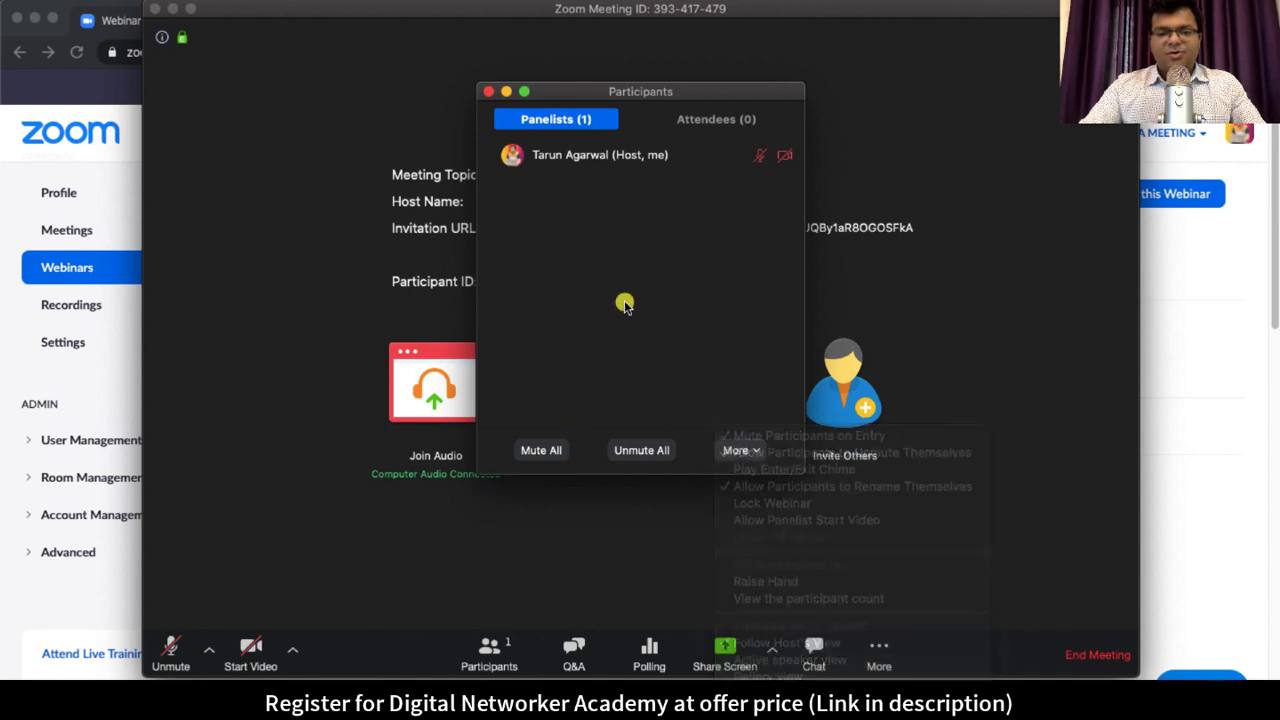
left_click(706, 112)
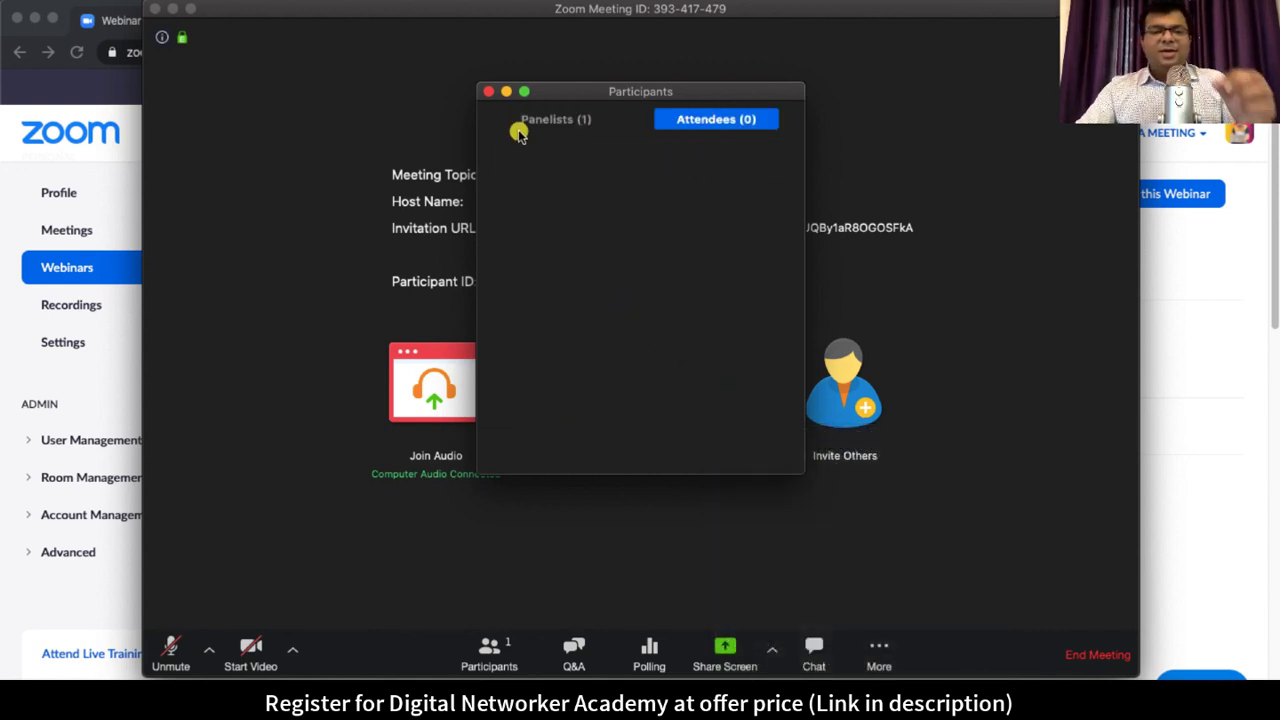
left_click(488, 91)
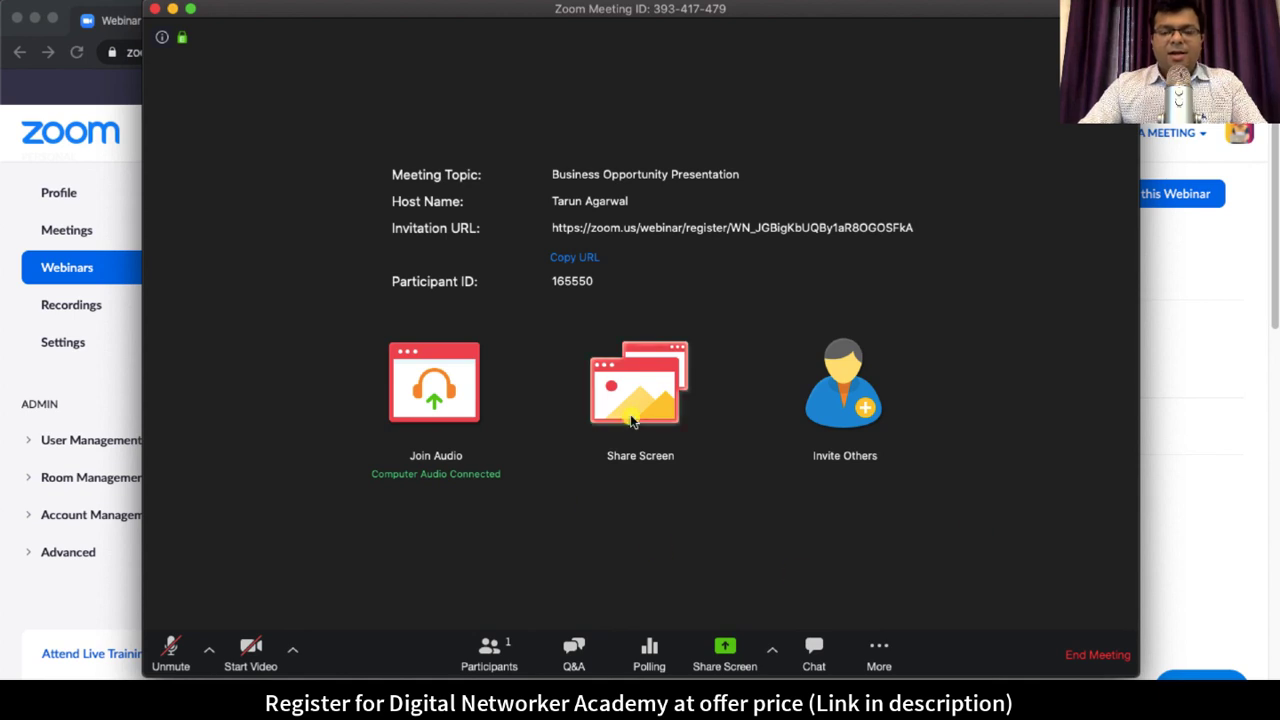
left_click(650, 655)
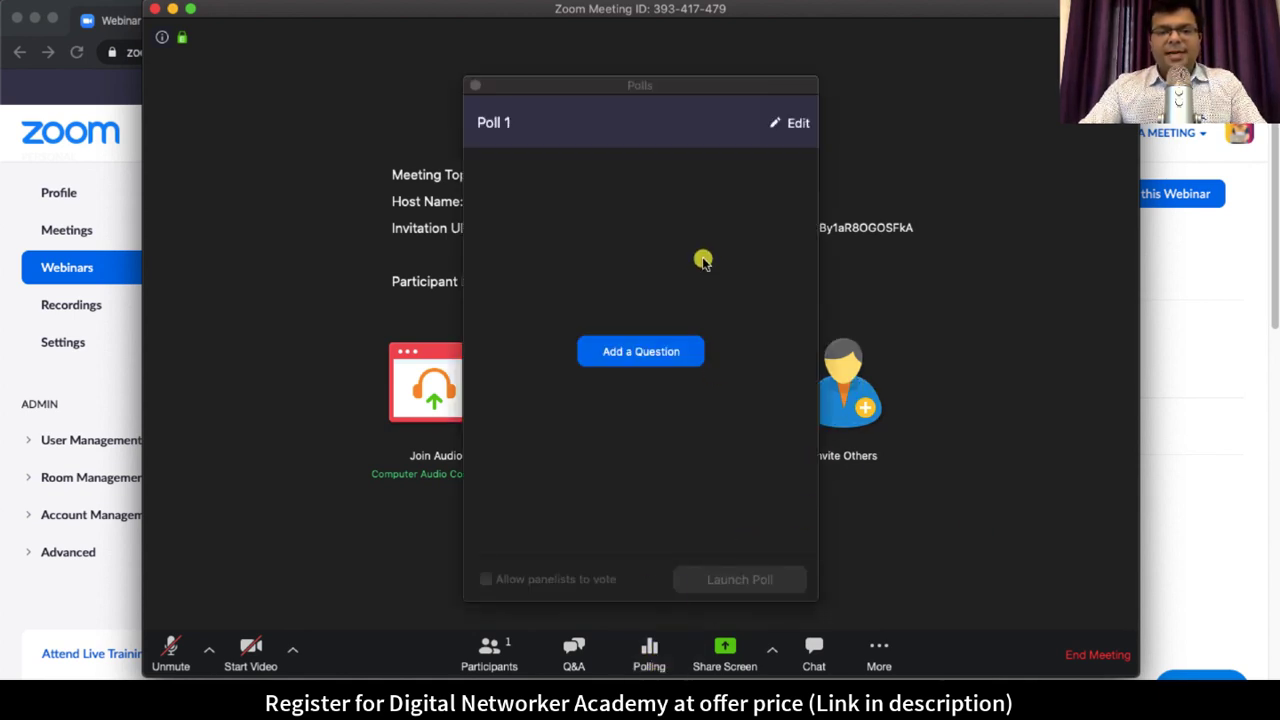
Step: Close the Polls window and return to the webinar page in the browser
left_click(475, 85)
left_click(1240, 370)
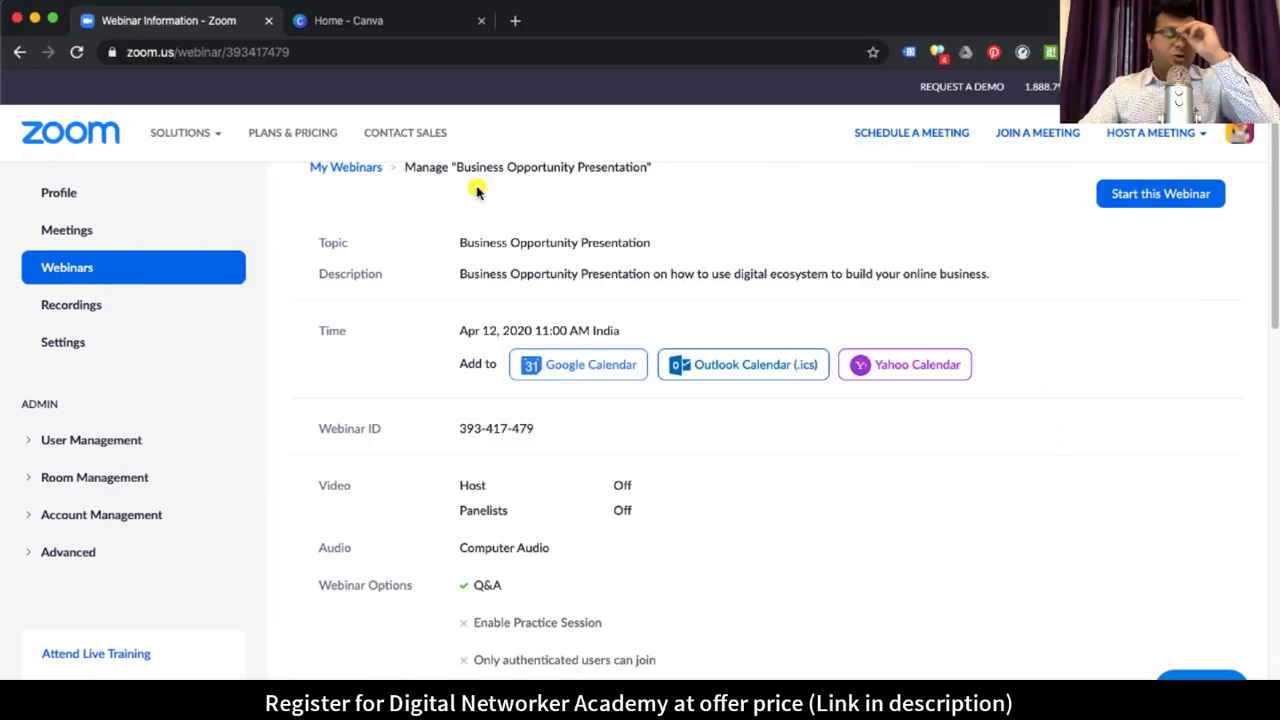
left_click(295, 51)
left_click(706, 243)
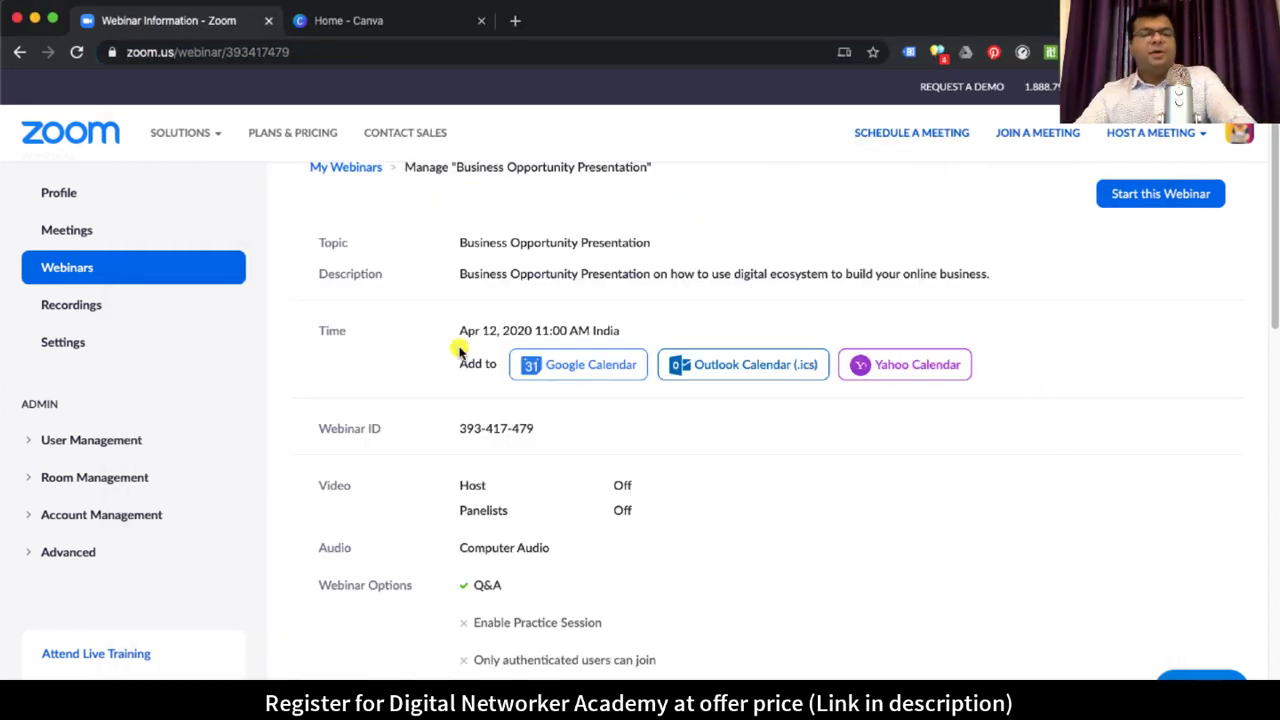
scroll(771, 471, "down", 10)
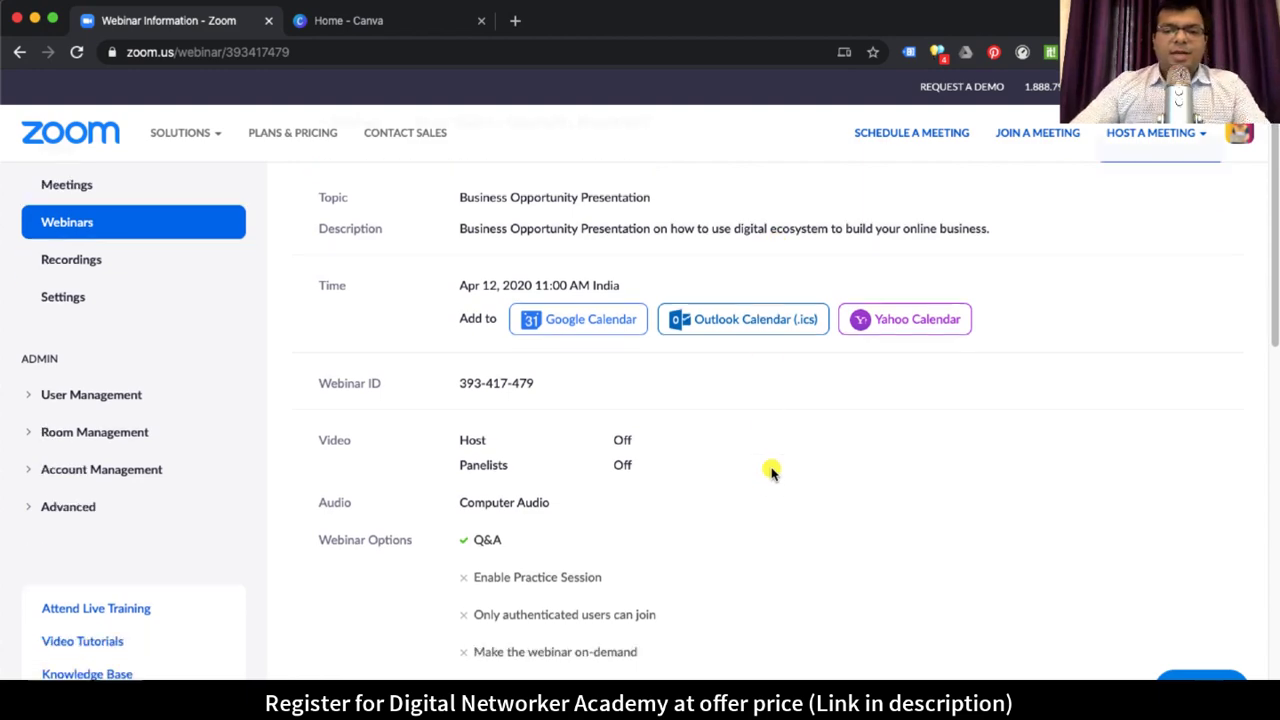
scroll(767, 453, "up", 5)
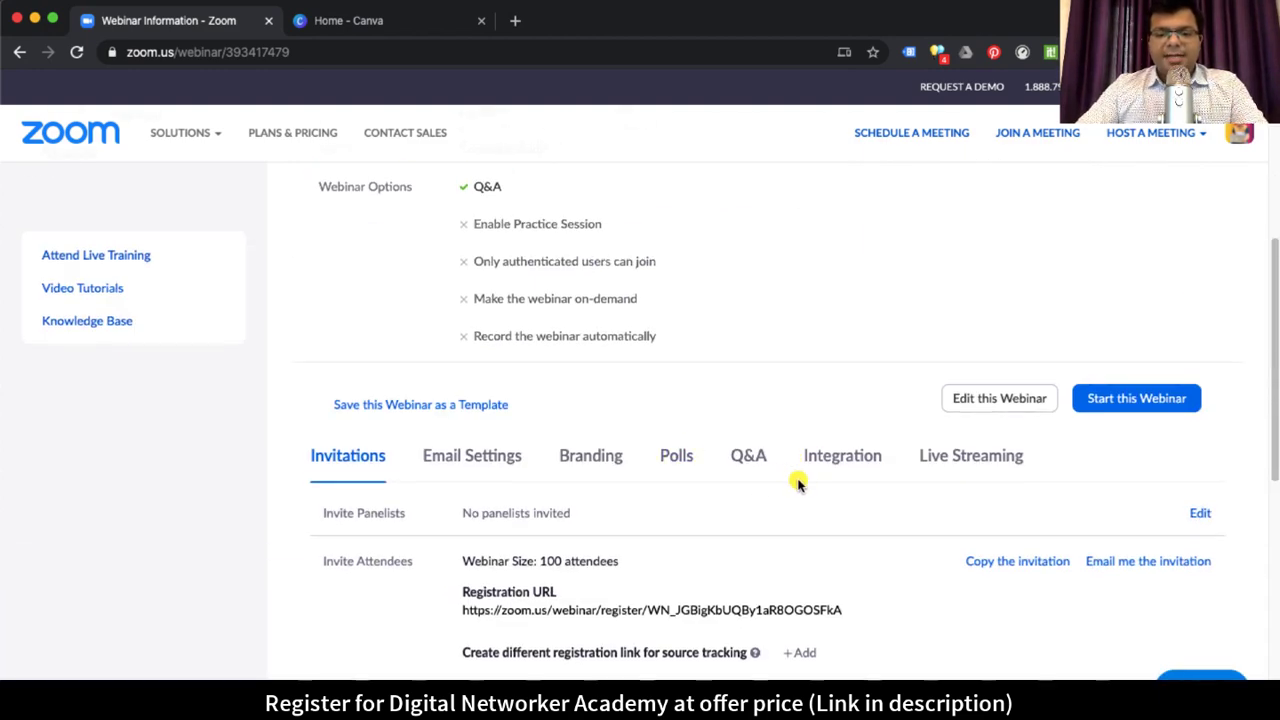
scroll(782, 462, "down", 1)
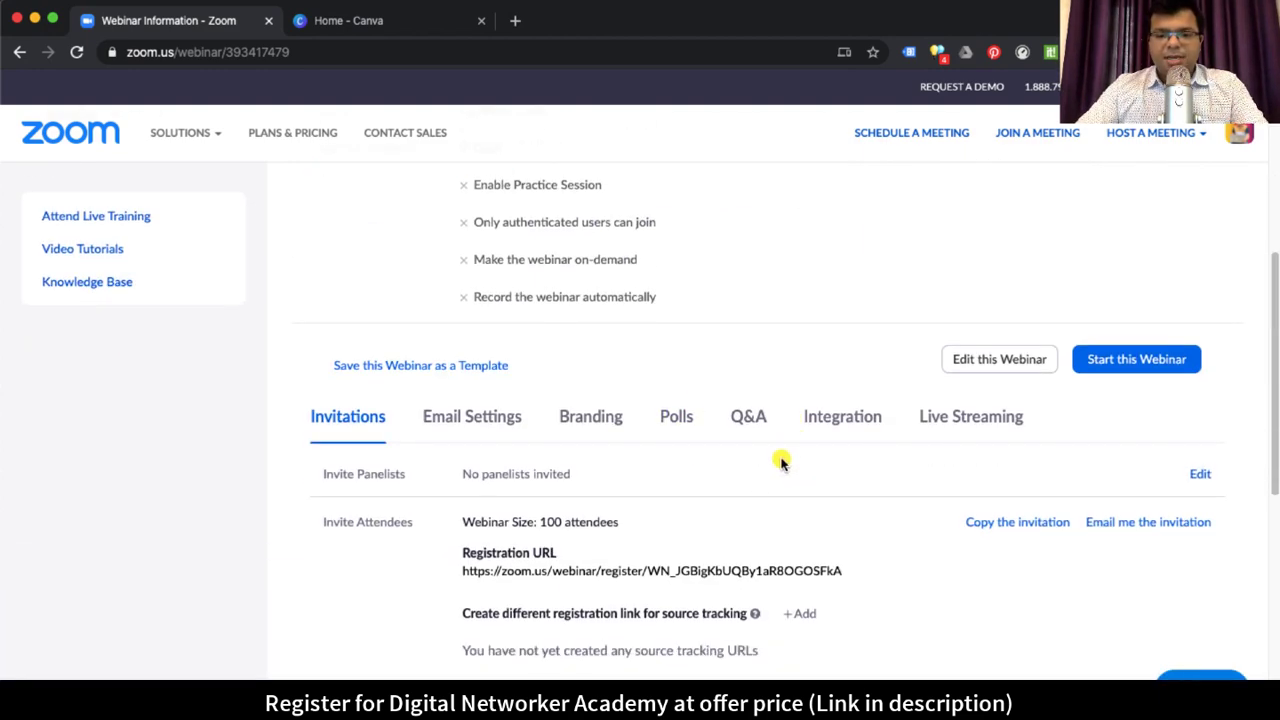
Step: Go to the webinar's empty Polls tab and start adding a new poll
left_click(676, 418)
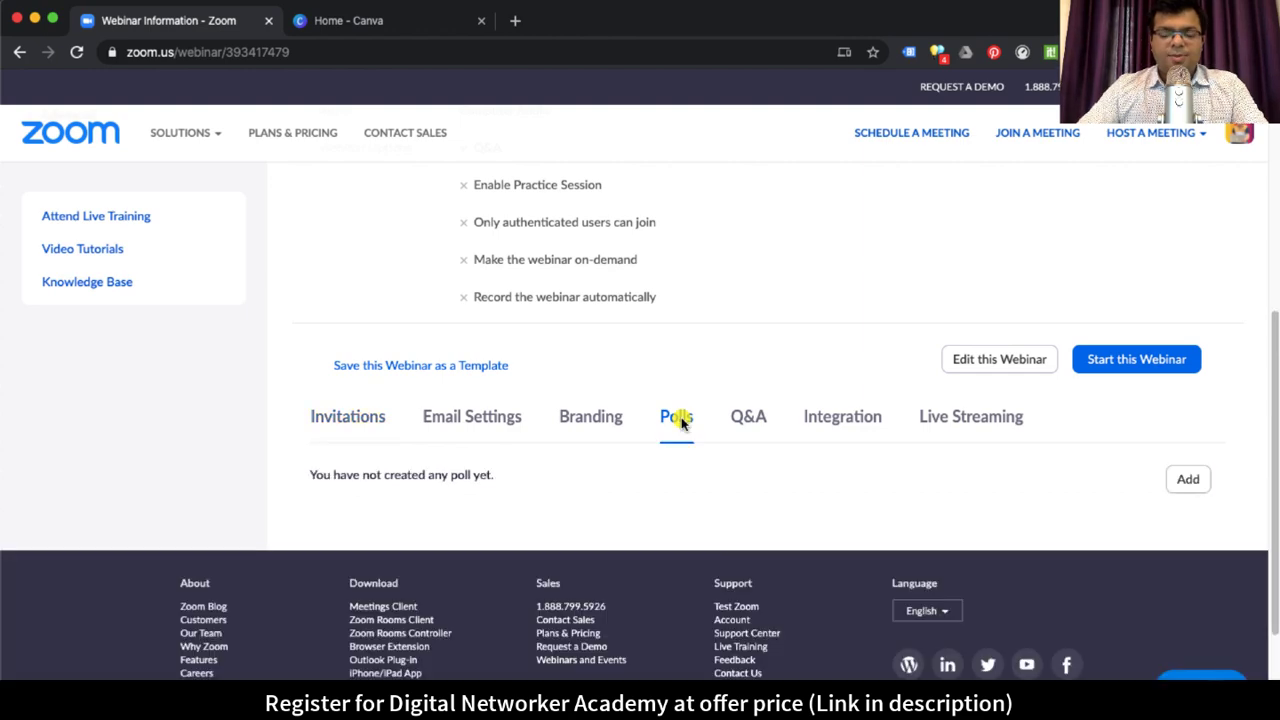
left_click_drag(323, 471, 524, 468)
left_click(524, 468)
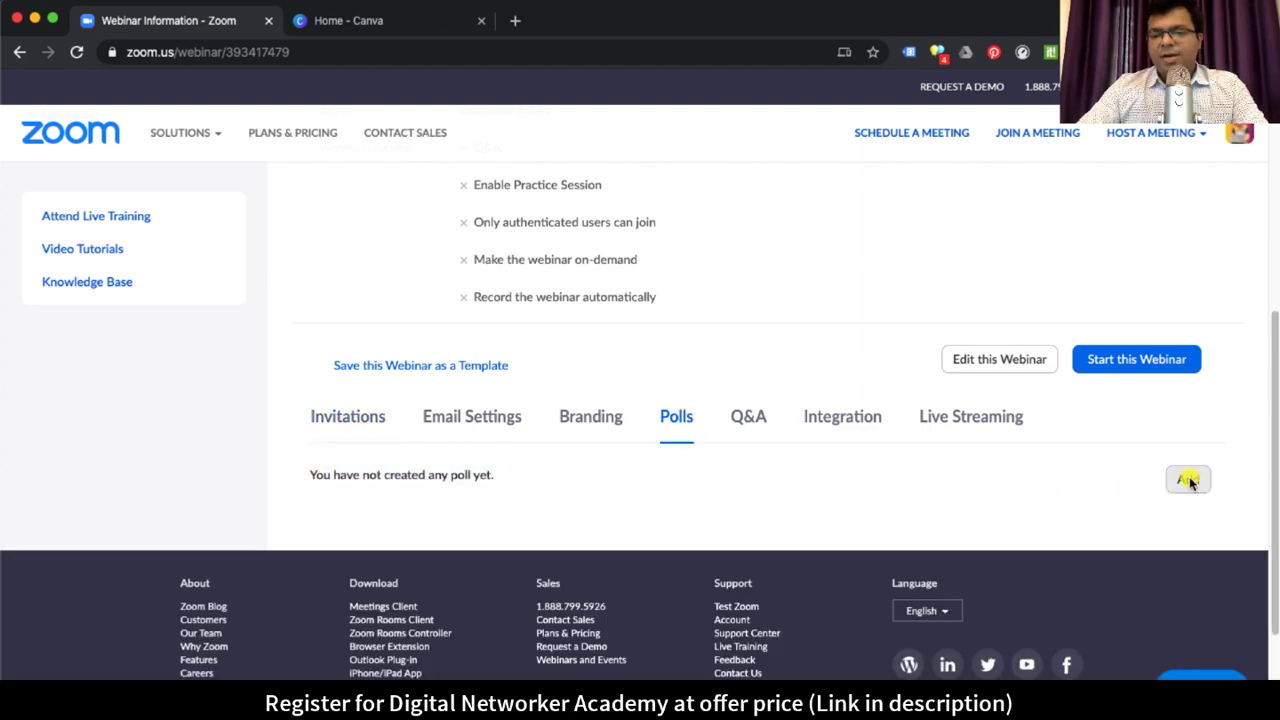
left_click(1188, 479)
Step: Title the poll 'How many times have you attended my webinar' and enter the question 'How many times have you attended my live webinars?'
left_click(540, 227)
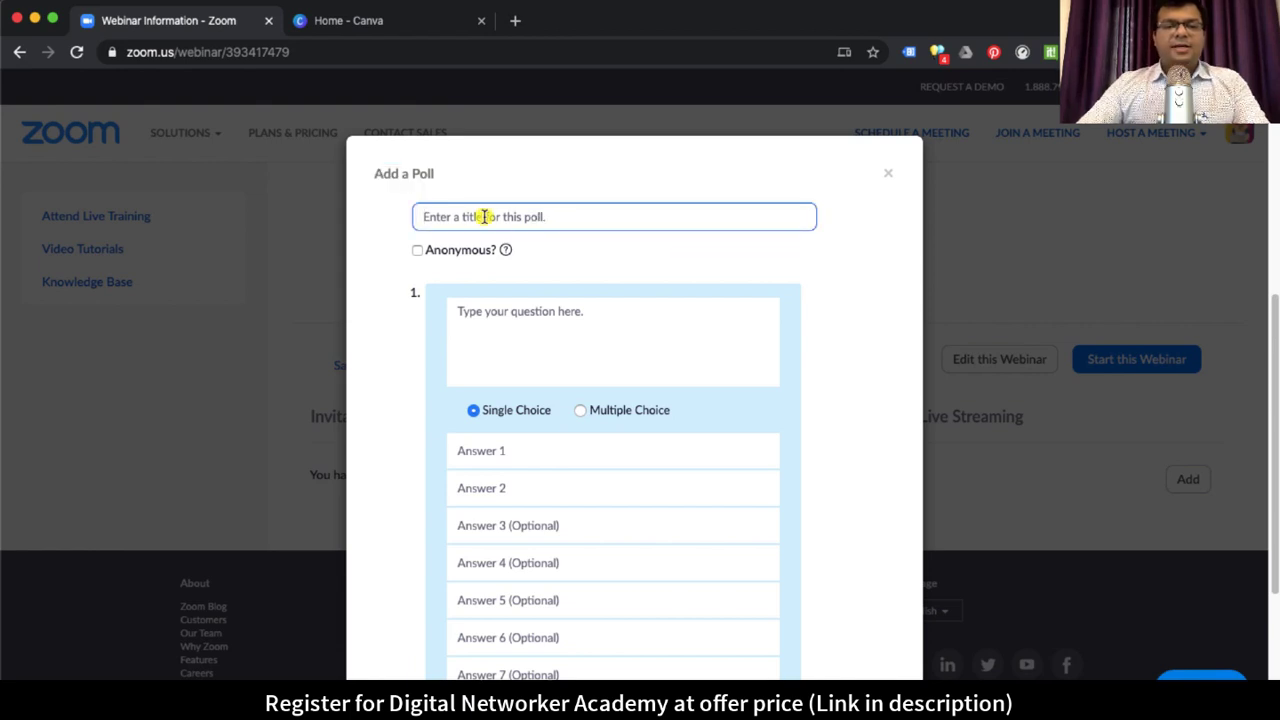
left_click(440, 185)
left_click(481, 212)
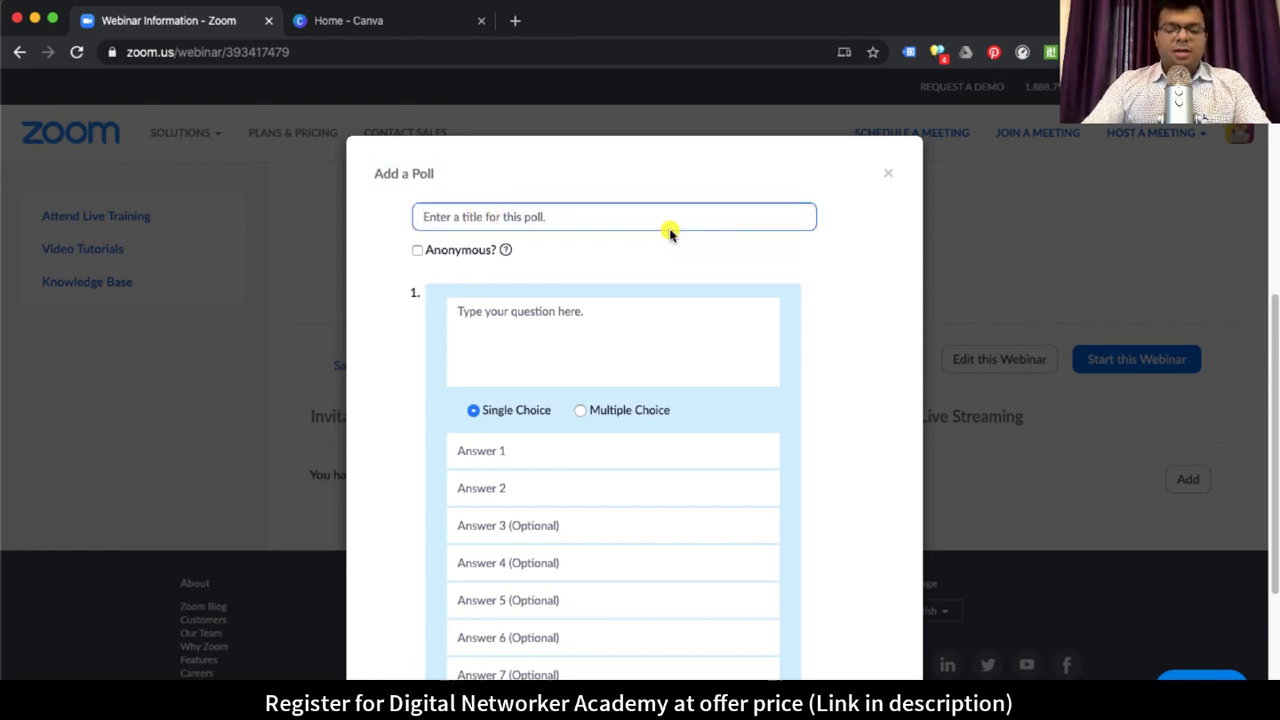
type("How")
key("BackSpace")
key("BackSpace")
key("BackSpace")
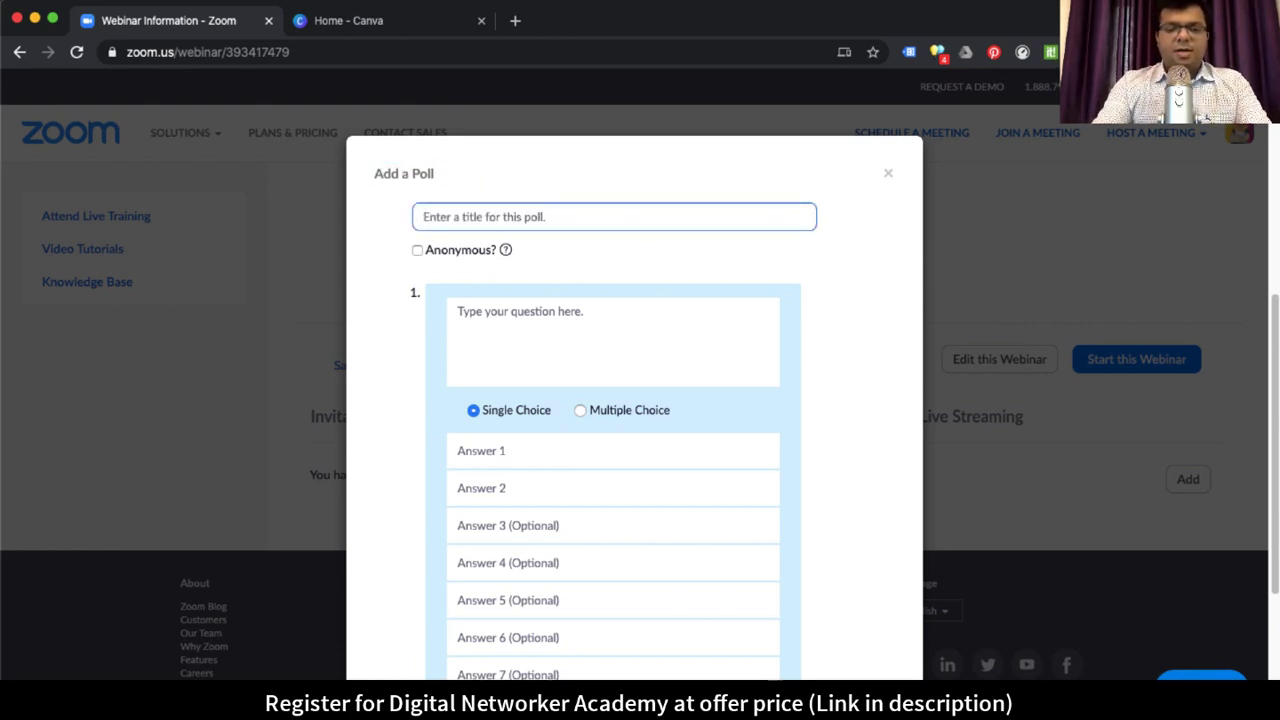
type("How many times have you a")
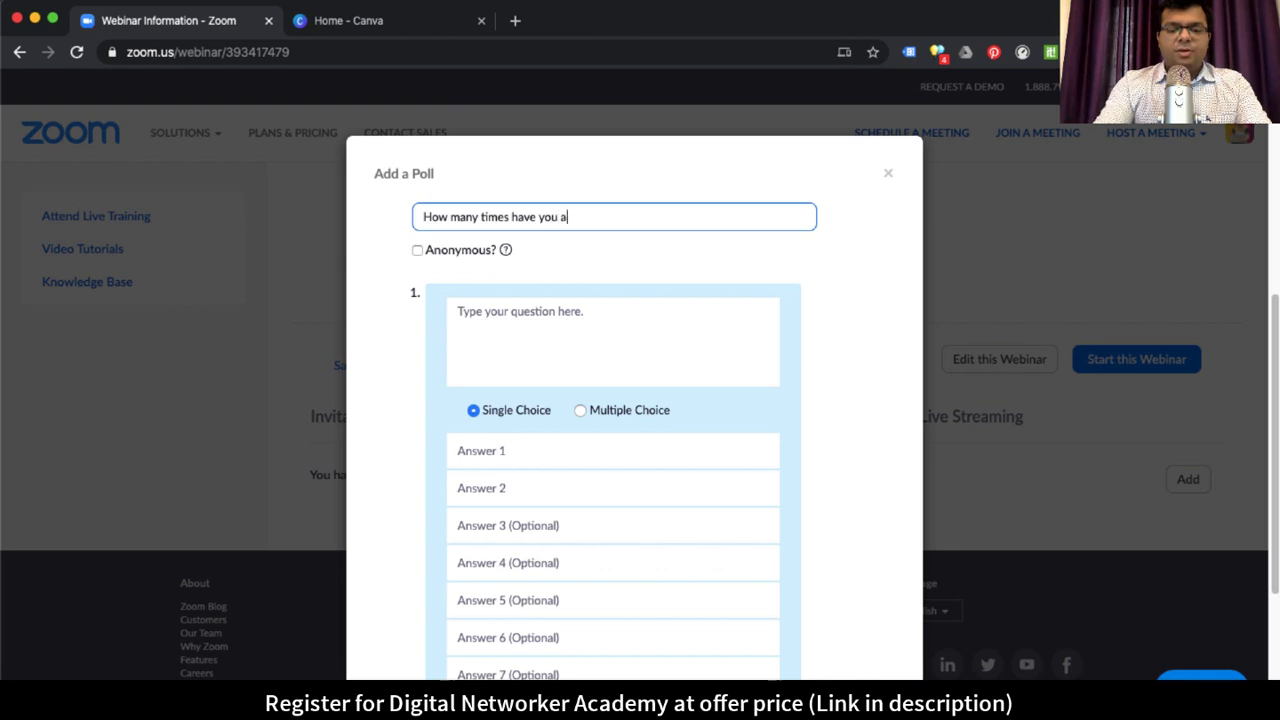
type("ttended my webinar?")
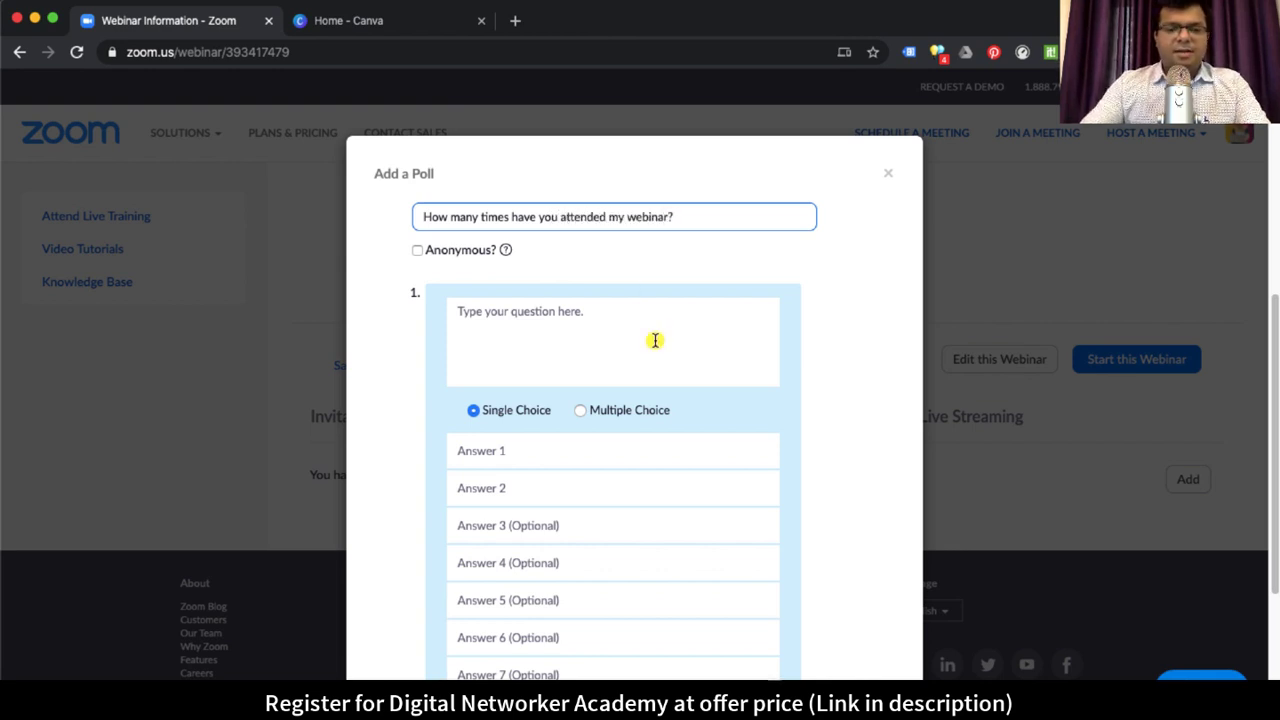
left_click(522, 336)
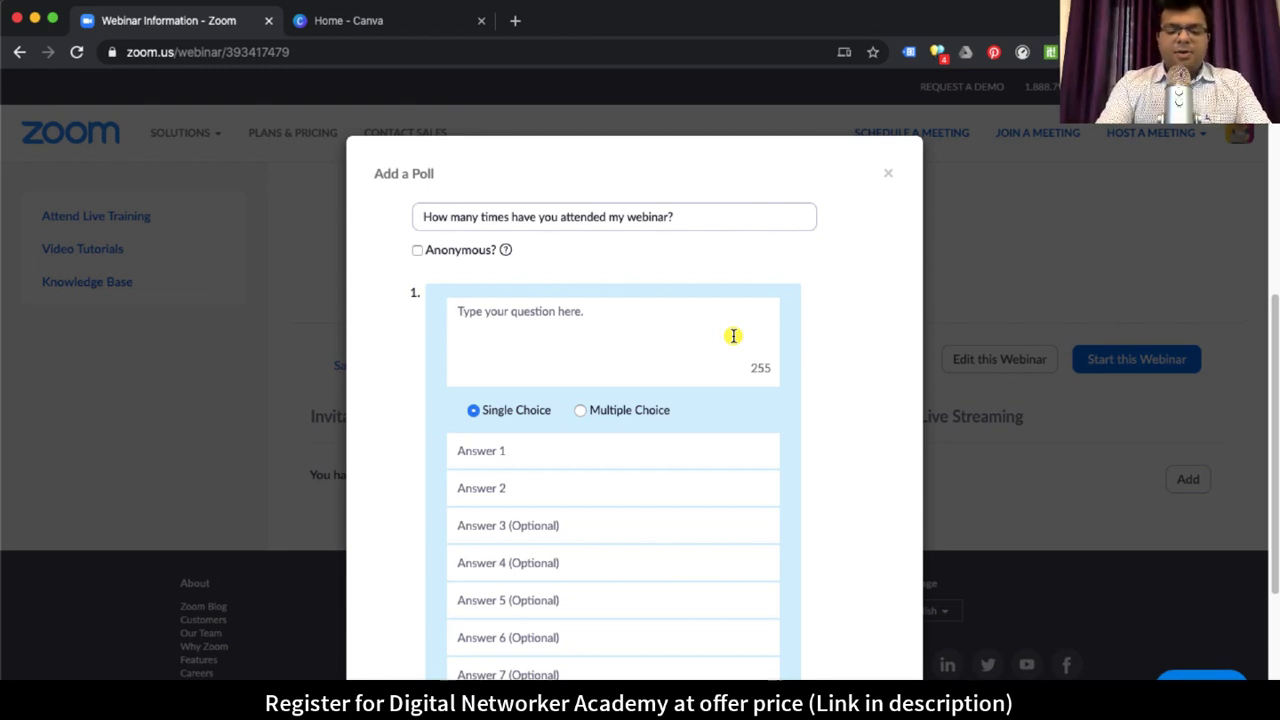
type("How many t")
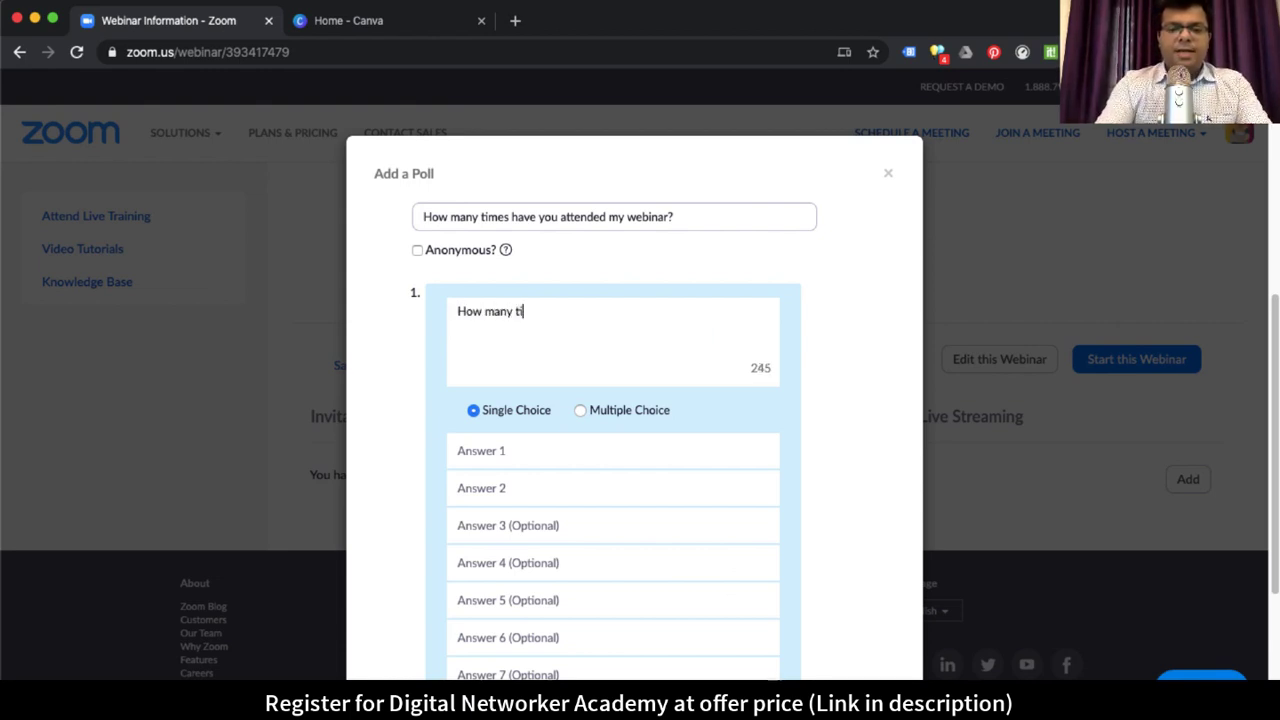
type("imes have you atte")
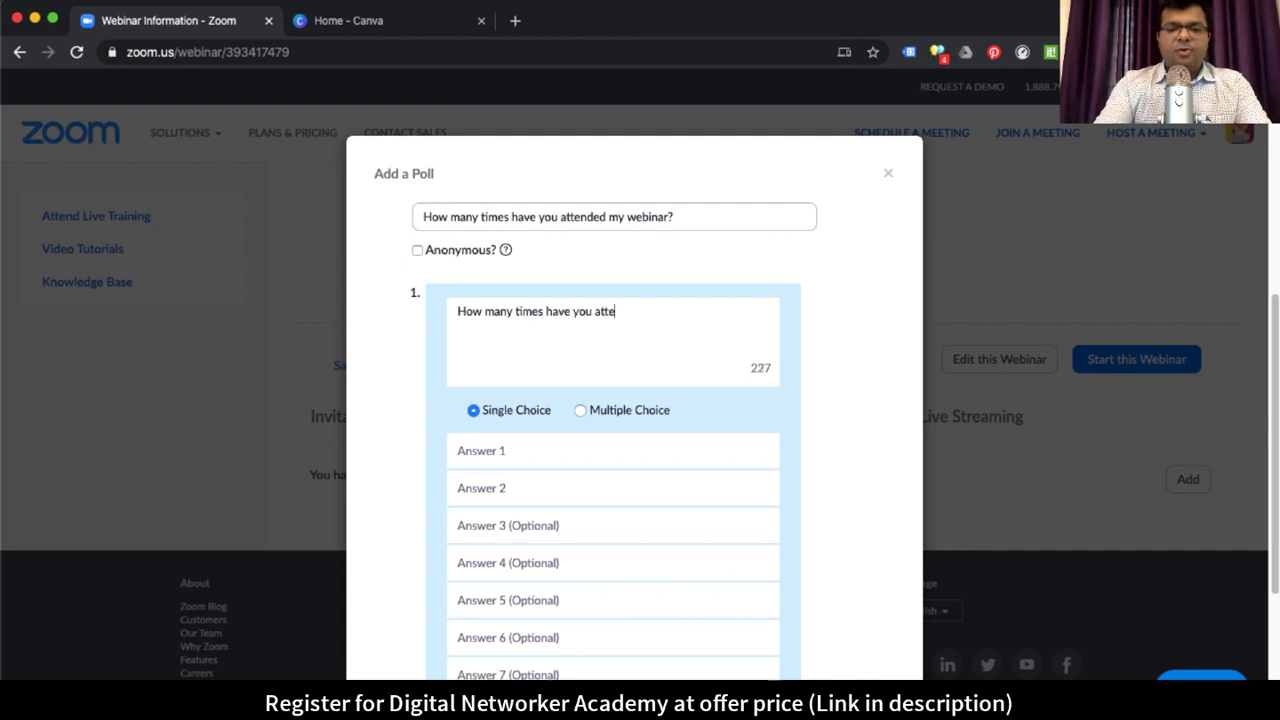
type("nded my")
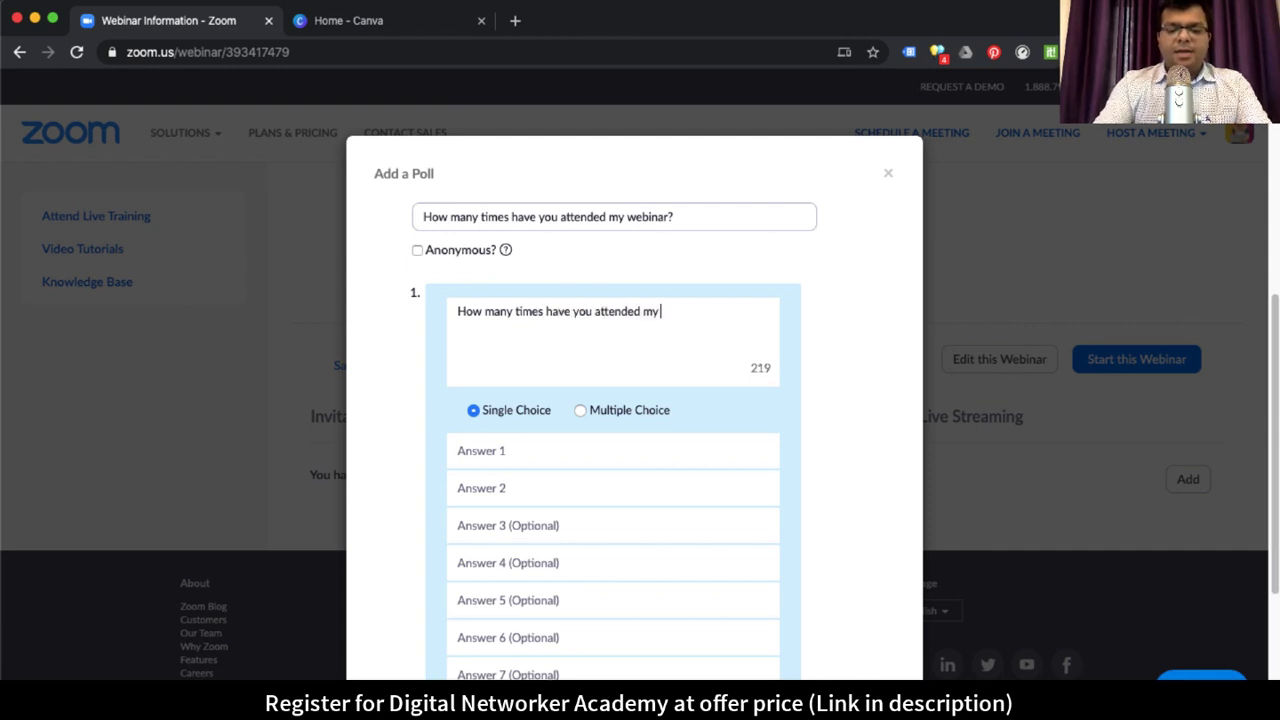
type(" live webinars?")
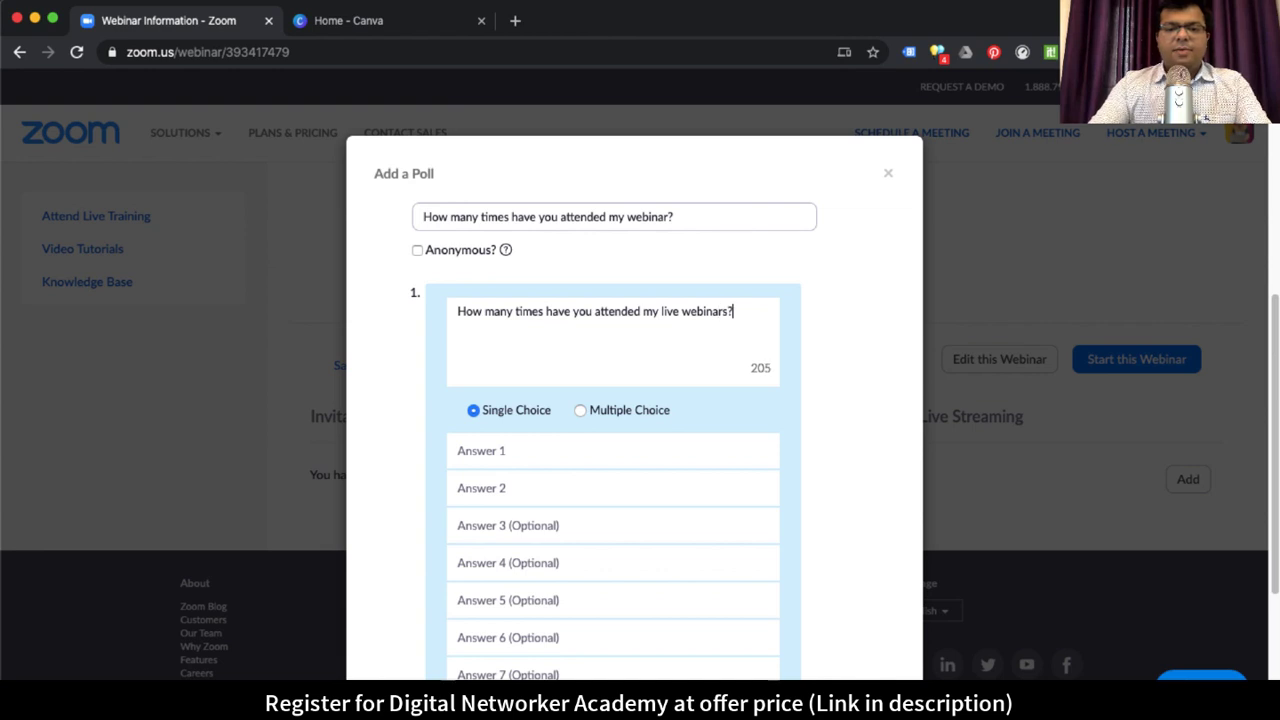
Step: Add answers 'This is my first time', 'Less than 5 times', 'More than 5 times' and save the poll
scroll(610, 418, "down", 1)
left_click(551, 420)
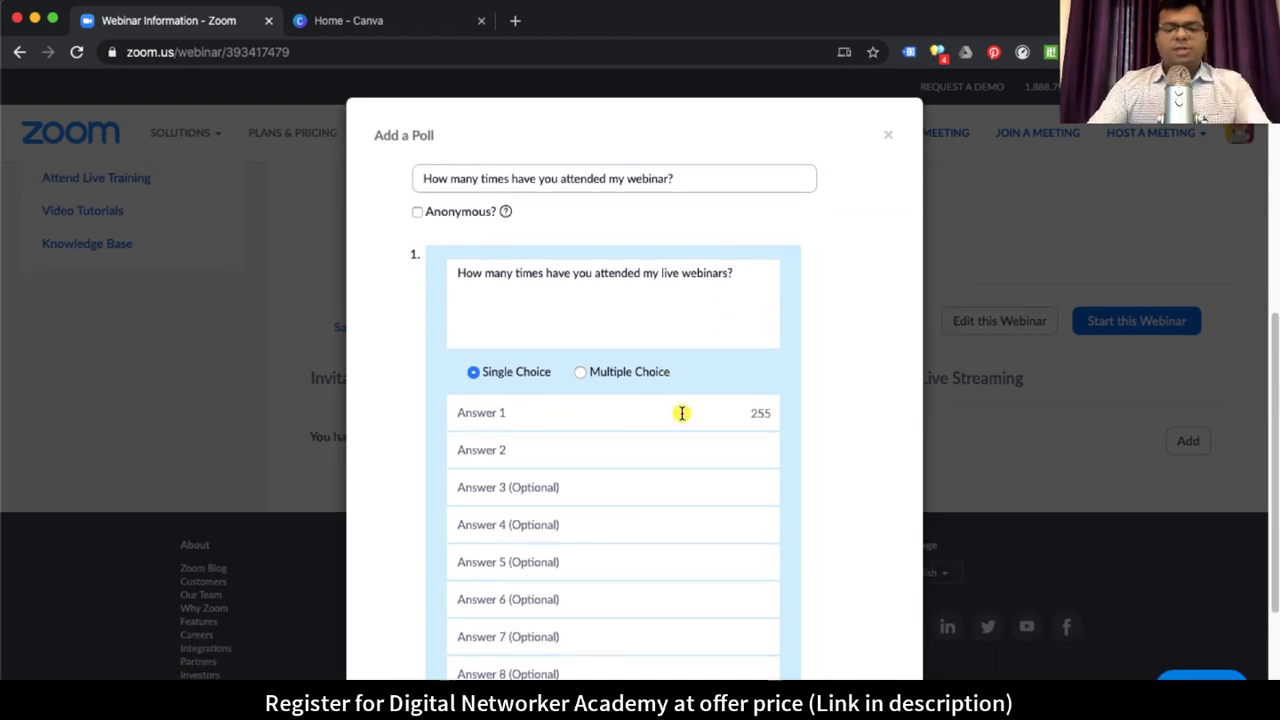
type("This is")
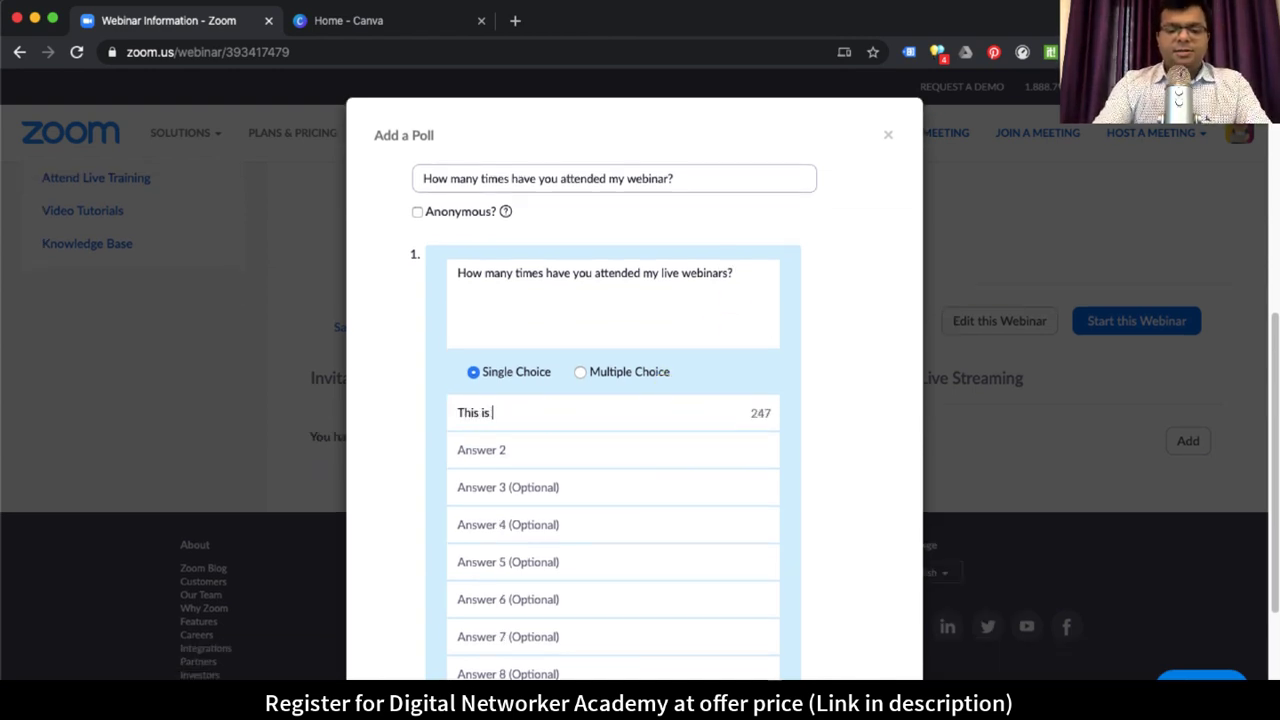
type(" my first time")
key("Tab")
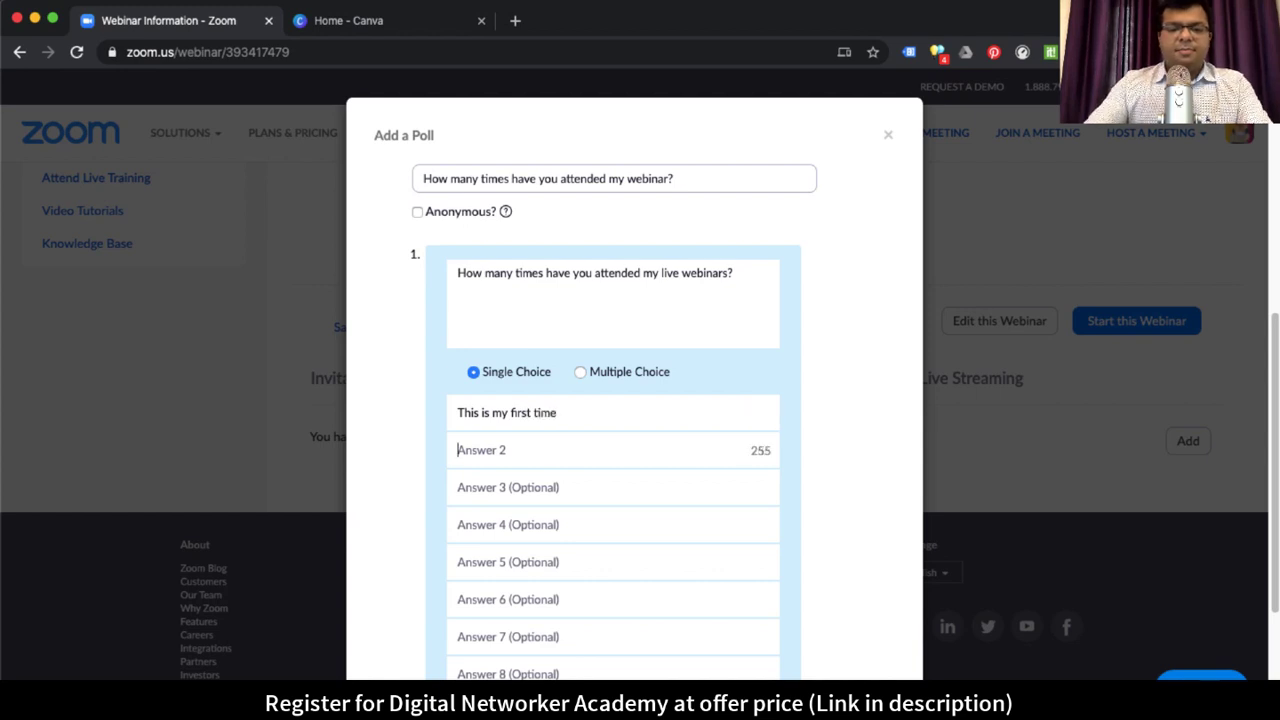
type("Less")
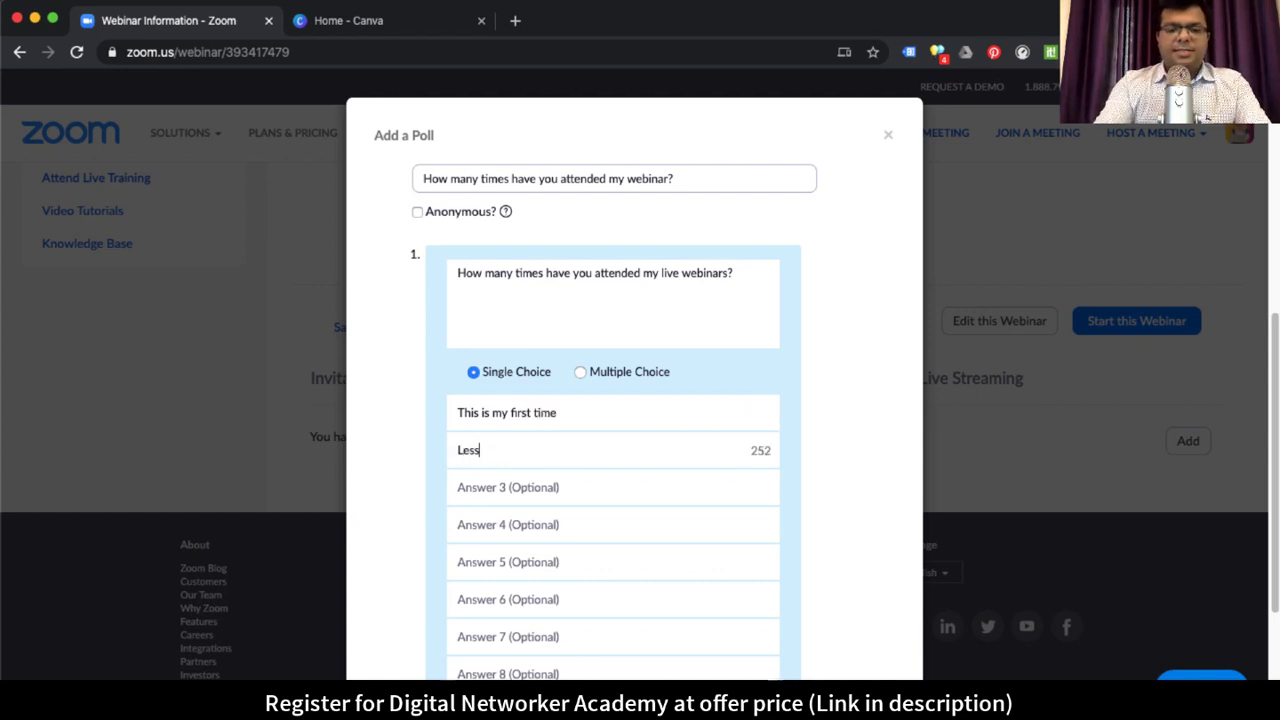
key("BackSpace")
key("BackSpace")
key("BackSpace")
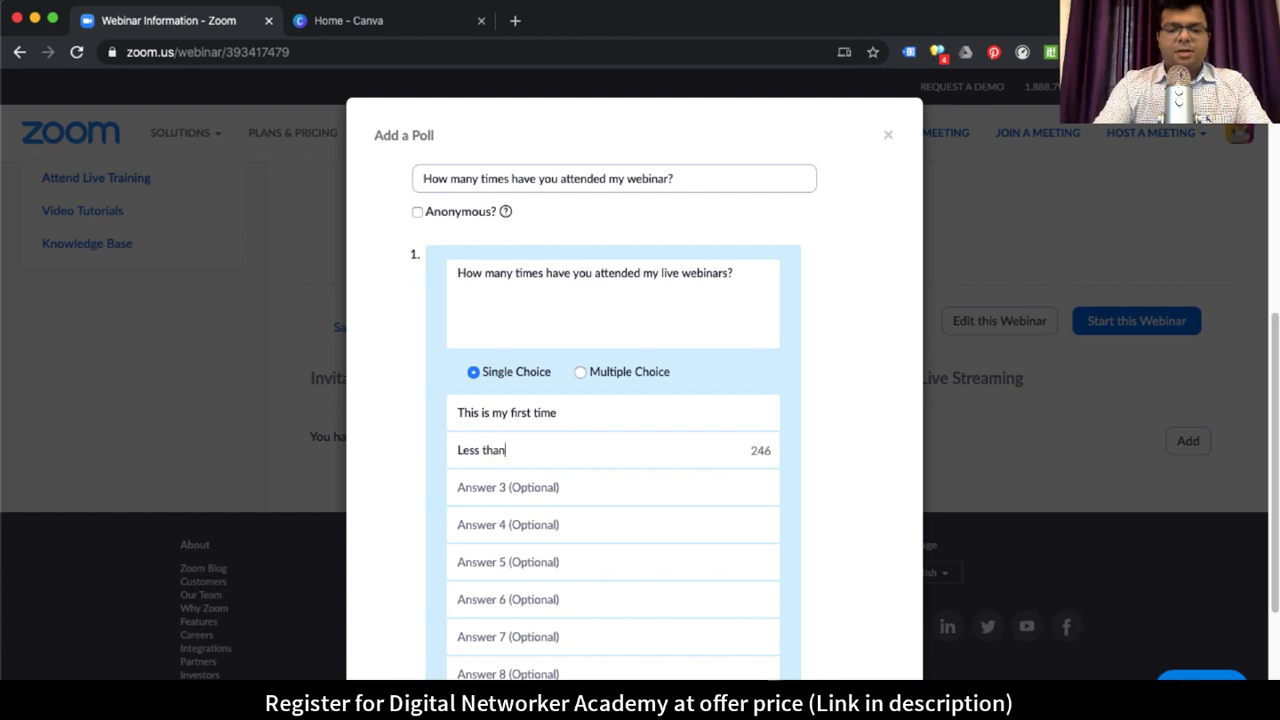
type("5 times")
key("Tab")
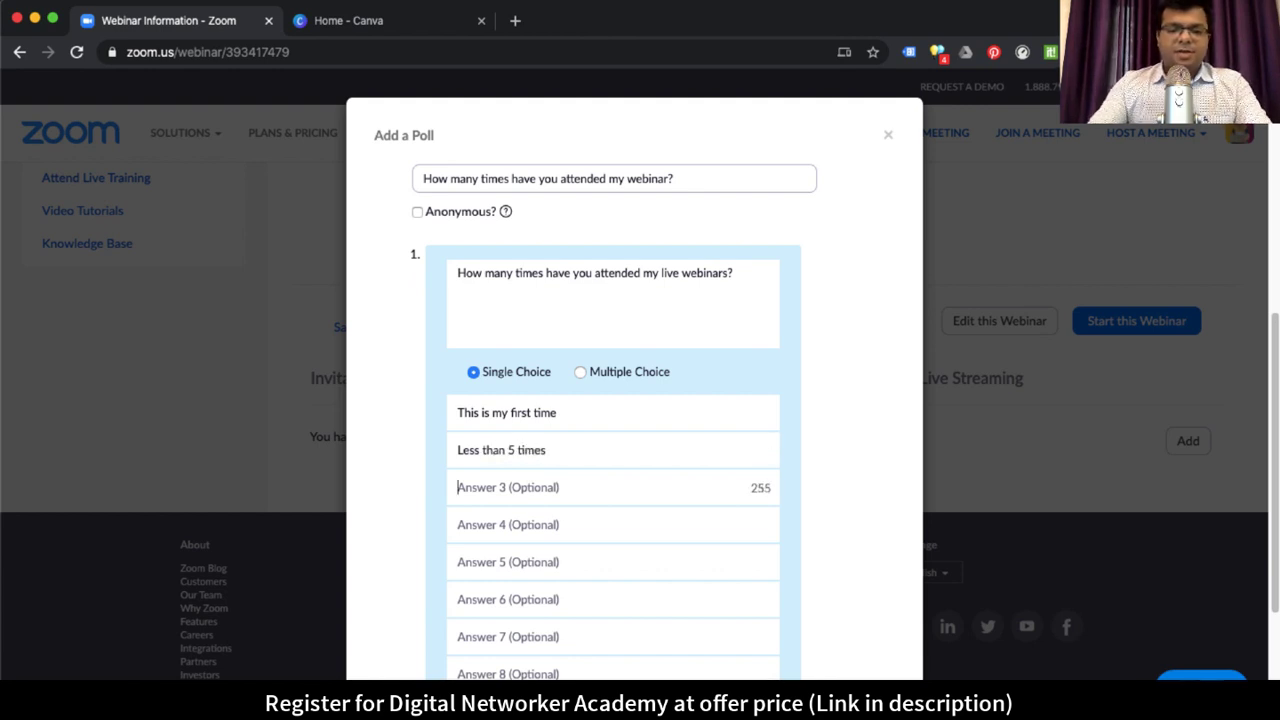
type("More than 5 times")
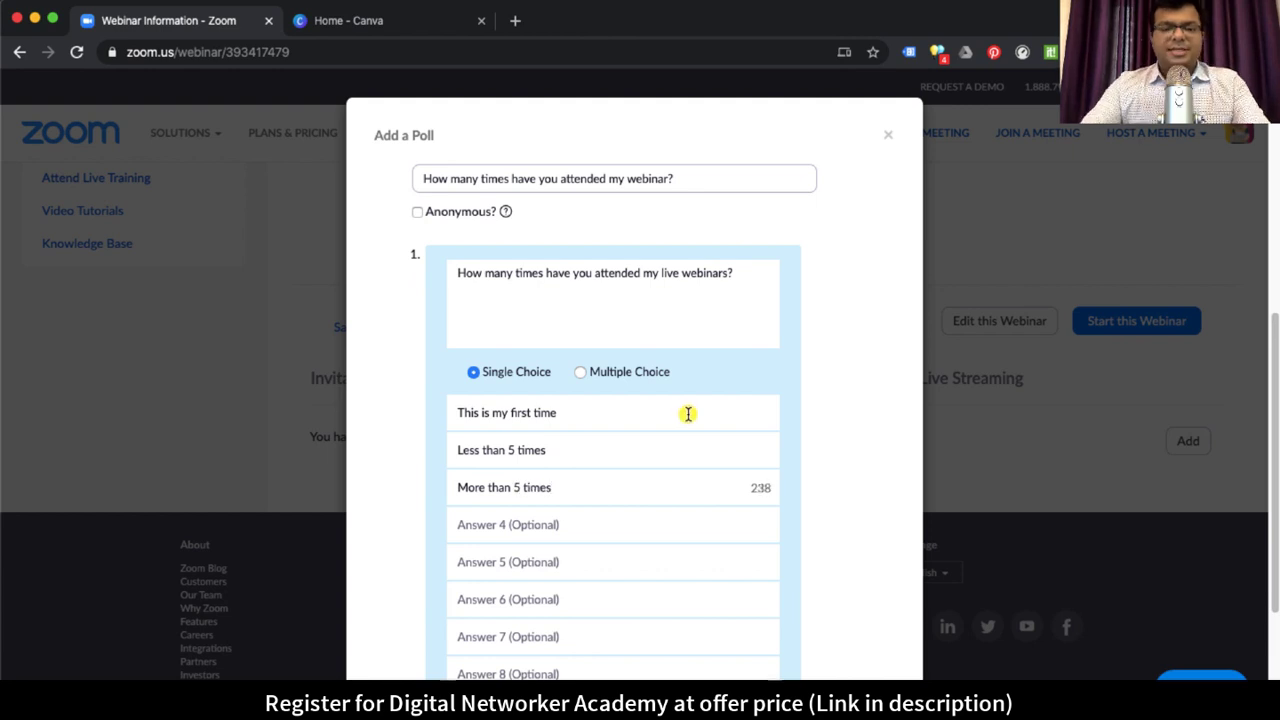
scroll(690, 420, "down", 5)
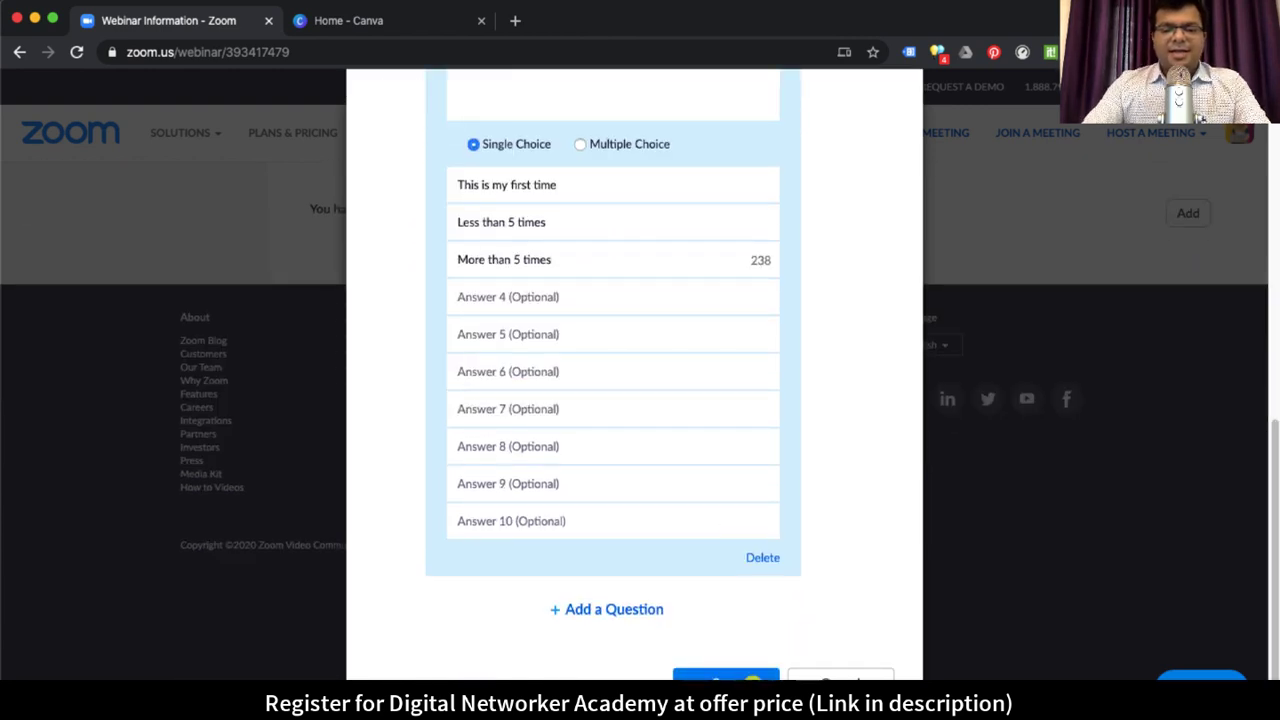
left_click(748, 677)
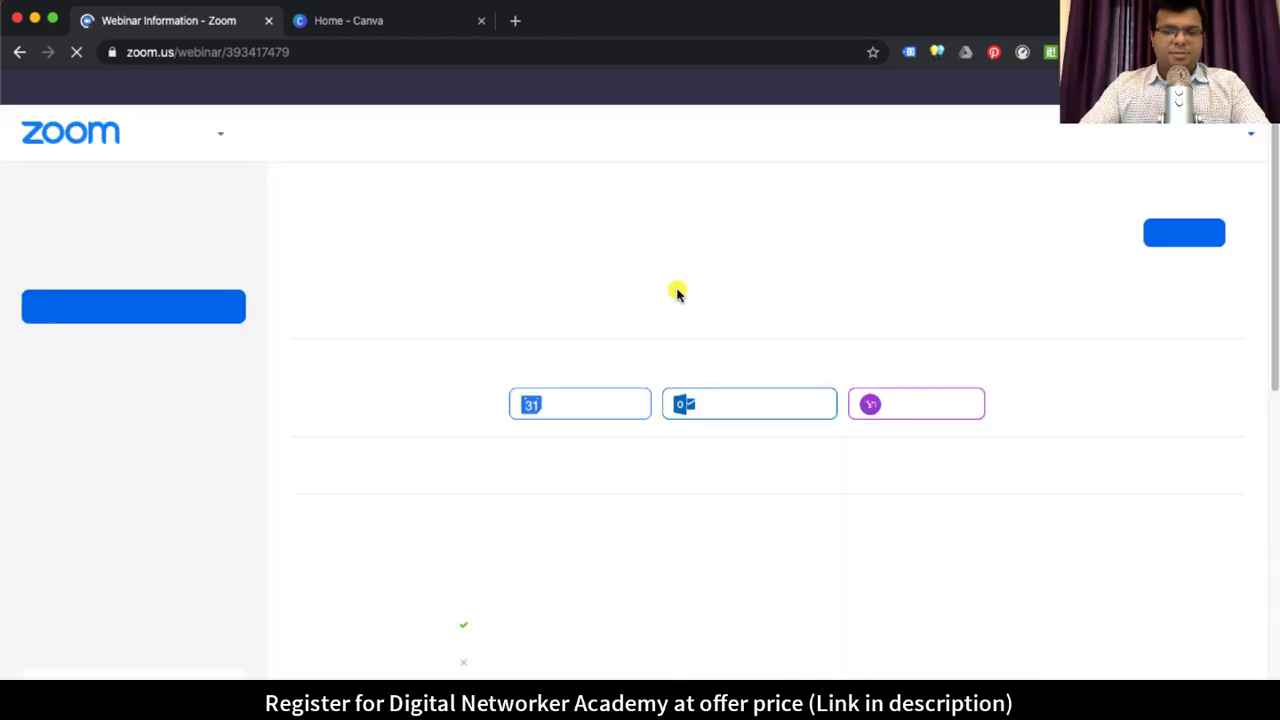
Step: Check the running webinar's polls and close the empty Polls window
scroll(886, 520, "down", 5)
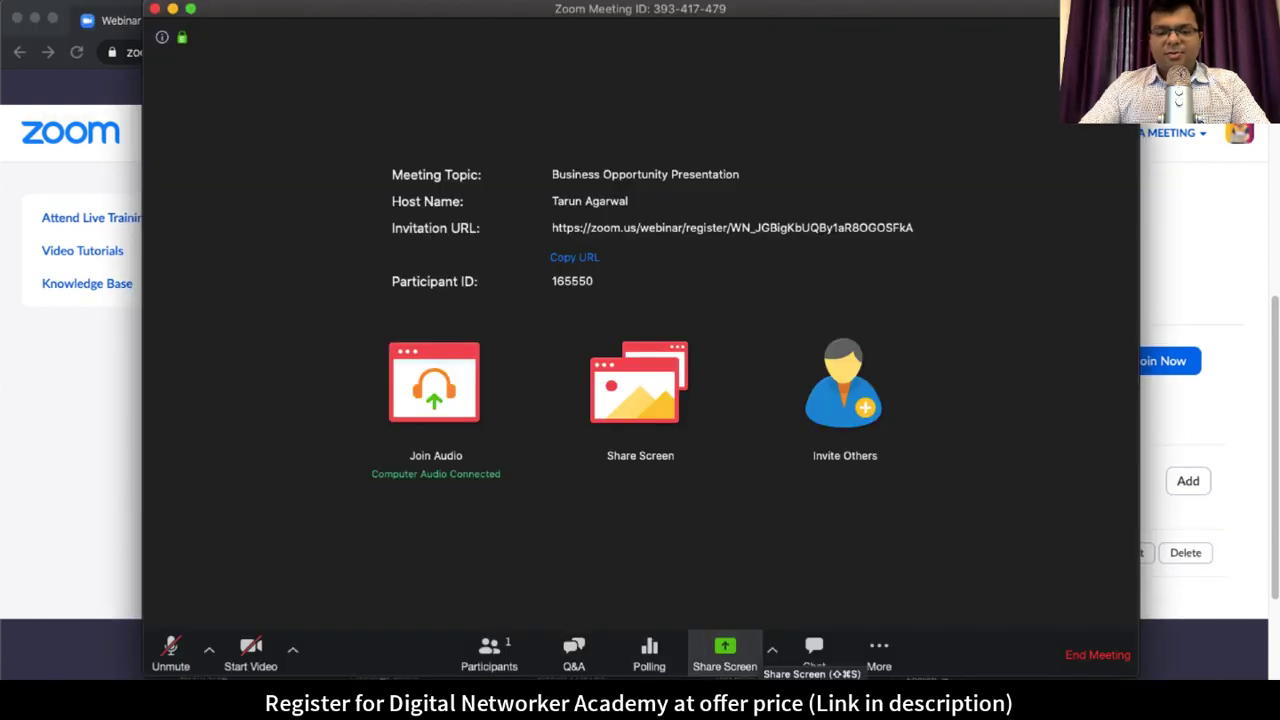
left_click(650, 655)
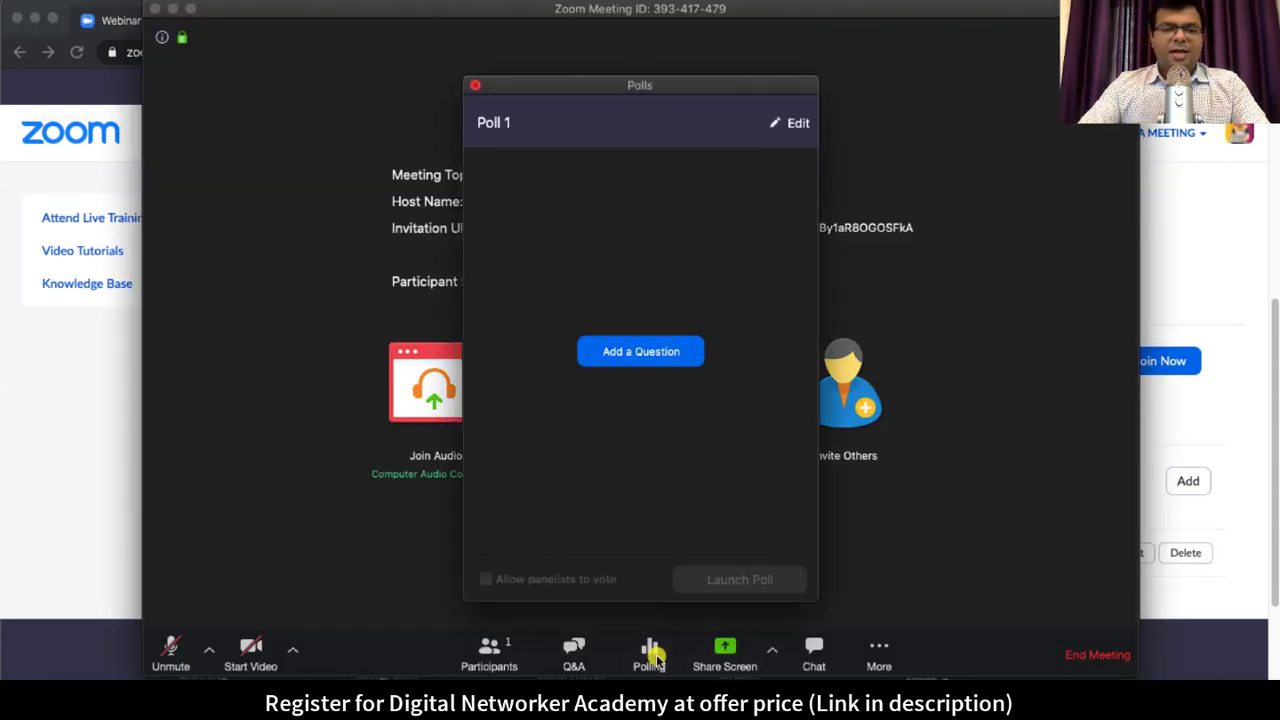
left_click(475, 85)
Step: End the webinar for everyone and restart the Business Opportunity Presentation webinar
left_click(1100, 655)
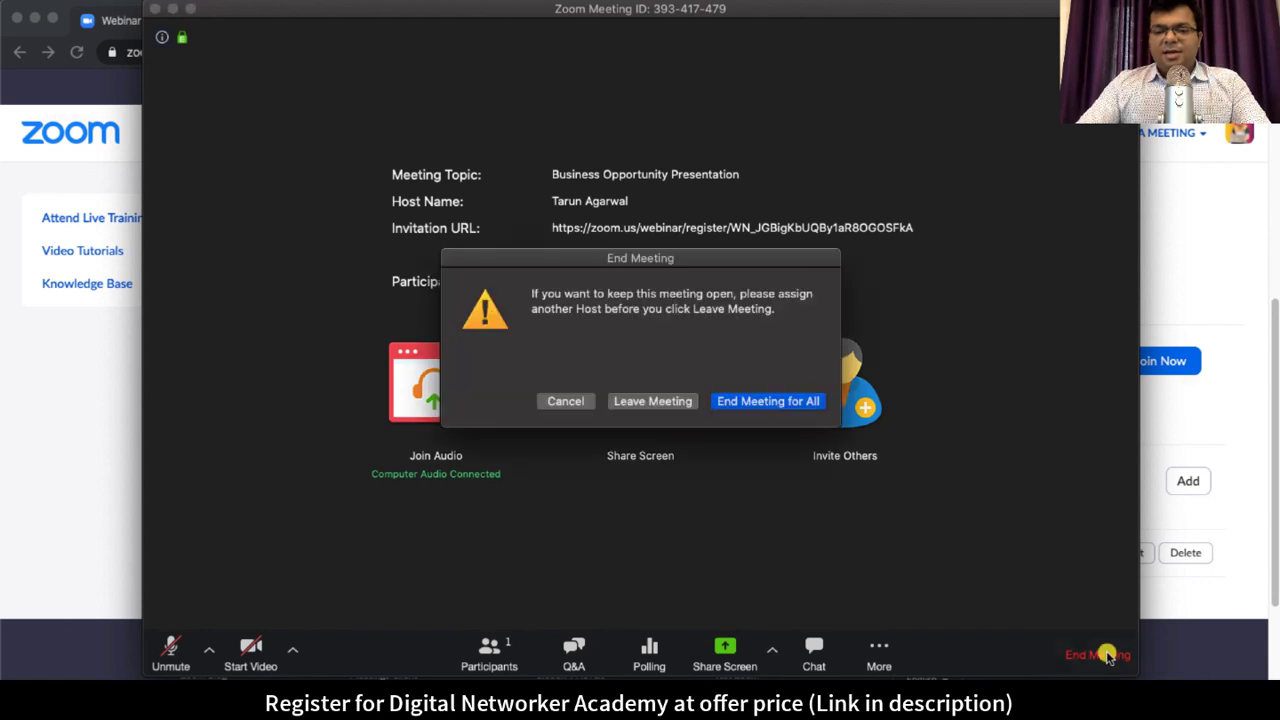
left_click(763, 402)
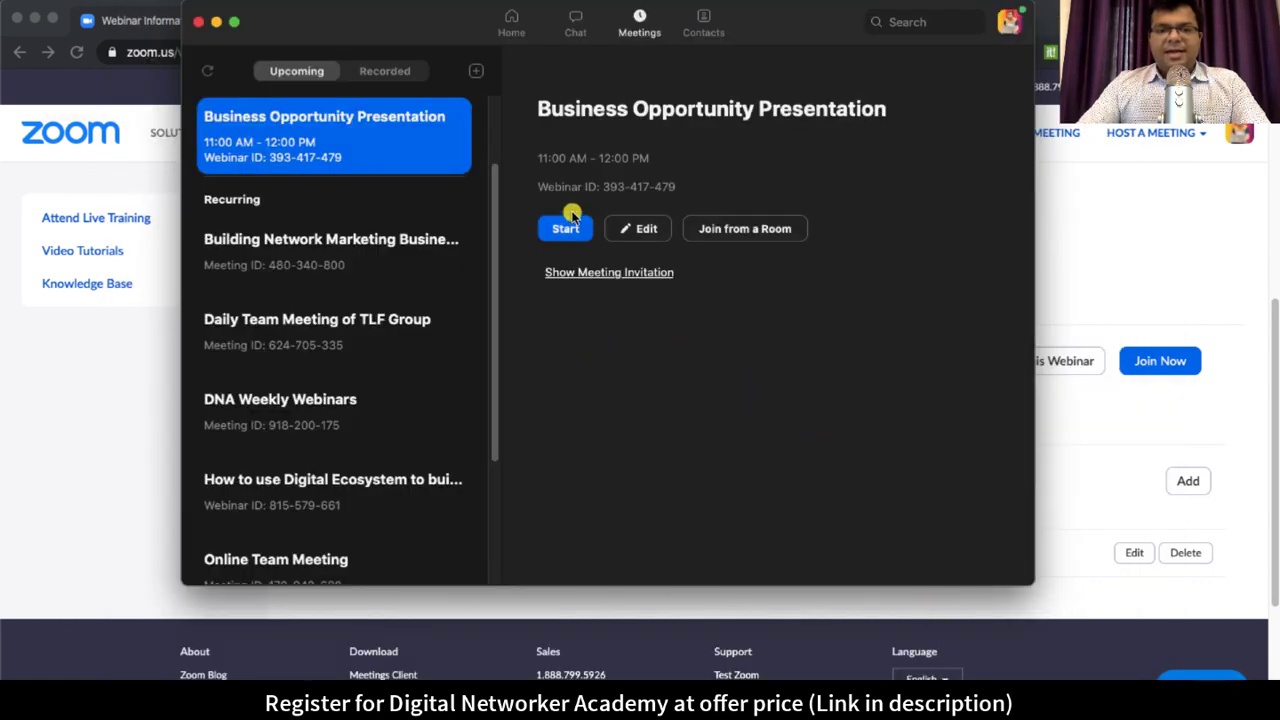
left_click(565, 240)
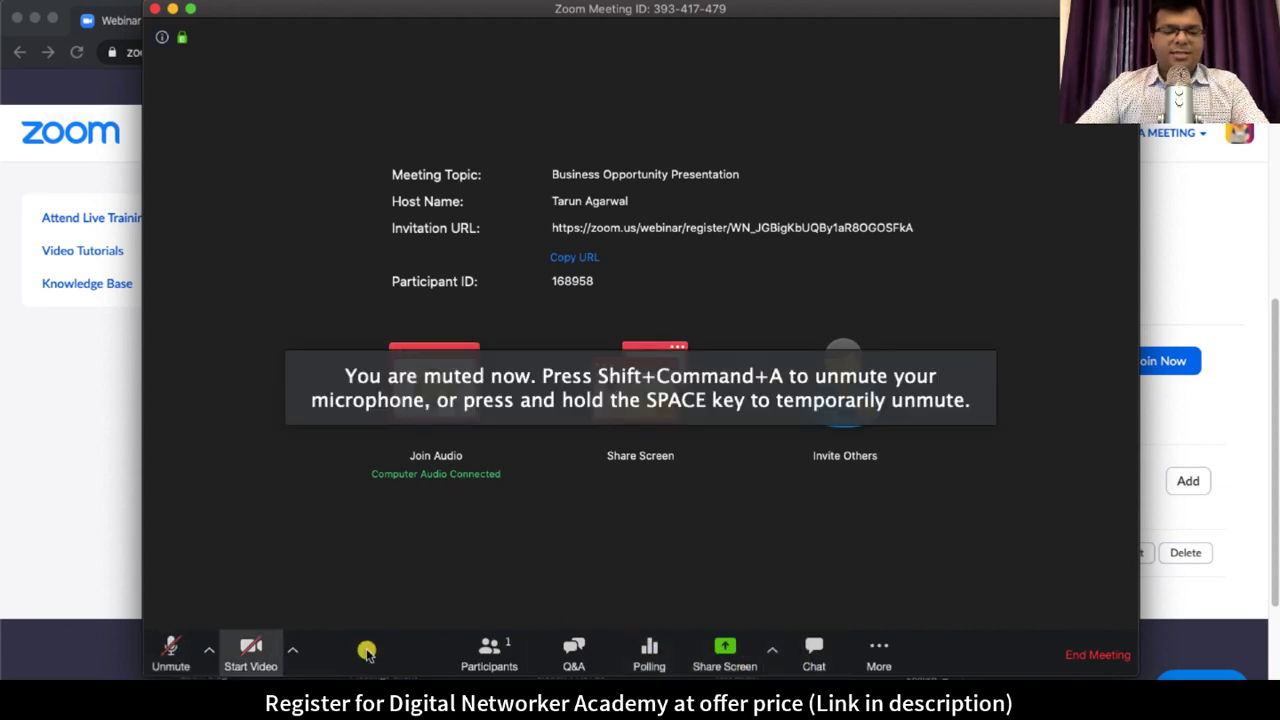
Step: Launch the attendance poll to attendees and then end it
left_click(648, 655)
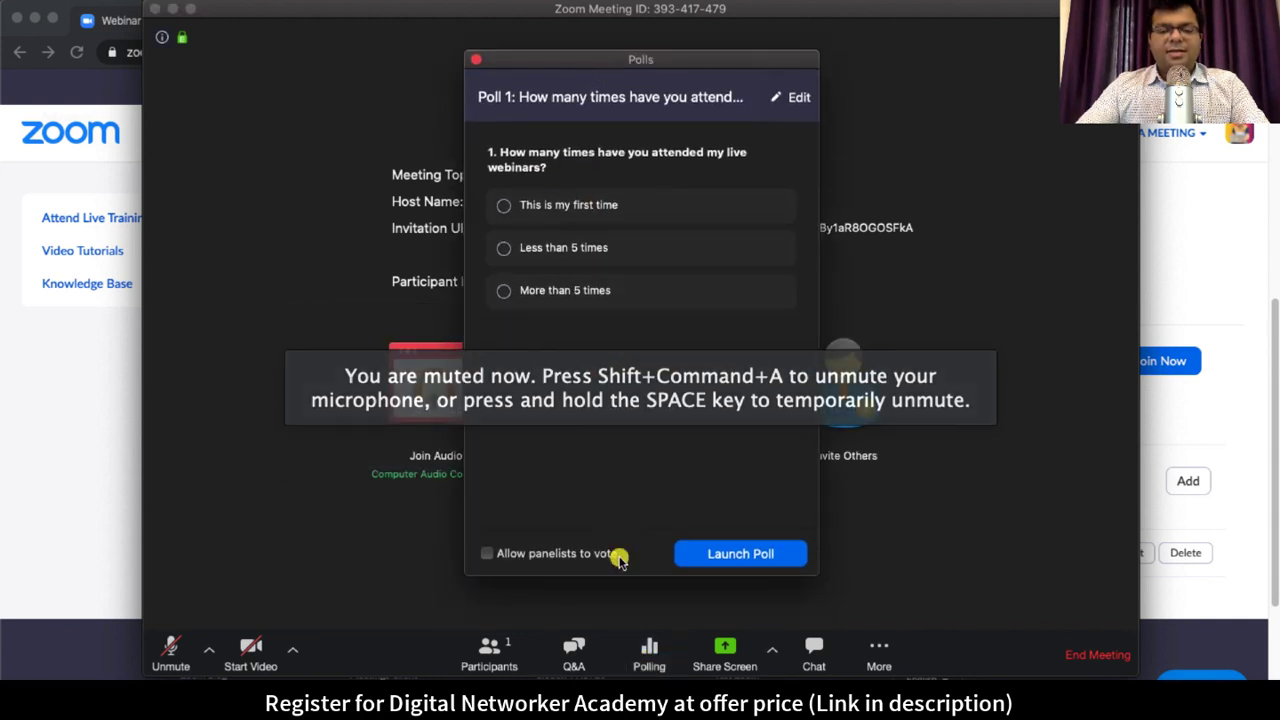
left_click(757, 555)
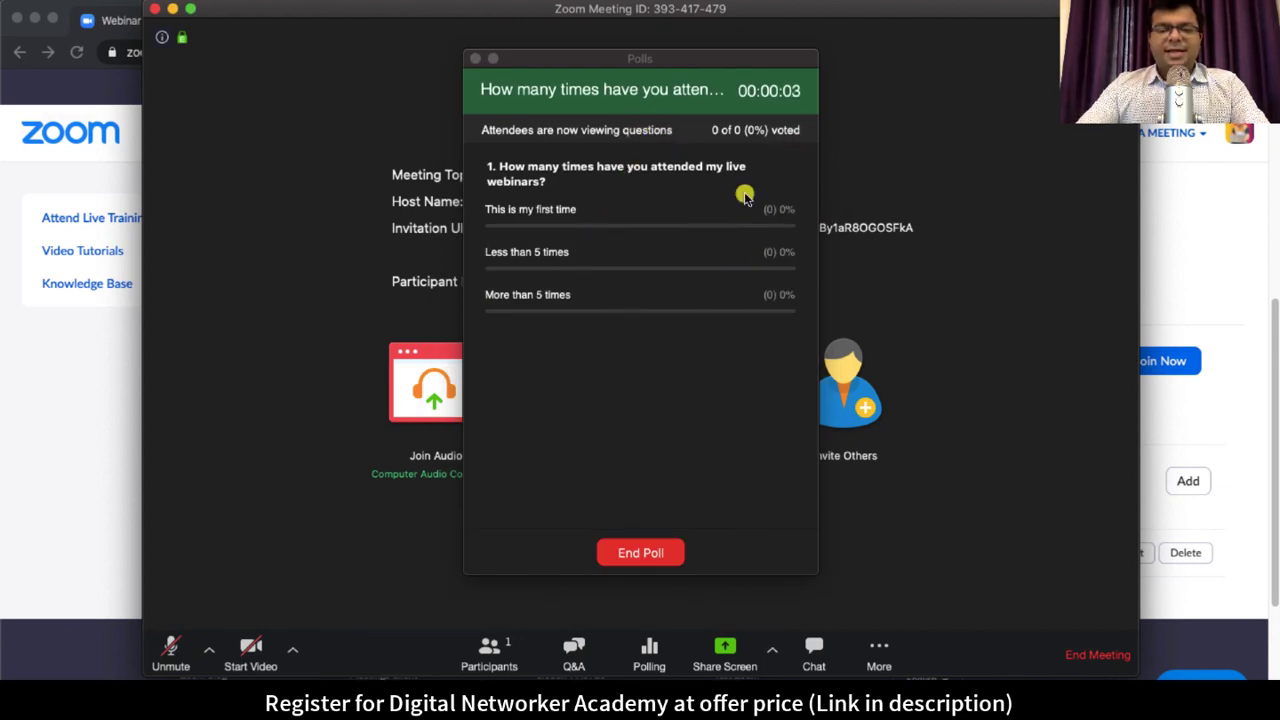
left_click(662, 557)
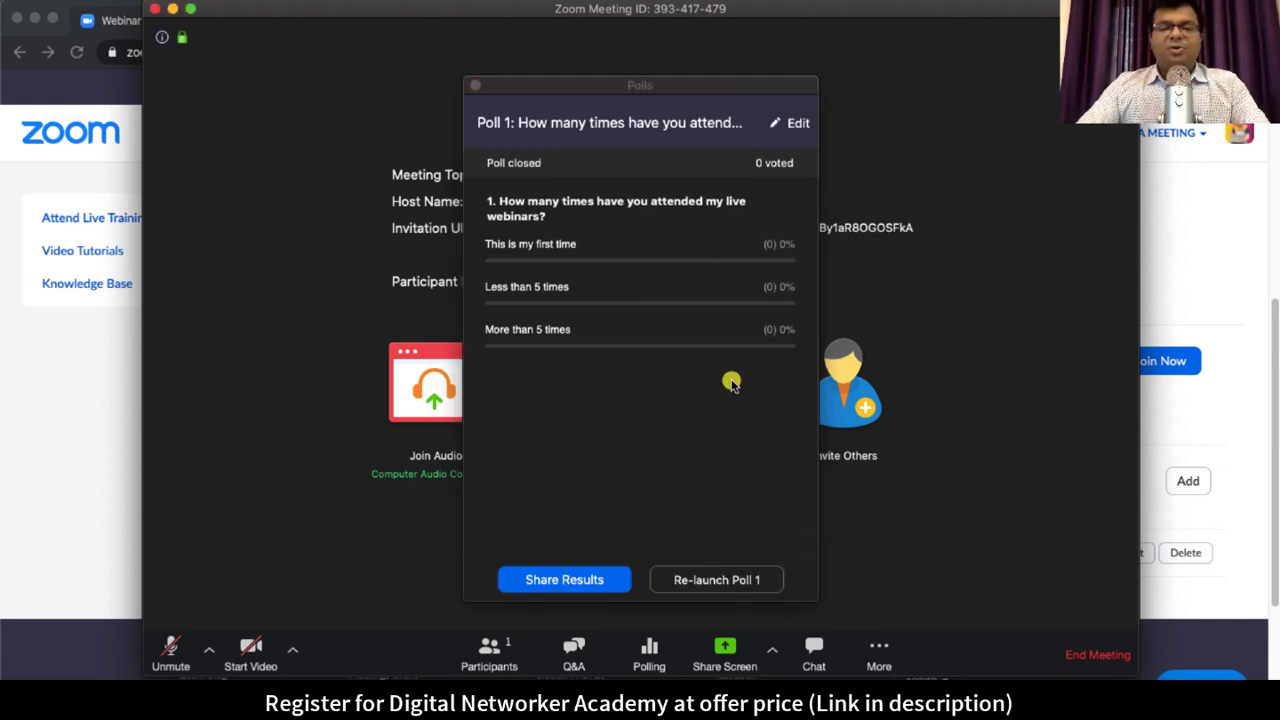
Step: Share the poll results with attendees, stop sharing, and close the Polls window
left_click(589, 582)
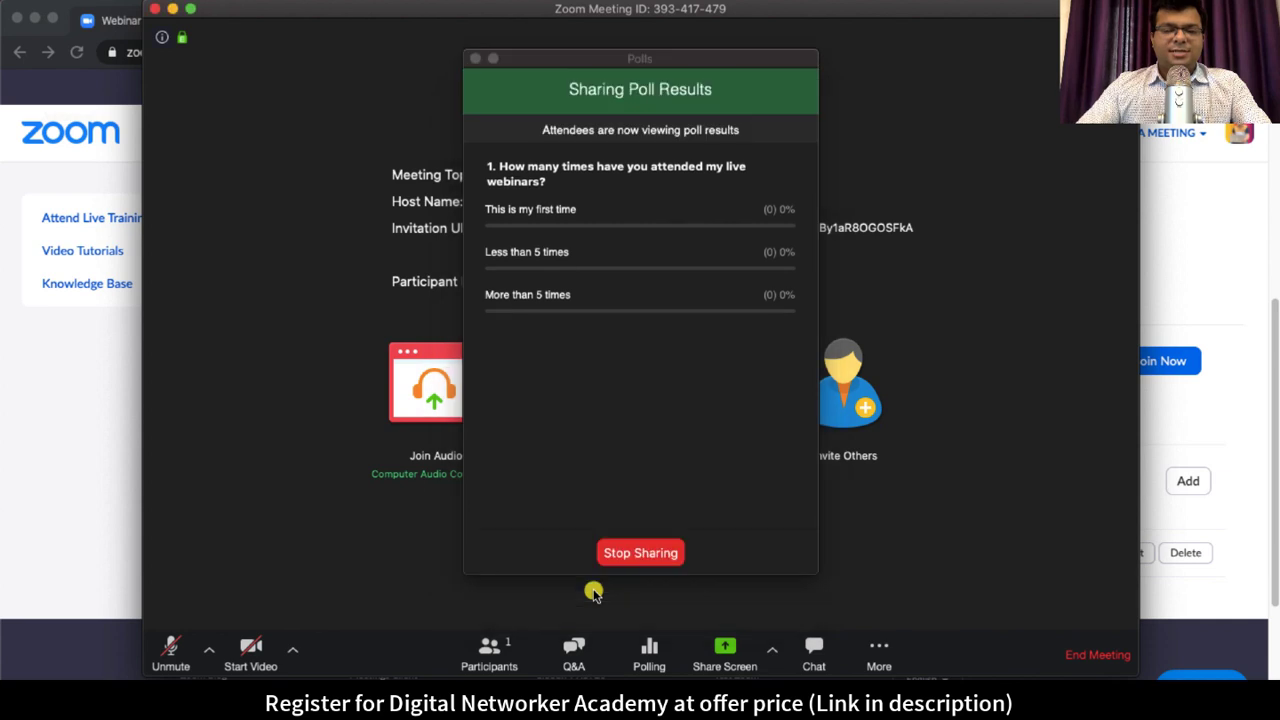
left_click(650, 563)
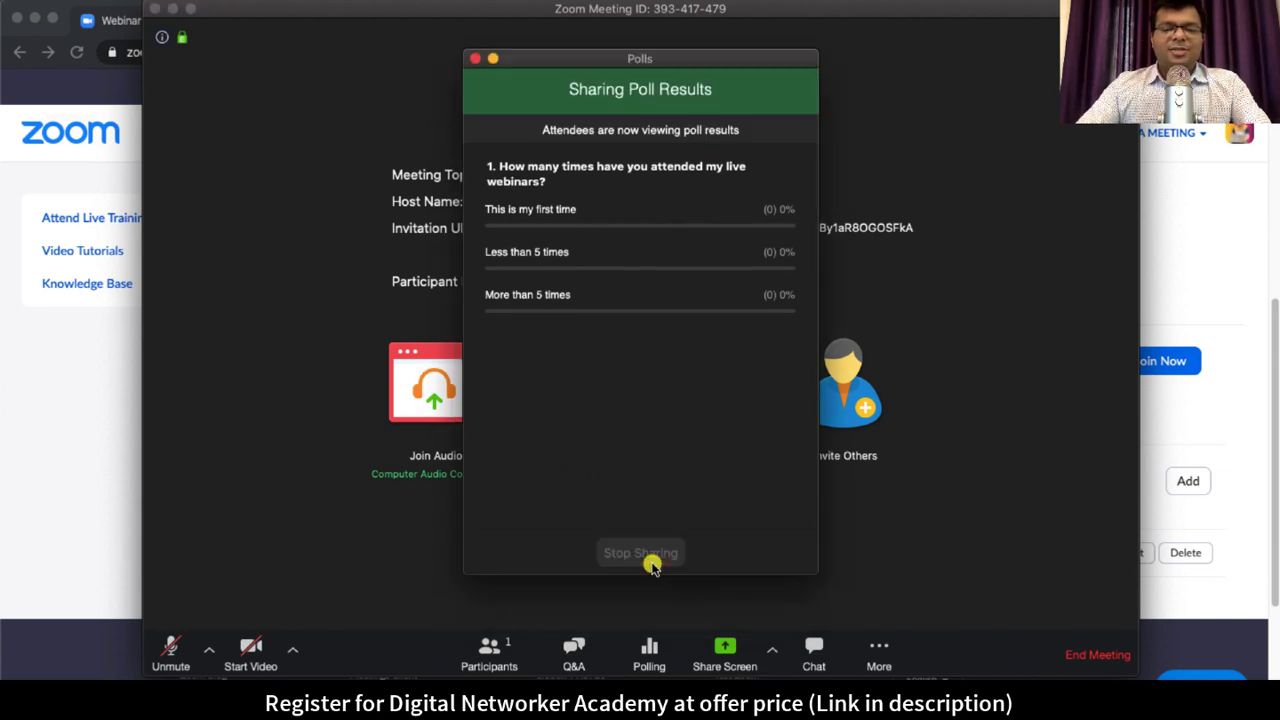
left_click(476, 78)
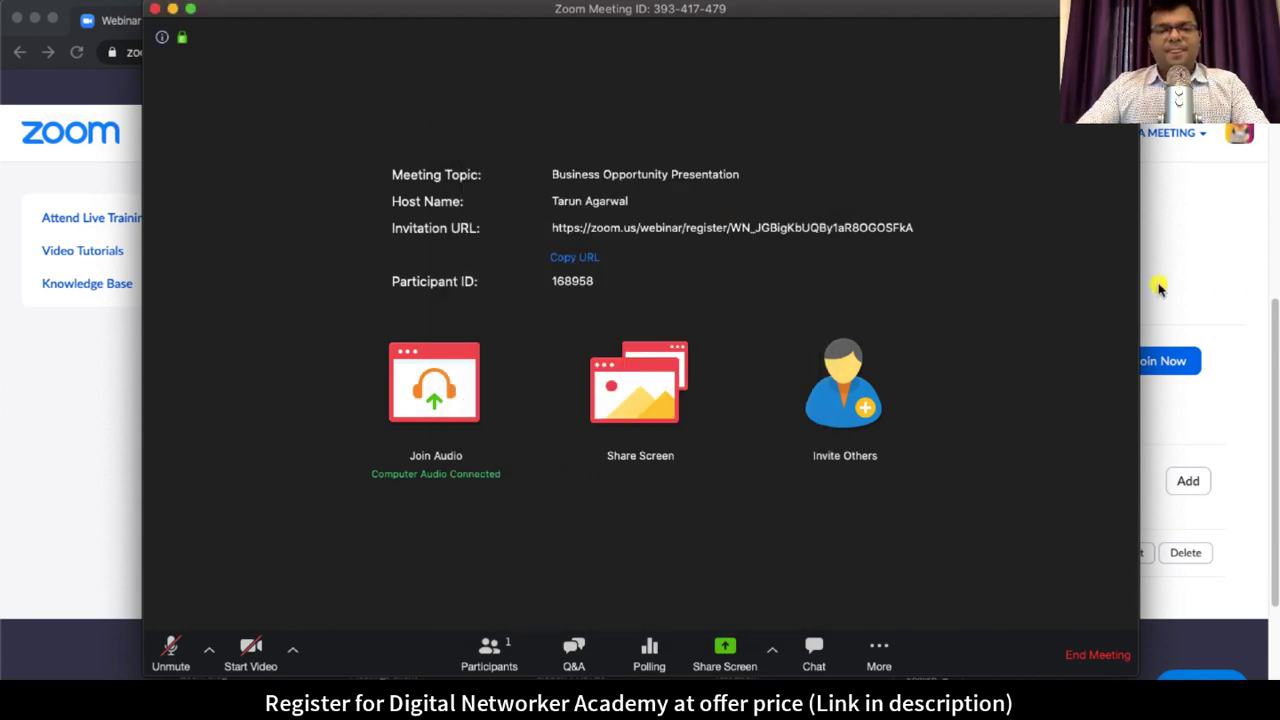
Step: Show the More menu with Facebook, Workplace by Facebook, YouTube streaming and recording options
left_click(872, 652)
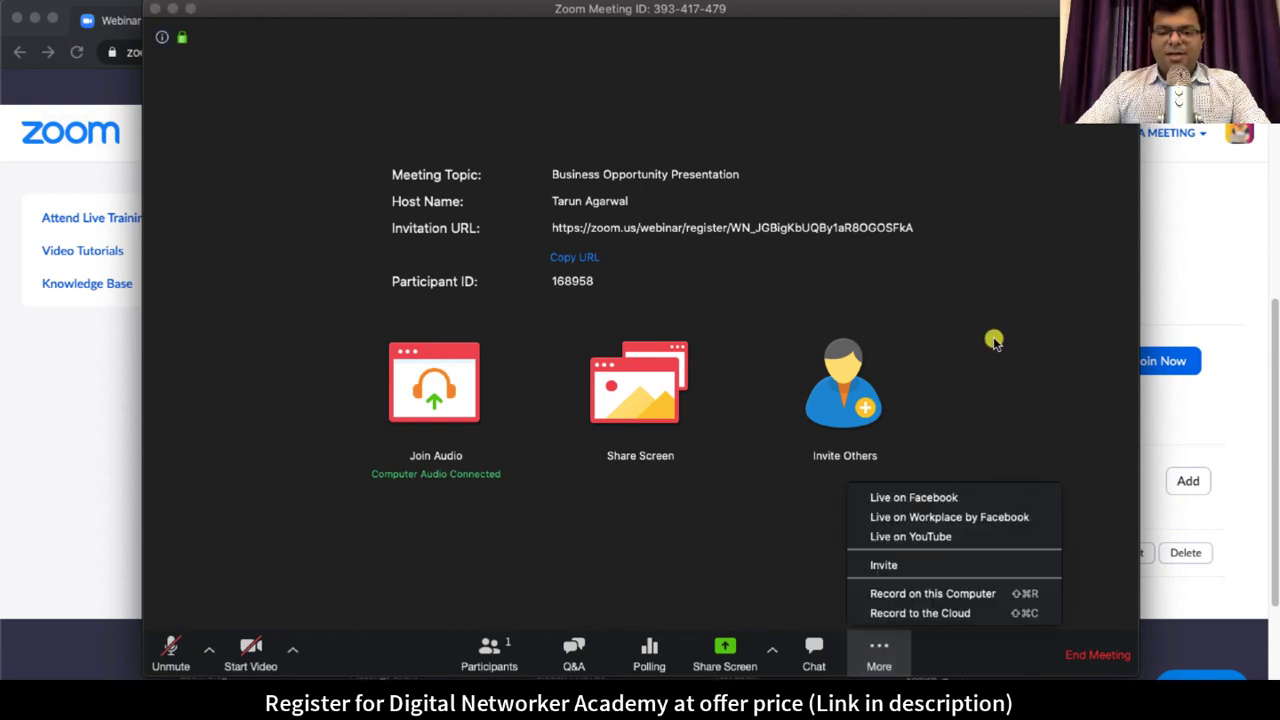
left_click(993, 340)
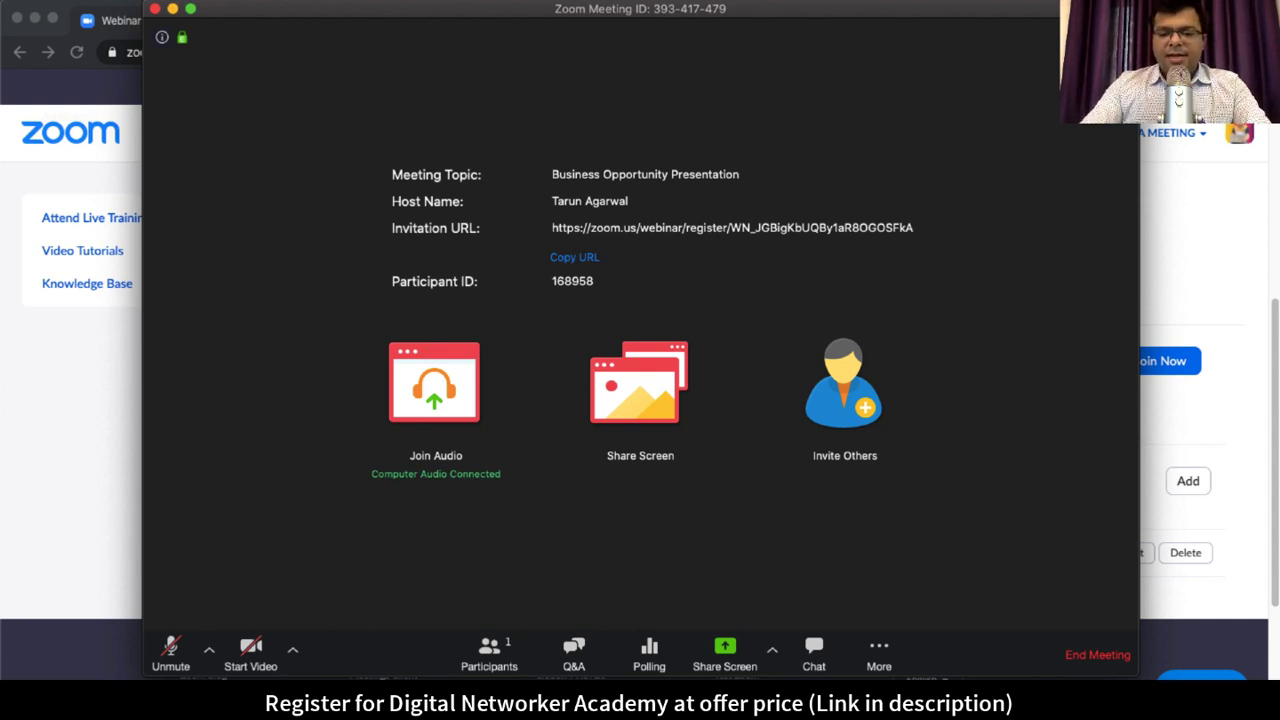
left_click(878, 654)
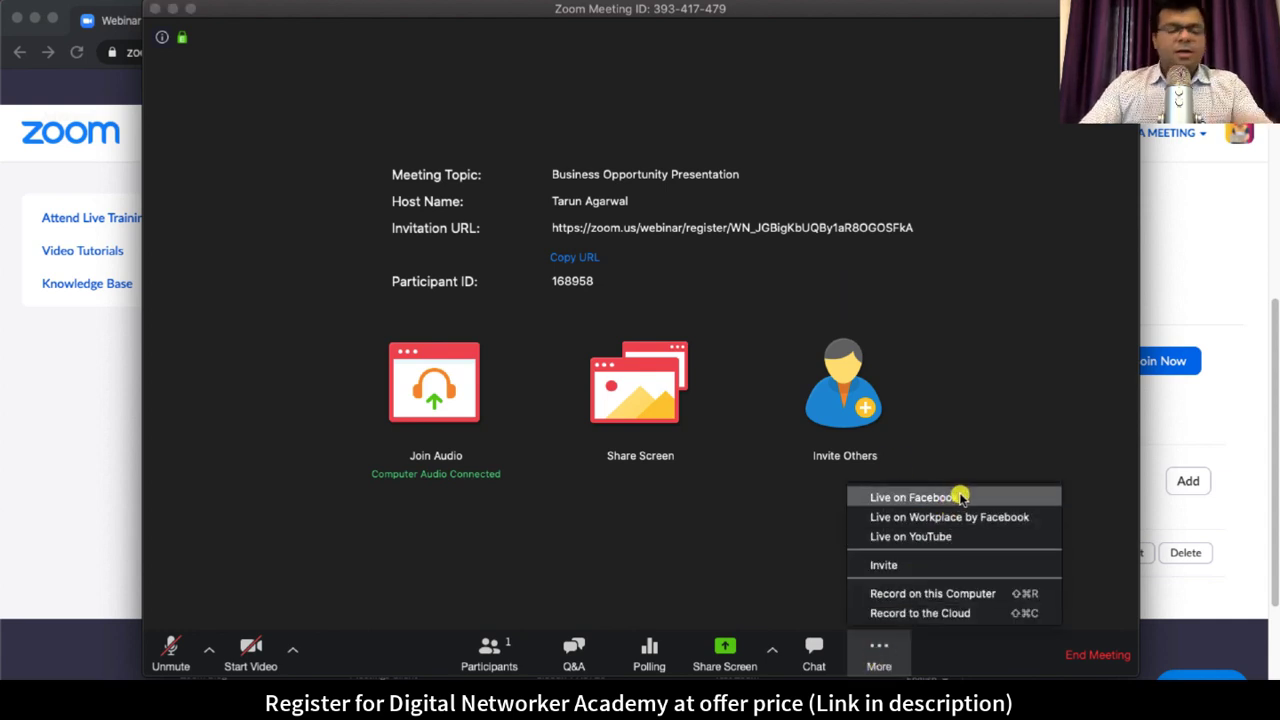